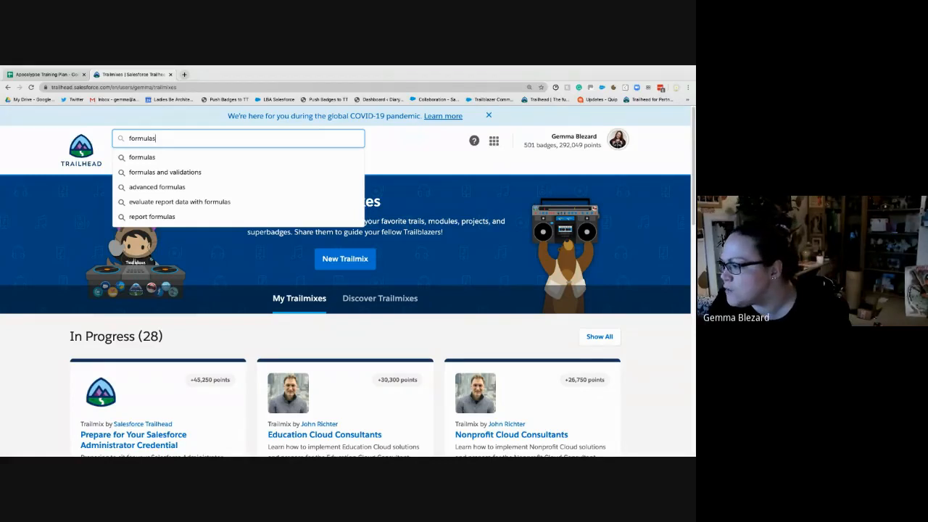
- Search Trailhead for "formulas and validations" and open the Formulas & Validations module
key(super+Tab)
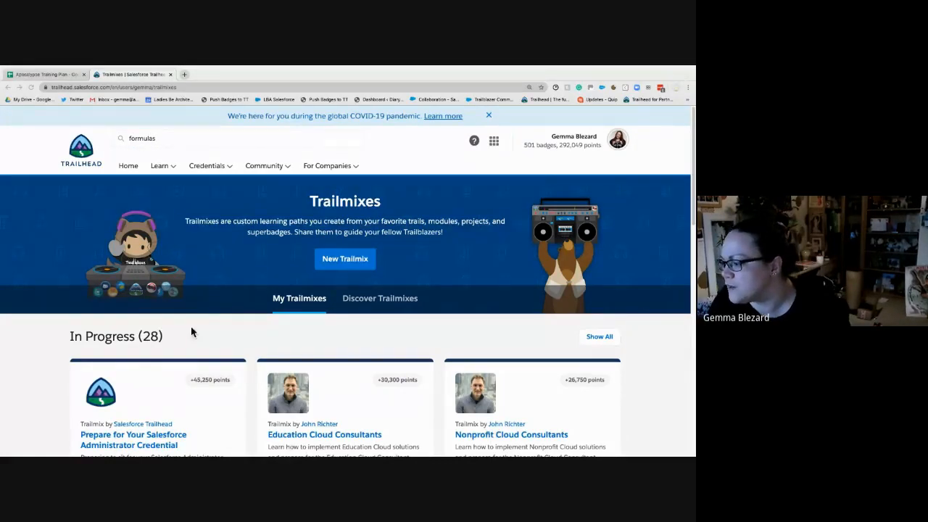
click(222, 312)
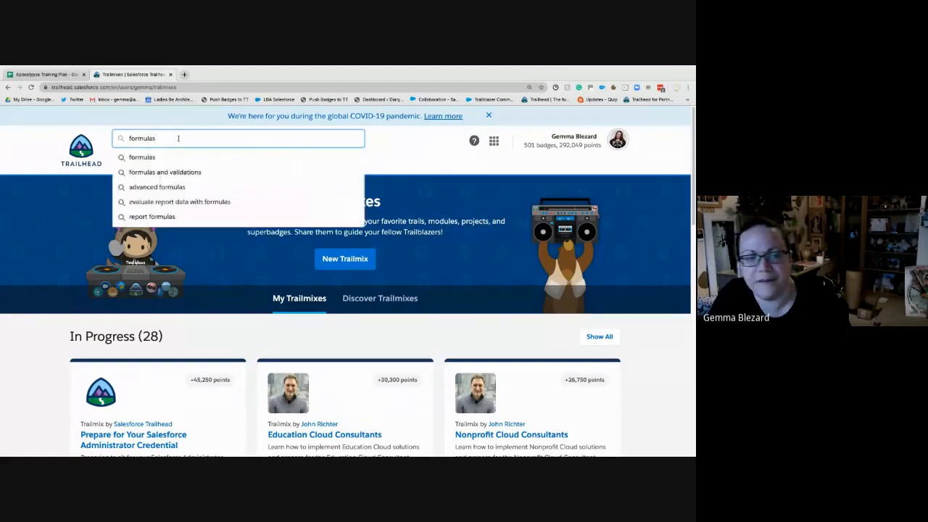
click(180, 174)
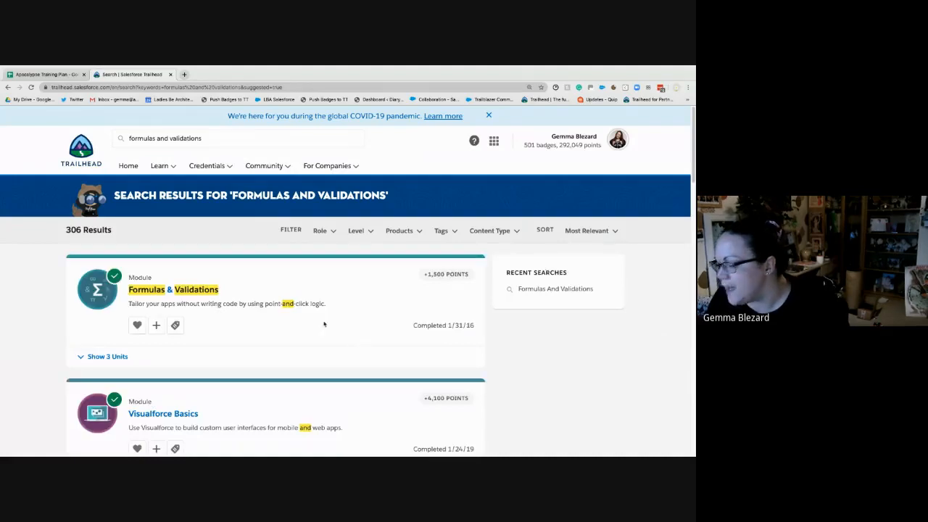
click(191, 289)
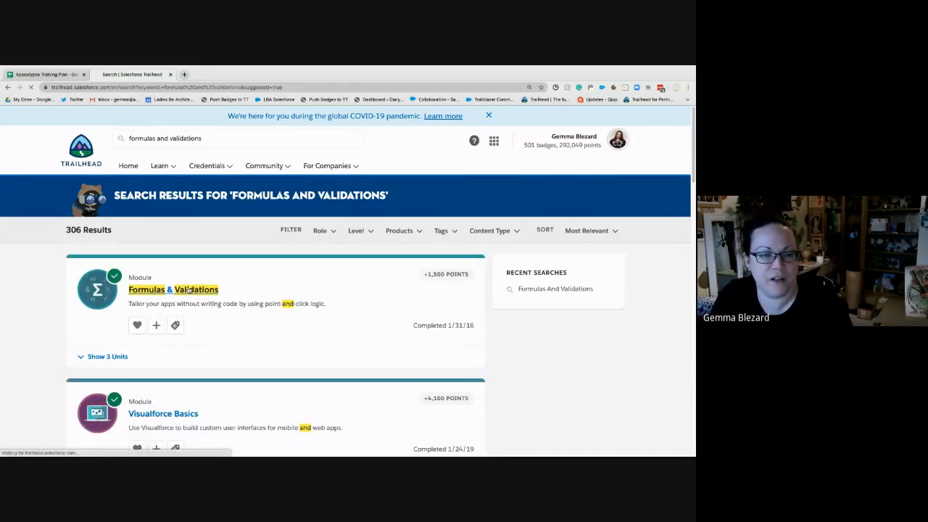
- Open the Learn Salesforce course home page on sites.google.com in a new browser tab
click(184, 74)
text(sites.google.com/ladies-be-architects.com/learnsalesforcewithgemma/home)
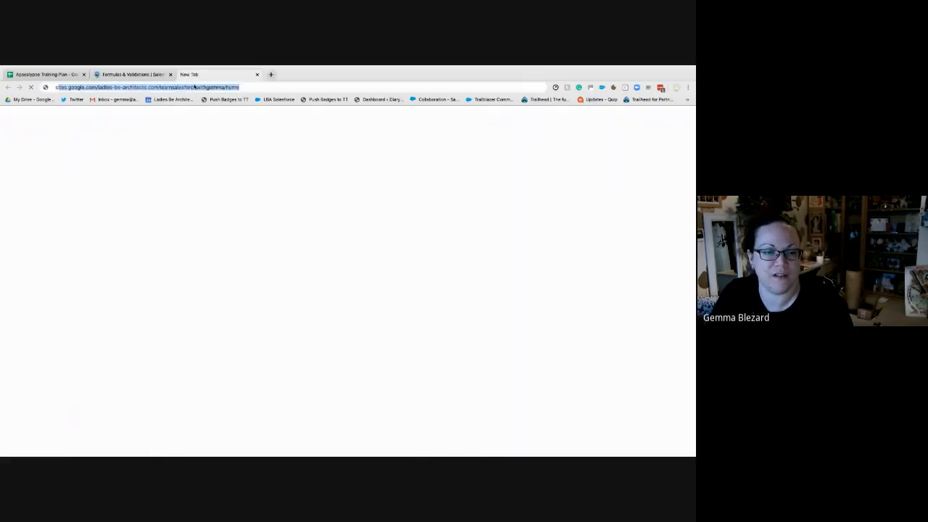
key(Return)
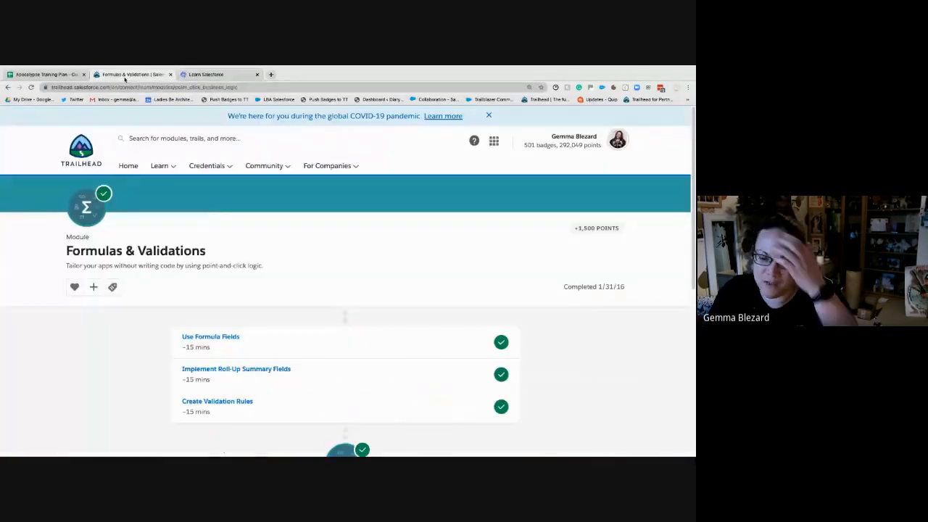
click(128, 75)
click(190, 76)
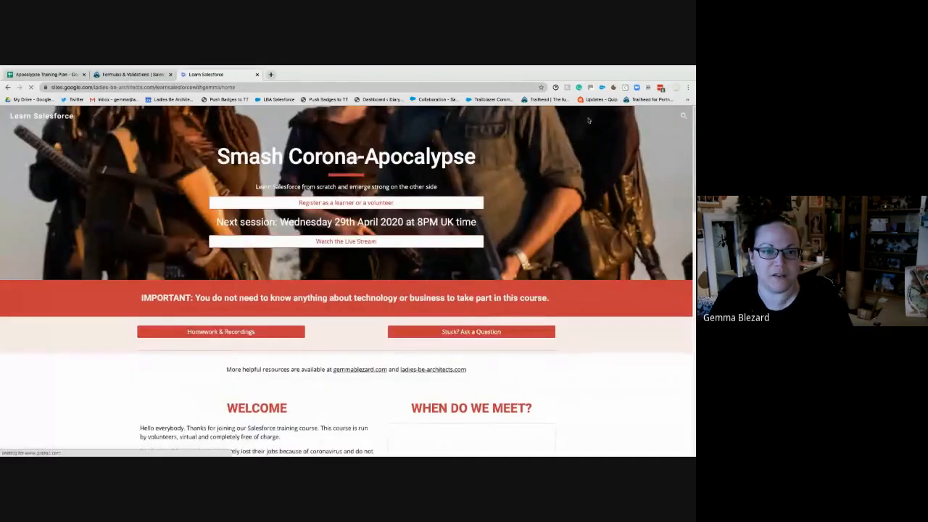
- Open the course site's Homework & Recordings page and go to Week 6 - Sharing, Formulas, Rollups and Validation Rules
mouse_move(520, 117)
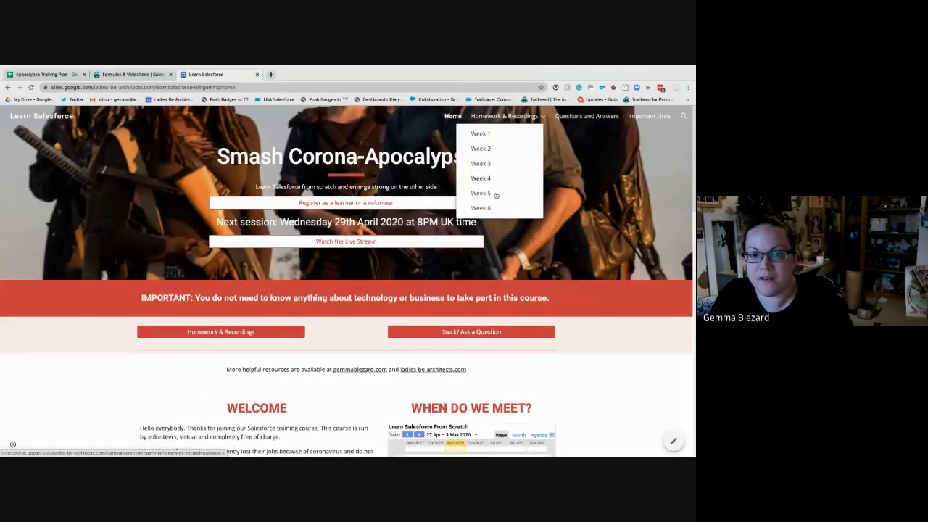
click(505, 119)
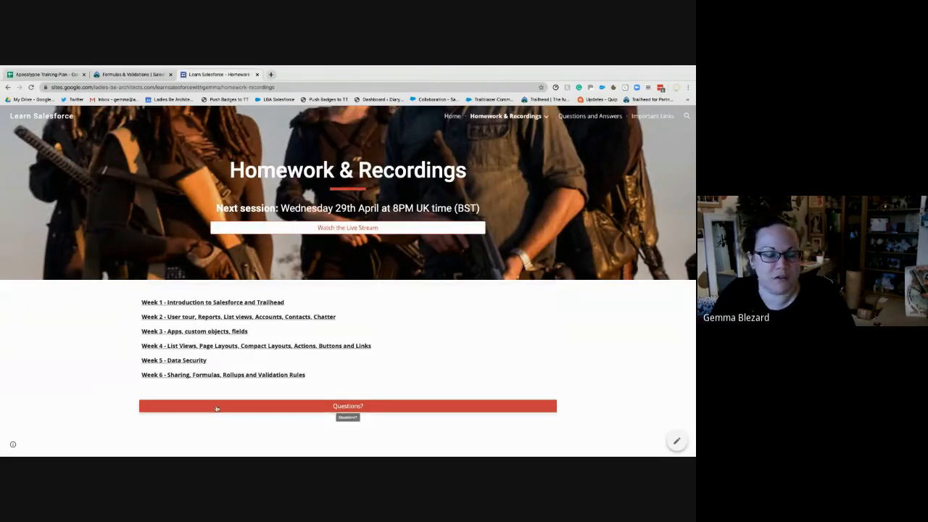
click(211, 375)
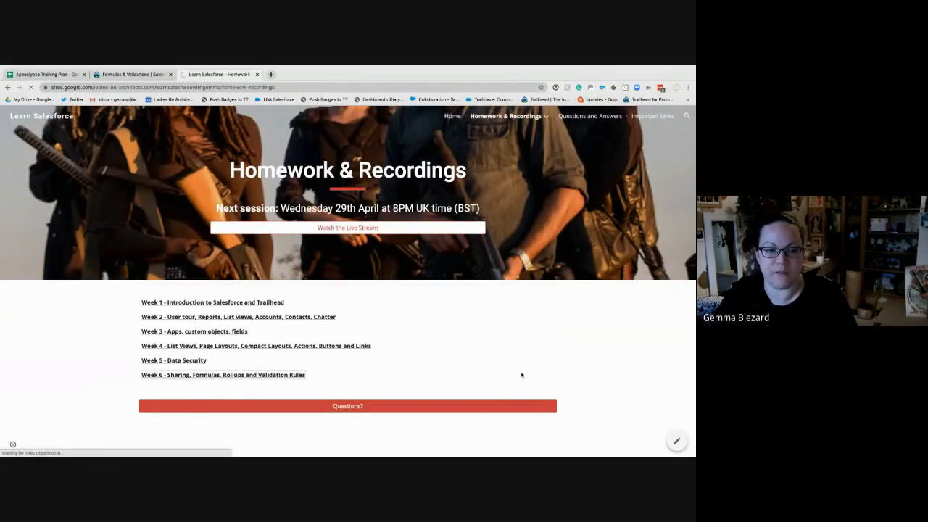
- Open the Use Formula Fields unit of the Formulas & Validations module and load Hands-on Orgs in a separate tab
click(127, 74)
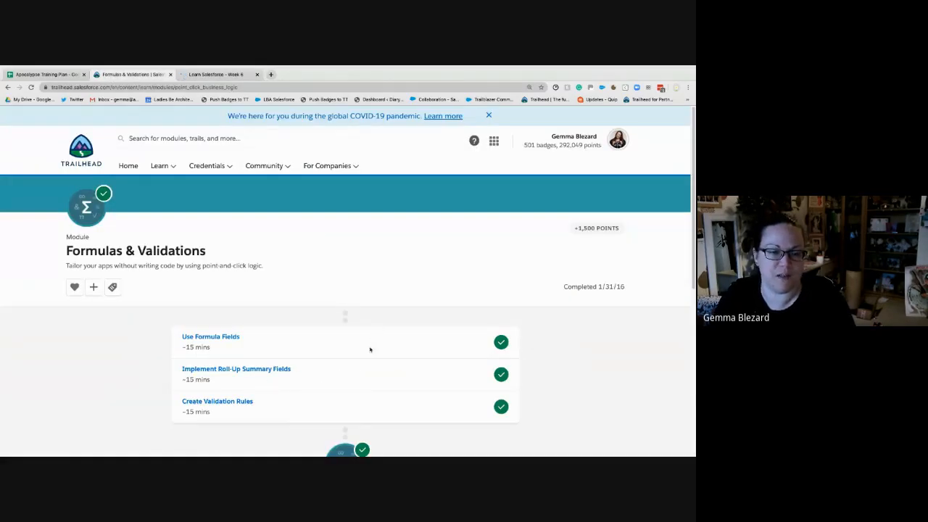
click(211, 337)
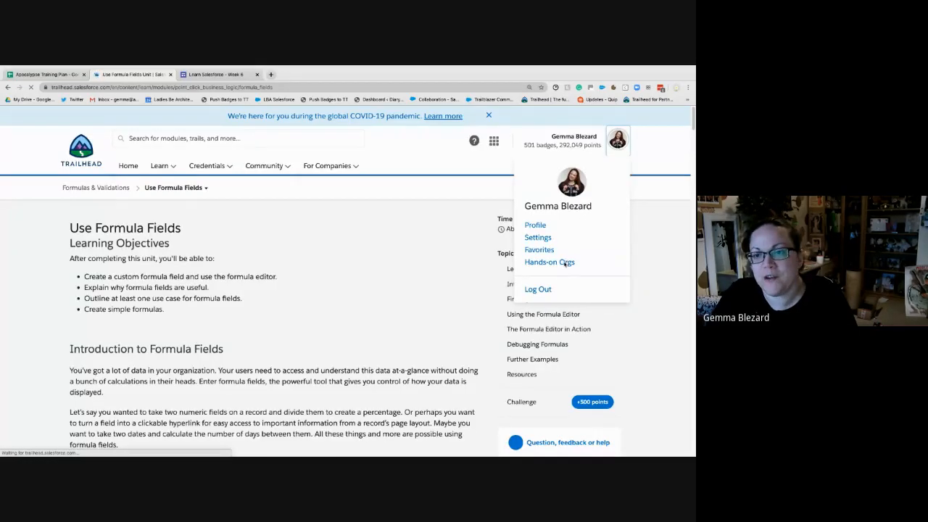
right_click(571, 263)
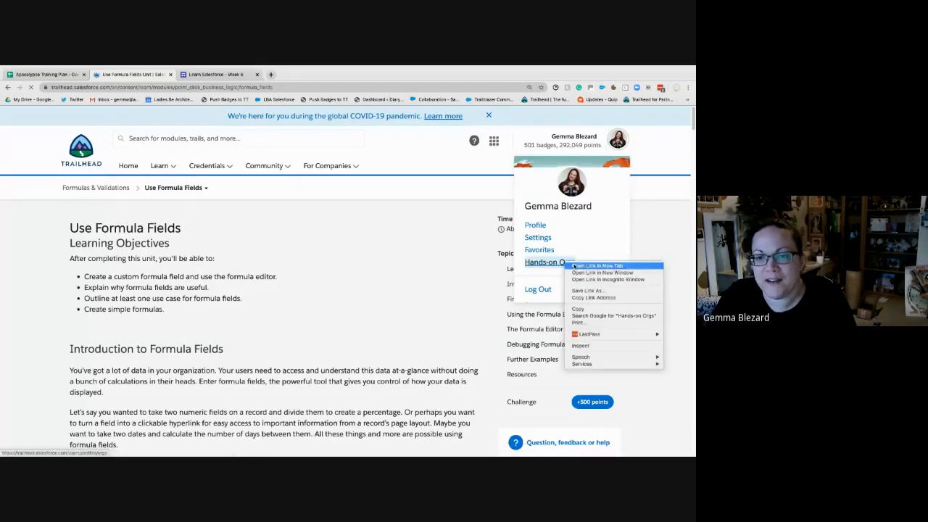
click(575, 266)
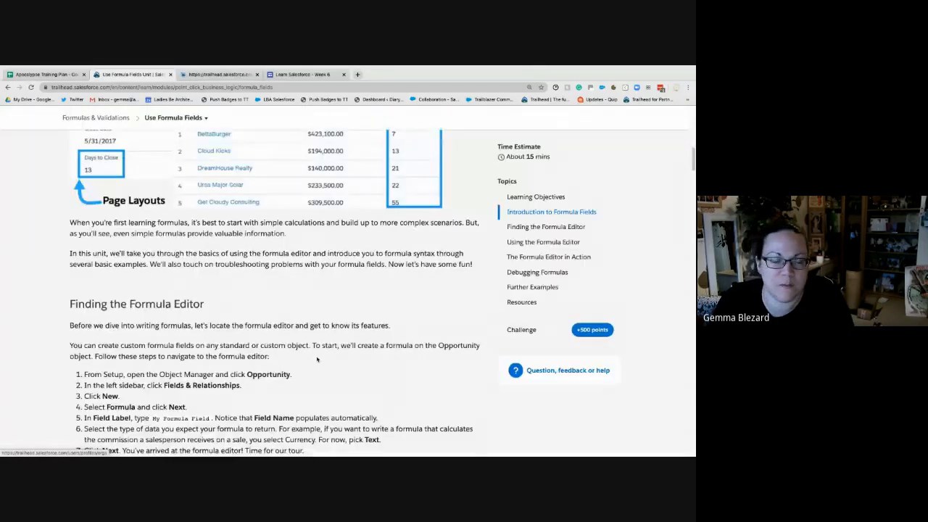
- Open a new incognito browser window and return to the Use Formula Fields unit
scroll(322, 369, down, 5)
scroll(331, 385, down, 1)
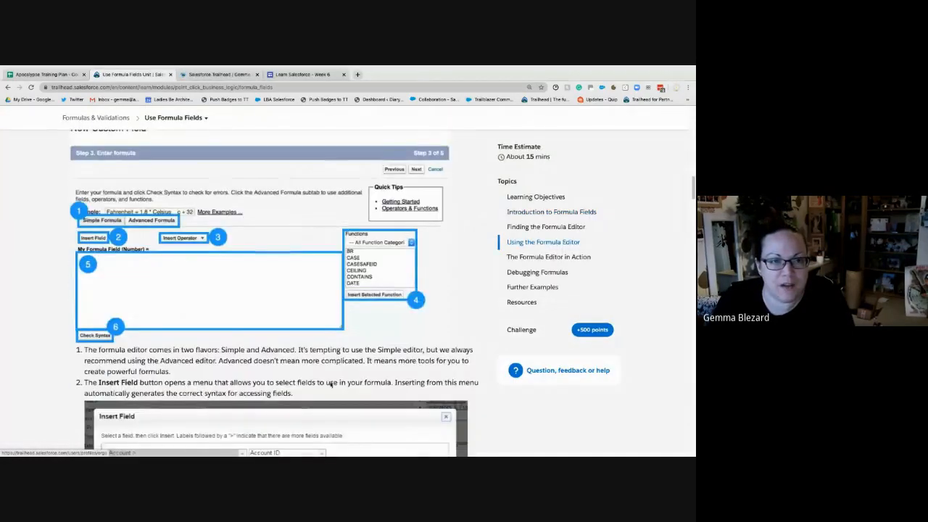
scroll(330, 383, down, 4)
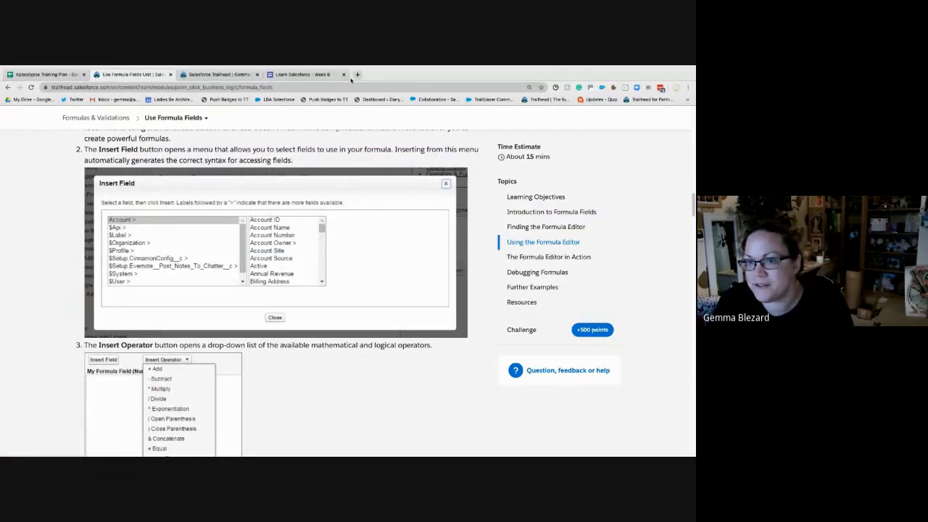
click(49, 69)
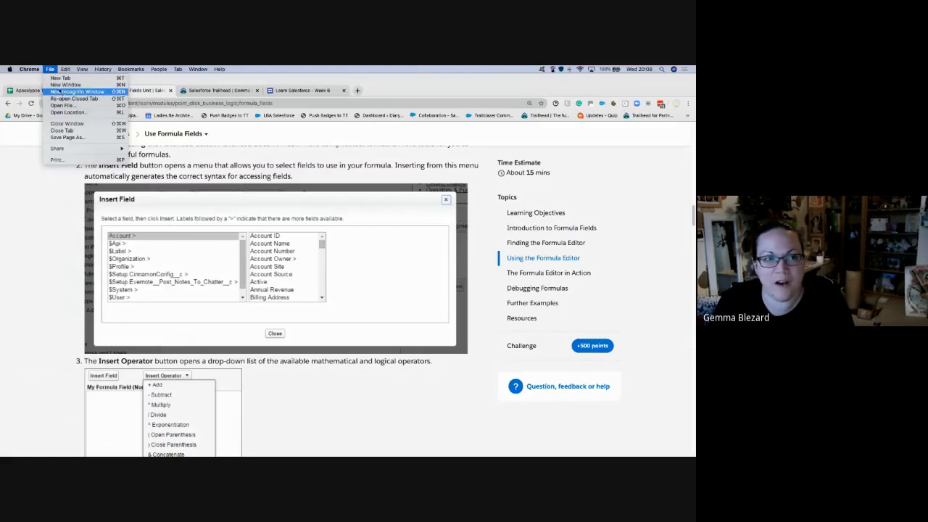
click(72, 92)
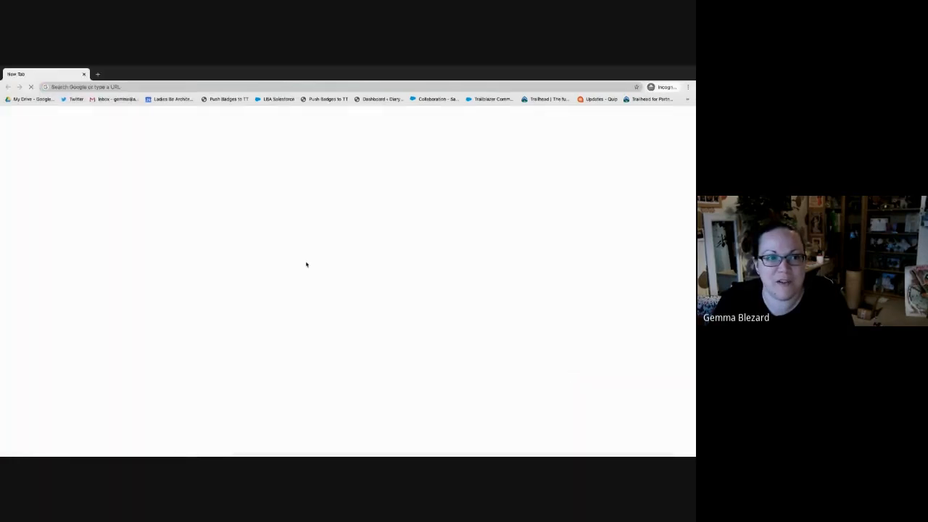
key(ctrl+Left)
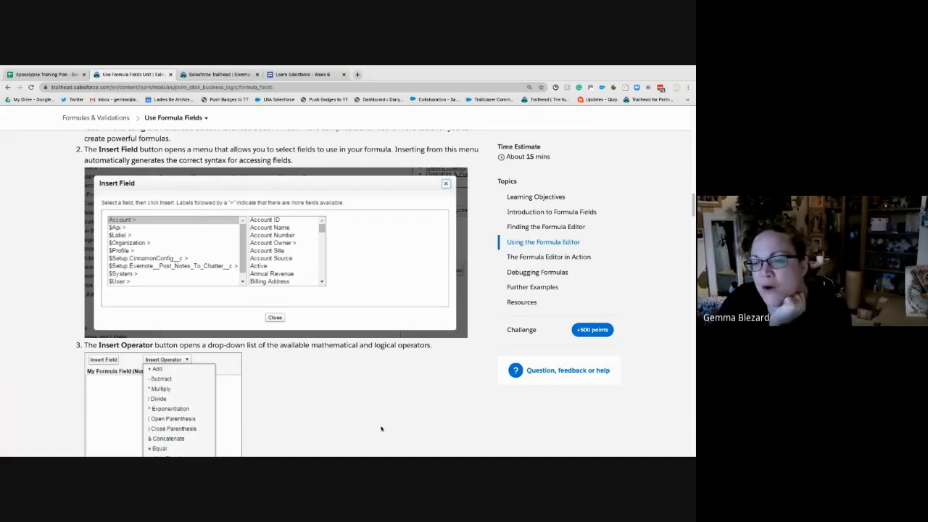
- Review the Using the Formula Editor section and highlight the Example 1 heading about showing an Account field on the Contact detail page
scroll(381, 428, down, 15)
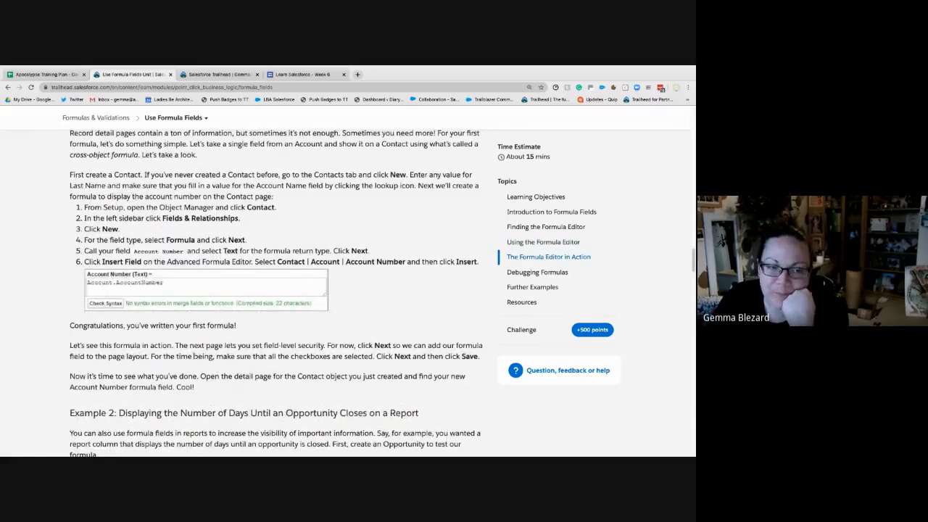
scroll(199, 358, up, 10)
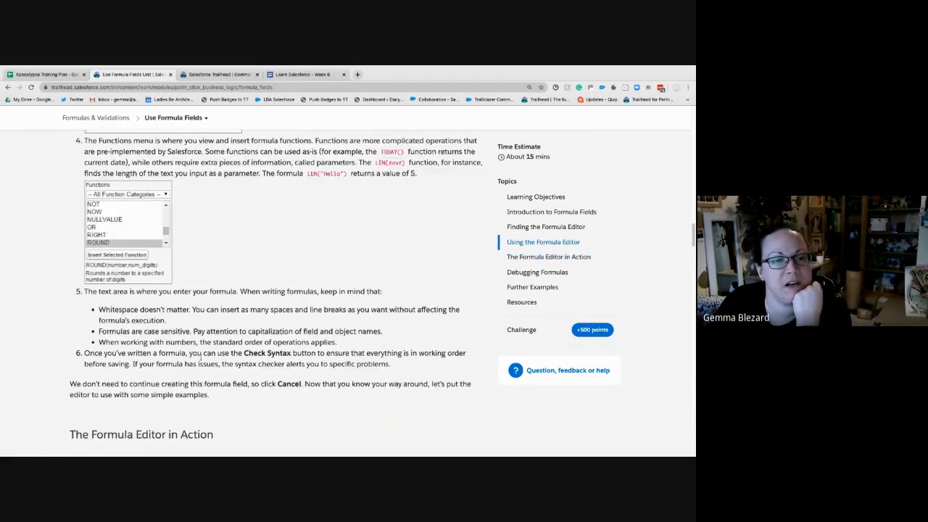
scroll(201, 360, up, 5)
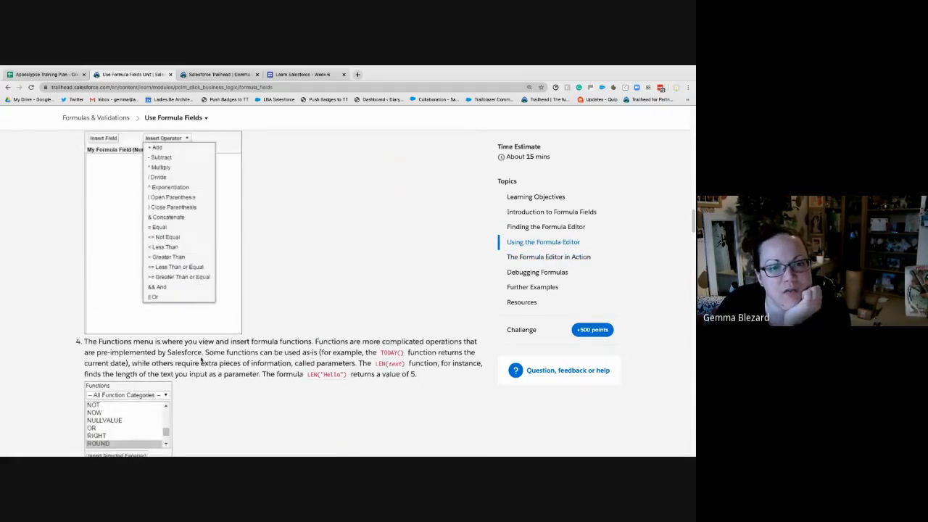
scroll(201, 360, up, 1)
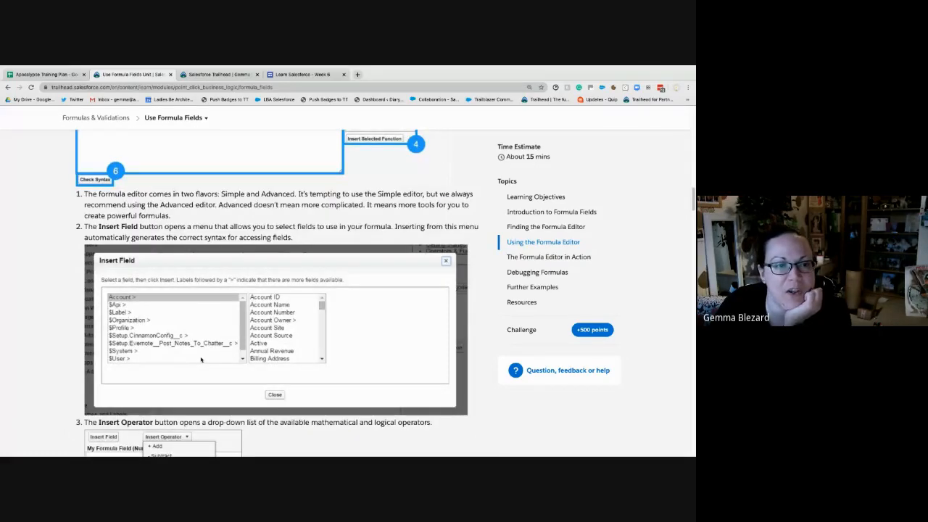
scroll(201, 359, down, 6)
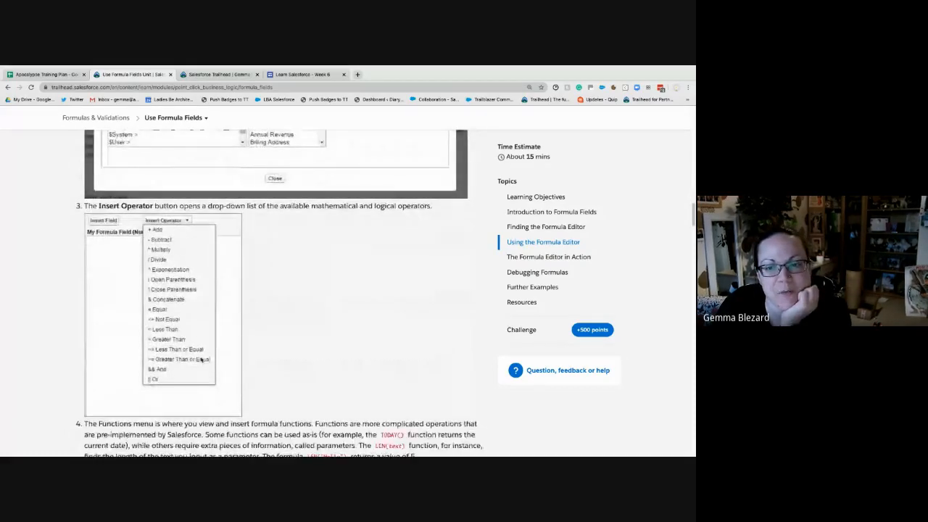
scroll(201, 359, down, 5)
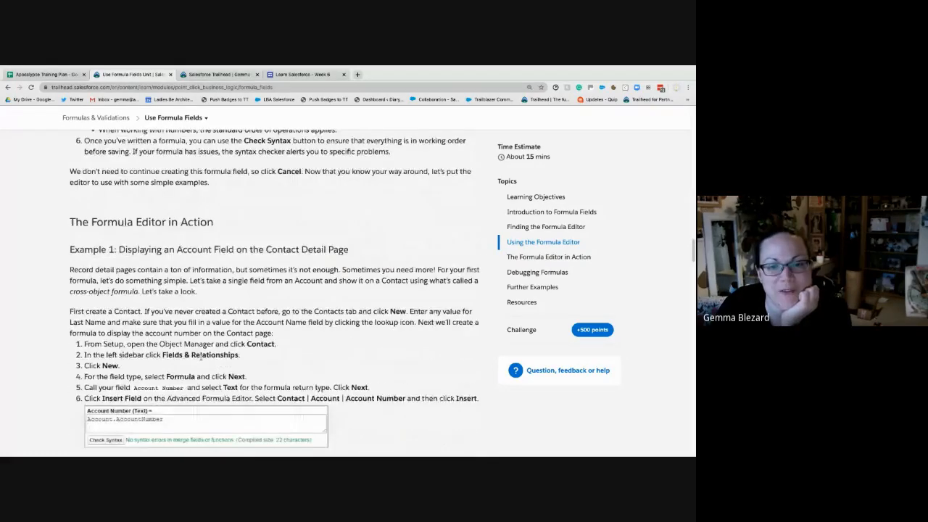
drag(156, 208, 351, 209)
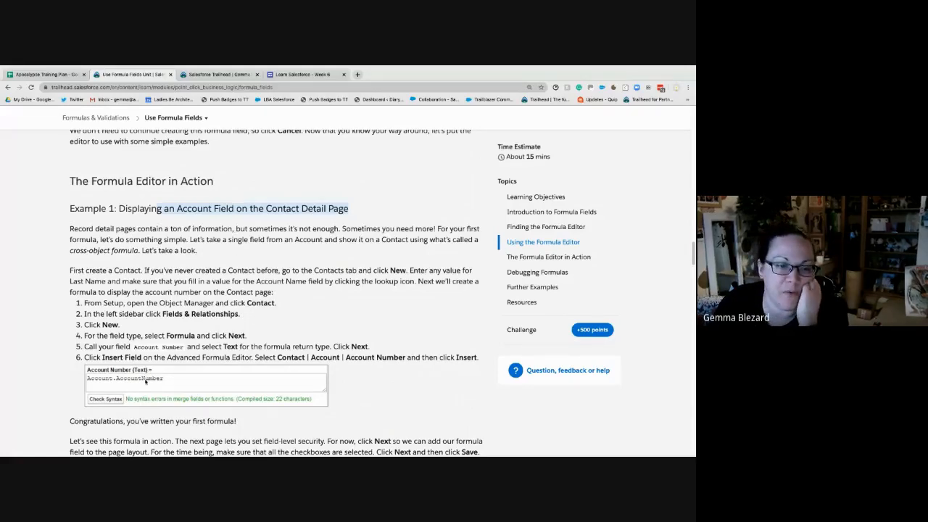
- Read through the three examples in The Formula Editor in Action, including the Days to Close and Power of One formulas
scroll(301, 338, down, 1)
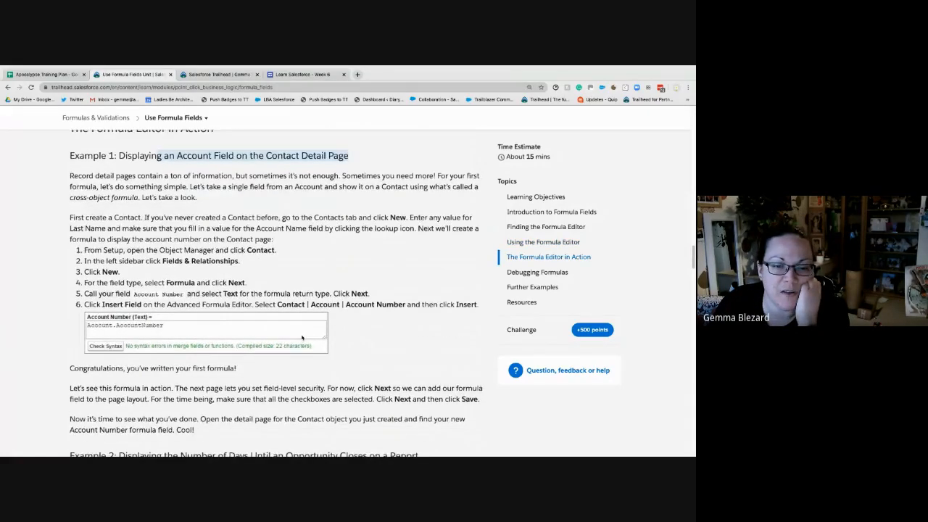
scroll(302, 338, down, 2)
scroll(297, 333, down, 2)
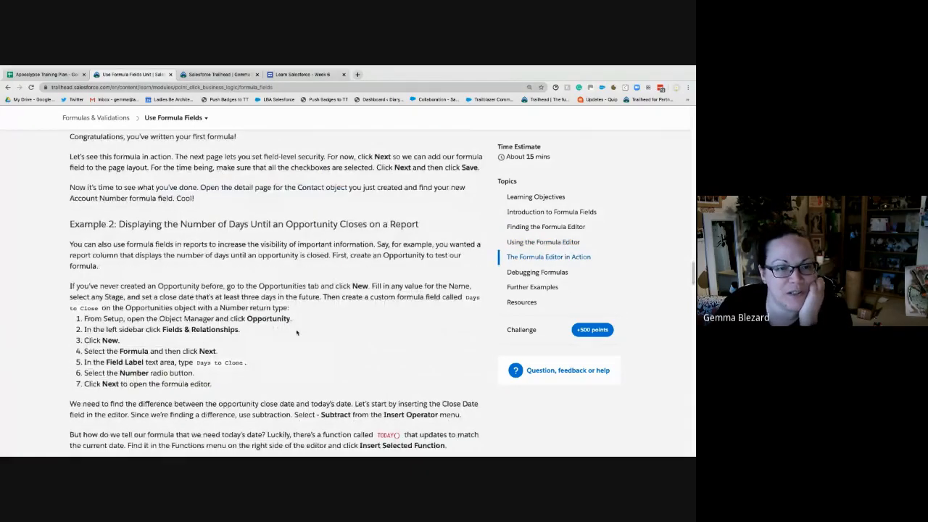
scroll(297, 333, down, 1)
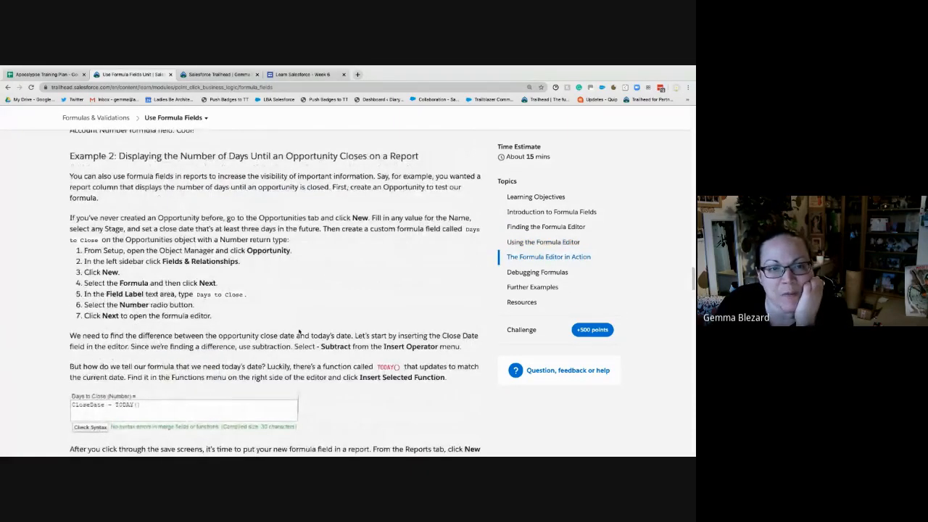
scroll(275, 387, down, 3)
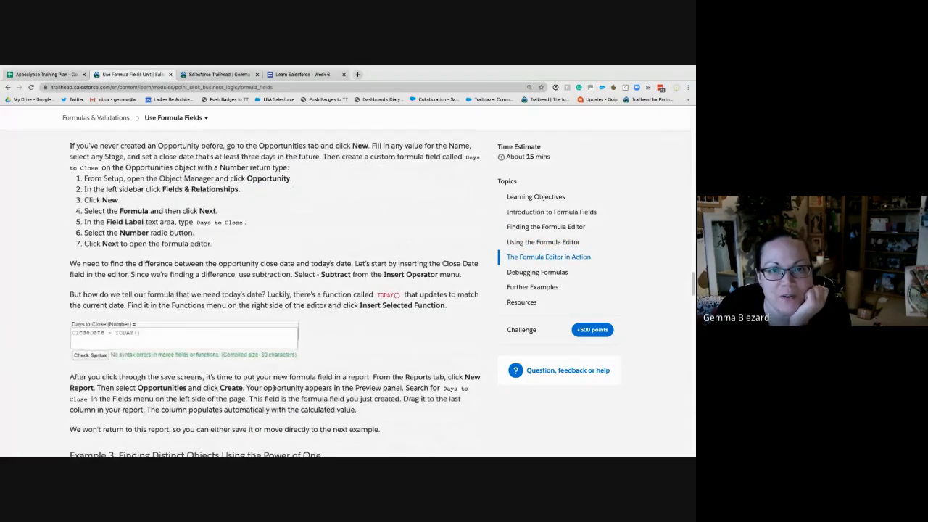
scroll(274, 386, down, 2)
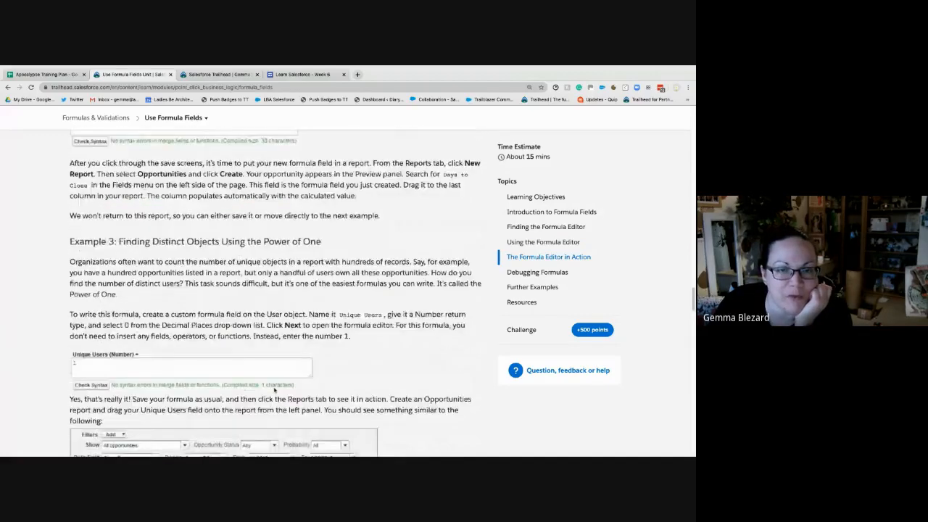
scroll(274, 389, down, 1)
scroll(274, 390, down, 1)
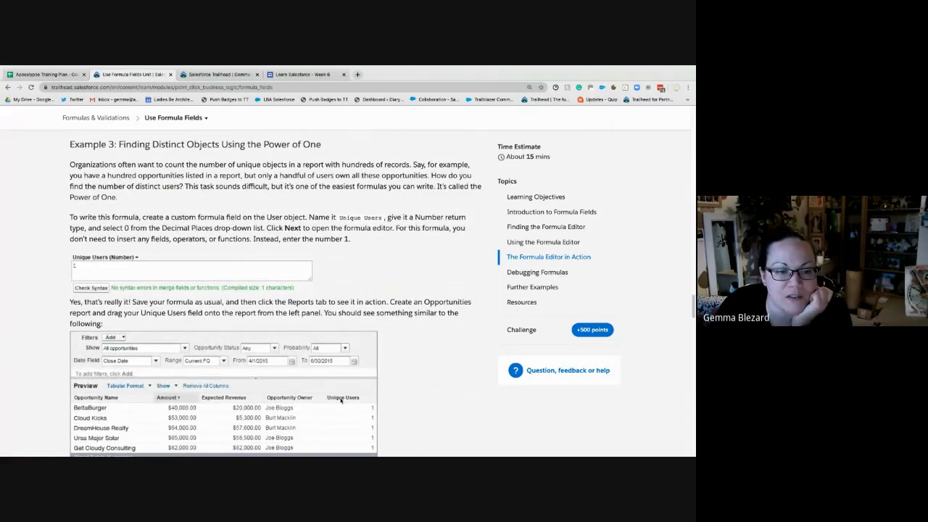
scroll(342, 398, down, 1)
scroll(342, 398, down, 8)
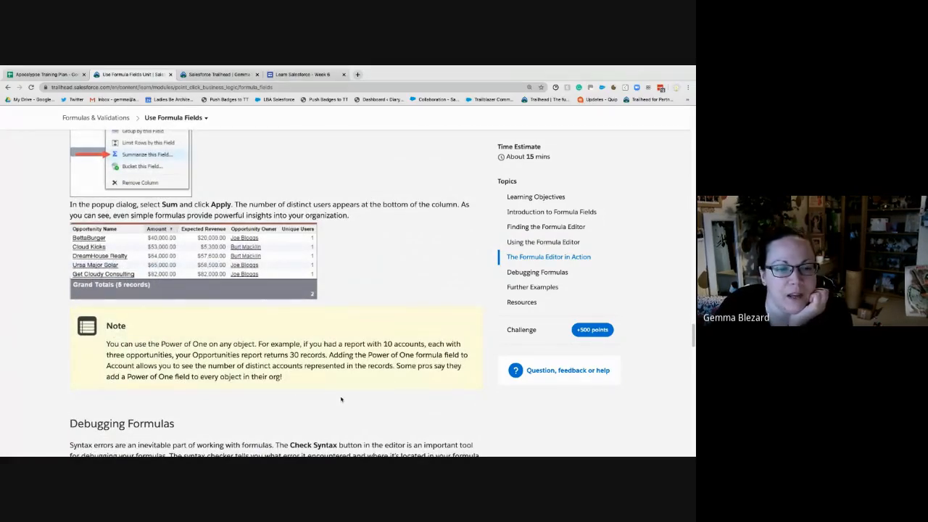
scroll(341, 398, down, 2)
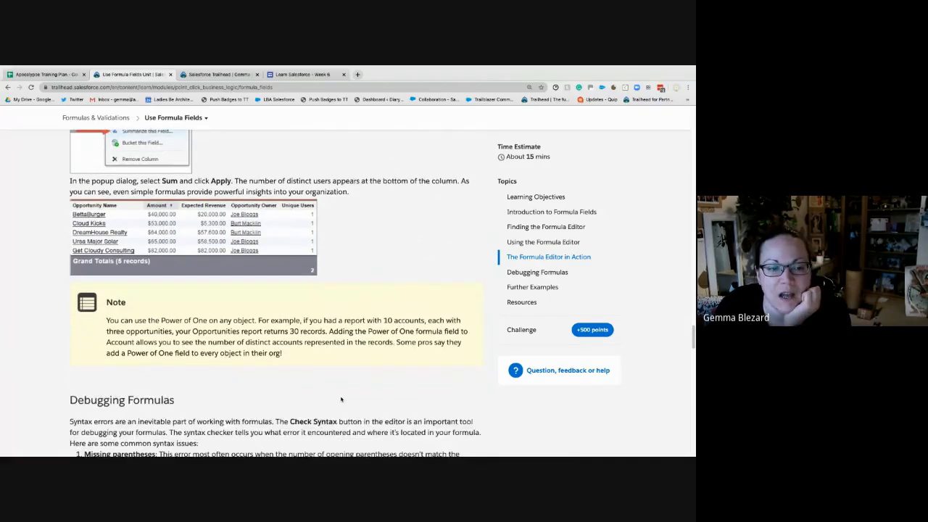
- Review the common syntax errors described in the Debugging Formulas section
scroll(340, 395, down, 5)
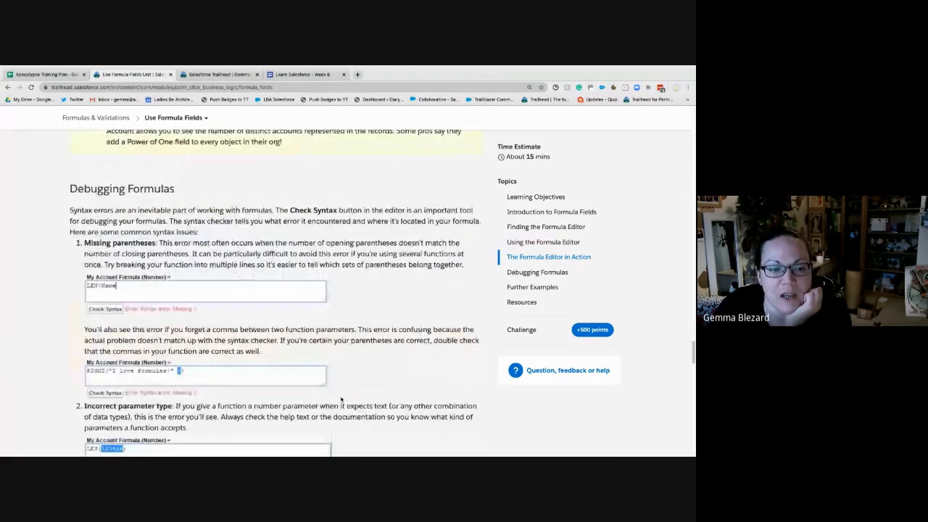
scroll(340, 399, down, 2)
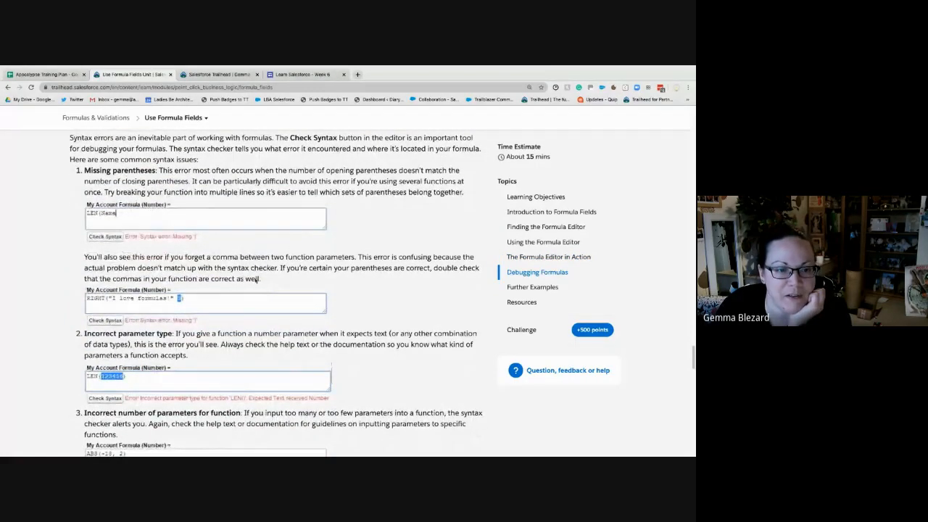
scroll(231, 392, down, 2)
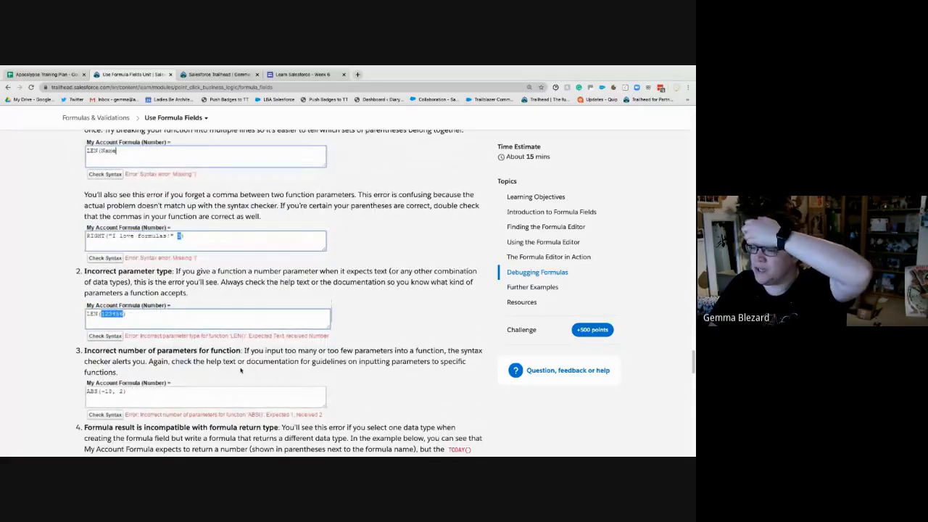
scroll(278, 361, down, 3)
scroll(278, 361, down, 3)
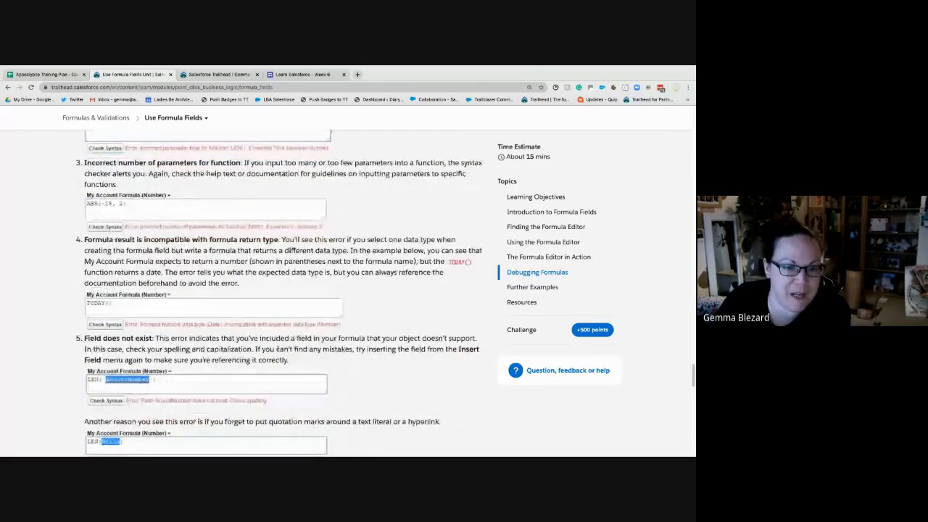
scroll(279, 348, down, 1)
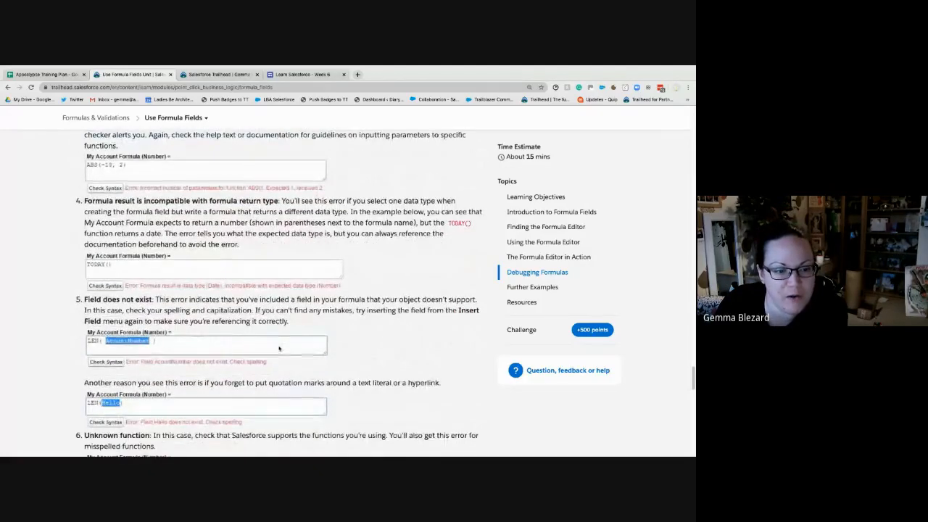
scroll(279, 348, down, 3)
scroll(279, 346, down, 2)
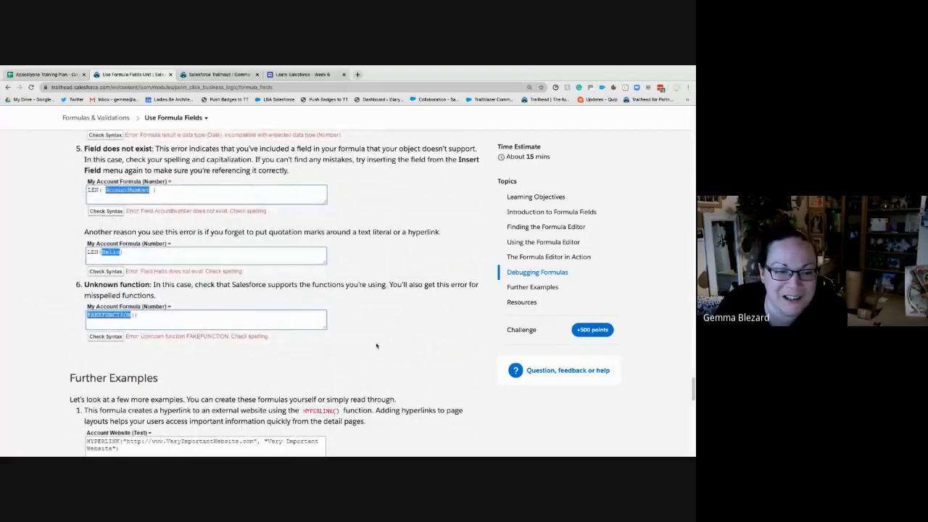
- Review the hyperlink, discount and big-opportunity checkbox formulas in the Further Examples section
scroll(374, 346, down, 3)
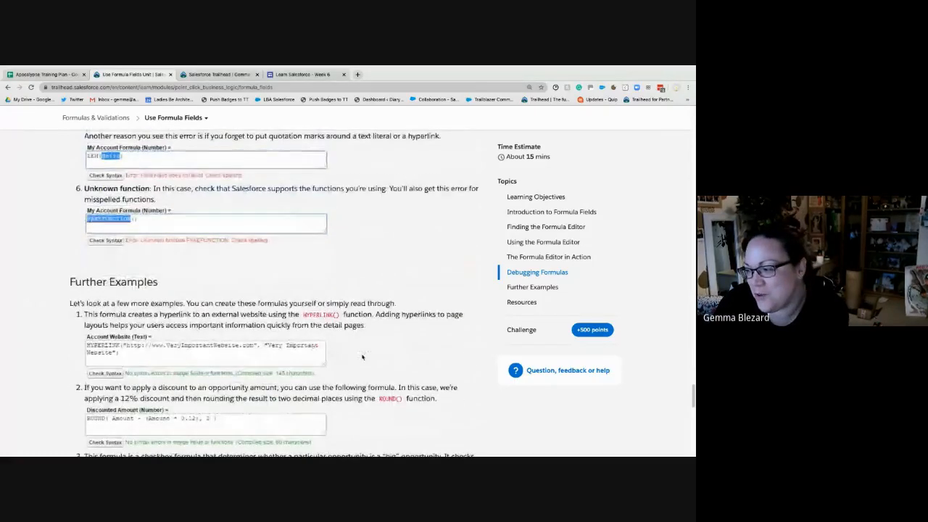
scroll(362, 357, down, 3)
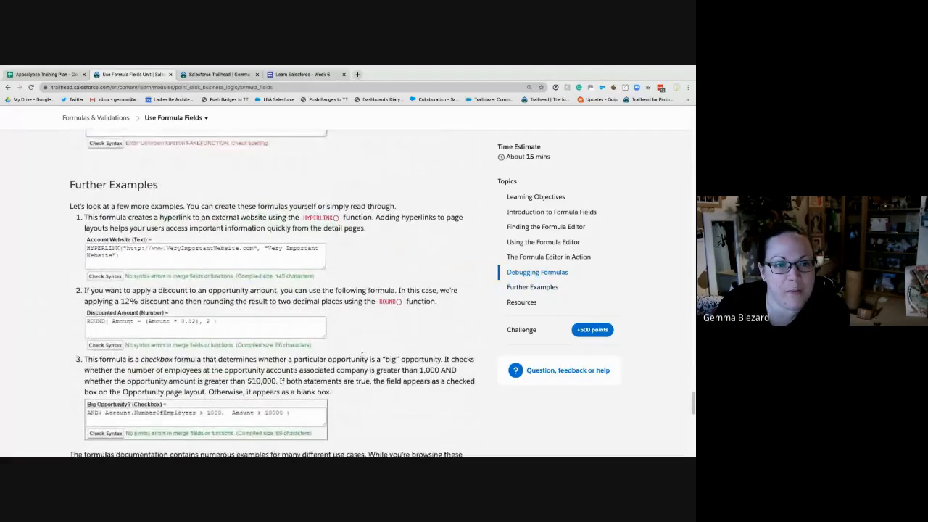
scroll(362, 355, down, 1)
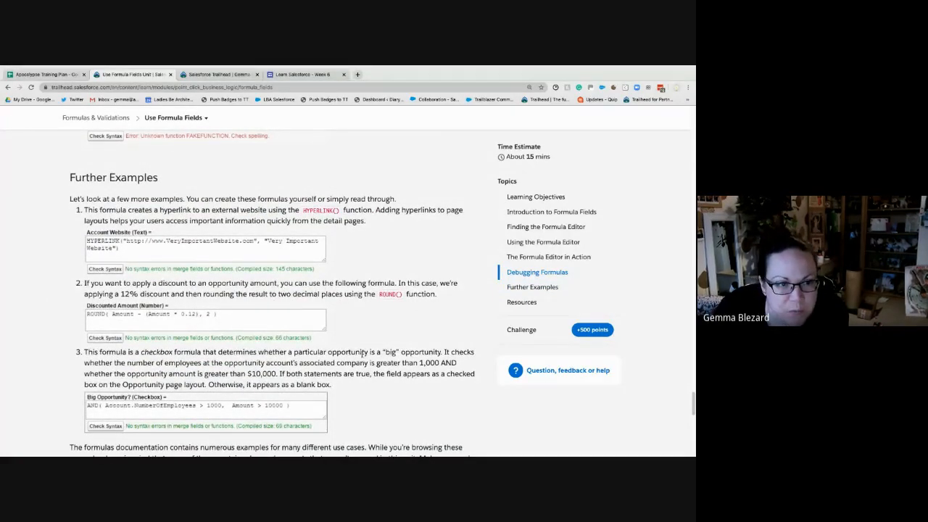
scroll(362, 354, down, 1)
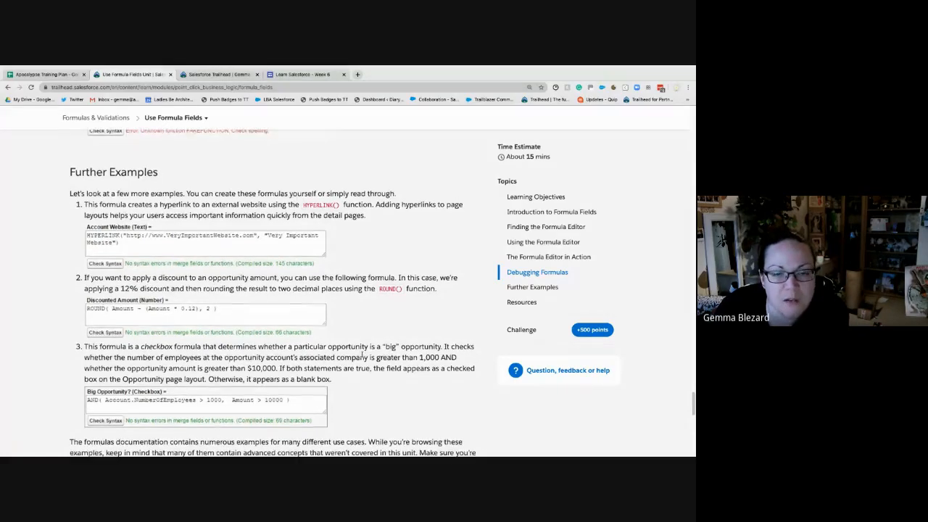
scroll(362, 354, down, 2)
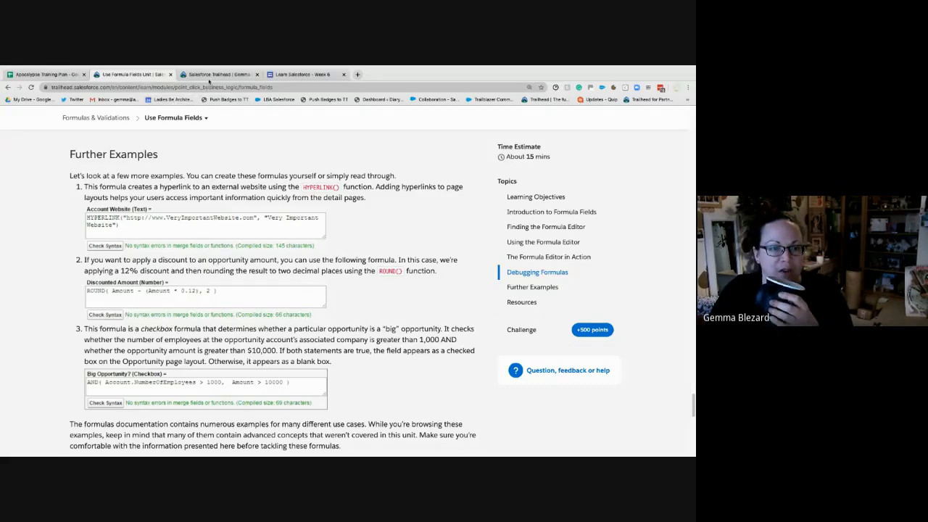
- Launch My Trailhead Playground 3 from Hands-on Orgs and place its tab directly after the Use Formula Fields unit
click(211, 75)
scroll(327, 410, down, 1)
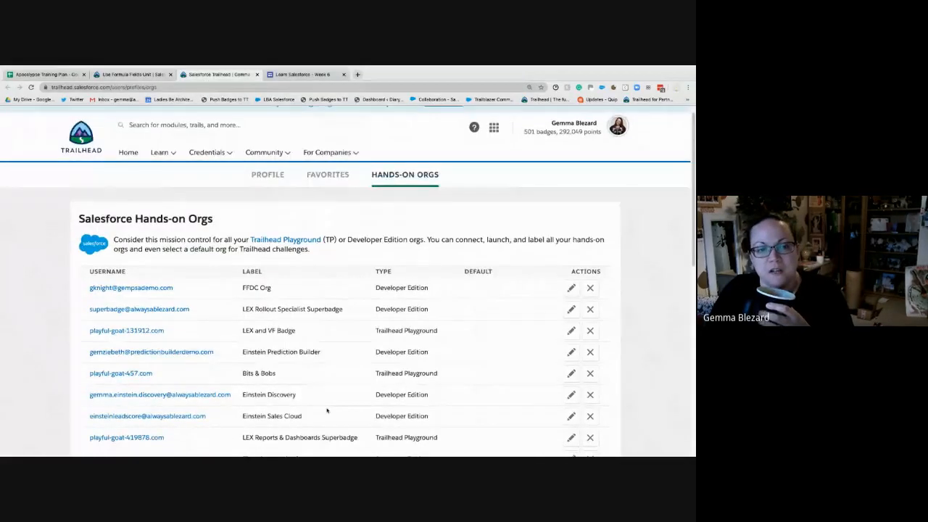
scroll(327, 411, down, 5)
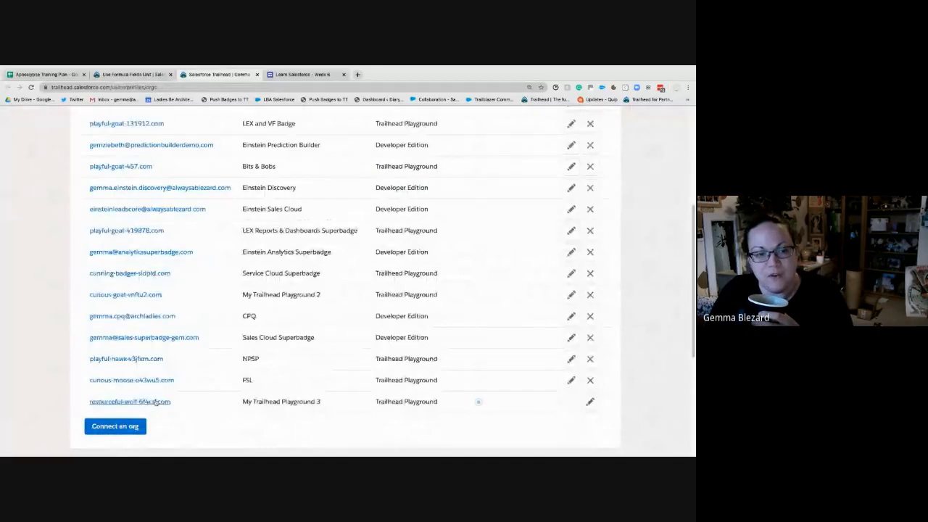
click(155, 404)
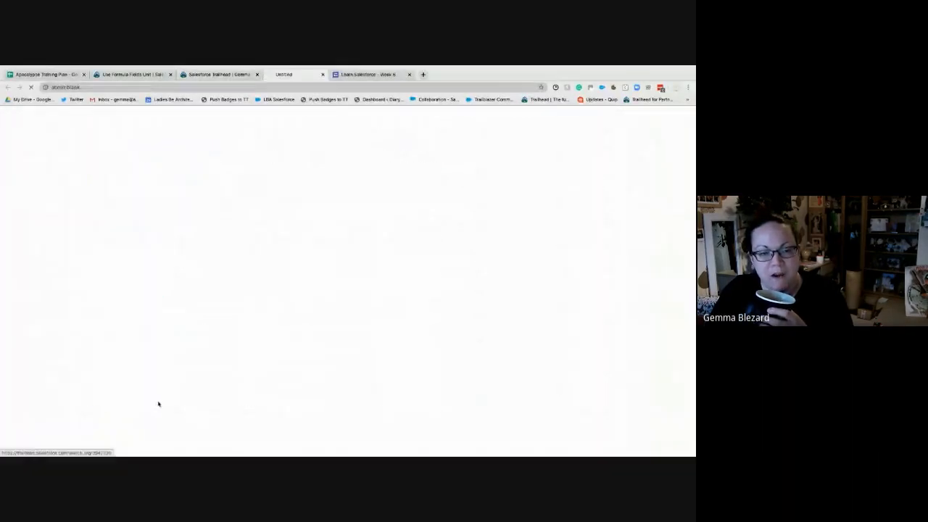
drag(209, 76, 288, 78)
click(207, 78)
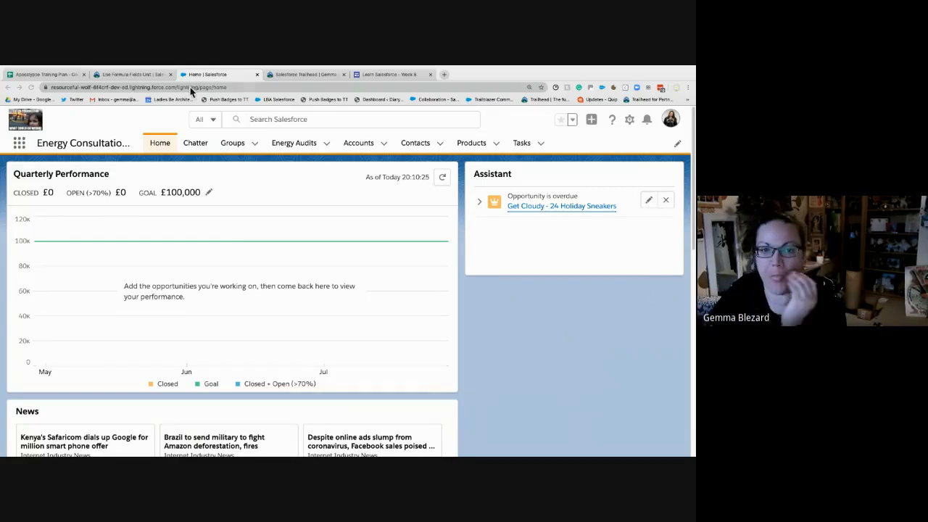
- Open the playground's Setup in its own tab, place it before the org home tab, and go to Object Manager
click(138, 75)
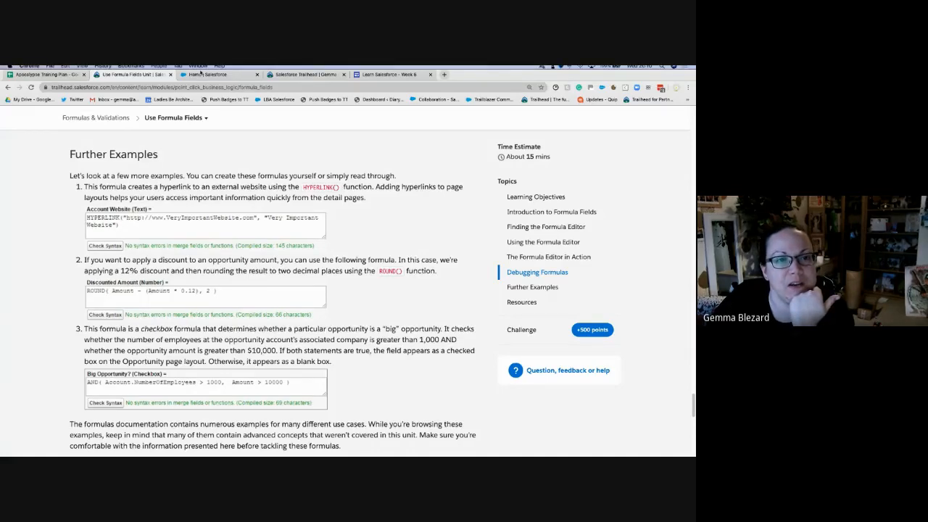
click(210, 74)
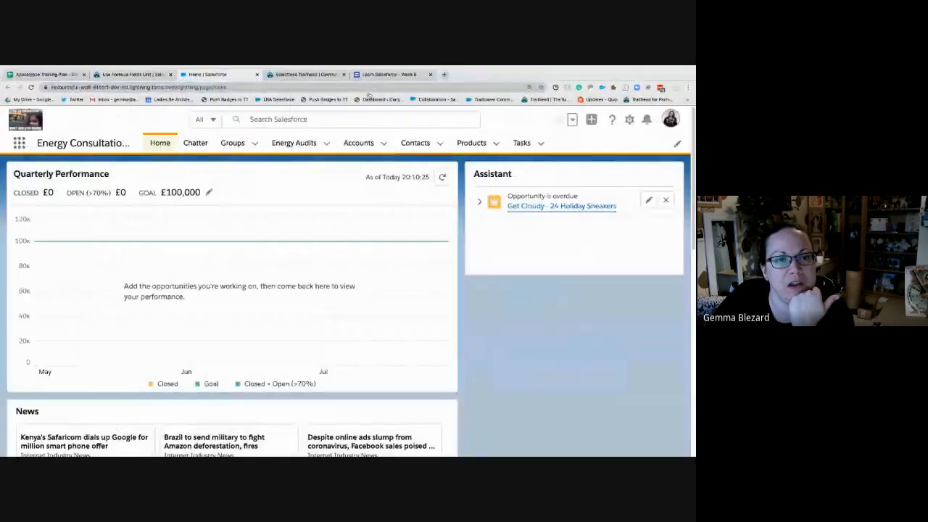
click(630, 119)
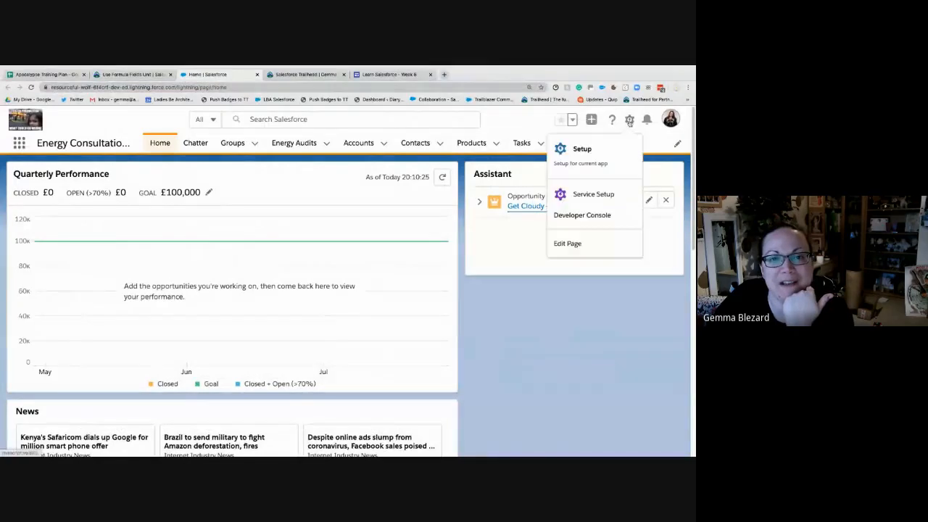
click(582, 149)
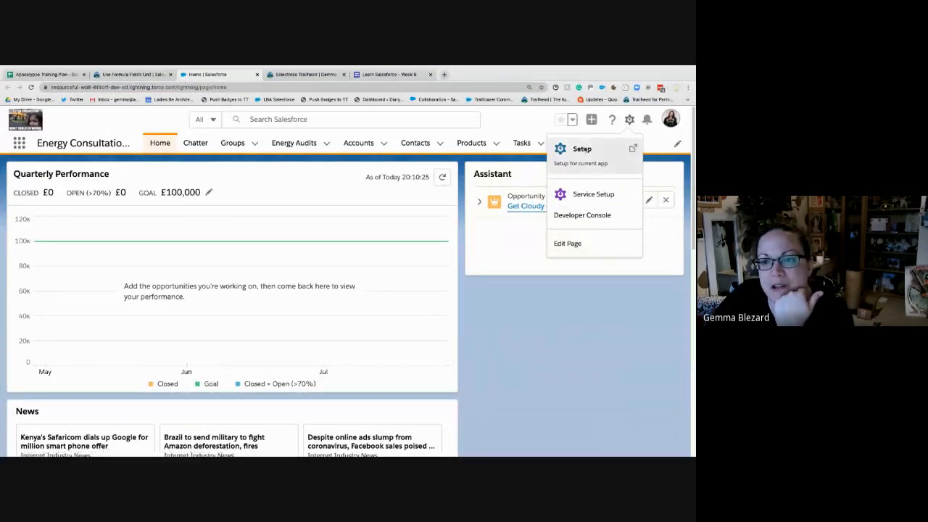
drag(223, 77, 310, 76)
click(235, 76)
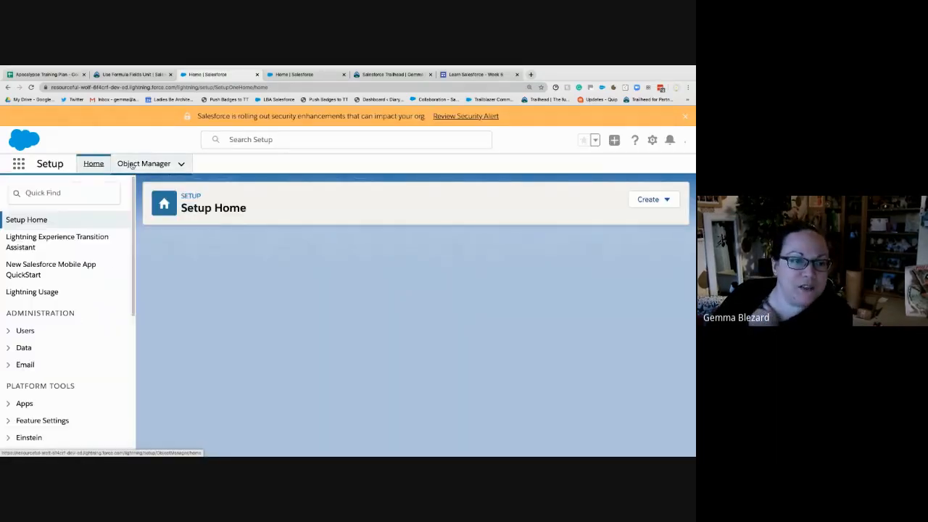
click(140, 164)
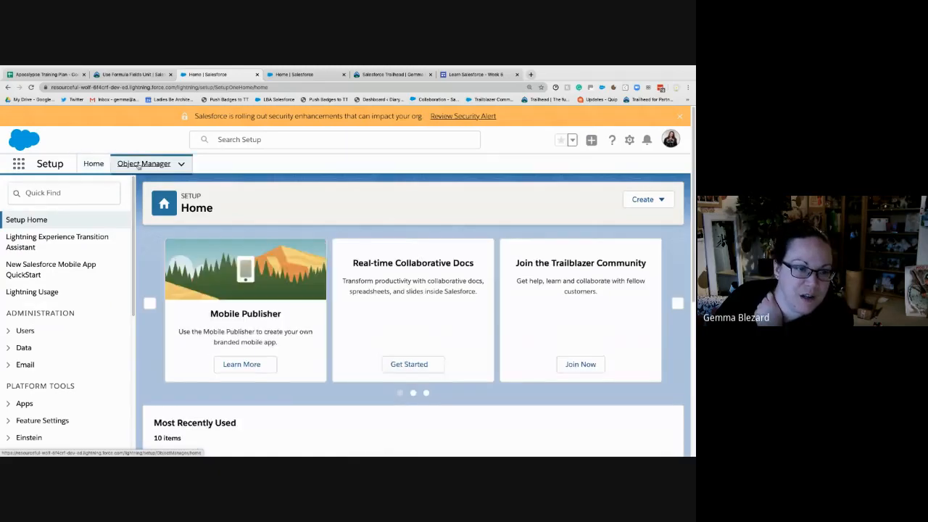
- Check the Further Examples on Trailhead, and start a new custom field on the playground's Account object
click(152, 75)
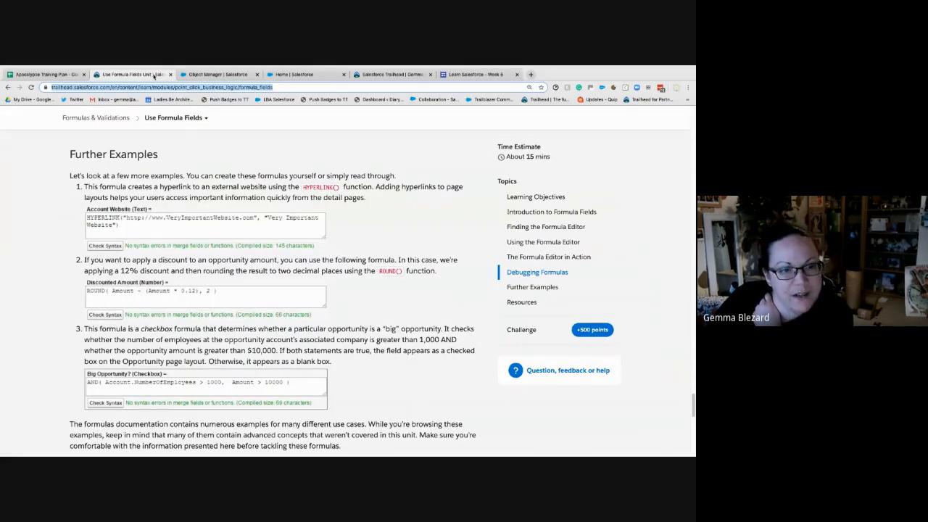
click(198, 76)
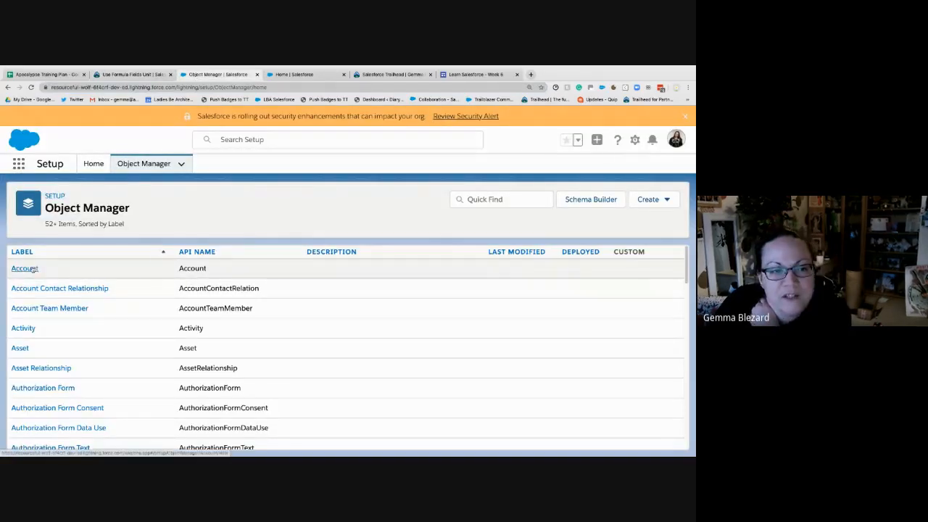
click(25, 269)
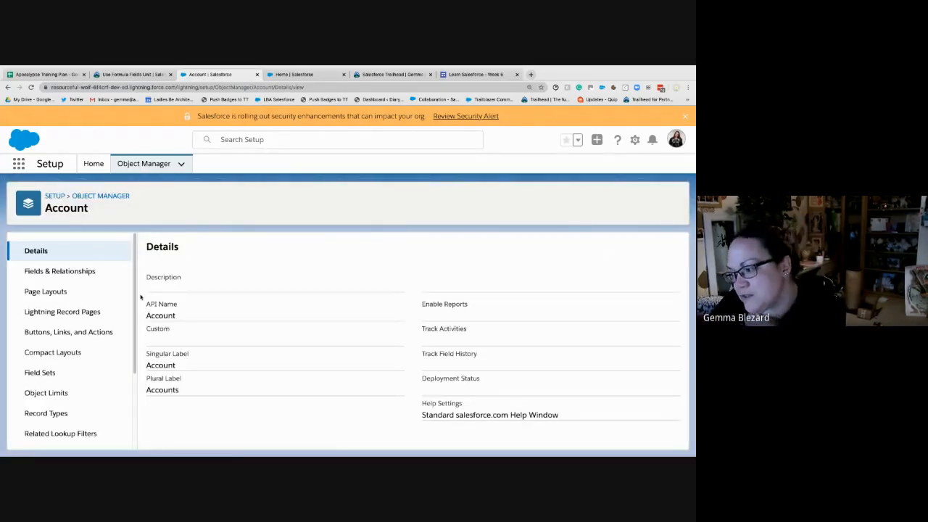
click(56, 271)
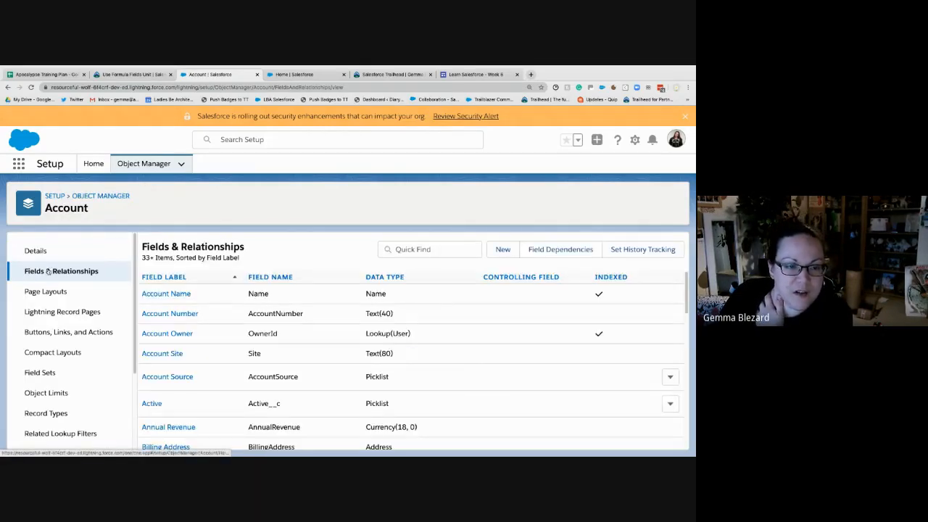
click(500, 251)
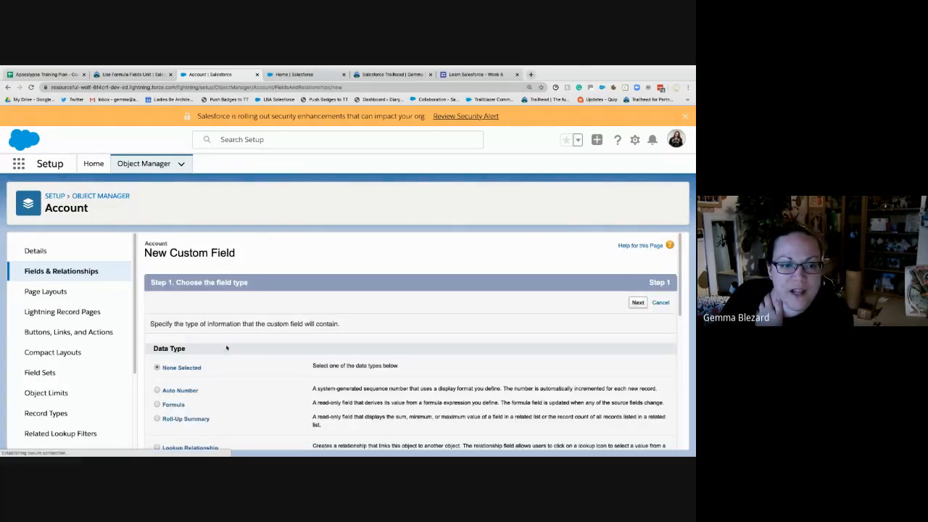
- Choose Formula as the new Account field's data type and continue to the output type
scroll(227, 348, down, 5)
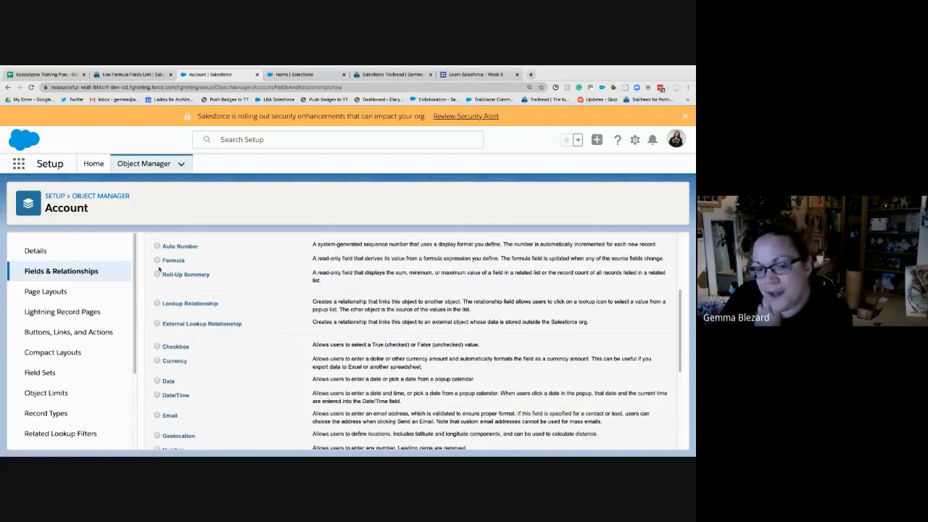
click(157, 259)
scroll(548, 282, up, 4)
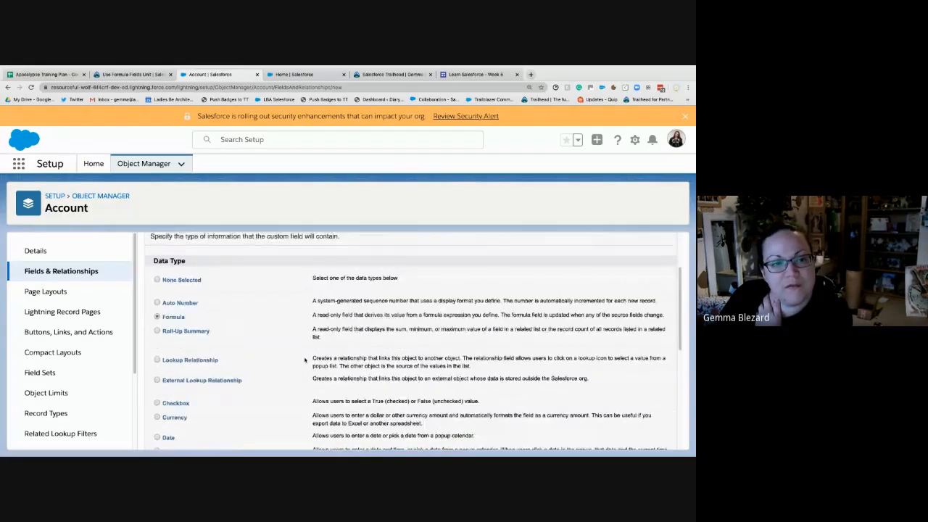
click(638, 274)
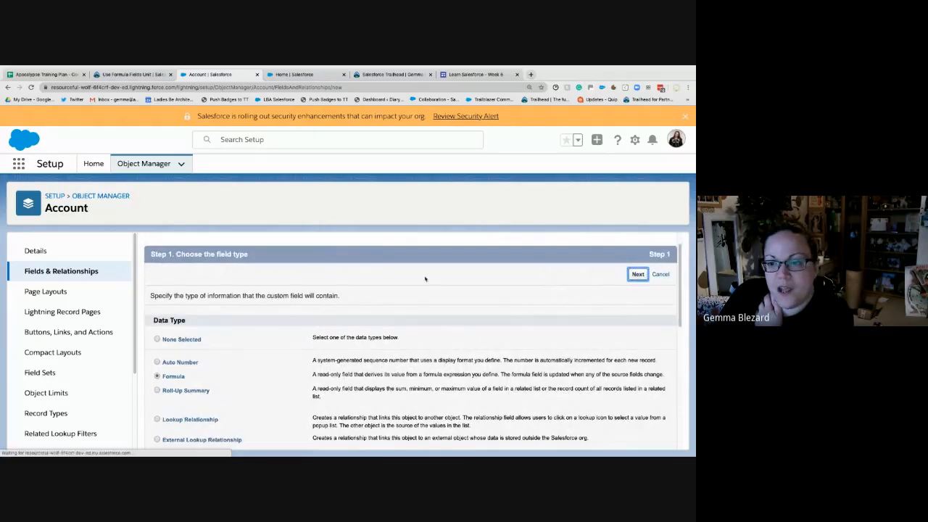
- Label the formula field Account Website, matching the Trailhead example, and accept Account_Website as the field name
click(312, 323)
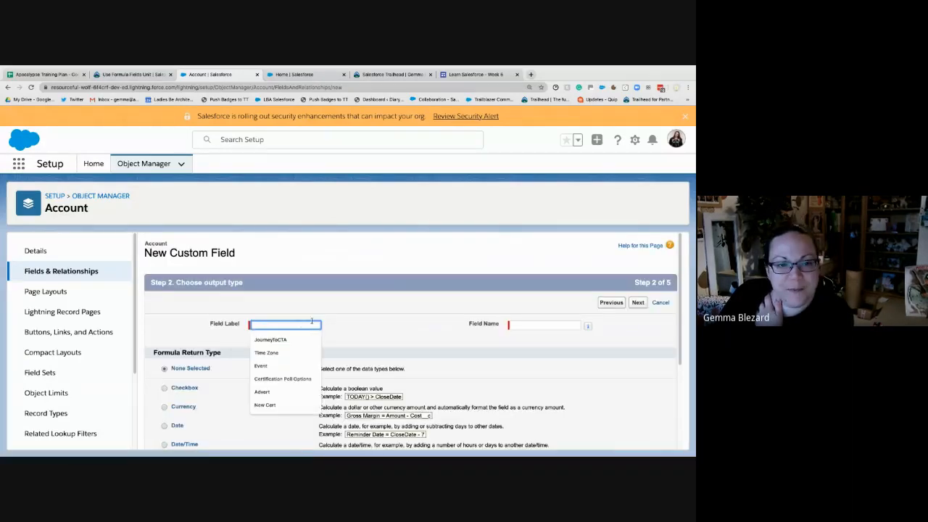
click(144, 75)
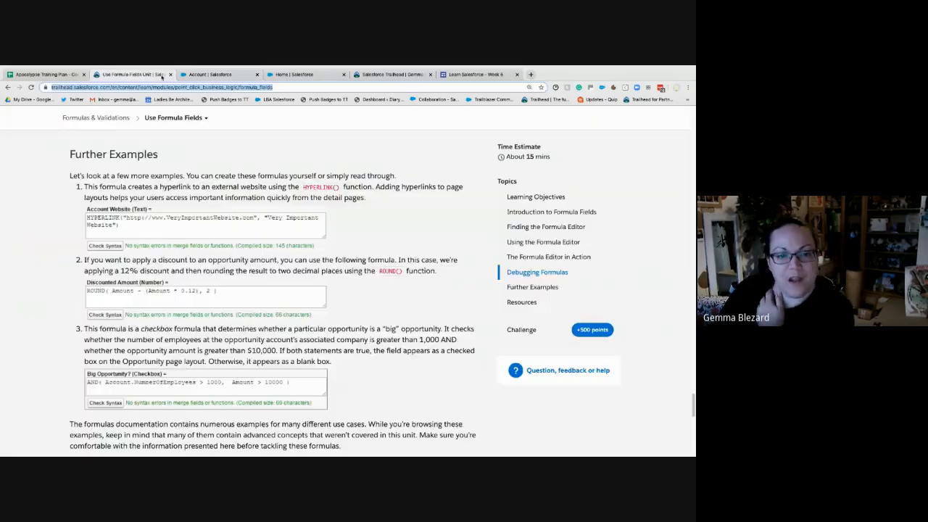
click(225, 78)
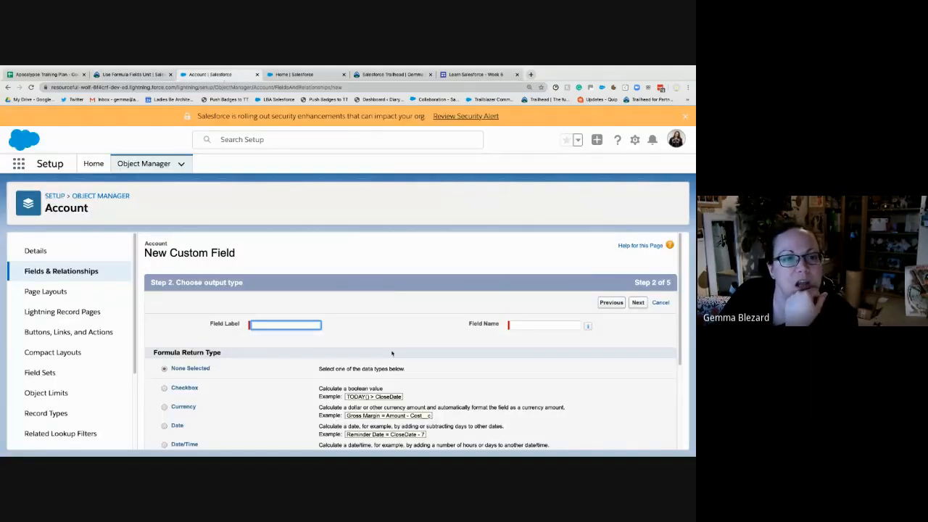
text(Account W)
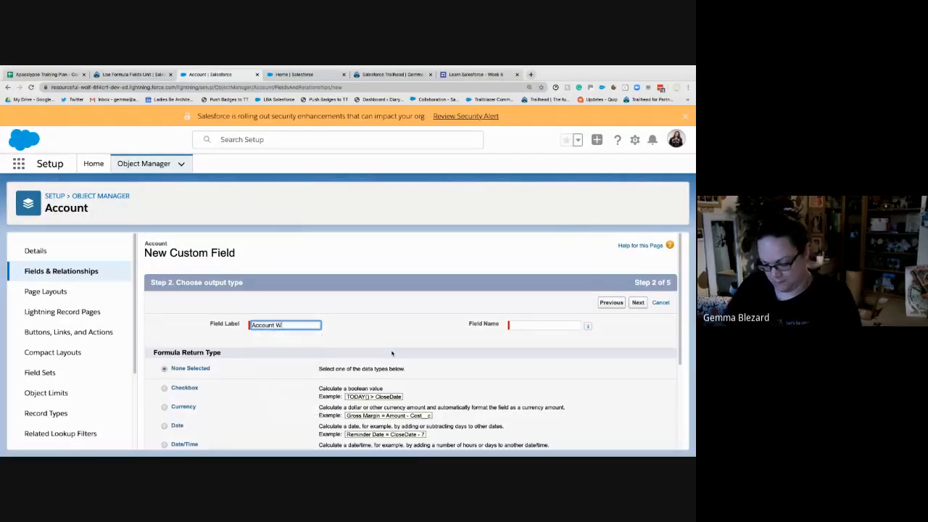
text(ebsite)
key(Tab)
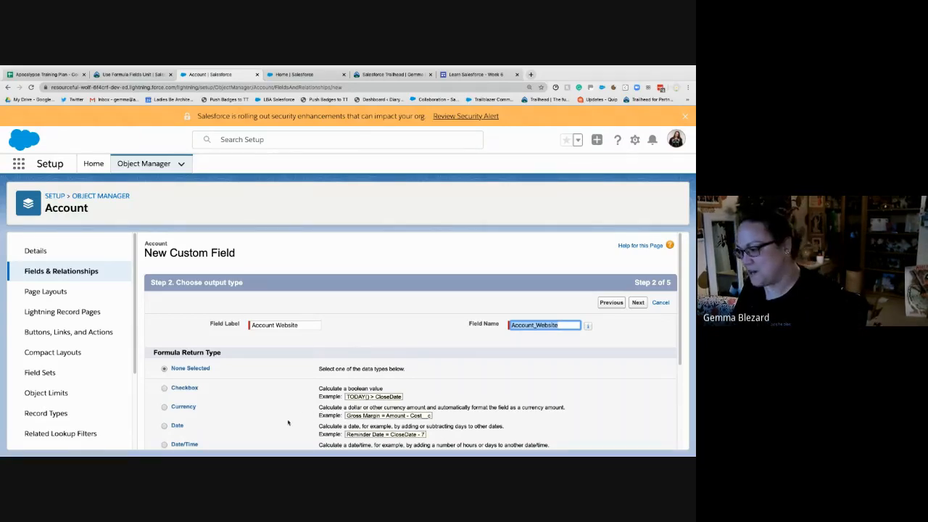
click(336, 319)
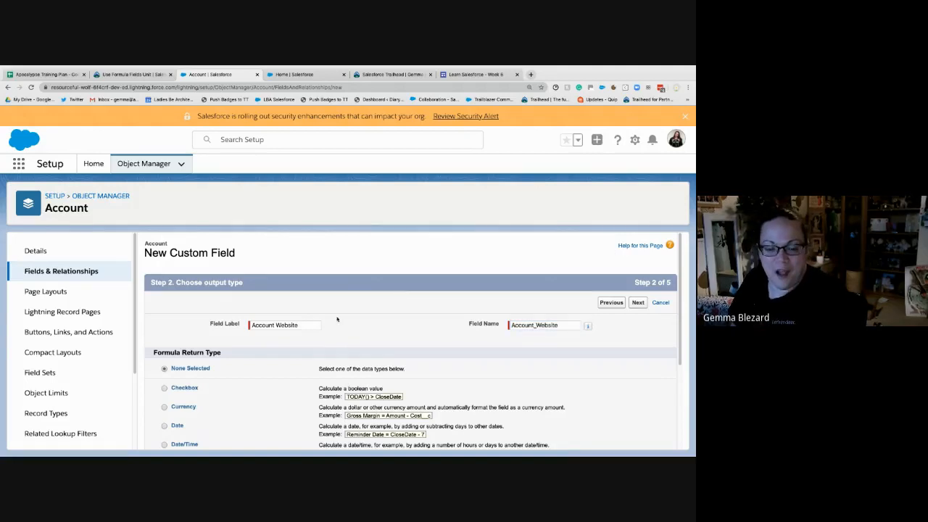
- Set the formula return type to Text and continue to the formula editor
scroll(240, 382, down, 2)
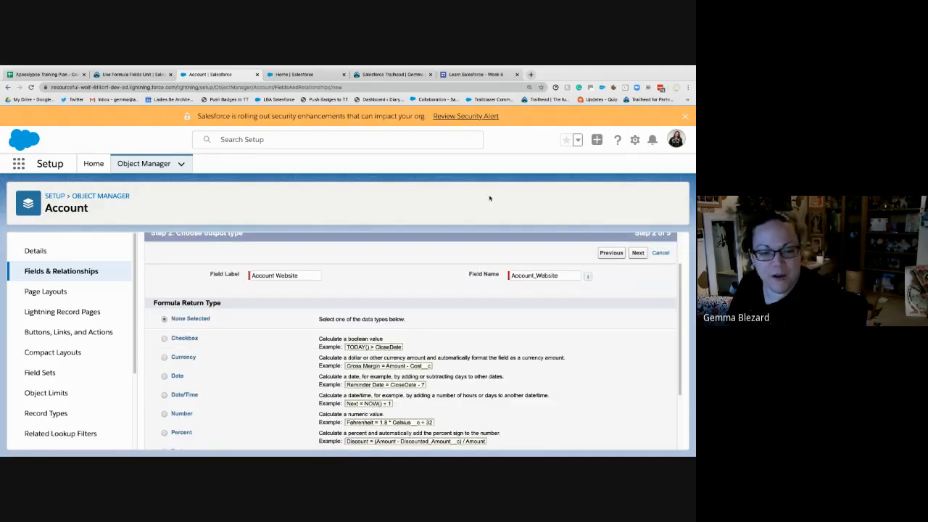
scroll(244, 357, down, 2)
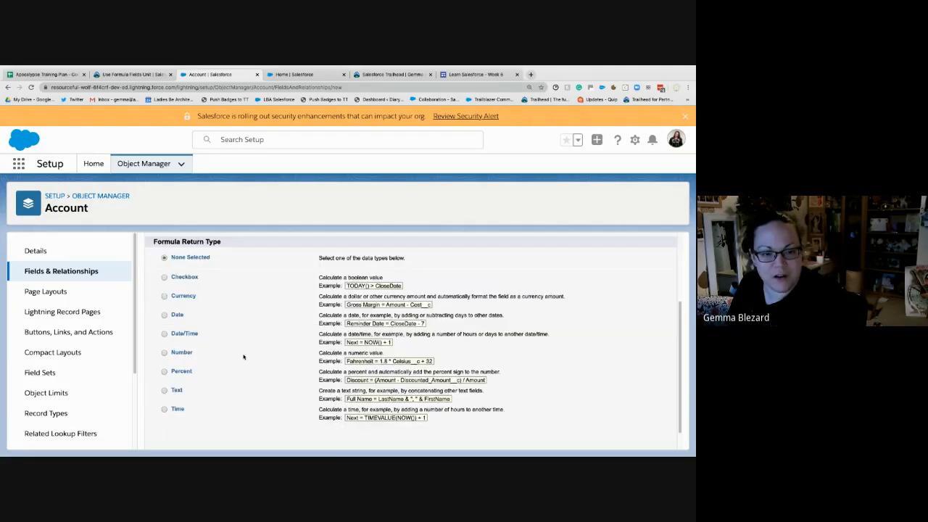
scroll(244, 357, down, 1)
click(165, 366)
scroll(580, 379, up, 2)
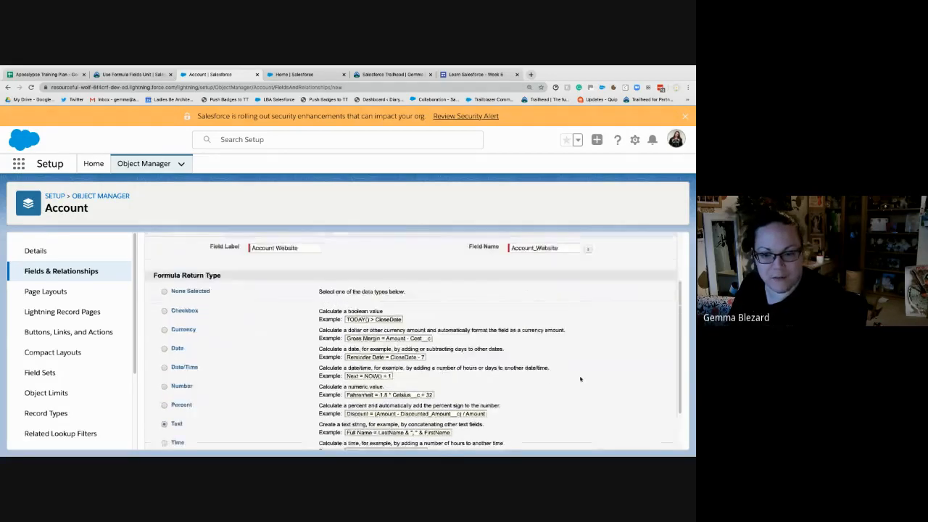
scroll(580, 379, up, 2)
click(638, 280)
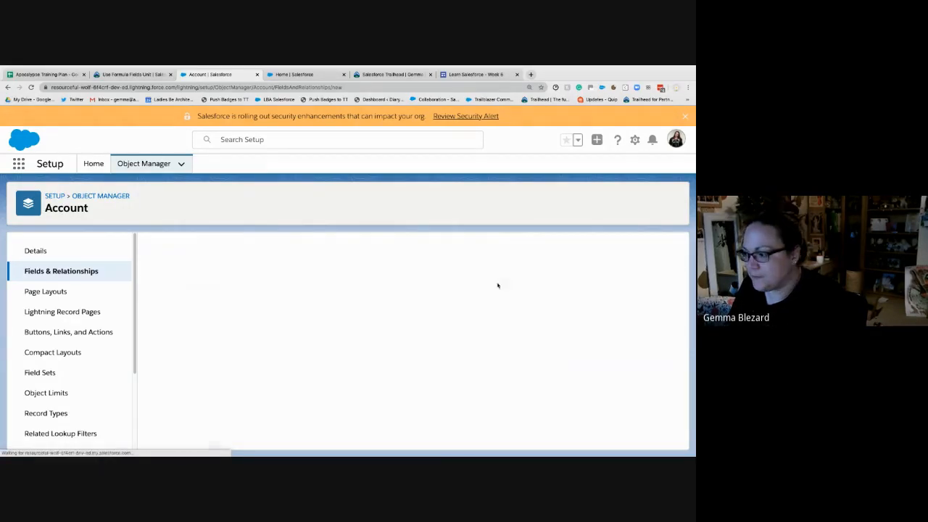
- Find the HYPERLINK function among all function categories and insert it into the Account Website formula
scroll(262, 354, down, 3)
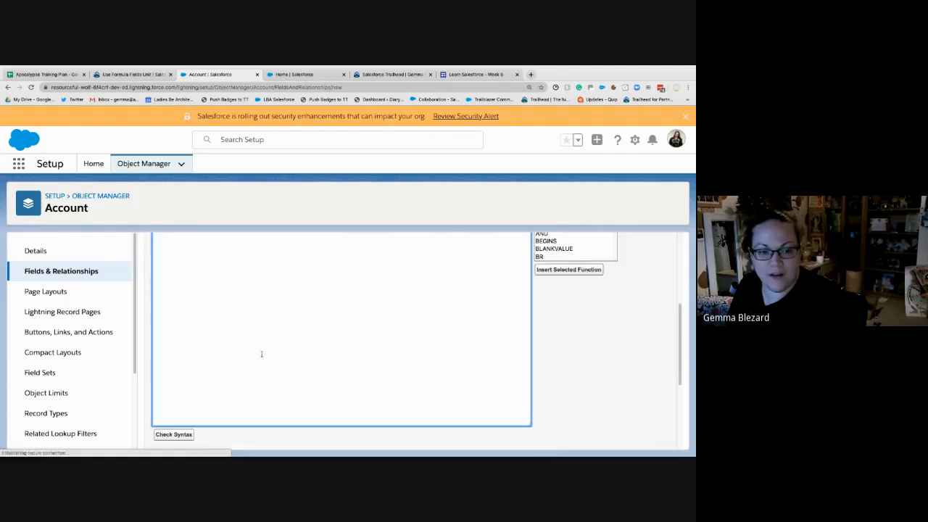
scroll(253, 326, up, 1)
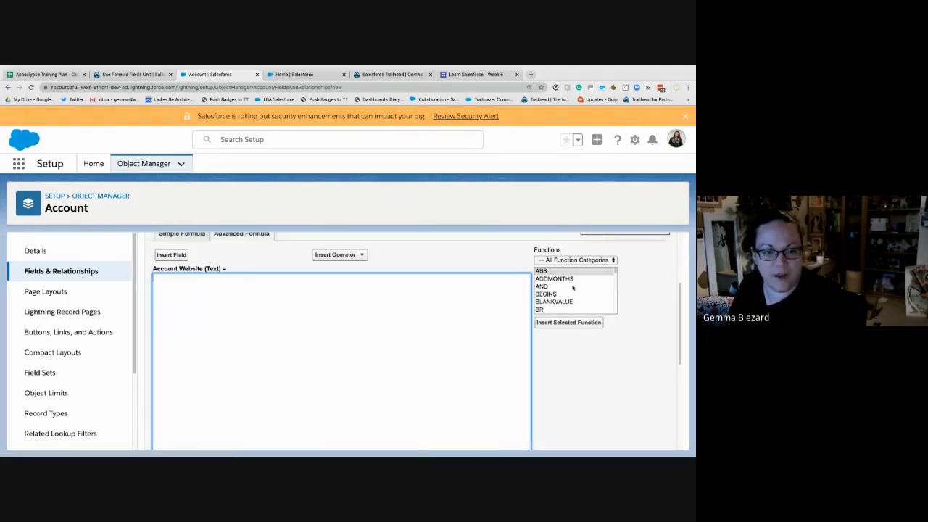
scroll(573, 288, down, 5)
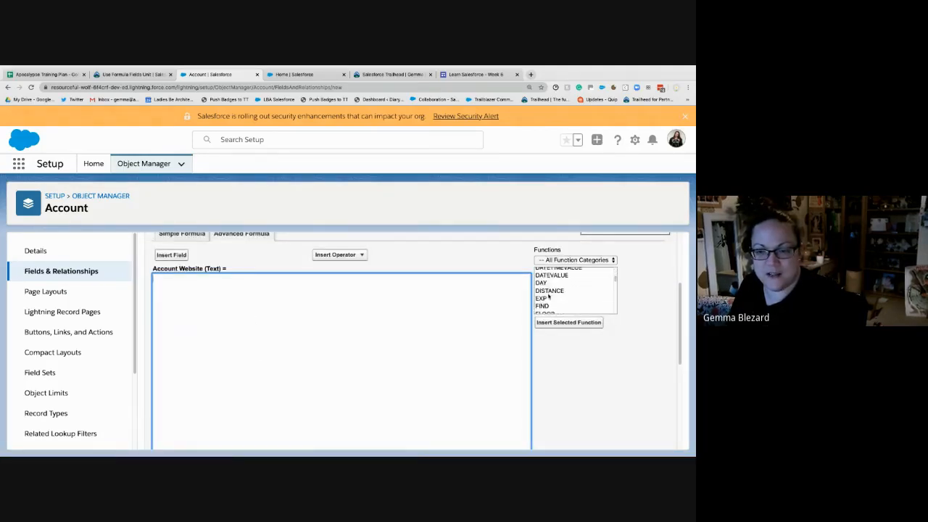
scroll(573, 290, down, 5)
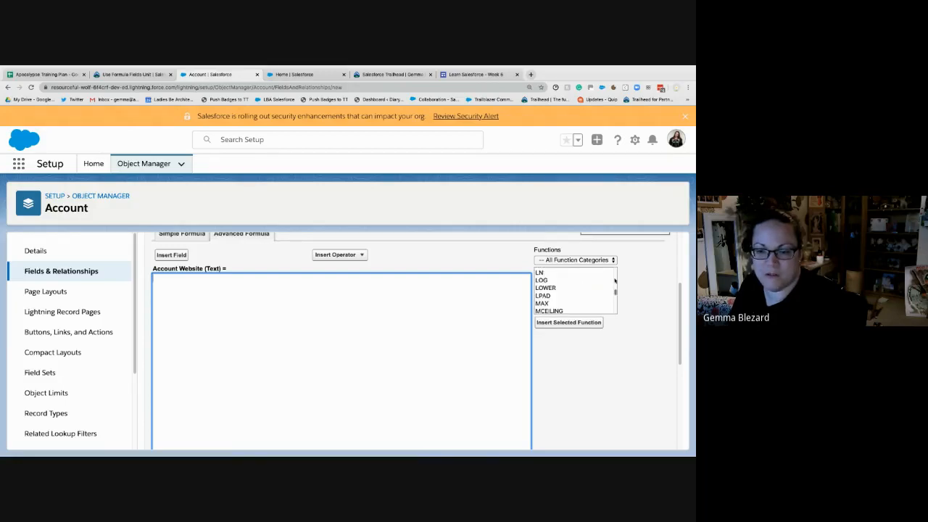
scroll(580, 288, up, 2)
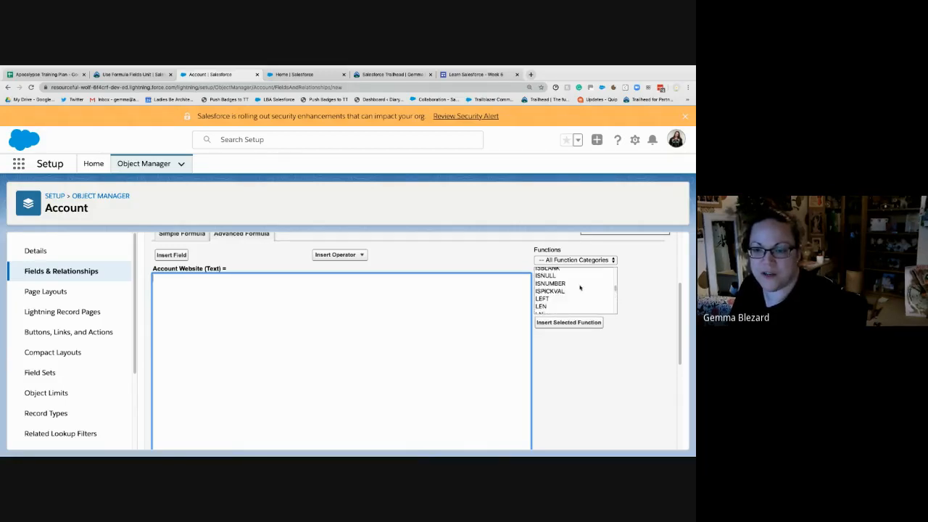
scroll(580, 288, up, 2)
click(571, 279)
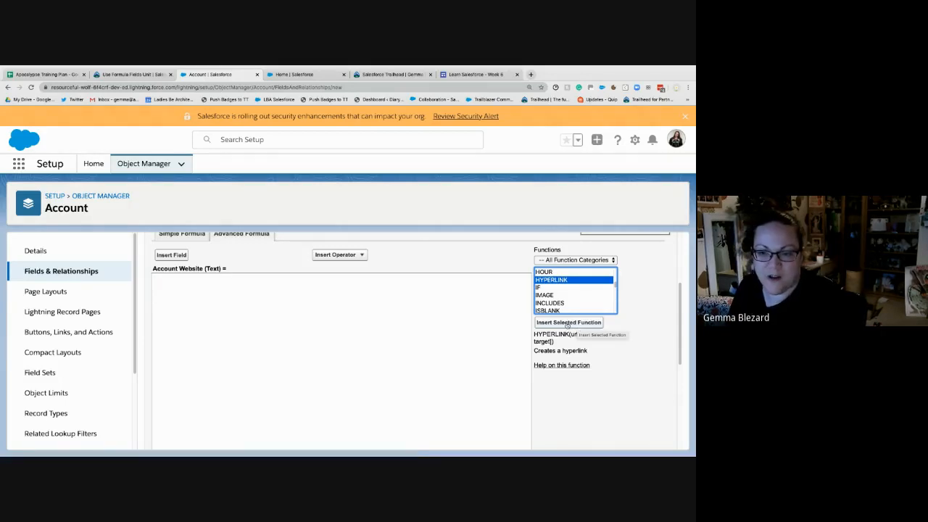
click(568, 322)
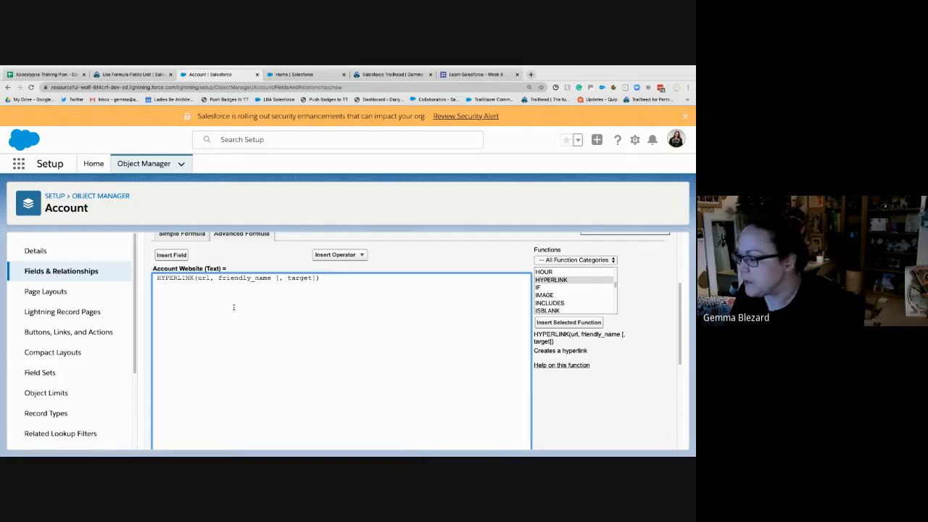
- Replace the url placeholder in the HYPERLINK formula with a pair of double quotation marks, following the Trailhead example
click(134, 74)
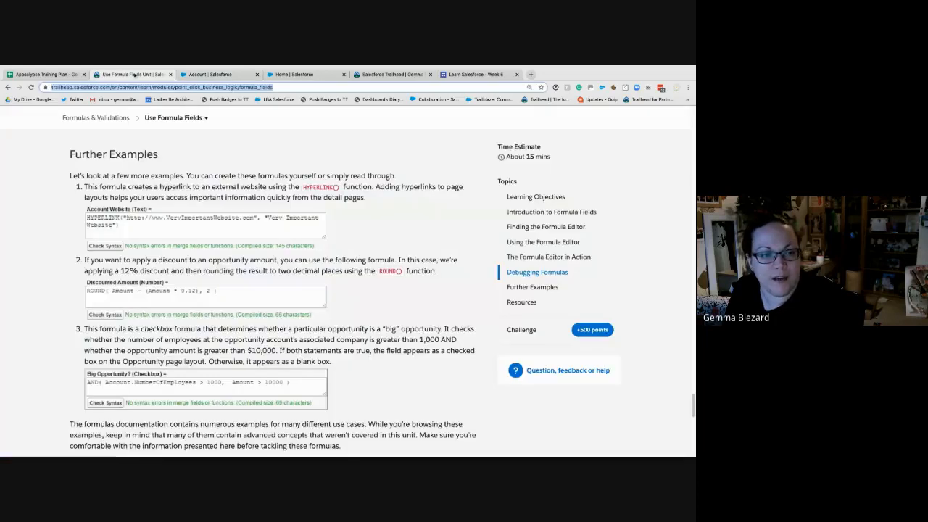
click(211, 74)
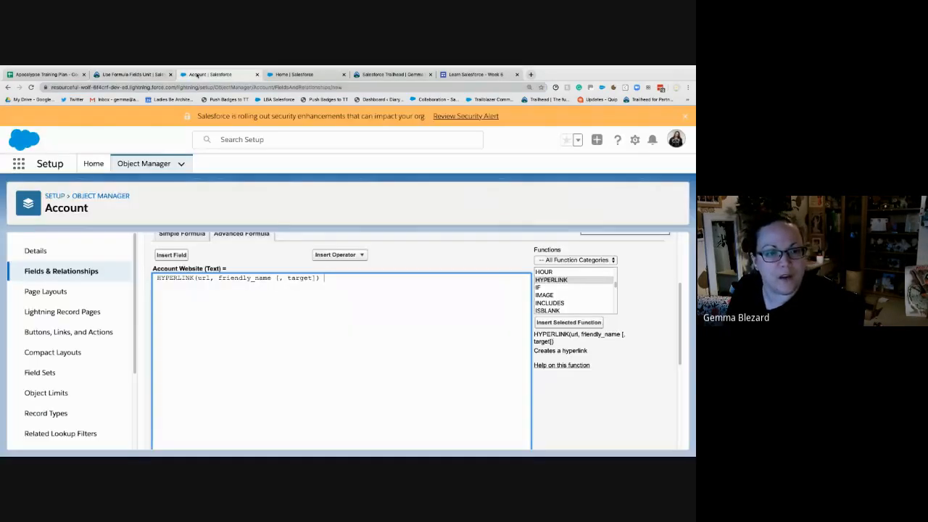
double_click(202, 278)
text("")
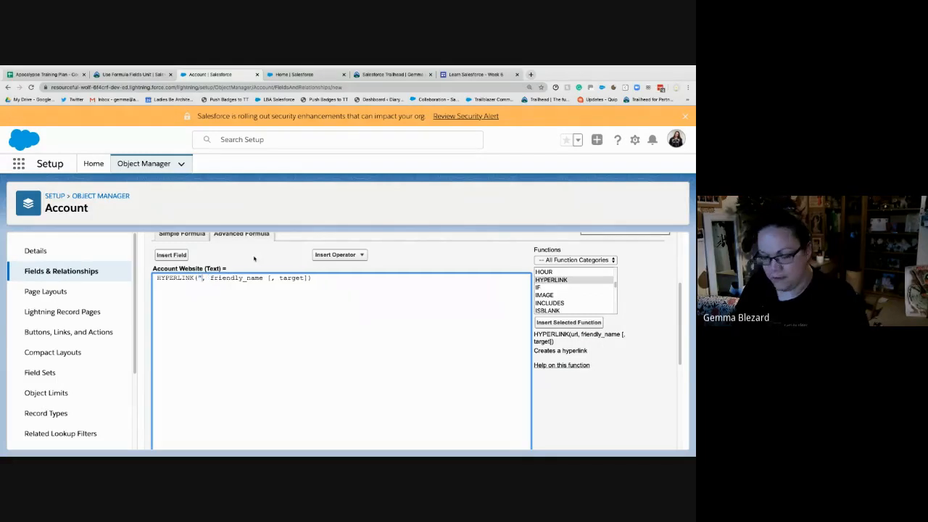
key(Left)
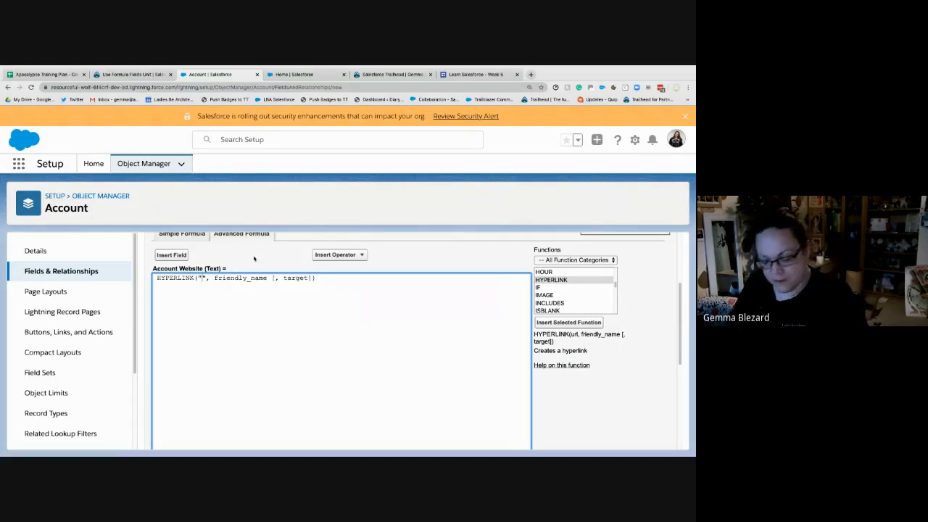
click(120, 75)
click(210, 75)
text(http)
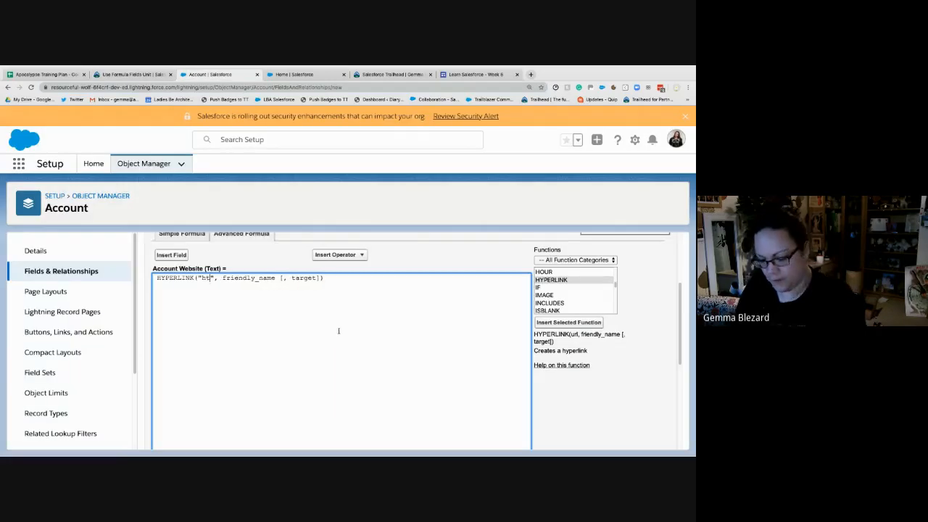
text(:)
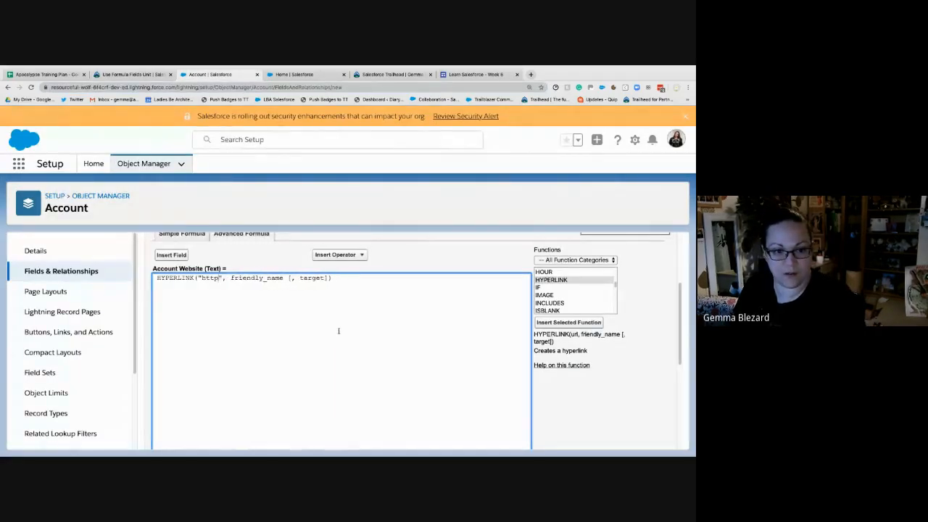
text(//www)
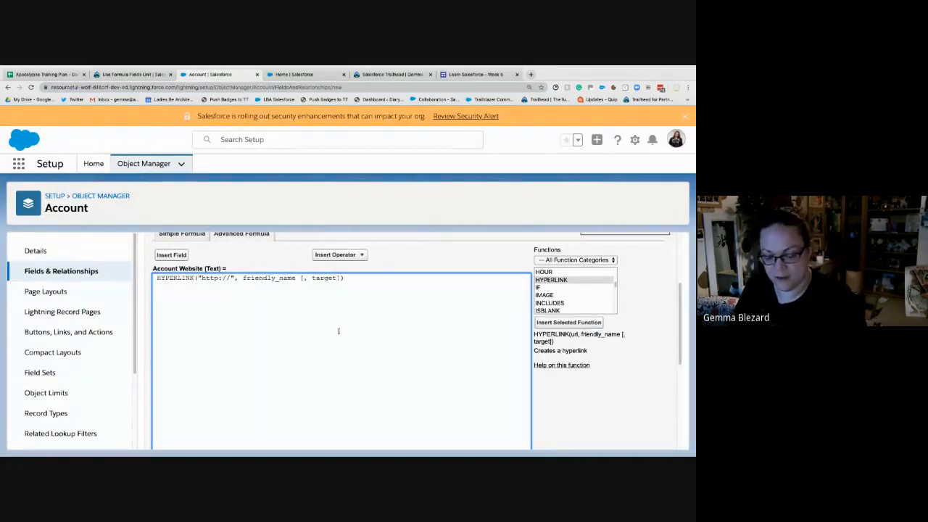
text(.gemma)
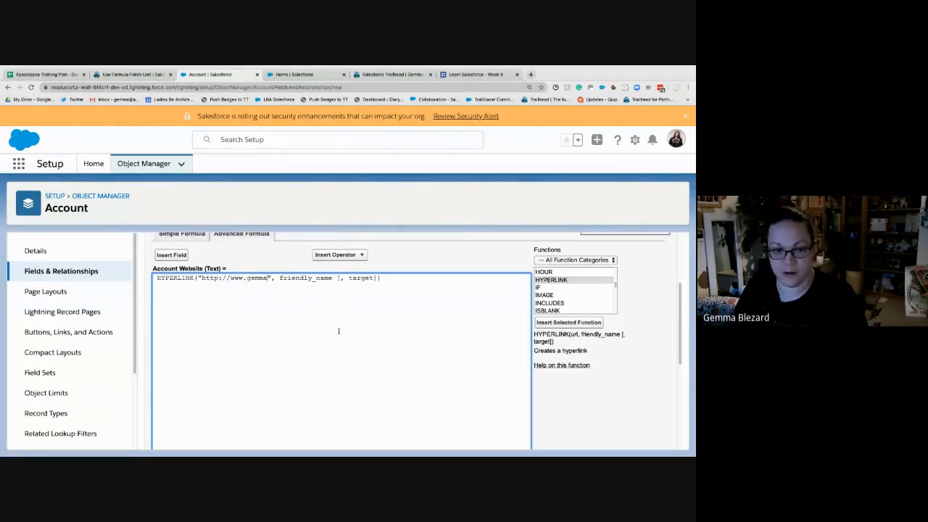
text(blezard.cpom)
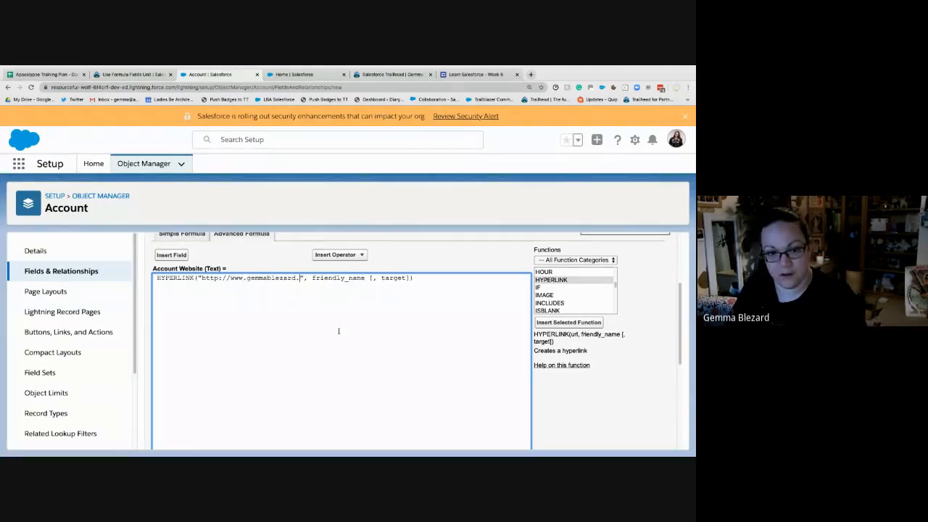
key(BackSpace)
key(BackSpace)
key(BackSpace)
text(om)
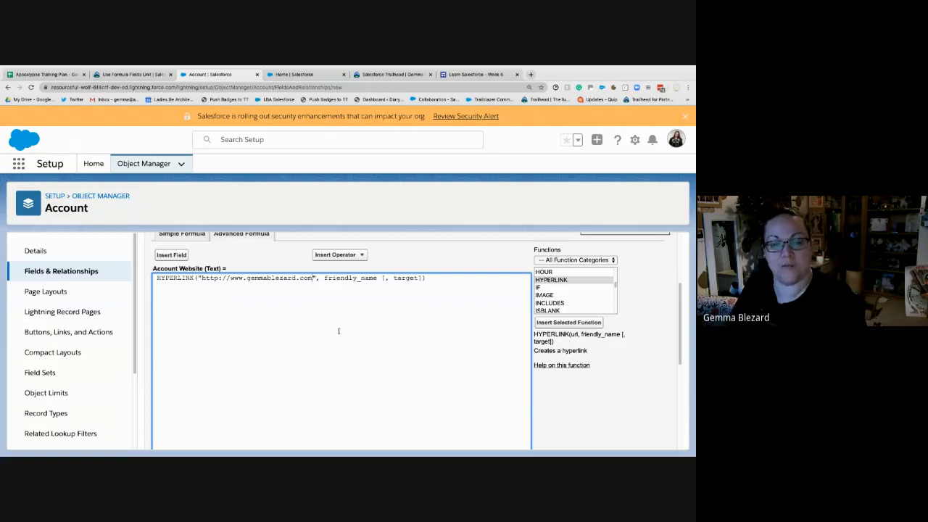
- Replace the friendly_name and target placeholders in the HYPERLINK formula with quoted text: the presenter's first name followed by "'s Blog"
click(123, 77)
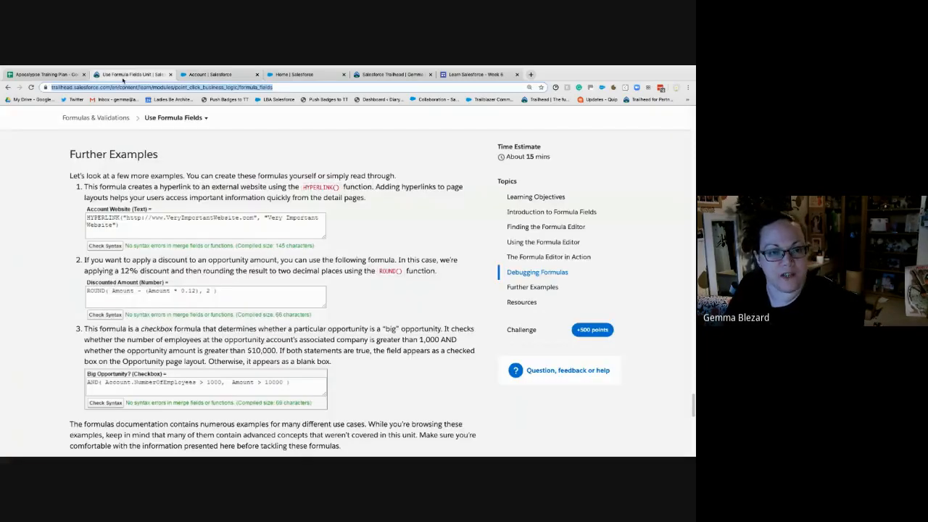
click(236, 76)
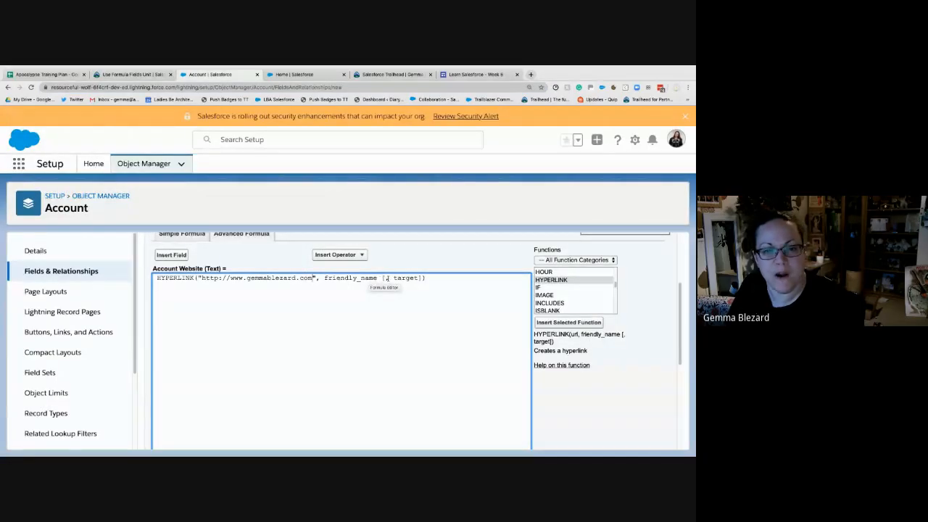
drag(422, 278, 320, 278)
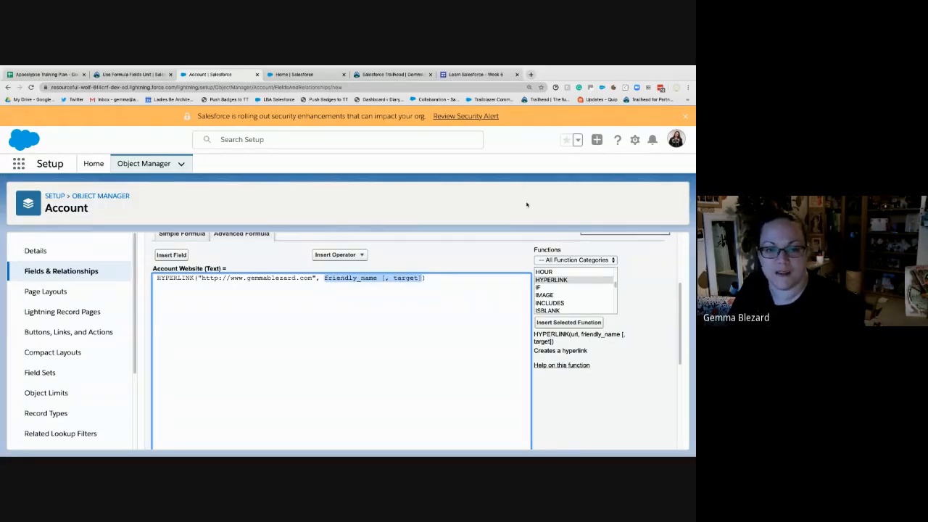
key(BackSpace)
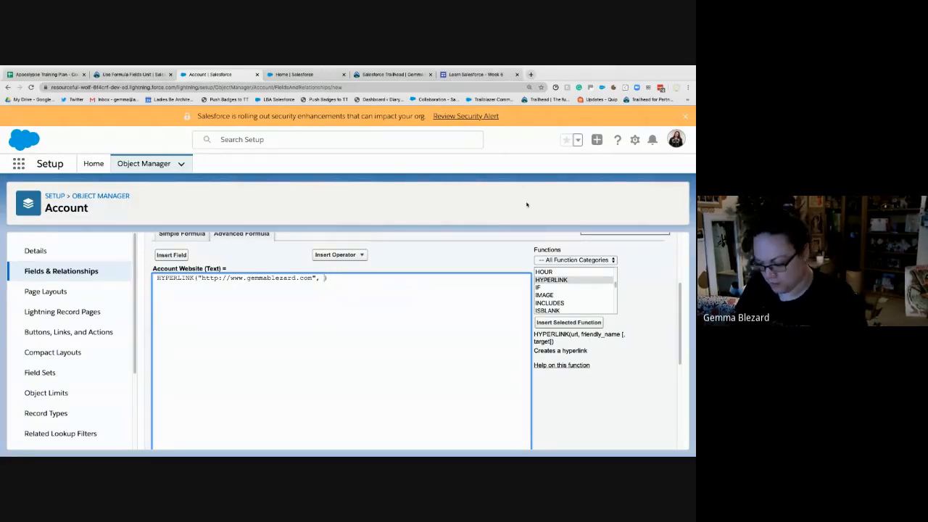
text("Gemma's)
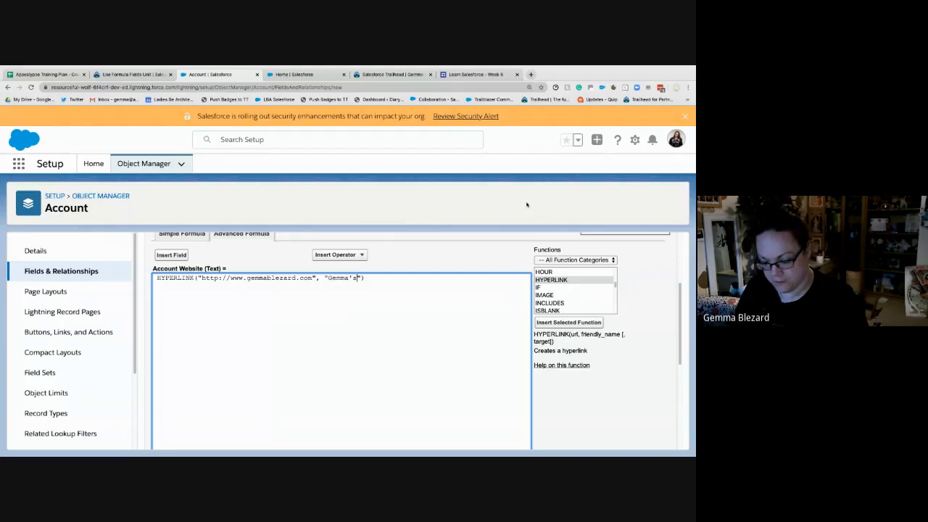
text( Blog)
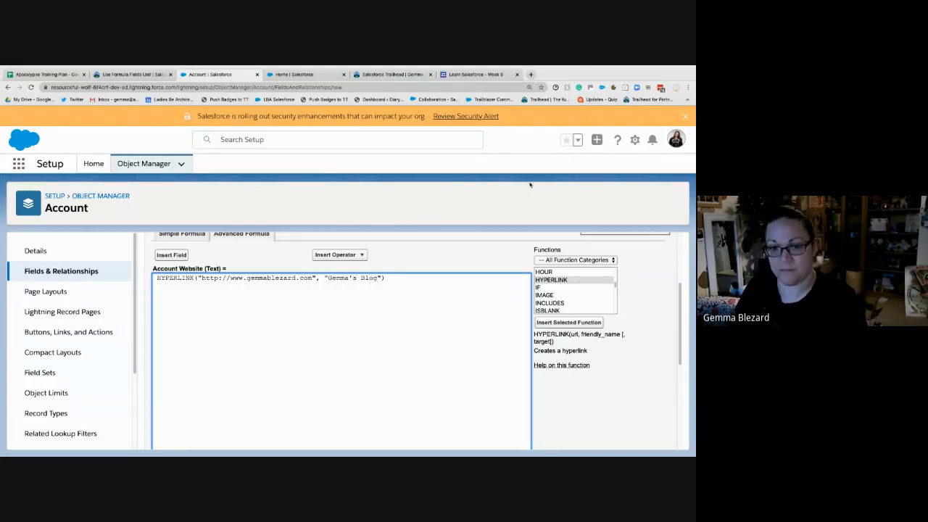
- Check the syntax of the Account Website formula and review the validation result
scroll(393, 338, down, 3)
click(171, 364)
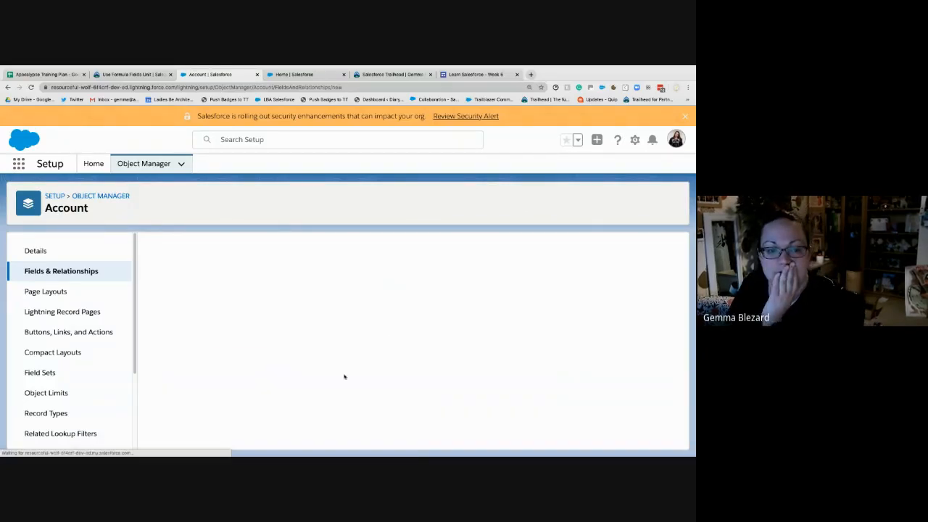
scroll(555, 362, down, 4)
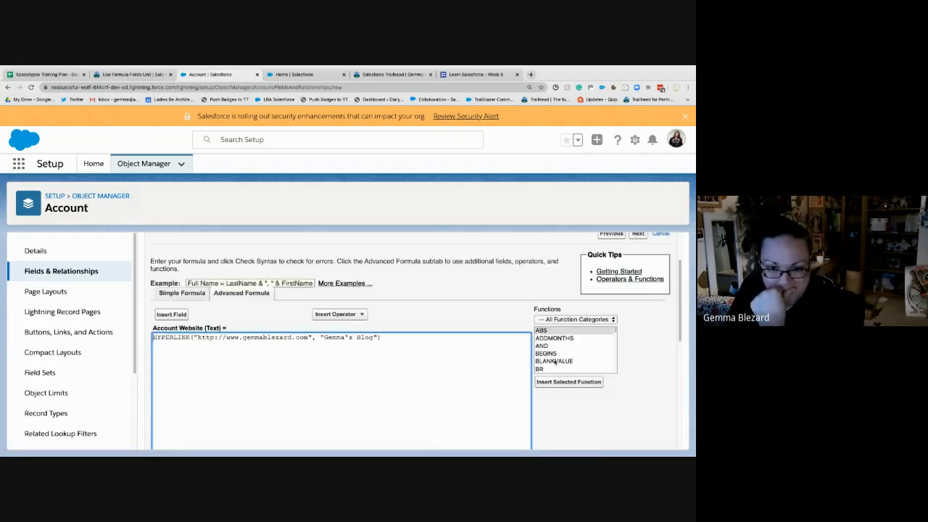
scroll(548, 362, down, 5)
scroll(160, 301, down, 3)
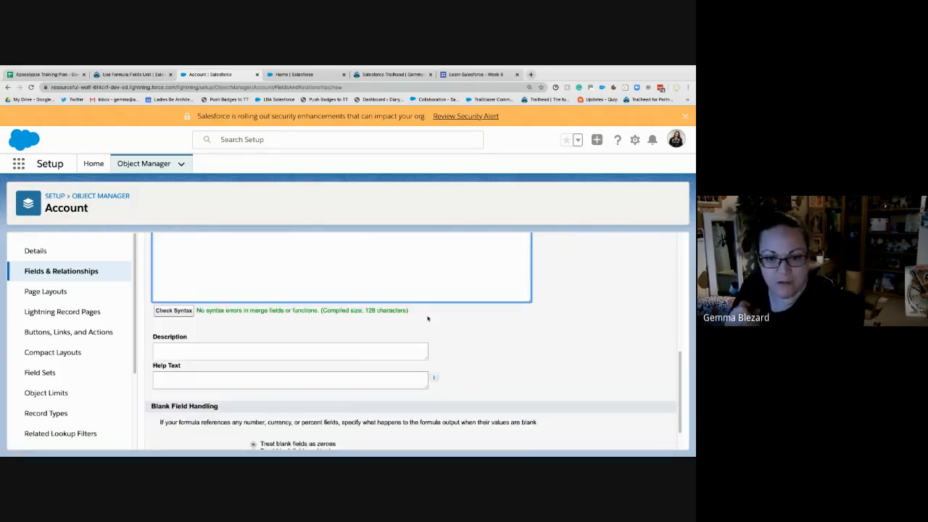
- Enter help text starting "This is how to get to" and ending with the presenter's first name and "'s blog", and continue to field-level security
scroll(501, 321, down, 2)
scroll(533, 378, up, 6)
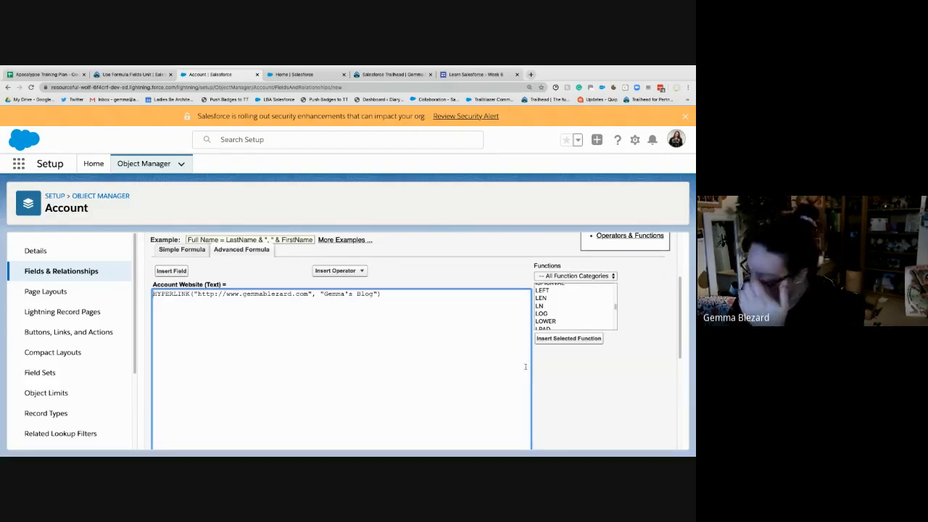
scroll(594, 384, down, 3)
scroll(596, 385, down, 5)
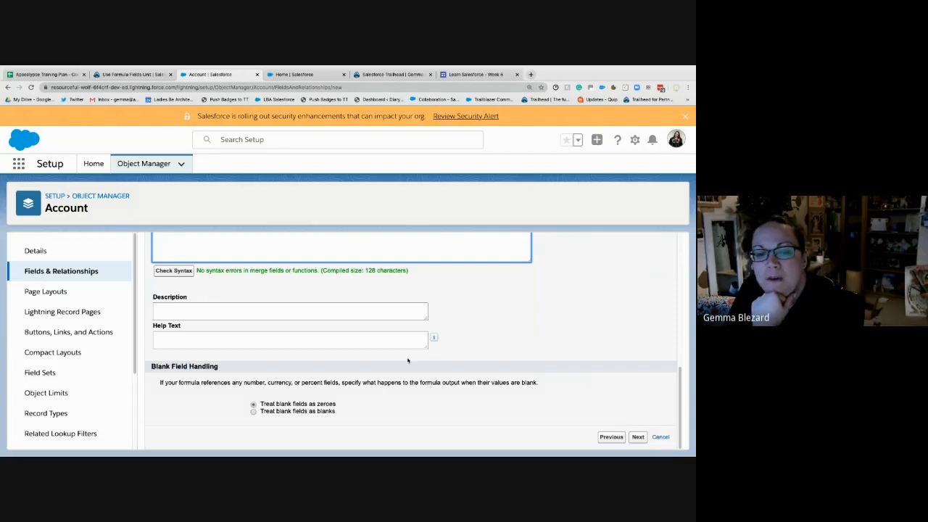
click(283, 340)
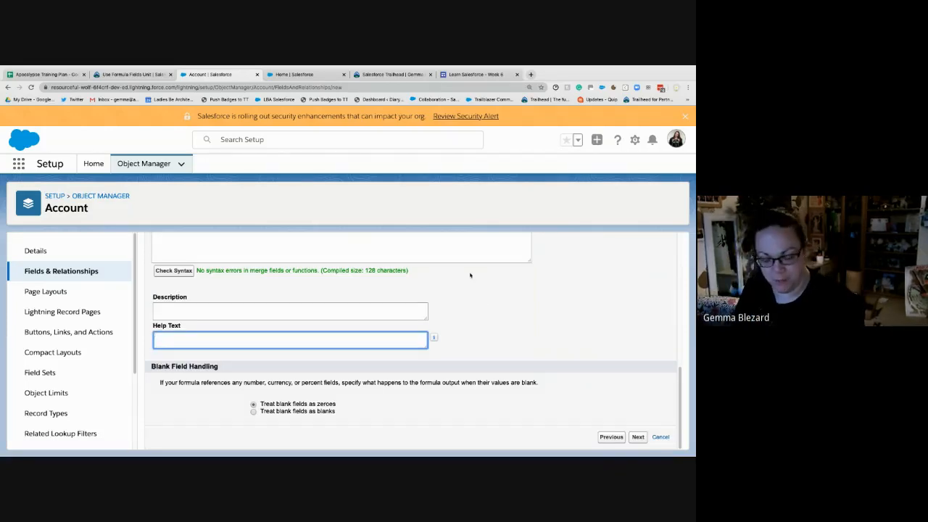
text(This)
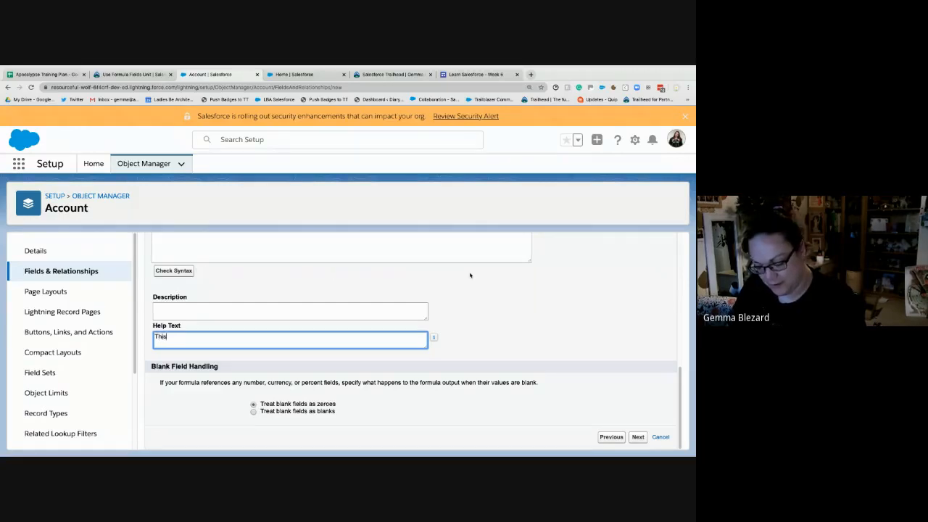
text( is how to get to)
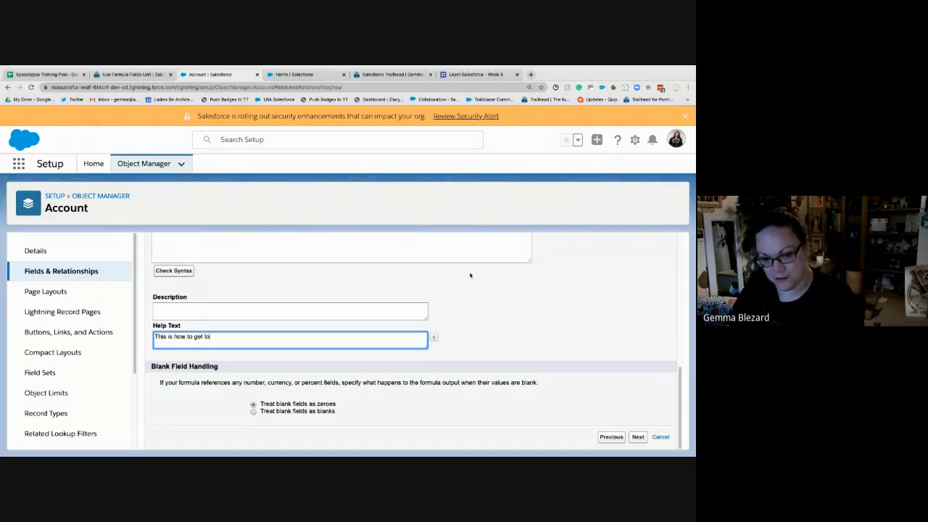
text( gemma's blog)
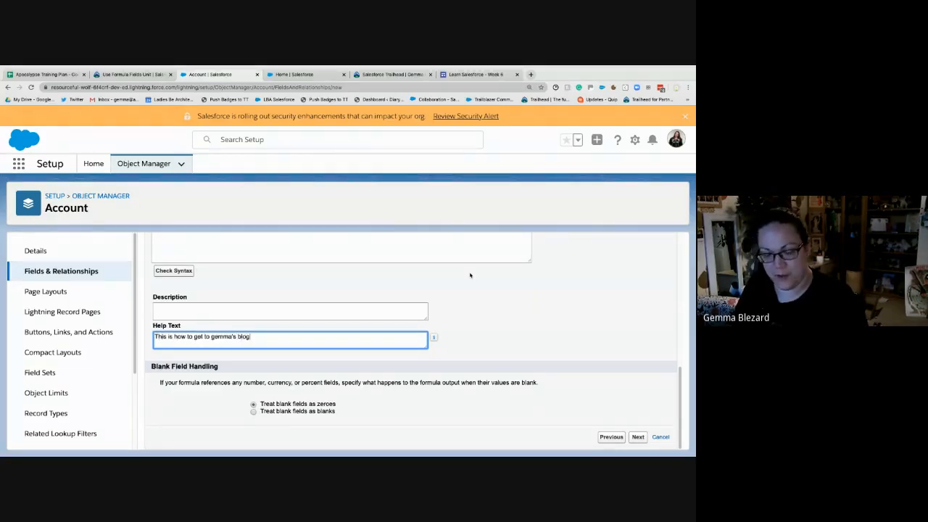
click(643, 438)
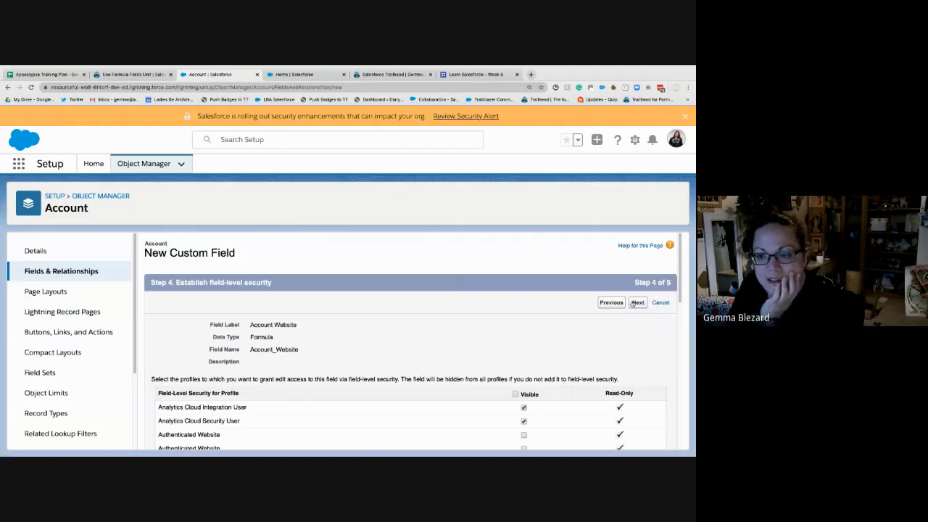
- Accept the default profile visibility and all four Account page layouts, and save the Account Website field
scroll(588, 346, down, 3)
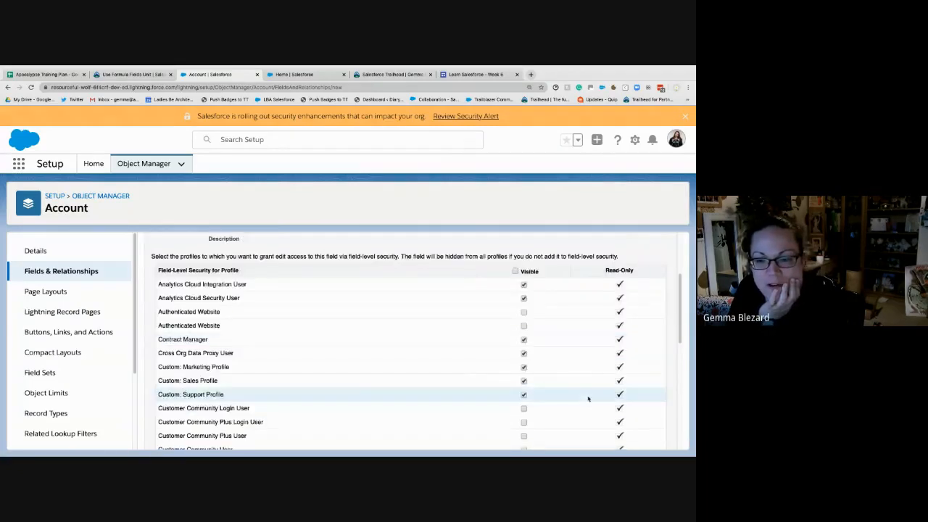
scroll(589, 362, up, 3)
scroll(590, 387, down, 3)
scroll(590, 387, up, 5)
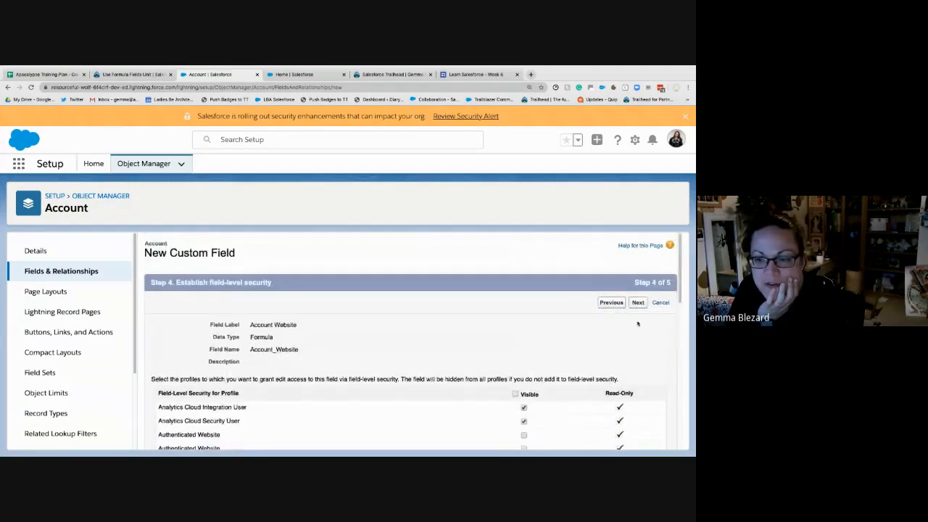
click(638, 302)
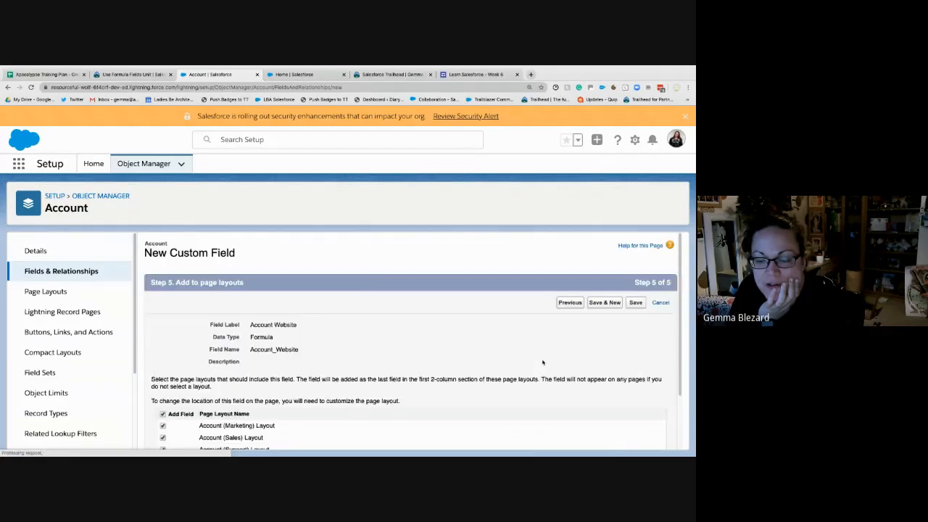
scroll(546, 356, down, 1)
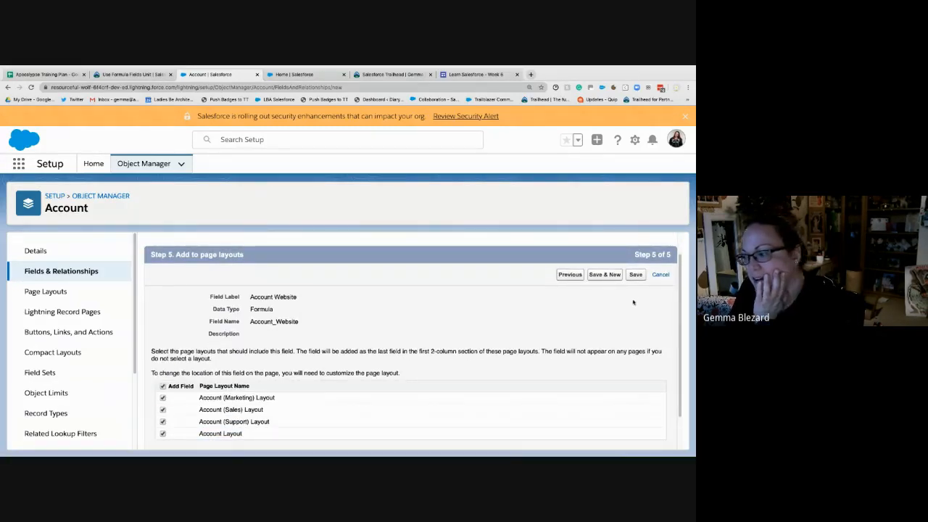
click(635, 278)
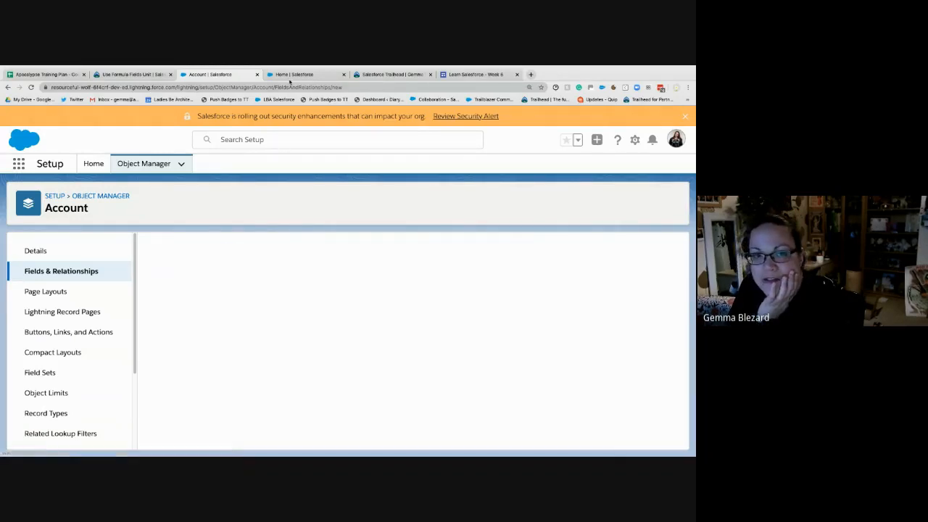
- Open the Burlington Textiles Corp of America account's details and test its Account Website link, closing the opened site
click(292, 75)
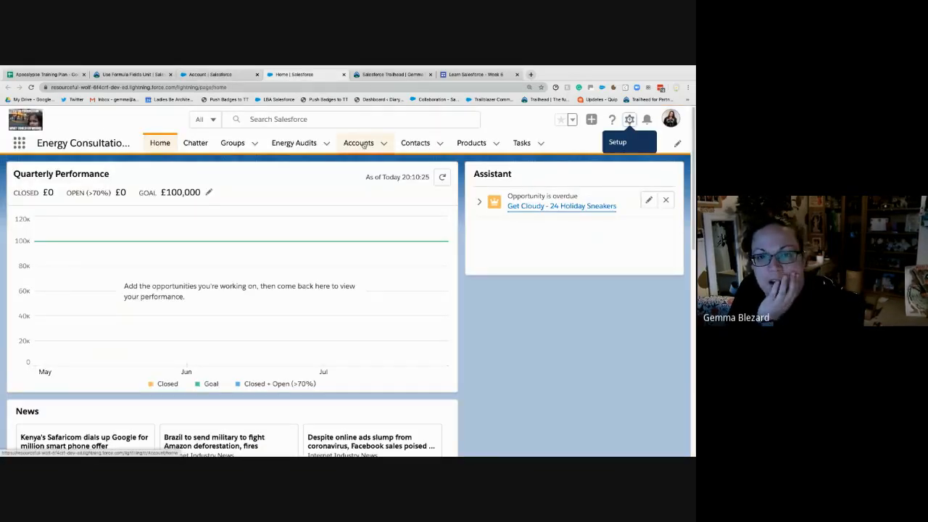
click(362, 143)
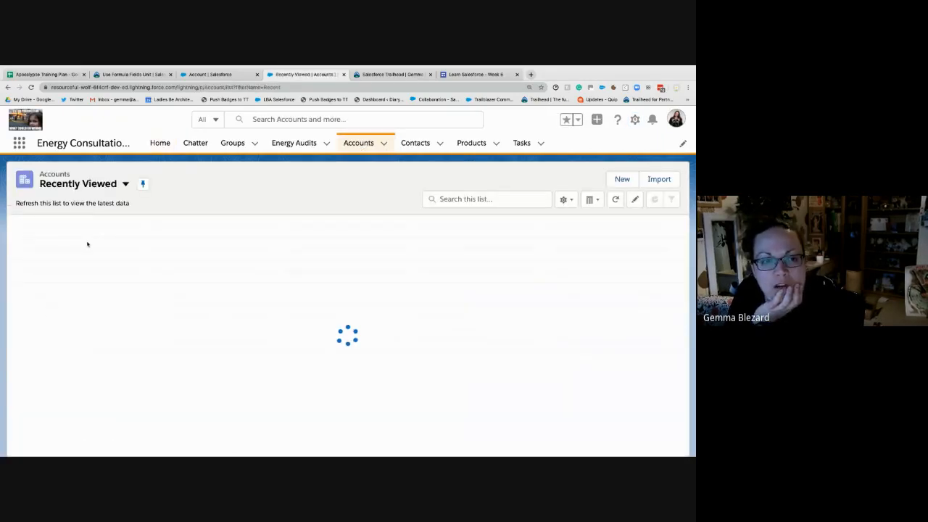
click(88, 242)
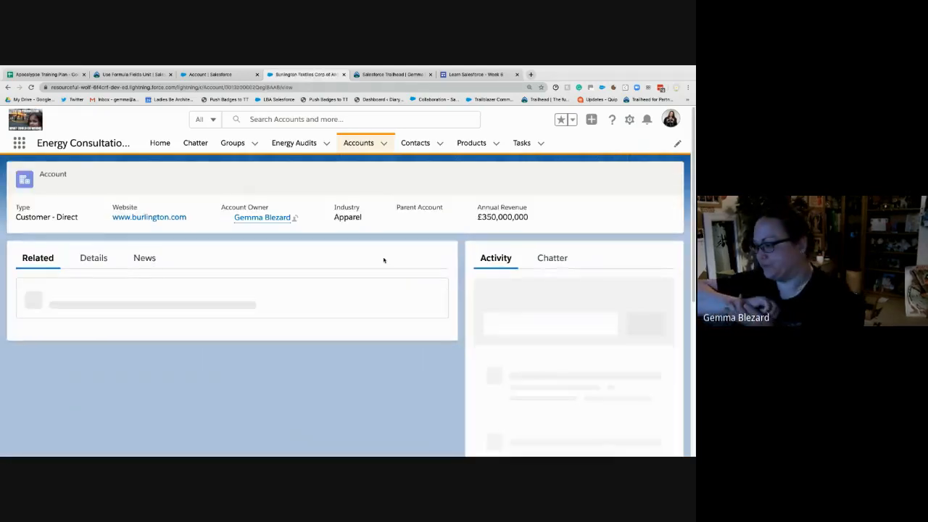
click(95, 259)
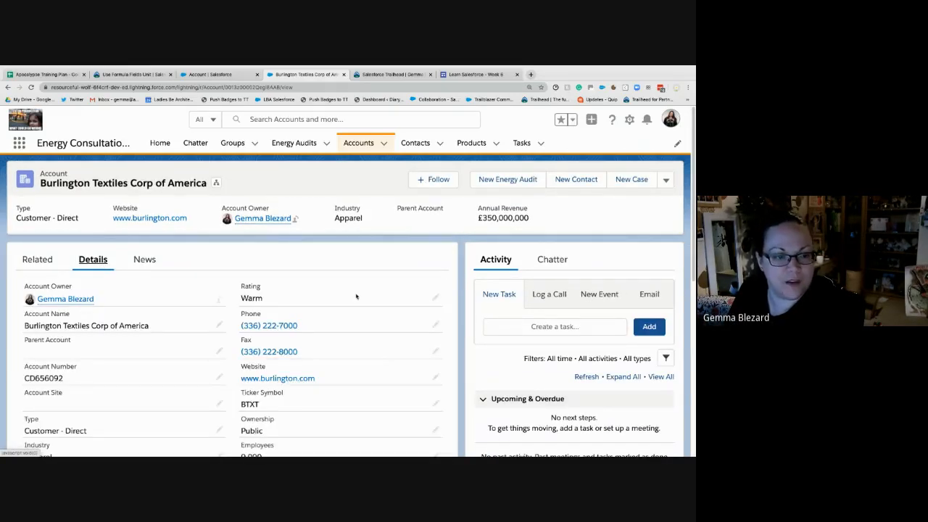
scroll(356, 296, down, 4)
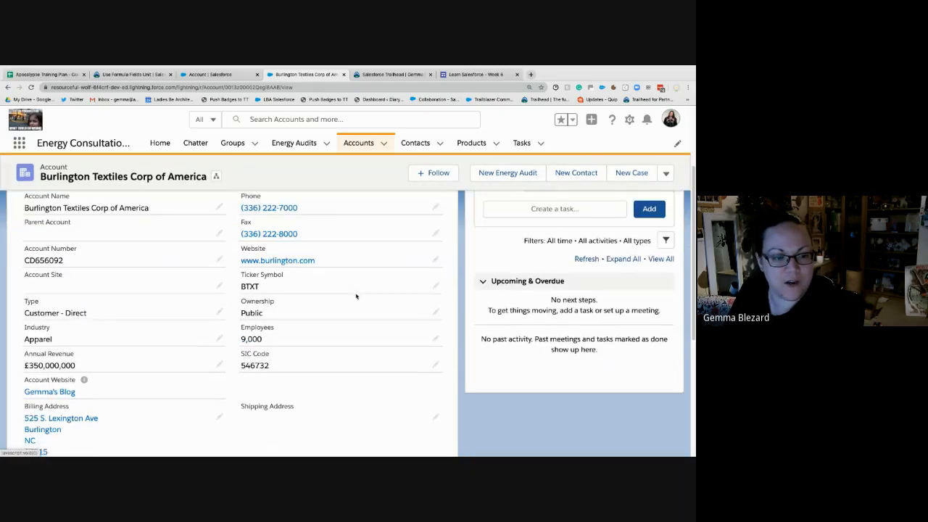
scroll(356, 295, down, 1)
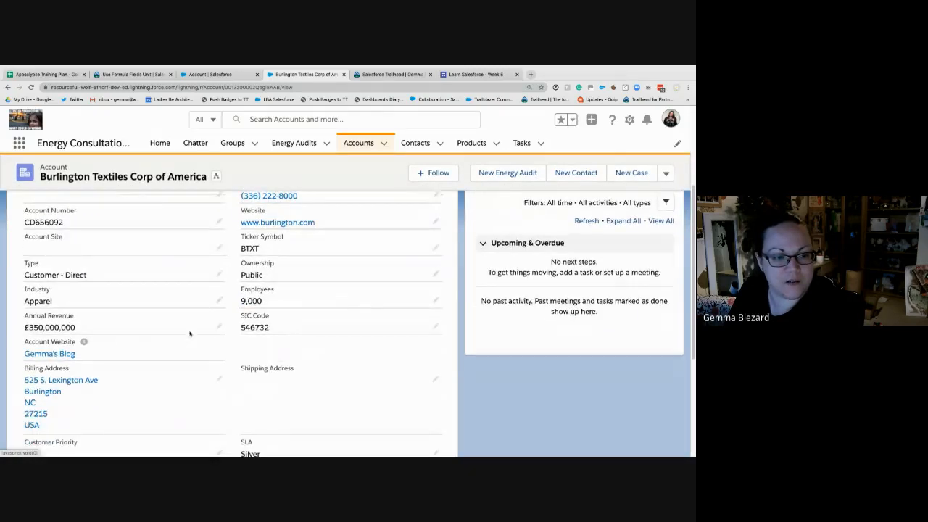
click(50, 353)
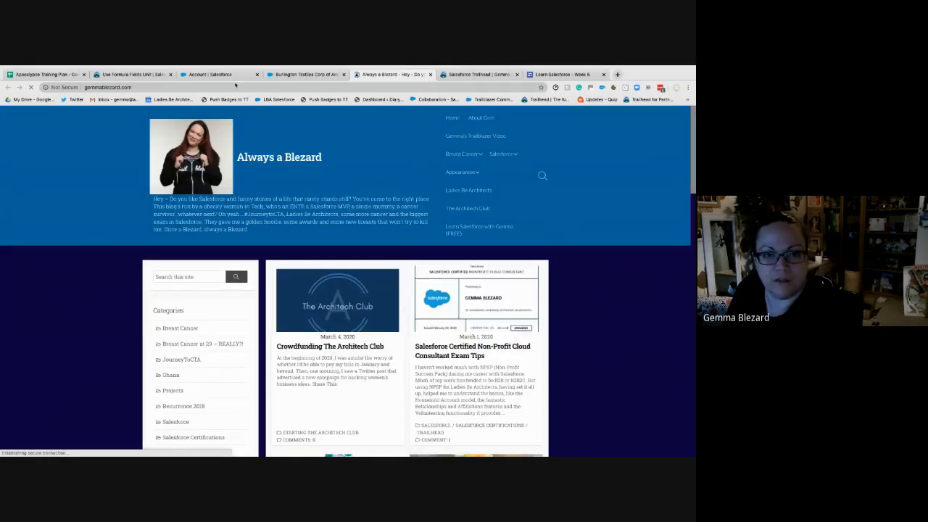
key(ctrl+w)
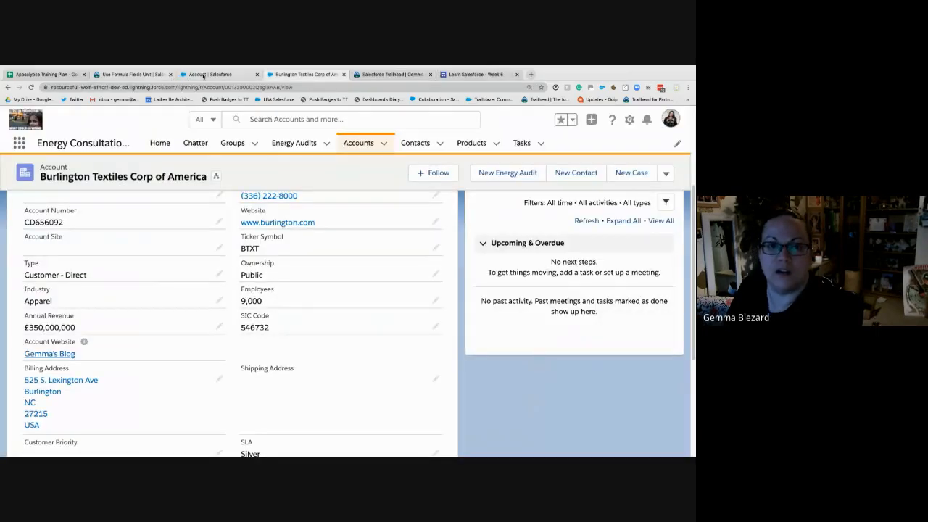
- Review the ROUND() opportunity discount formula under Further Examples in the Trailhead unit
click(204, 75)
click(145, 76)
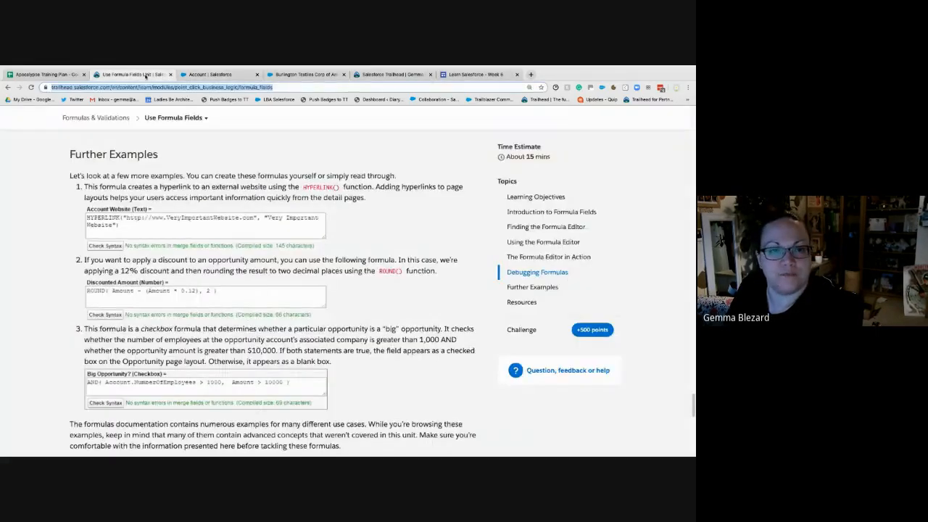
scroll(282, 306, down, 1)
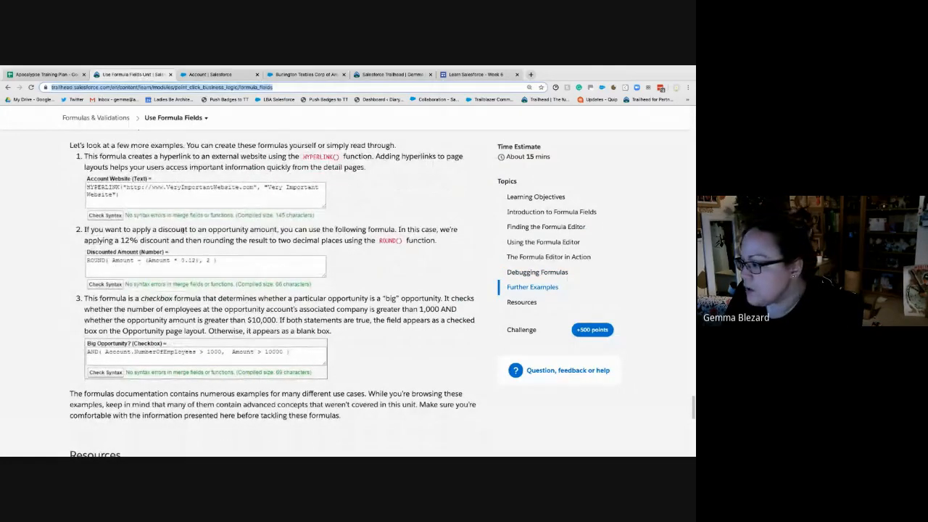
scroll(183, 230, down, 1)
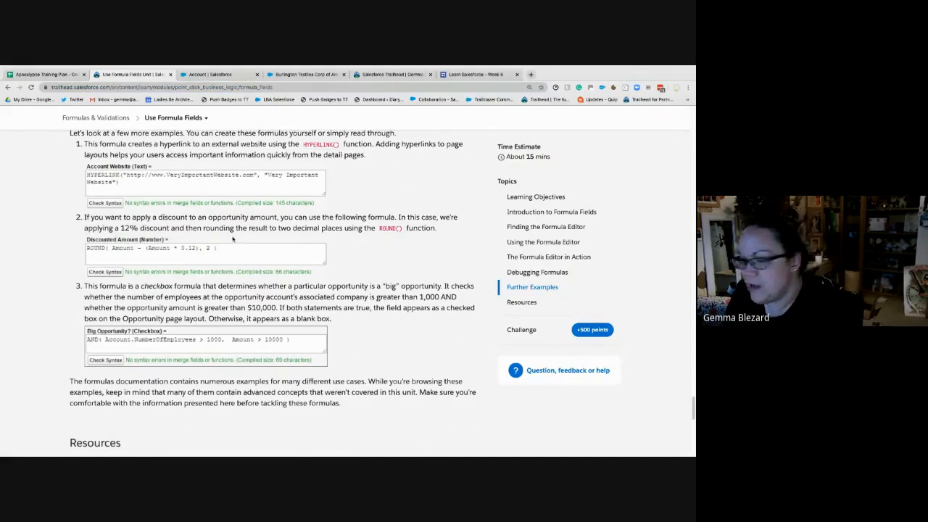
- Bring up the full object list of Object Manager in Setup and return to the Trailhead discount formula example
click(219, 75)
click(161, 165)
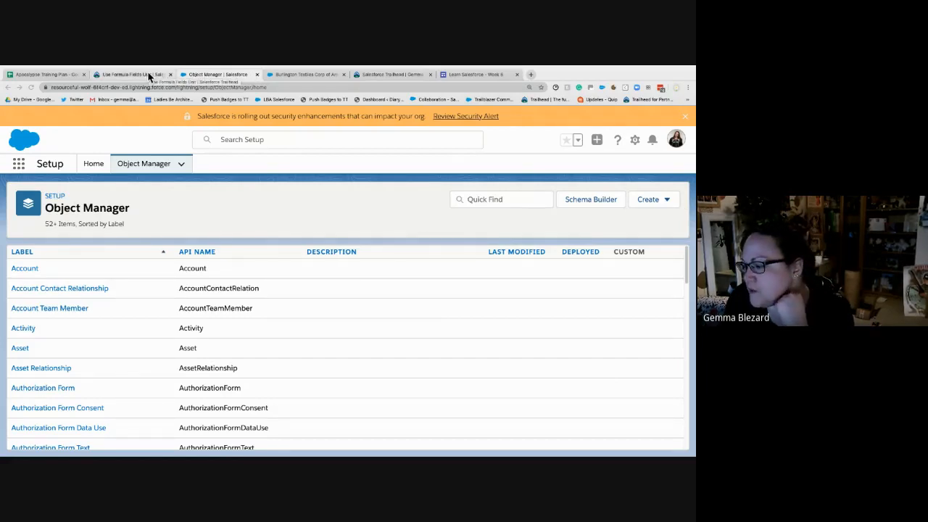
mouse_move(142, 70)
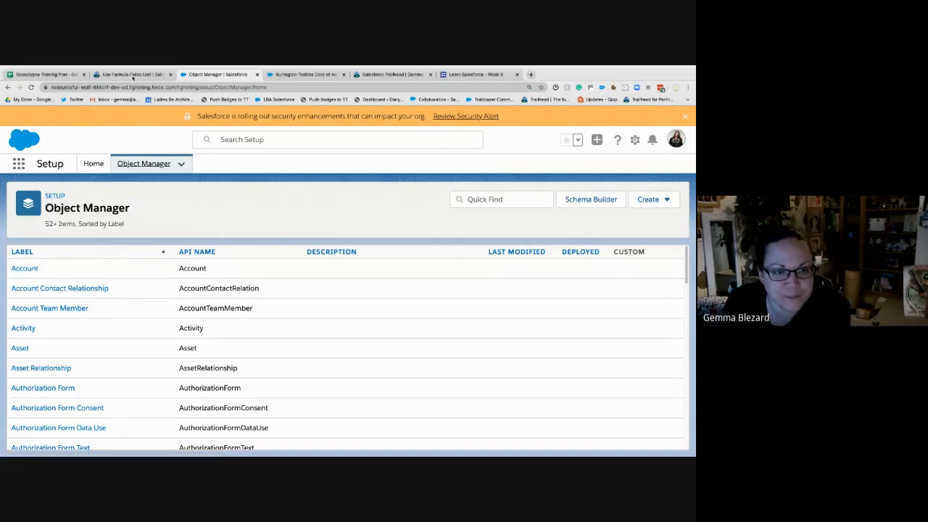
click(135, 75)
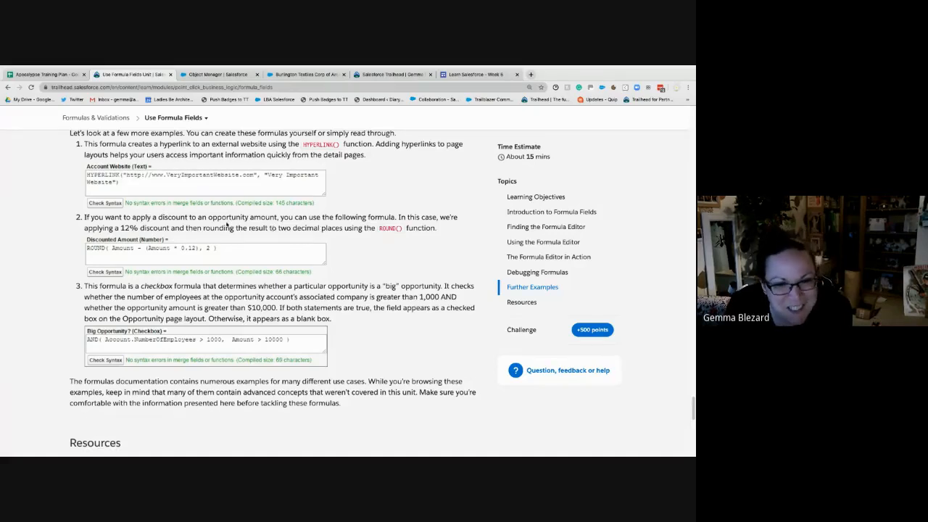
- Reread the Trailhead 12% discount example, find the Opportunity object in Object Manager with "opp", and open its Fields & Relationships
drag(250, 218, 268, 229)
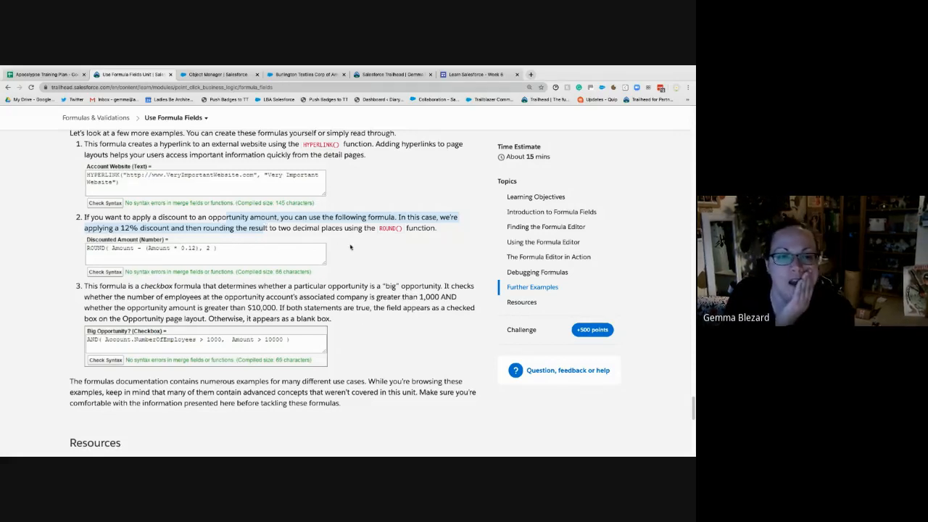
click(377, 261)
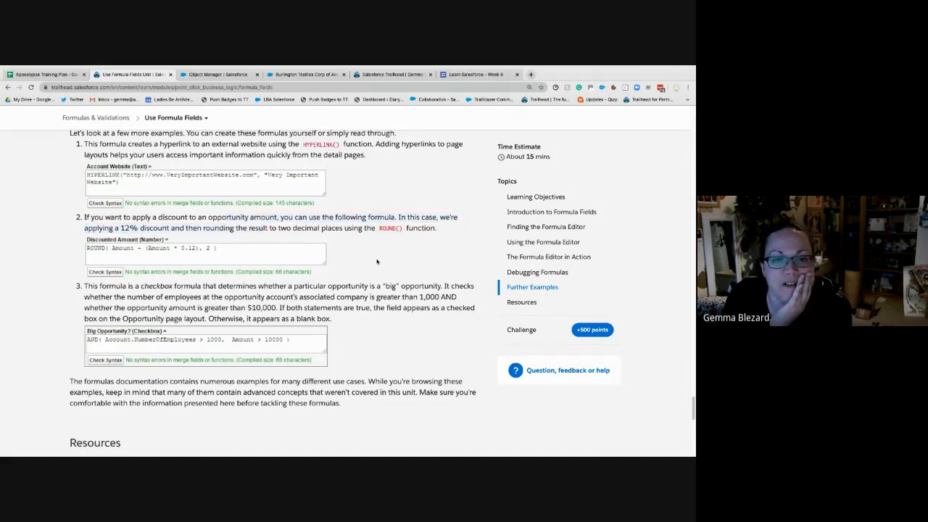
drag(238, 229, 372, 229)
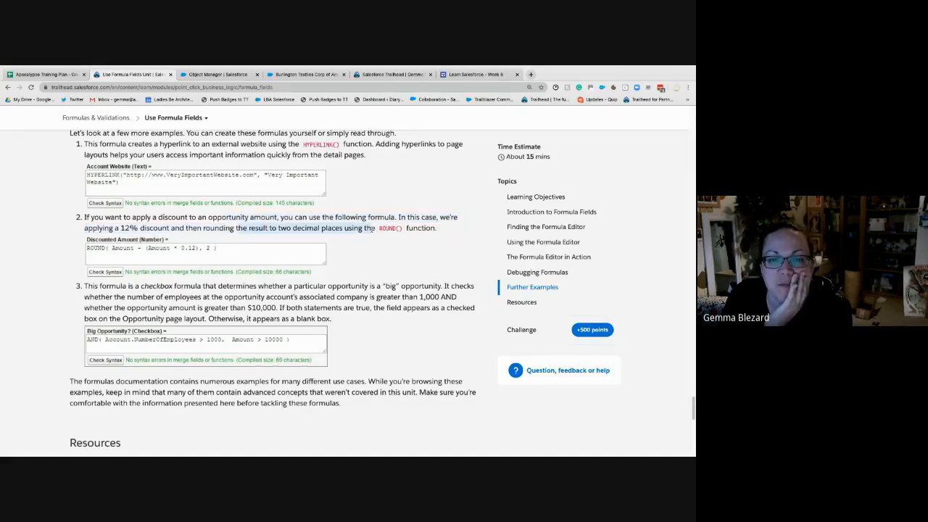
click(218, 74)
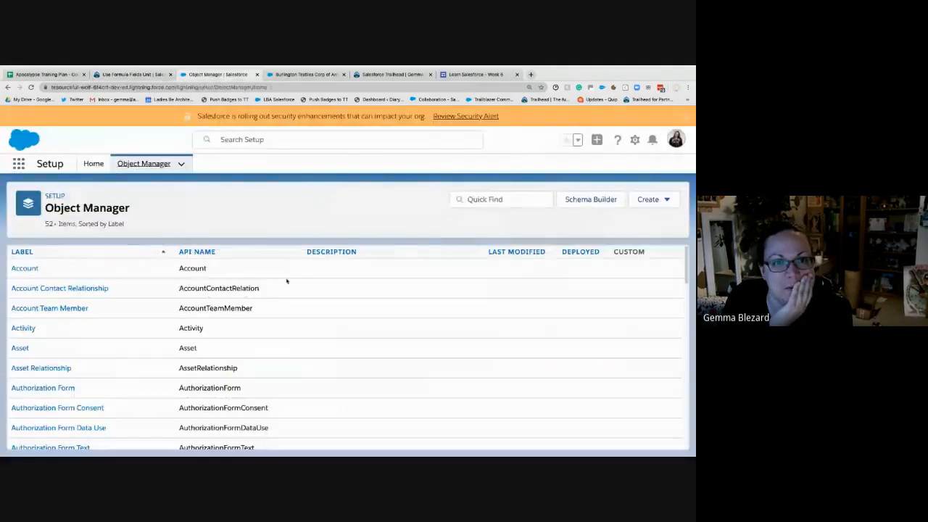
scroll(69, 329, down, 12)
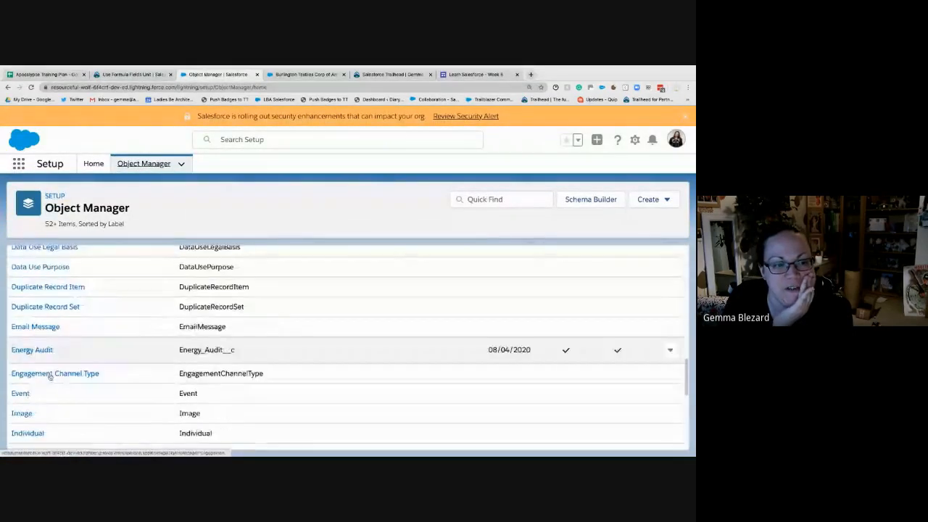
click(515, 199)
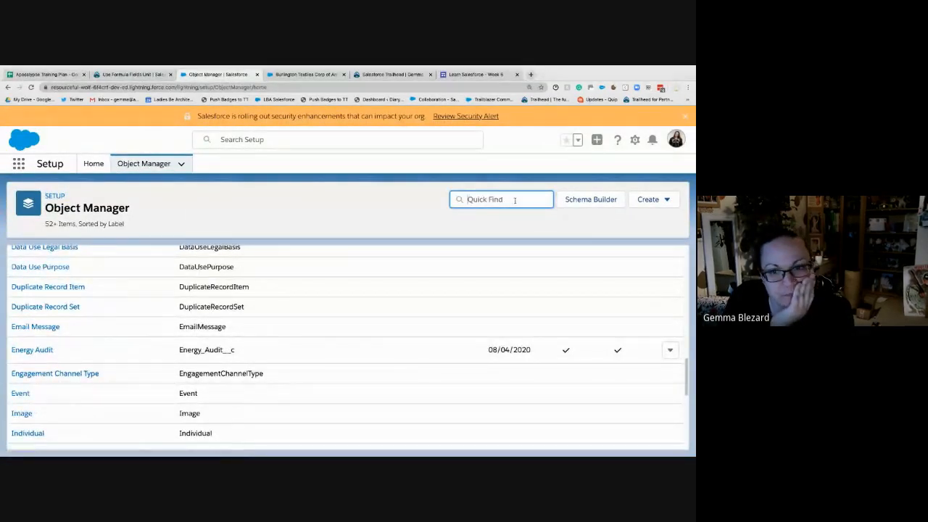
text(opp)
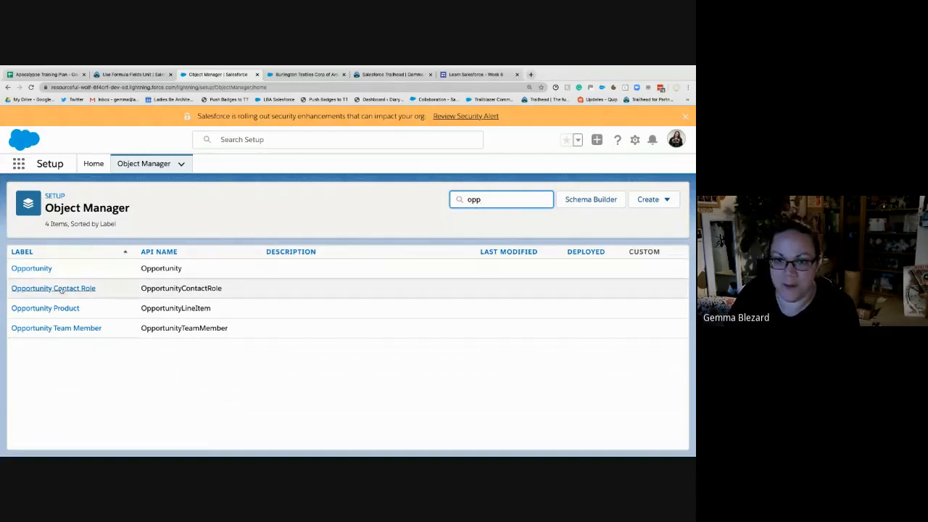
click(34, 269)
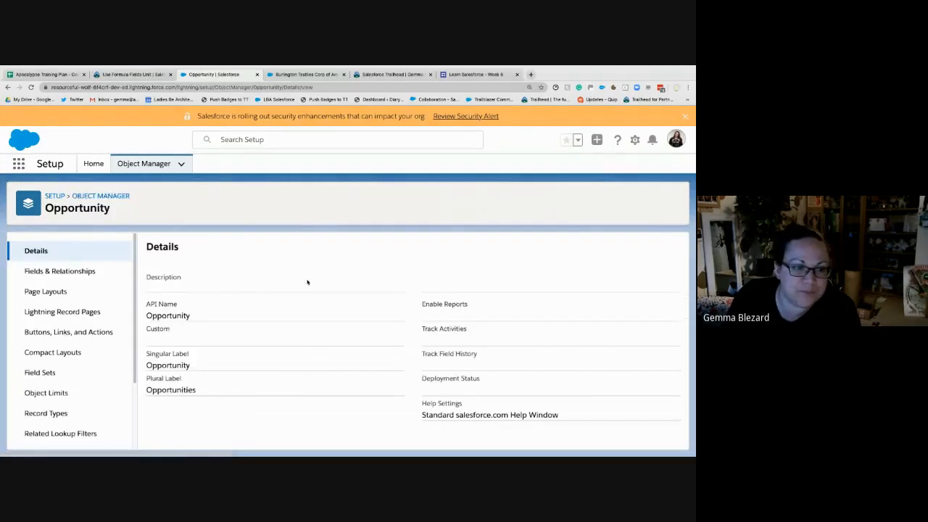
click(63, 271)
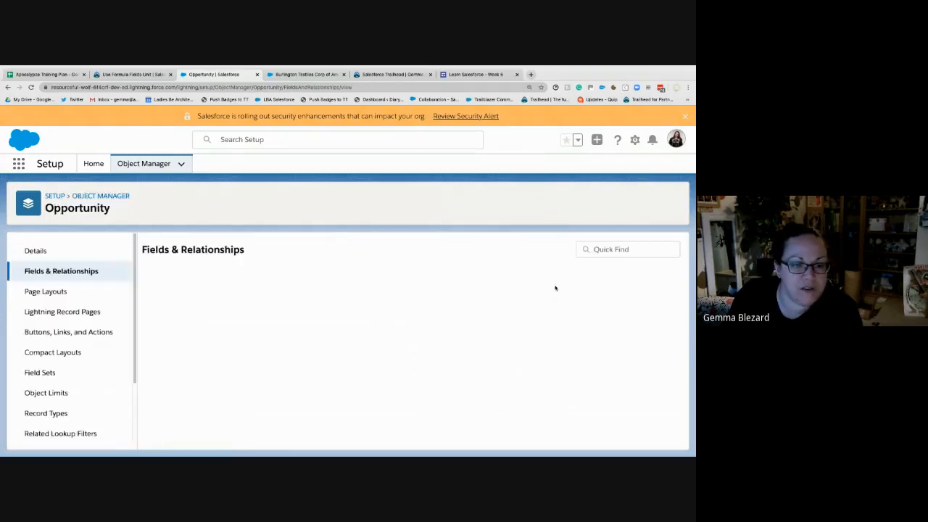
- Start a new custom field on the Opportunity object, with Formula as its data type
click(118, 74)
click(217, 74)
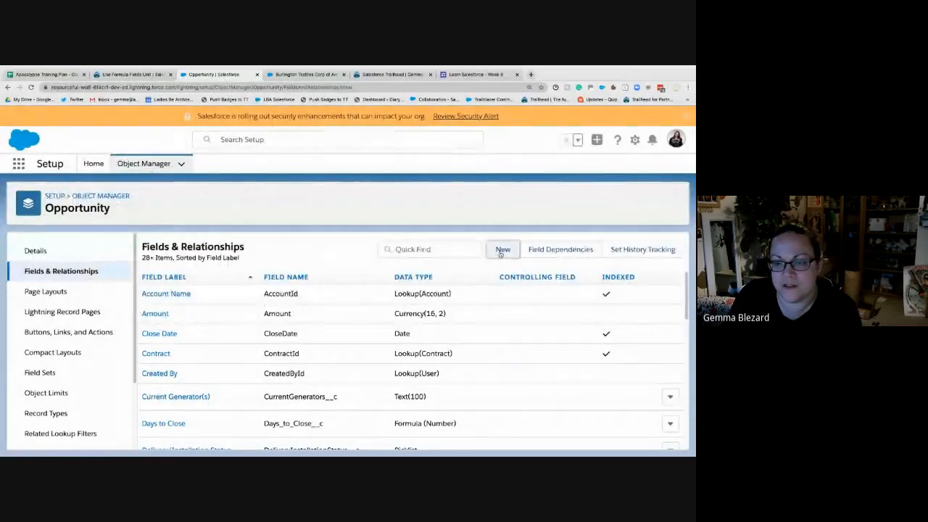
click(501, 250)
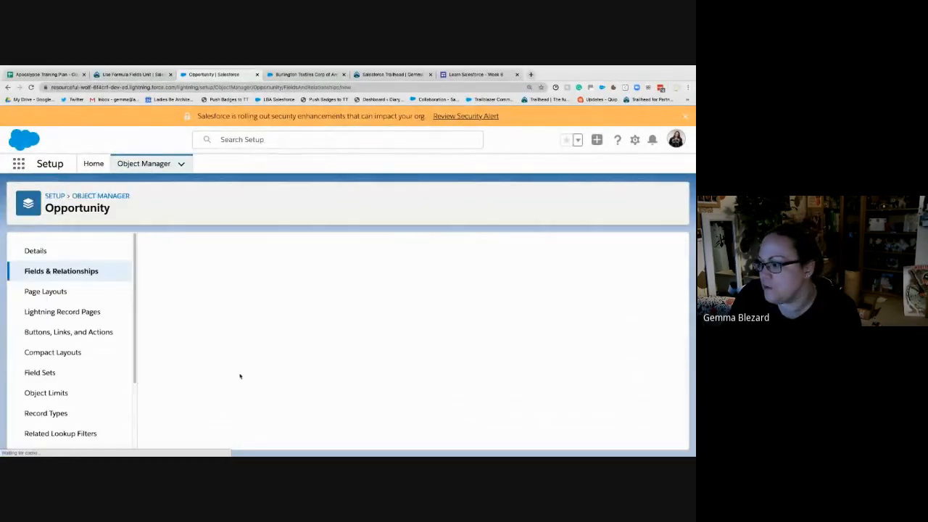
scroll(174, 341, down, 5)
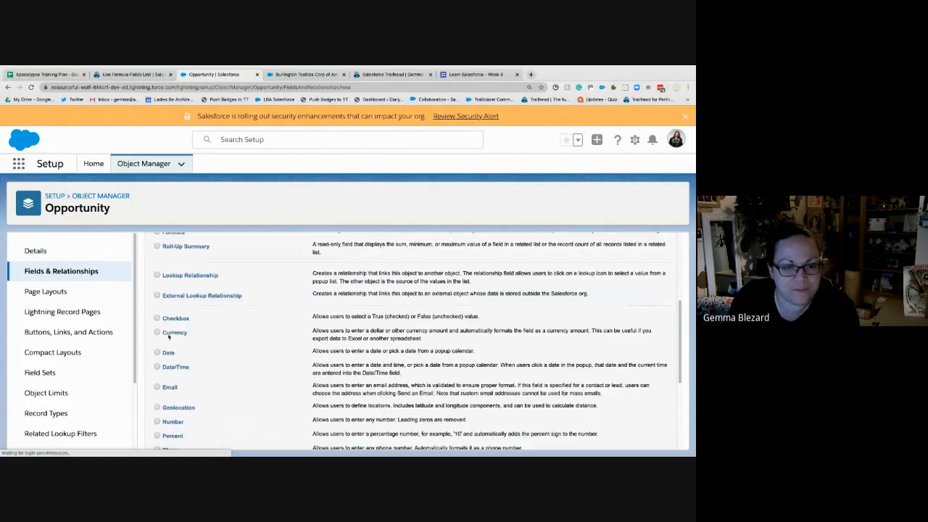
scroll(170, 341, down, 2)
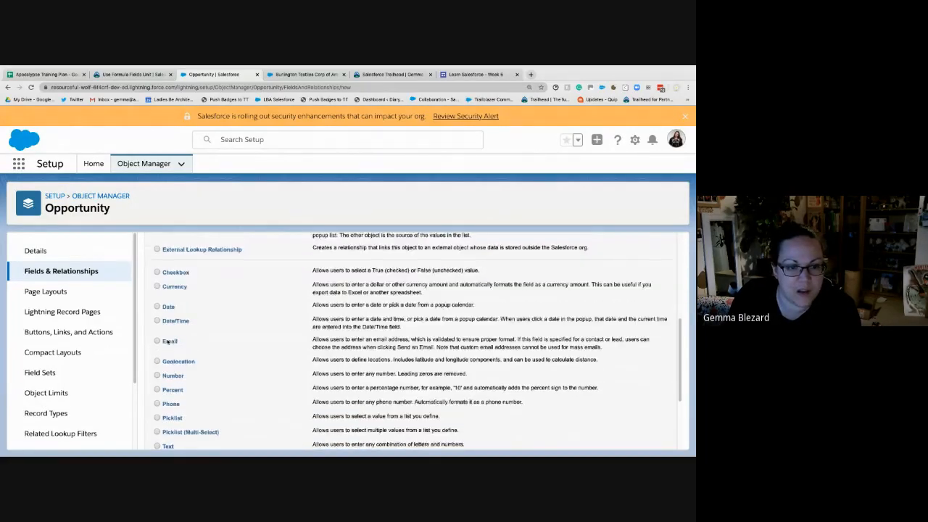
scroll(174, 362, up, 3)
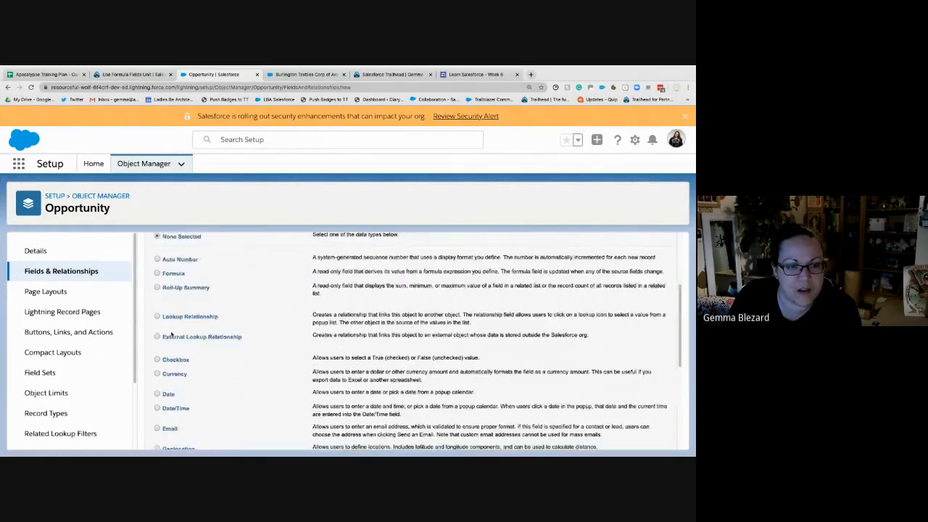
click(170, 273)
scroll(174, 275, up, 3)
click(638, 302)
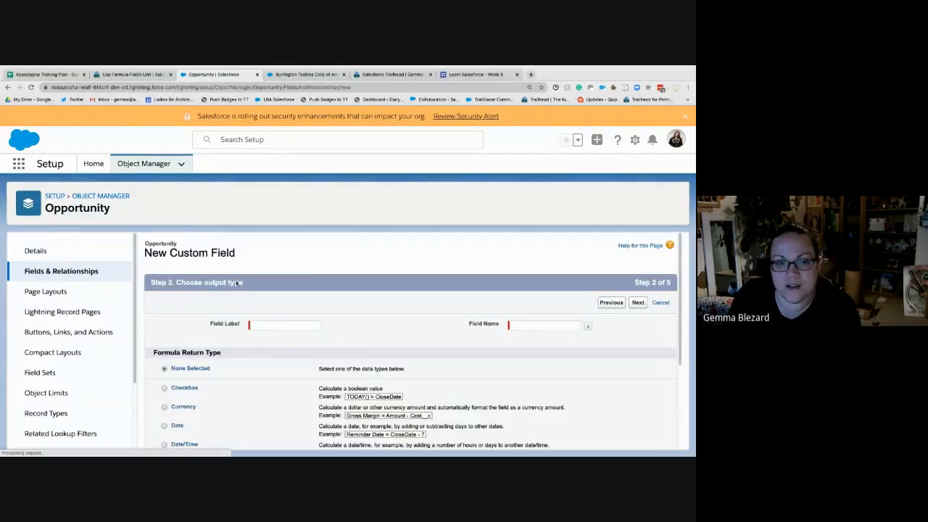
- Label the formula field Discounted Amount with a Currency return type, keep two decimal places, and continue to the formula entry step
click(148, 75)
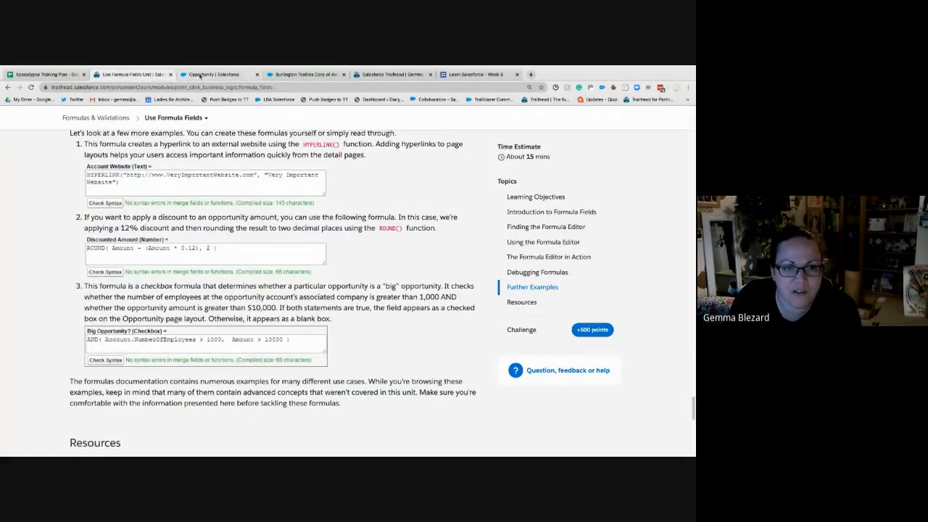
click(211, 76)
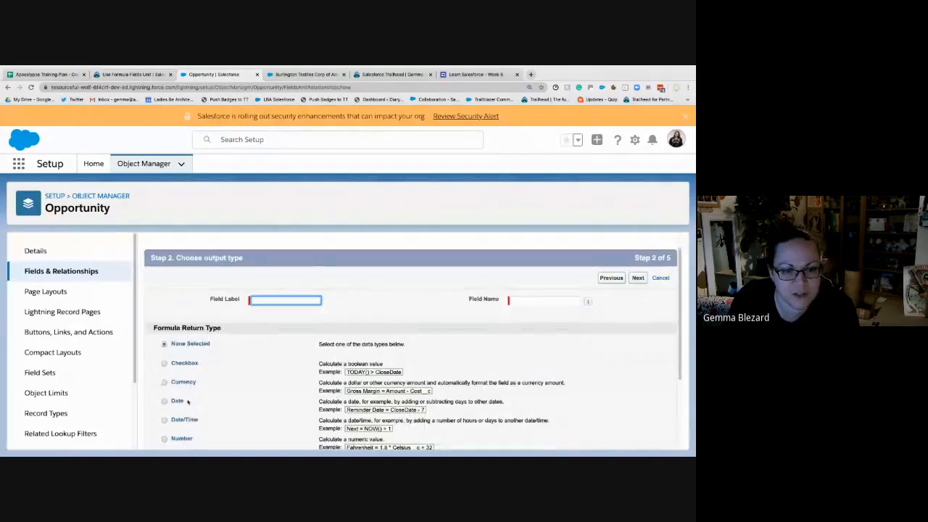
click(181, 382)
click(265, 299)
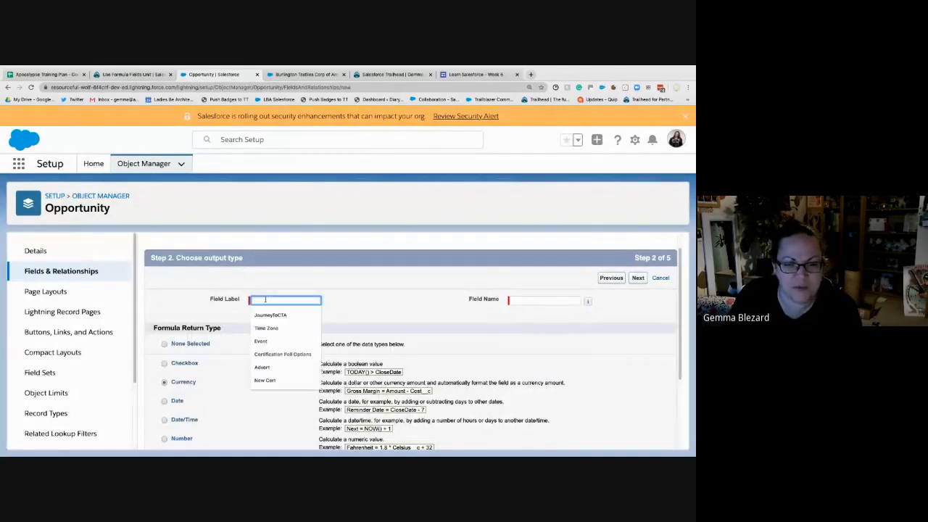
text(Discount)
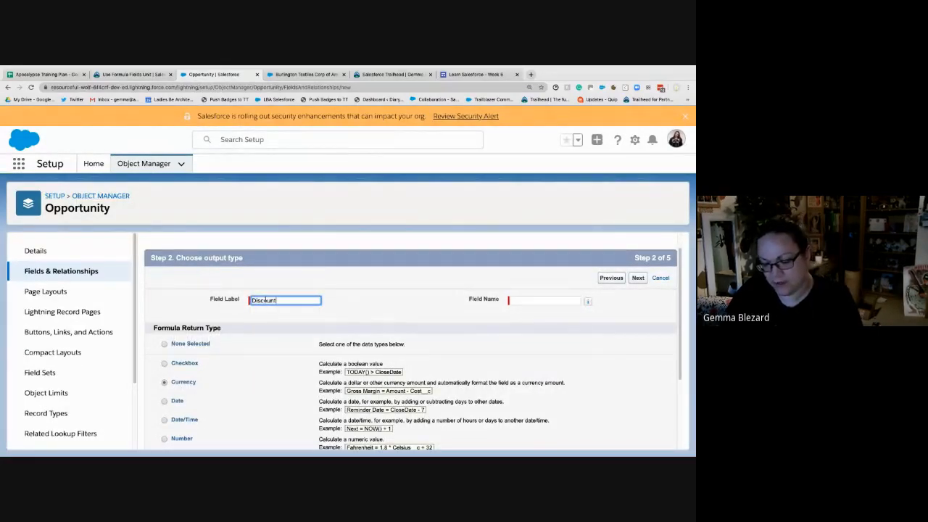
text(ed Amou)
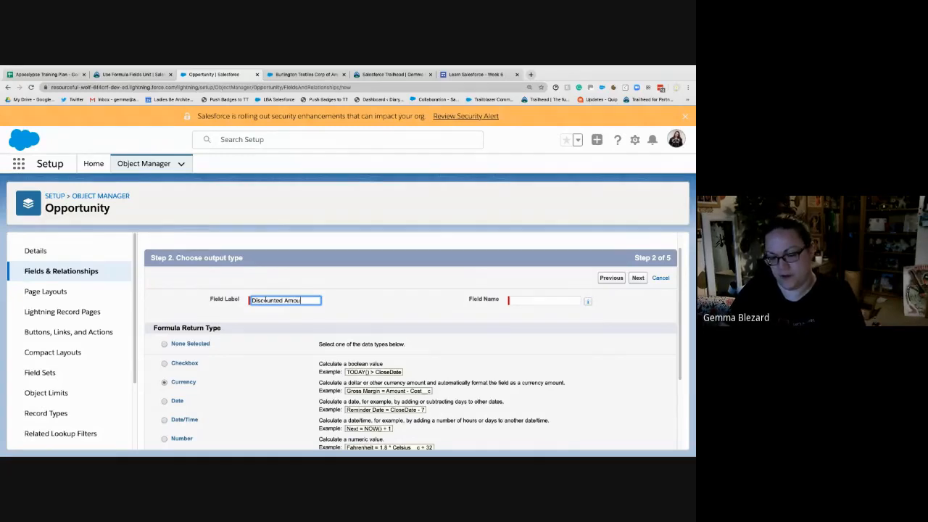
text(nt)
key(Tab)
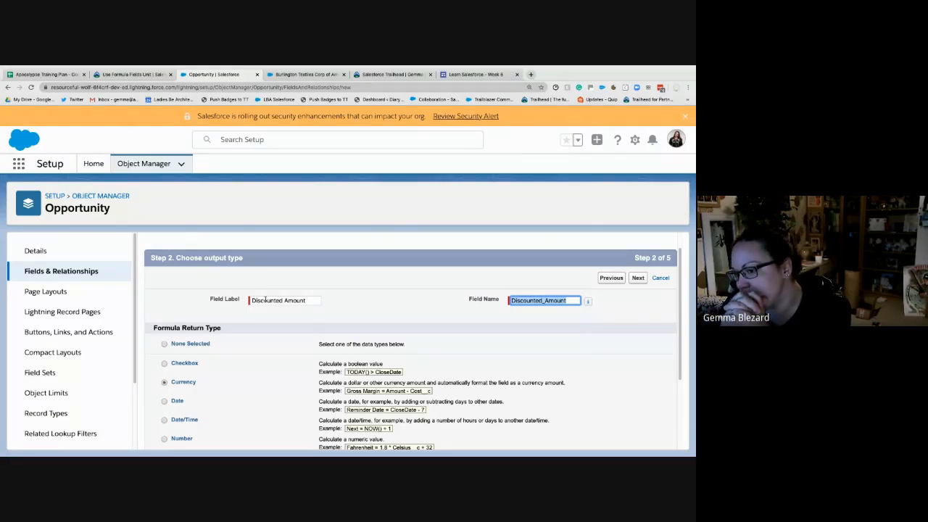
scroll(308, 321, down, 3)
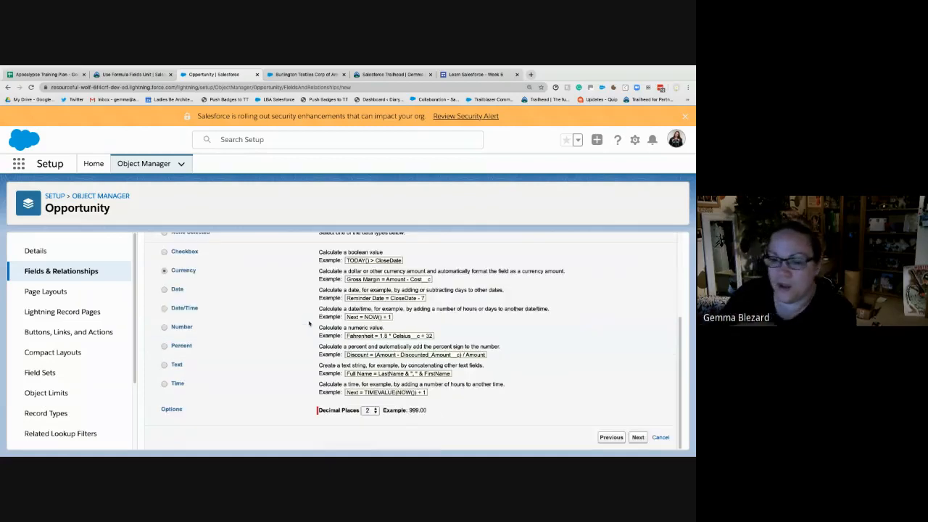
click(638, 437)
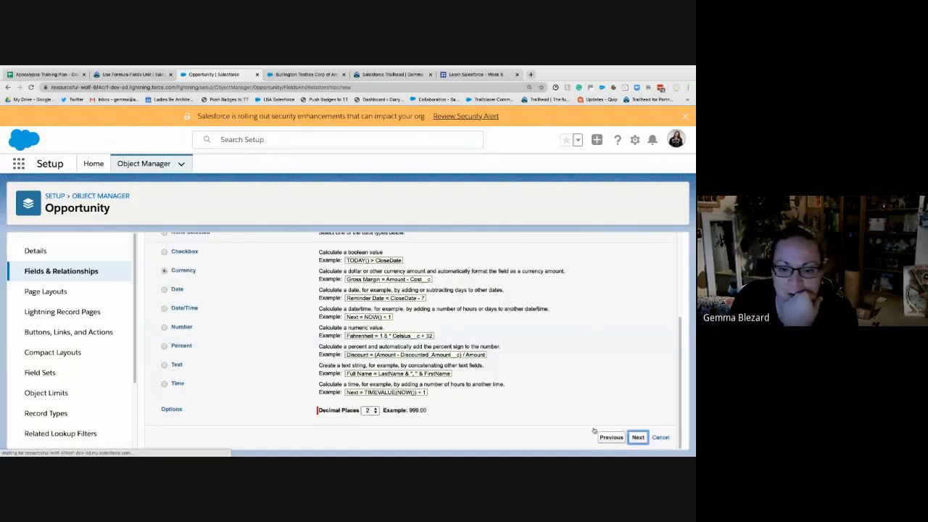
- Insert the Opportunity's Amount field into the Discounted Amount formula using the advanced formula editor
click(241, 361)
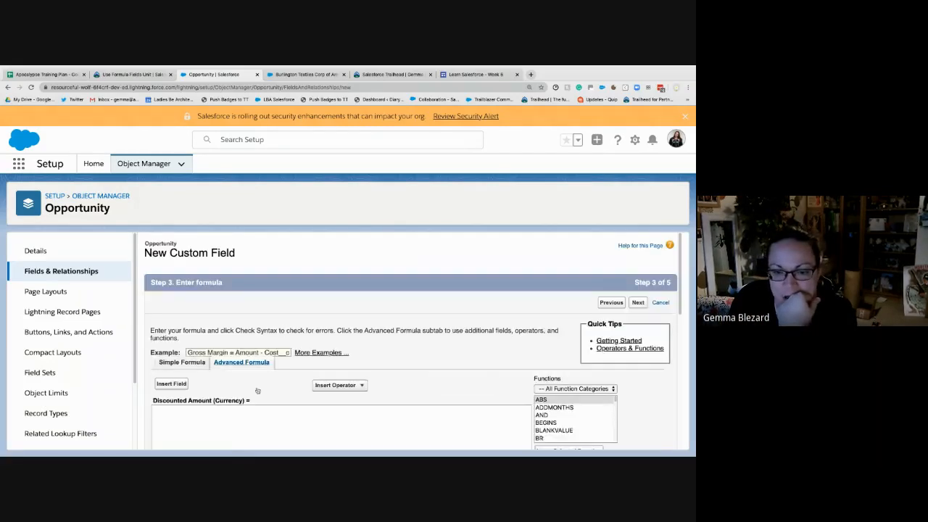
click(247, 418)
scroll(286, 372, down, 2)
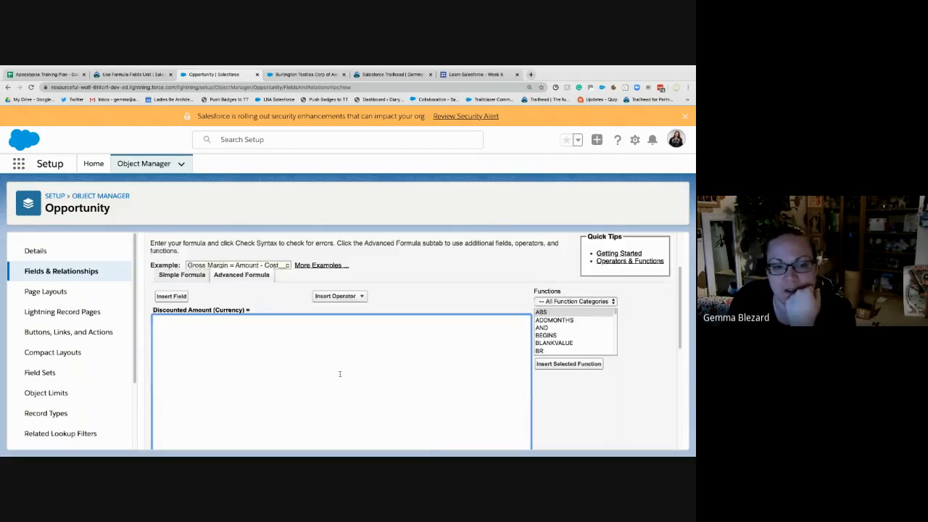
click(174, 297)
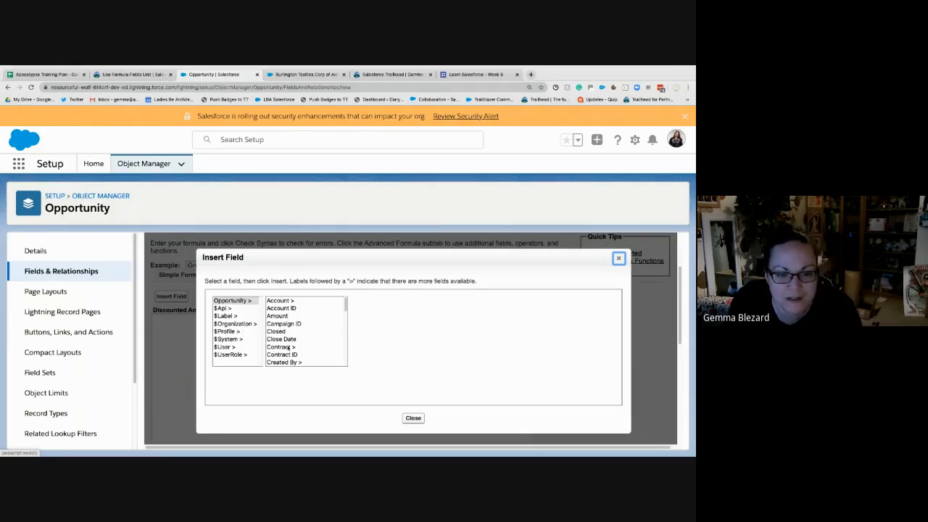
click(278, 316)
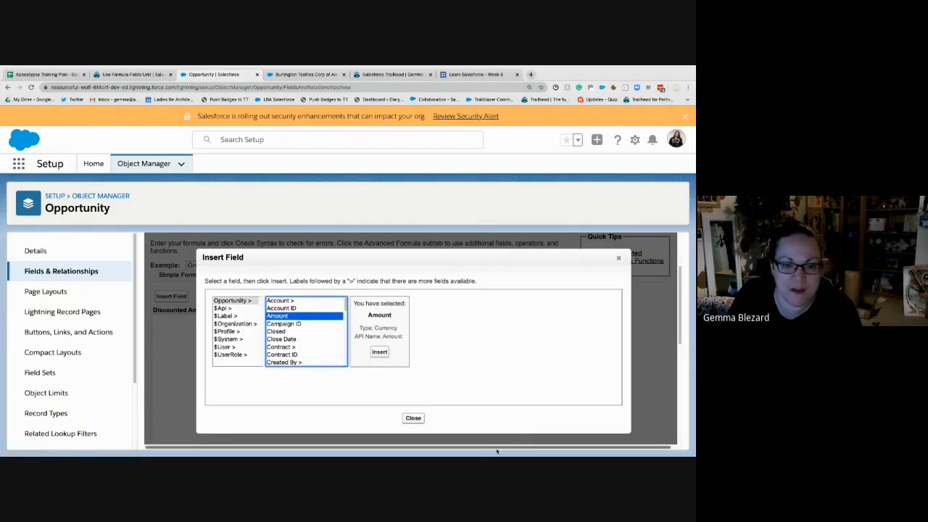
double_click(393, 336)
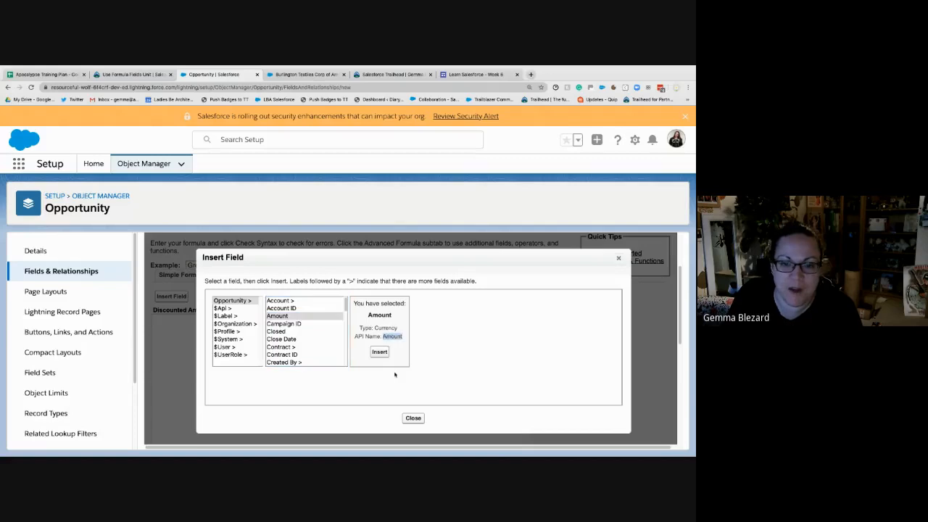
click(381, 353)
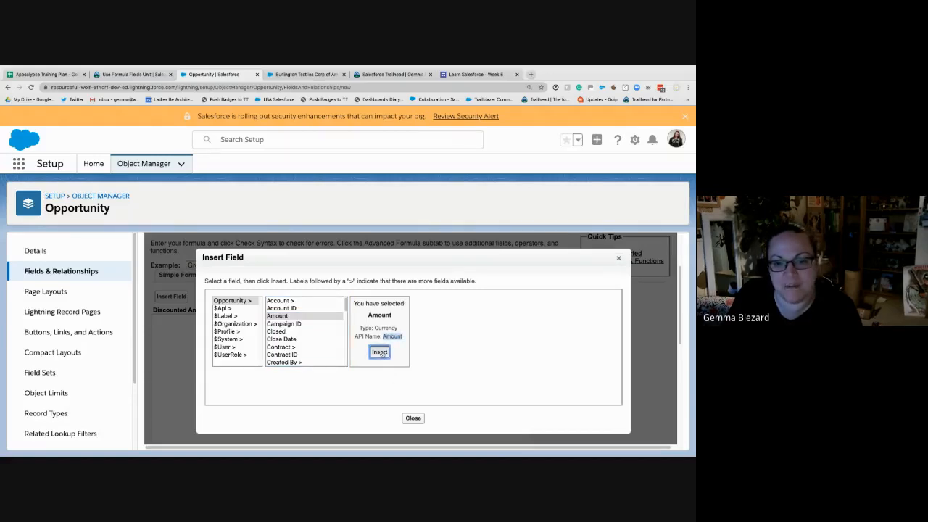
- Replace the inserted merge field in the formula with the manually entered field name Amount
drag(181, 320, 147, 323)
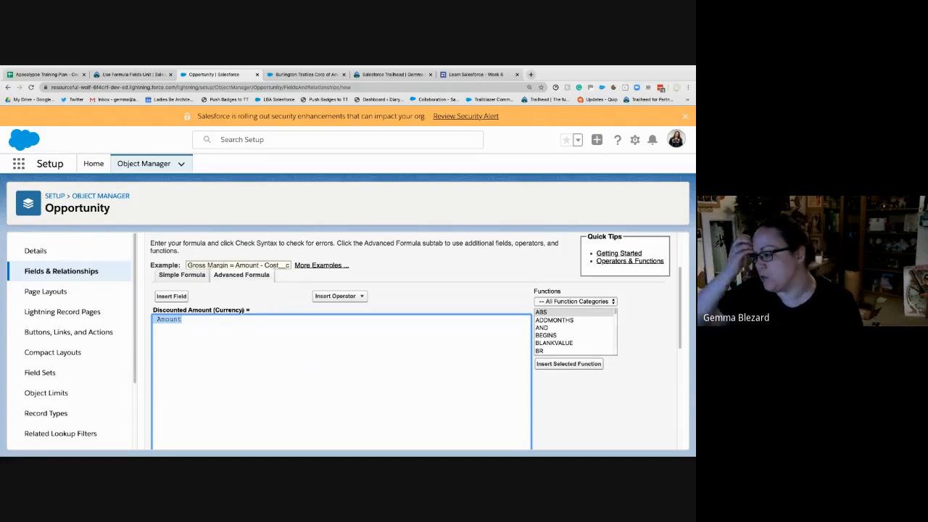
text(Aoun)
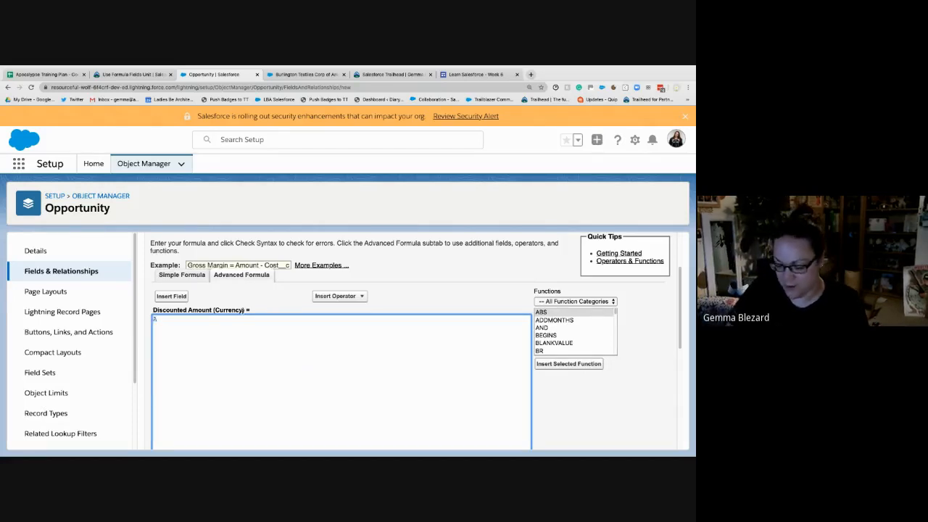
key(BackSpace)
key(BackSpace)
key(BackSpace)
key(BackSpace)
text(Amount)
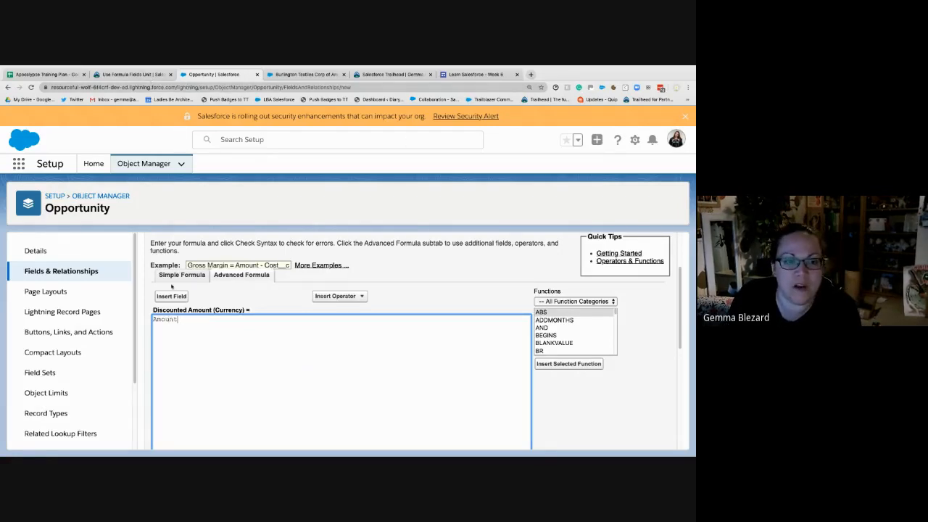
- Compare the formula entered so far with the ROUND() discount example in the Trailhead unit
click(136, 74)
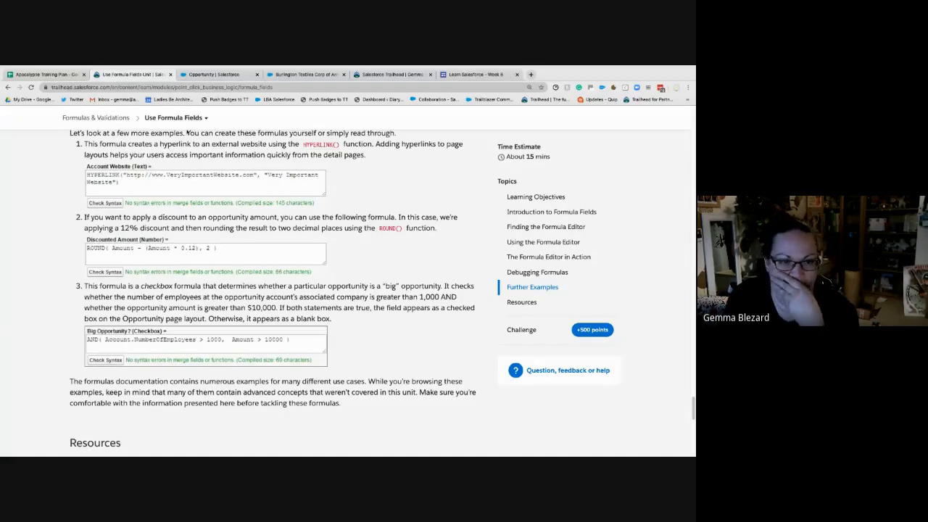
click(202, 76)
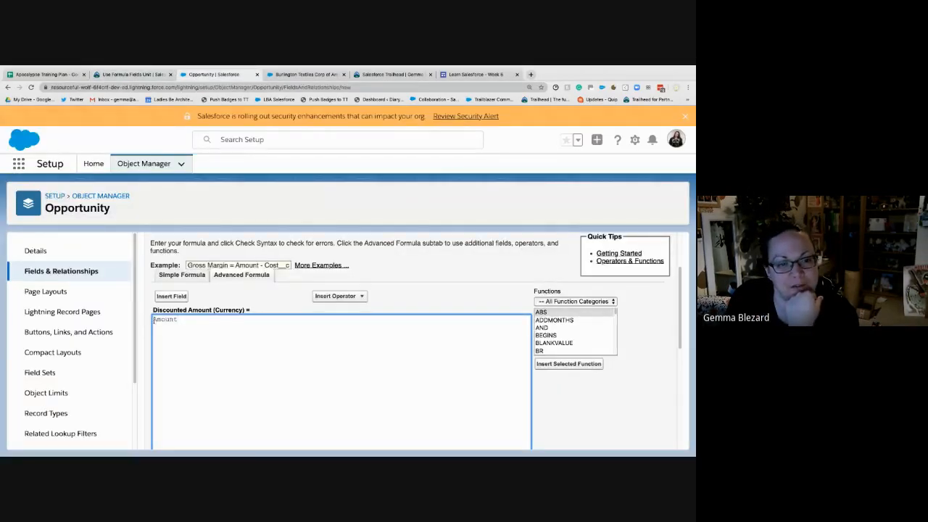
click(154, 76)
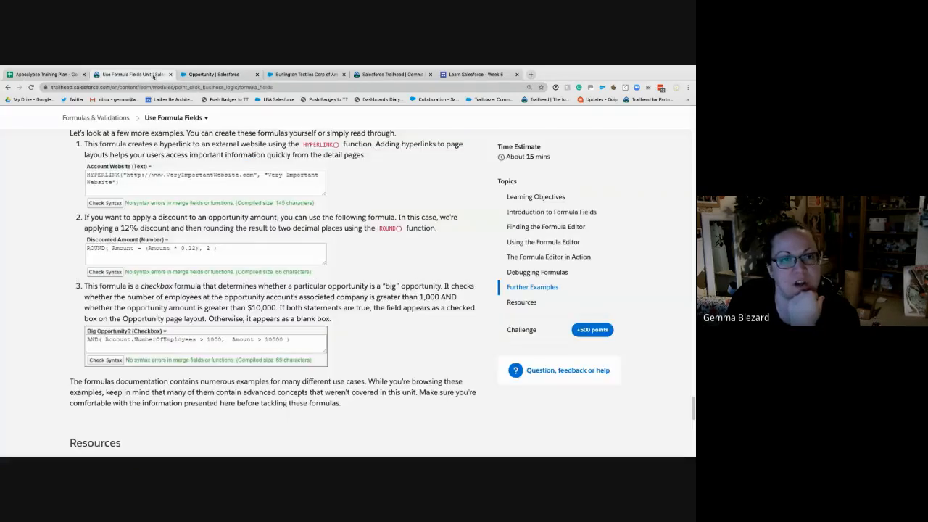
- Extend the Discounted Amount formula into the parenthesized 12% discount expression (Amount * 0.12)
click(203, 75)
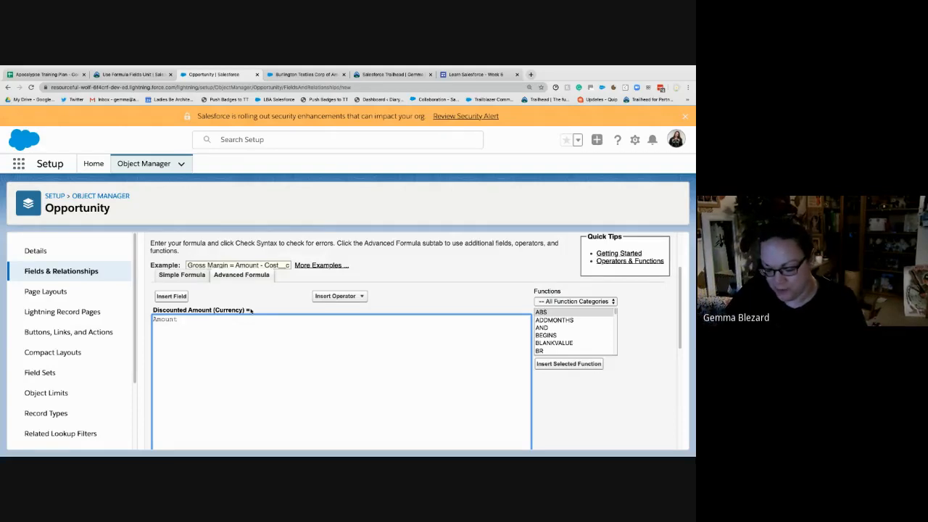
text(*)
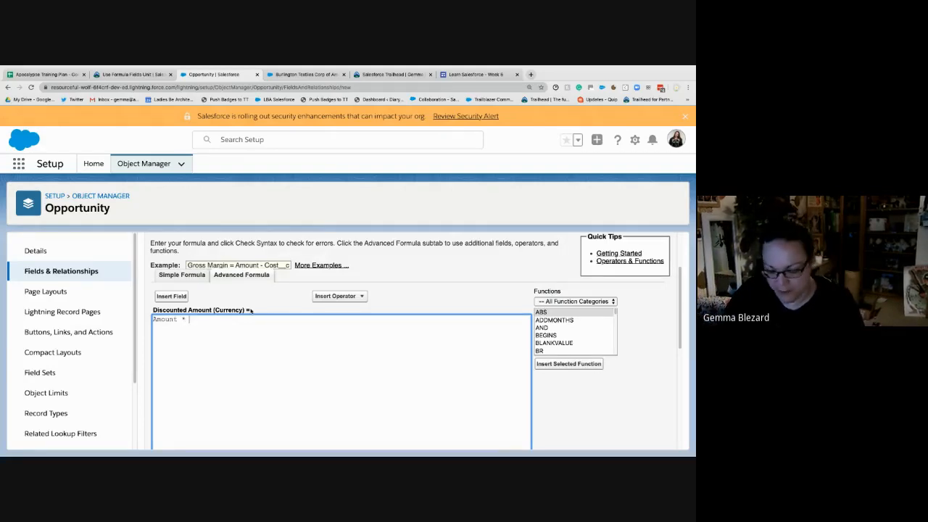
text( 0.12)
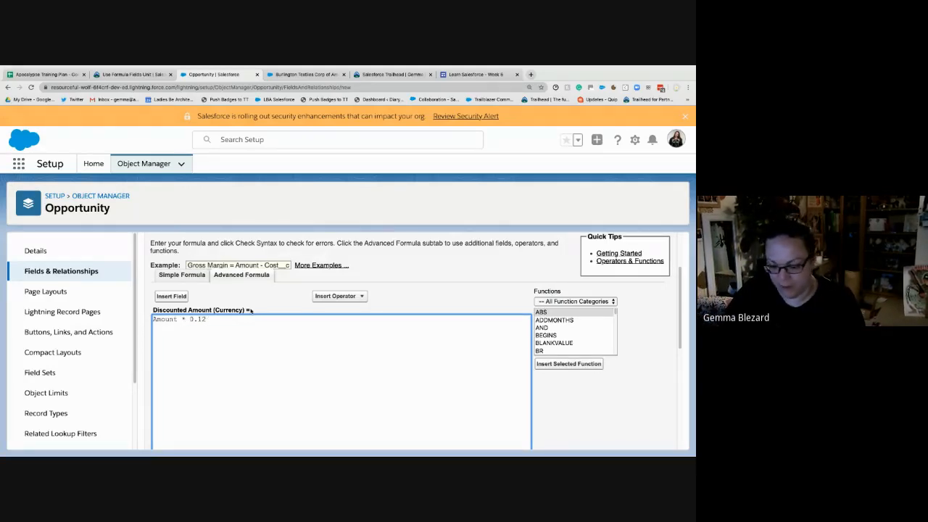
text())
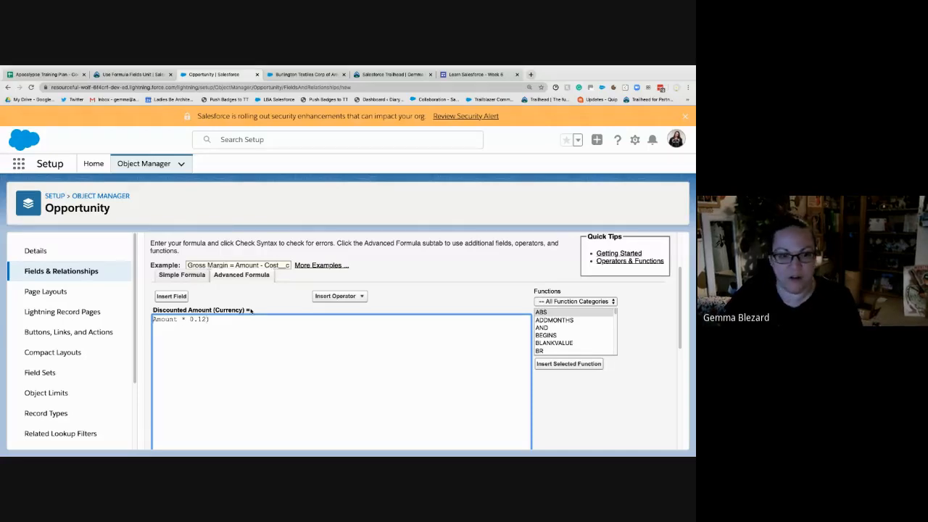
text(()
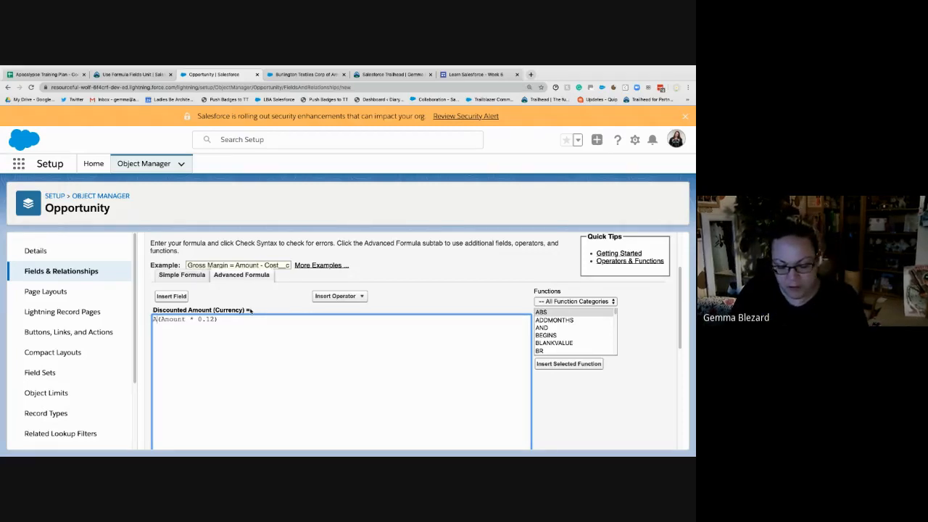
- Subtract the discount from the full opportunity amount so the formula reads Amount -(Amount * 0.12)
text(Amount)
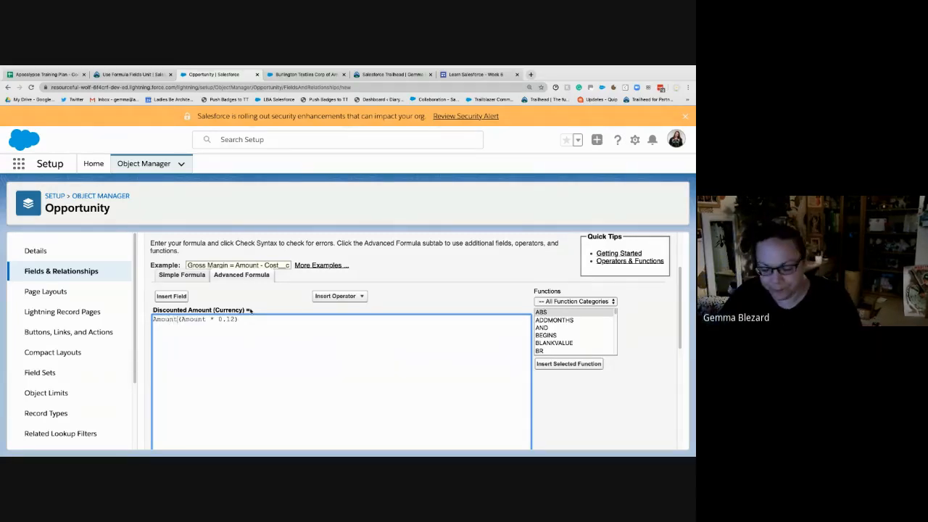
text(-)
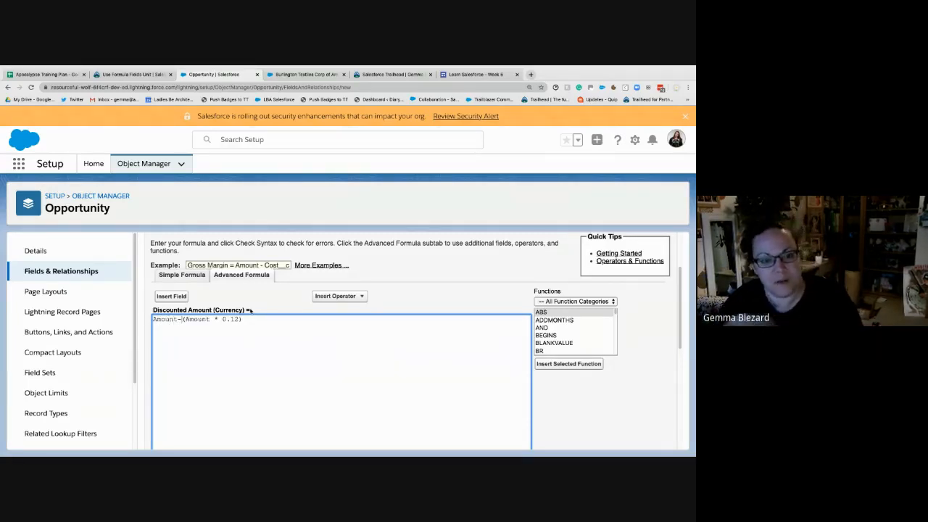
key(Left)
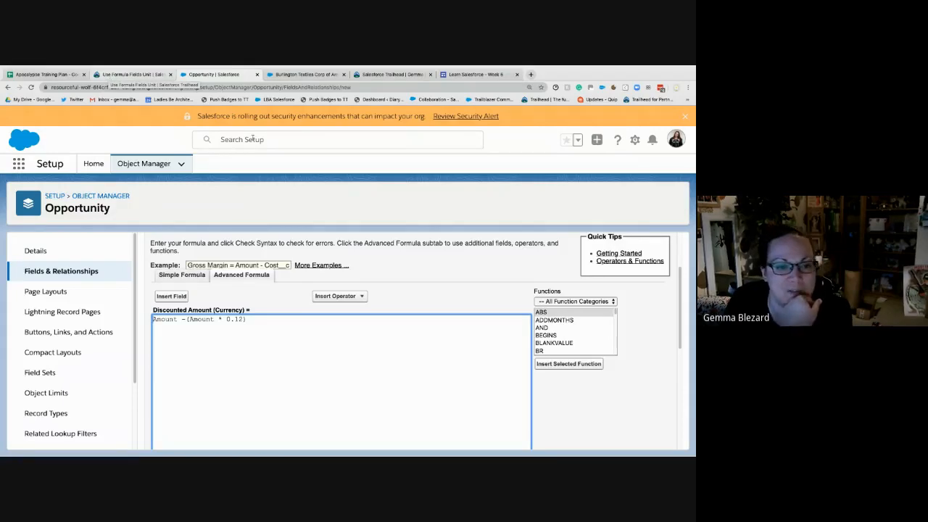
- Check the Trailhead discount example and add ROUND( on its own line before the discount expression
scroll(304, 325, down, 5)
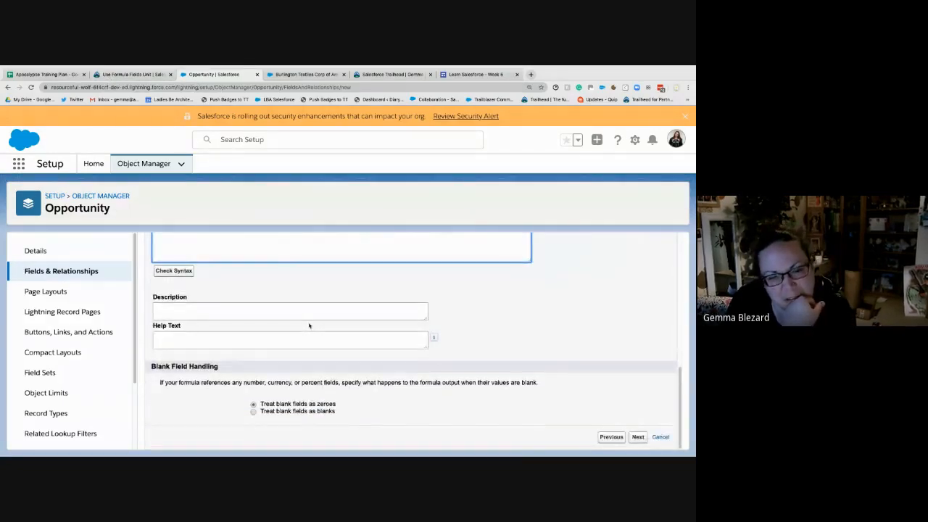
scroll(239, 324, up, 1)
scroll(248, 318, up, 4)
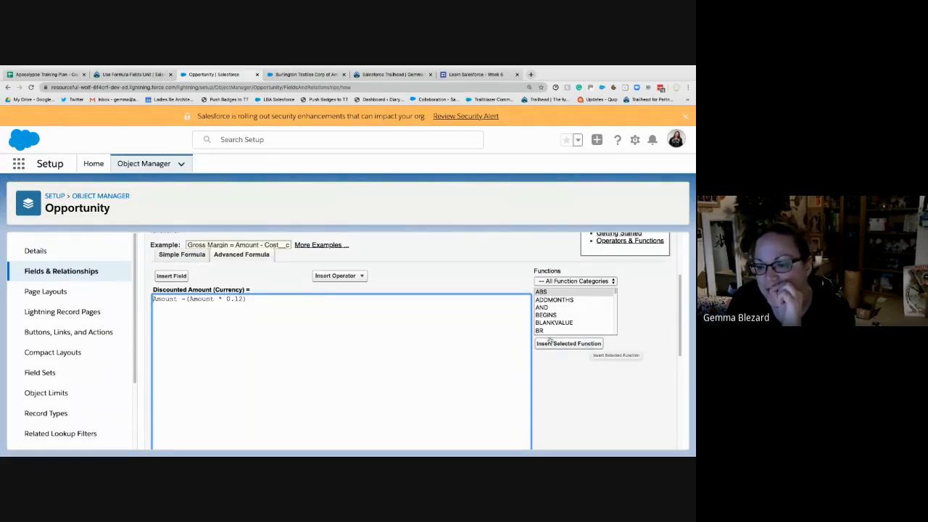
click(139, 77)
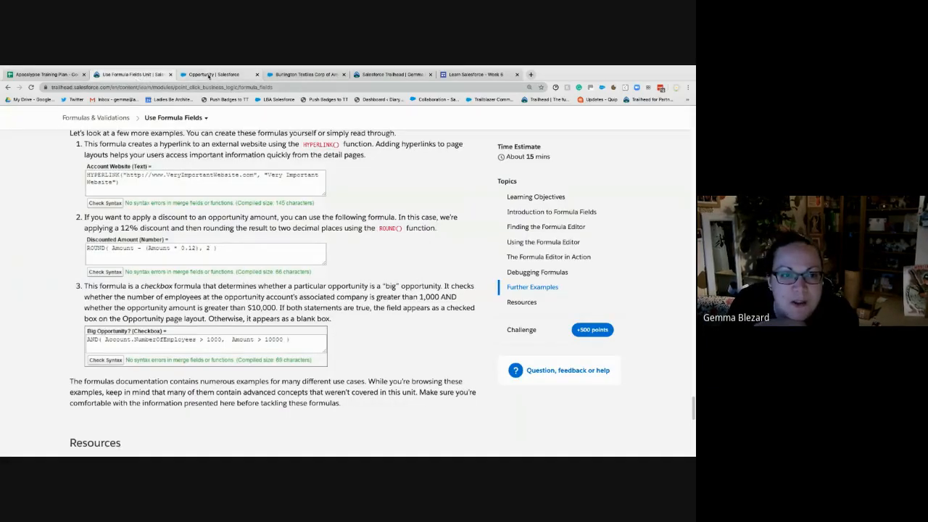
click(208, 76)
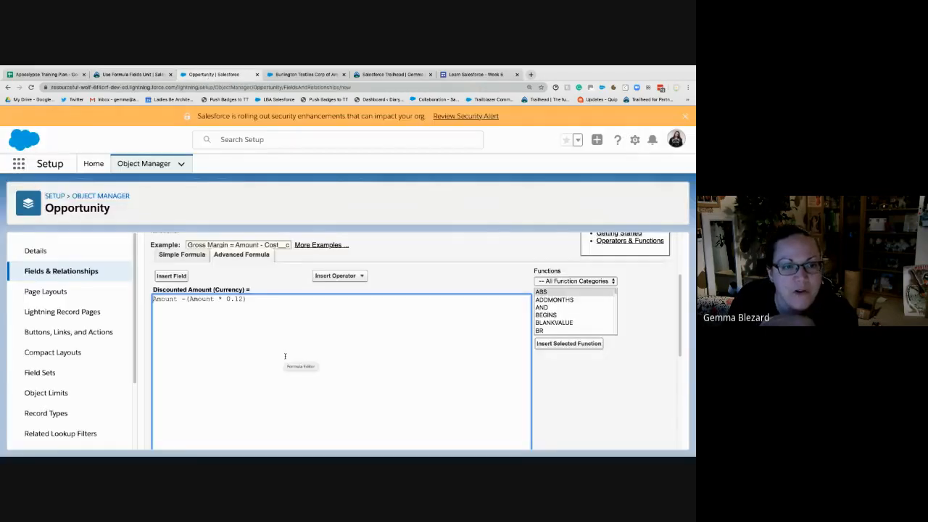
text(ROUND()
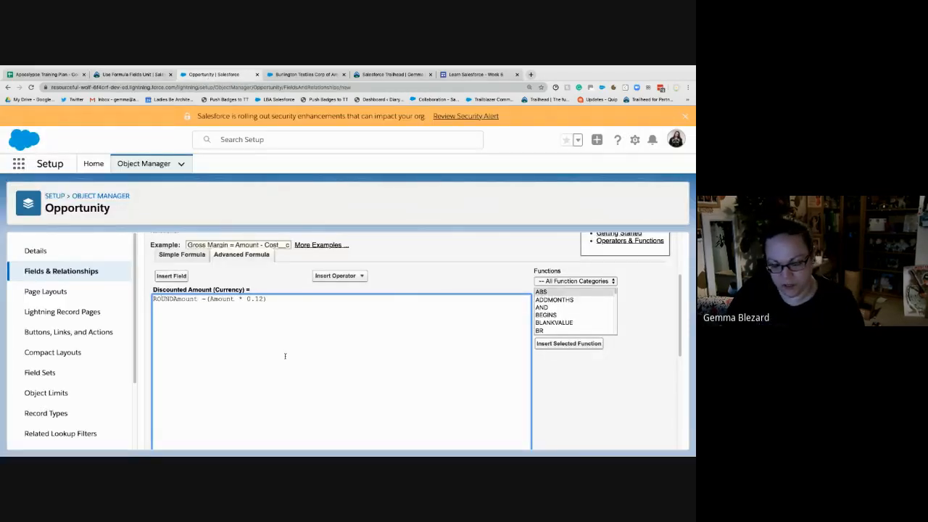
key(Return)
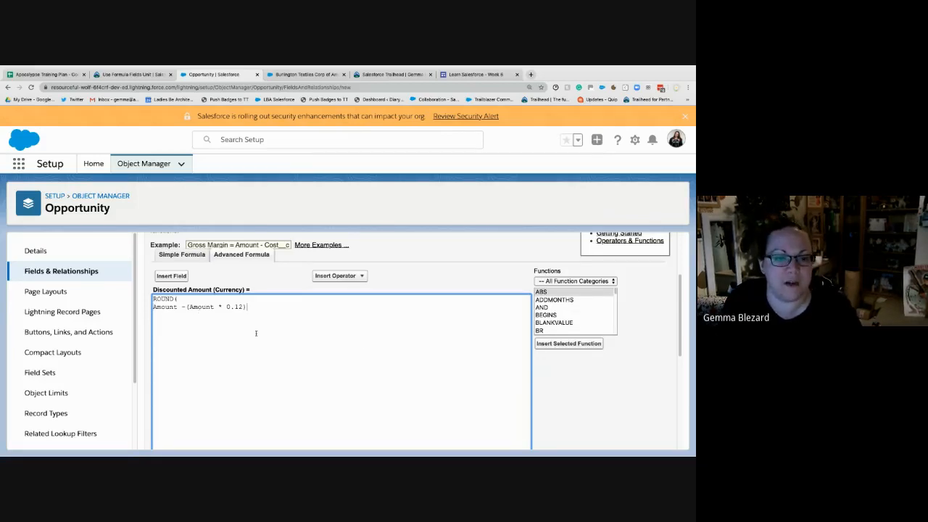
- Recheck the Trailhead example and finish the ROUND function with ,2) after the discount expression
click(144, 75)
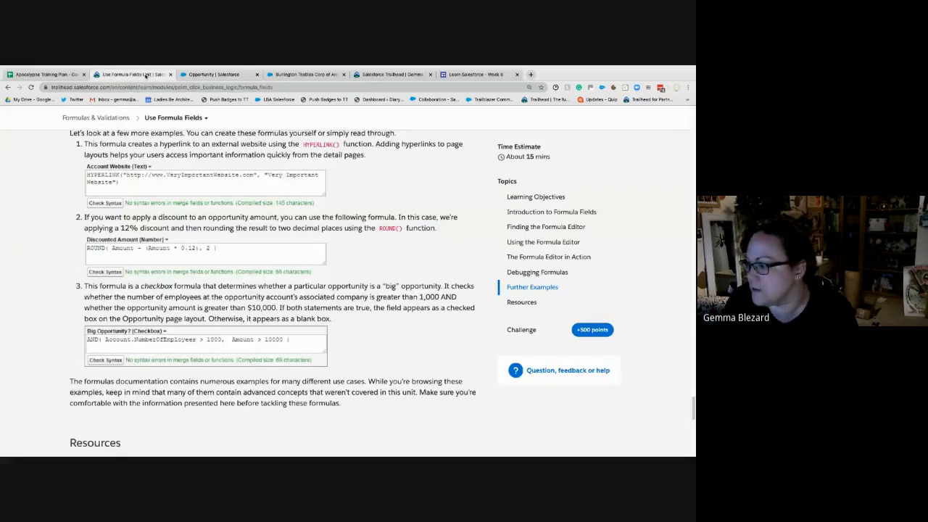
click(214, 76)
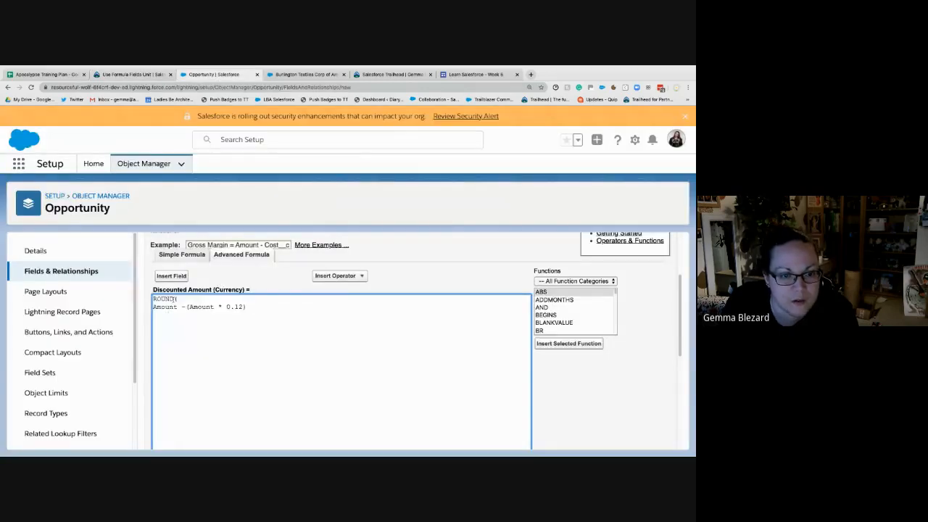
drag(154, 307, 268, 306)
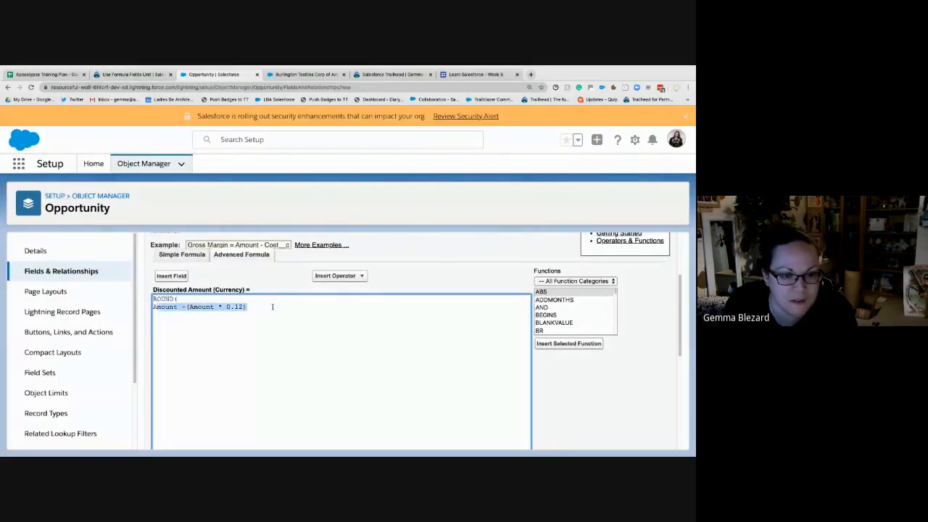
click(256, 309)
text(,2))
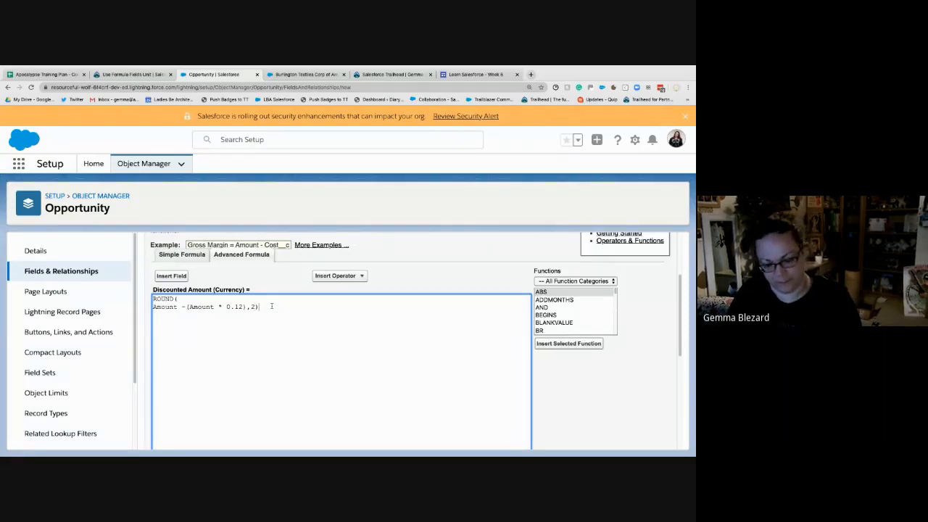
- Check the syntax of the completed Discounted Amount formula
scroll(358, 316, down, 3)
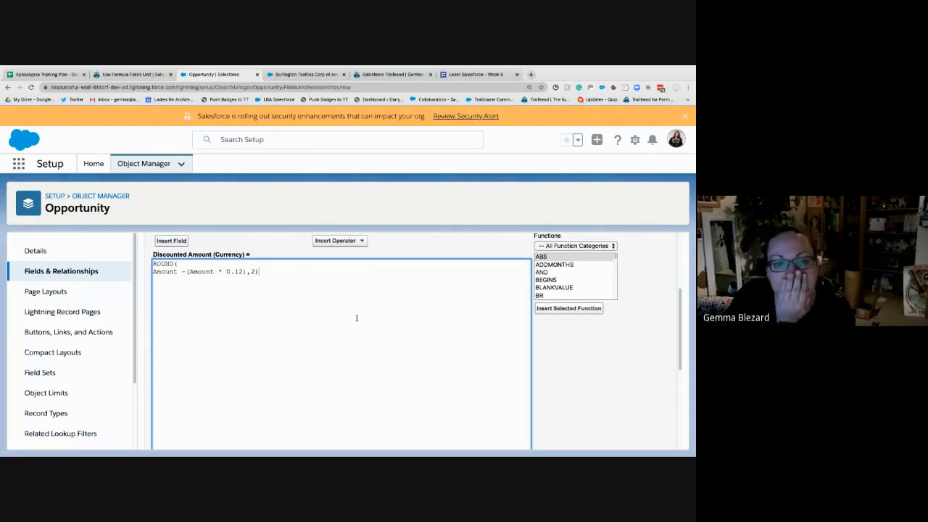
click(191, 392)
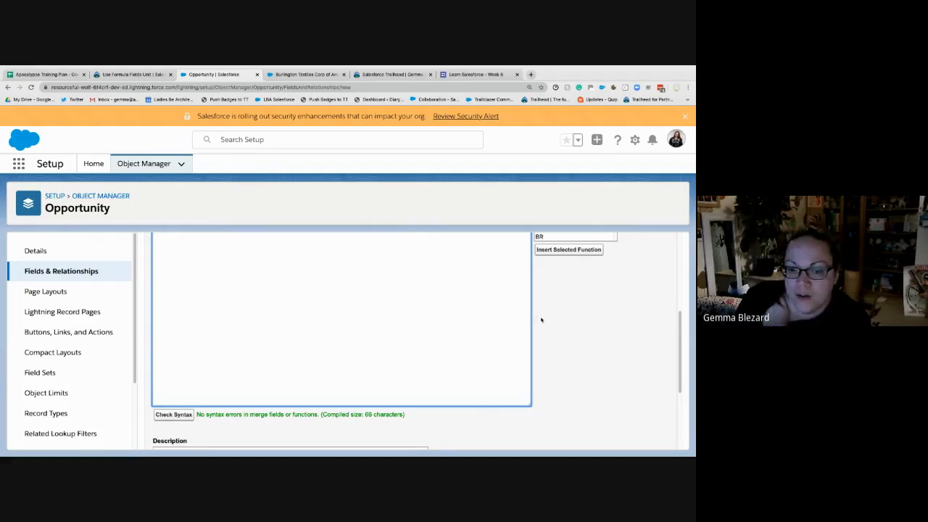
scroll(540, 320, up, 5)
scroll(321, 375, down, 10)
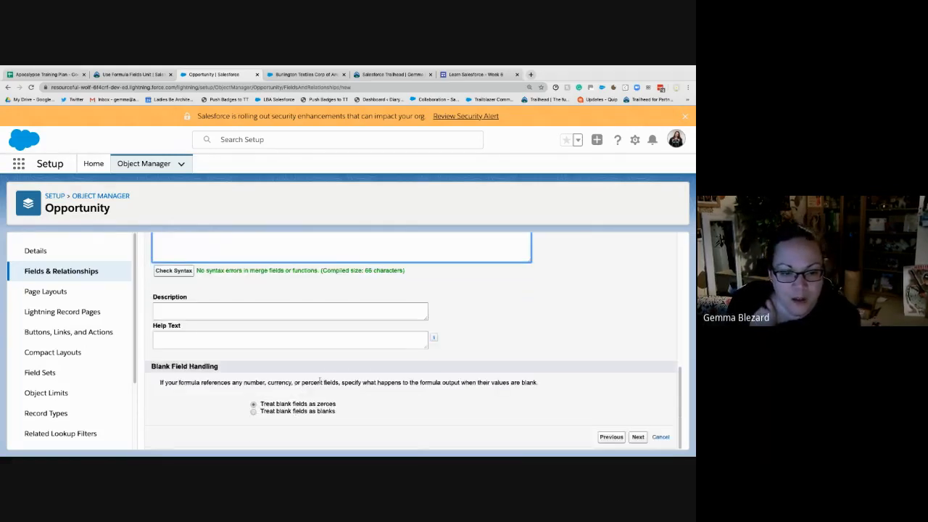
- Enter help text for the formula field describing a discounted amount rounded to 2 decimal places
click(324, 347)
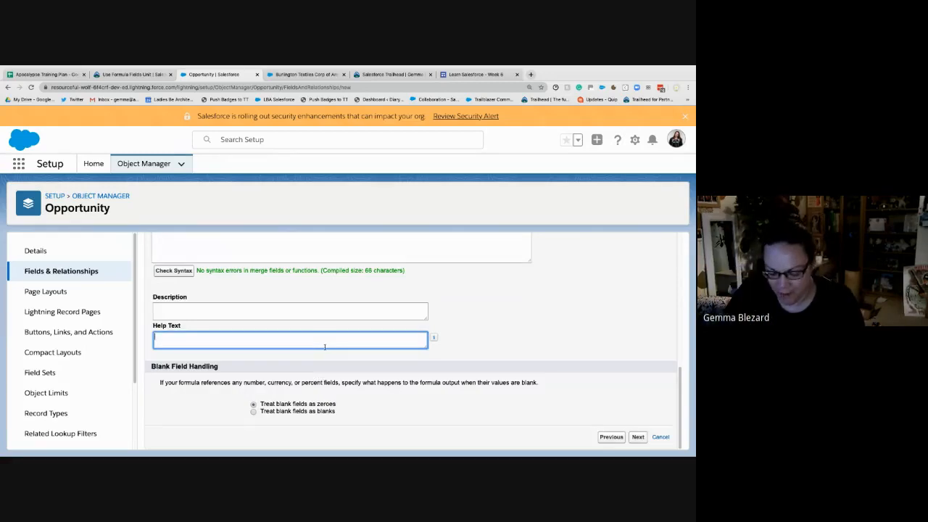
text(Discounted)
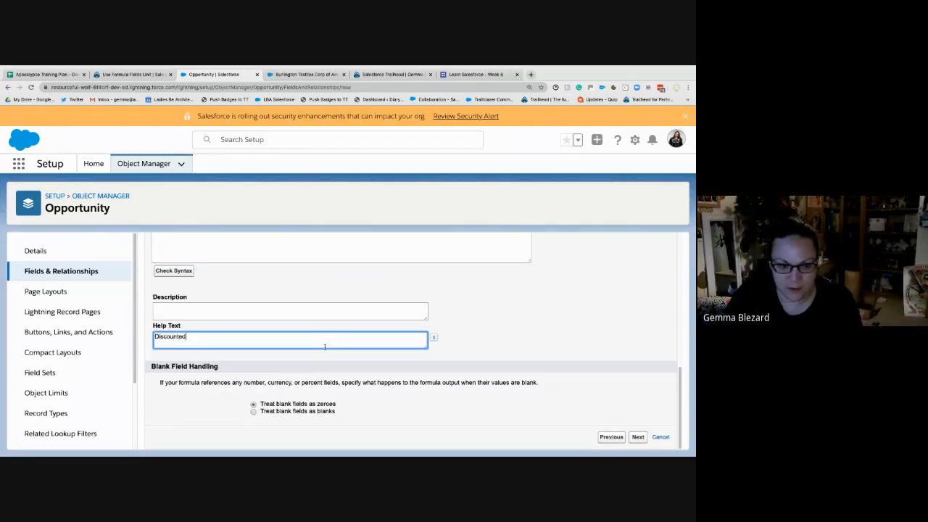
text(amount, t)
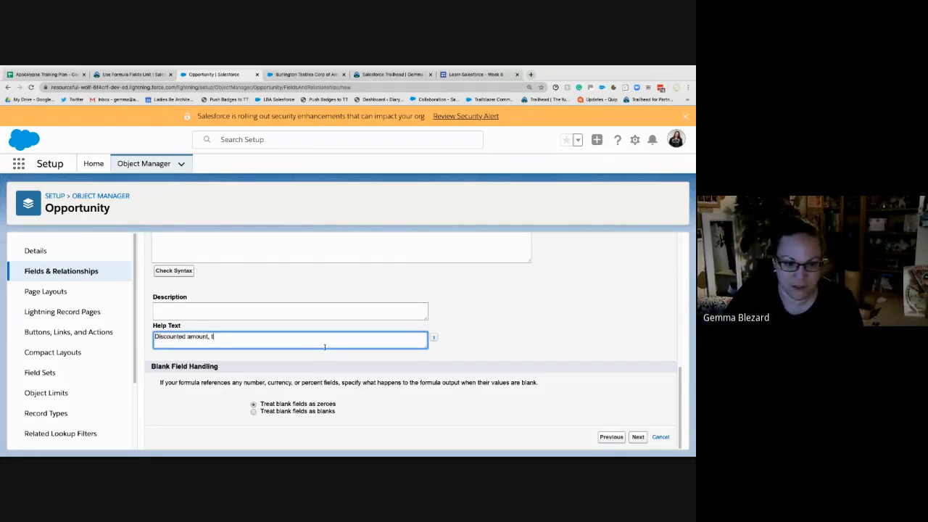
key(BackSpace)
text(ed amount, rounded)
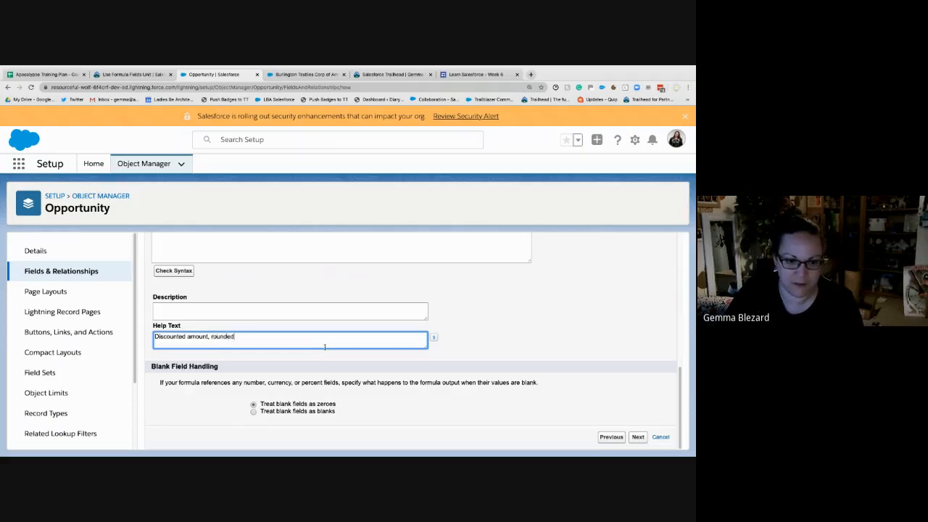
text( to 2 decimal places)
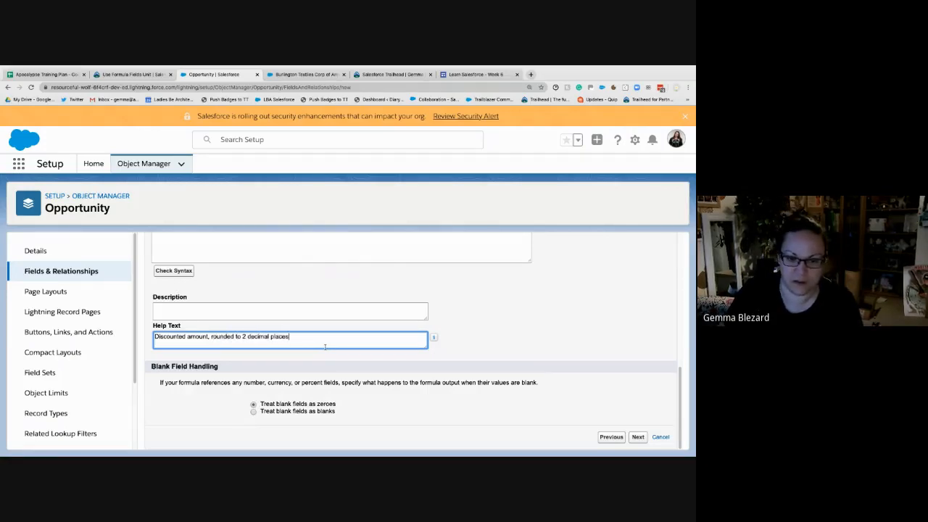
- Save the Discounted Amount field with the default field-level security and all page layouts selected
click(638, 437)
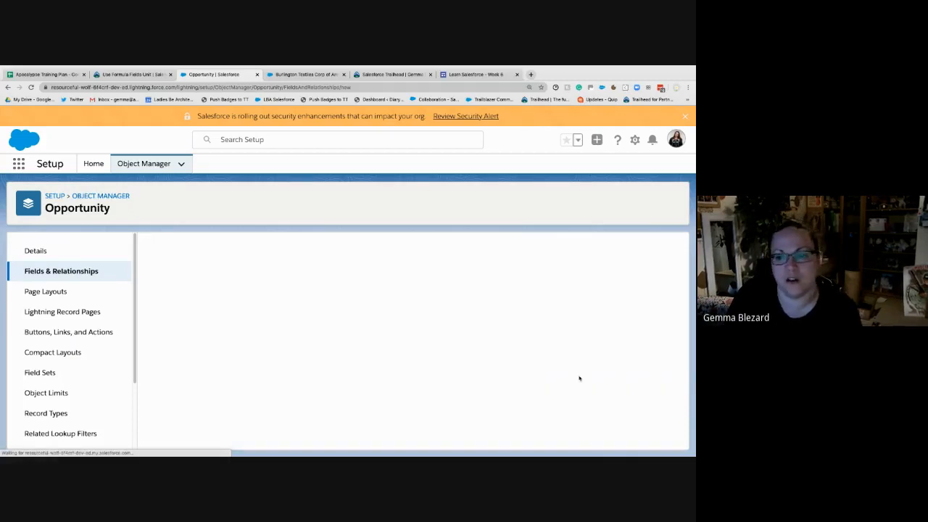
click(638, 302)
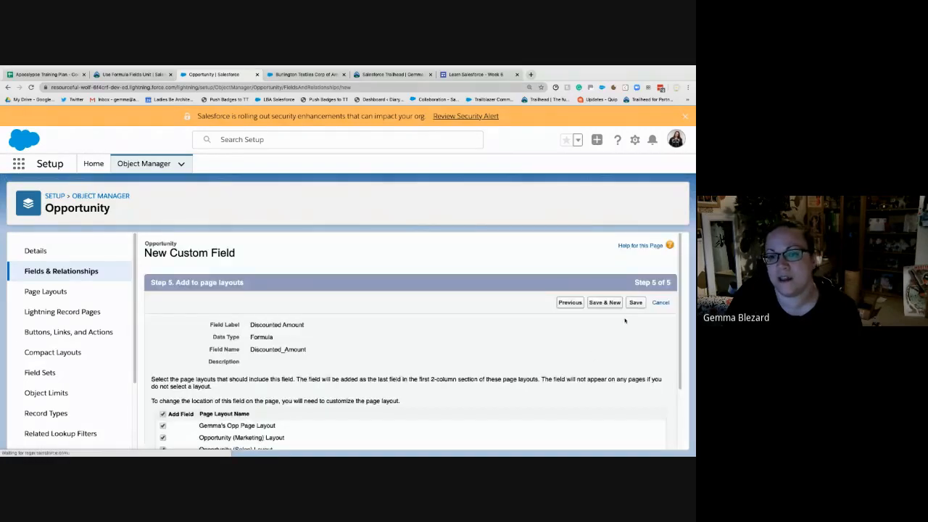
click(635, 303)
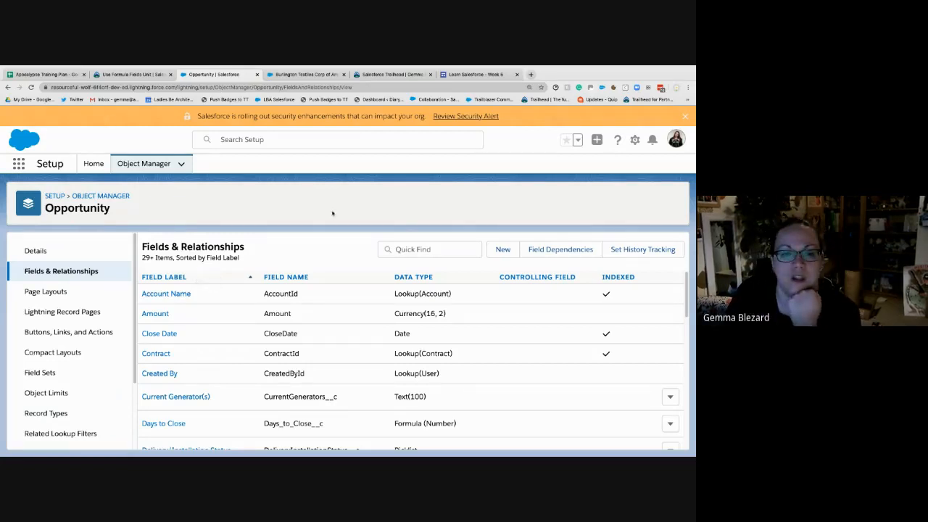
- Switch to the Sales app in the Playground and open the details of the Get Cloudy - 24 Holiday Sneakers opportunity
click(301, 74)
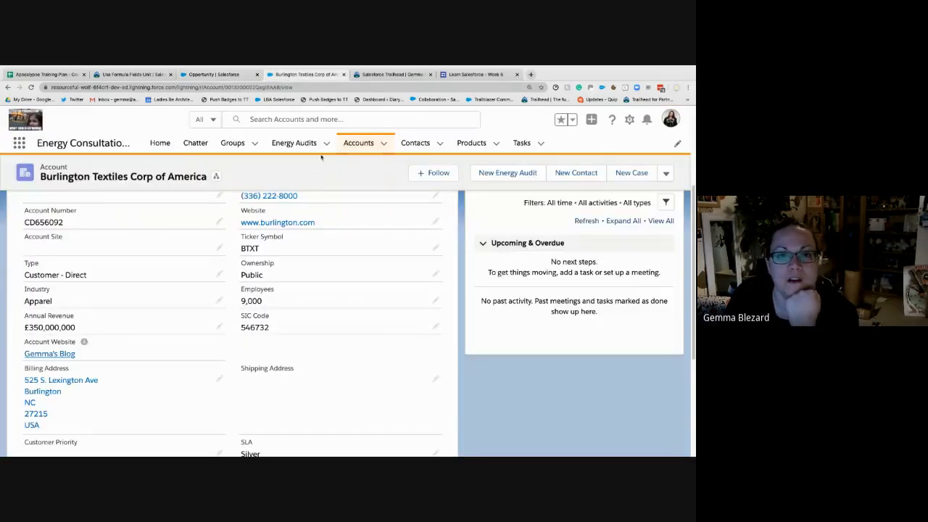
click(19, 142)
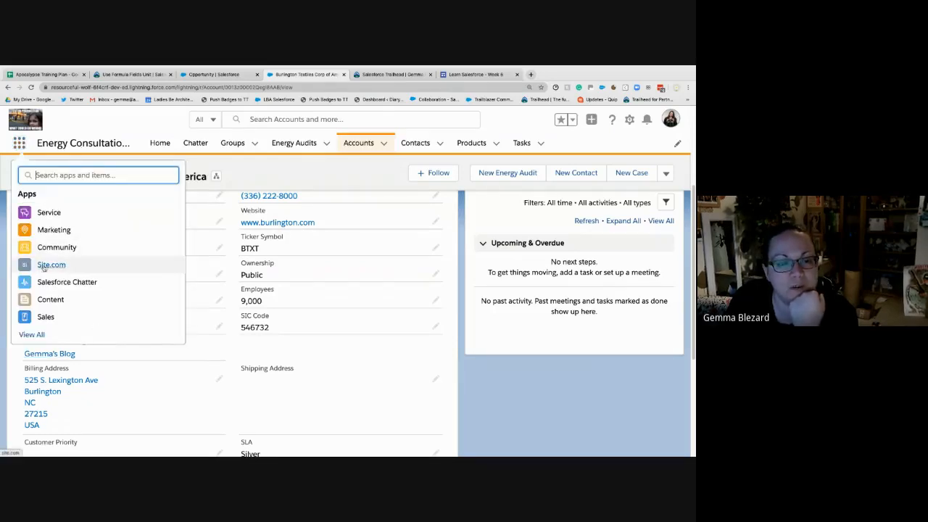
click(47, 317)
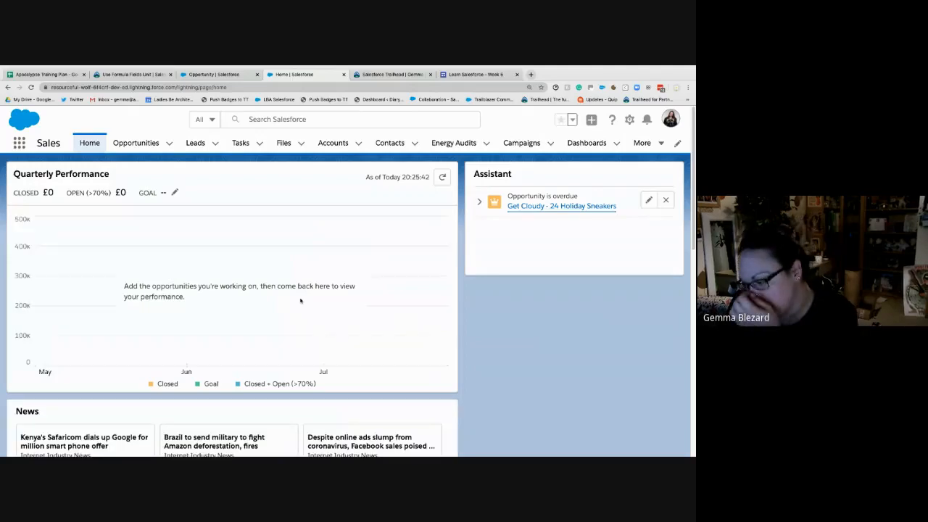
click(135, 143)
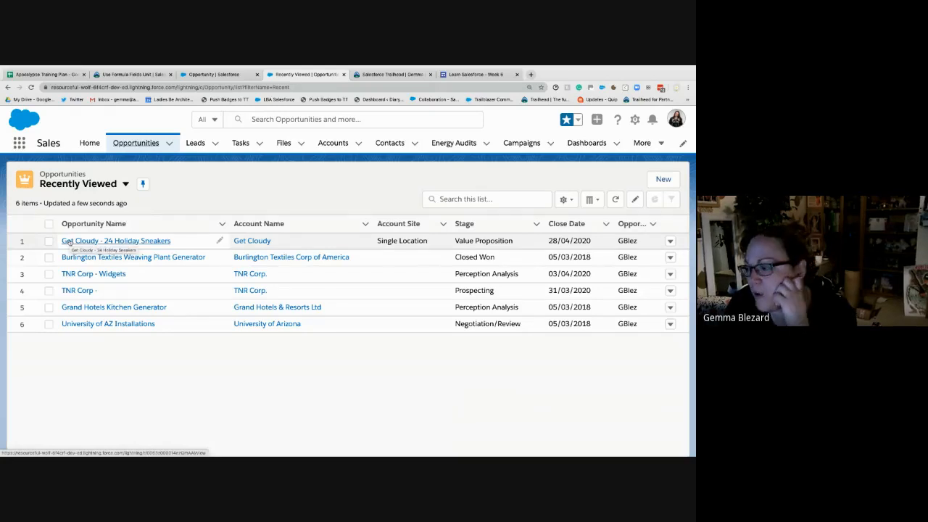
click(68, 242)
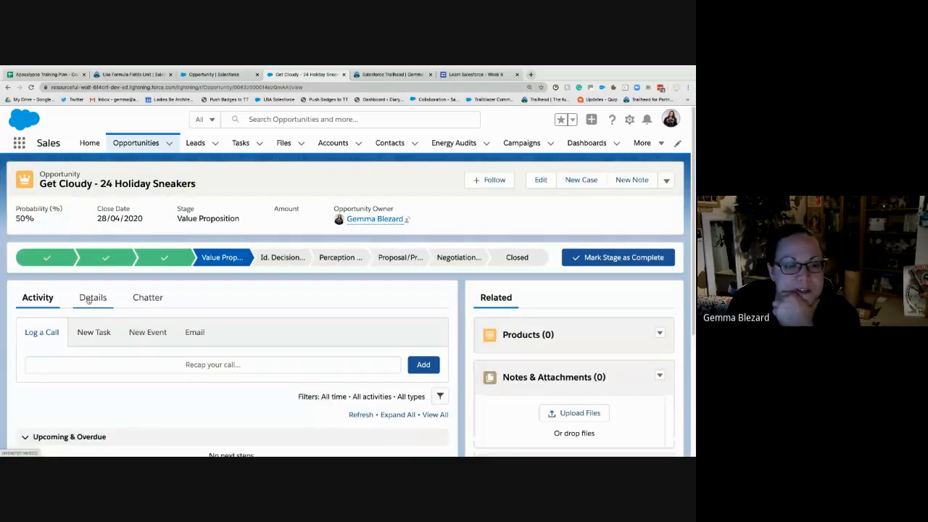
click(93, 297)
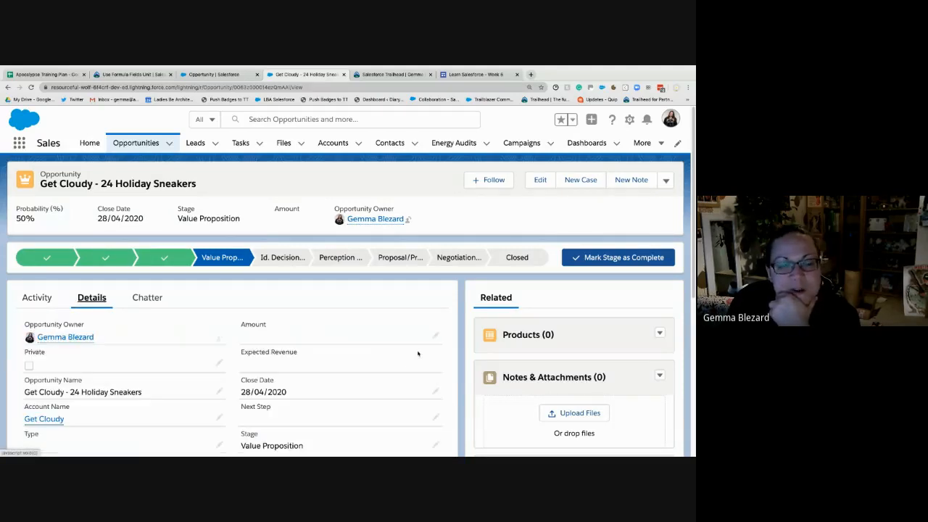
double_click(337, 337)
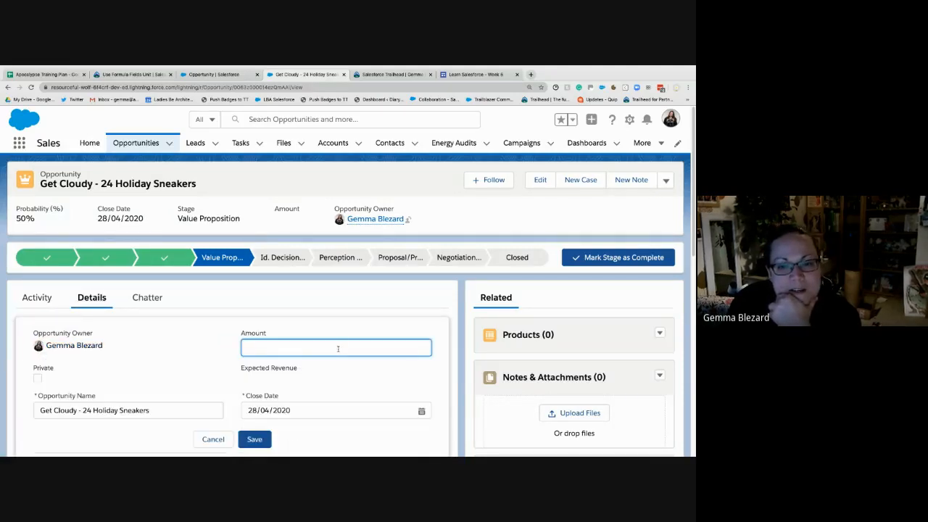
text(100)
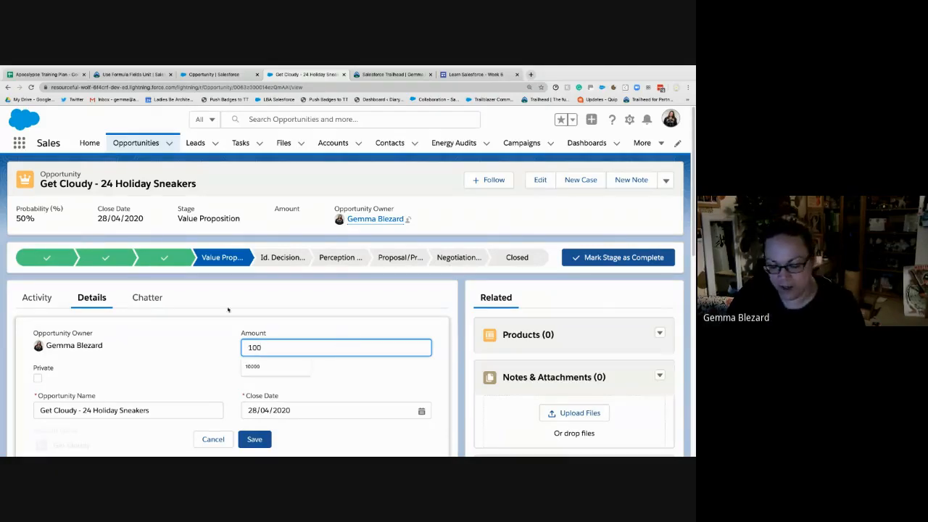
click(192, 347)
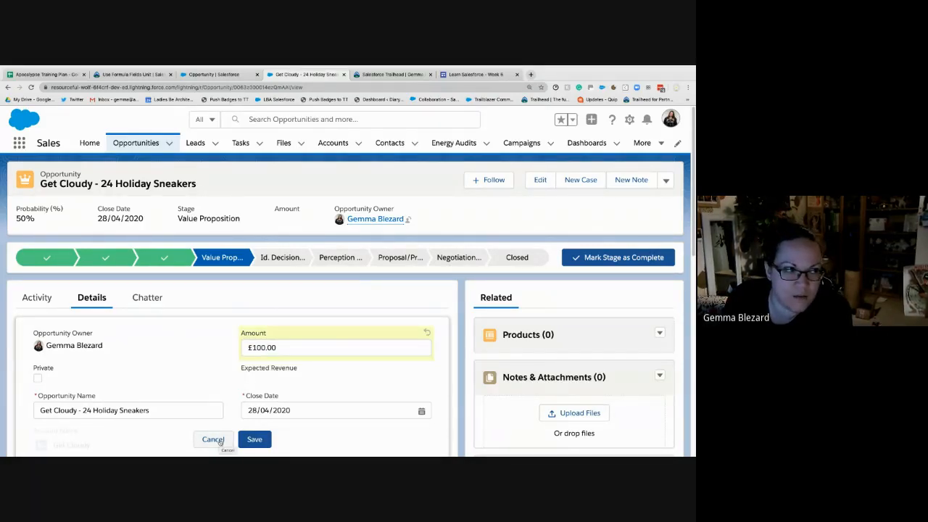
click(213, 439)
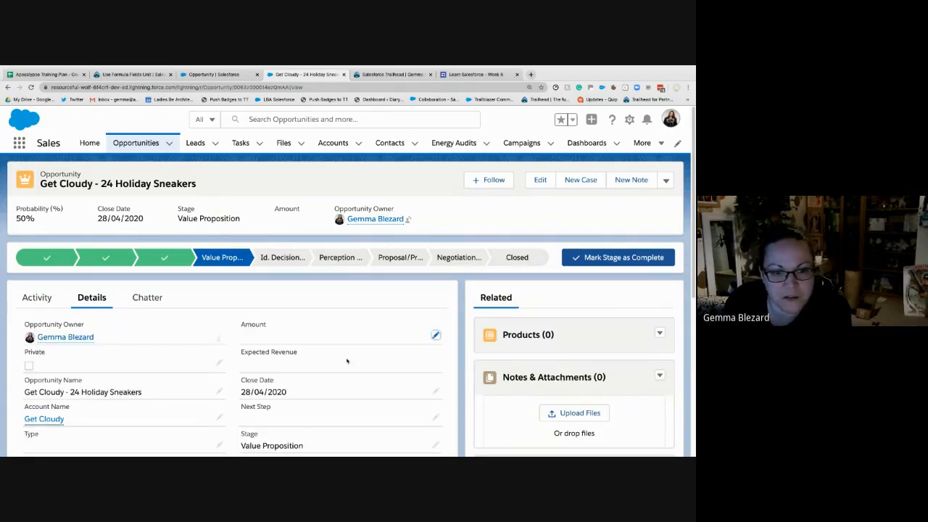
- Set the opportunity's Amount to £100.00 and save the record
scroll(395, 330, down, 1)
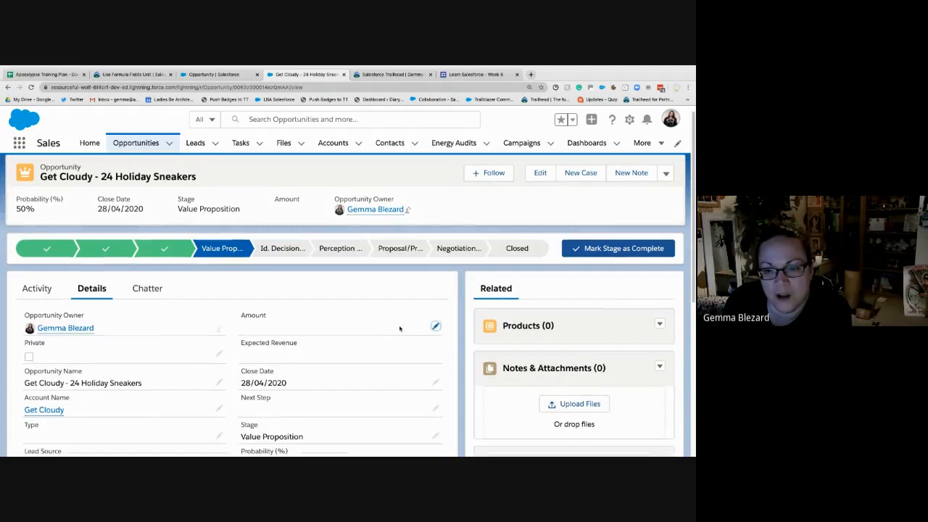
click(436, 329)
text(10)
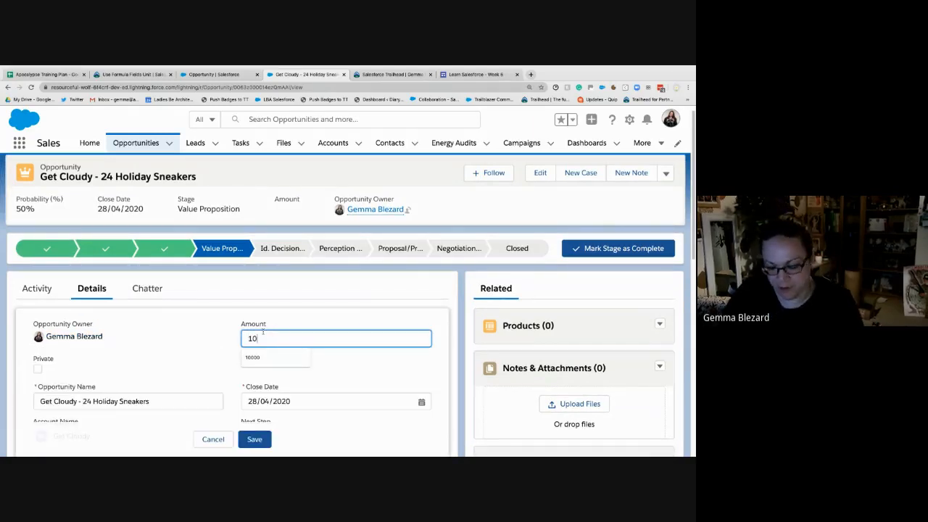
text(0)
click(346, 367)
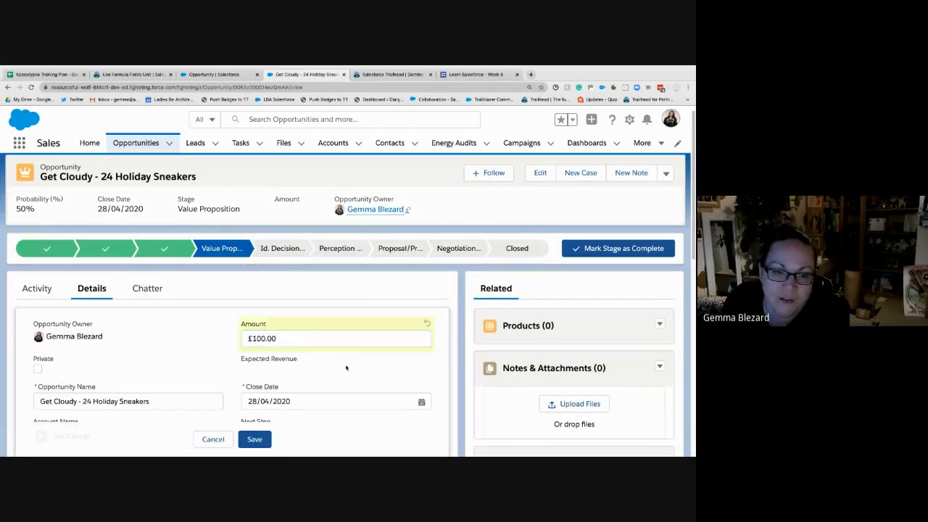
click(257, 440)
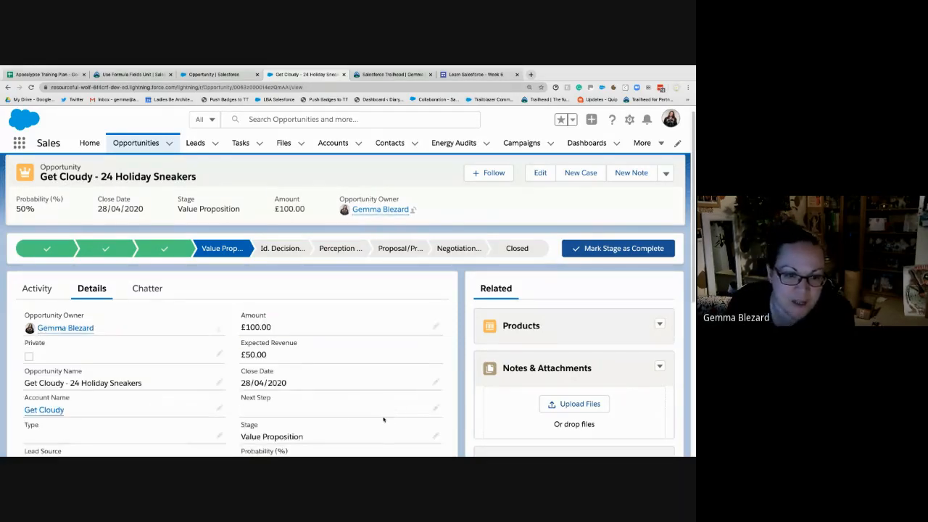
- Examine the Discounted Amount field's calculated value and its help text in the opportunity details
scroll(351, 395, down, 3)
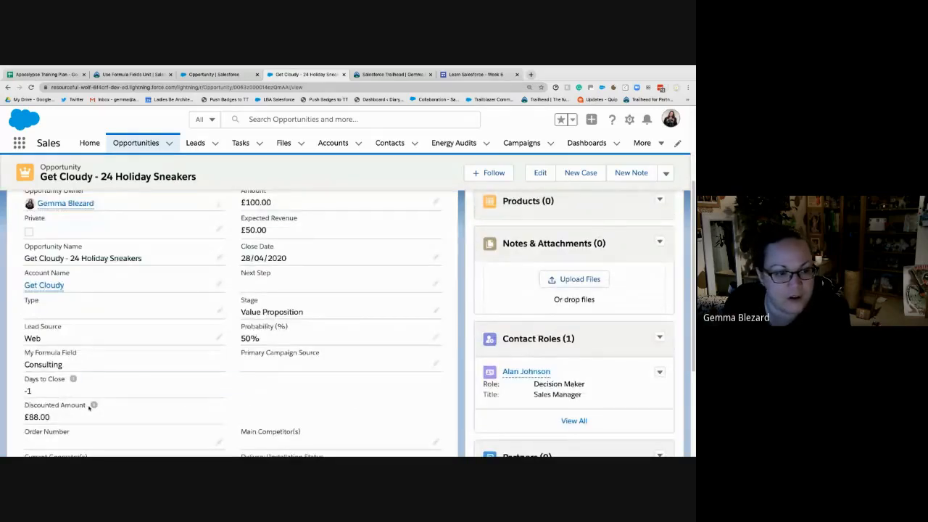
mouse_move(94, 407)
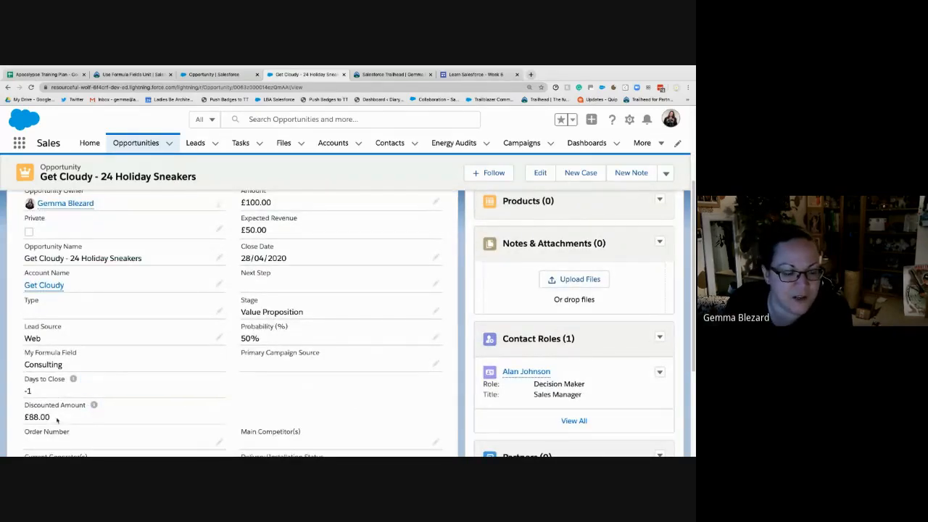
drag(57, 420, 20, 420)
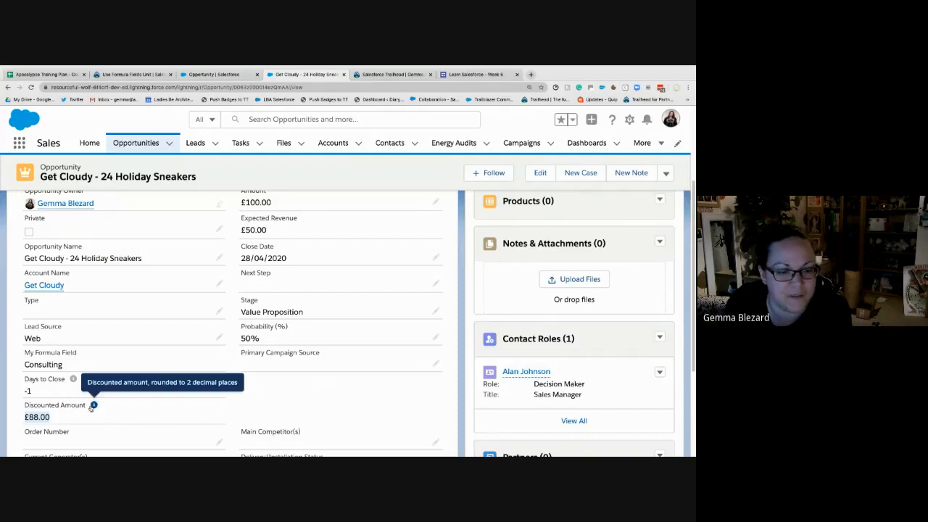
click(287, 402)
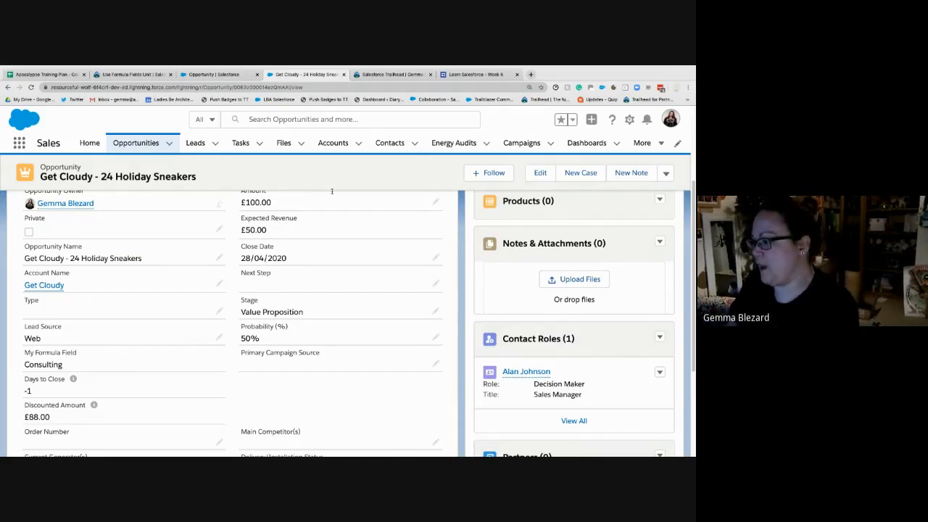
- Switch to the Trailhead Use Formula Fields unit and review the Discounted Amount and Big Opportunity? formula examples
click(201, 77)
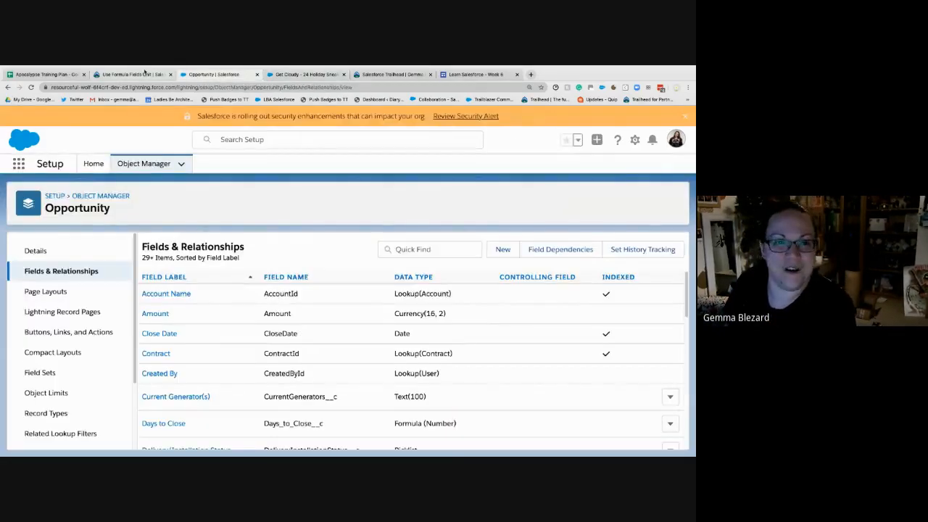
click(143, 74)
scroll(172, 237, down, 2)
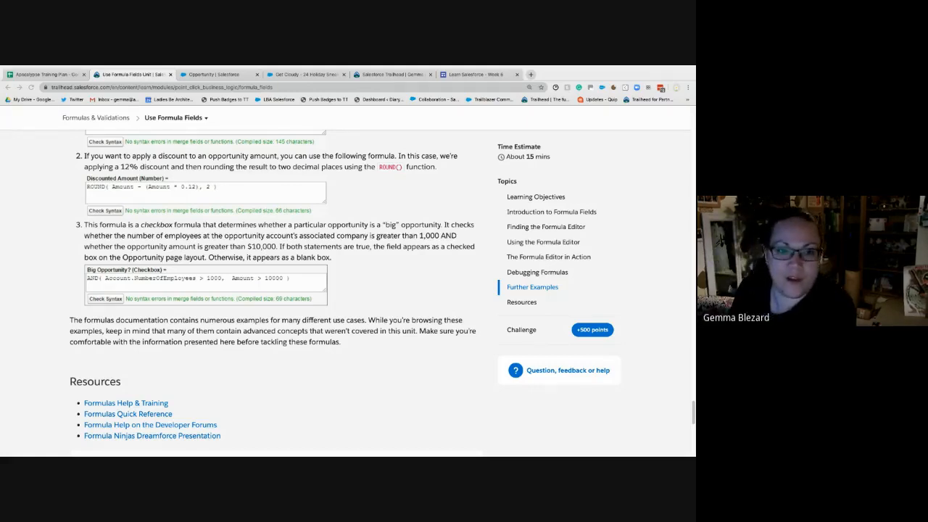
- Return to the Get Cloudy - 24 Holiday Sneakers opportunity, change its Amount to 1000 and save the record
click(297, 75)
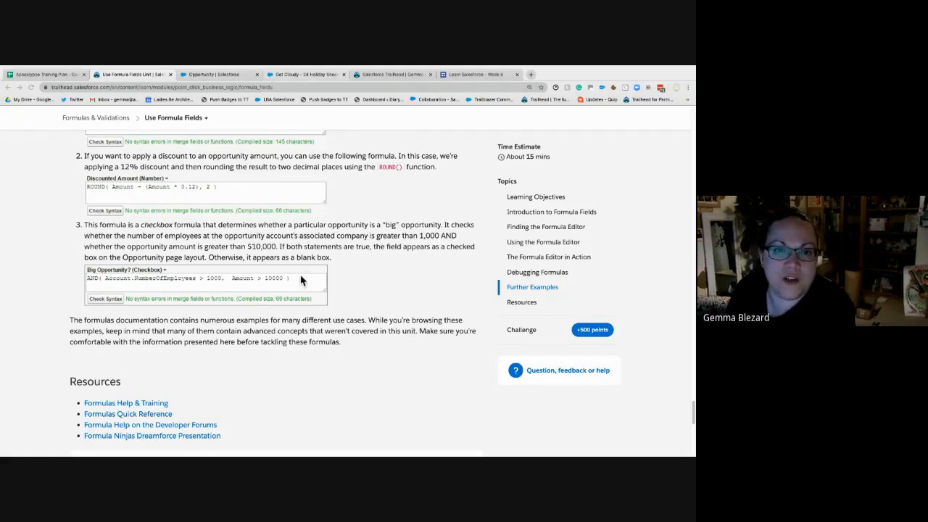
click(435, 203)
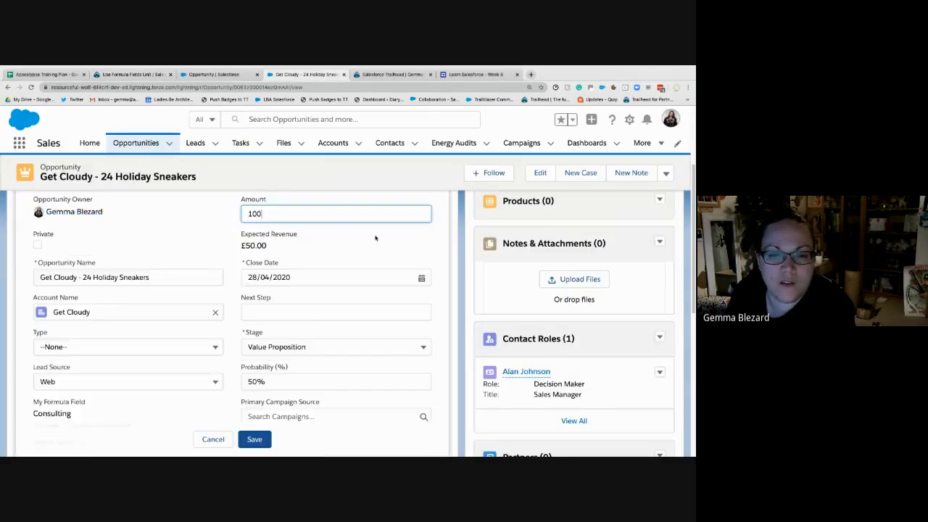
text(0)
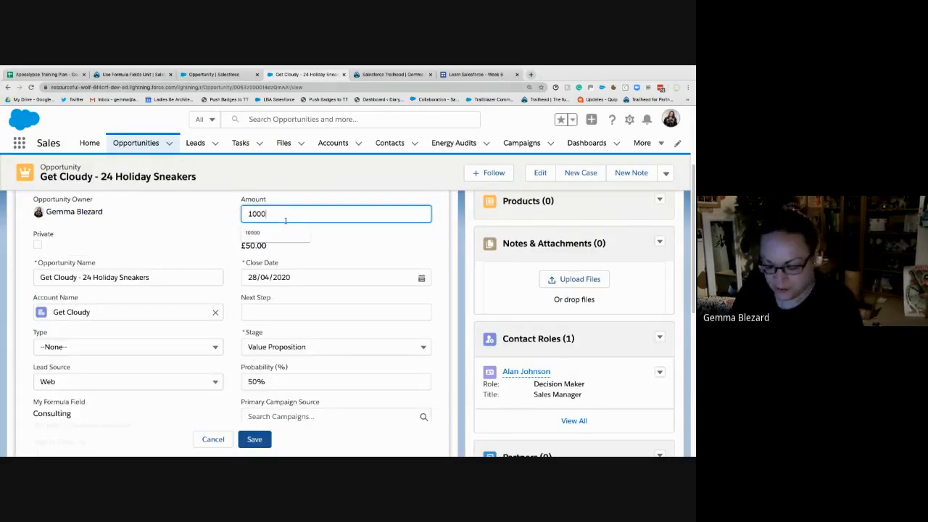
click(261, 442)
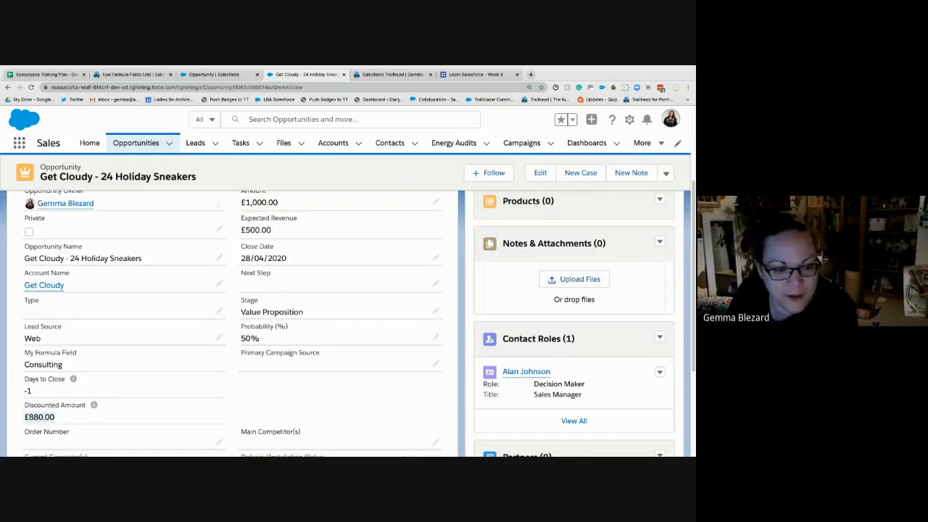
- Check the recalculated Discounted Amount value against the opportunity's new Amount
click(362, 428)
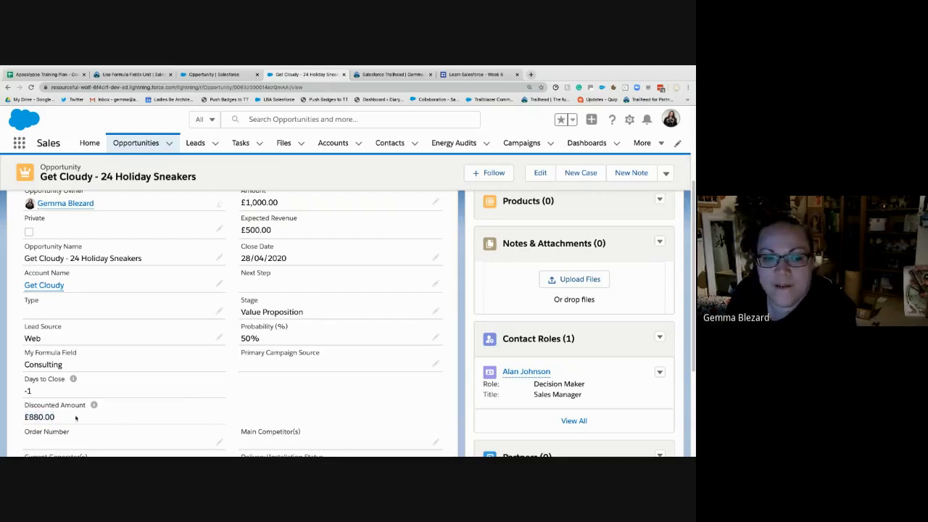
drag(58, 417, 25, 418)
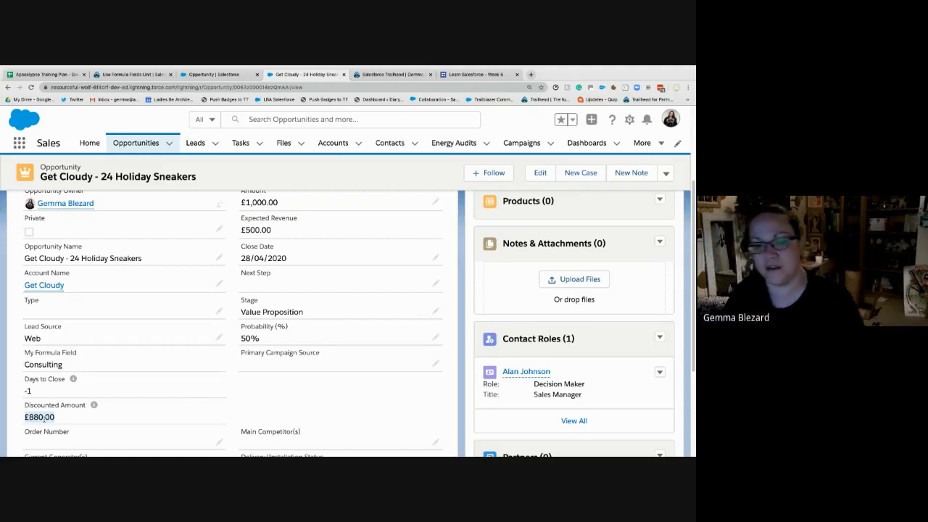
click(311, 403)
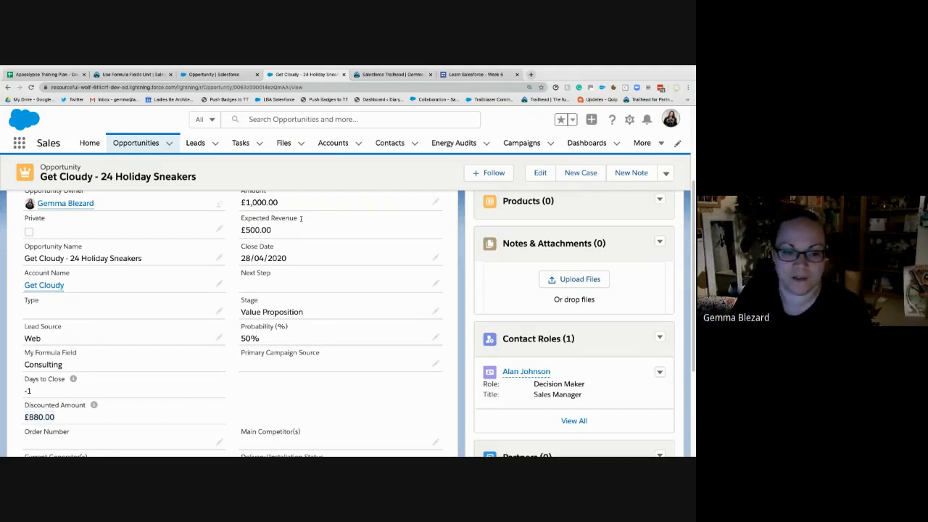
drag(40, 417, 22, 420)
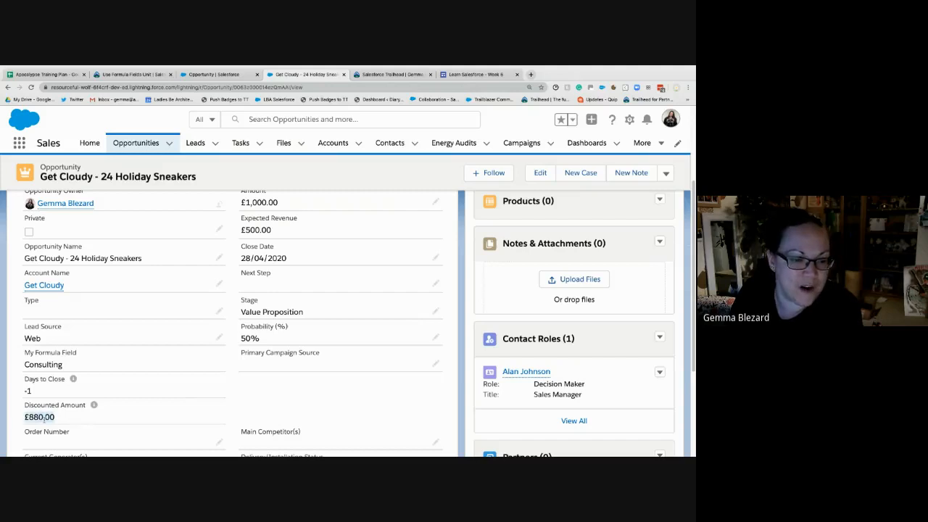
click(272, 420)
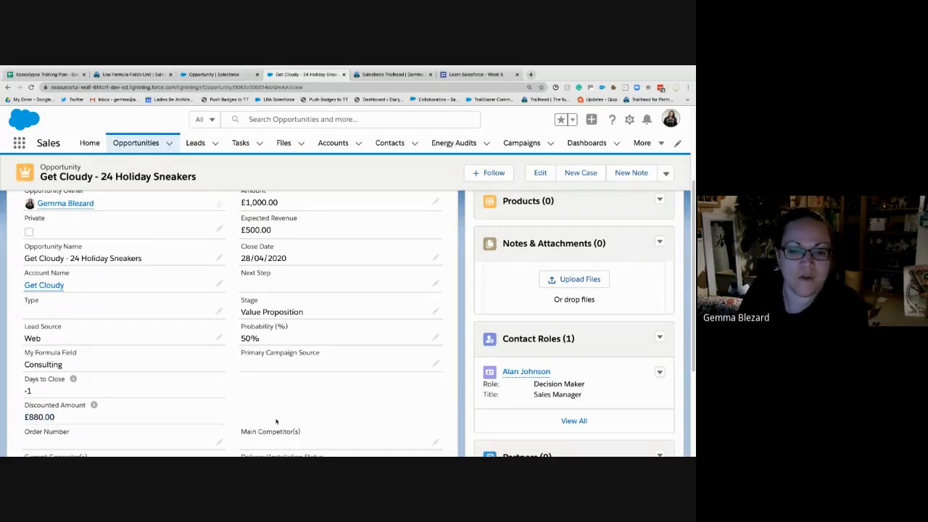
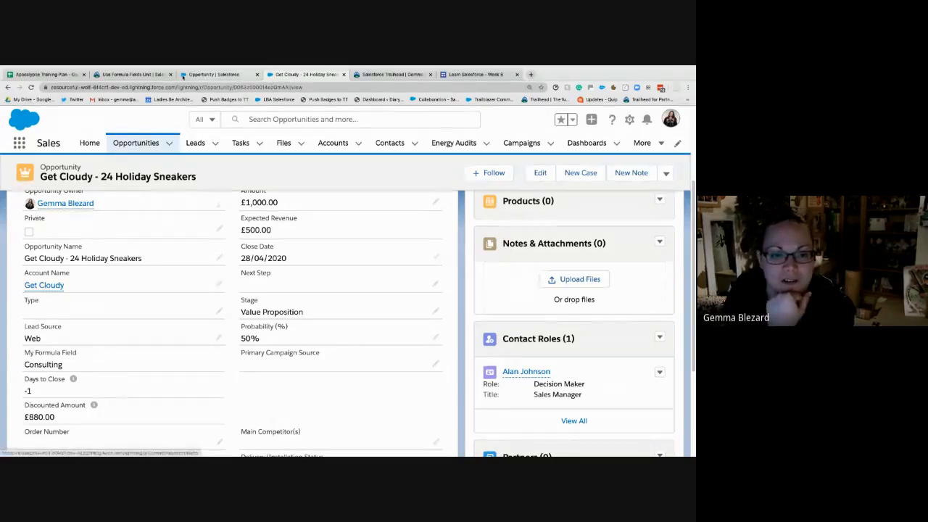
- Review the Big Opportunity? example in Trailhead, and start a new custom field of type Formula on the Opportunity object in Setup
click(157, 75)
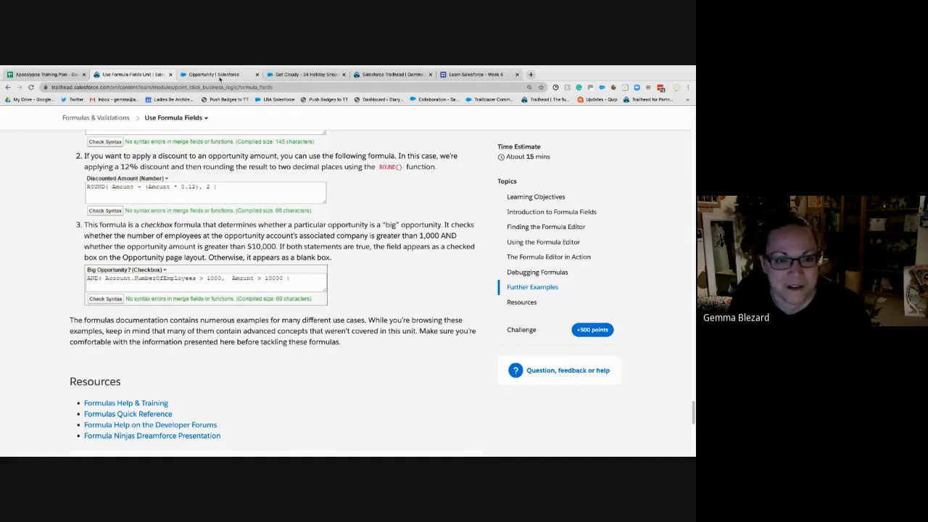
click(220, 75)
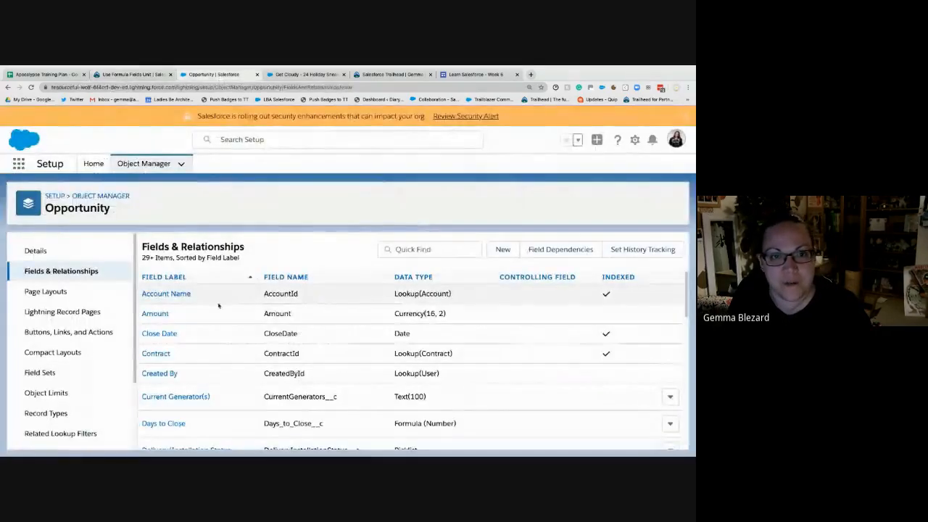
click(503, 250)
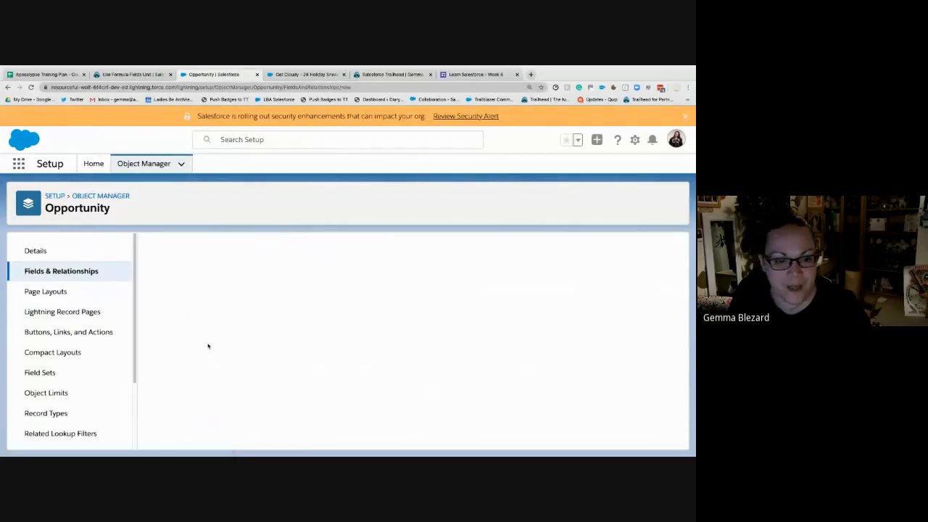
scroll(208, 346, down, 1)
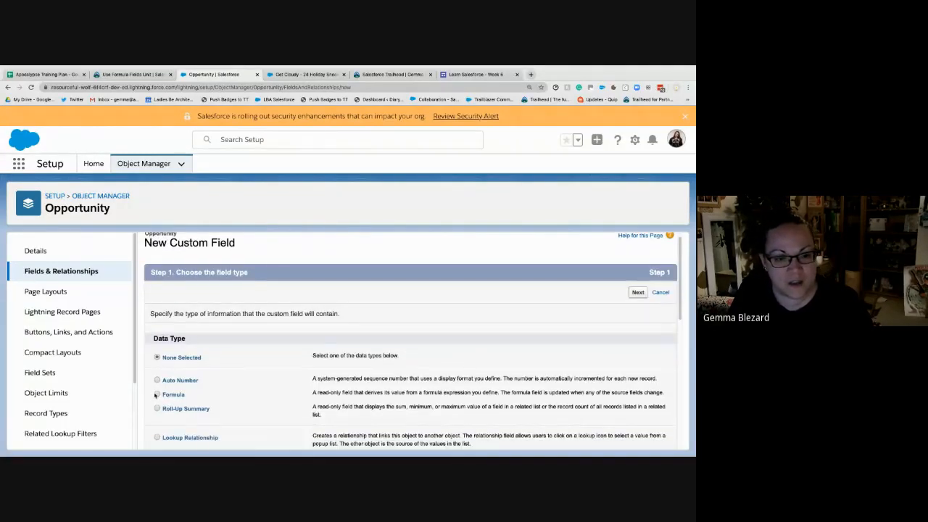
click(157, 394)
click(638, 292)
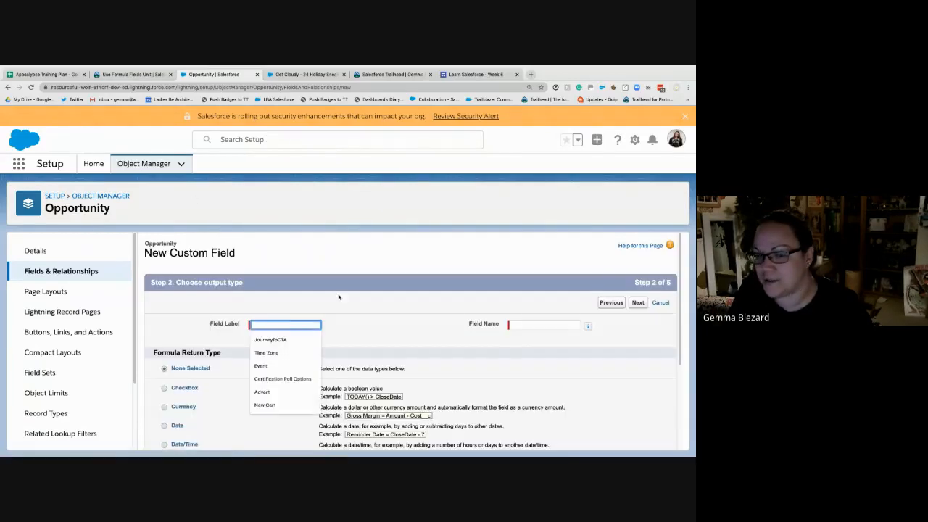
- Label the new formula field "Big Opportunity?" and let the field name fill in from the label
text(Big)
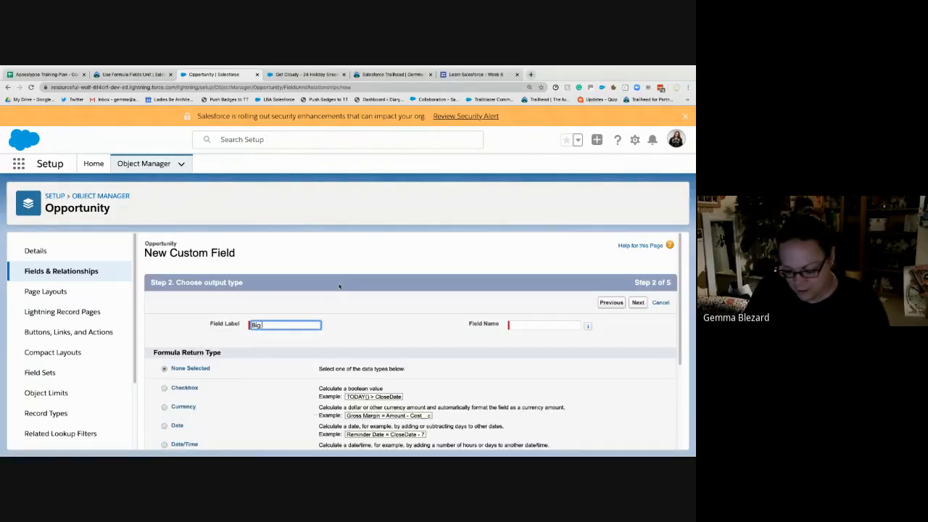
text( Opportunity)
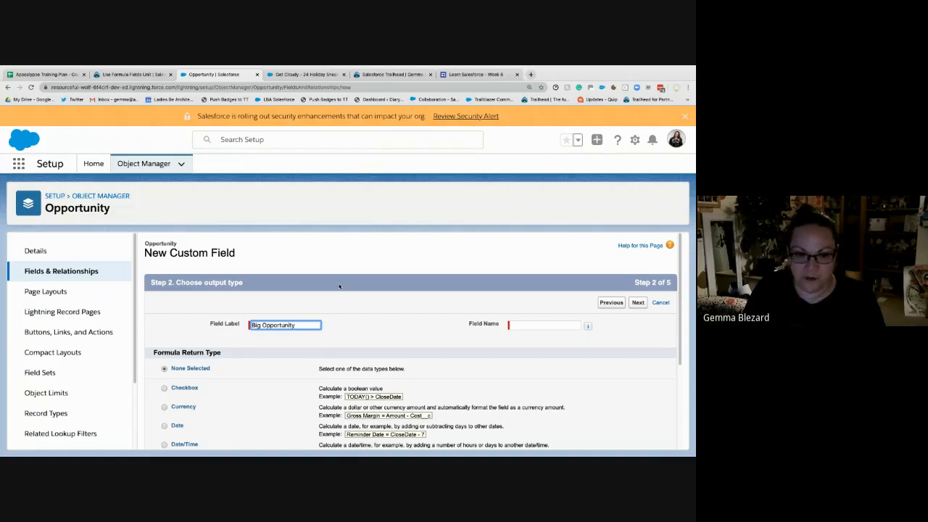
text(?)
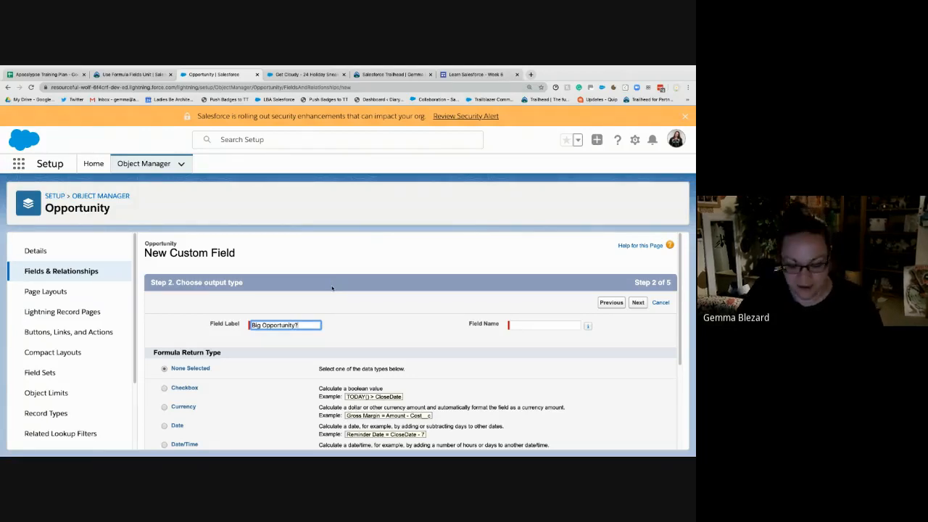
click(363, 311)
scroll(377, 345, down, 1)
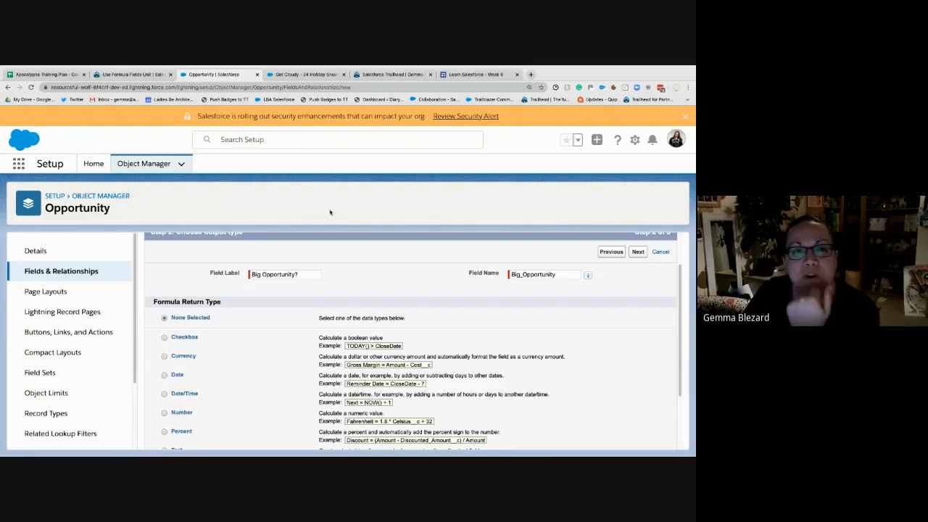
- Check the Trailhead example's field type, then set the formula return type to Checkbox and continue to the formula editor
click(130, 74)
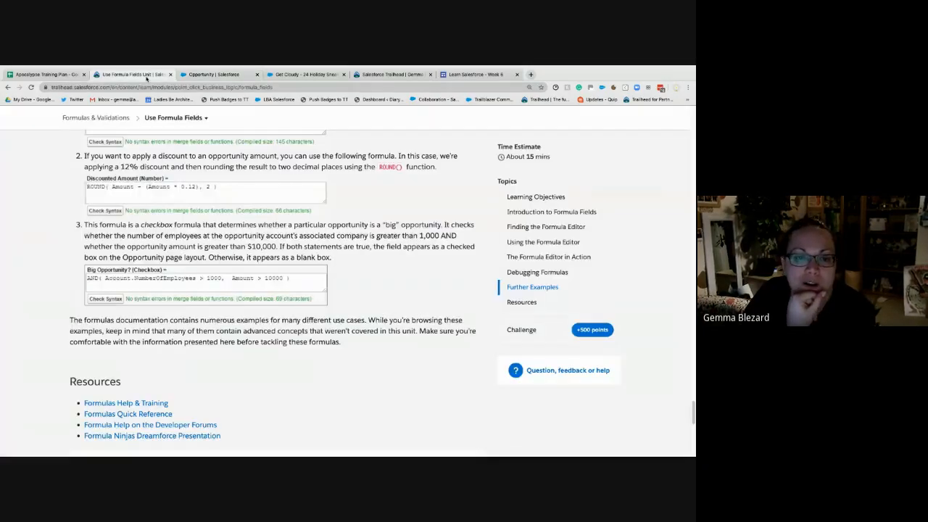
click(213, 75)
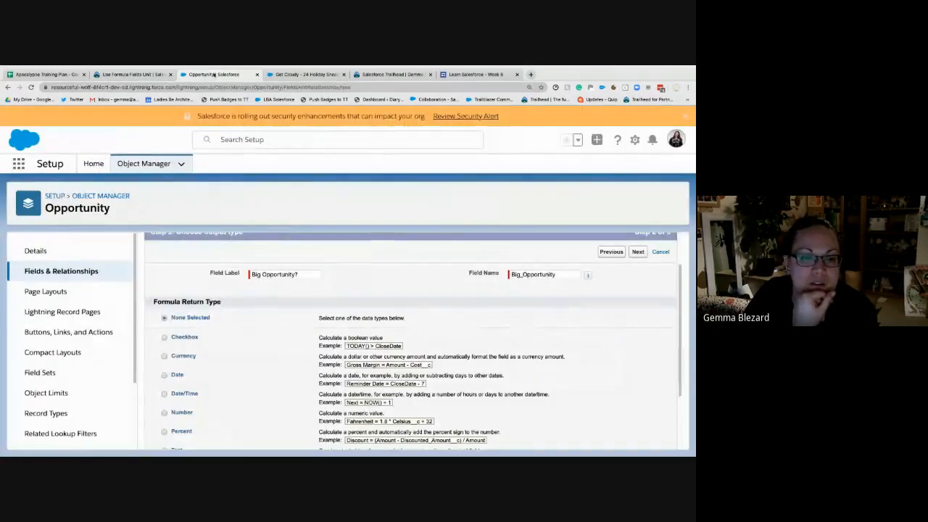
click(164, 337)
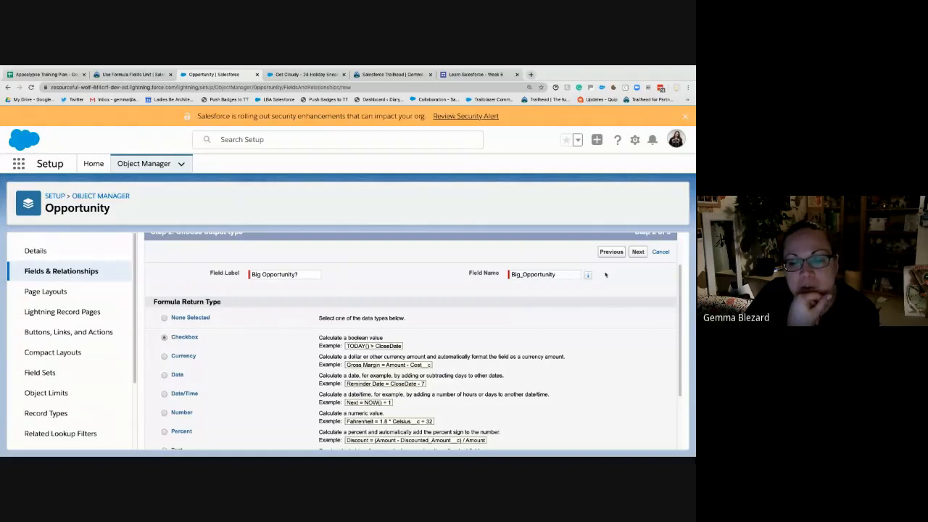
click(638, 251)
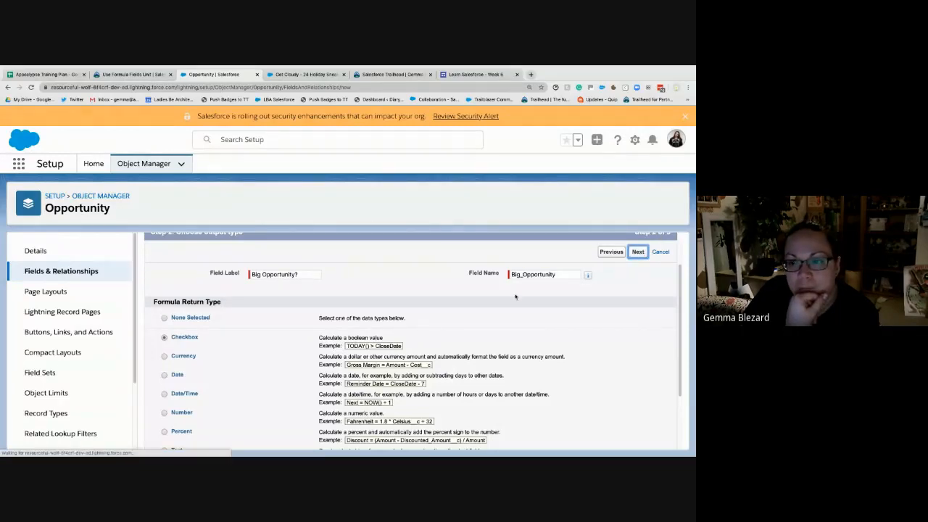
scroll(286, 310, down, 3)
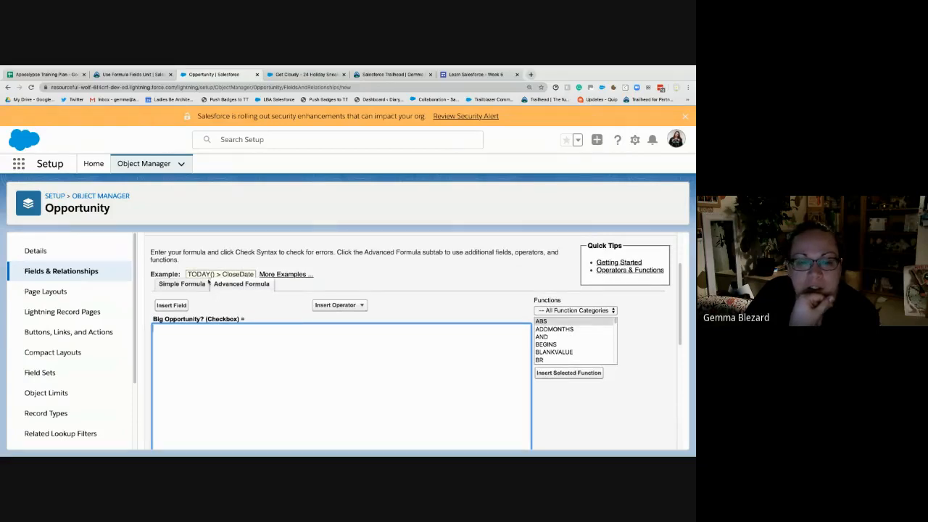
- Insert the related account's Employees field, Account.NumberOfEmployees, into the Big Opportunity? formula
click(172, 305)
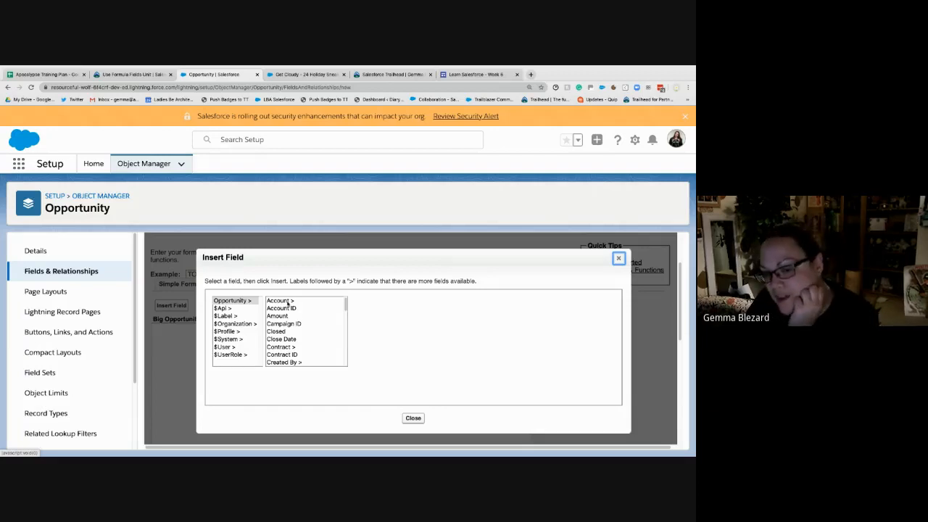
click(289, 301)
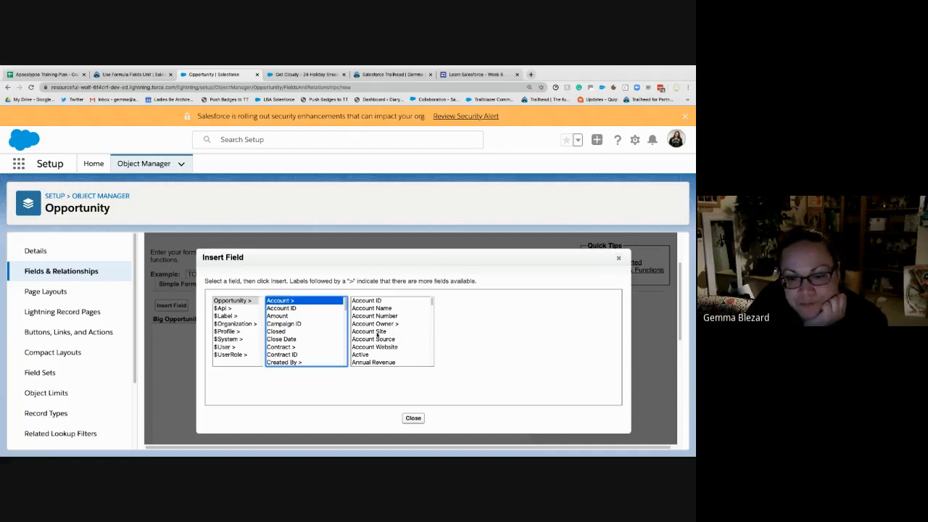
scroll(387, 333, down, 5)
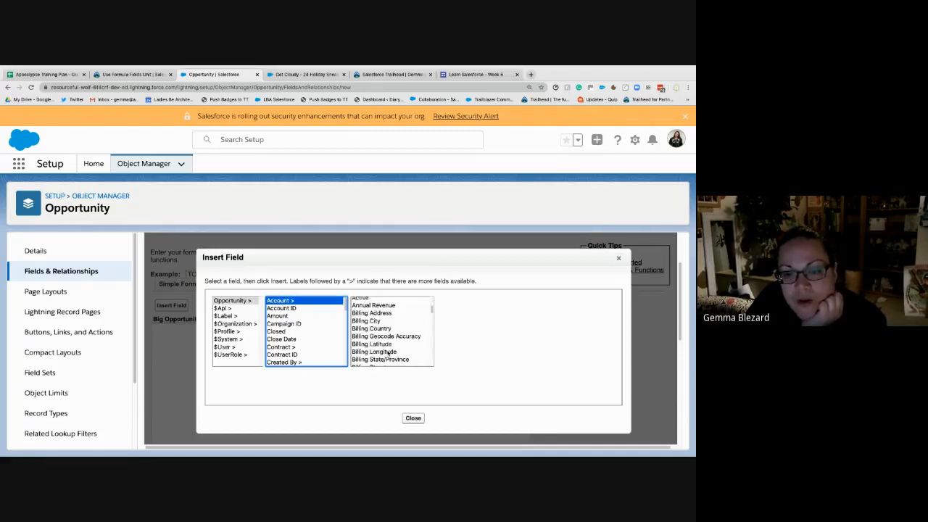
scroll(388, 353, down, 3)
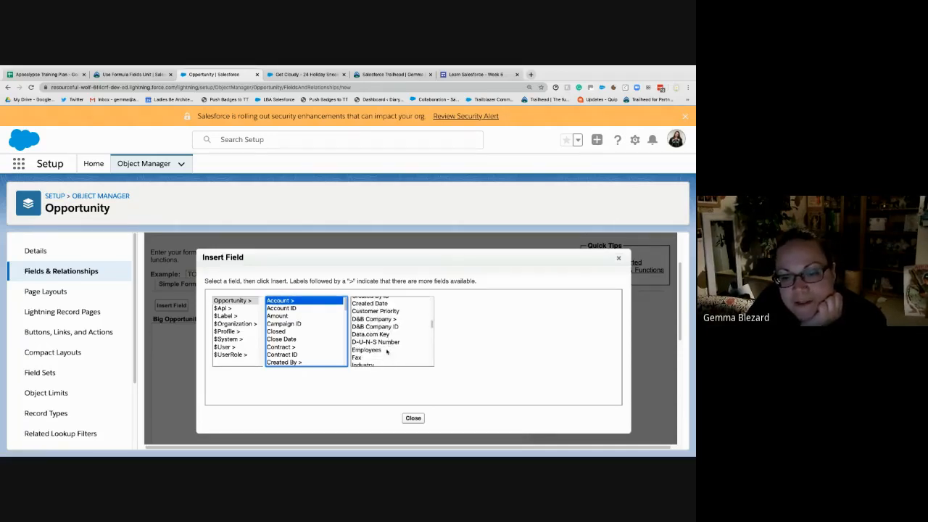
click(387, 350)
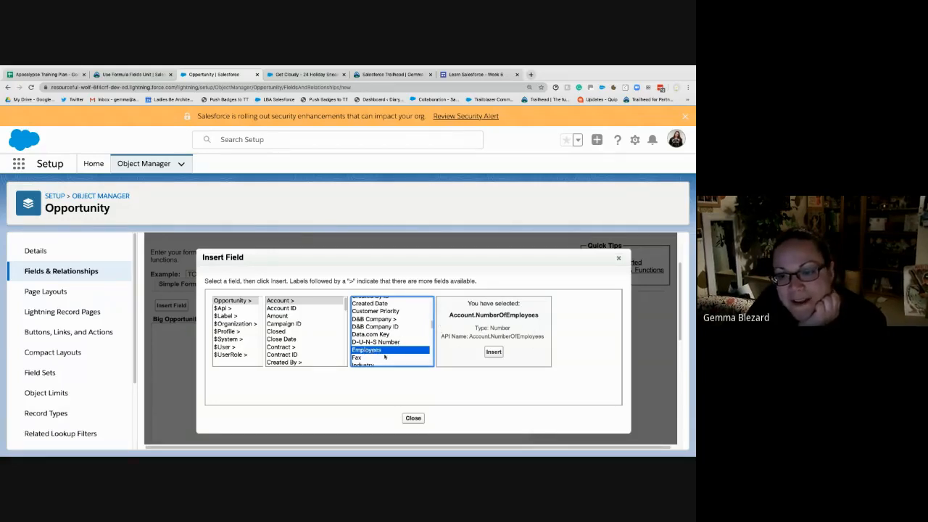
click(493, 352)
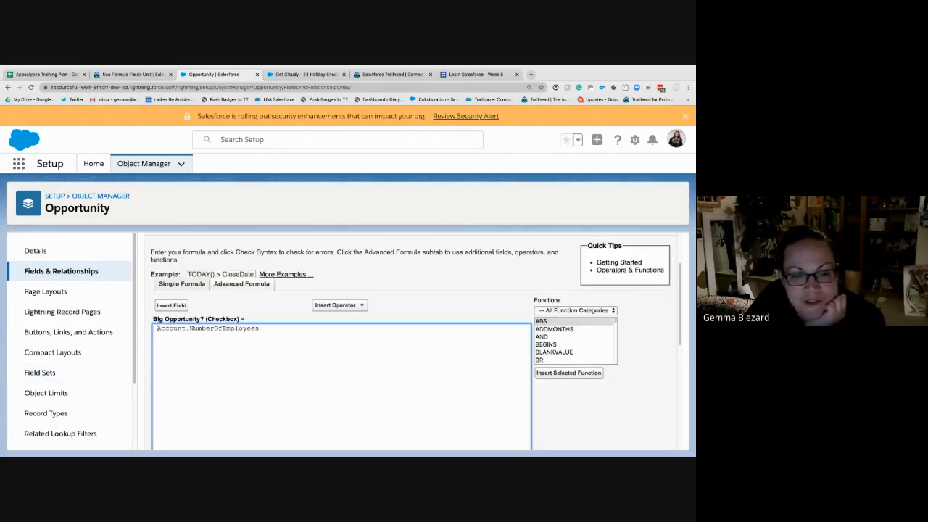
drag(158, 328, 186, 328)
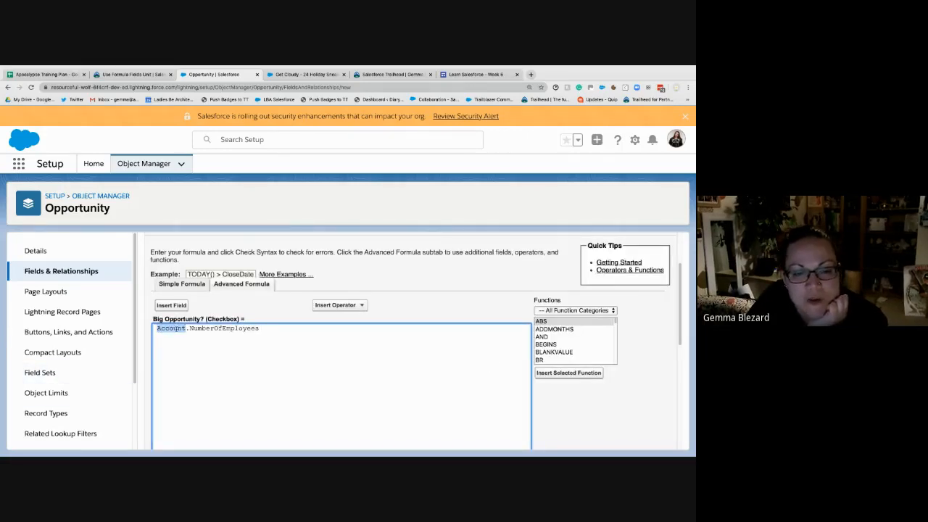
- Insert the opportunity's Amount field on a new line below Account.NumberOfEmployees in the formula
click(248, 333)
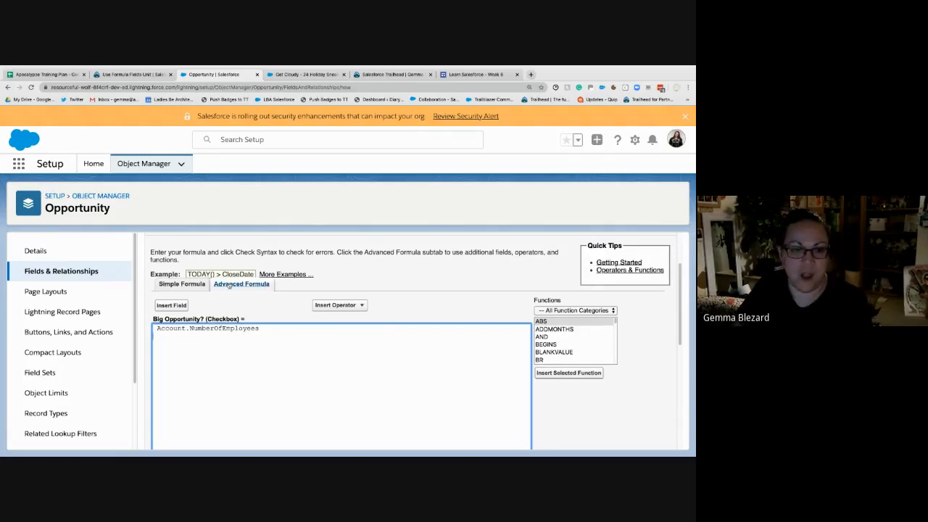
click(177, 306)
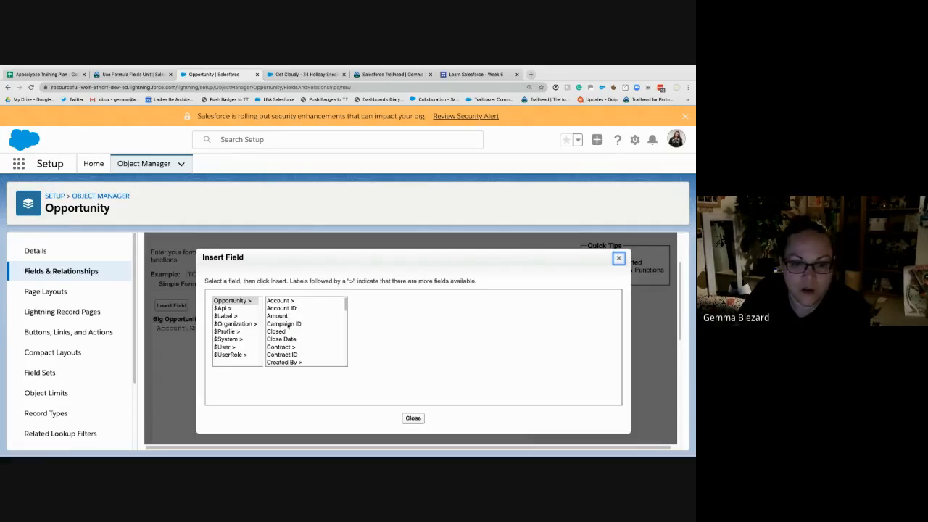
click(279, 316)
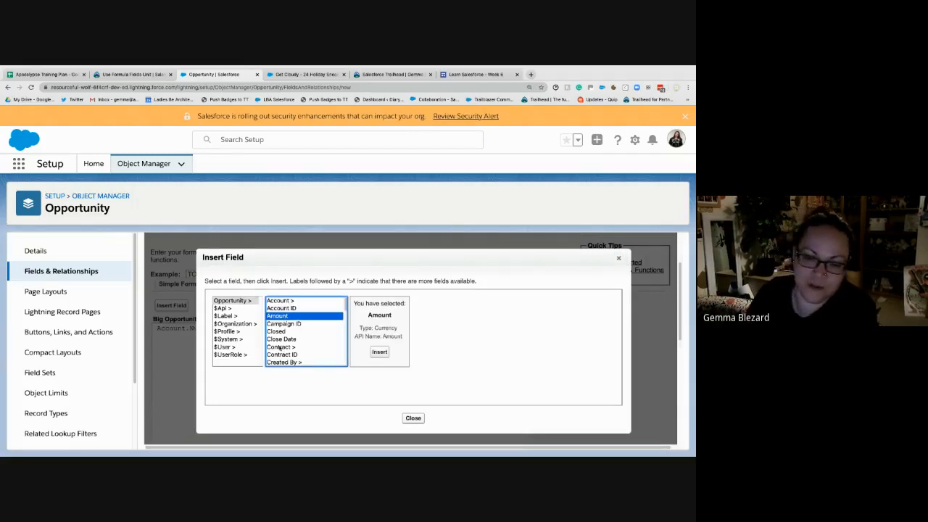
click(379, 352)
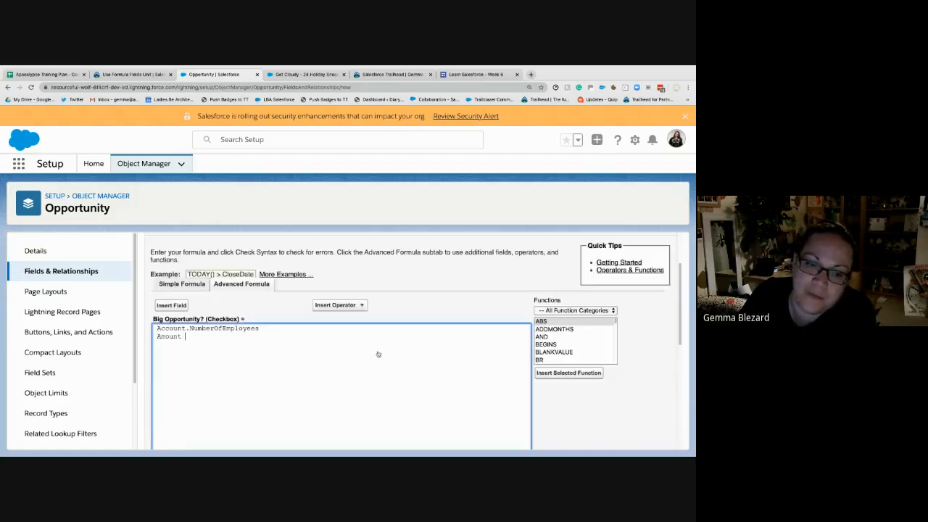
- Consult the Trailhead example's thresholds and complete the formula's first line as Account.NumberOfEmployees > 1000
click(267, 329)
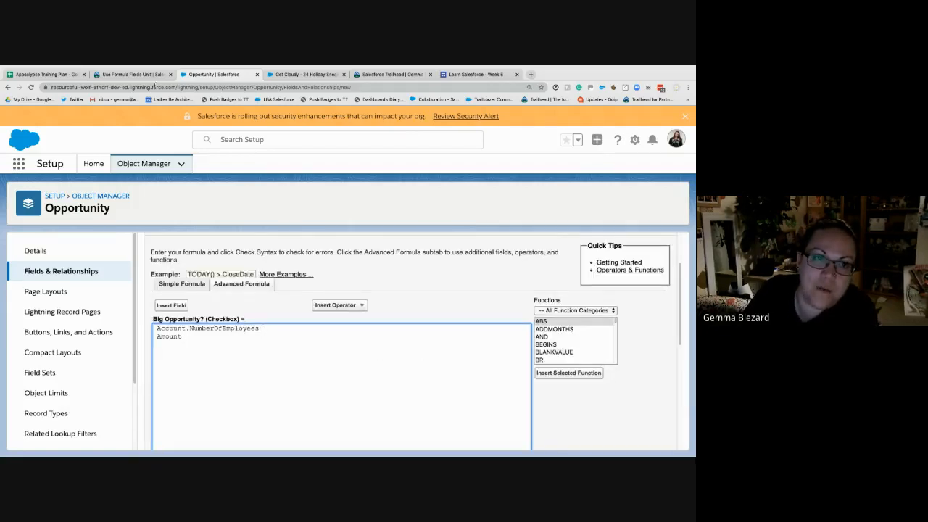
click(130, 75)
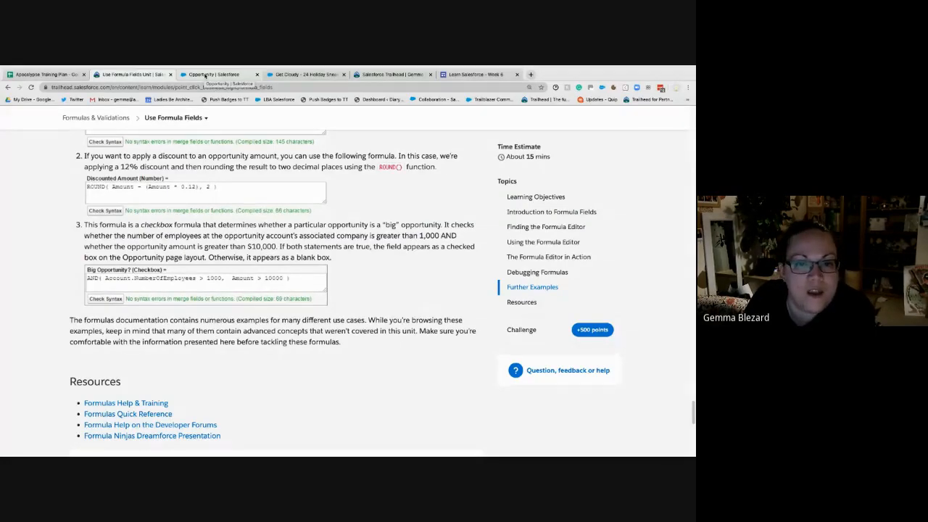
click(205, 74)
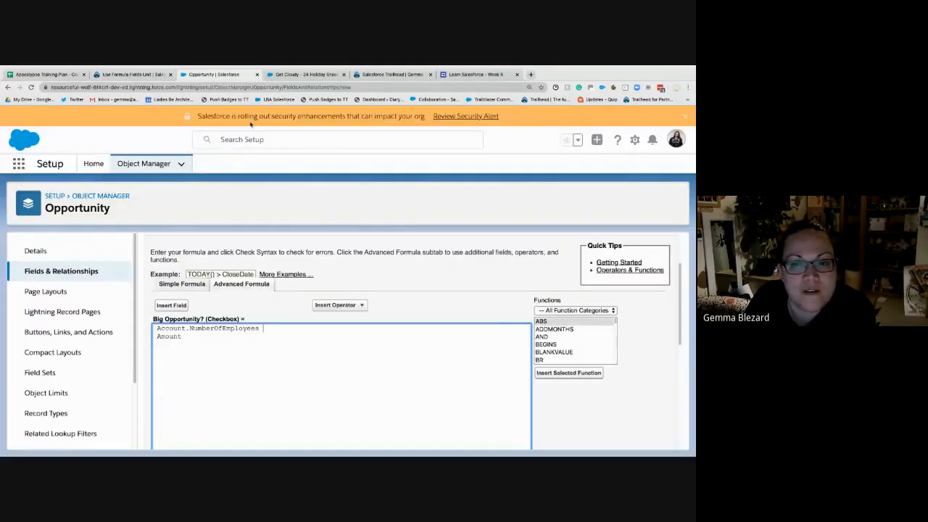
text(> )
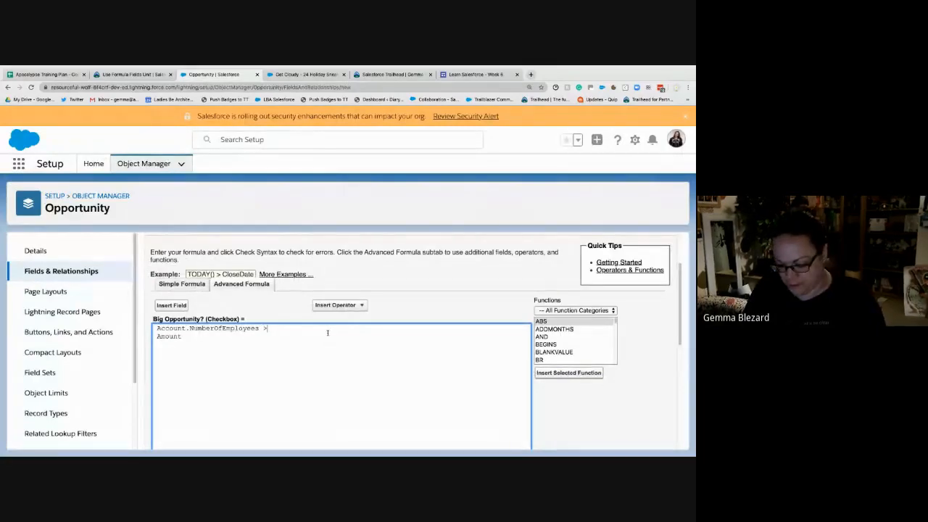
text(1000)
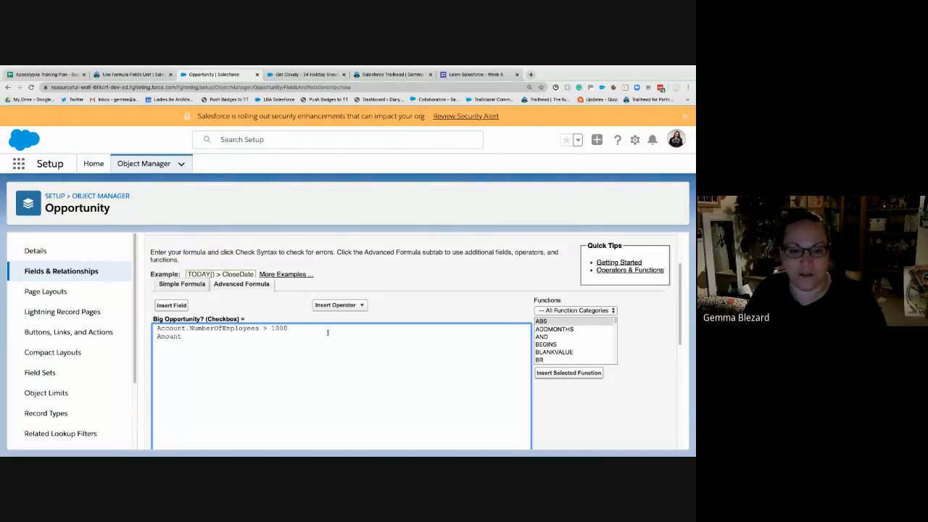
- Complete the formula's second line as Amount >=10000 and check the formula's syntax
click(203, 339)
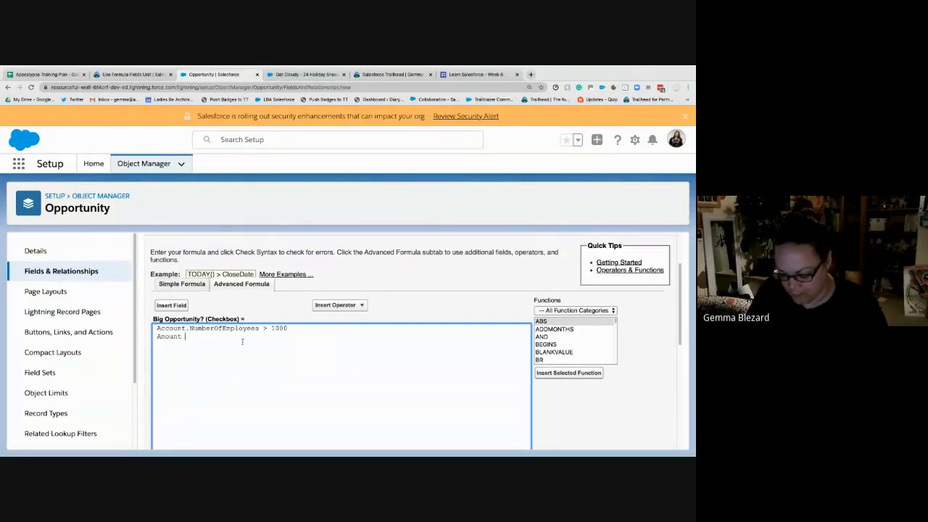
text(>10000)
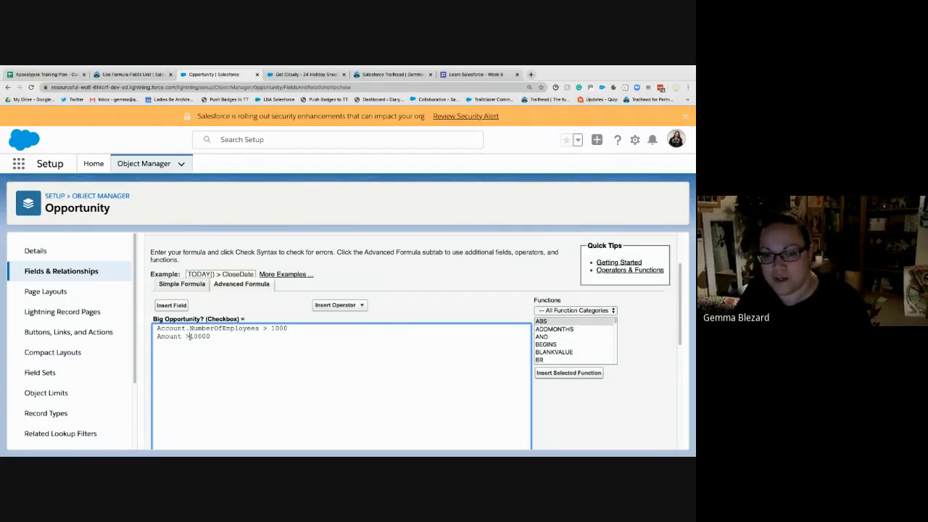
text(=)
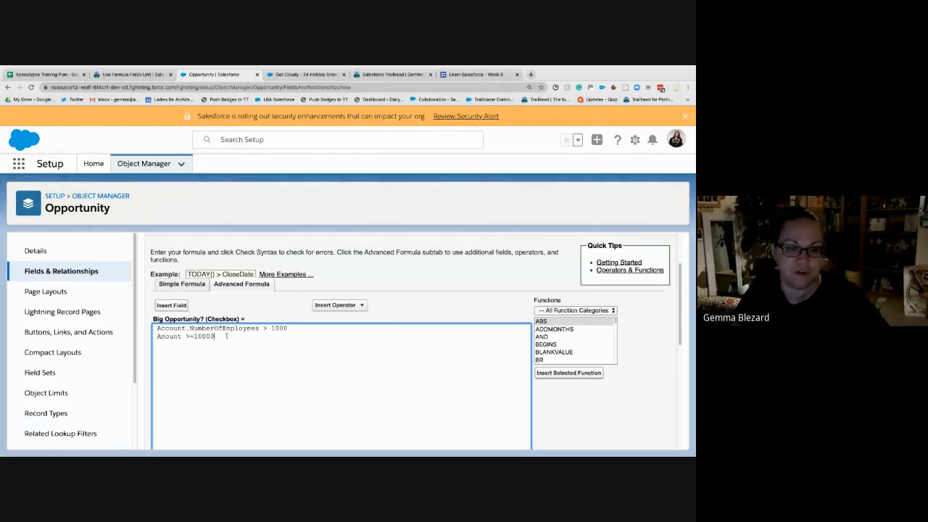
scroll(196, 372, down, 3)
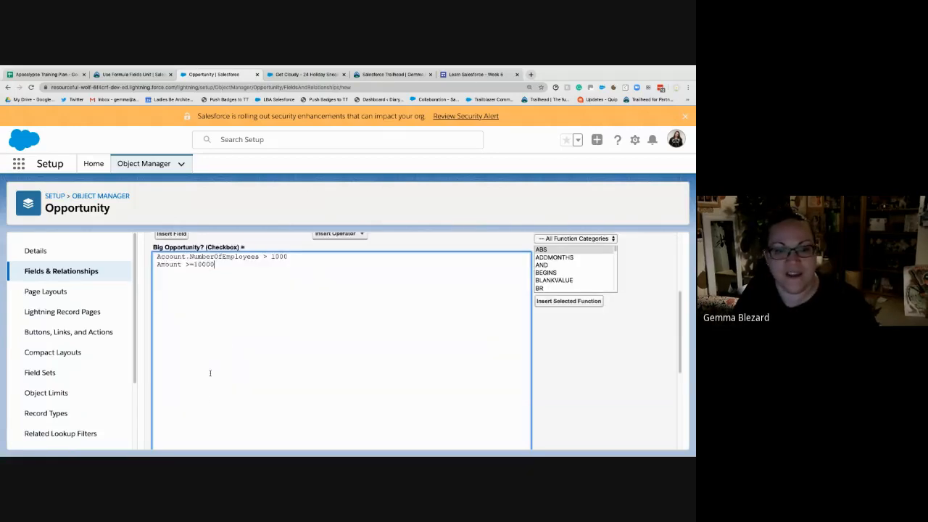
click(167, 398)
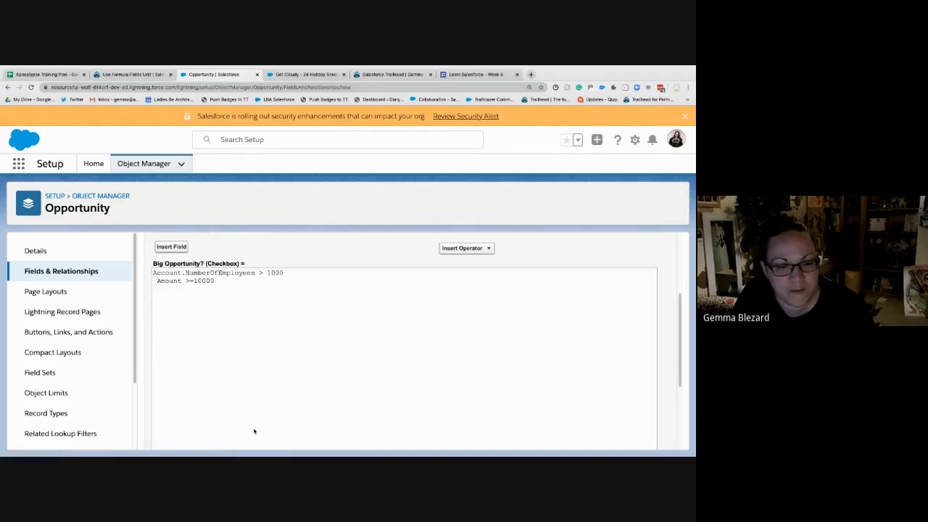
- Remove the stray space in front of Amount on the second line of the Big Opportunity? formula
scroll(251, 427, down, 3)
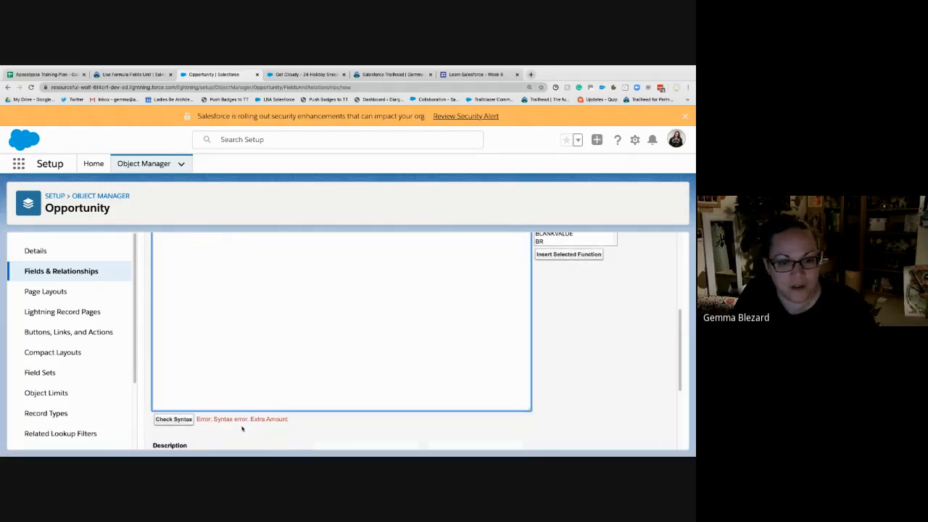
scroll(282, 427, up, 2)
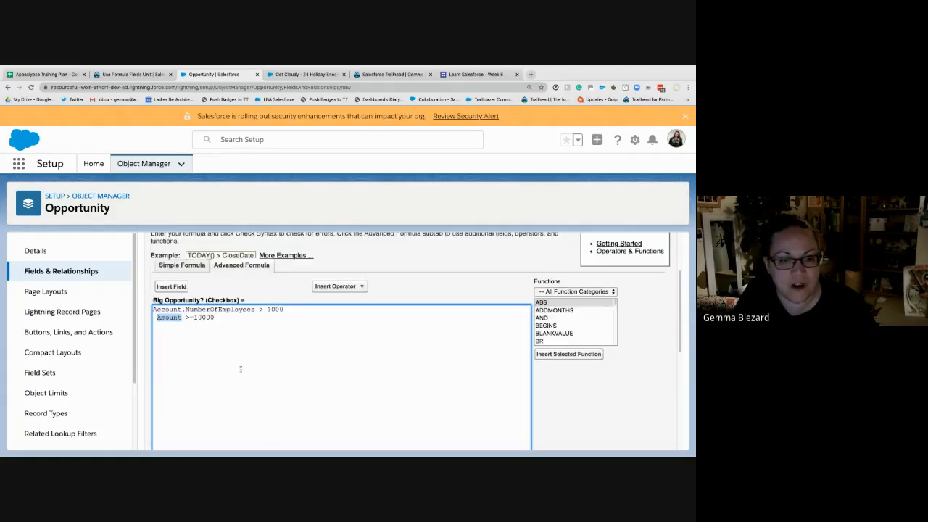
click(156, 318)
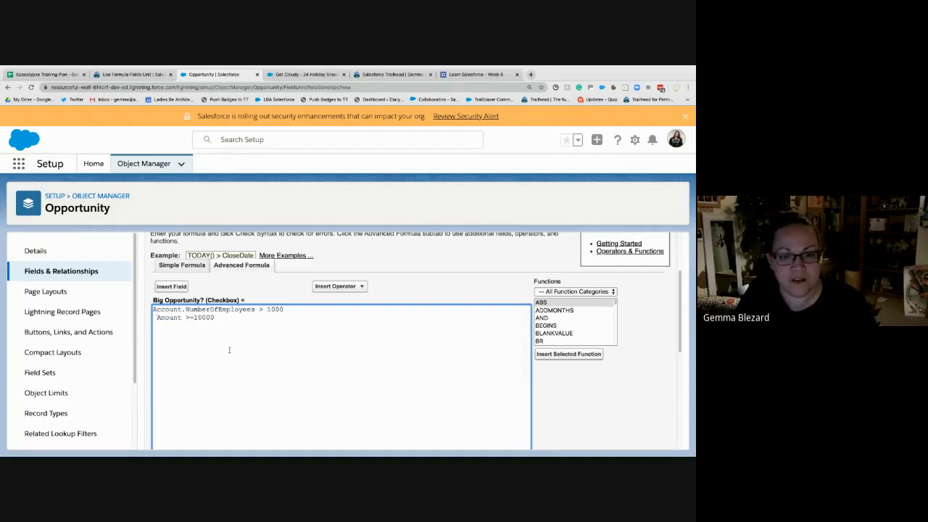
key(BackSpace)
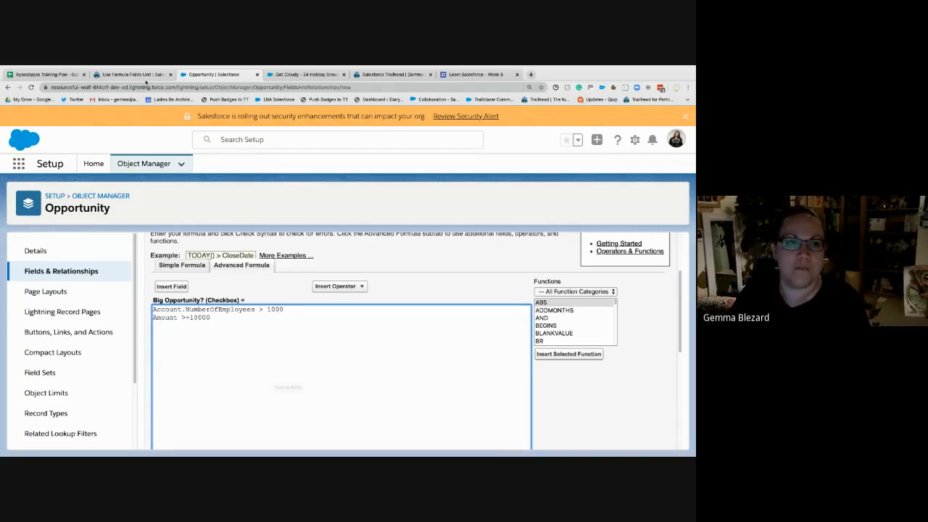
- Consult the Trailhead example, join the formula's two conditions with && on its own line, and check the syntax
click(131, 73)
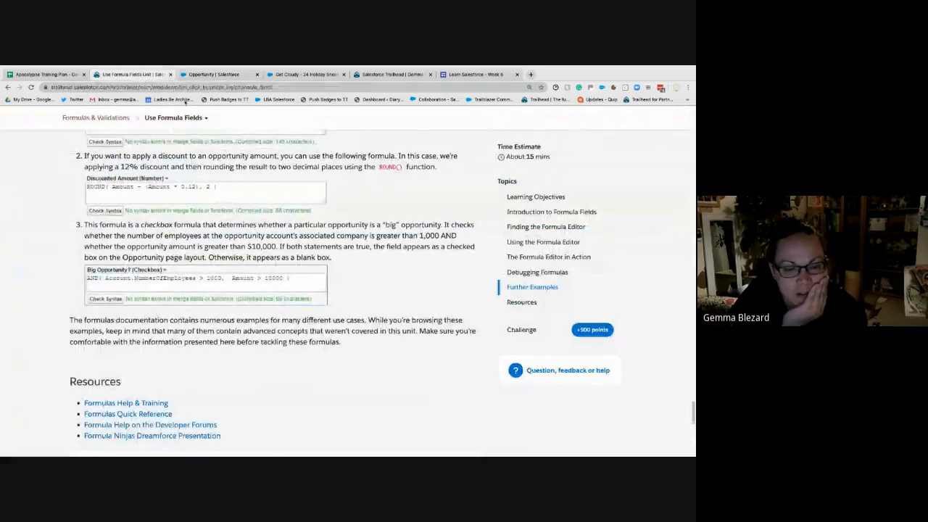
click(207, 75)
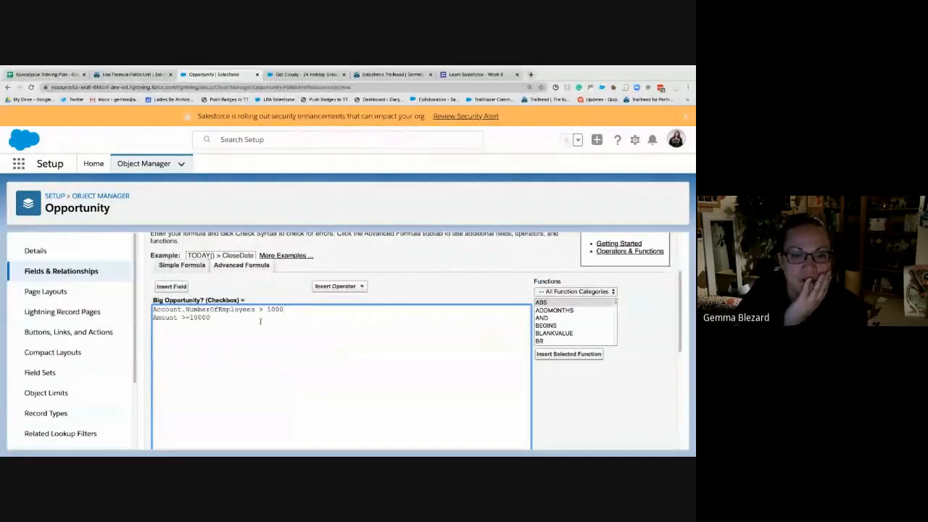
key(Return)
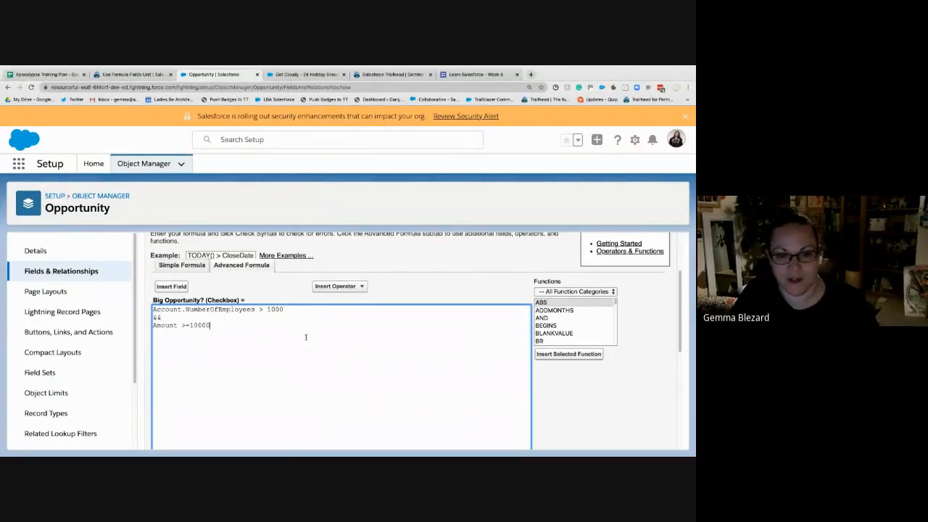
scroll(290, 348, down, 5)
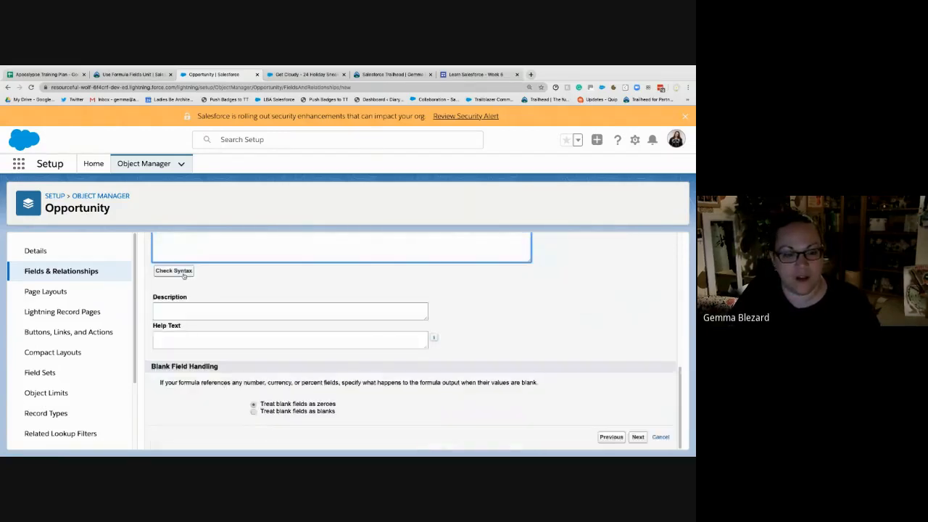
click(177, 272)
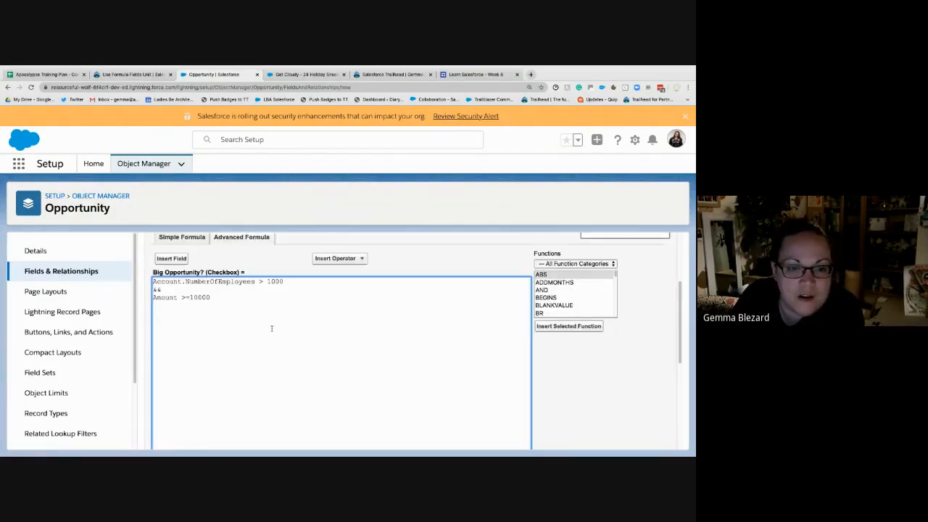
scroll(272, 328, up, 1)
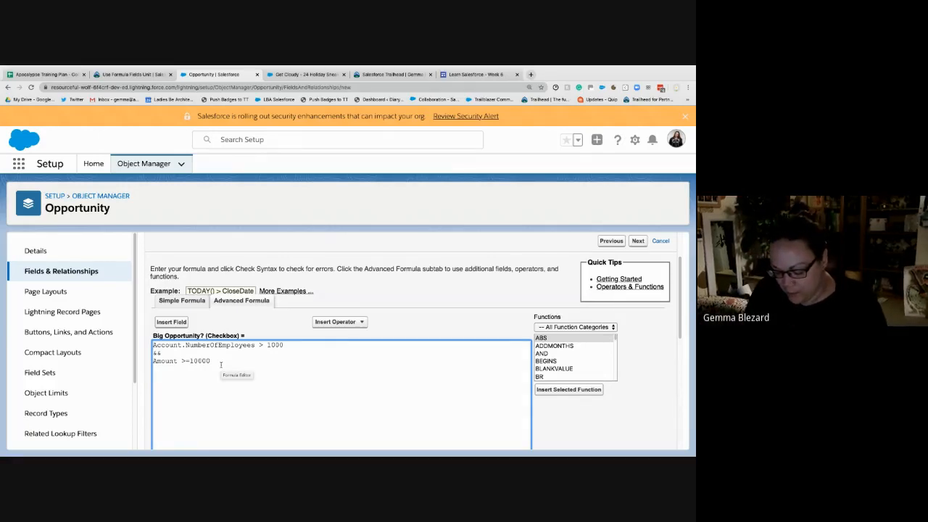
text(*)
key(BackSpace)
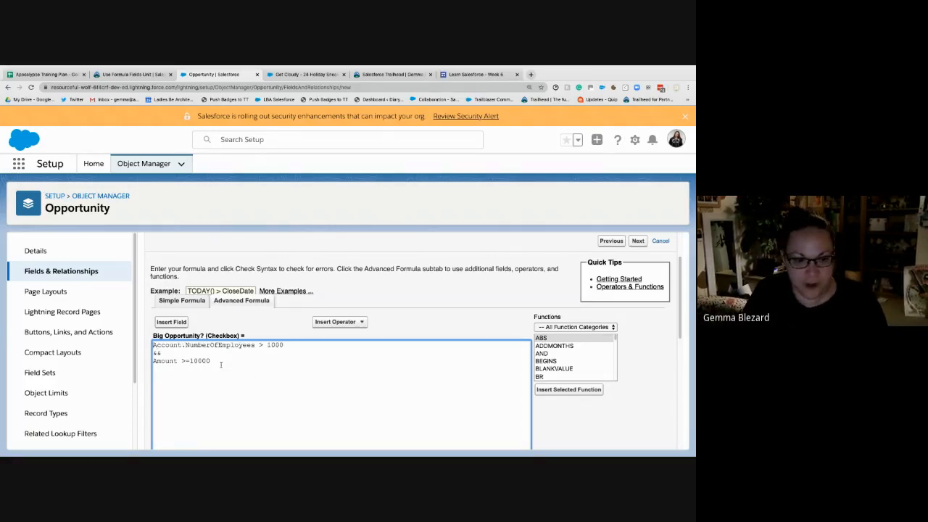
text(*/)
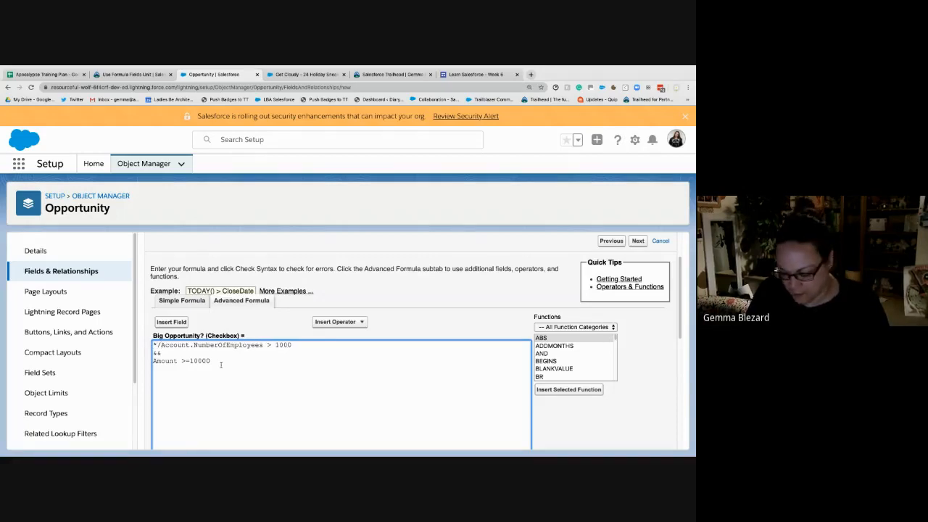
key(Down)
key(Down)
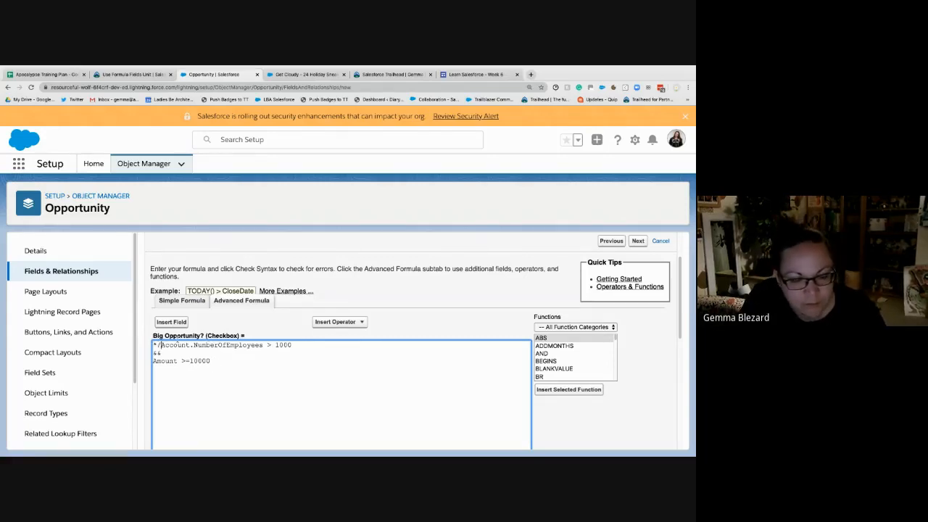
key(BackSpace)
key(BackSpace)
text(/*)
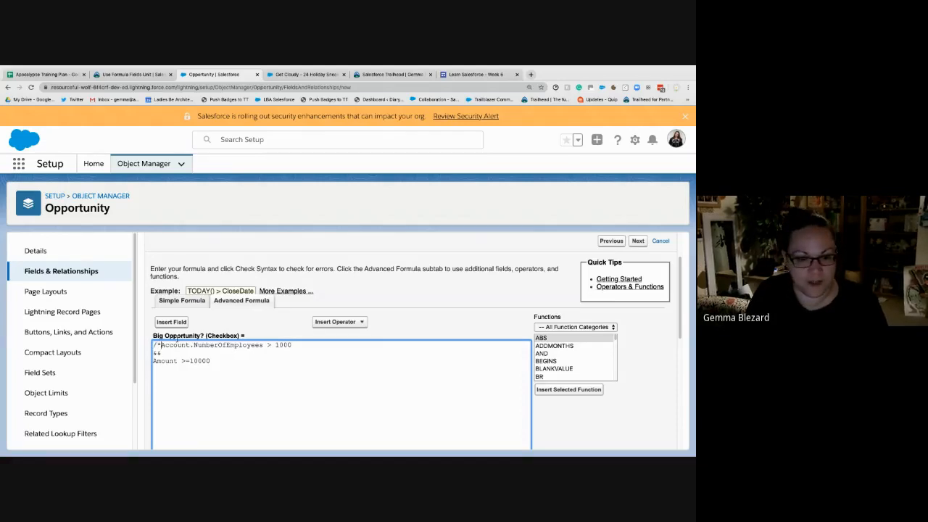
key(BackSpace)
key(BackSpace)
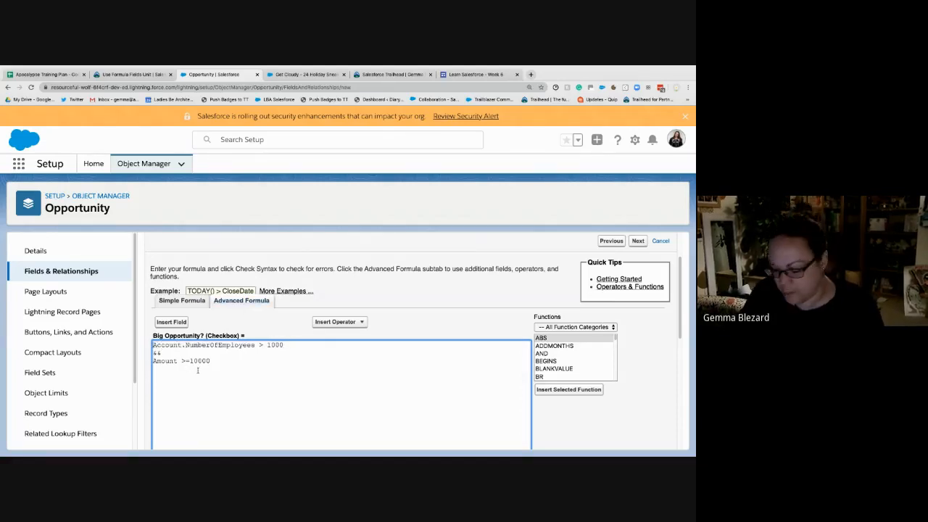
- Try to comment out the whole formula with */ before Account.NumberOfEmployees and /* after 10000, and check the syntax
text(*/)
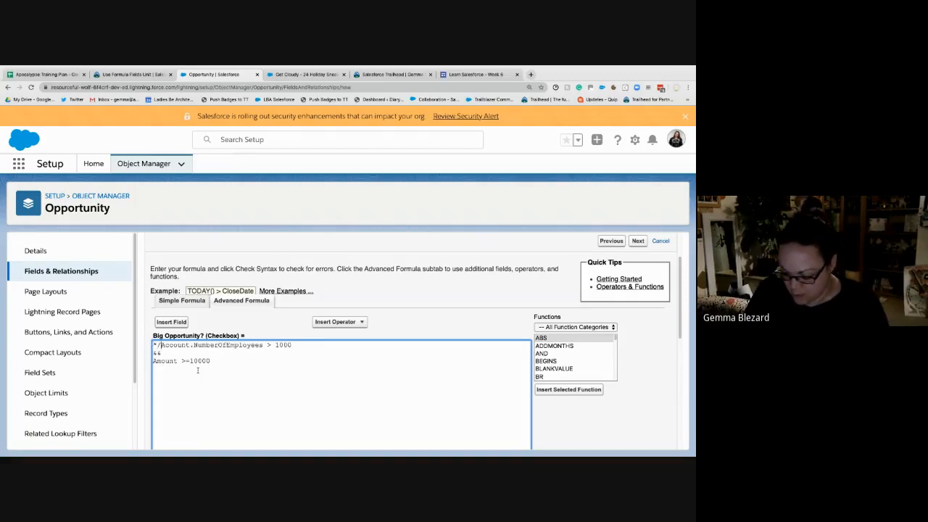
click(234, 359)
text(/)
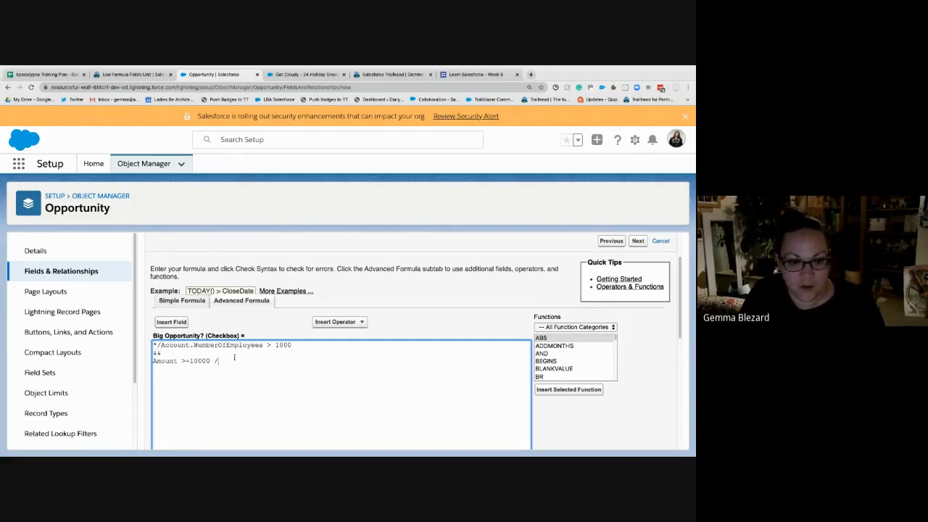
text(*)
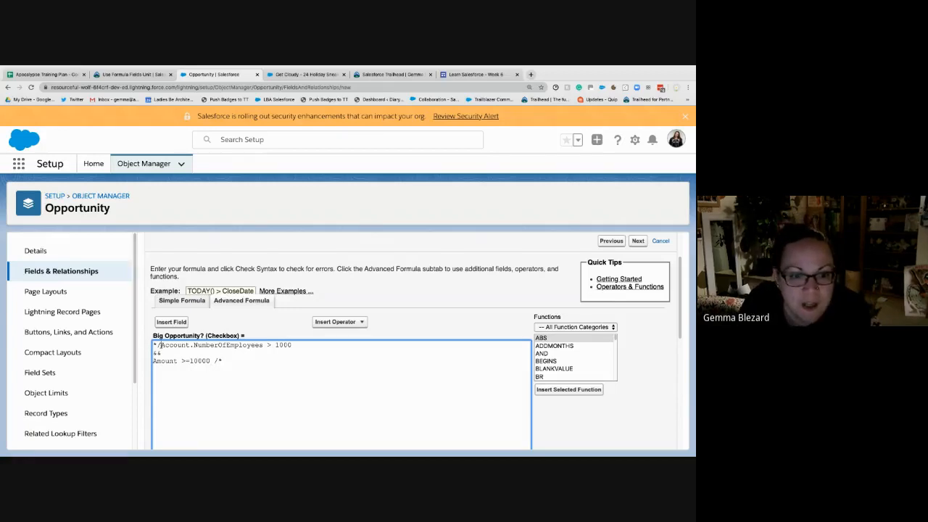
drag(162, 346, 155, 345)
drag(222, 360, 213, 361)
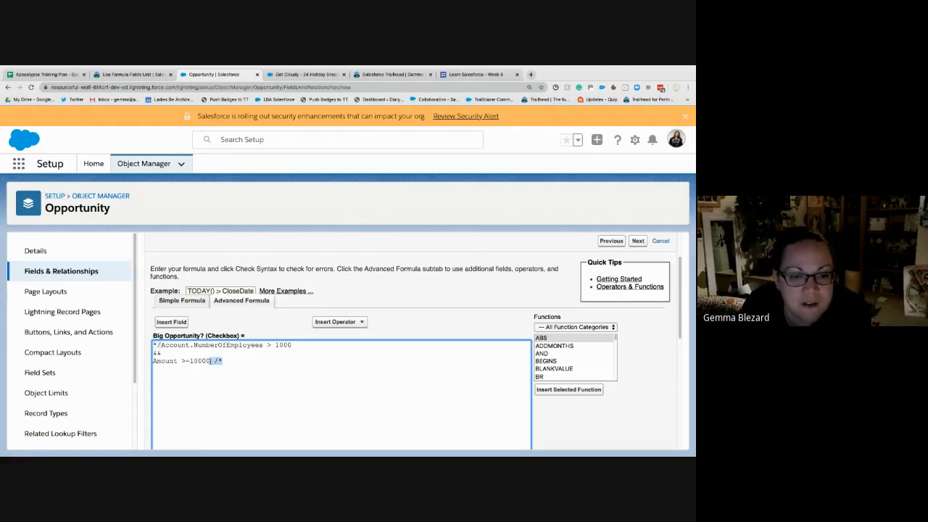
scroll(253, 390, down, 1)
scroll(253, 390, down, 3)
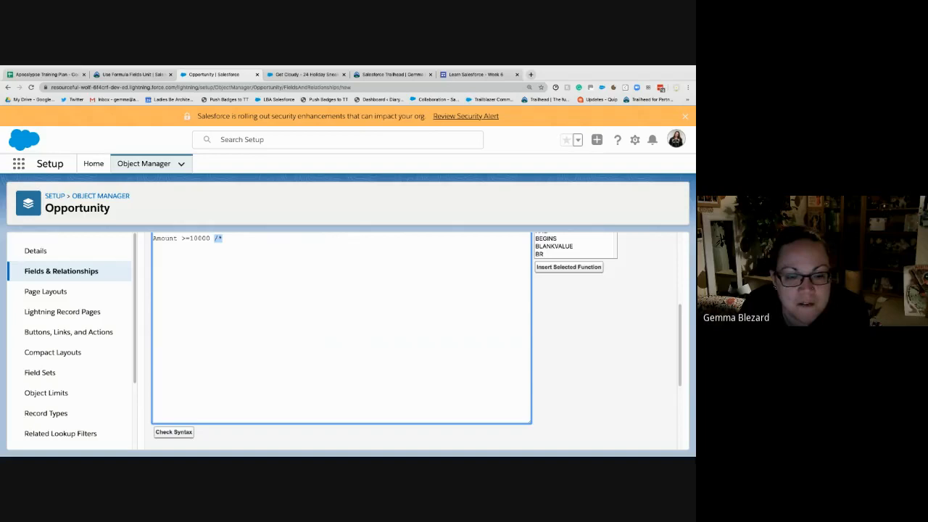
click(171, 435)
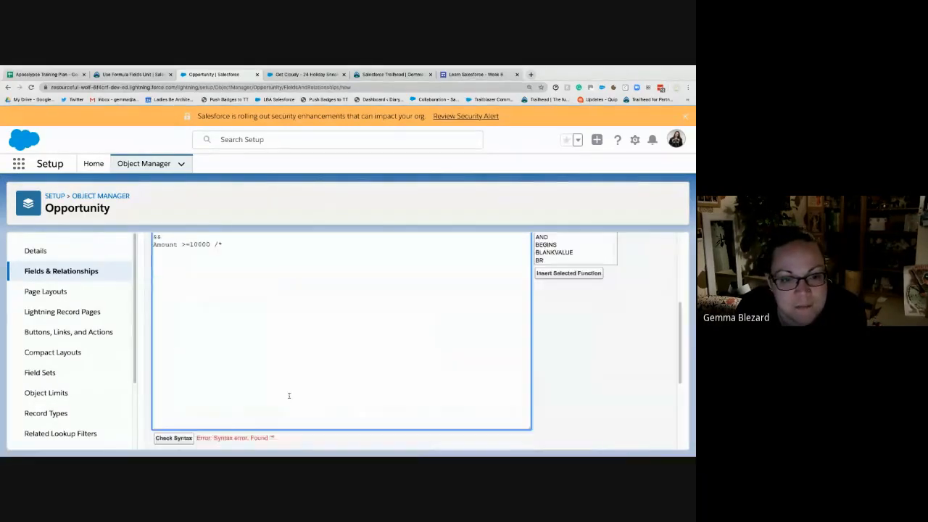
- Correct the comment markers to /* at the formula's start and */ at its end, and check the syntax
key(BackSpace)
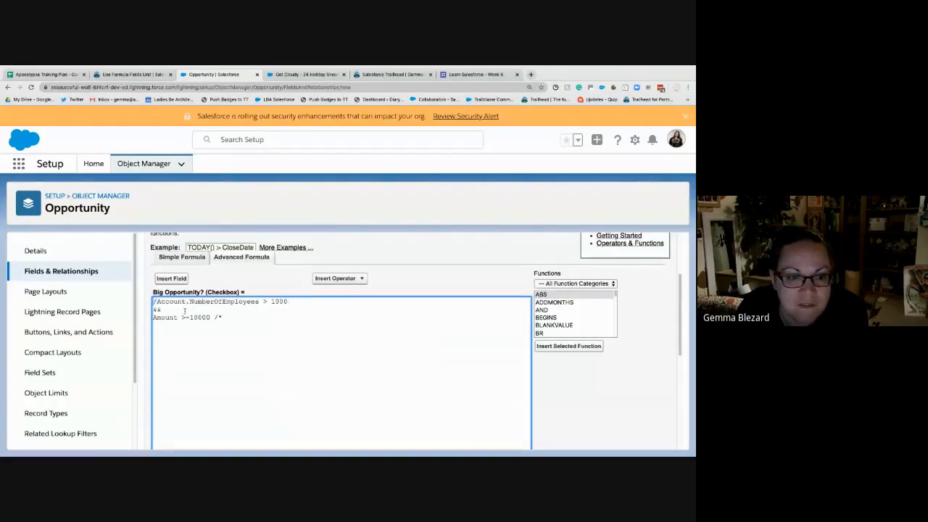
text(*)
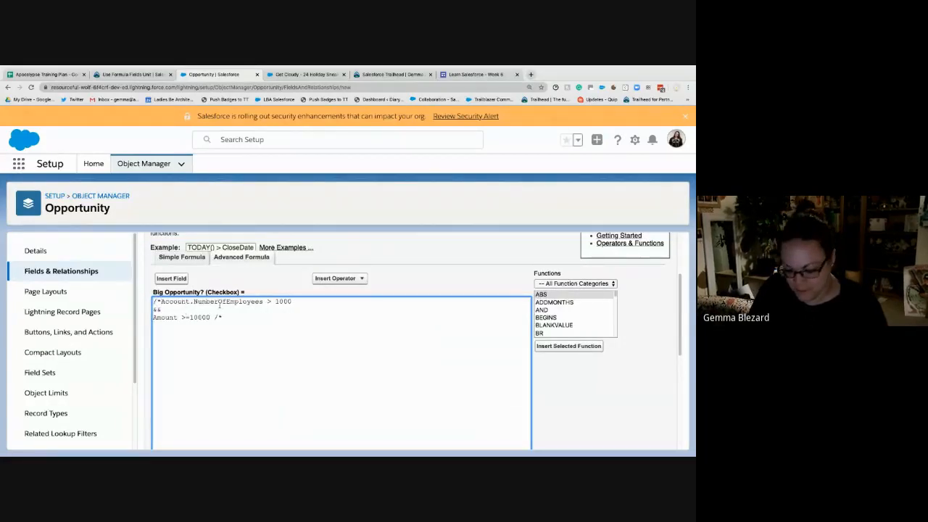
click(233, 313)
key(BackSpace)
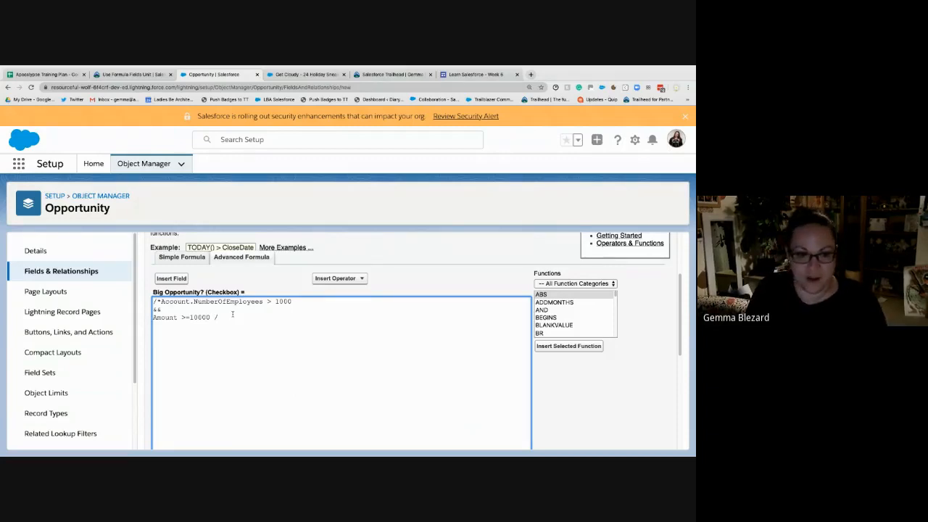
key(Left)
text(*)
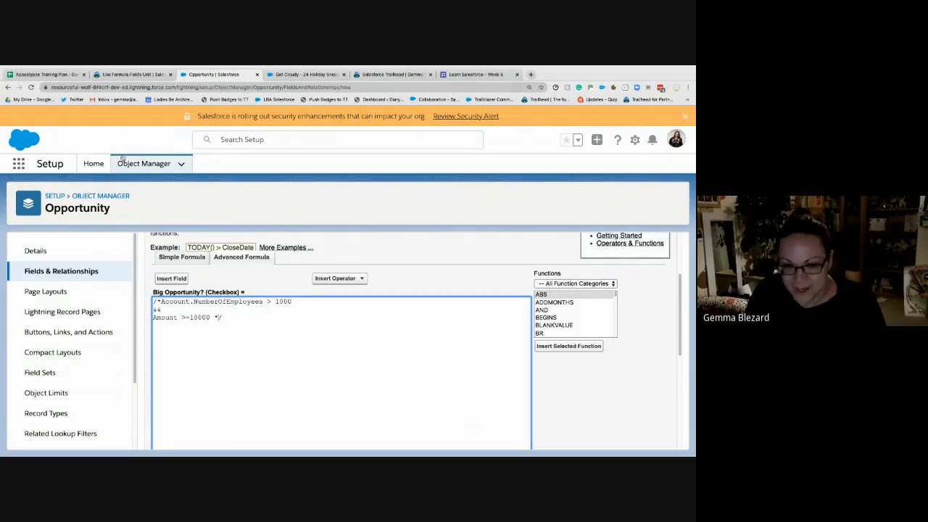
scroll(243, 373, down, 3)
click(192, 385)
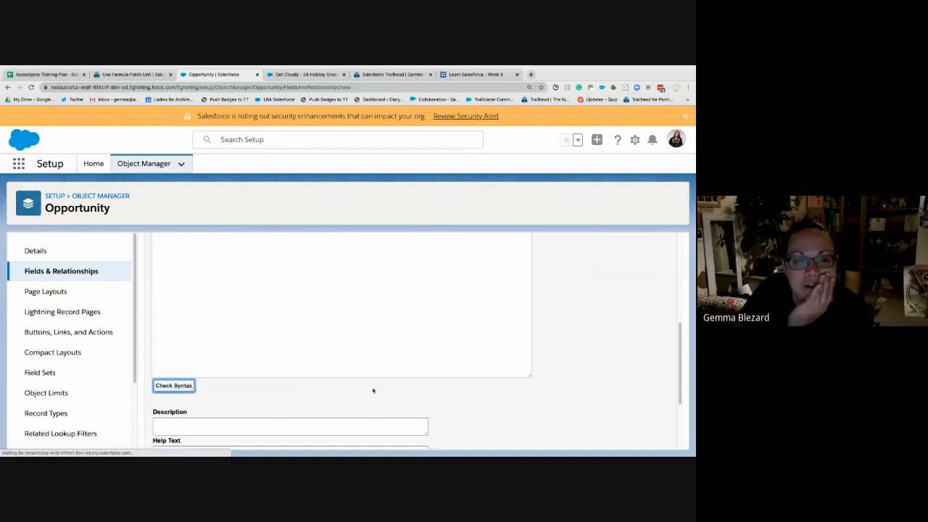
scroll(395, 394, down, 2)
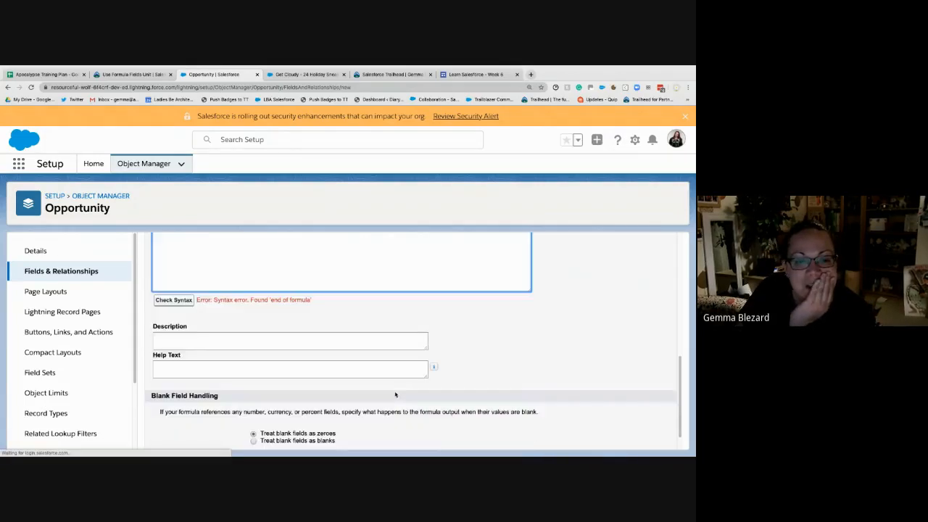
scroll(389, 394, up, 3)
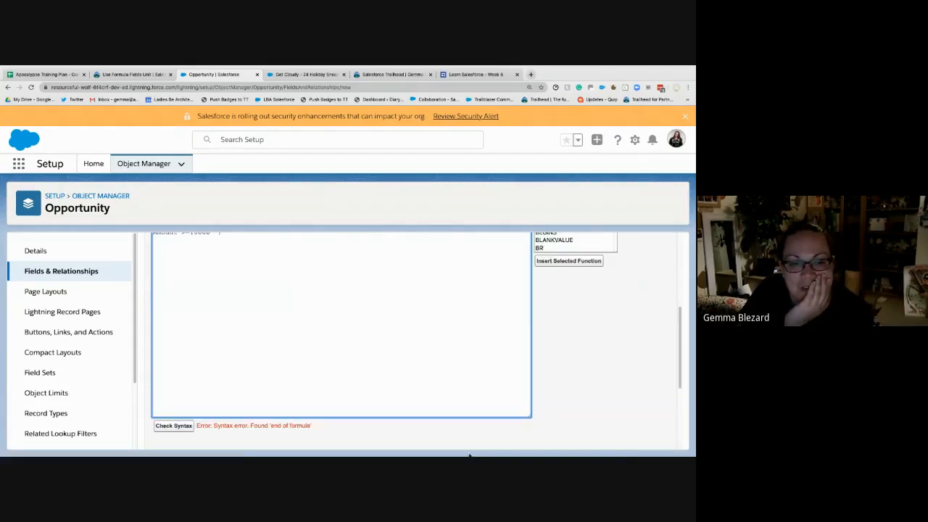
scroll(375, 385, up, 3)
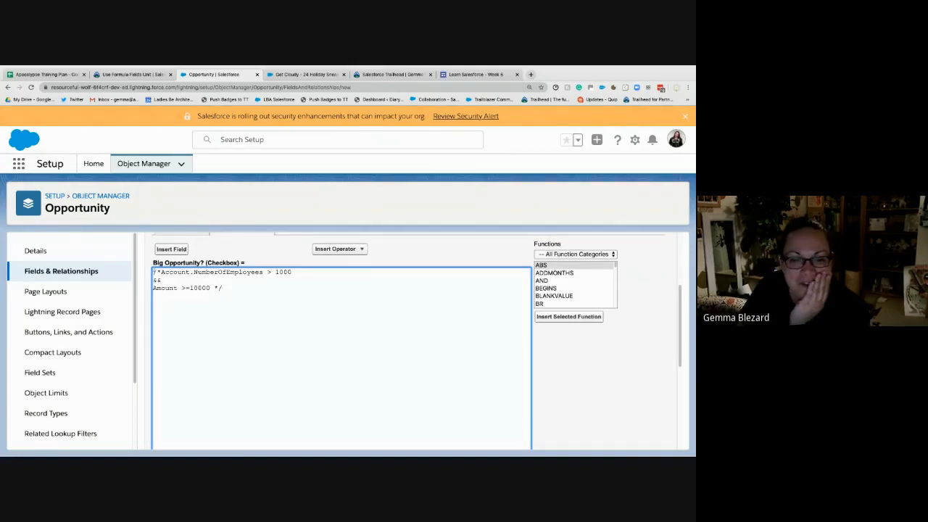
- Duplicate the commented-out conditions, without the comment markers, below the comment after a blank line
drag(161, 271, 206, 282)
key(ctrl+c)
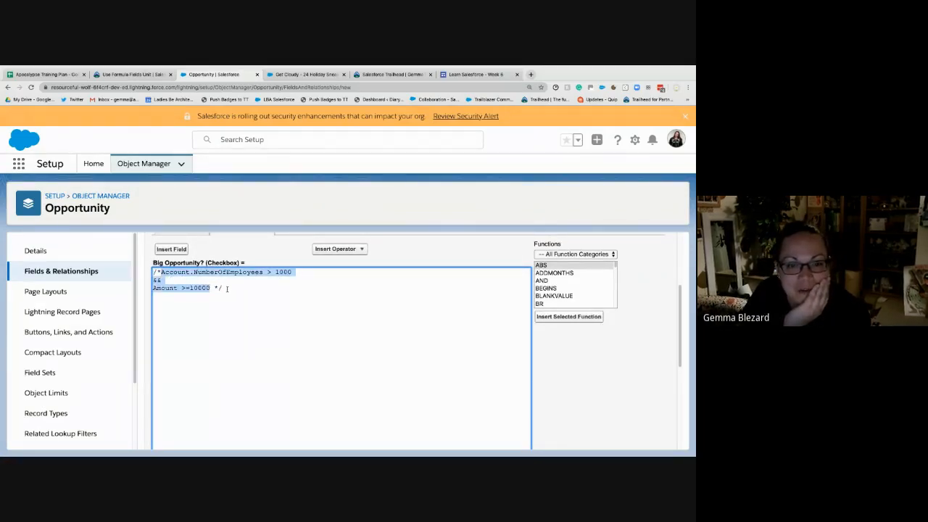
click(228, 289)
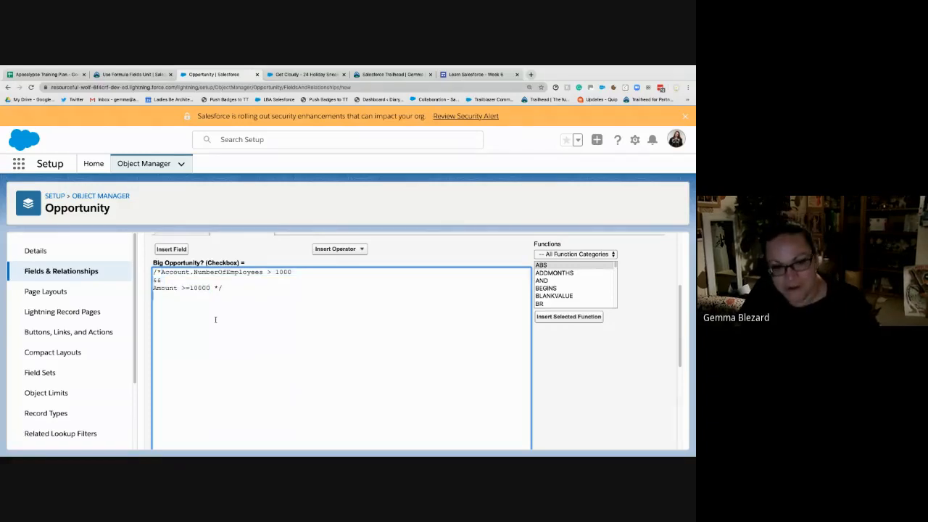
key(Return)
key(Return)
key(ctrl+v)
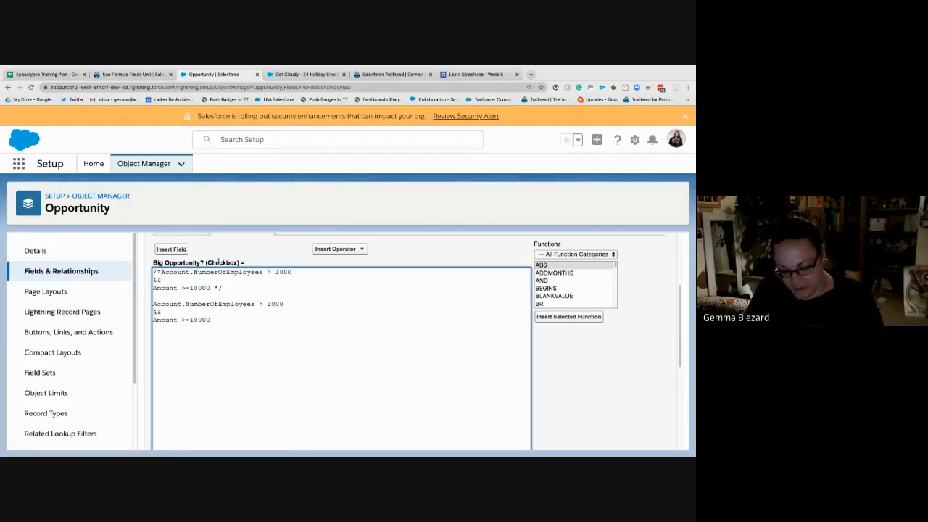
- Remove the && line from the uncommented copy and add AND on a new line above its two conditions
drag(162, 312, 152, 313)
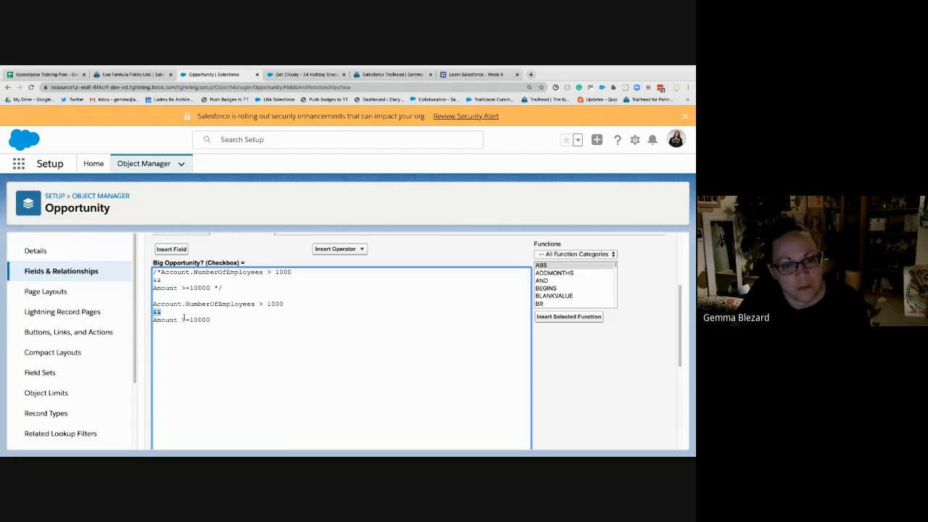
key(BackSpace)
key(BackSpace)
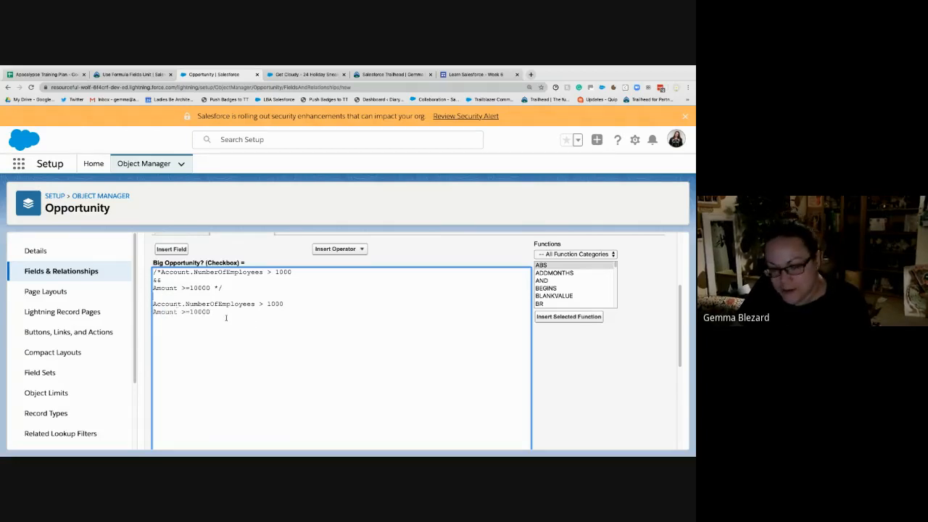
key(Up)
key(Return)
text(AND)
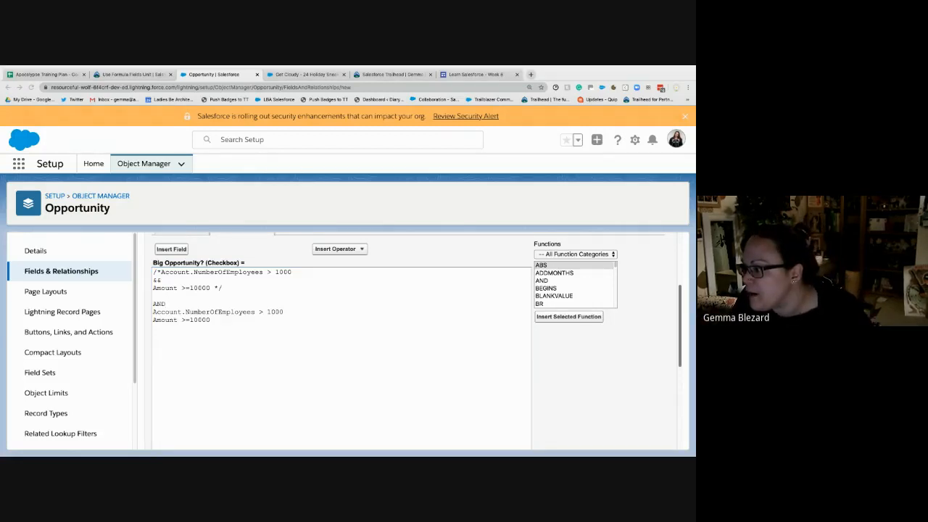
- Enclose the two conditions below AND in parentheses and check the formula's syntax
click(171, 303)
text(()
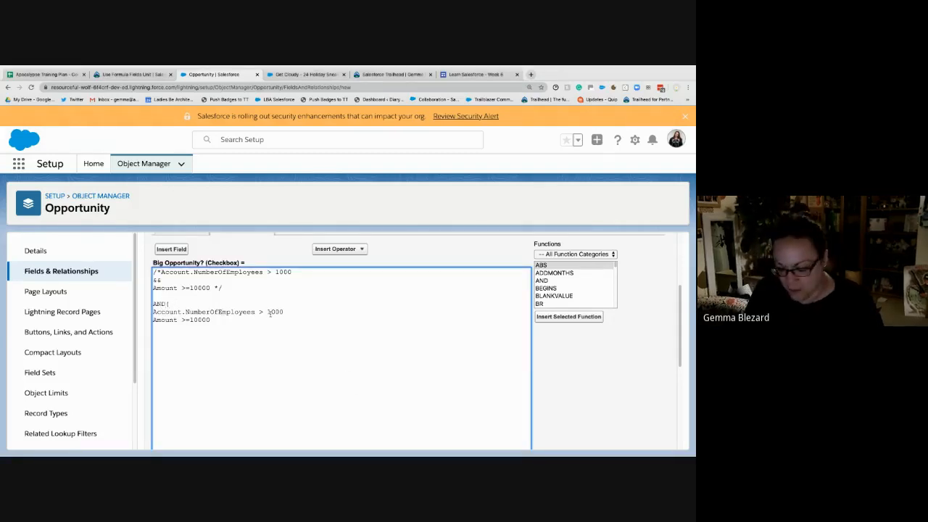
click(273, 324)
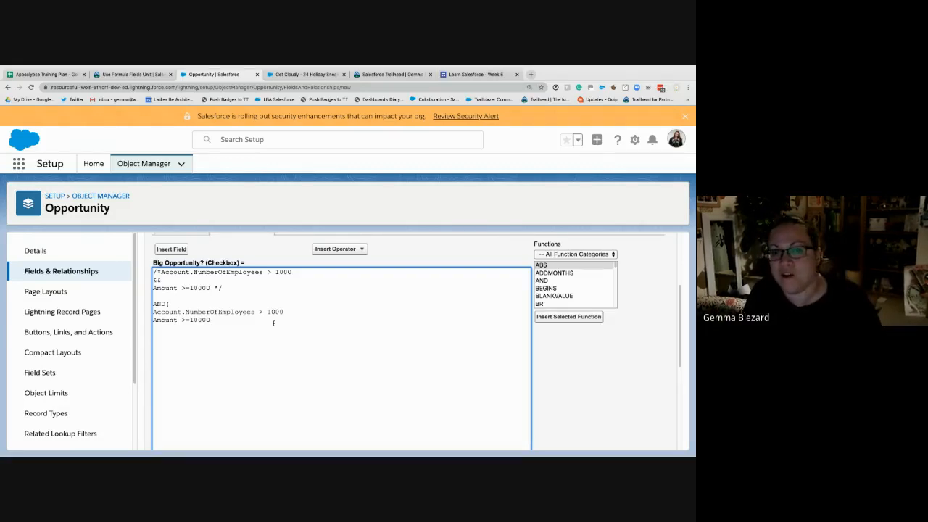
text())
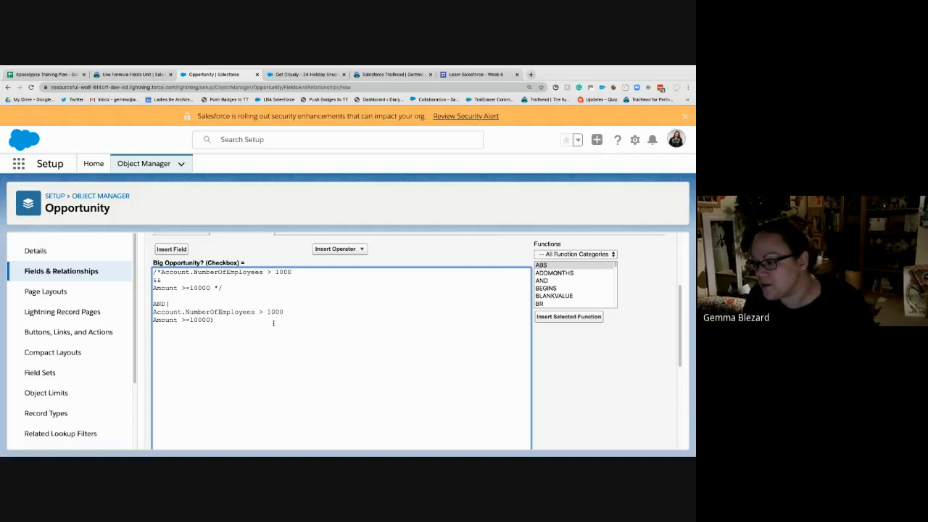
scroll(192, 334, down, 2)
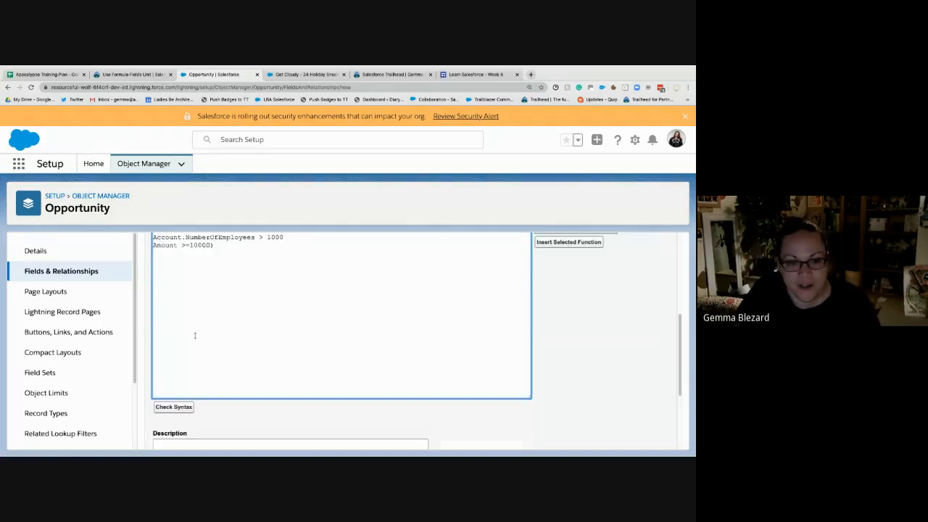
click(174, 407)
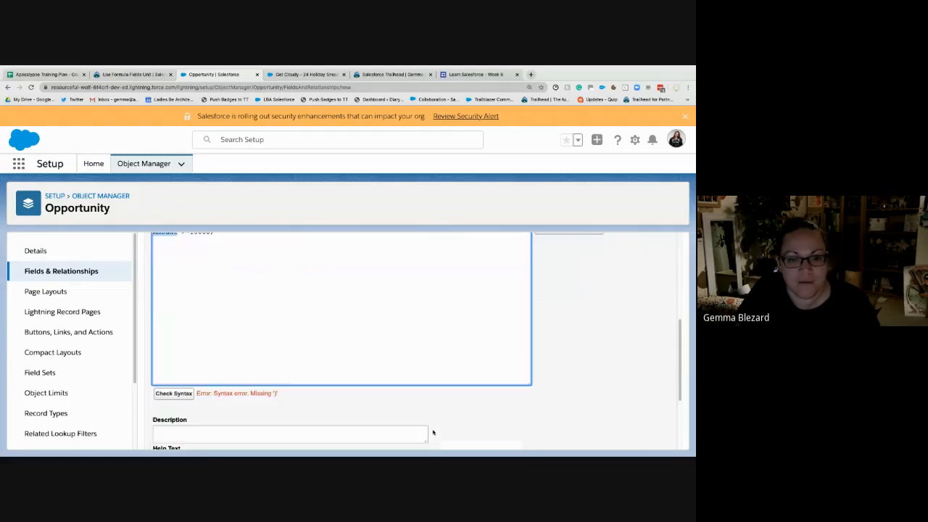
- Add a comma after Account.NumberOfEmployees > 1000 inside the AND function and check the syntax
scroll(432, 433, up, 3)
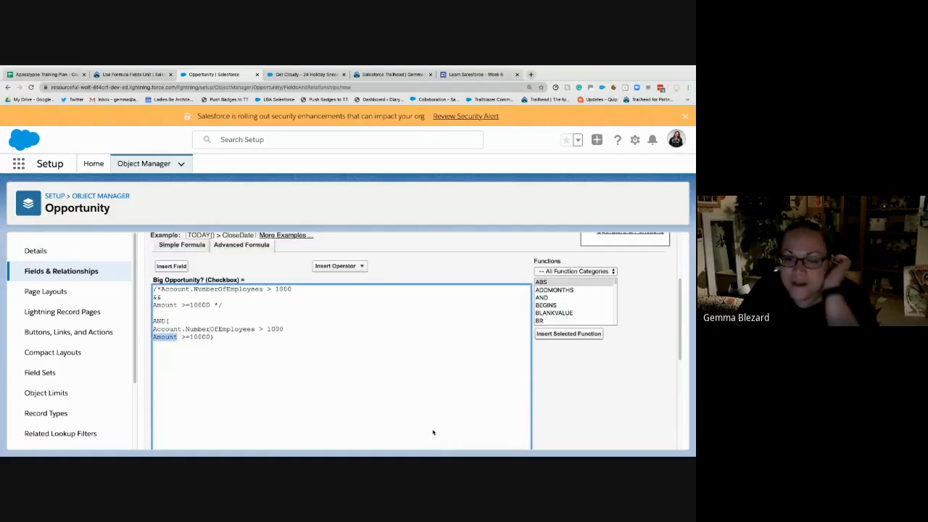
click(317, 336)
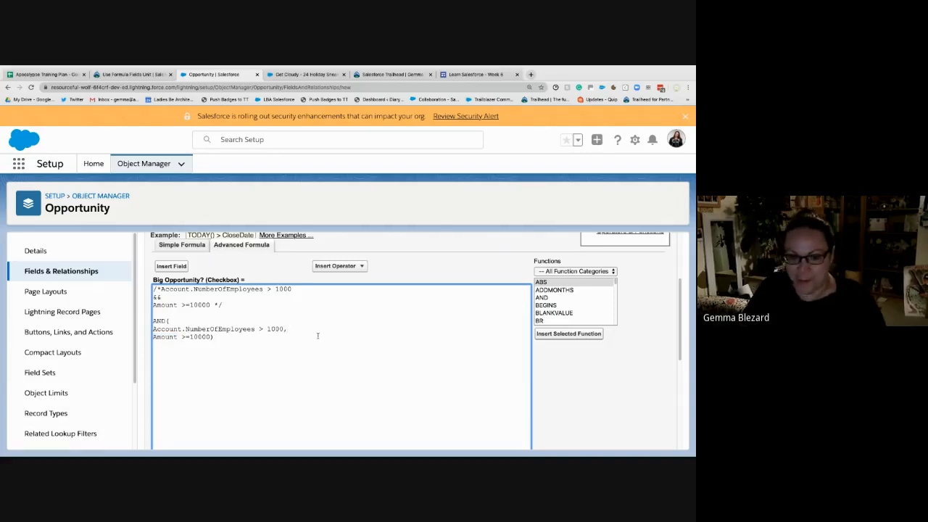
scroll(317, 335, down, 5)
click(174, 375)
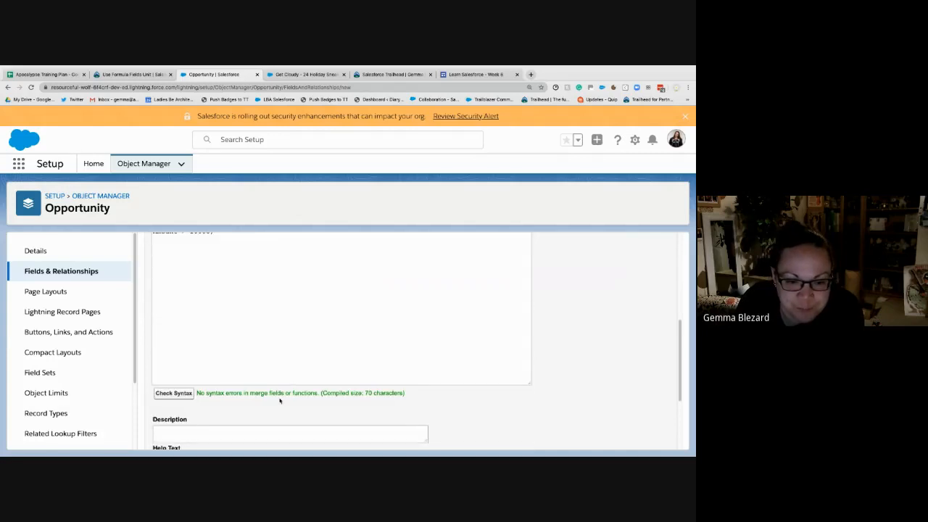
- Insert blank lines between the commented-out formula and the AND function, and start a new comment there with /*
scroll(280, 400, up, 3)
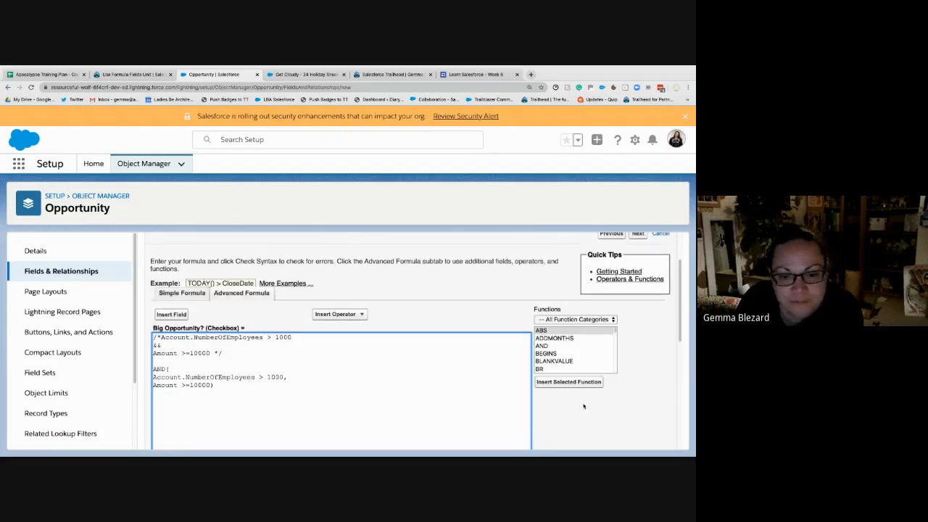
scroll(580, 404, up, 1)
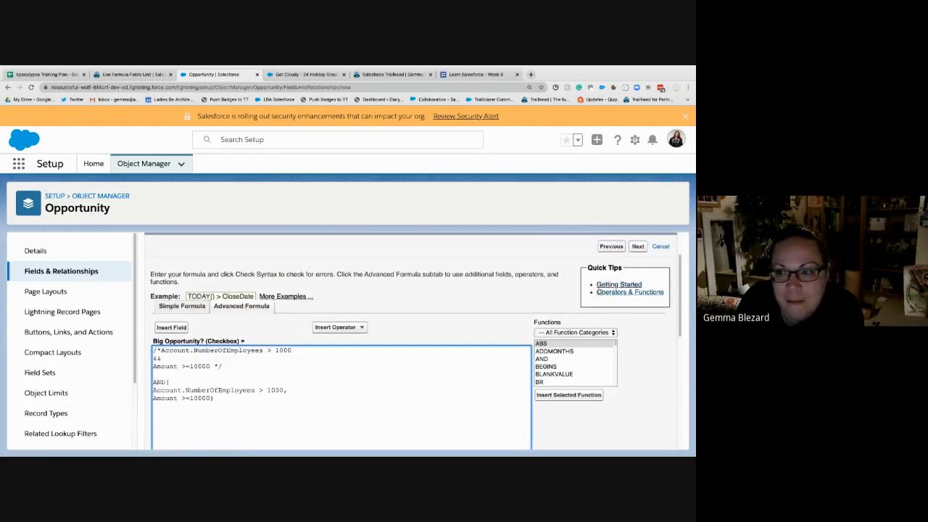
scroll(599, 292, up, 1)
scroll(253, 402, down, 1)
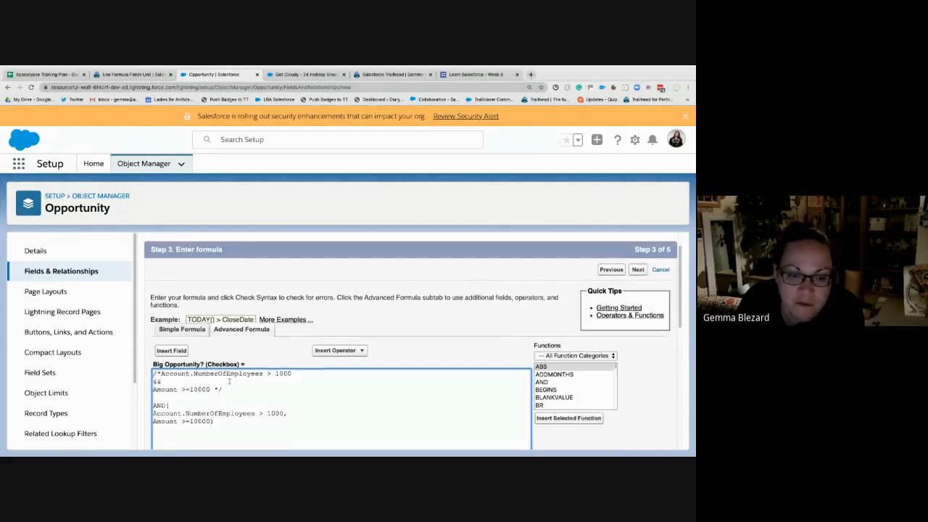
scroll(463, 404, down, 1)
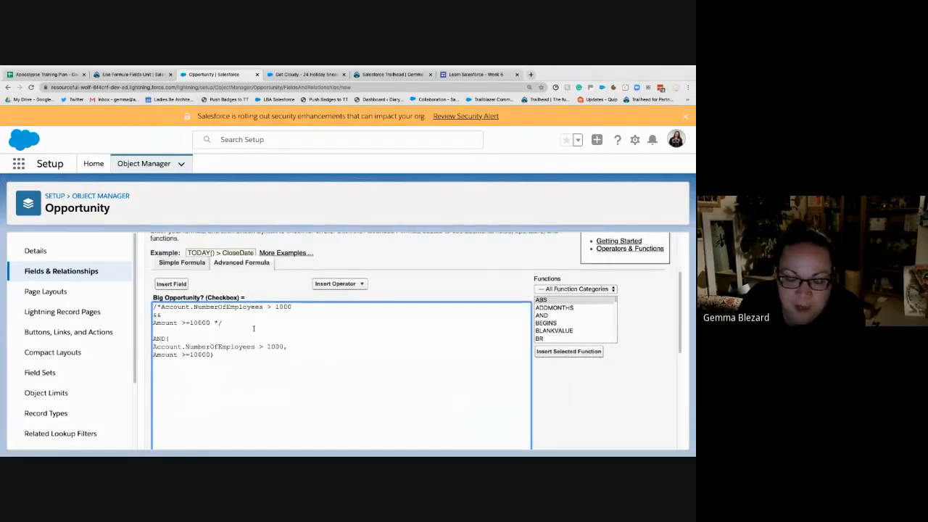
key(Return)
key(Return)
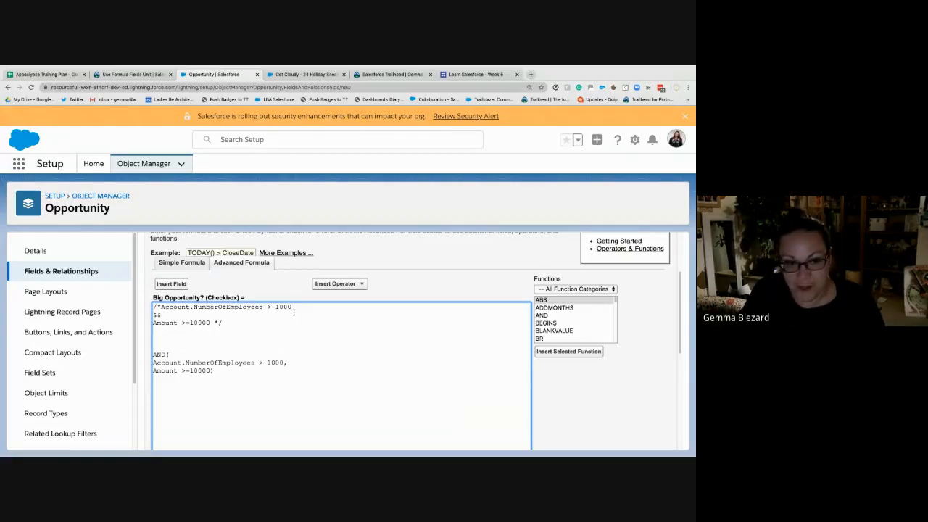
text(/* )
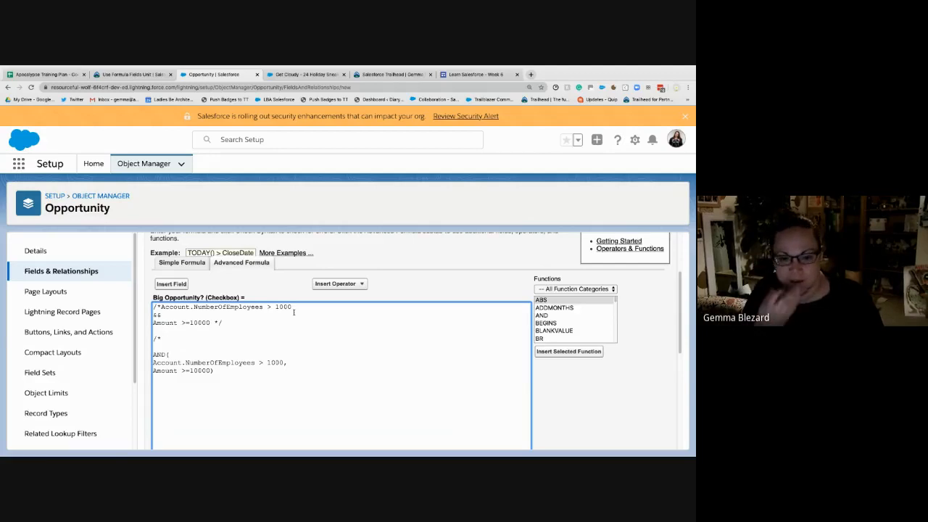
text(BUSINESS)
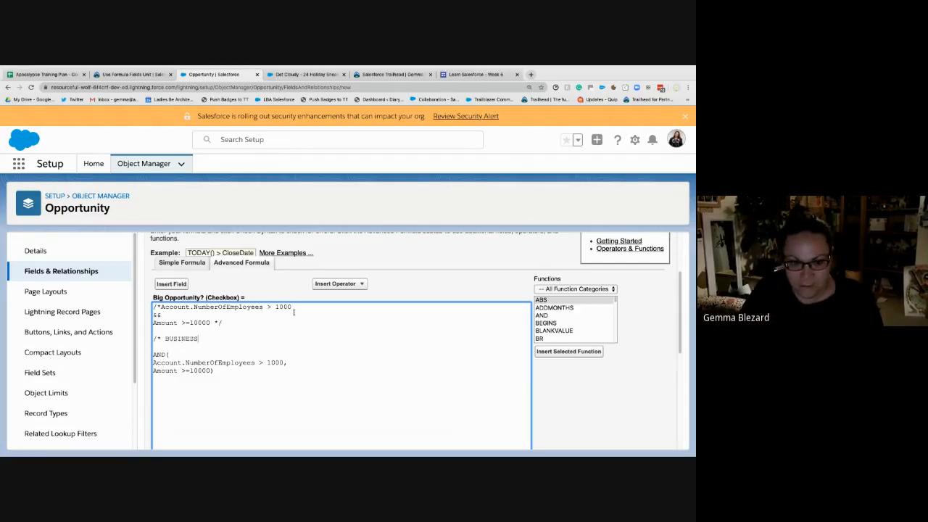
text( LOGIC DI)
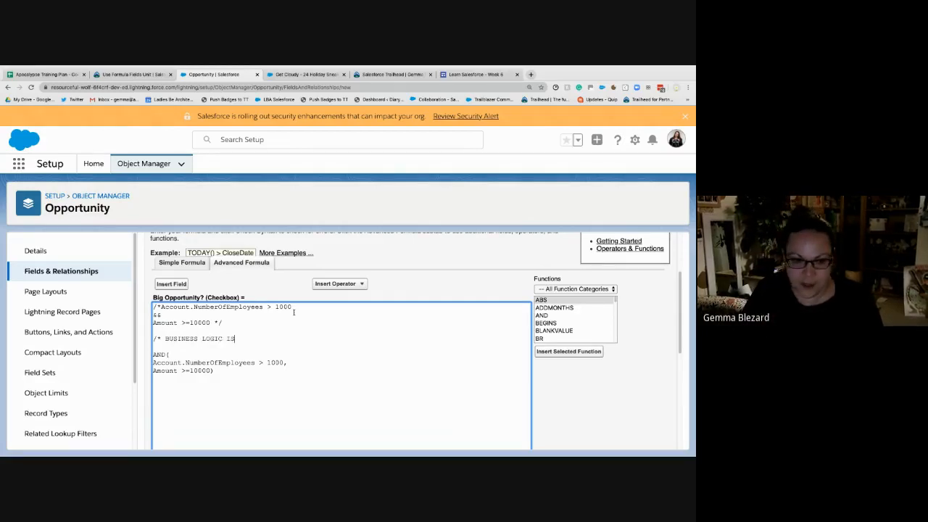
text(C)
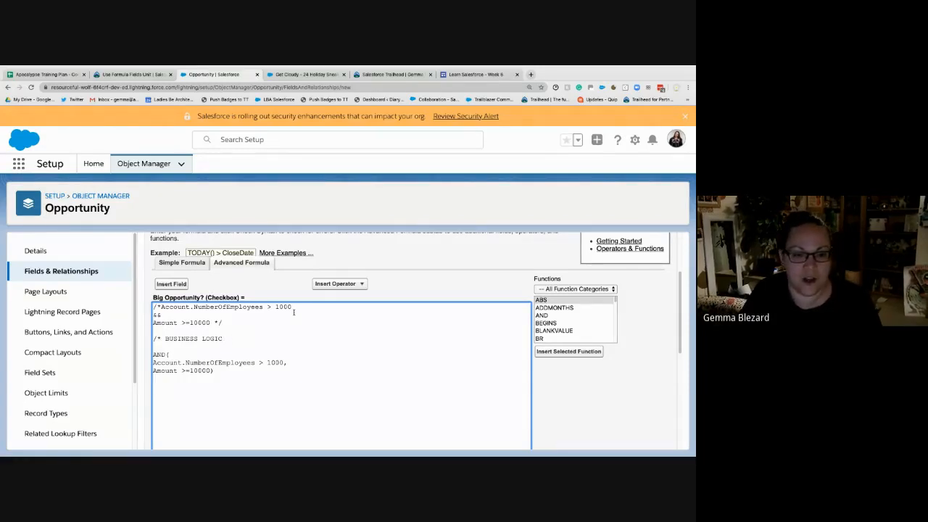
key(BackSpace)
key(BackSpace)
key(BackSpace)
key(BackSpace)
key(BackSpace)
key(BackSpace)
key(BackSpace)
key(BackSpace)
key(BackSpace)
key(BackSpace)
key(BackSpace)
key(BackSpace)
key(BackSpace)
key(BackSpace)
key(BackSpace)
key(BackSpace)
key(BackSpace)
key(BackSpace)
- Write an author line with the author's name in the new comment, followed by the line "Last modified date: 29/04/2020"
text(a)
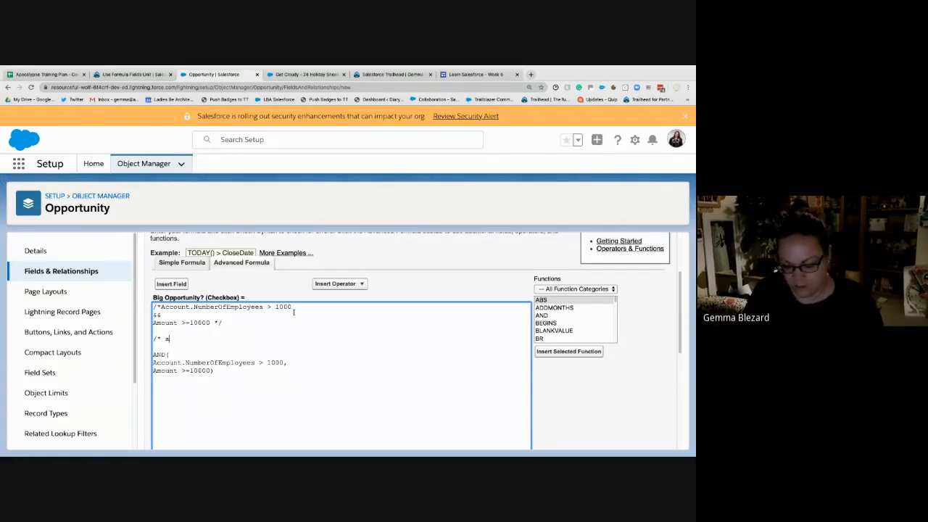
text(uthor: )
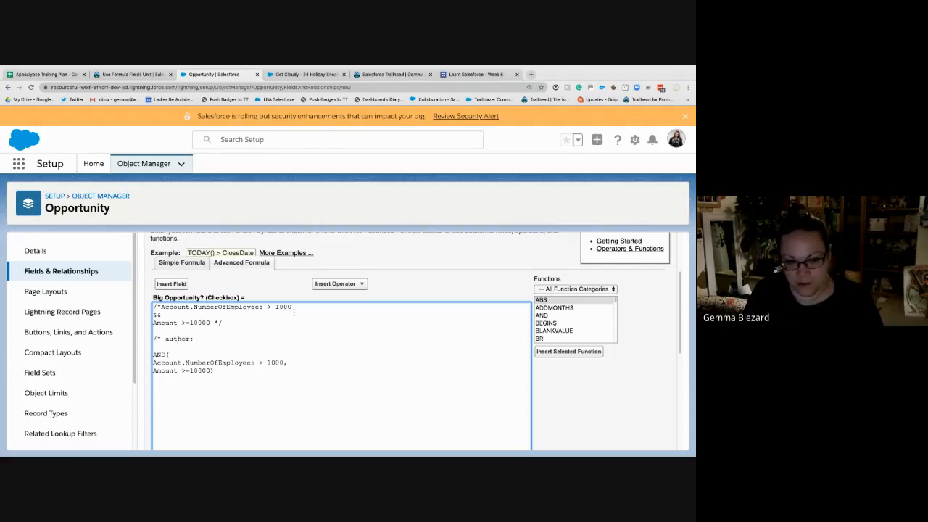
text(gemma blezard)
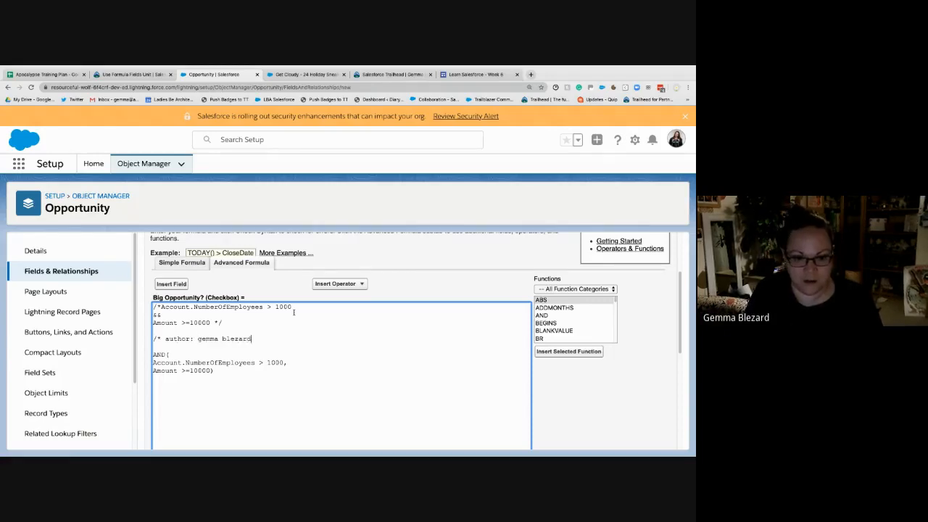
key(Return)
text(Last modif)
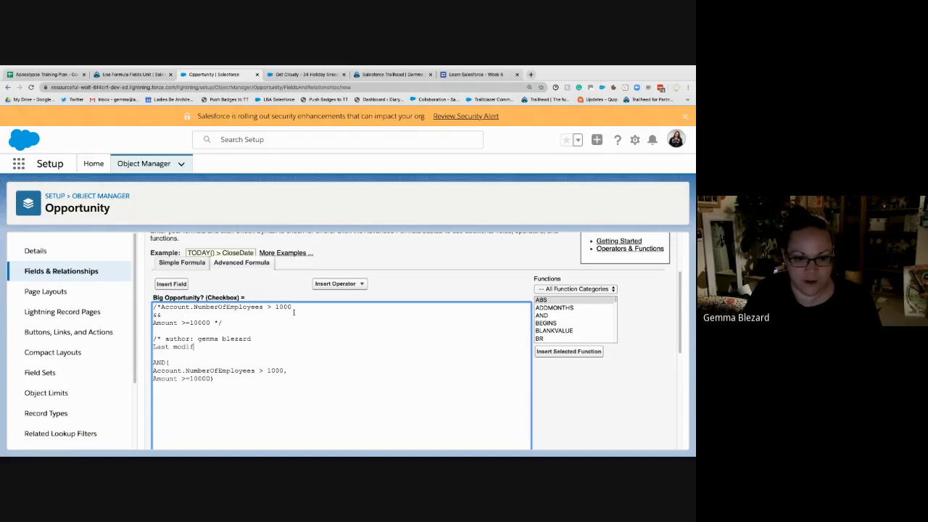
text(ied date:)
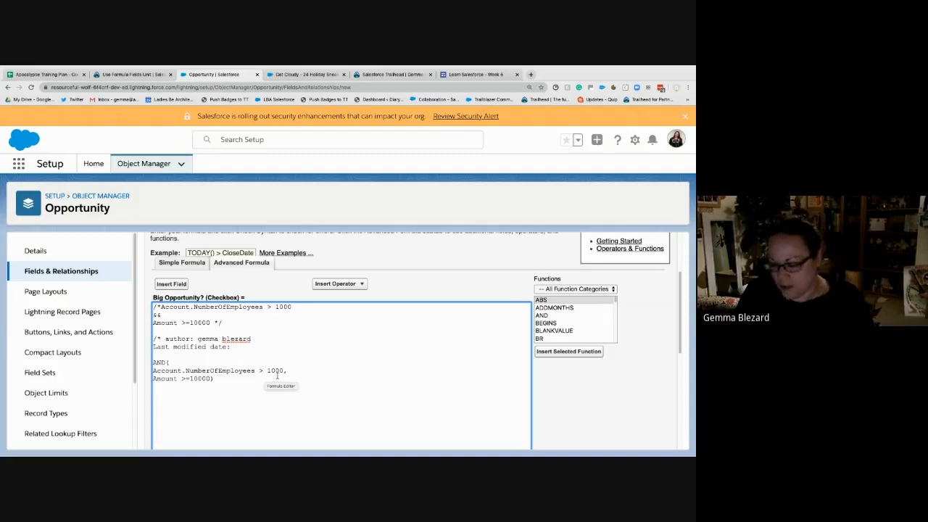
text(2)
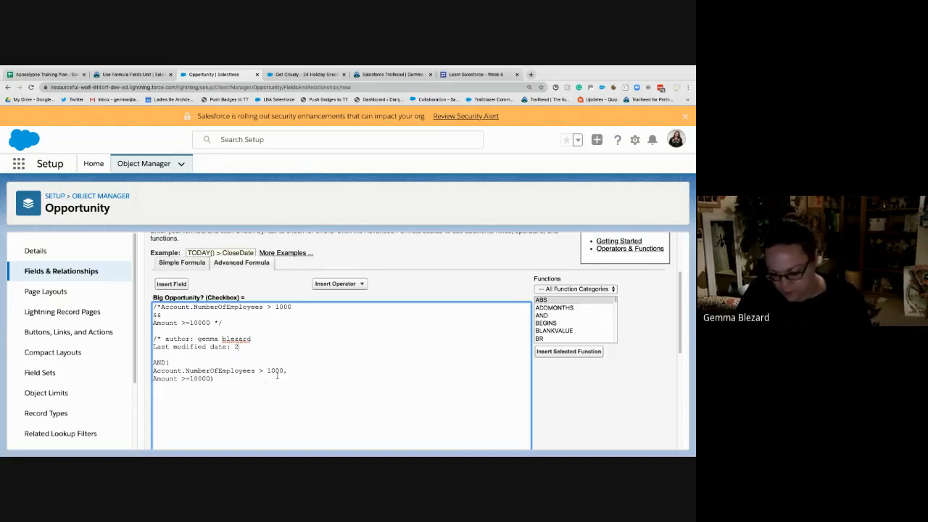
text(9/04/2020)
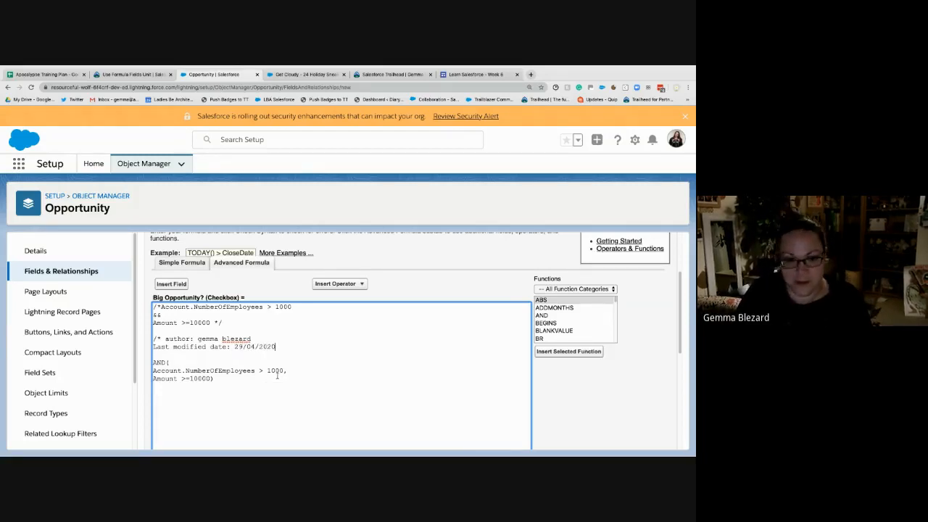
- Add the line "Reason: Business logic for strategic accounts" below the last modified date in the comment
key(Return)
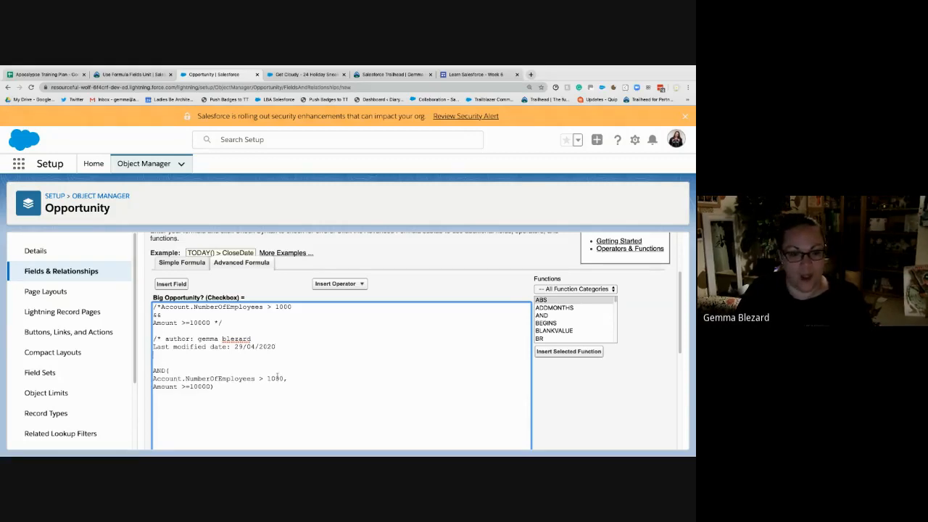
text(Reason:)
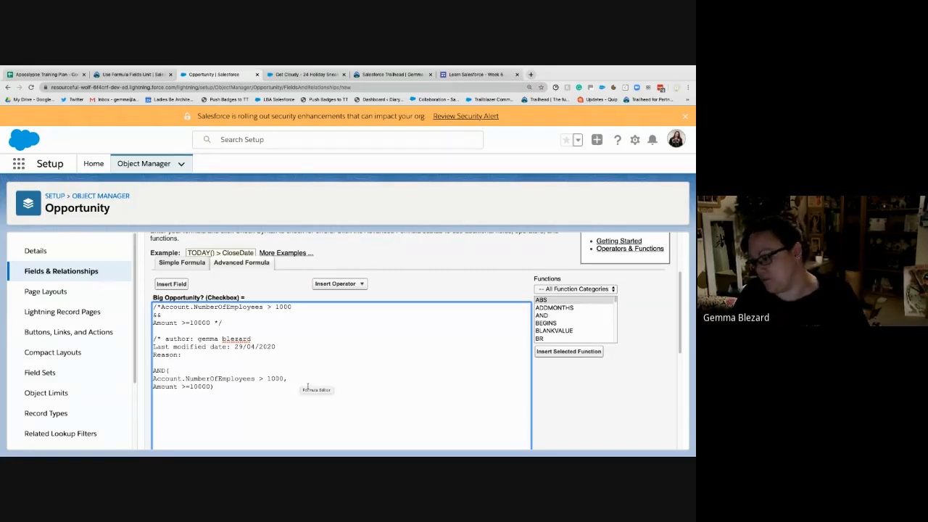
scroll(216, 380, down, 1)
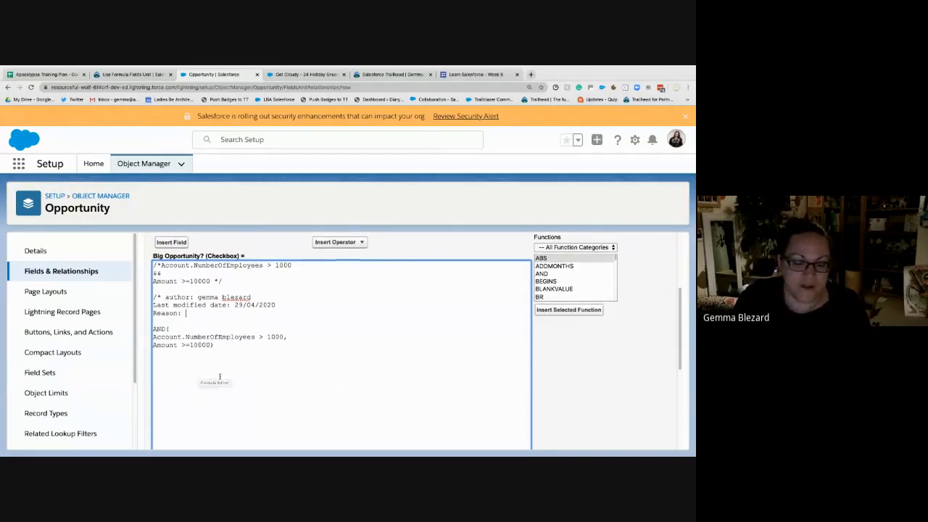
click(234, 345)
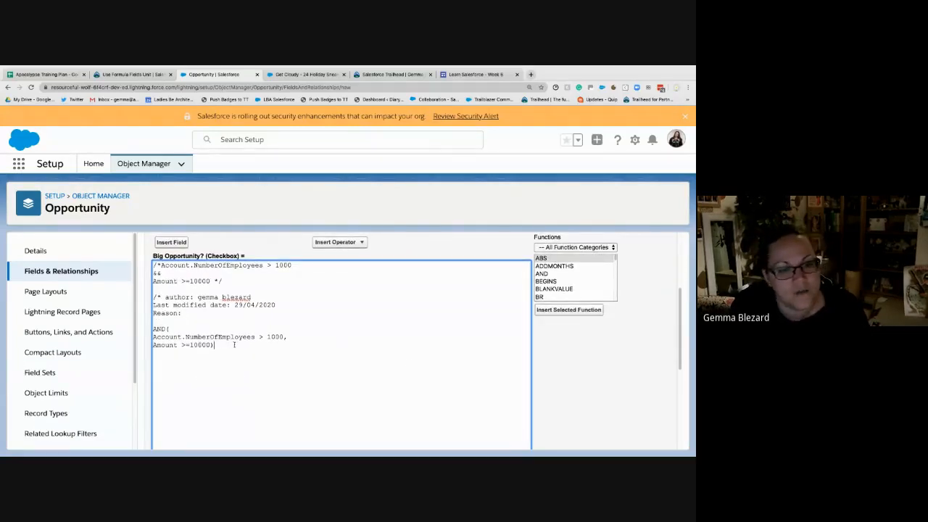
click(216, 312)
text(Business )
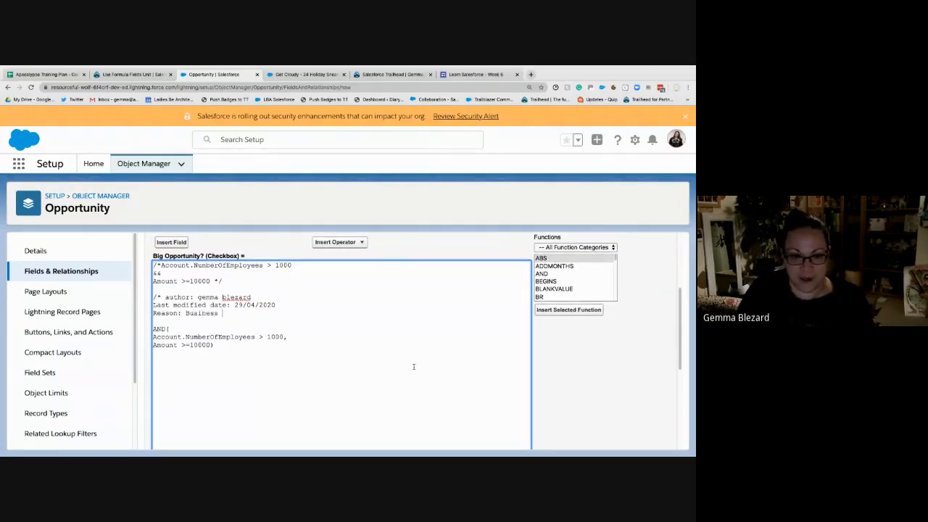
text(logic fo)
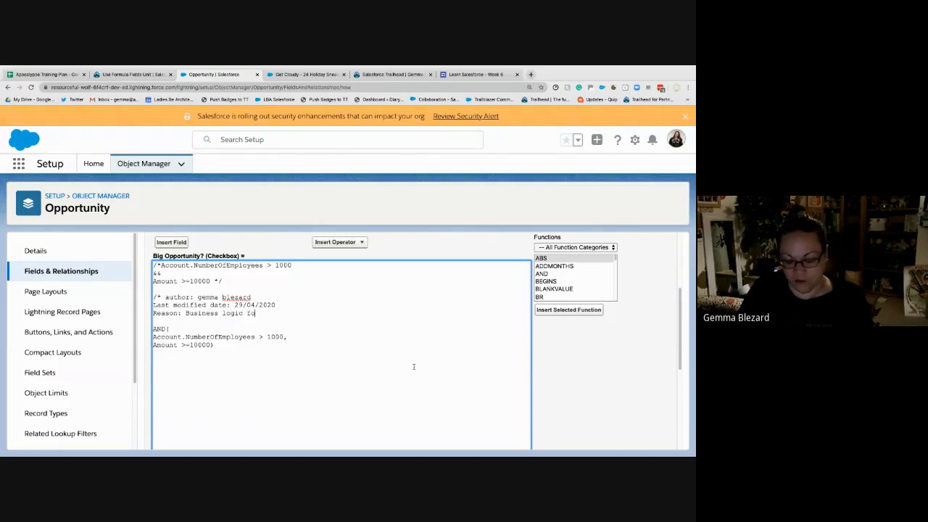
text(r strategic as)
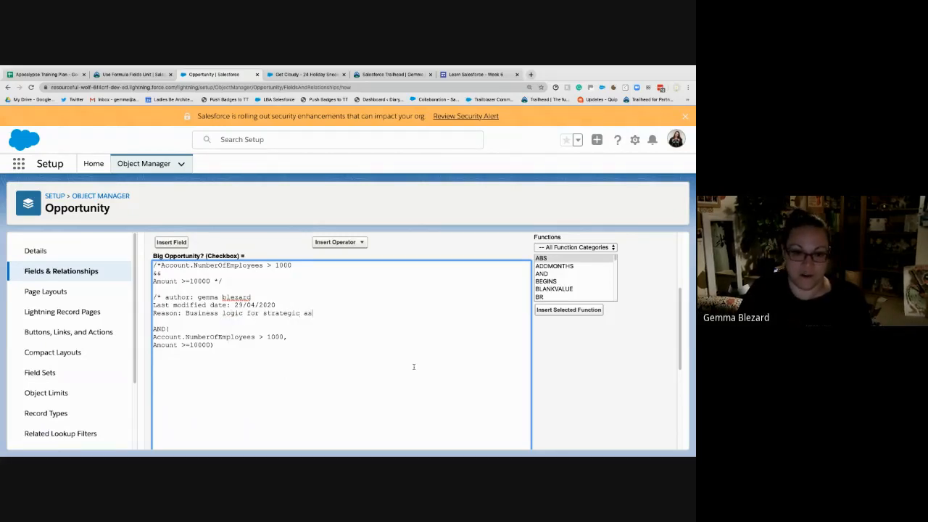
key(BackSpace)
text(ccounts)
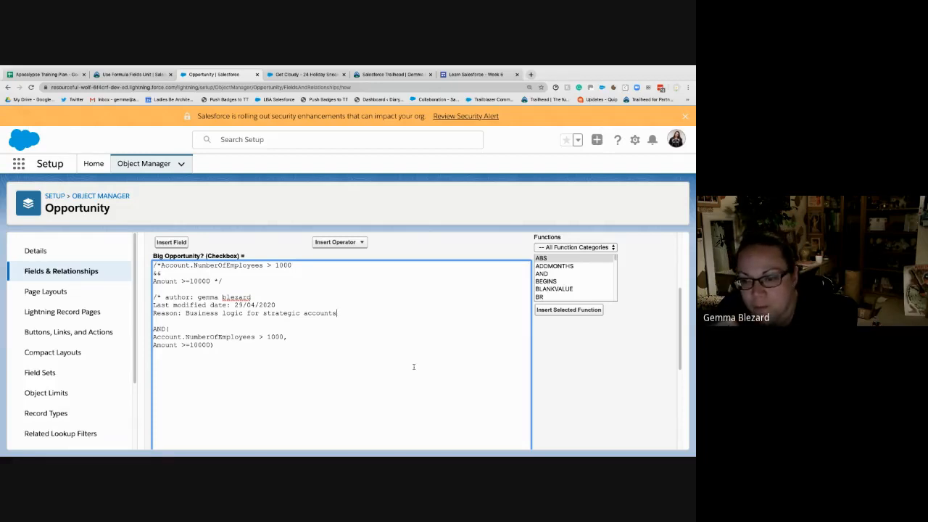
- Search the web in a new browser tab for "salesforce formula rich text editor"
click(531, 74)
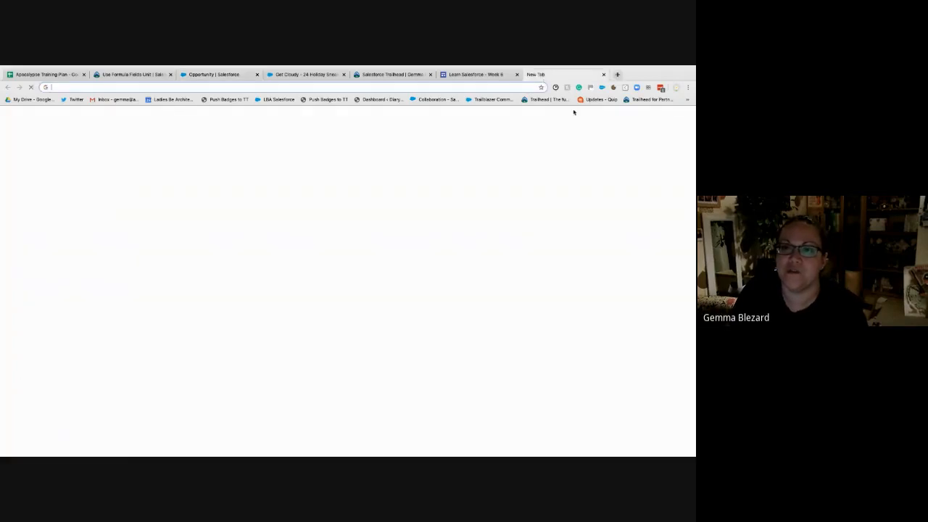
text(salesforce fr)
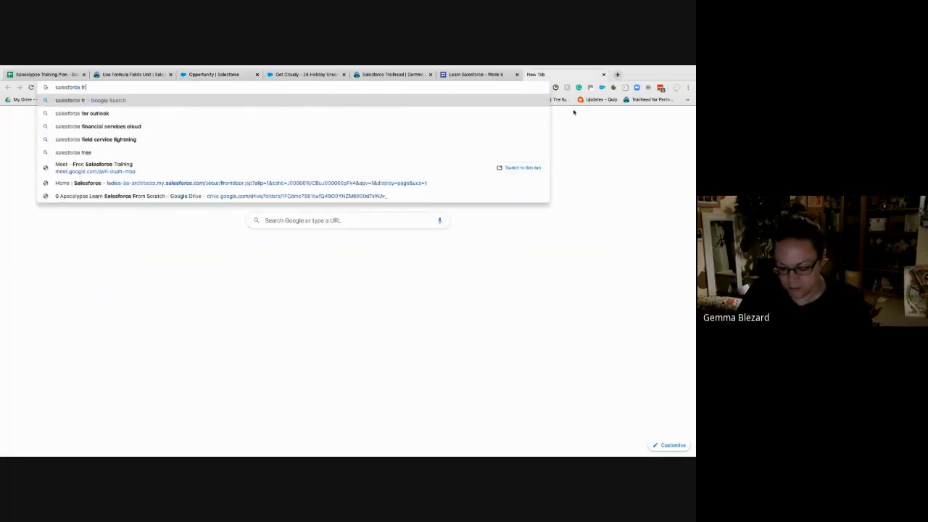
key(BackSpace)
text(ormula)
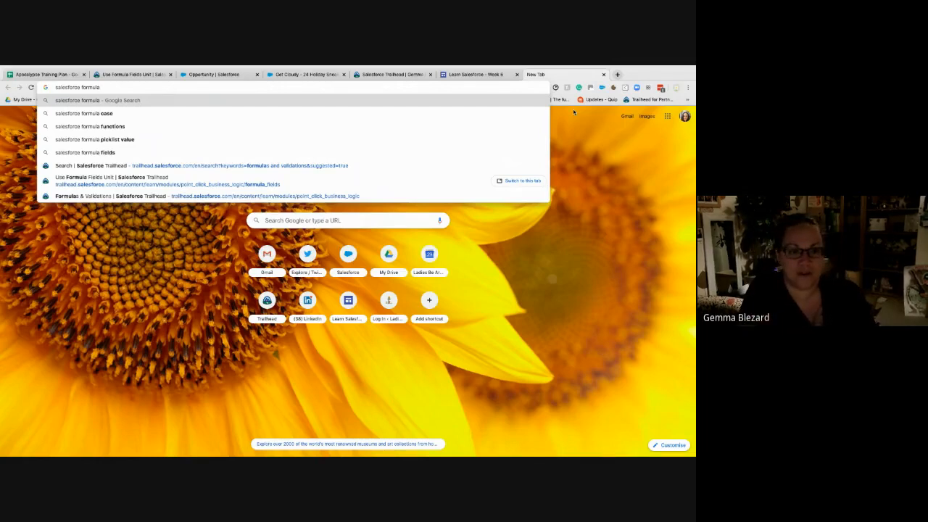
text(rich text edi)
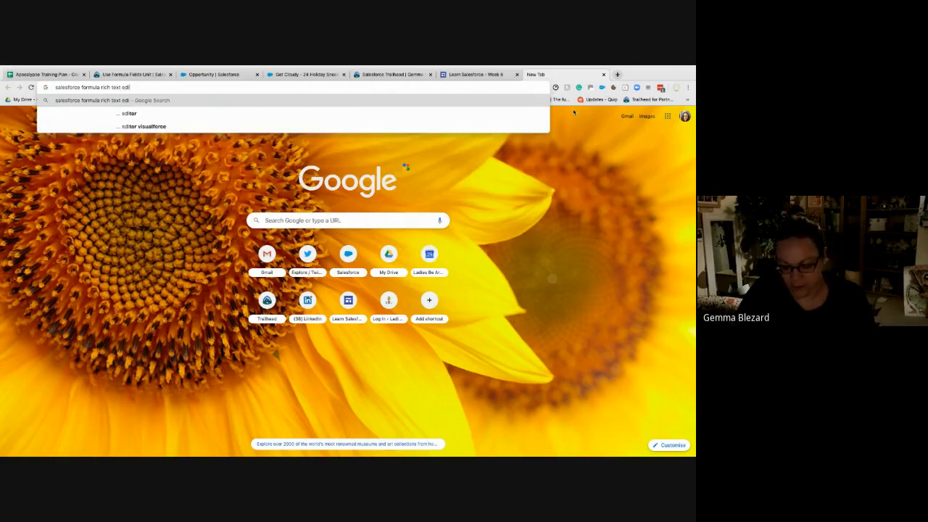
key(Down)
key(Return)
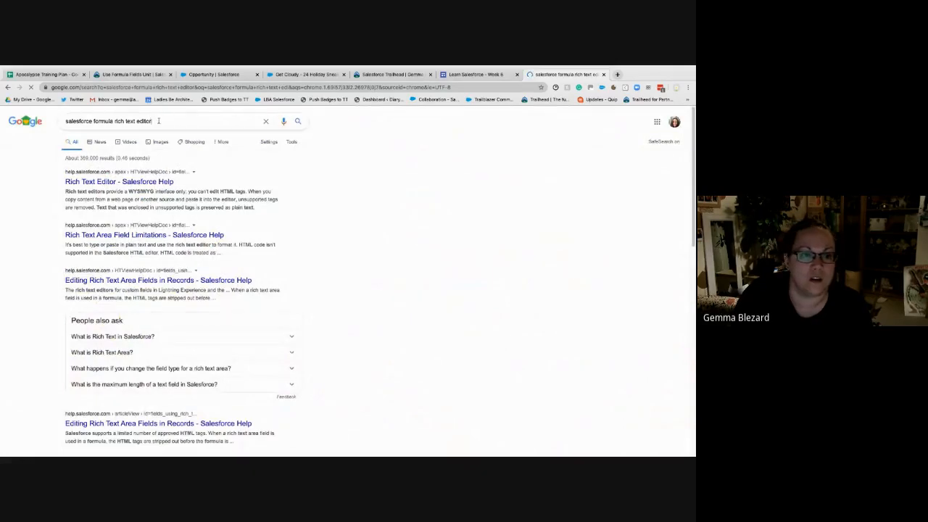
- Change the search to "salesforce formula chrome extension" and view the Salesforce.com Enhanced Formula Editor page in the Chrome Web Store
drag(158, 122, 114, 122)
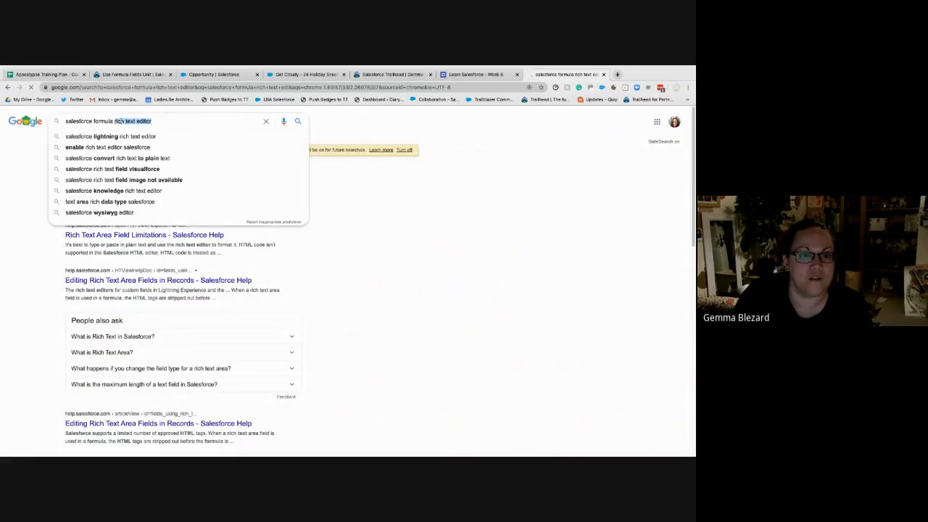
text(chrome extension)
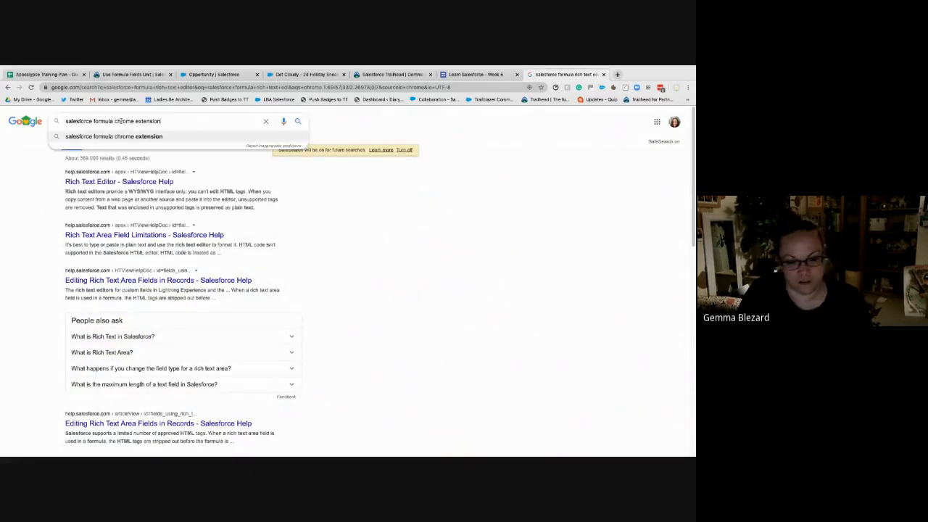
key(Return)
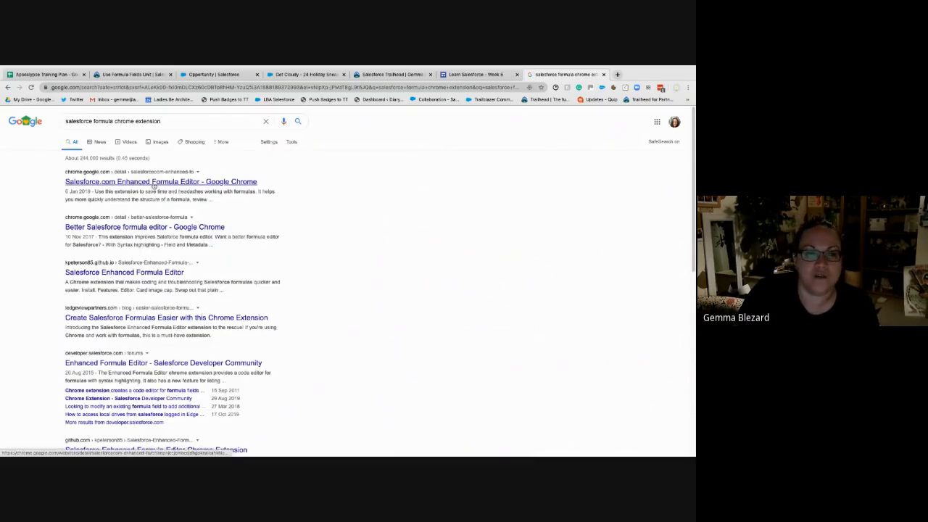
click(153, 183)
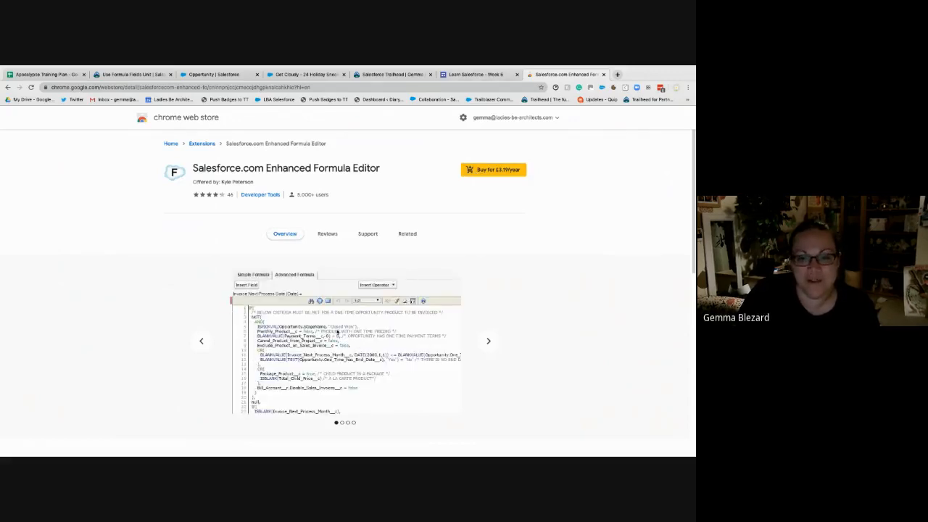
scroll(337, 332, down, 1)
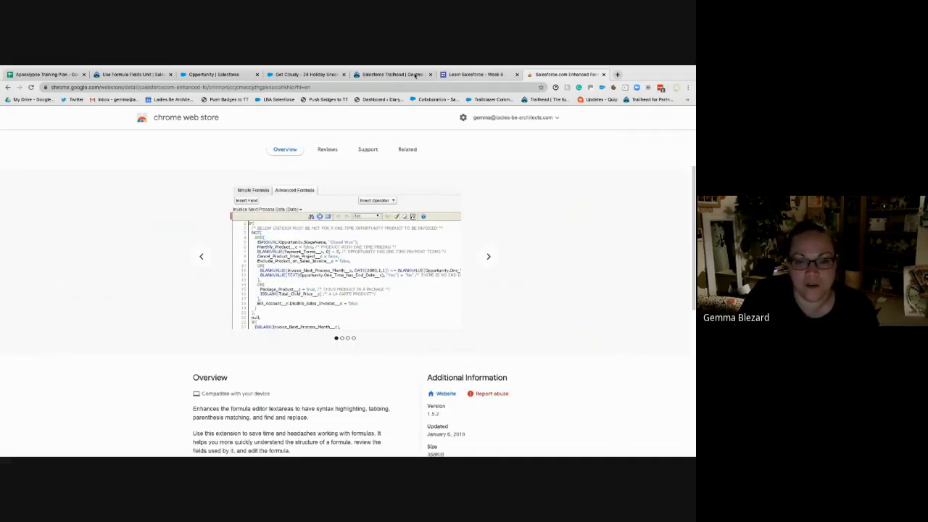
- Return to the Big Opportunity? formula in Opportunity setup and close the comment after "strategic accounts" with */
click(384, 75)
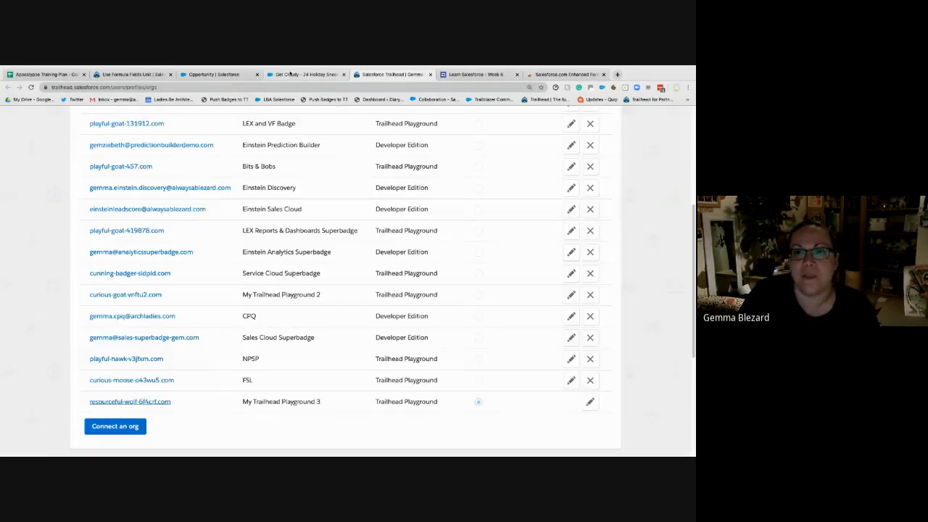
click(304, 75)
click(182, 75)
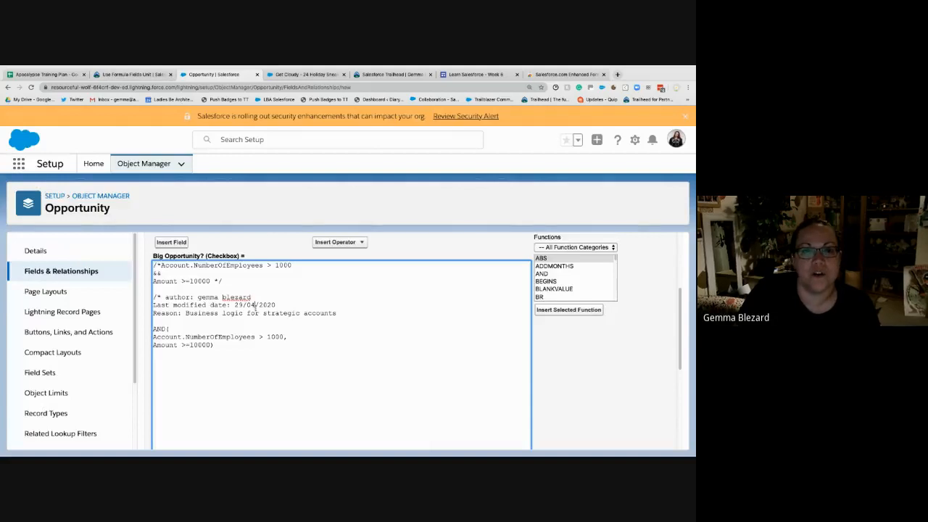
scroll(277, 316, down, 1)
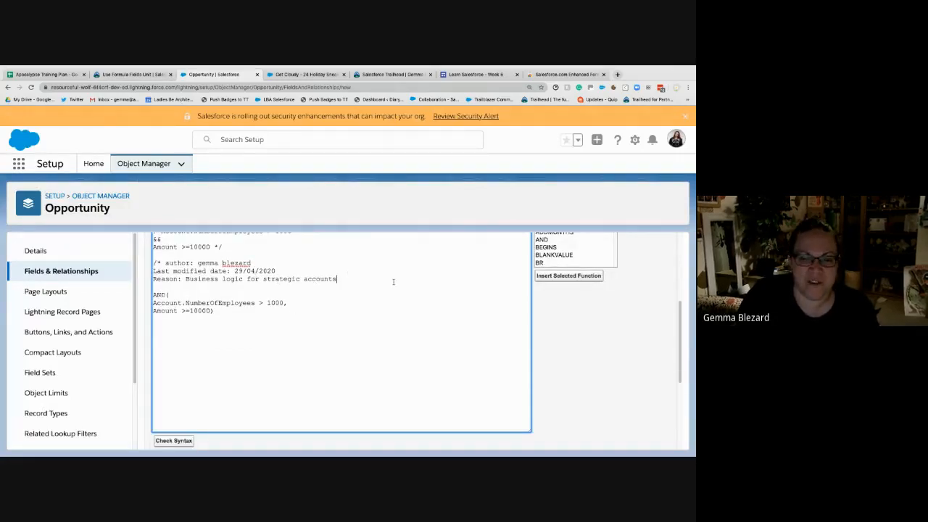
text(*/)
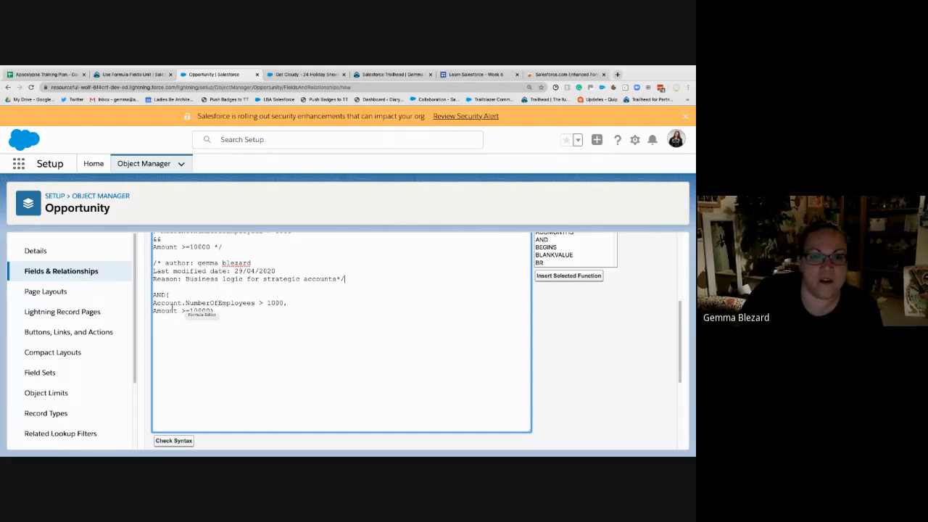
- Accept the default field-level security and page layouts for the Big Opportunity? field and save it
scroll(617, 327, up, 3)
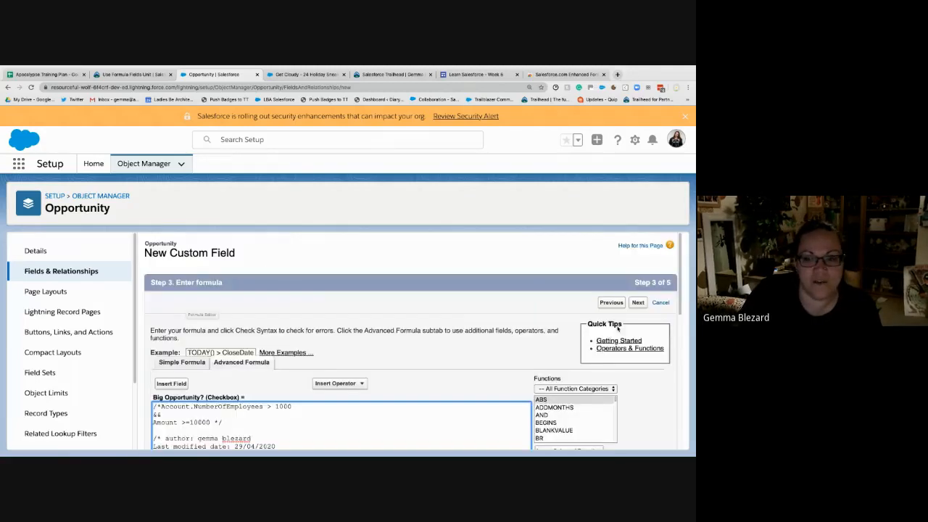
click(637, 302)
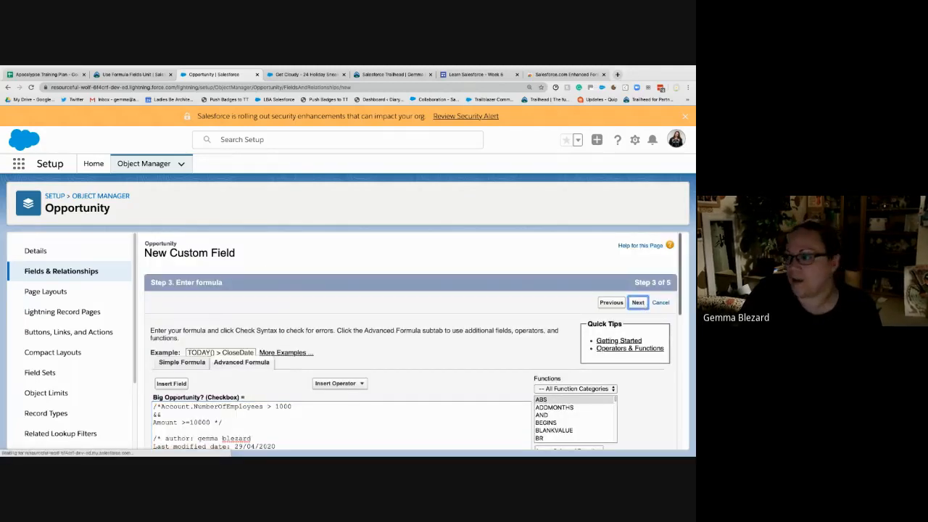
click(645, 305)
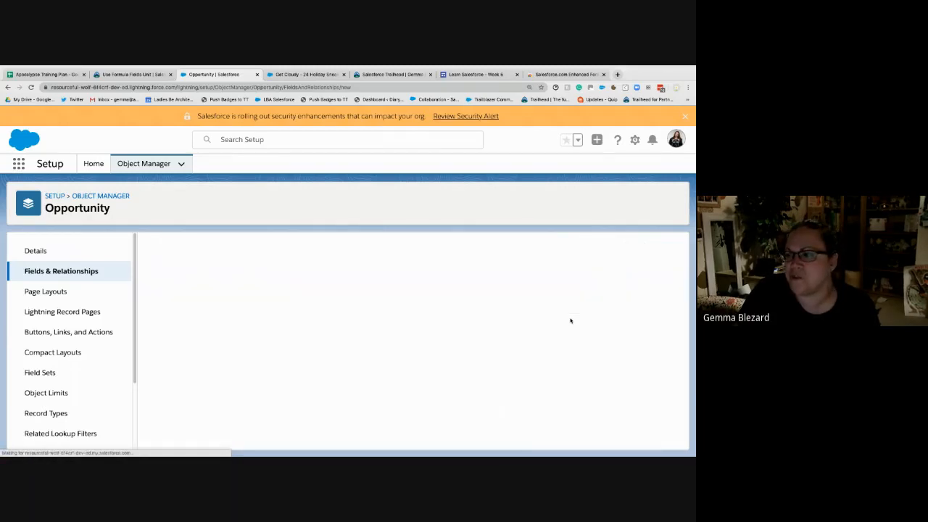
scroll(307, 384, down, 1)
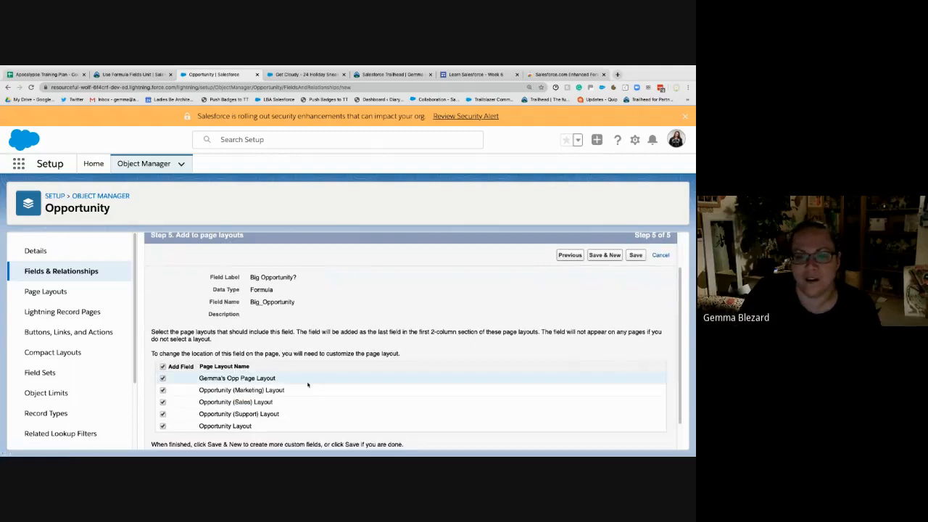
click(636, 255)
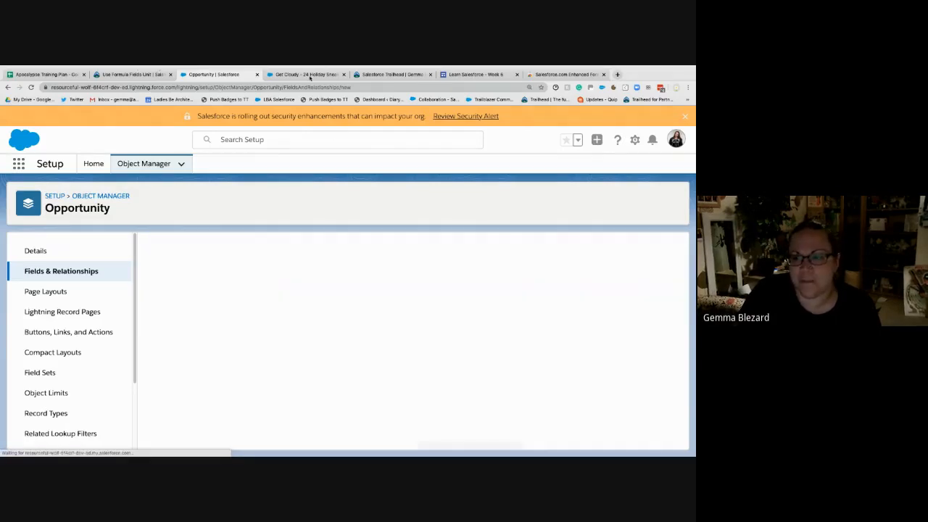
- Reload the Get Cloudy - 24 Holiday Sneakers opportunity and look for the Big Opportunity? field in its details
key(ctrl+Tab)
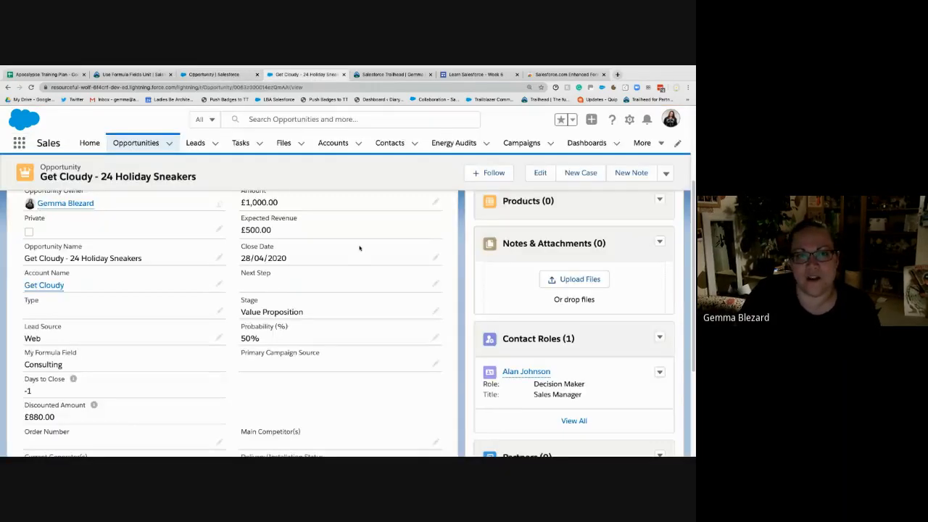
key(ctrl+r)
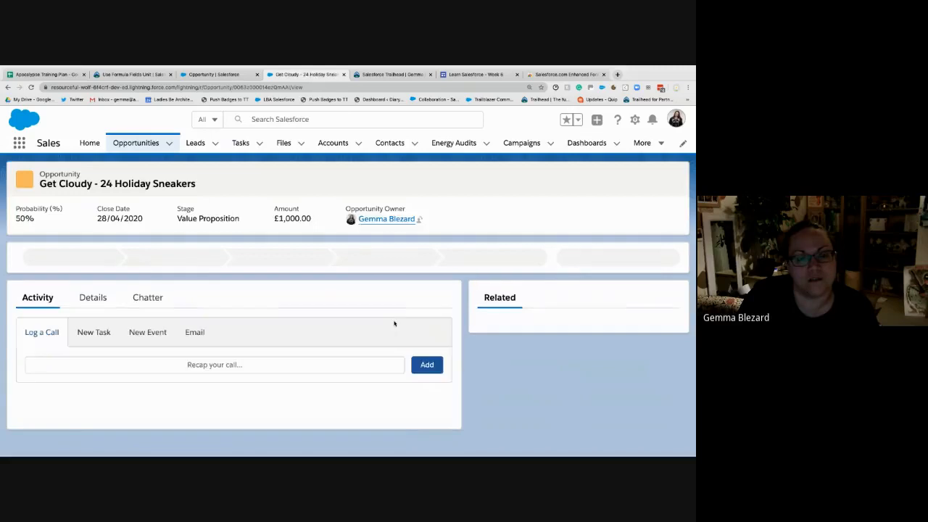
click(98, 297)
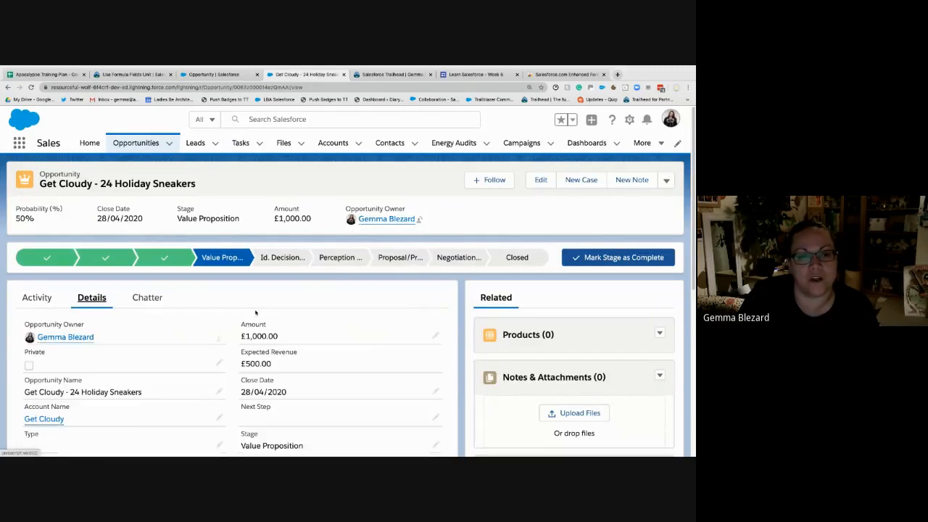
scroll(256, 313, down, 3)
scroll(255, 312, down, 1)
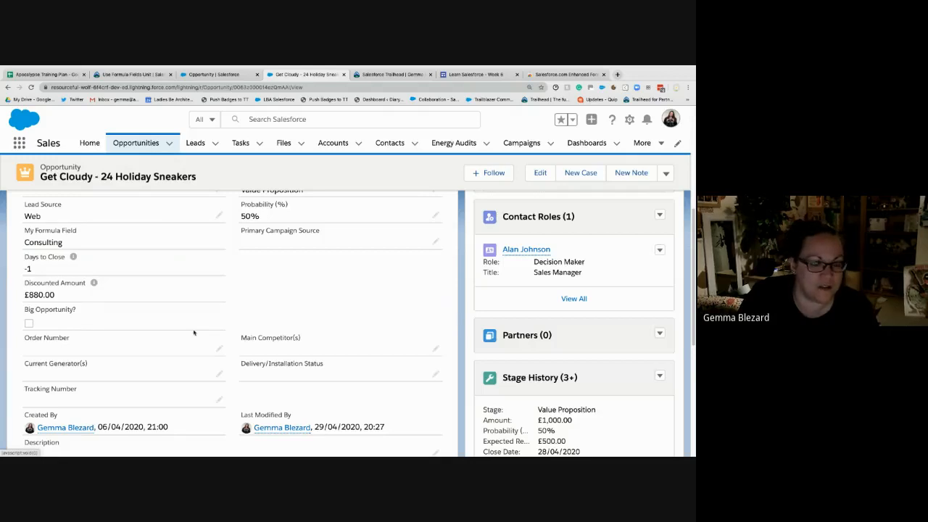
- Set the opportunity's Amount to 50000 and save the record
scroll(194, 332, up, 3)
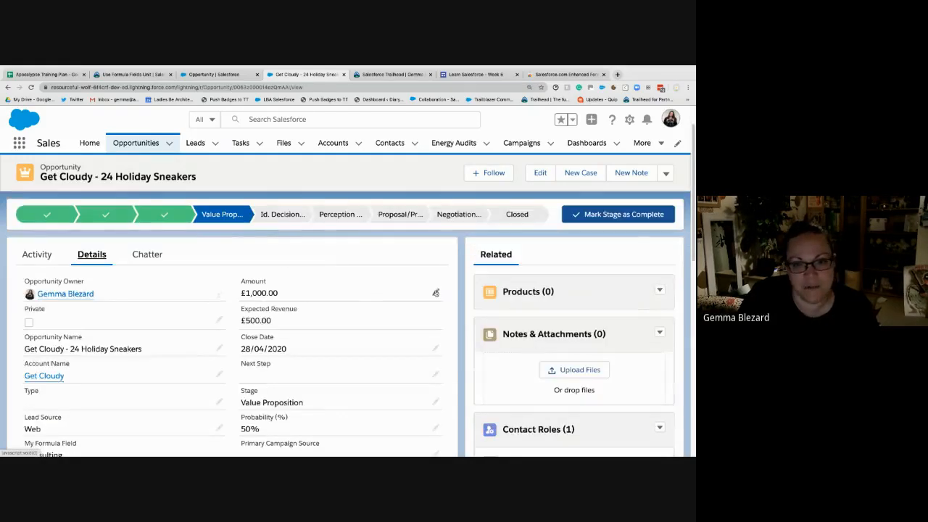
click(436, 292)
click(252, 305)
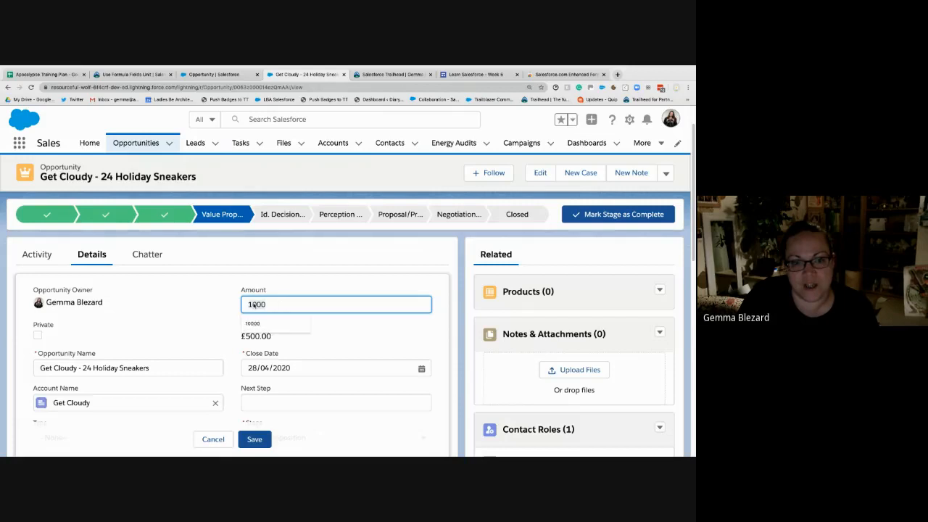
key(BackSpace)
key(BackSpace)
key(BackSpace)
key(BackSpace)
text(5000)
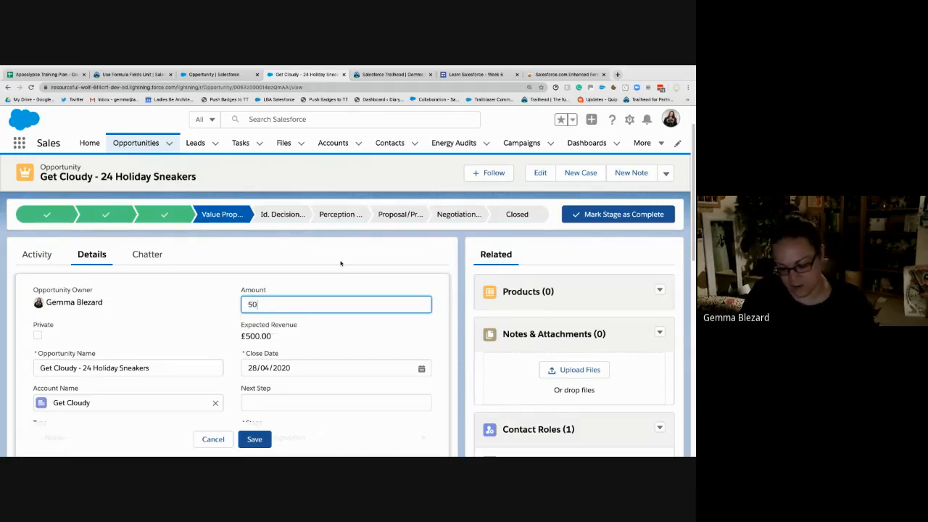
click(254, 438)
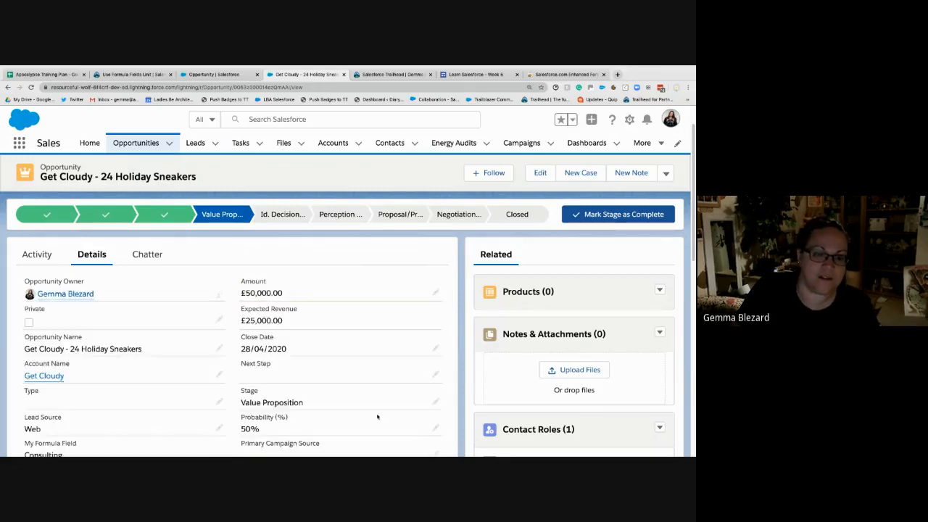
- Check the Discounted Amount and Big Opportunity? fields on the saved opportunity
scroll(376, 418, down, 5)
drag(48, 362, 95, 367)
click(301, 358)
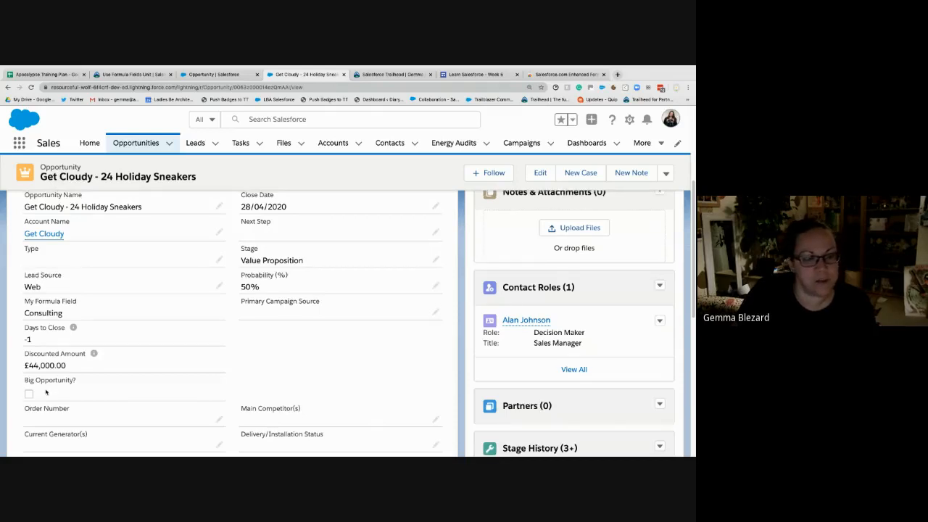
- Open the opportunity's Get Cloudy account in a new browser tab and switch to it
mouse_move(36, 236)
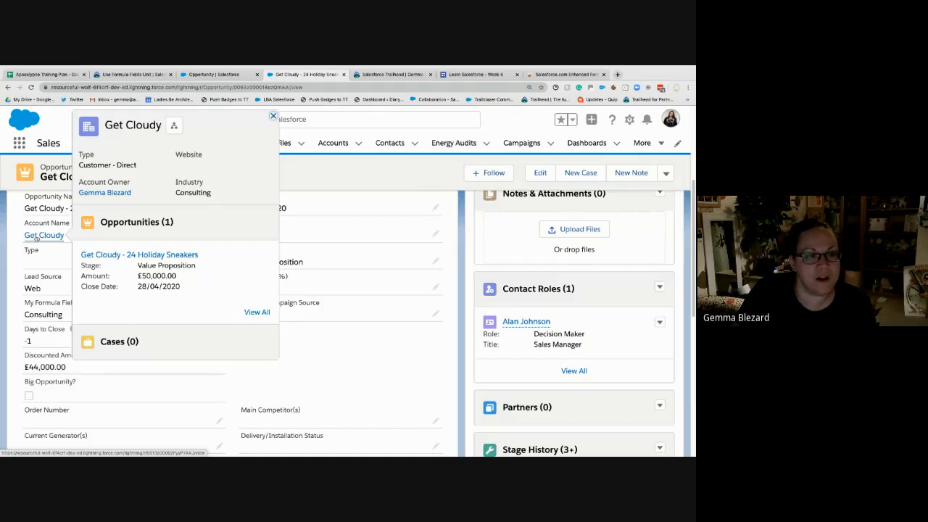
right_click(37, 237)
click(51, 242)
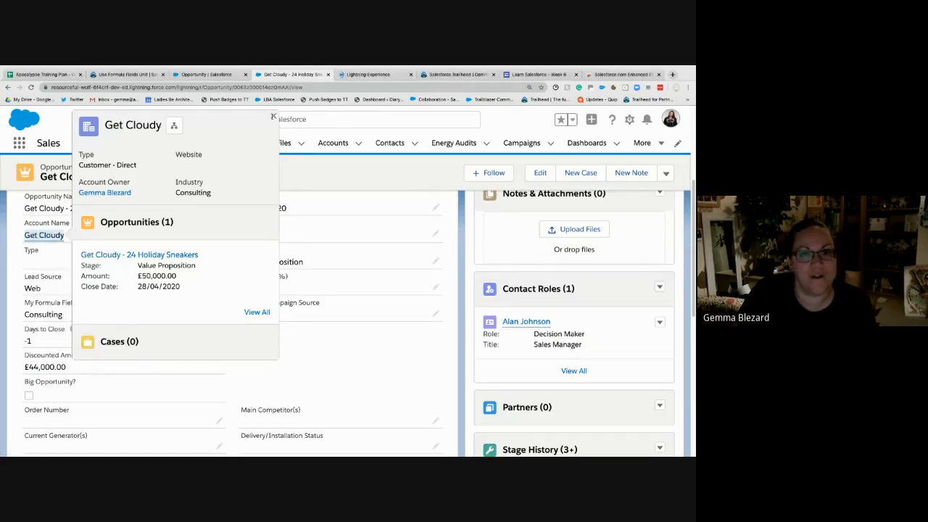
click(273, 116)
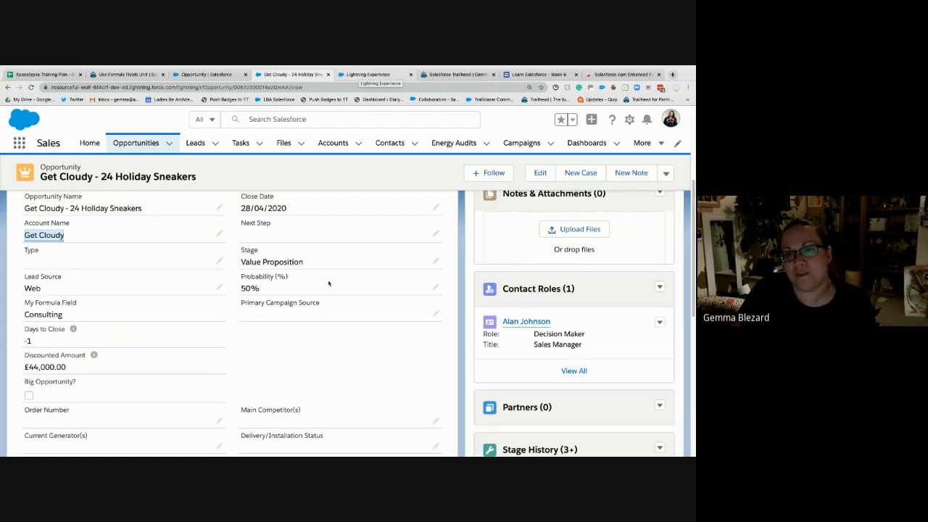
click(374, 74)
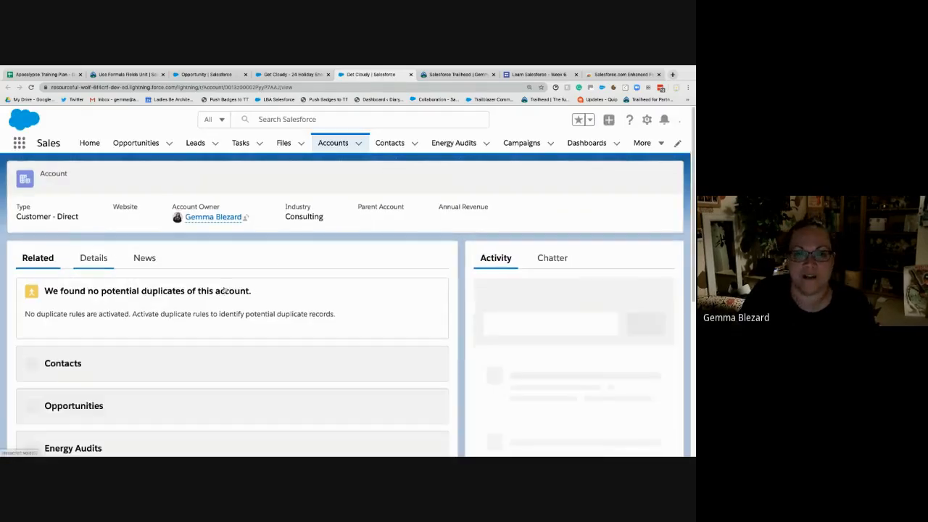
- Set Employees to 1001 in the Get Cloudy account's details and save the account
click(88, 259)
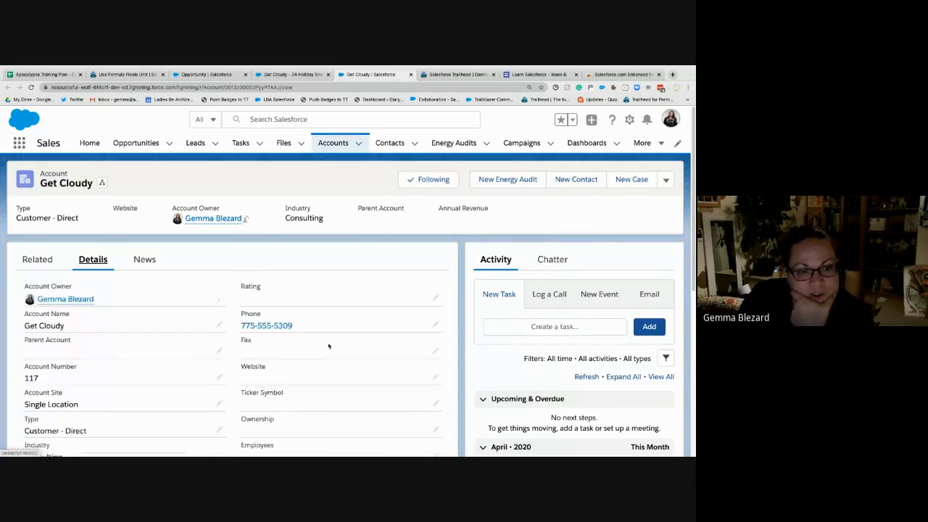
scroll(328, 345, down, 3)
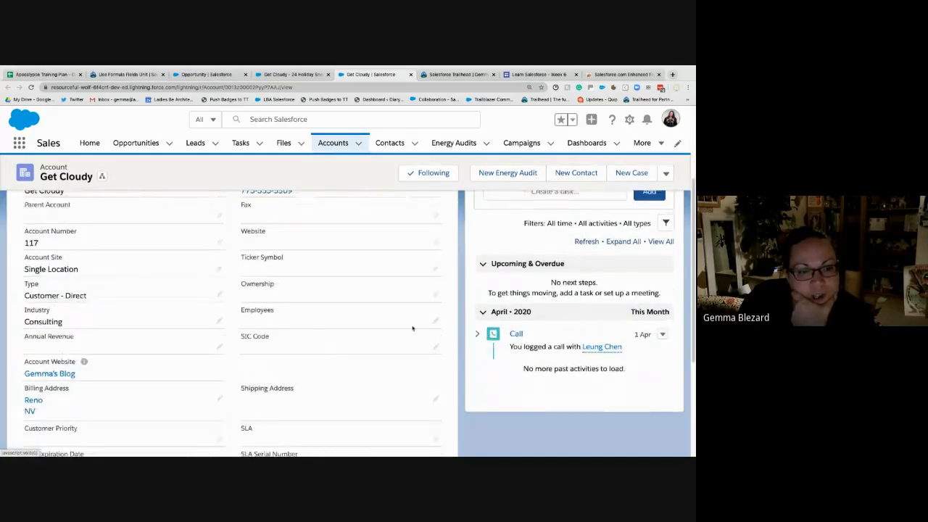
double_click(284, 332)
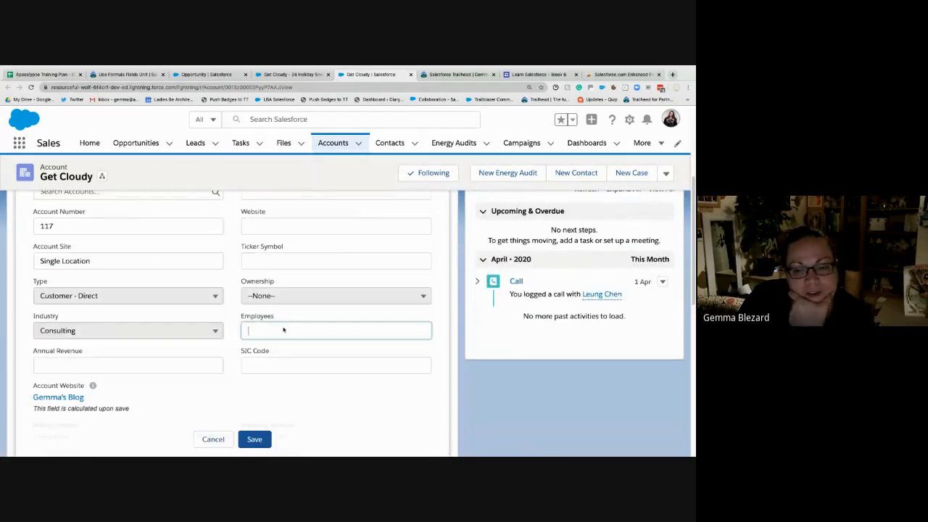
text(1001)
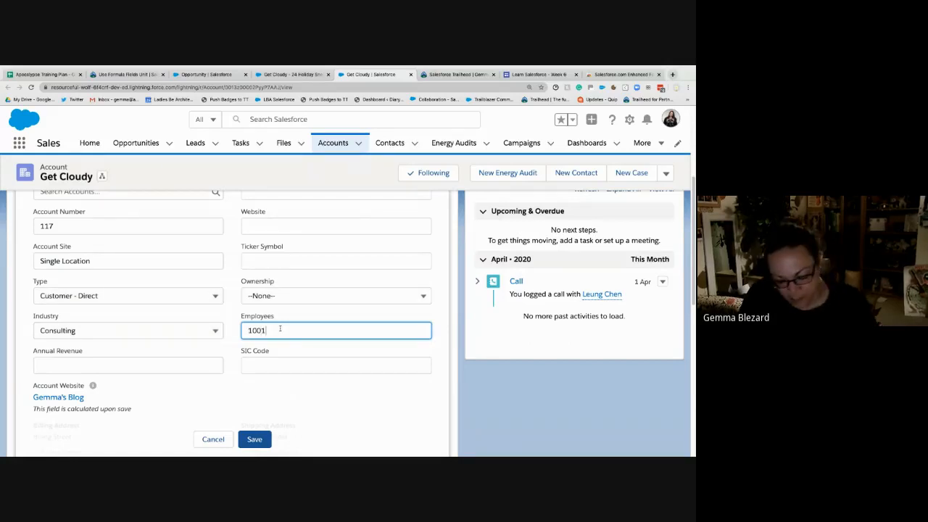
click(255, 439)
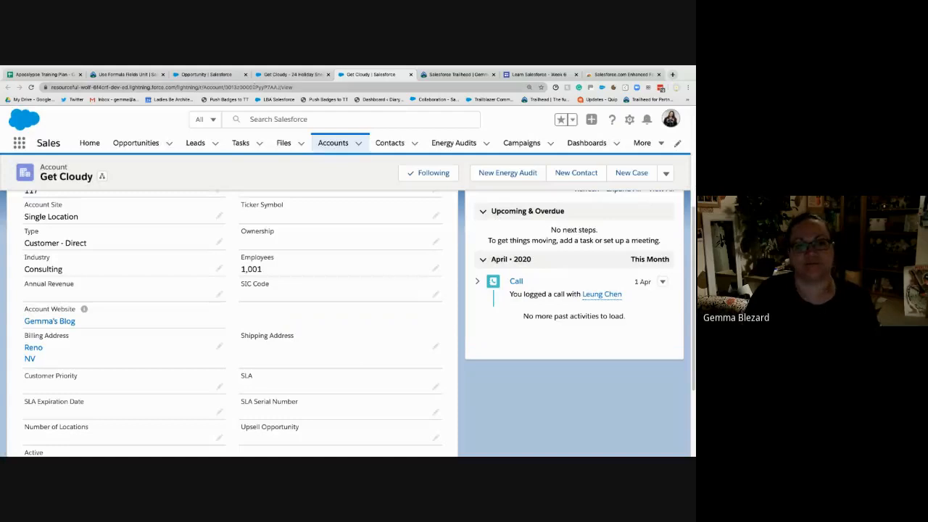
- Return to the Get Cloudy - 24 Holiday Sneakers opportunity, reload it and check the Big Opportunity? checkbox in its details
click(316, 74)
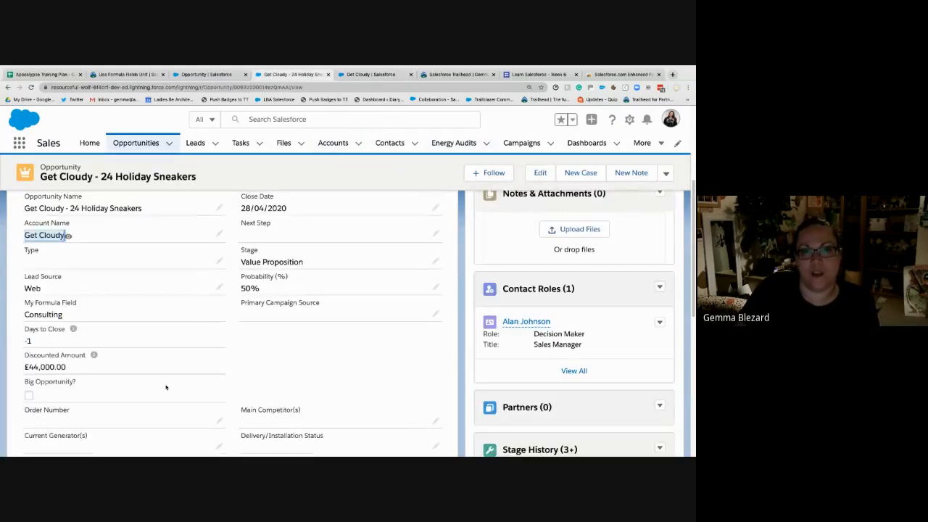
click(317, 365)
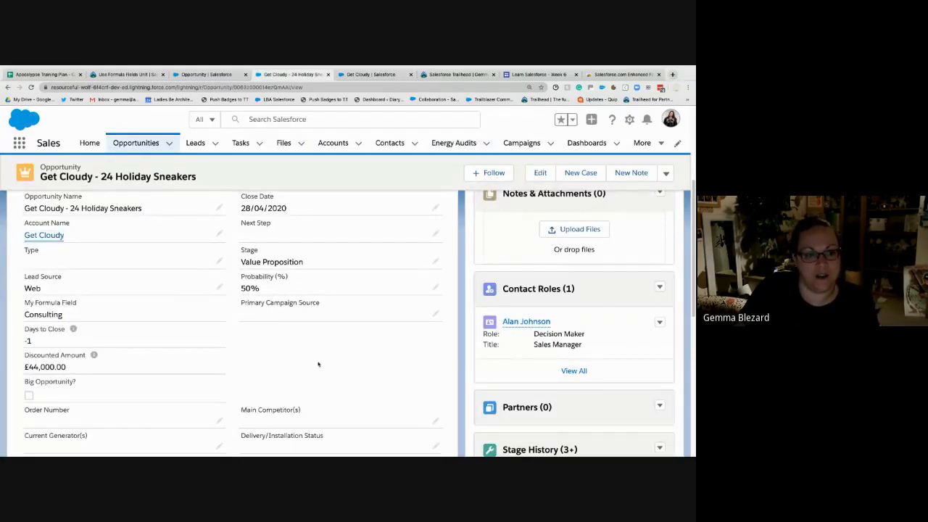
key(super+r)
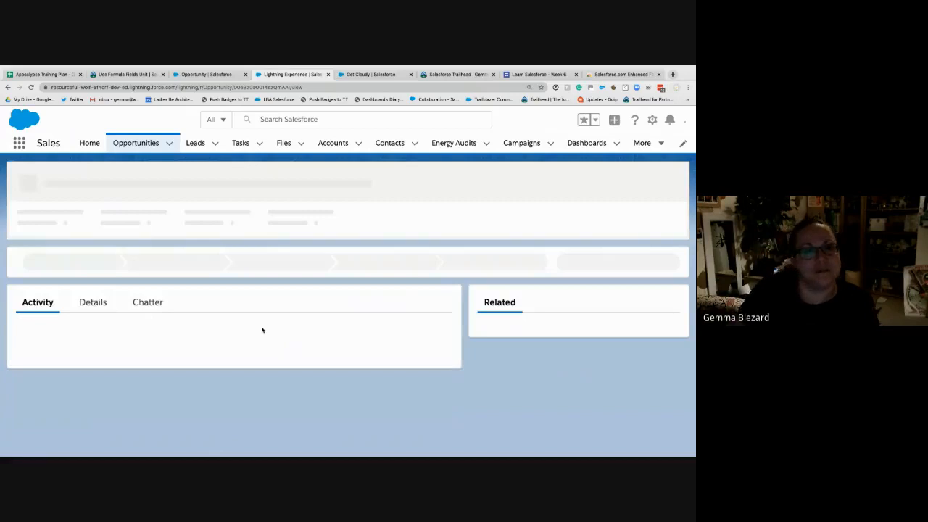
click(126, 310)
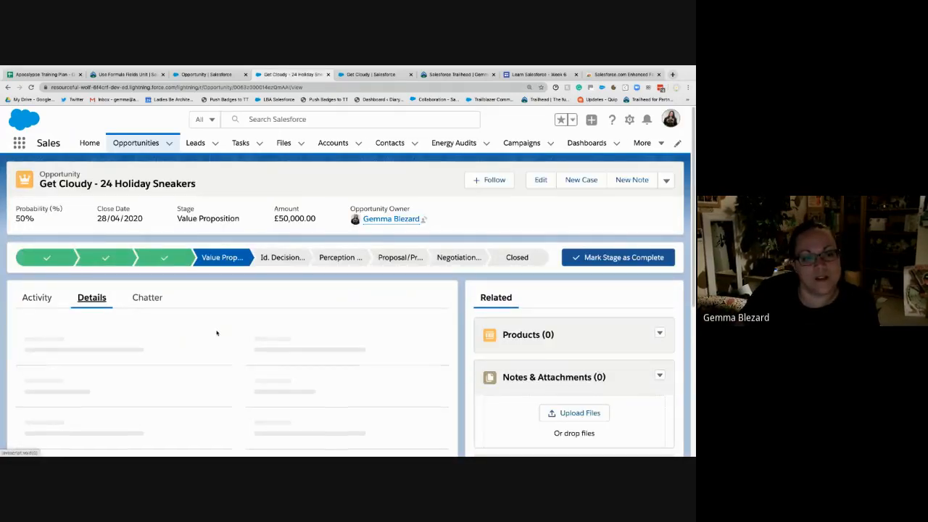
scroll(114, 384, down, 5)
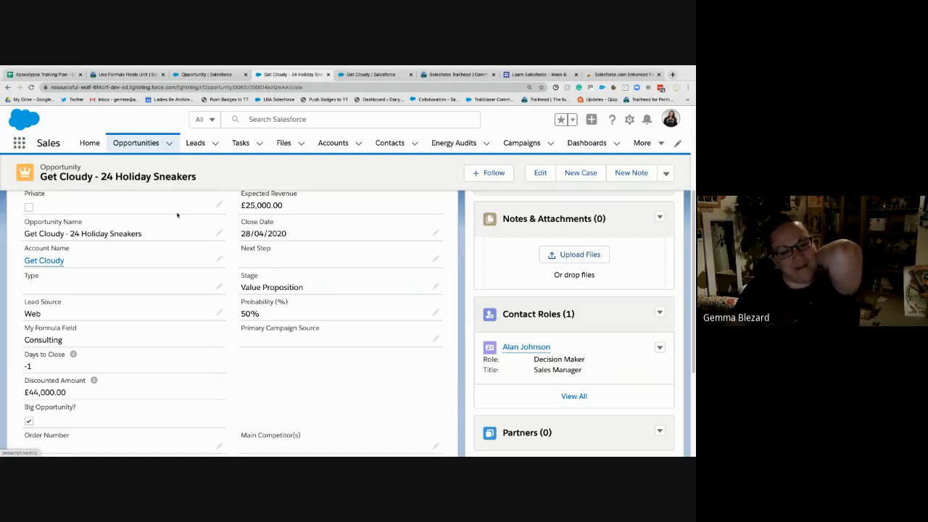
- Switch to the Use Formula Fields unit in Trailhead, retake its hands-on challenge and read the requirements for the Contract formula field
click(227, 76)
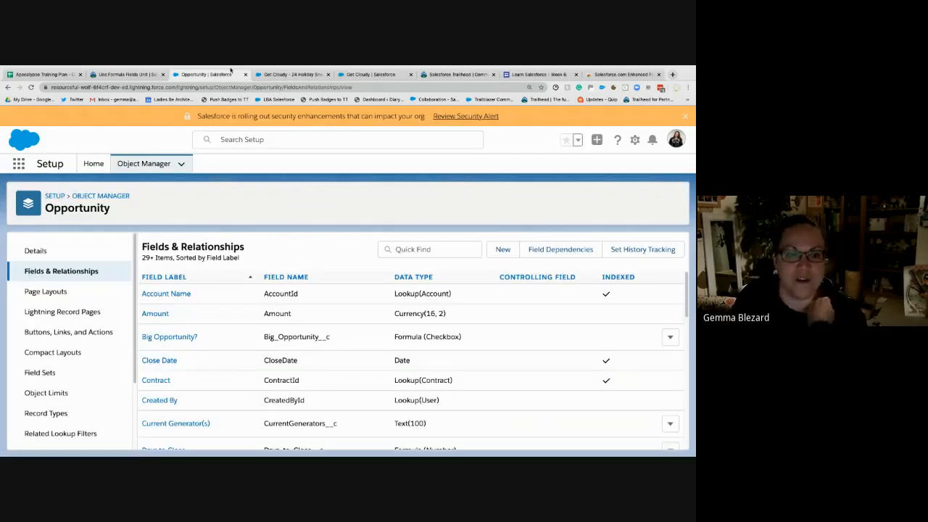
mouse_move(243, 67)
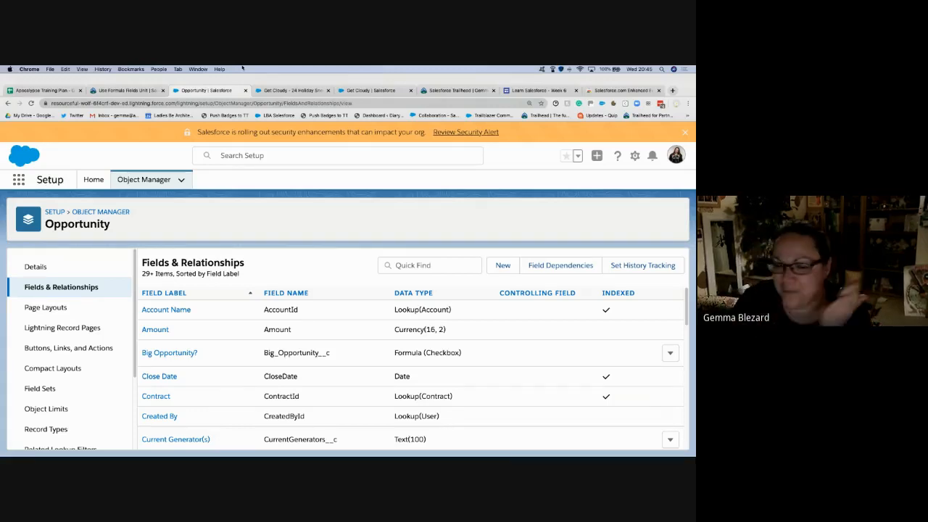
click(118, 90)
scroll(293, 320, down, 5)
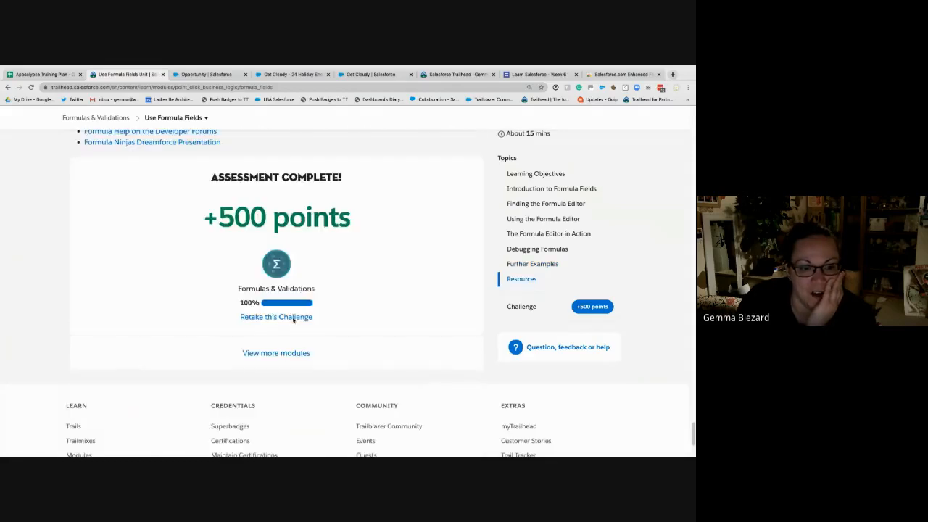
click(283, 319)
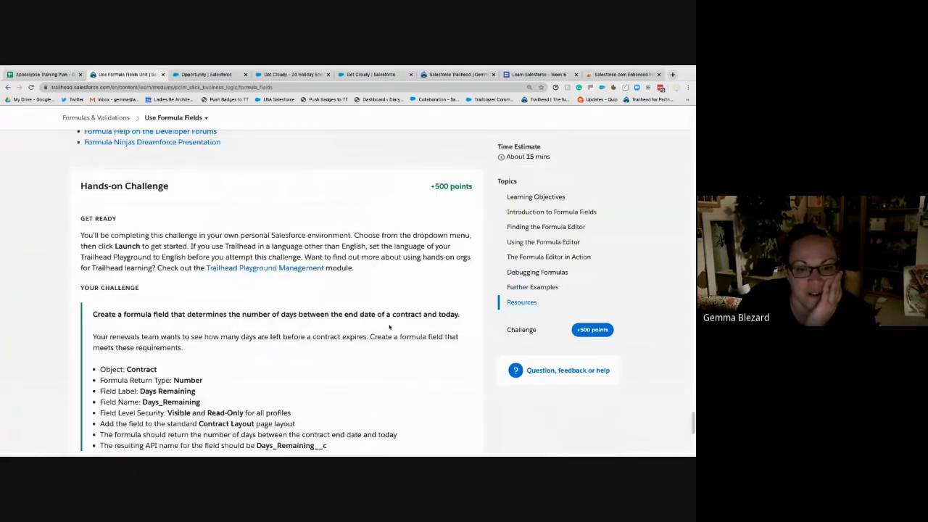
scroll(390, 328, down, 1)
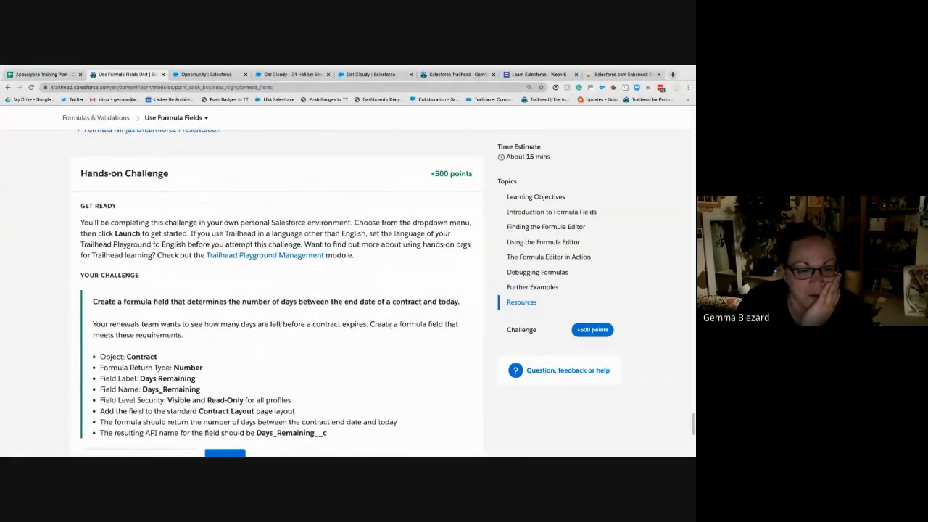
scroll(391, 327, down, 2)
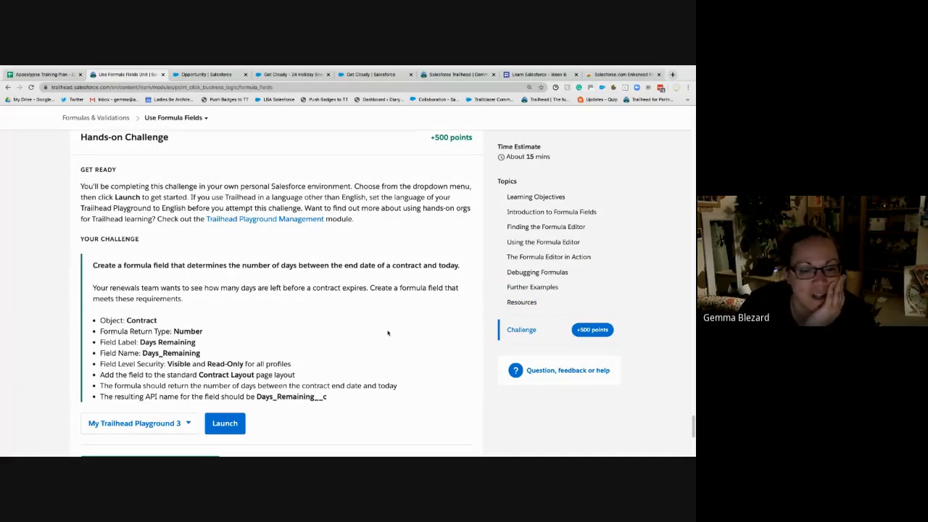
scroll(343, 340, down, 1)
scroll(343, 341, down, 1)
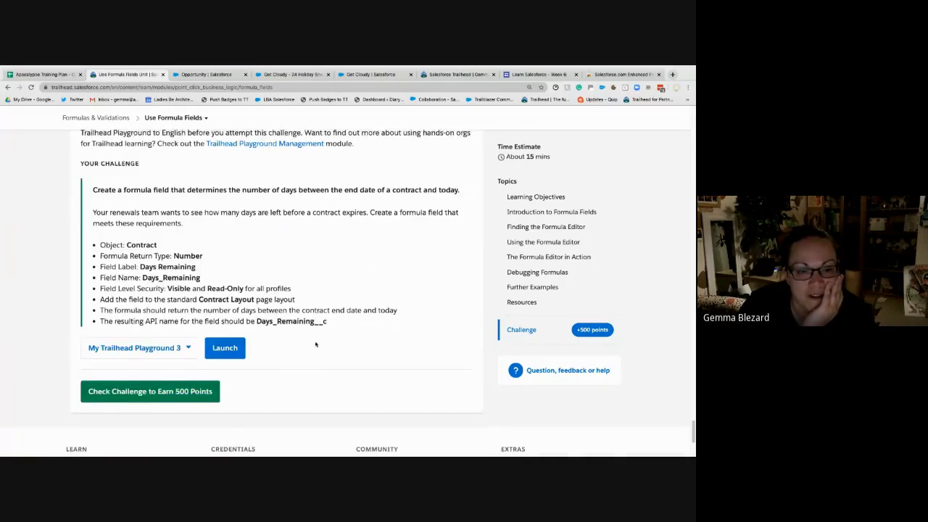
scroll(194, 136, up, 1)
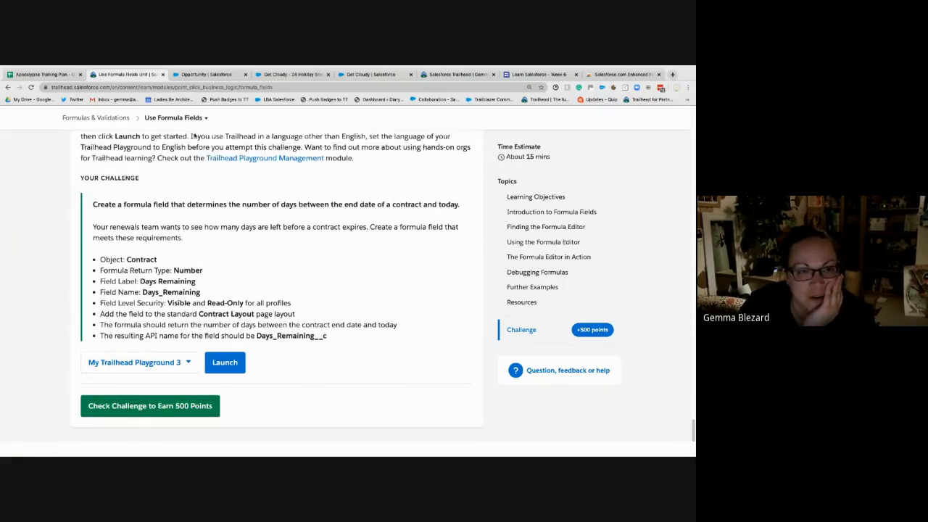
- Open the Days Remaining field's definition from the Contract object's fields in the Playground's Object Manager
click(191, 74)
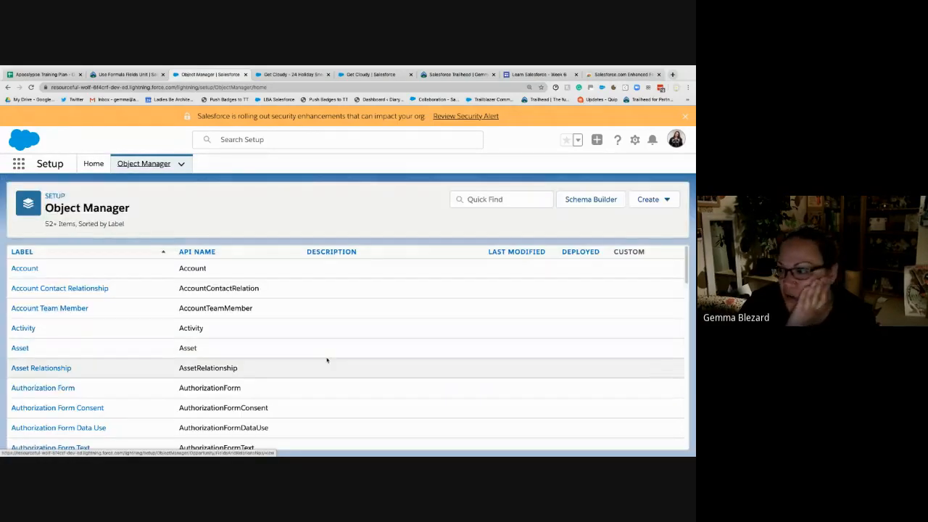
scroll(135, 356, down, 5)
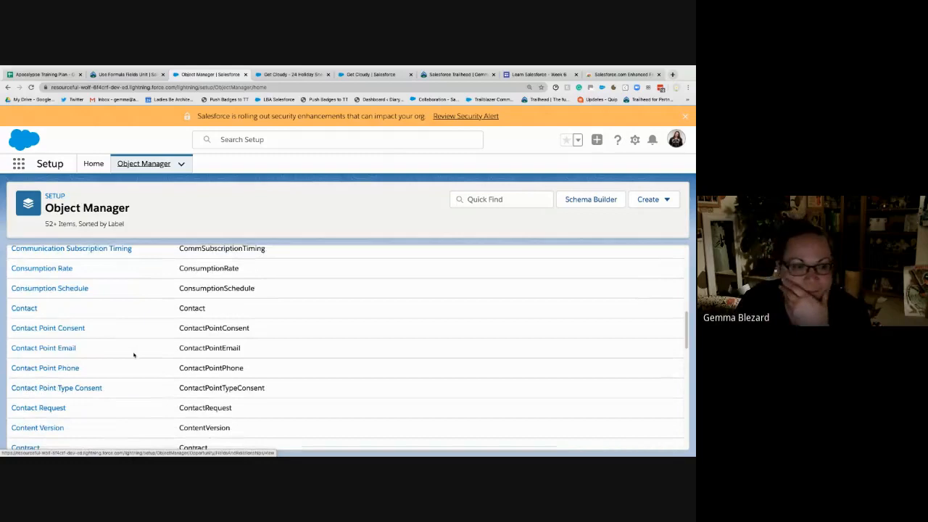
scroll(29, 415, down, 1)
click(32, 395)
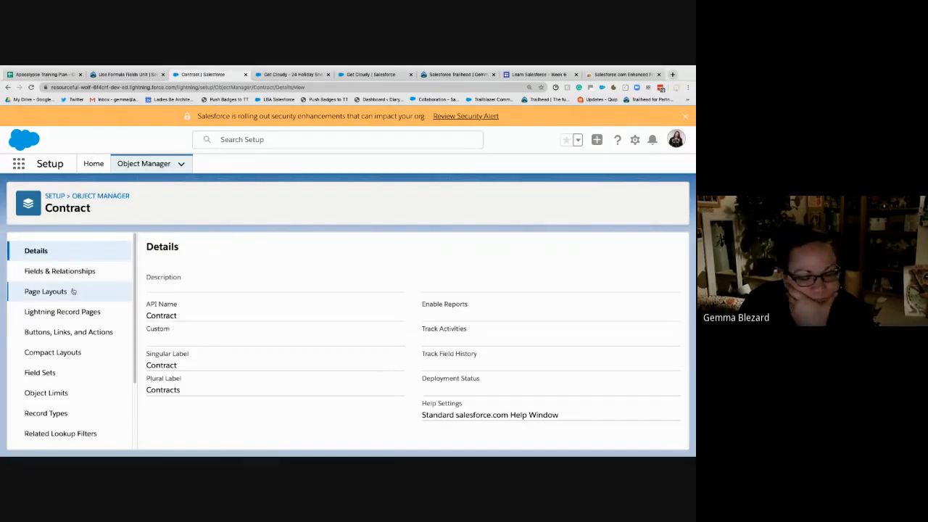
click(59, 272)
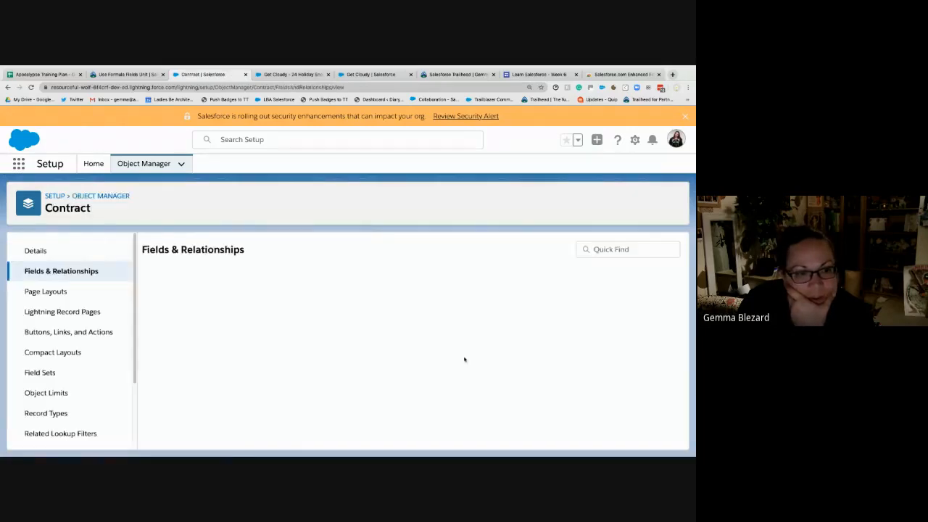
scroll(330, 360, down, 1)
scroll(330, 360, down, 3)
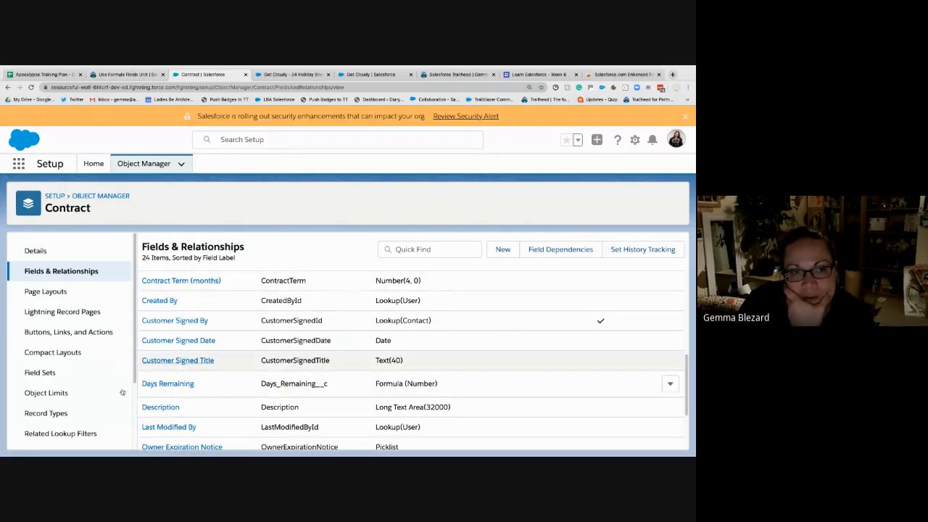
click(166, 383)
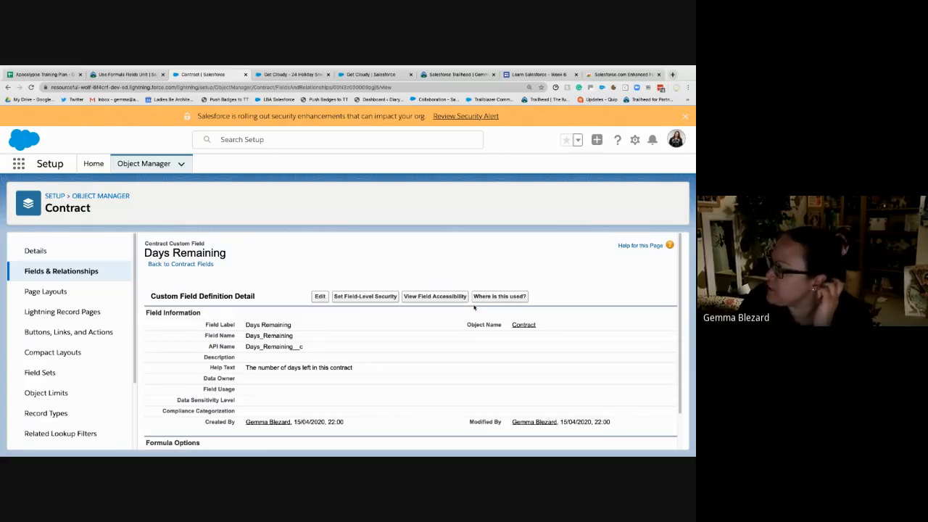
- Review the Days Remaining field's label, formula options and EndDate - TODAY() formula
scroll(474, 308, down, 1)
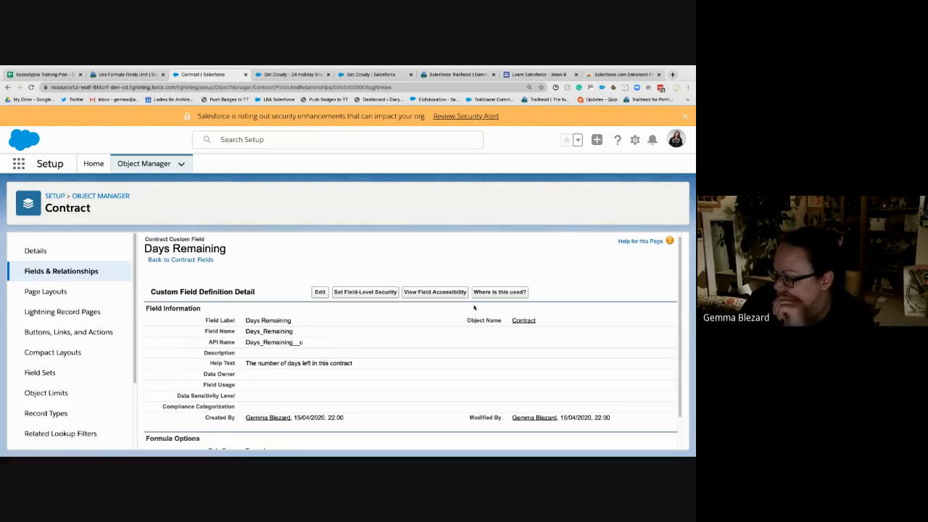
scroll(474, 308, down, 1)
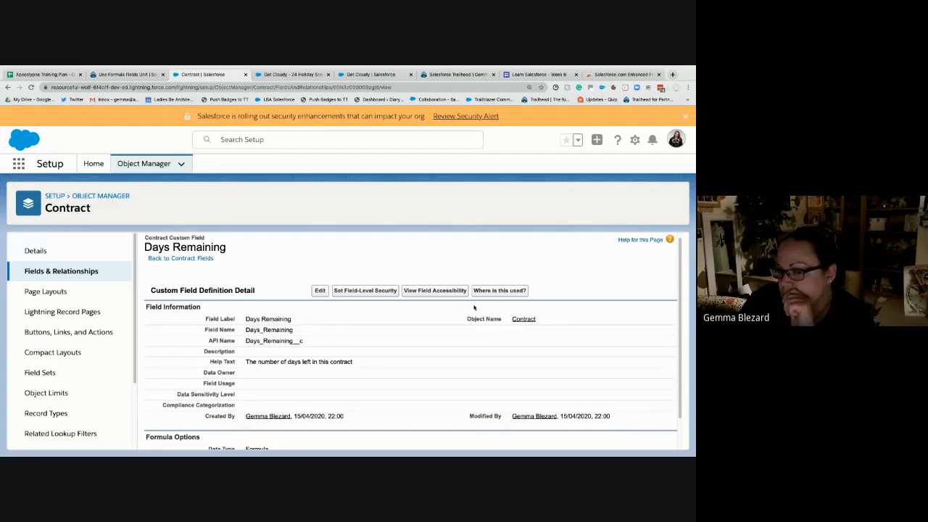
scroll(474, 308, down, 2)
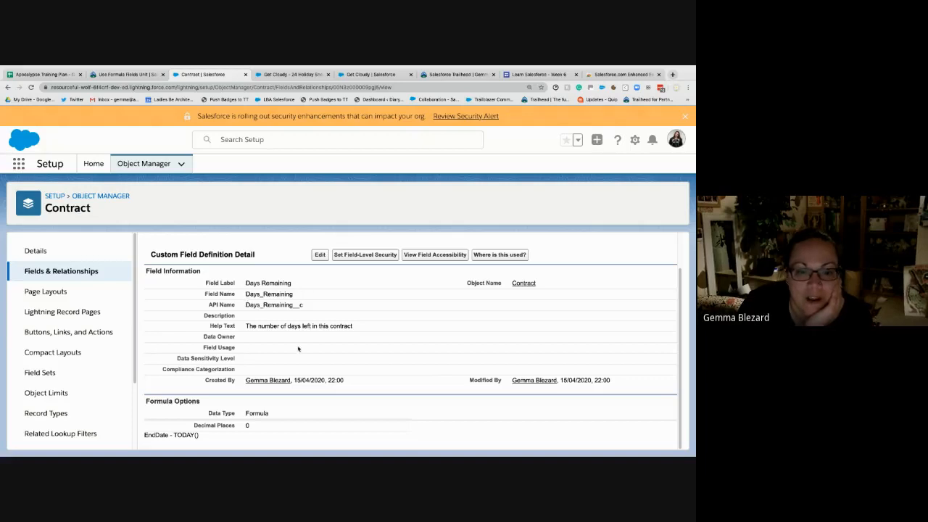
drag(292, 283, 243, 282)
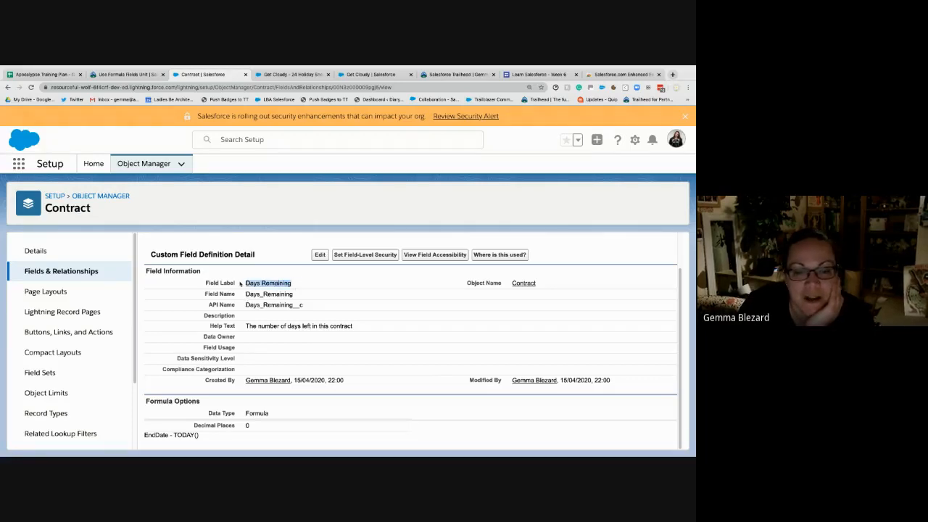
click(302, 283)
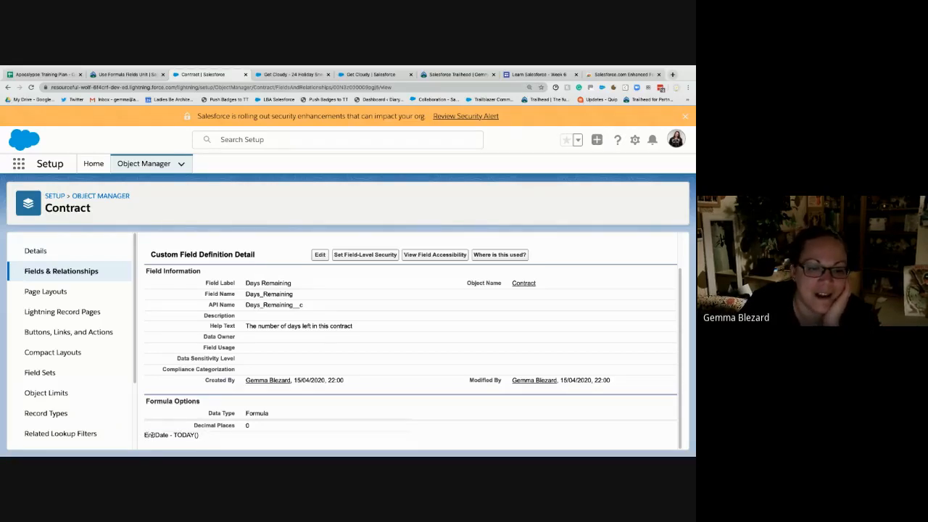
drag(147, 434, 203, 436)
click(180, 437)
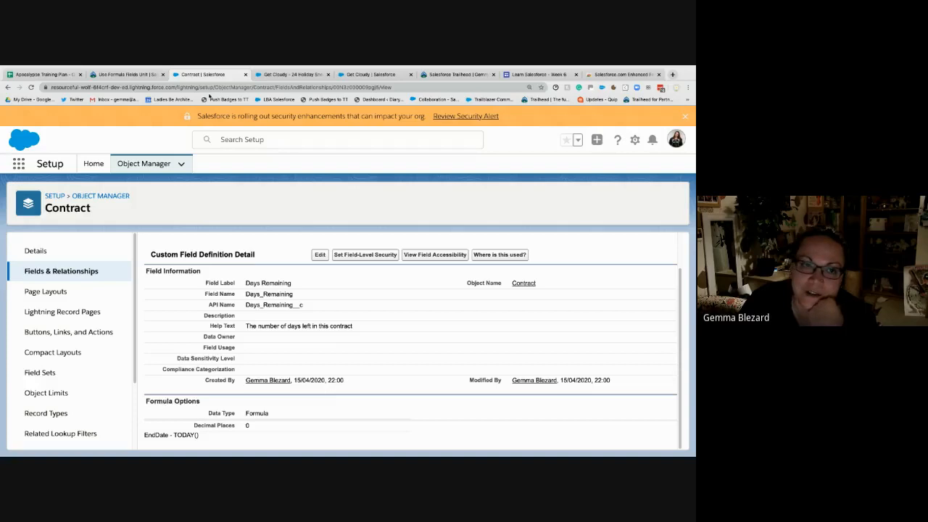
- Return to the Use Formula Fields unit in Trailhead and submit the challenge for checking against My Trailhead Playground 3
click(143, 74)
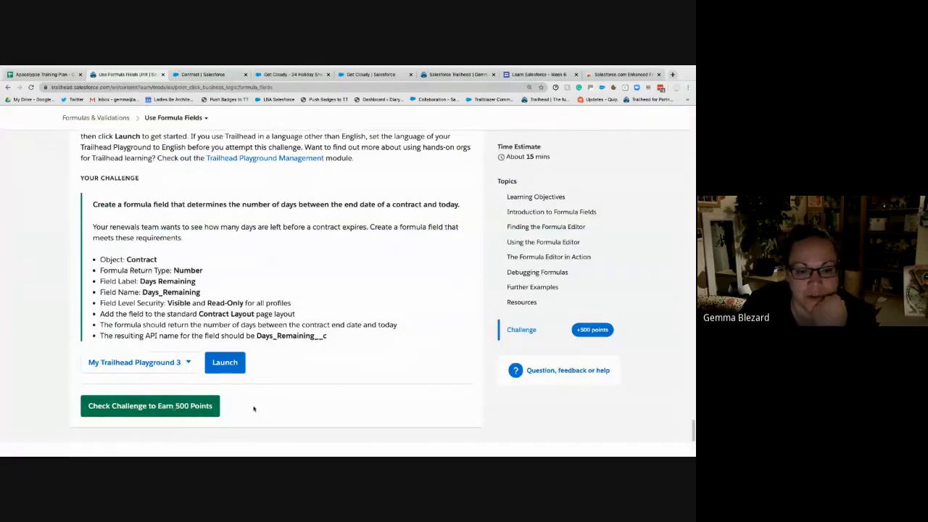
click(207, 406)
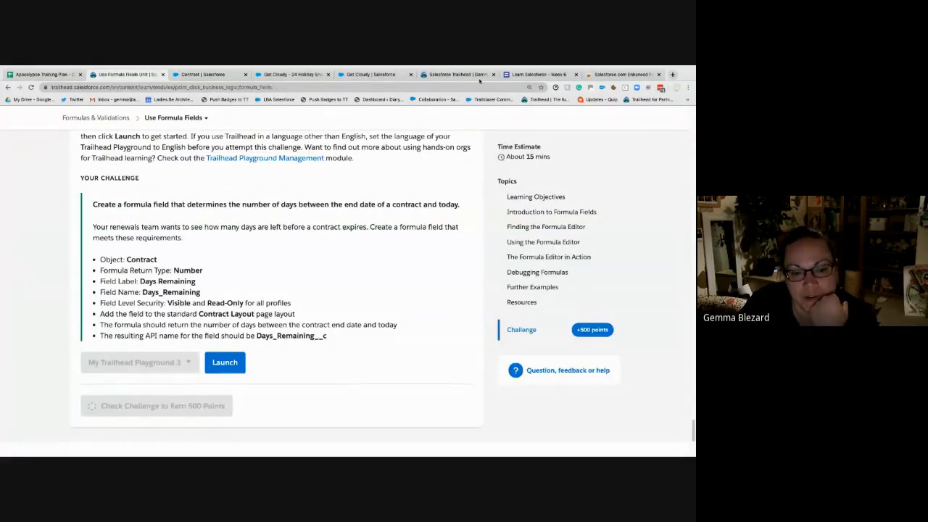
scroll(472, 241, up, 5)
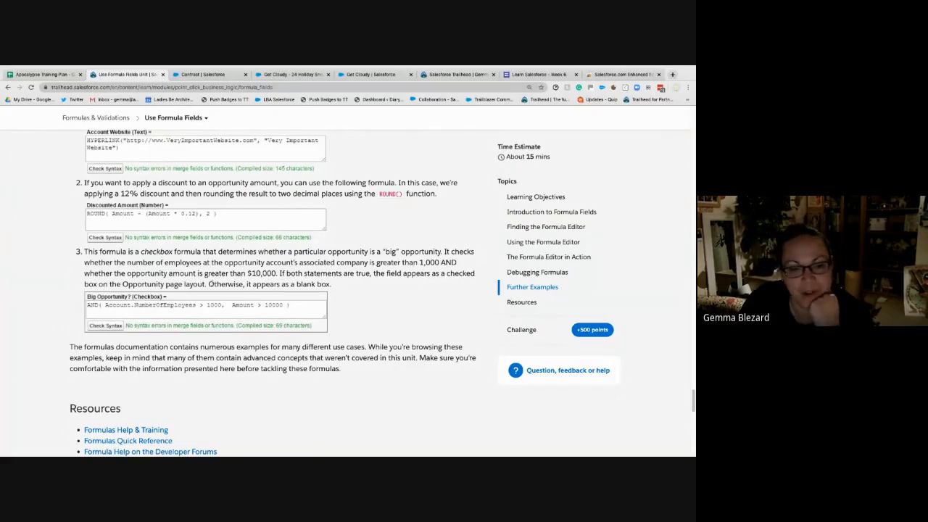
scroll(210, 284, down, 10)
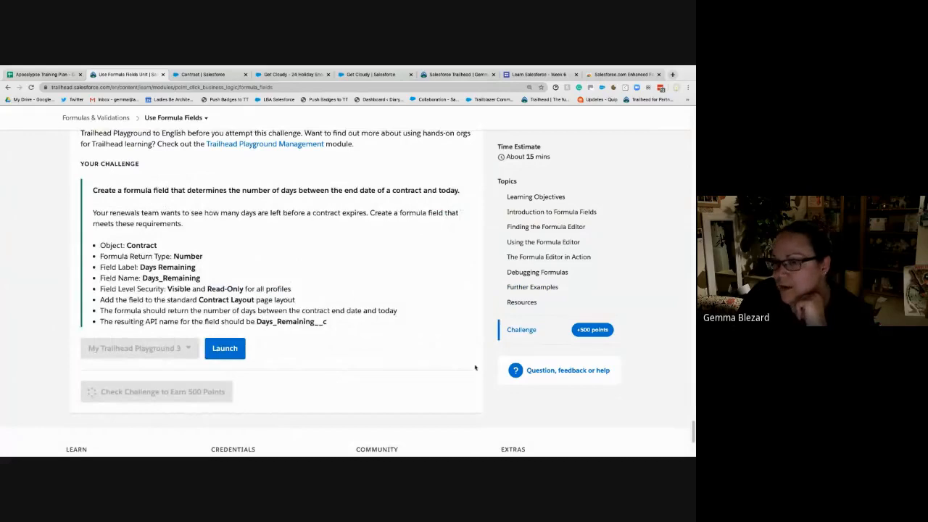
scroll(463, 363, up, 15)
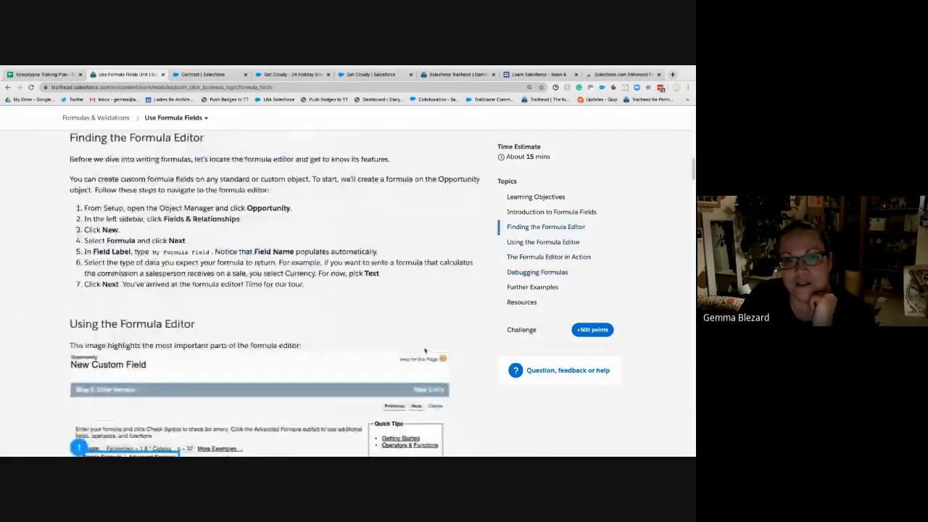
- Dismiss the new-badge notice and open the Implement Roll-Up Summary Fields unit of the Formulas & Validations module
scroll(425, 351, up, 5)
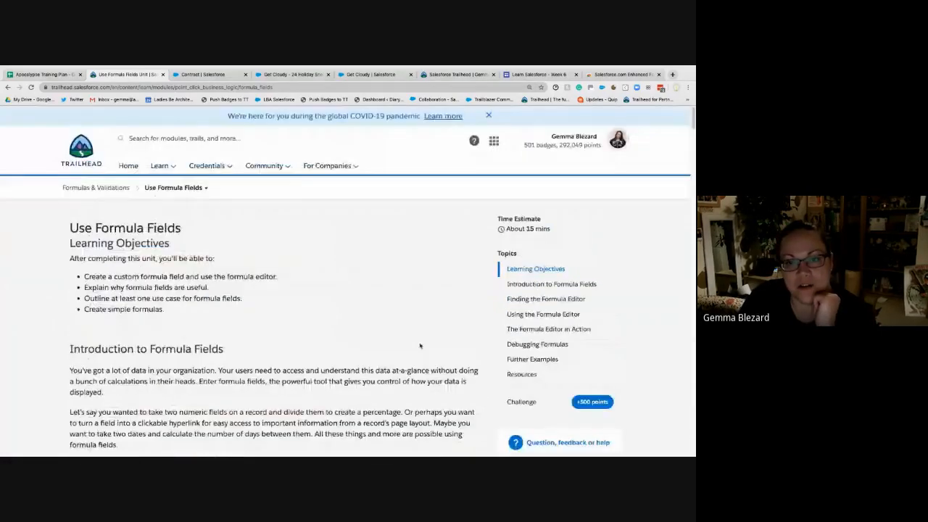
click(194, 188)
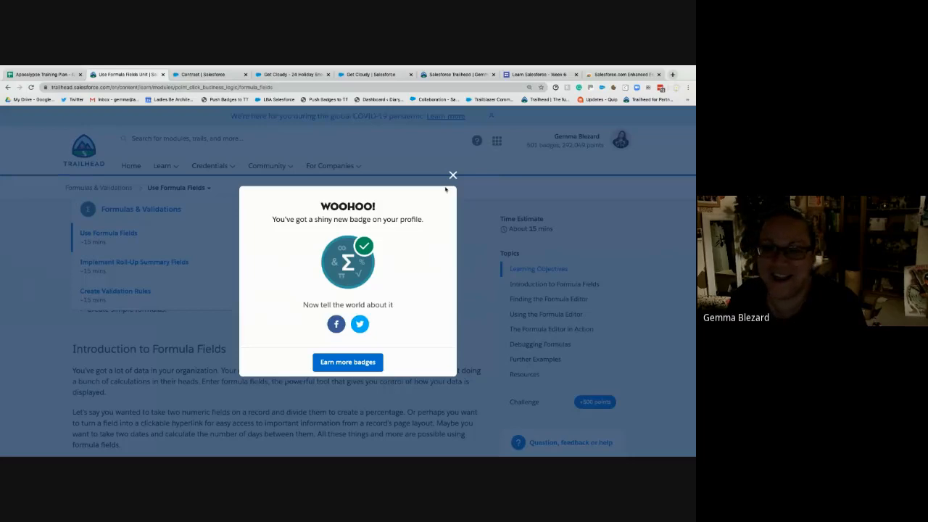
click(452, 175)
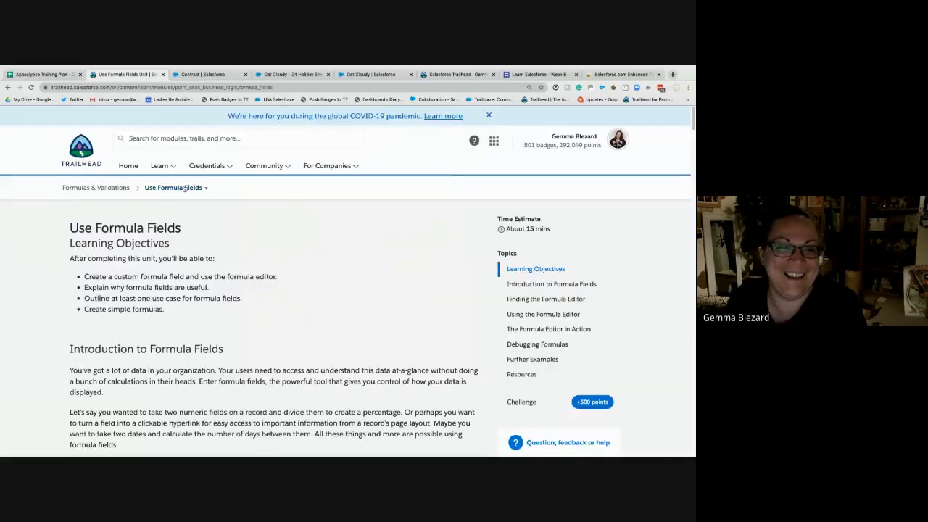
click(185, 187)
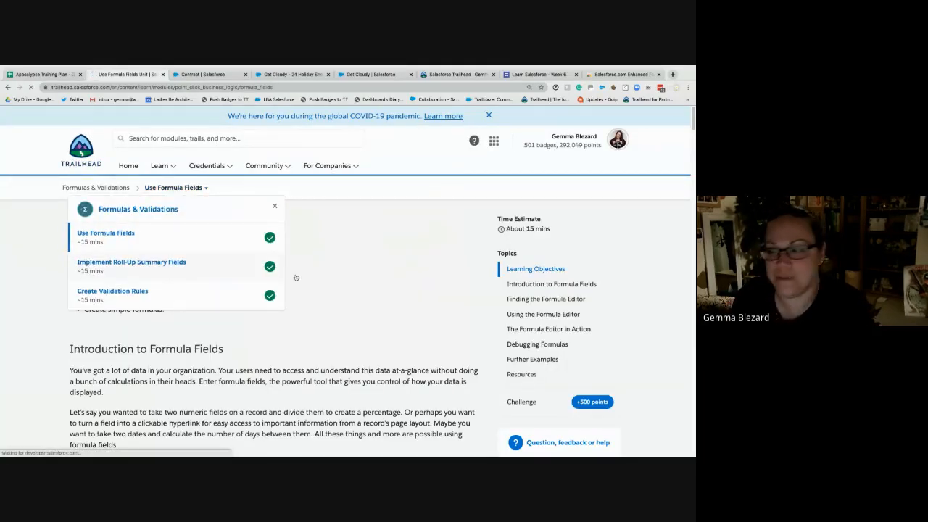
click(163, 268)
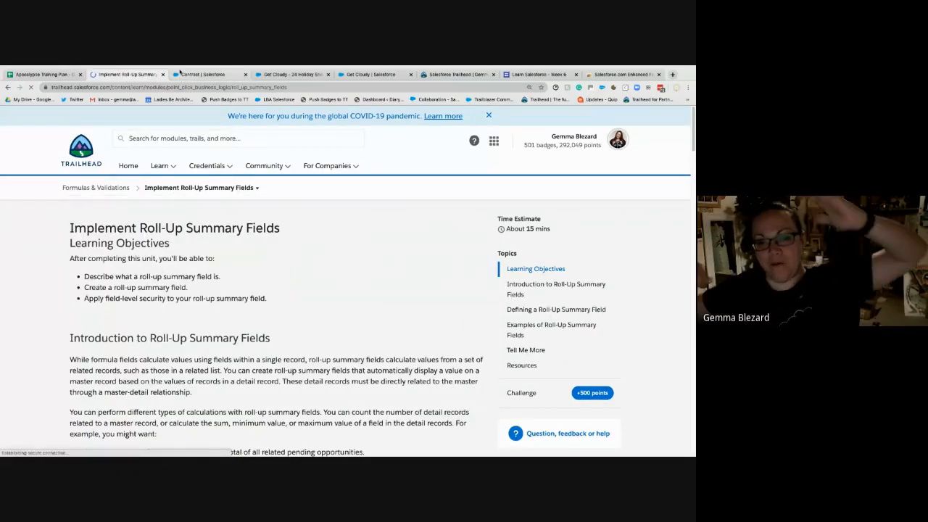
- Switch to the Get Cloudy - 24 Holiday Sneakers opportunity and close the other Get Cloudy browser tab
click(182, 73)
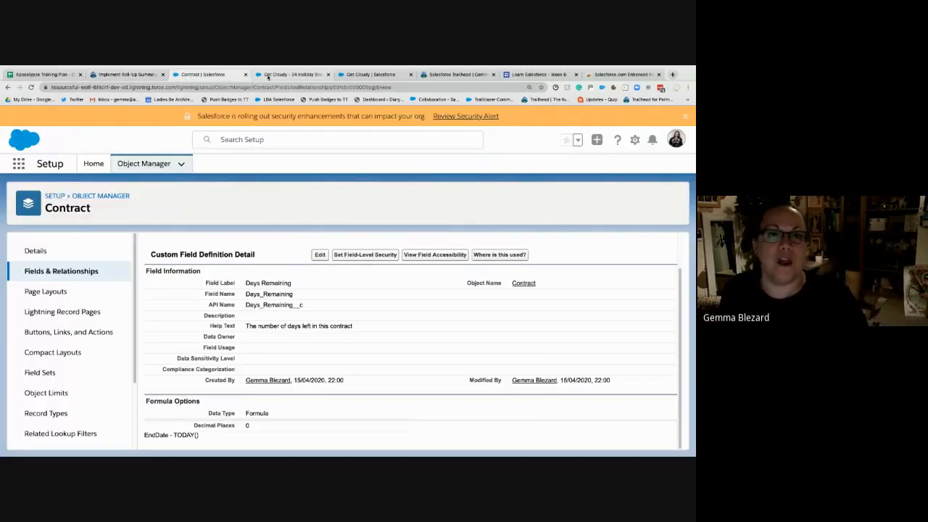
click(268, 75)
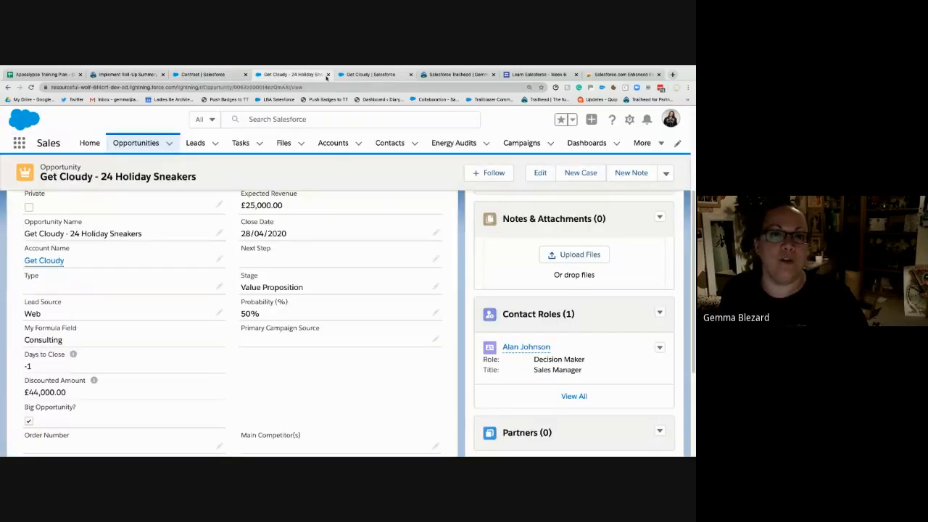
click(410, 74)
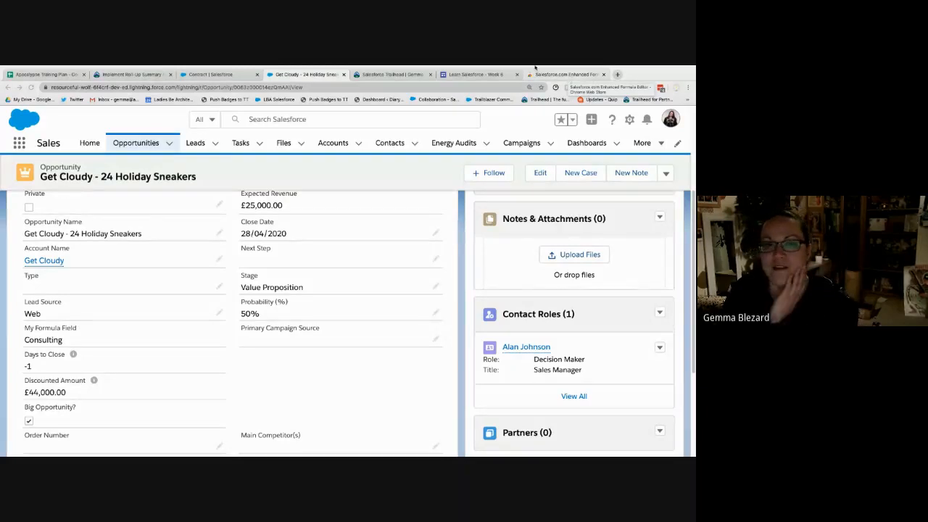
- Review the Get Cloudy - 24 Holiday Sneakers opportunity's formula fields and its Amount value
scroll(284, 274, down, 5)
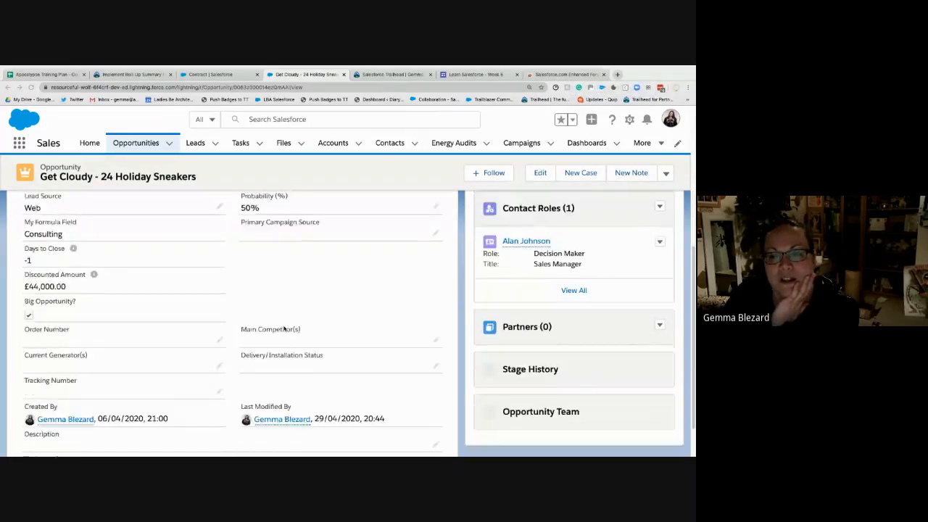
scroll(584, 340, up, 10)
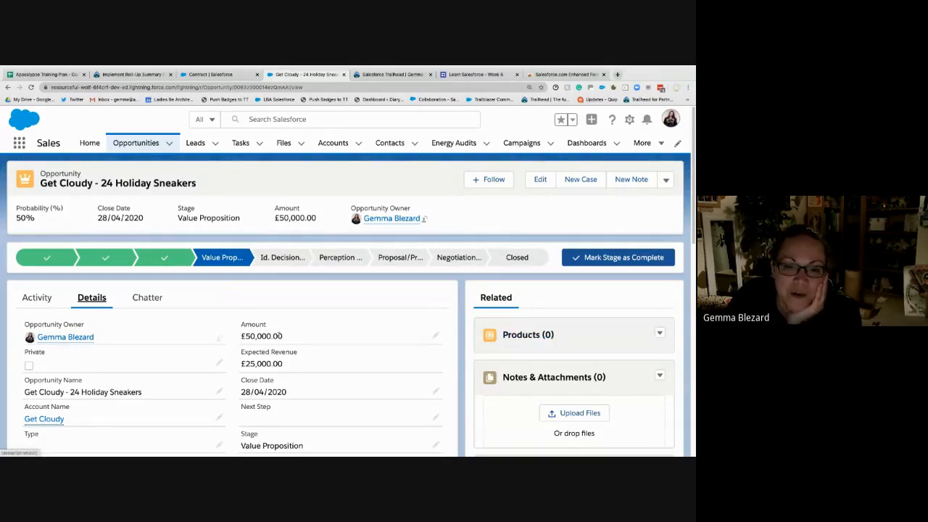
drag(279, 335, 235, 338)
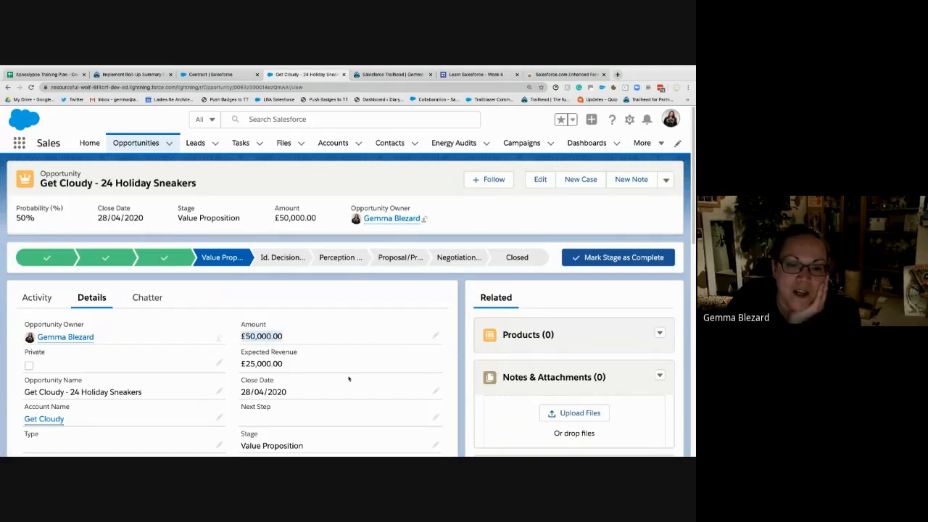
click(578, 339)
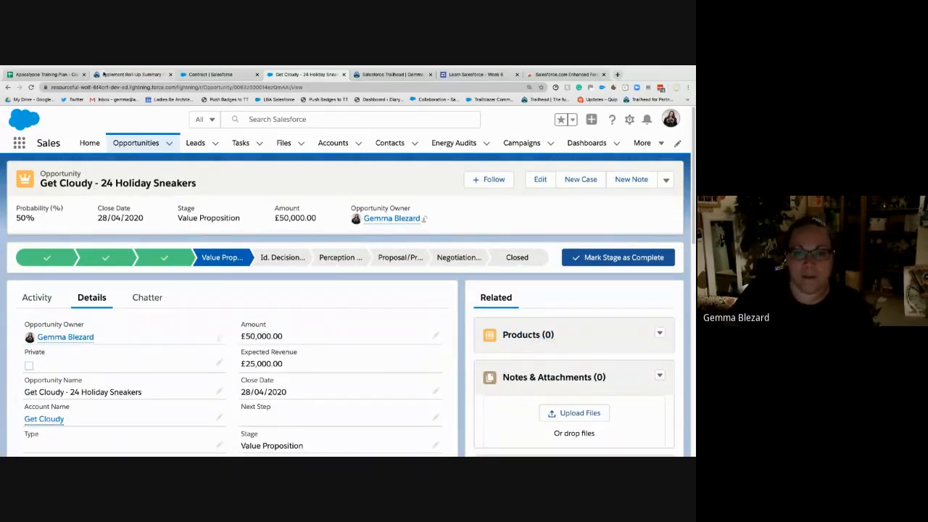
- Return to the Implement Roll-Up Summary Fields unit and read the introduction and the Master-Detail Relationships explanation with its Account example
click(130, 74)
scroll(249, 308, down, 1)
scroll(249, 308, down, 3)
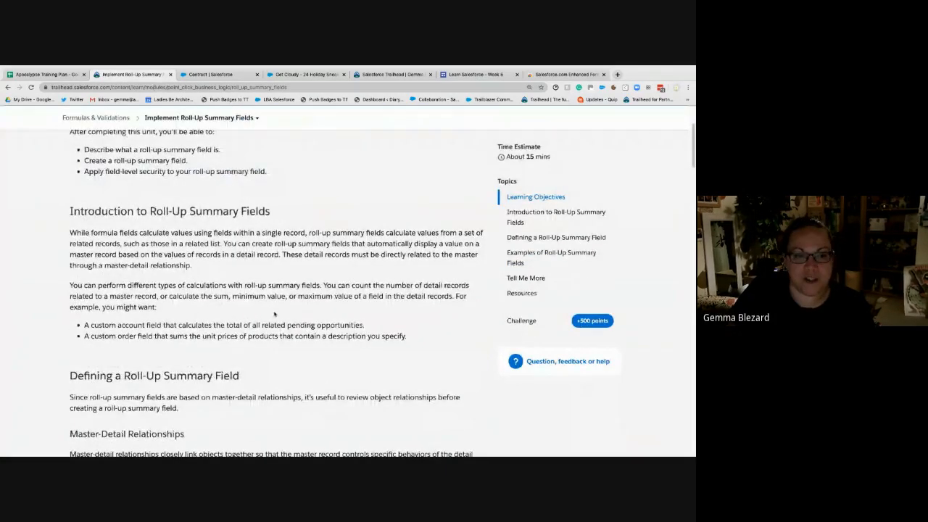
scroll(274, 313, down, 1)
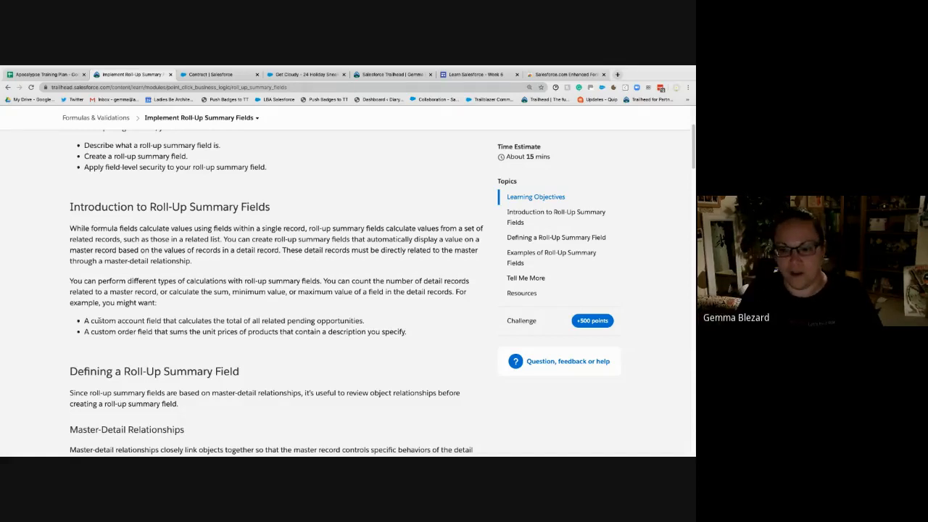
scroll(99, 320, down, 2)
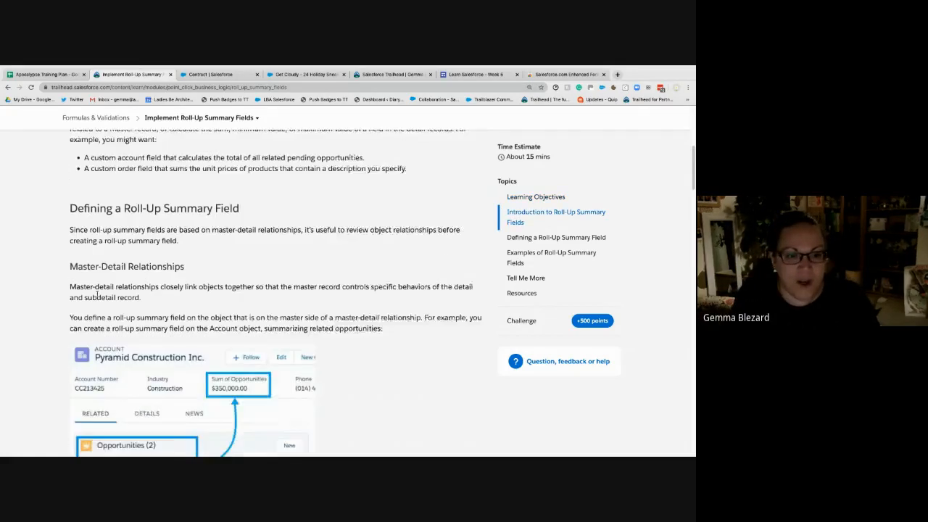
scroll(145, 295, down, 1)
scroll(153, 272, down, 2)
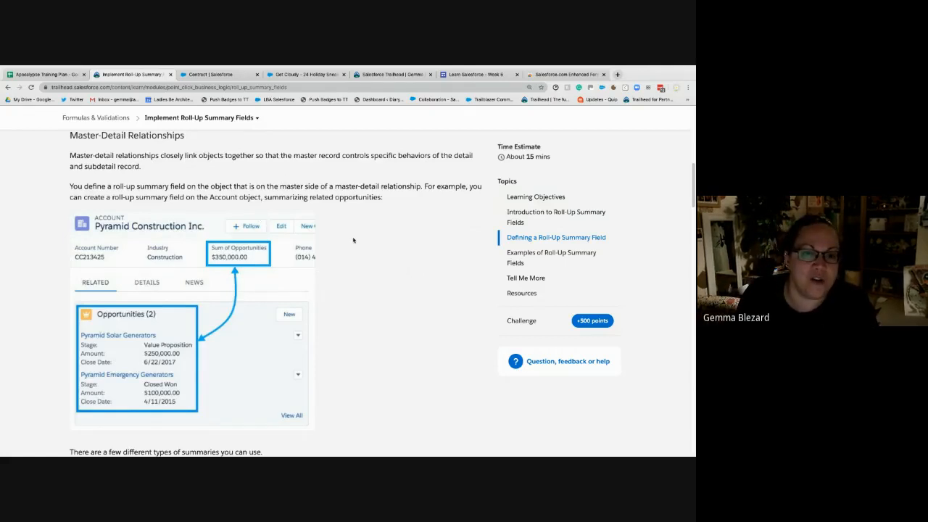
drag(111, 186, 304, 187)
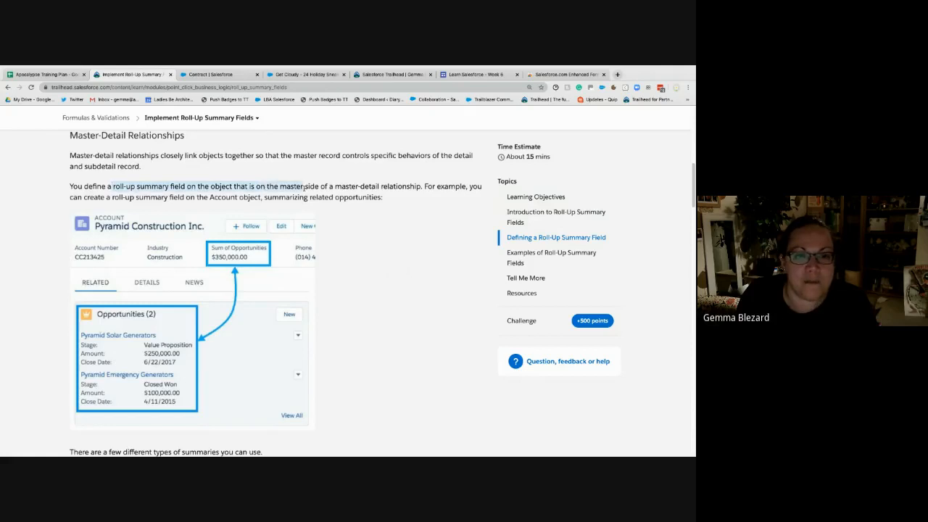
click(419, 239)
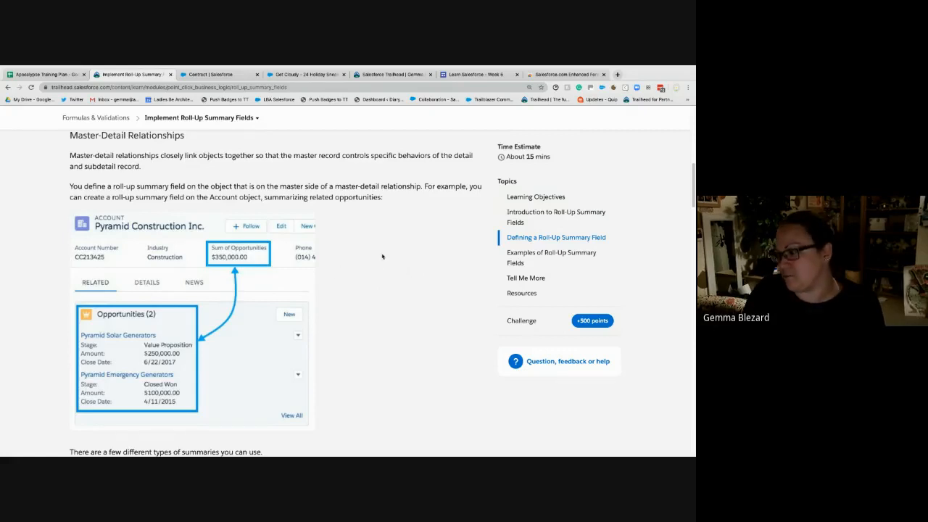
- Read the COUNT, SUM, MIN and MAX summary type descriptions and the Creating the Summary Field instructions
scroll(216, 296, down, 2)
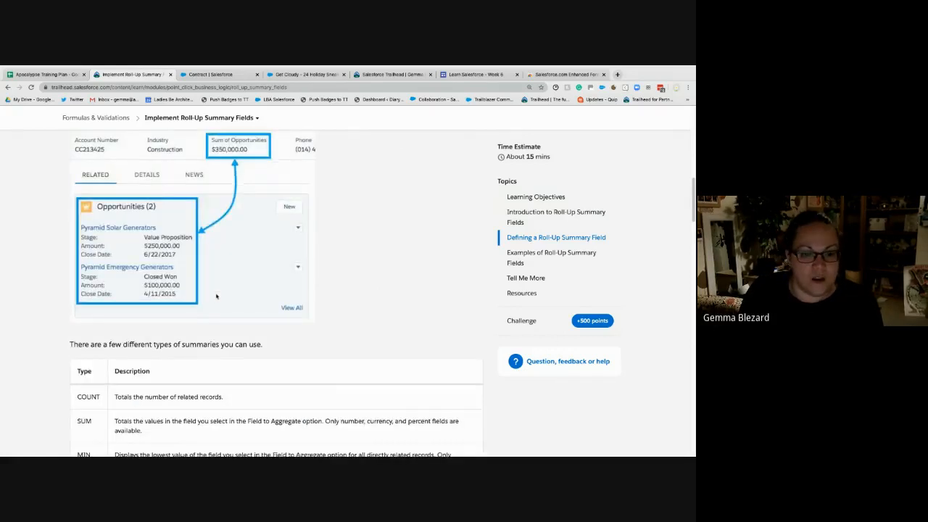
scroll(216, 296, down, 2)
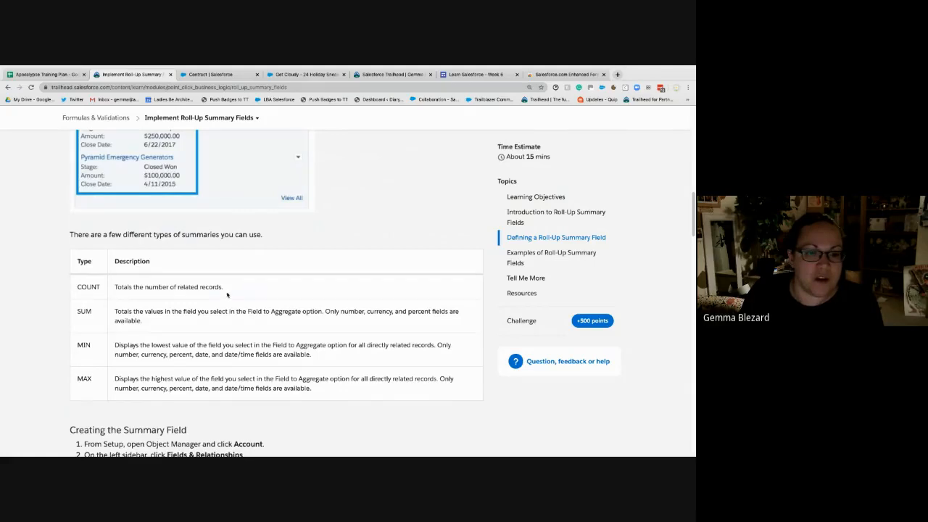
drag(227, 294, 123, 288)
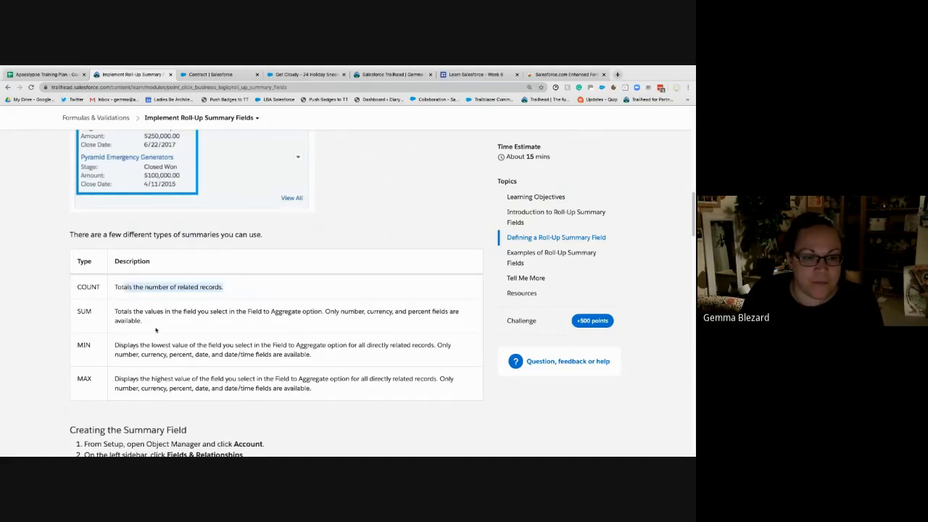
drag(147, 322, 114, 312)
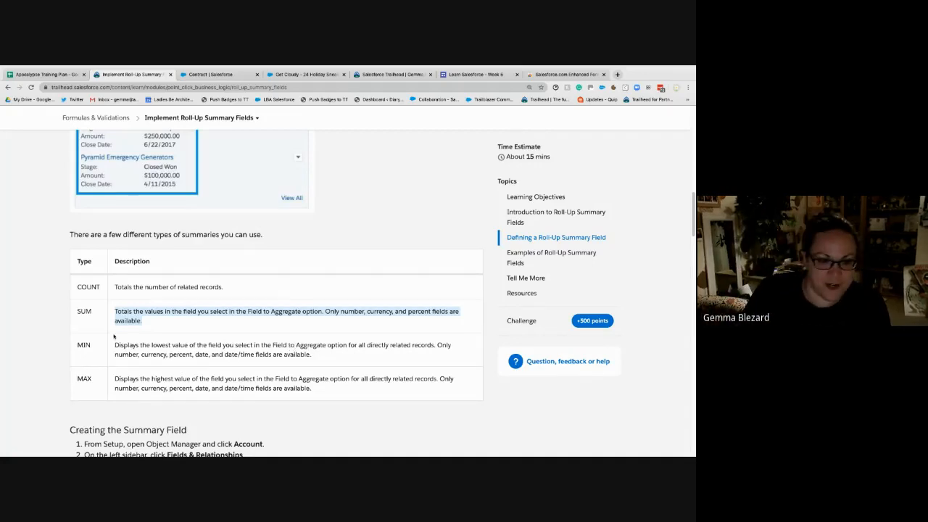
scroll(207, 238, down, 1)
scroll(207, 238, down, 1)
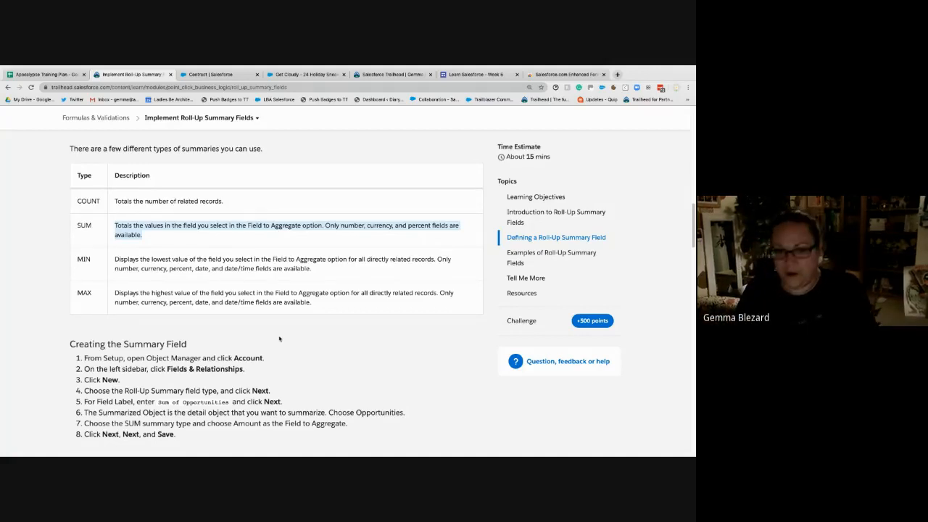
scroll(242, 290, down, 1)
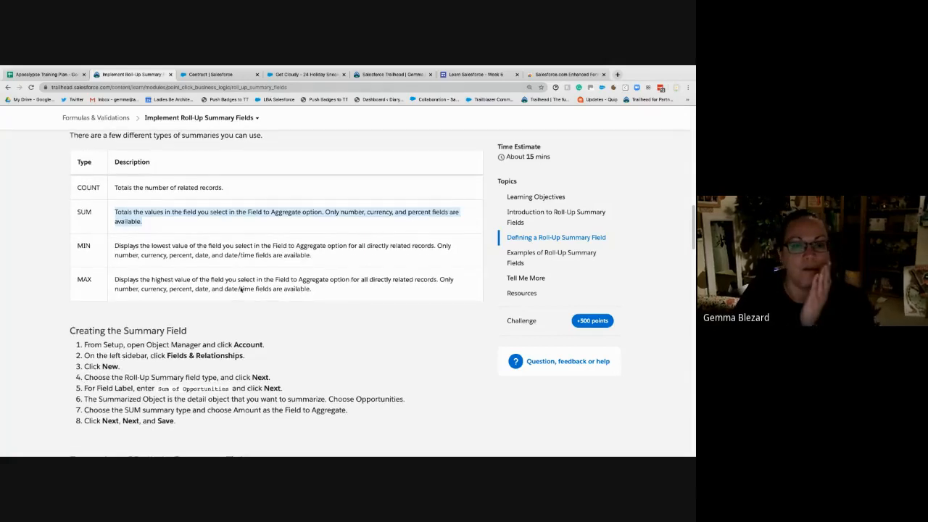
scroll(242, 290, down, 2)
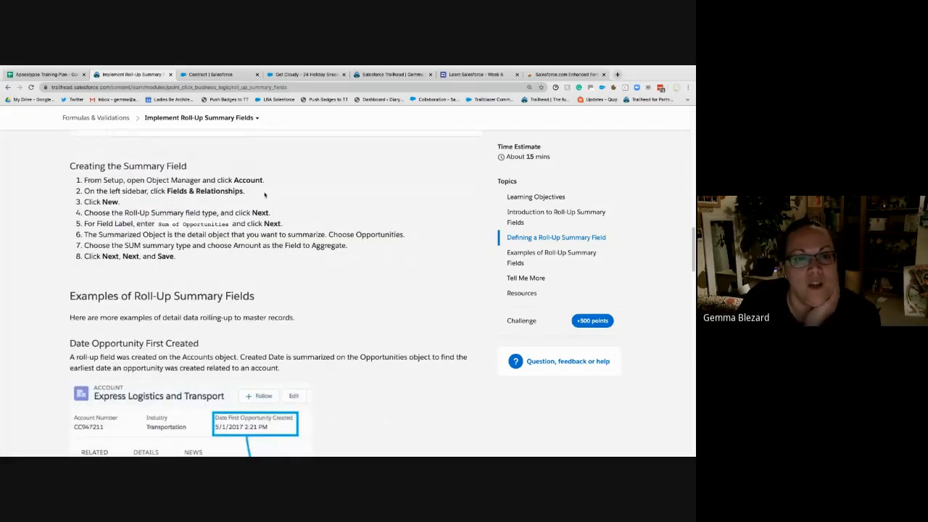
- Open the Account object's Fields & Relationships in the Playground's Object Manager, rechecking the Trailhead instructions for the summary field
click(231, 73)
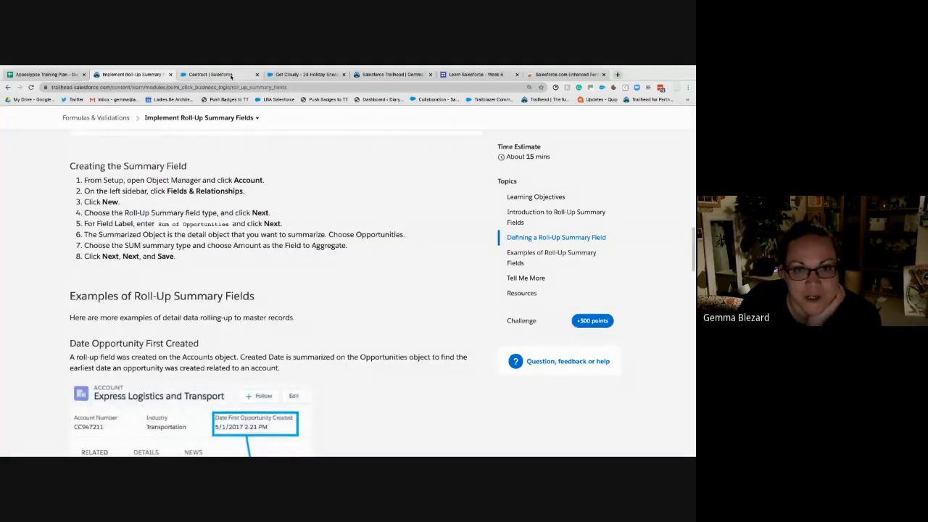
click(144, 164)
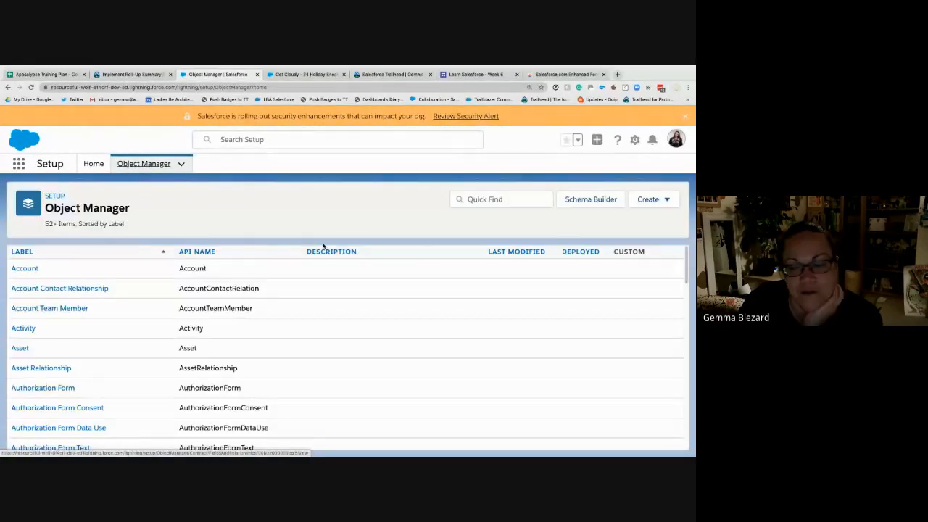
click(26, 268)
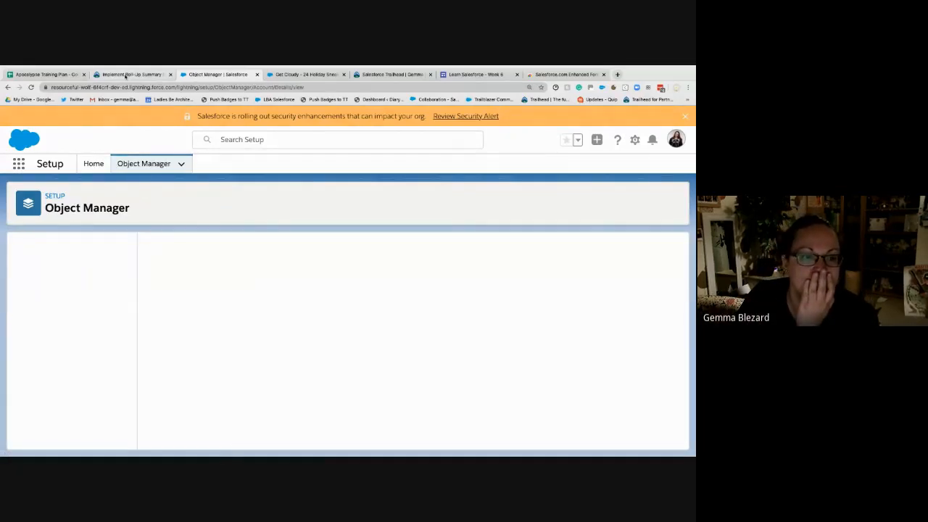
click(41, 271)
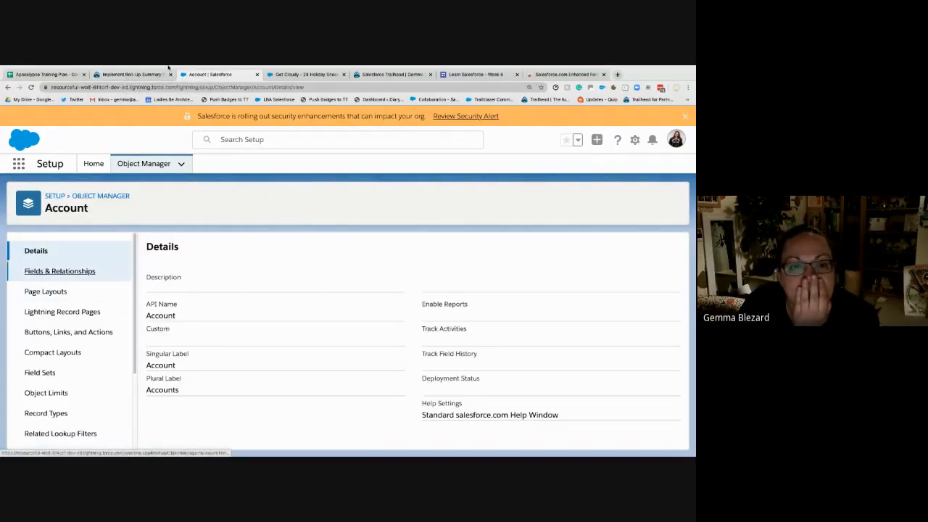
click(135, 76)
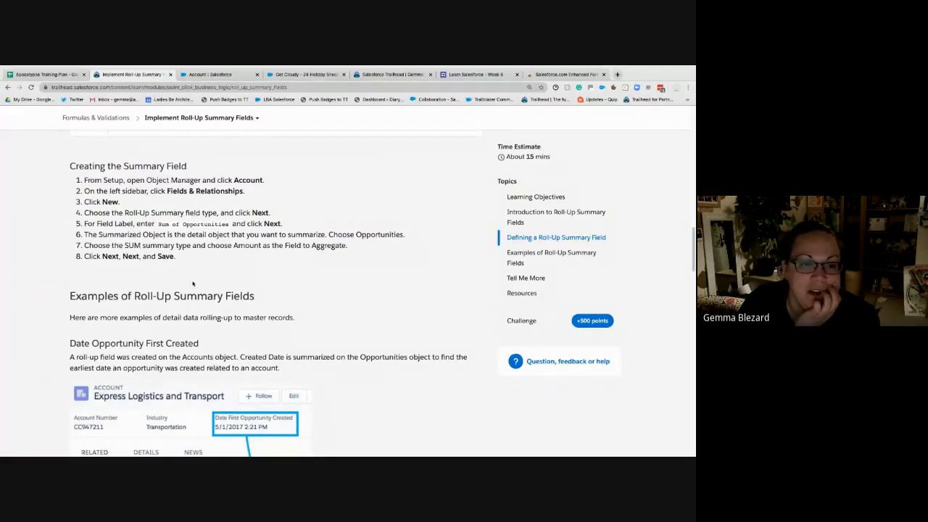
click(210, 74)
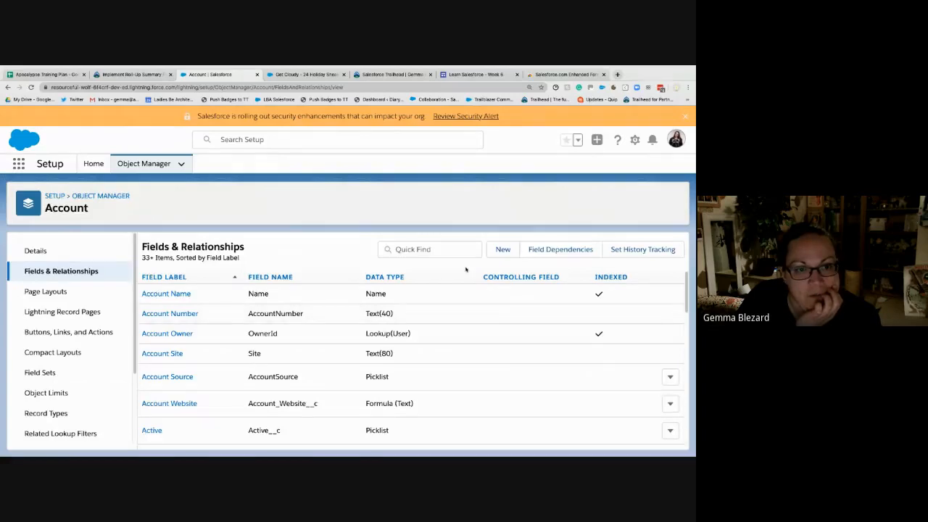
- Start a new custom field on the Account object with the Roll-Up Summary data type
click(511, 252)
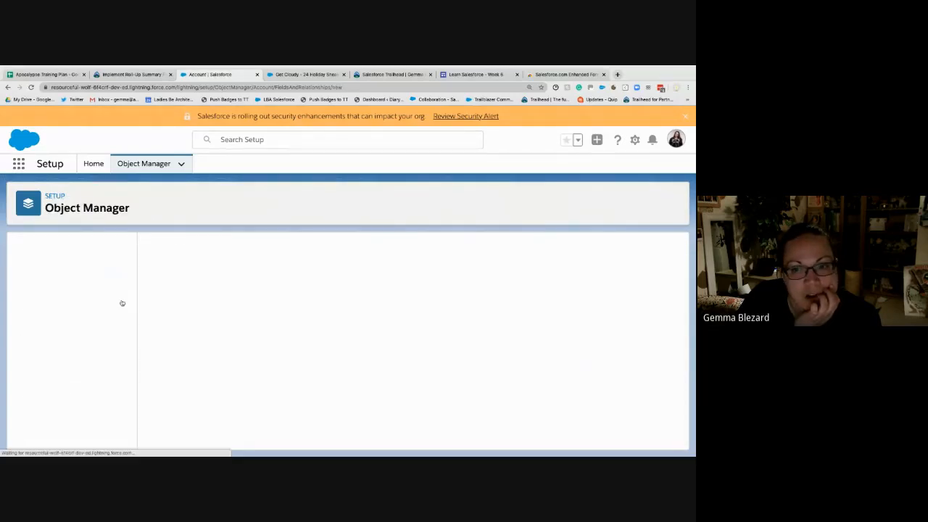
scroll(185, 374, down, 2)
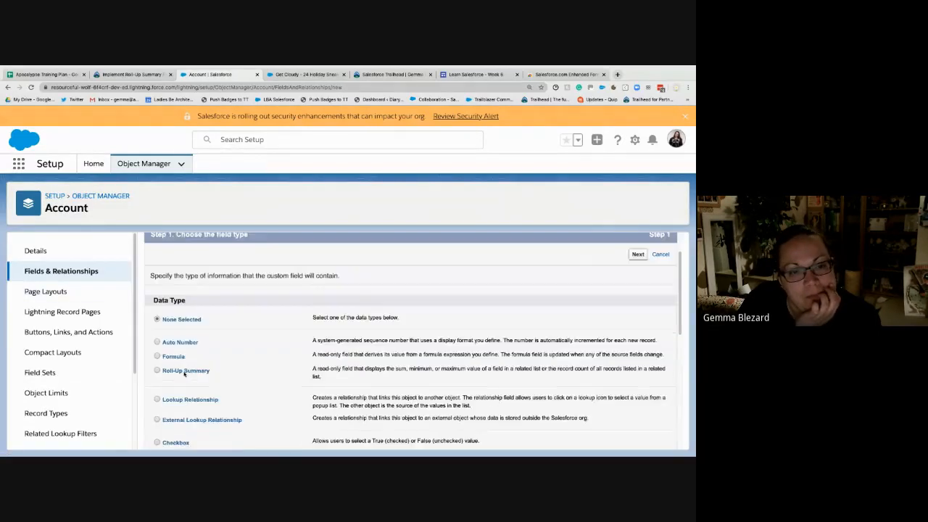
scroll(185, 373, down, 1)
click(181, 338)
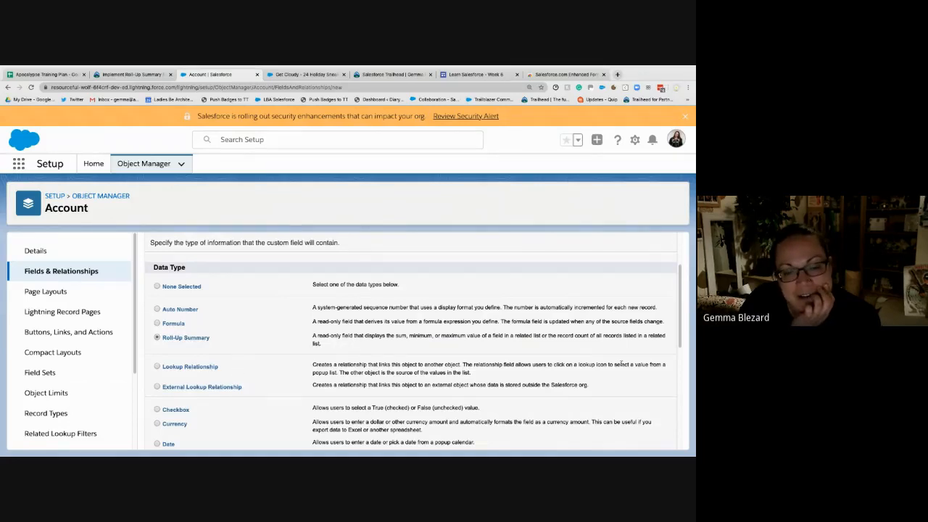
scroll(241, 397, down, 5)
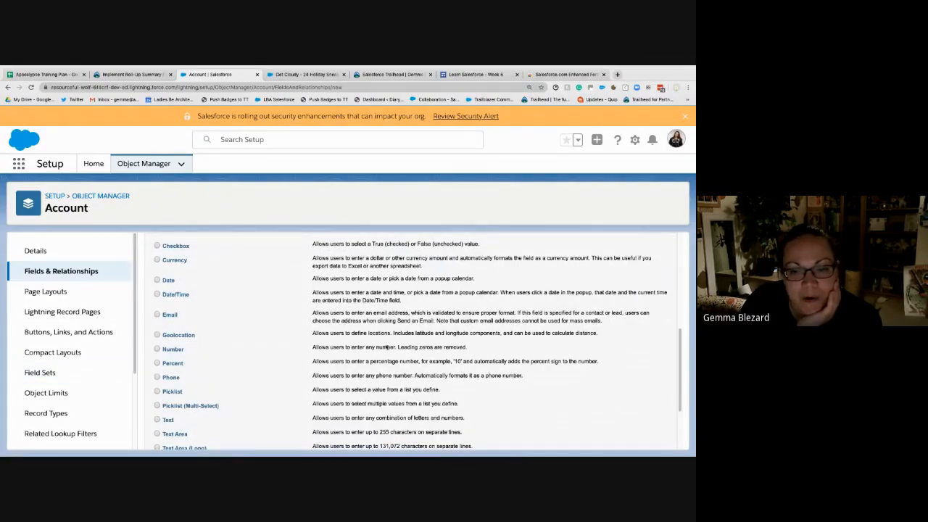
scroll(360, 382, up, 2)
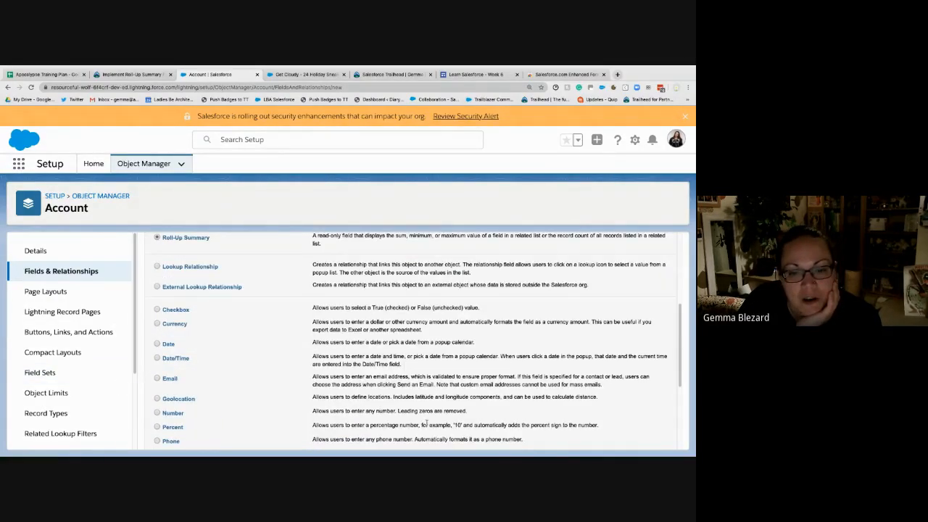
scroll(426, 423, up, 5)
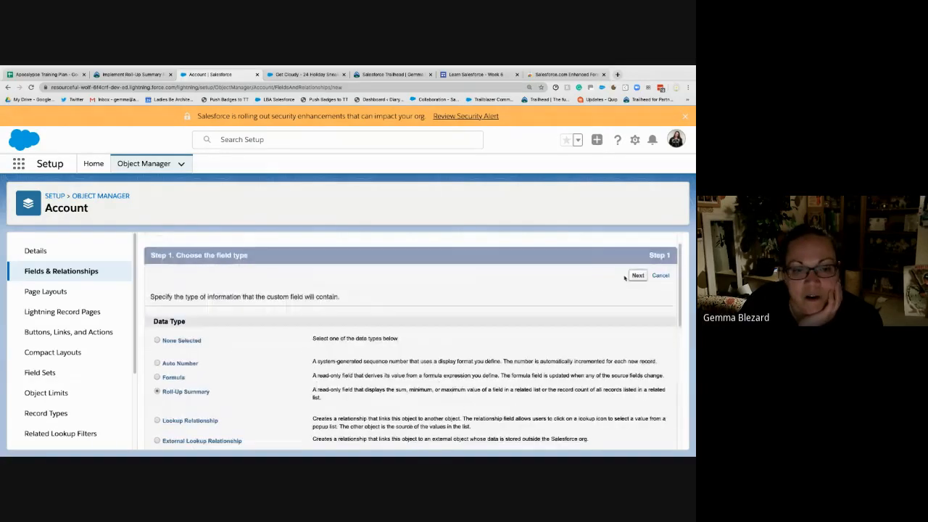
click(636, 275)
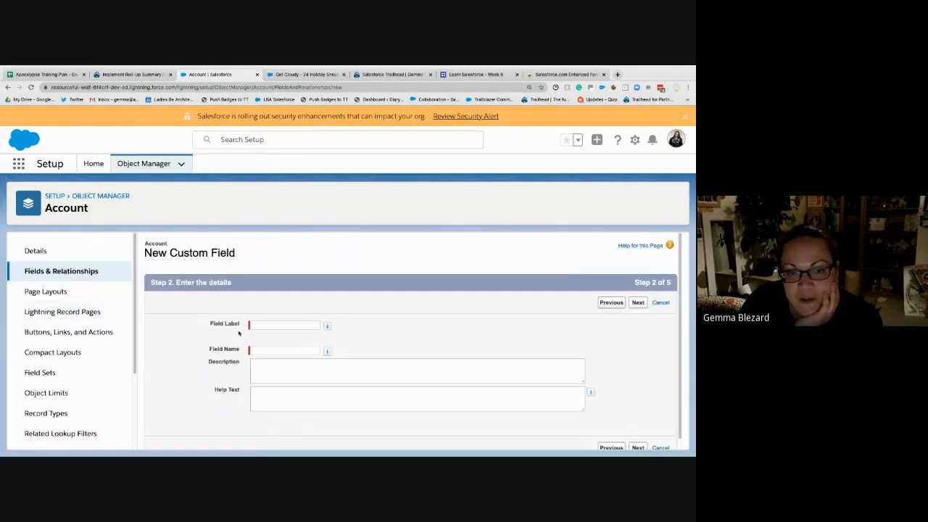
- Label the roll-up summary field "Sum of Opportunities" and let the field name fill in from the label
click(255, 325)
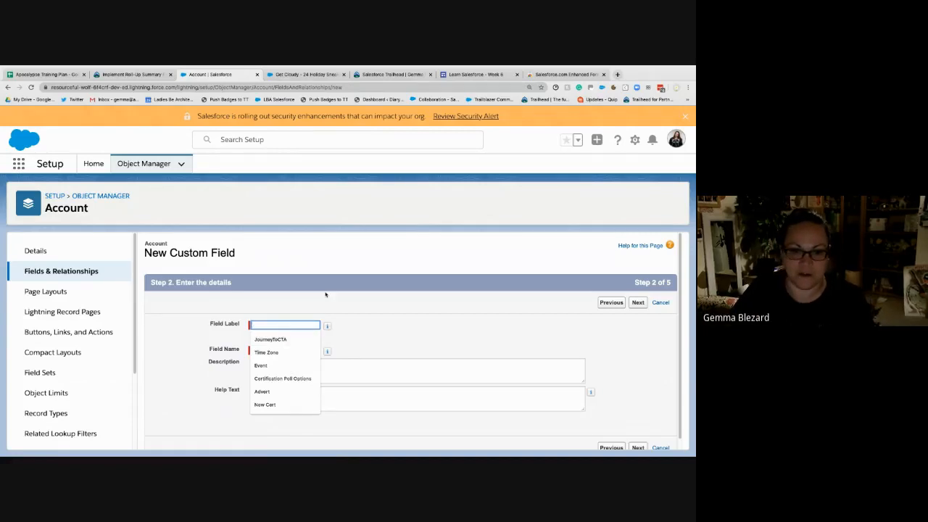
text(Sum of Op)
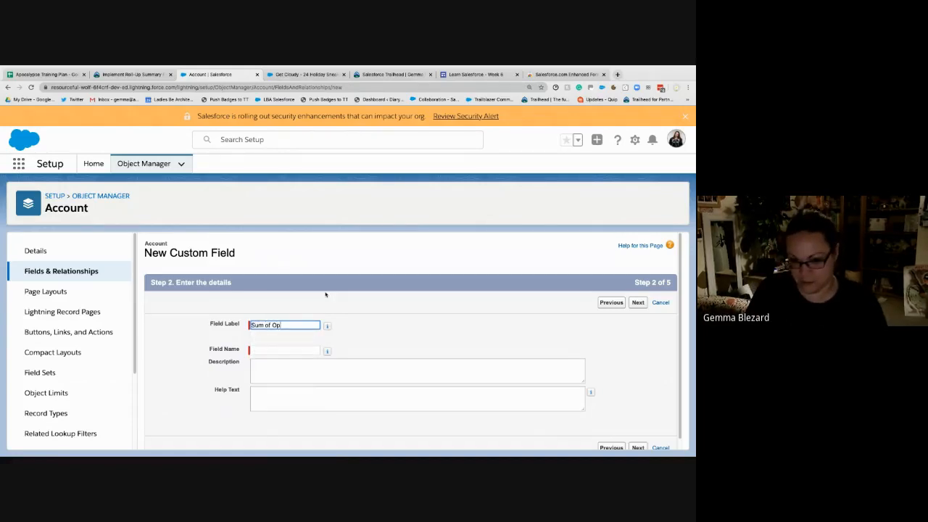
text(portunities)
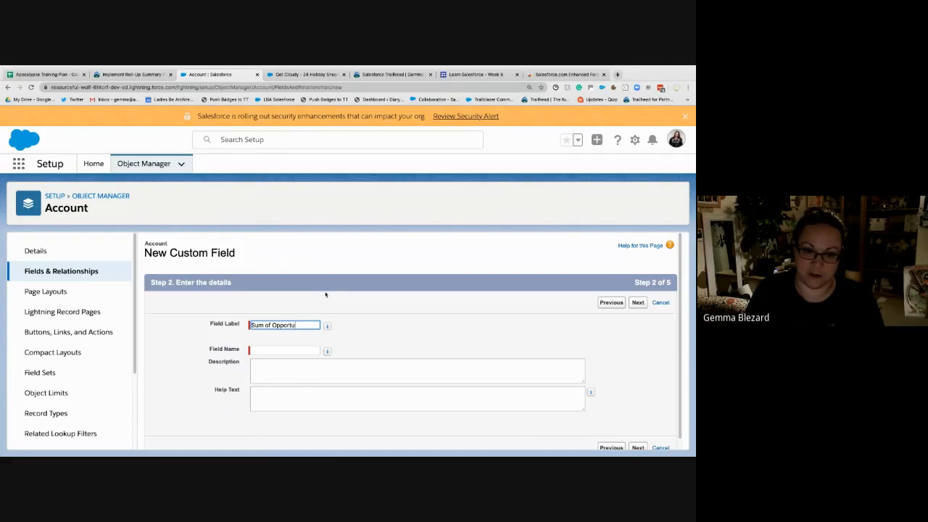
key(Tab)
- Enter the help text "The total value of all opportunities related to this account" and continue to the summary calculation
key(Tab)
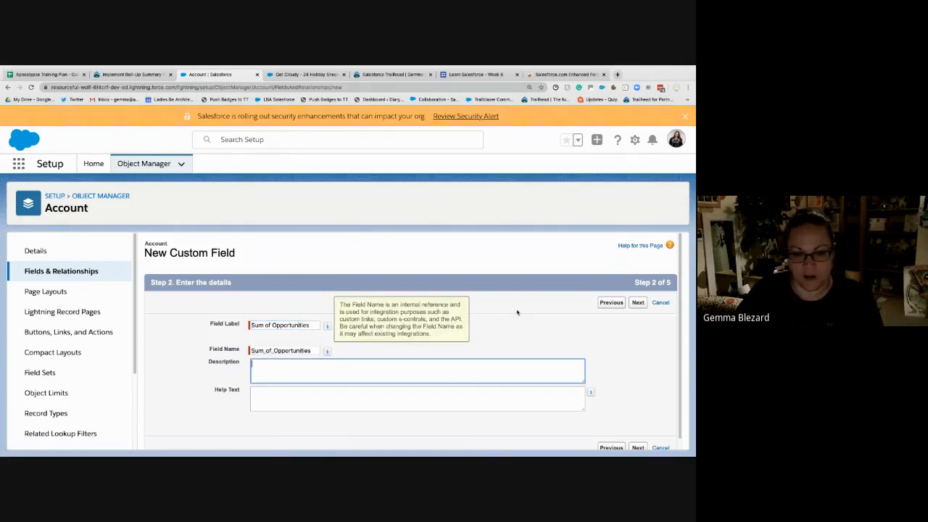
key(Tab)
text(The tot)
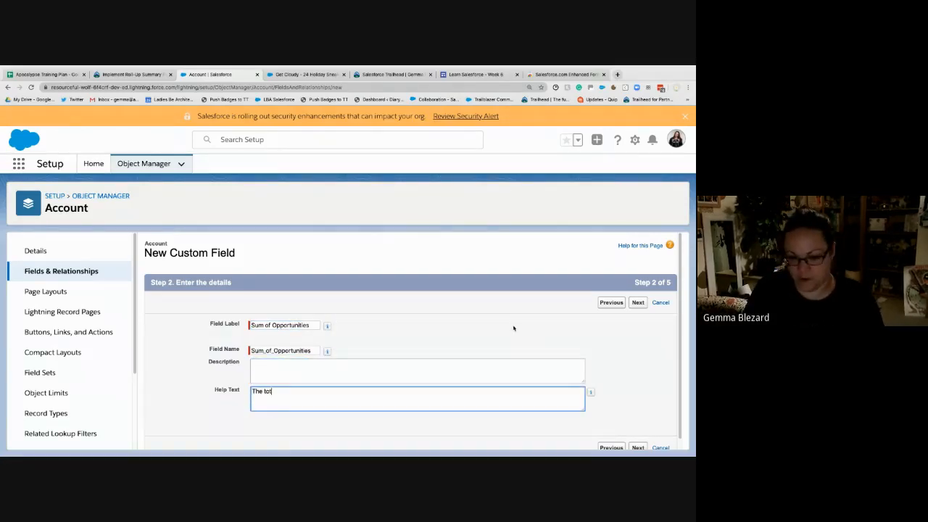
text(al value of)
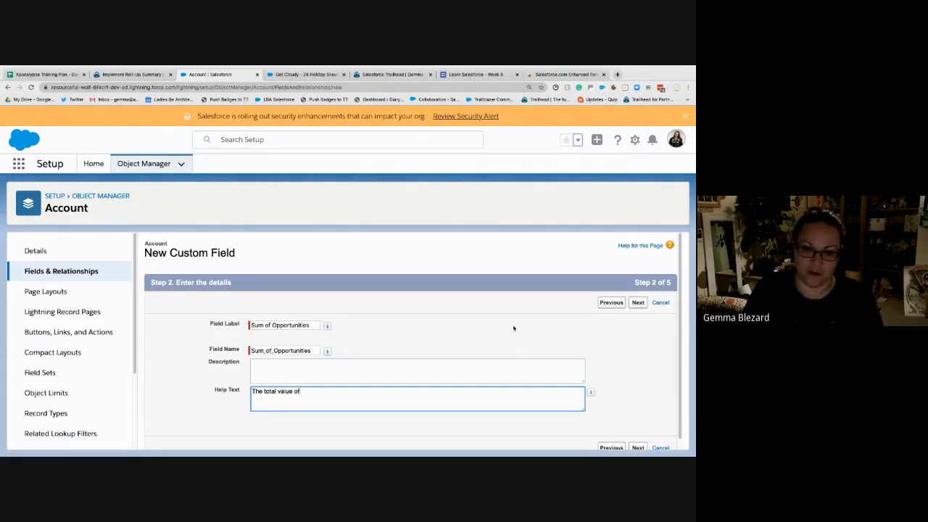
text( all opportunities)
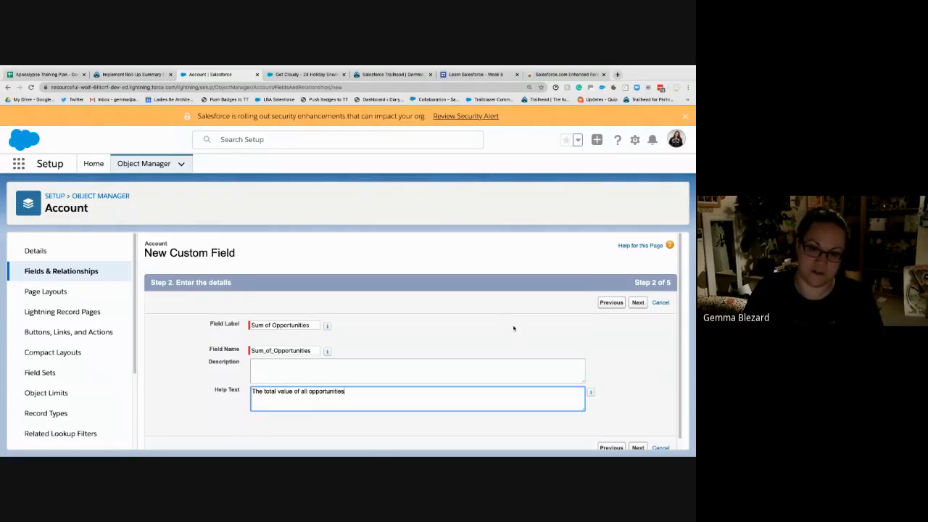
text( related to this ac)
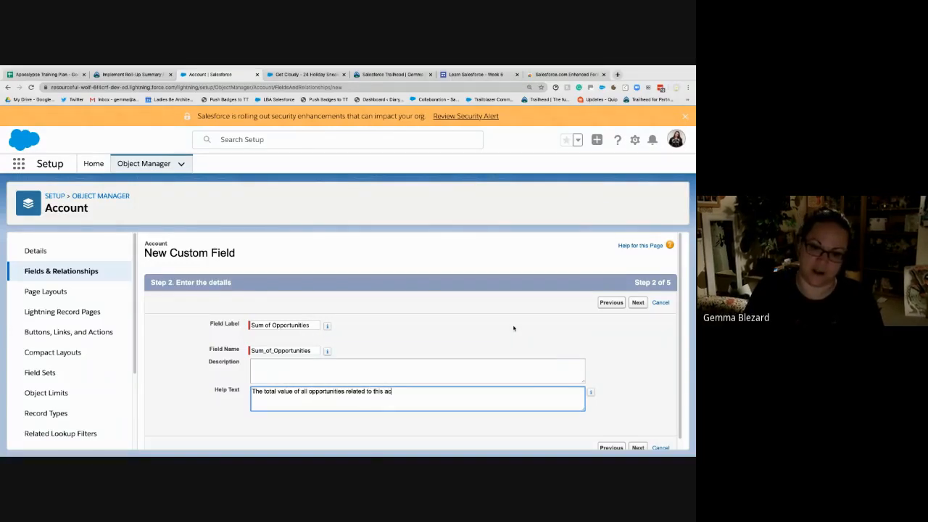
text(coutnt)
text(nt)
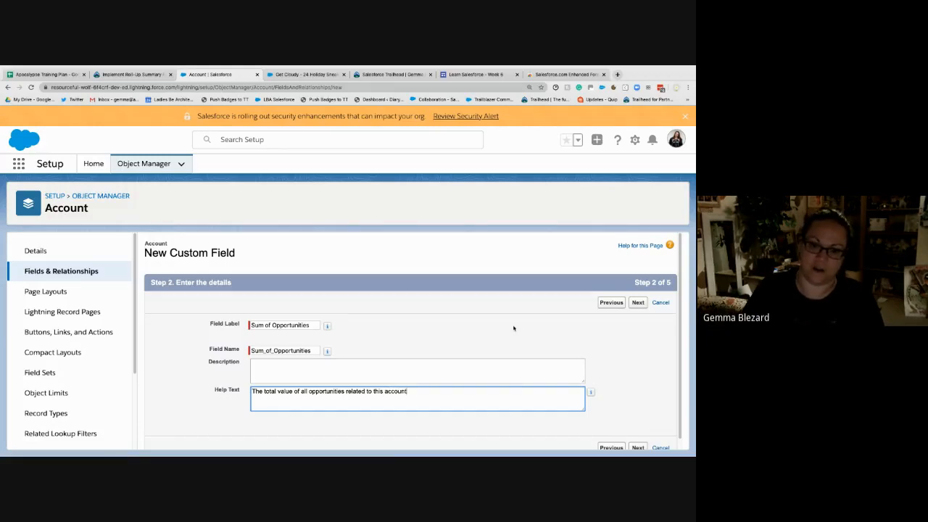
key(Tab)
click(638, 303)
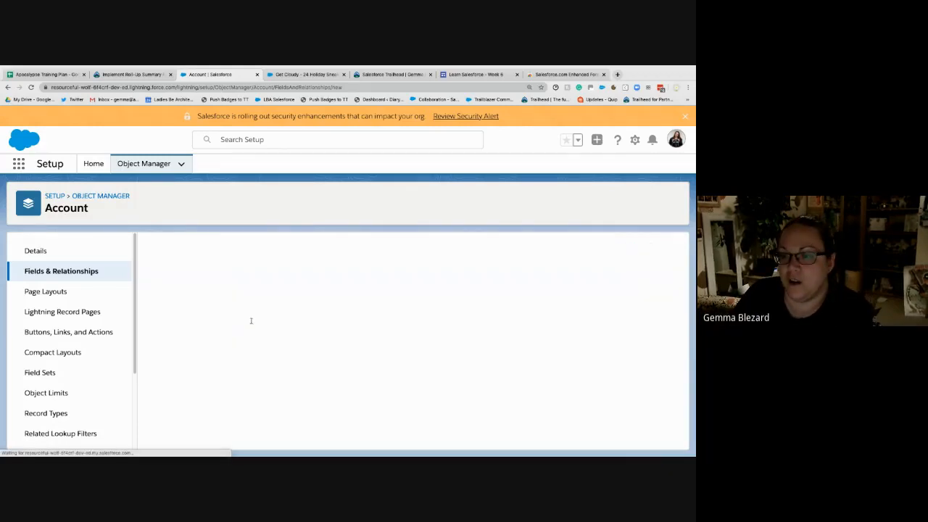
- Choose Opportunities as the summarized object for the roll-up
scroll(240, 391, down, 2)
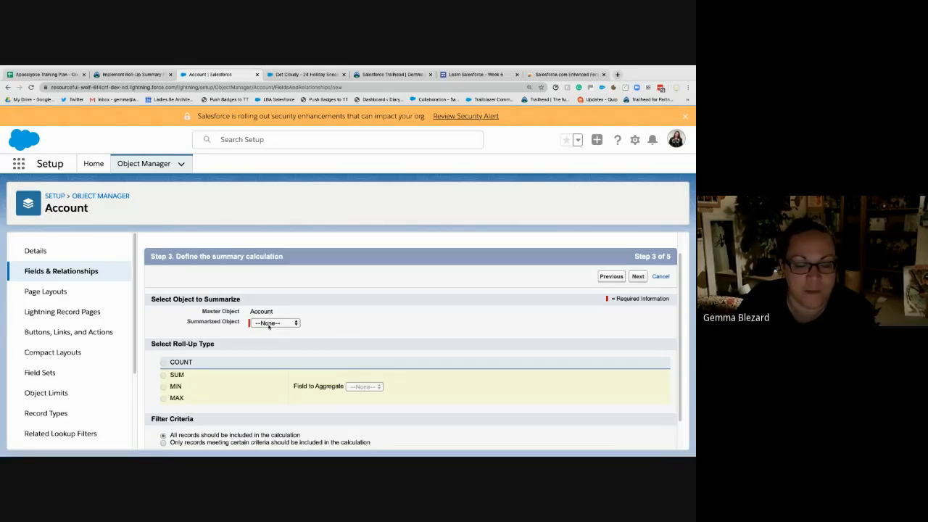
click(268, 325)
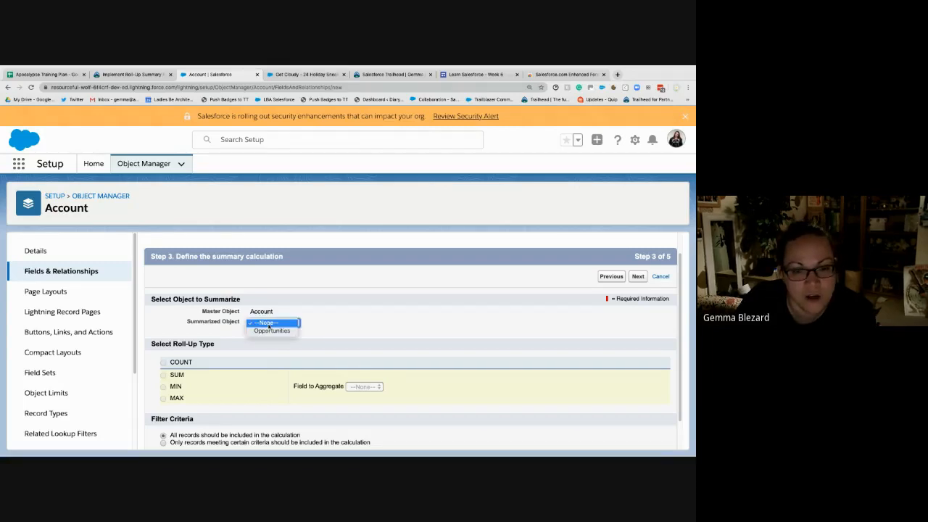
click(270, 331)
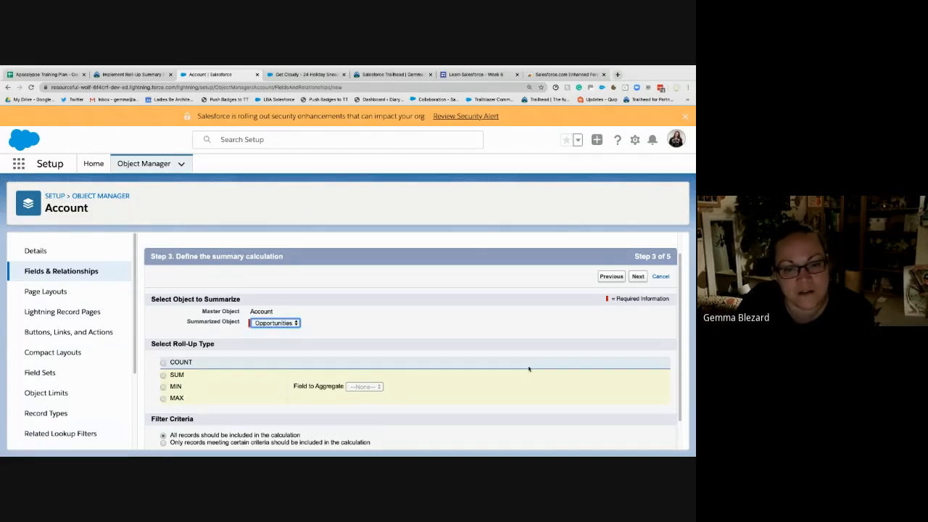
click(445, 322)
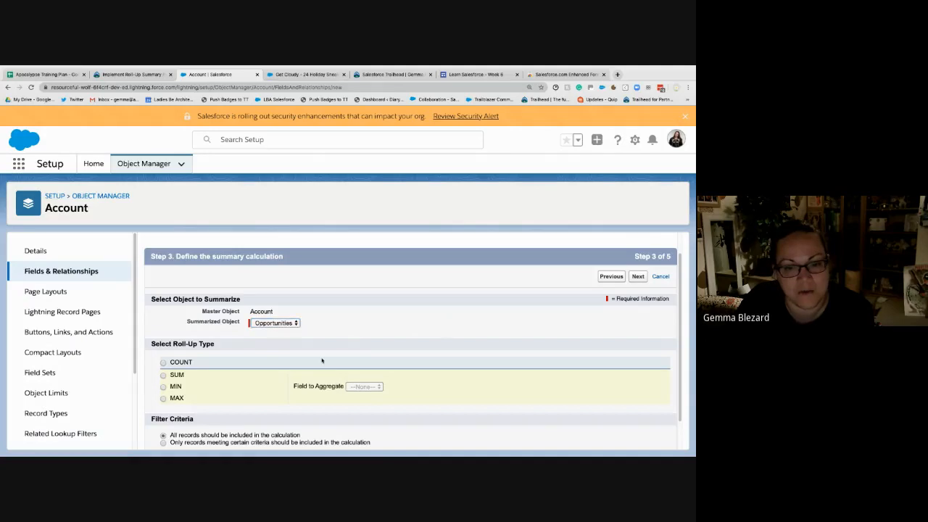
- Set the roll-up type to SUM of the Amount field, include all records, and continue to field-level security
click(163, 374)
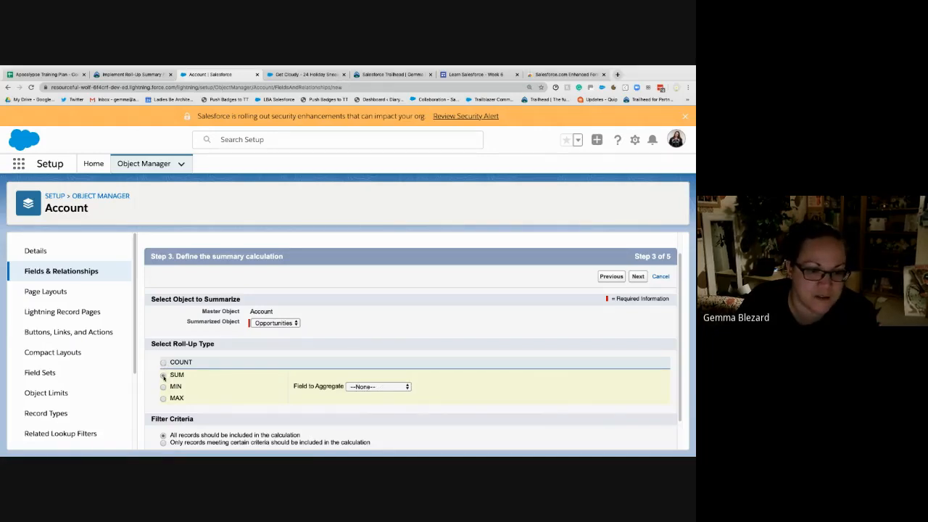
click(377, 387)
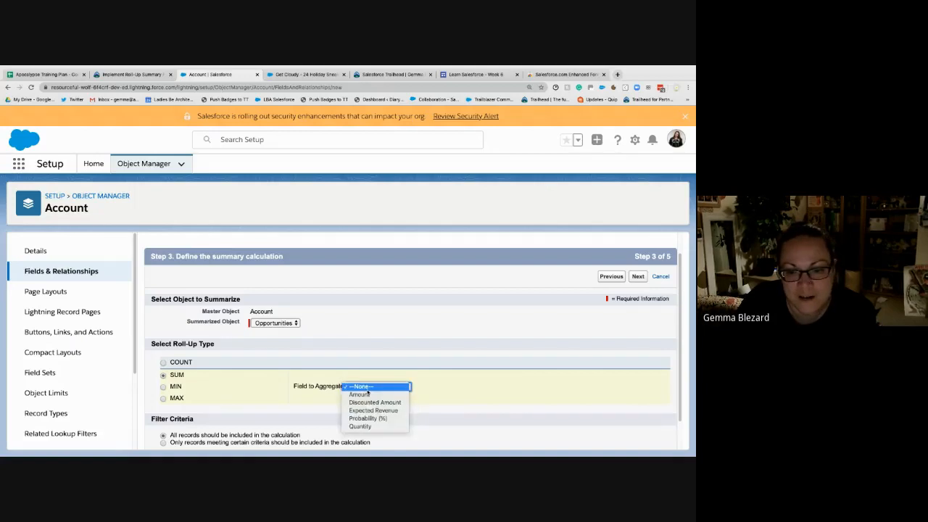
click(366, 387)
click(366, 386)
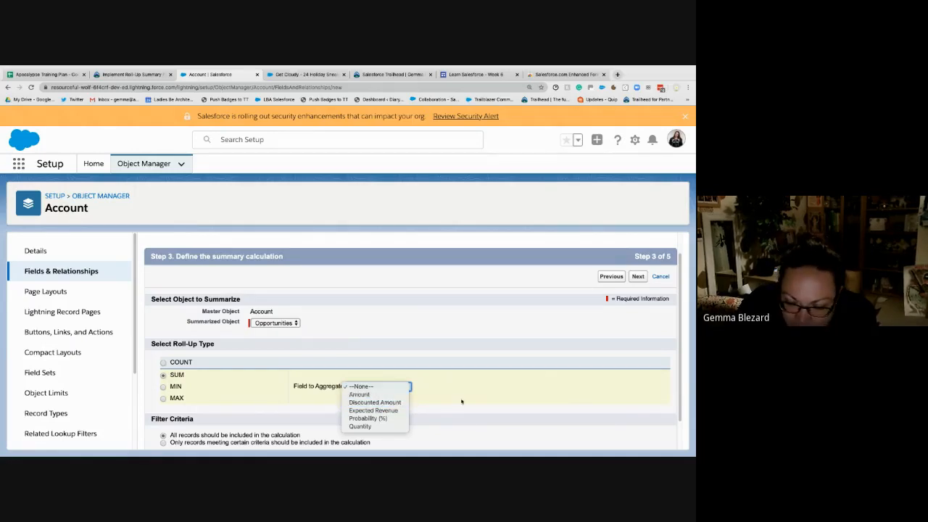
click(378, 395)
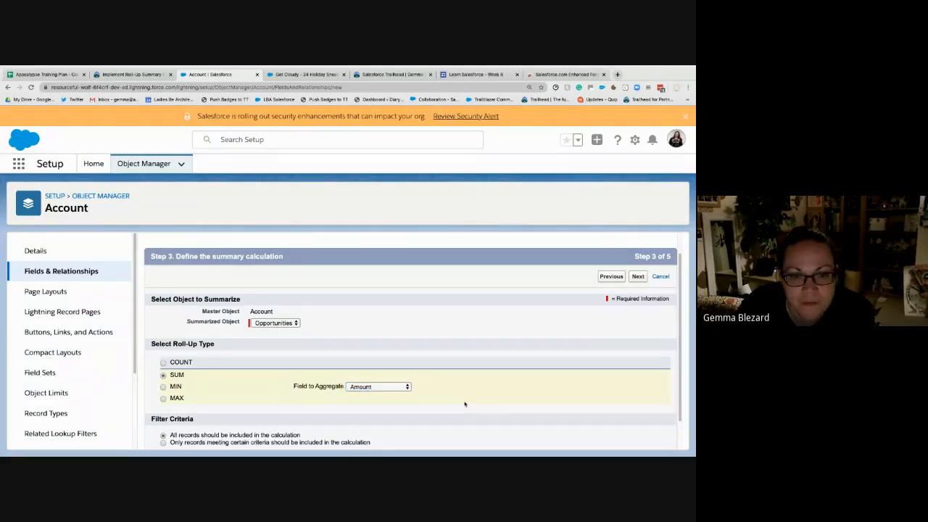
scroll(451, 403, down, 1)
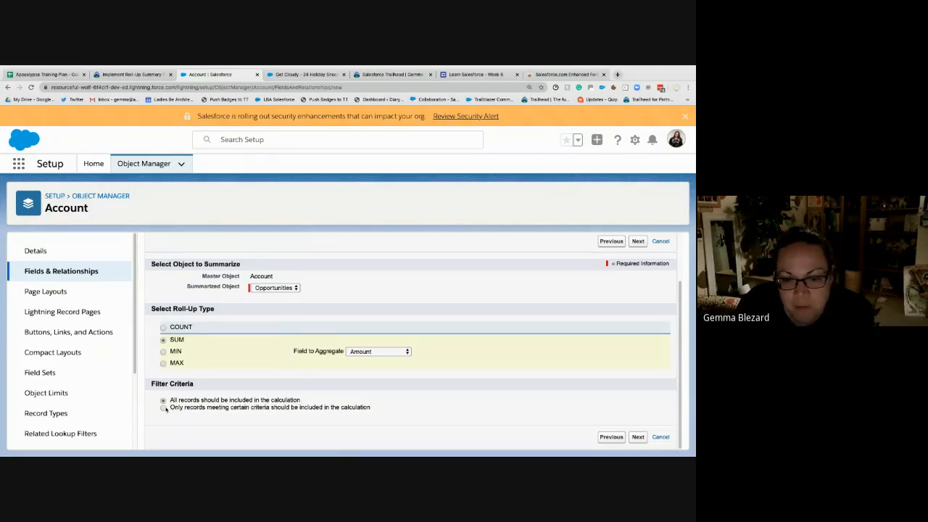
click(638, 437)
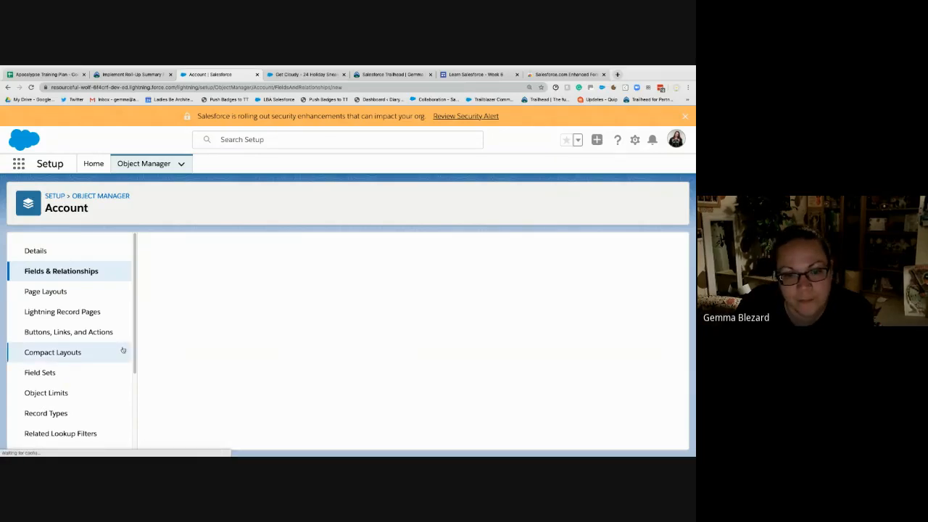
- Accept the default field-level security and all Account page layouts, and save the Sum of Opportunities field
scroll(549, 361, down, 2)
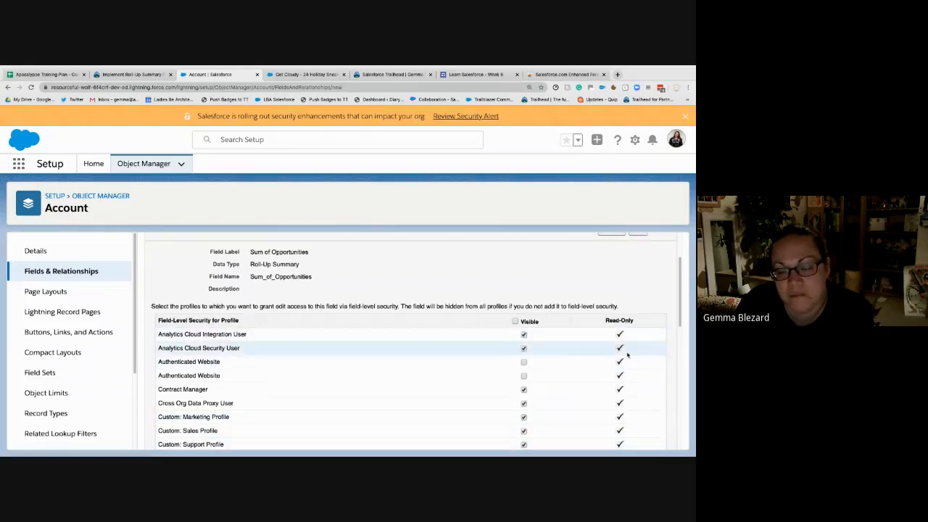
scroll(625, 354, up, 2)
click(638, 289)
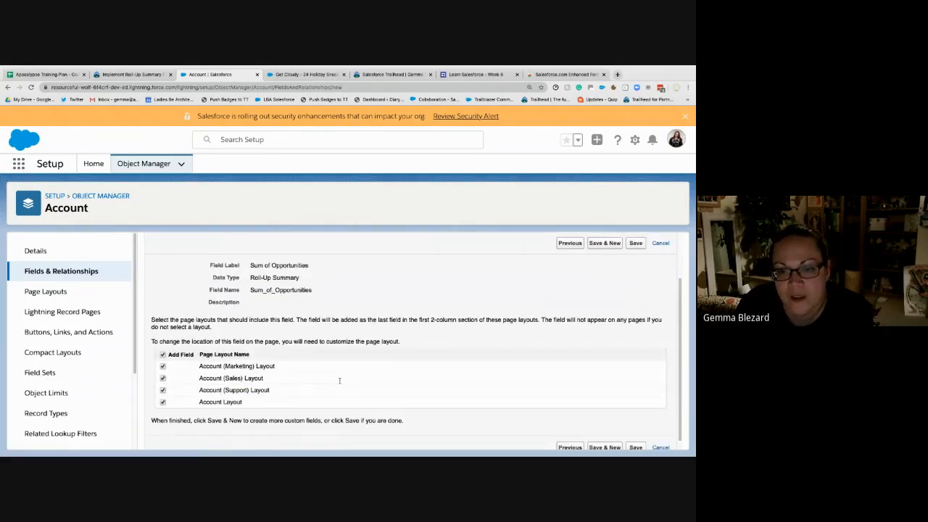
click(635, 302)
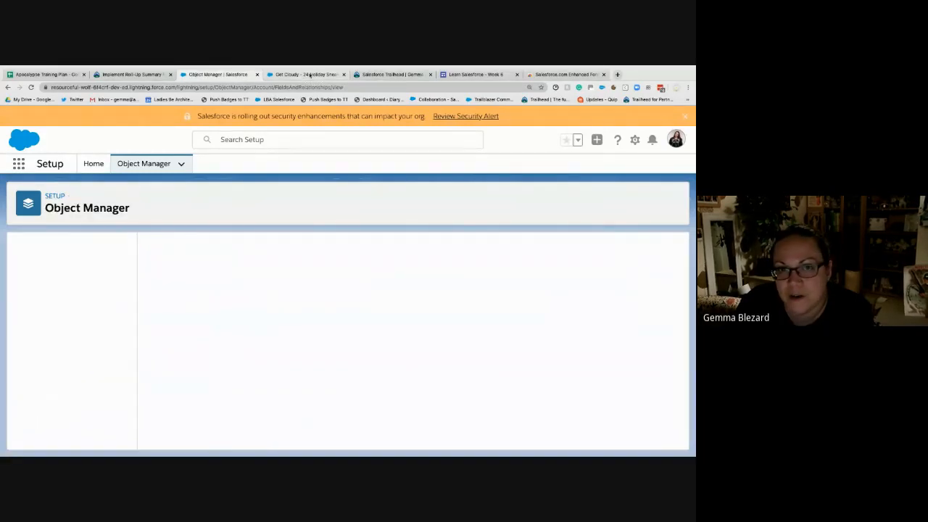
- Open the Get Cloudy account from its Holiday Sneakers opportunity and look through its details for the Sum of Opportunities field
click(309, 74)
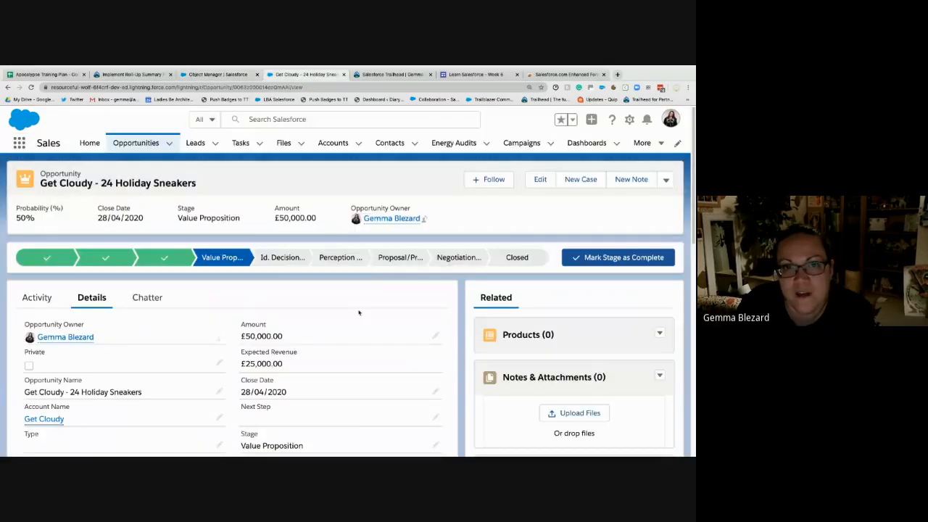
click(47, 420)
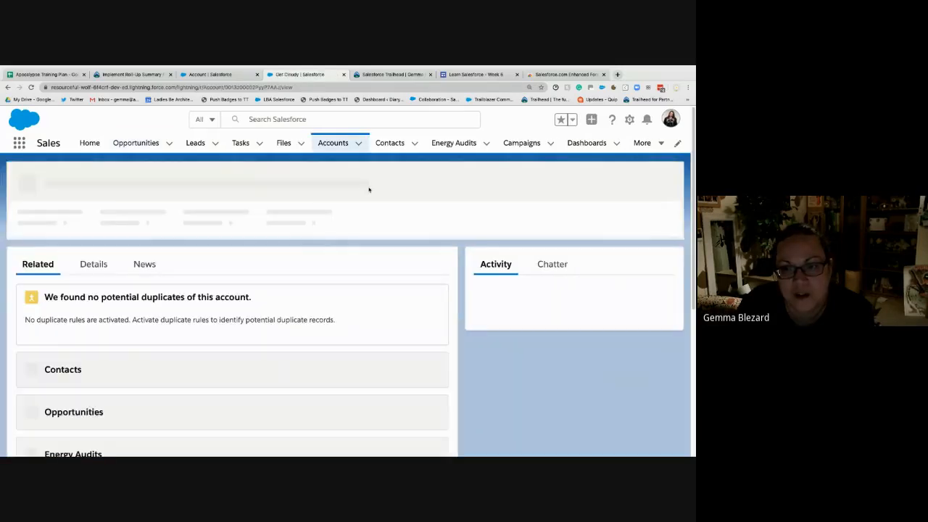
click(93, 258)
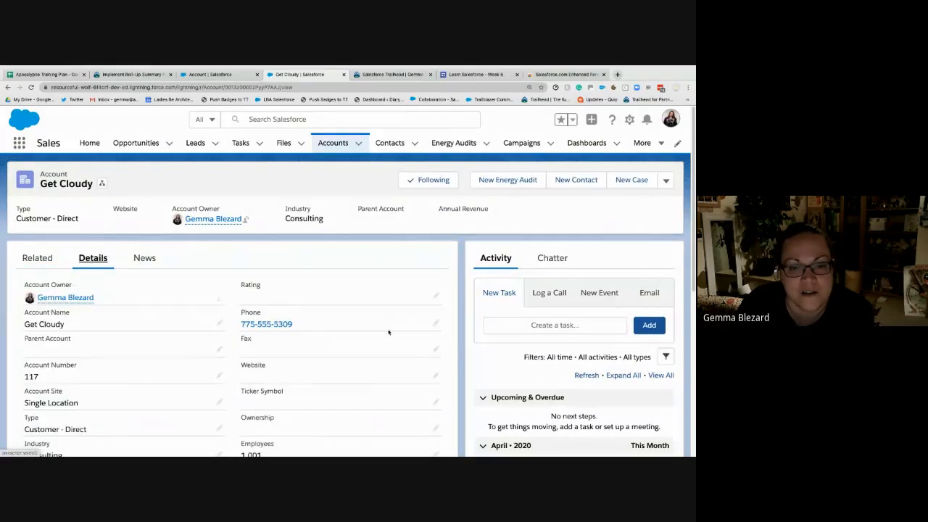
scroll(323, 348, down, 3)
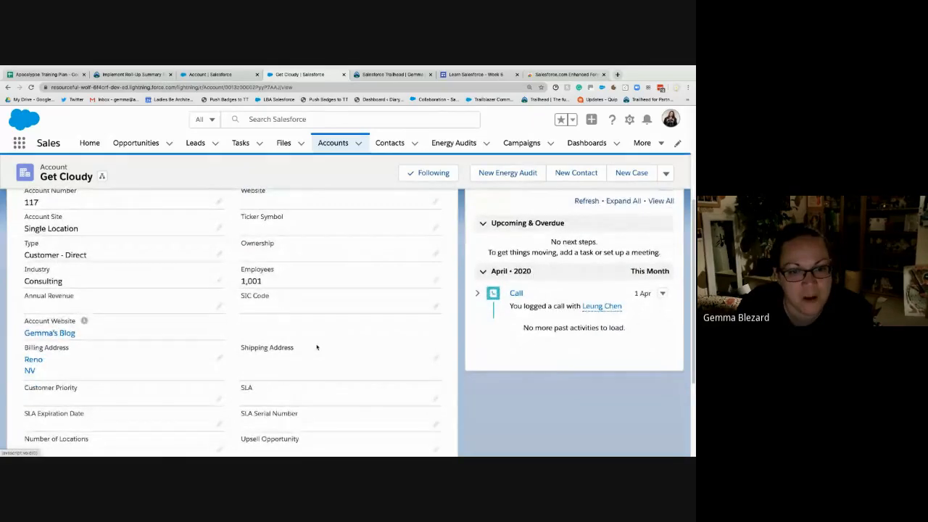
scroll(316, 347, down, 1)
scroll(316, 347, down, 2)
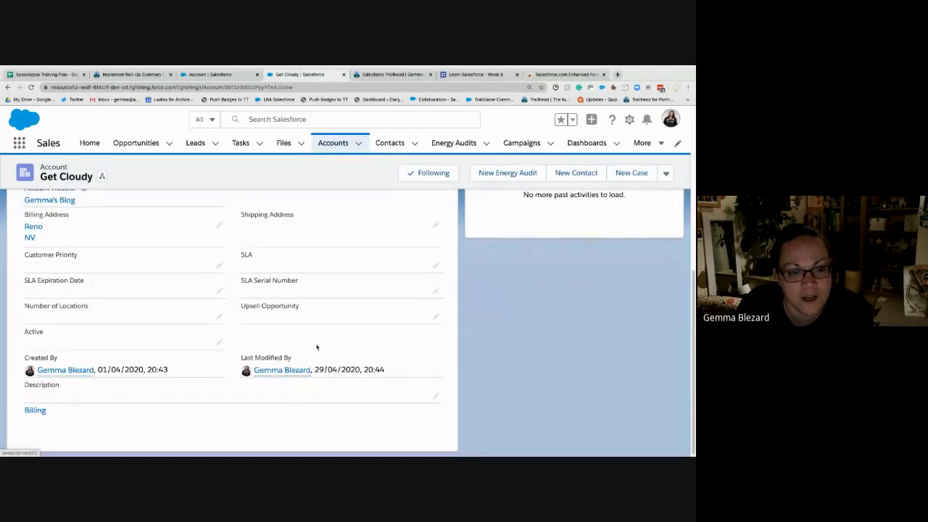
- Reload the Get Cloudy account and look through its details again for the Sum of Opportunities field
scroll(316, 347, up, 2)
scroll(316, 347, up, 3)
scroll(316, 348, down, 2)
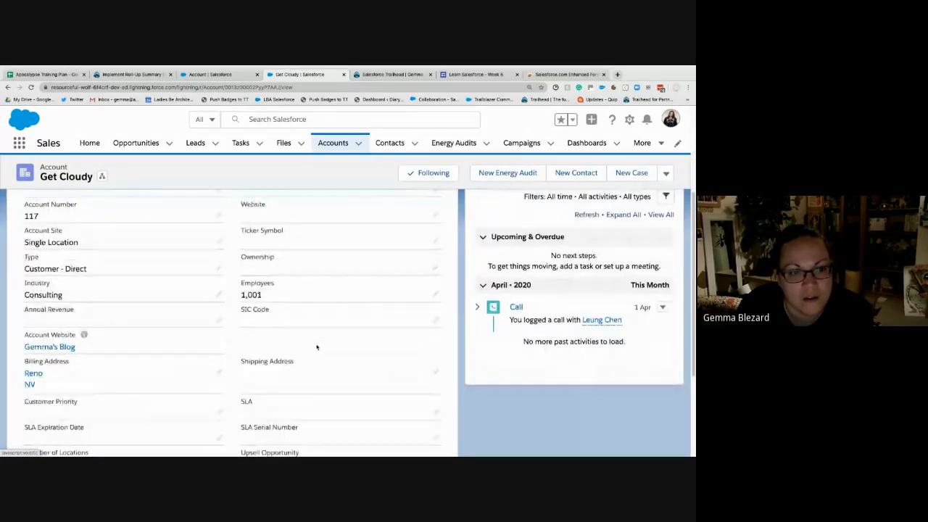
scroll(316, 347, down, 1)
scroll(317, 348, down, 1)
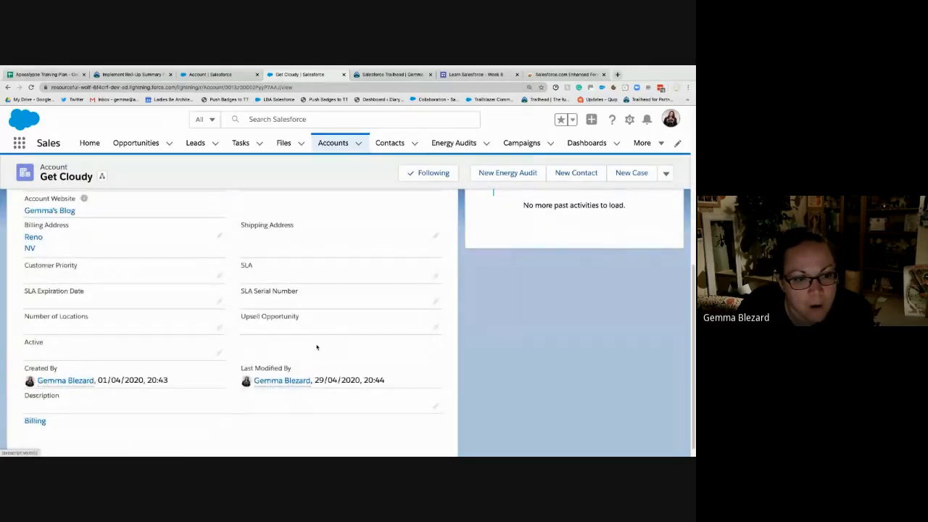
key(super+r)
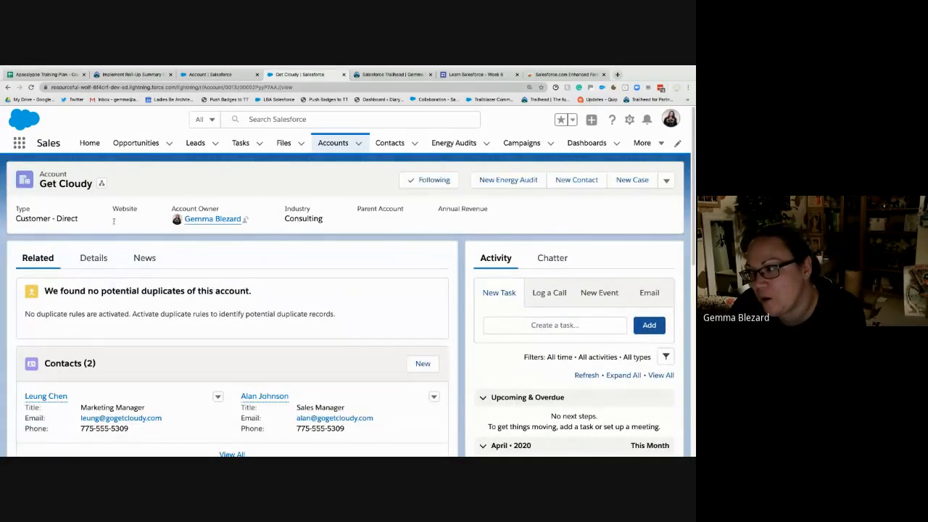
click(88, 259)
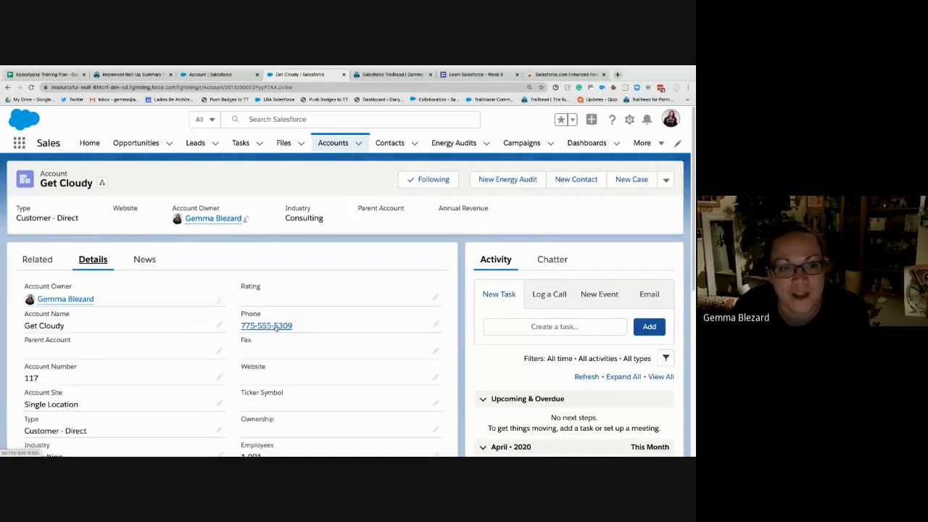
scroll(272, 333, down, 3)
scroll(275, 327, down, 5)
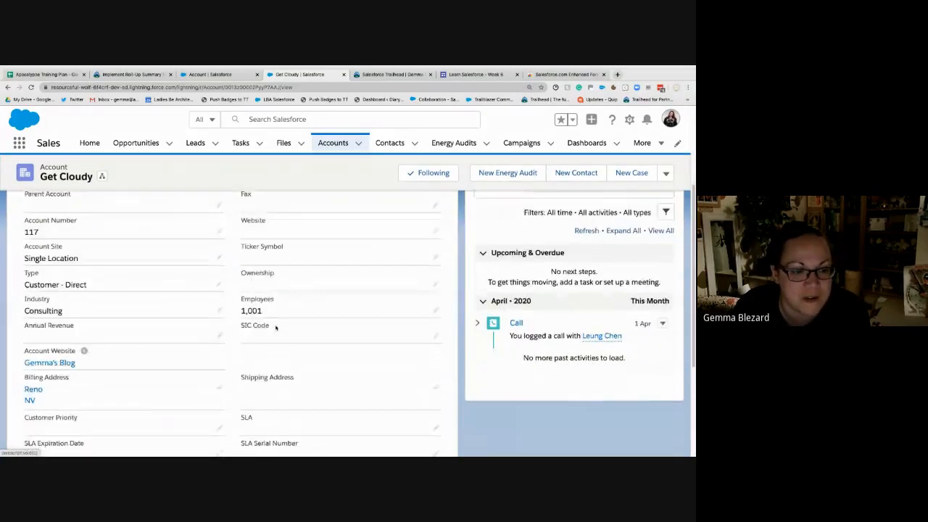
scroll(275, 327, up, 3)
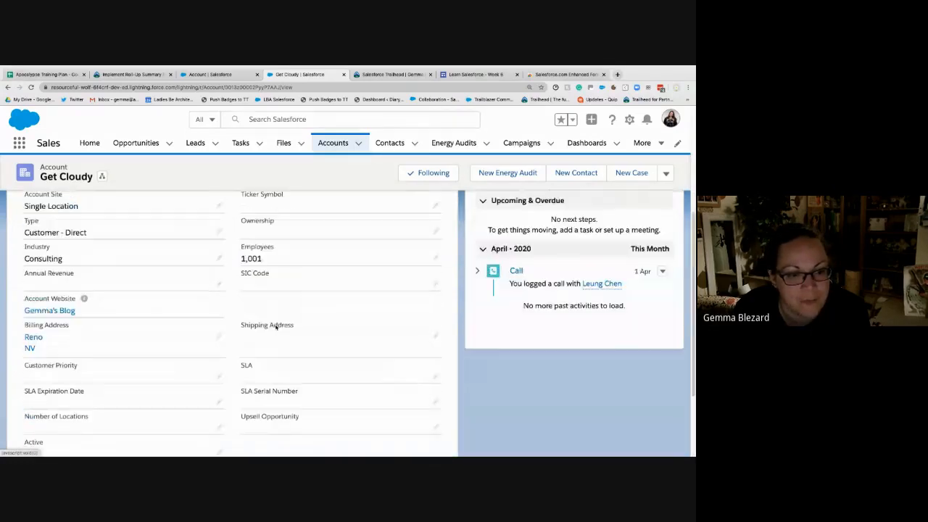
- Return to the Trailhead unit on roll-up summary fields and read the Date Opportunity First Created example
click(215, 74)
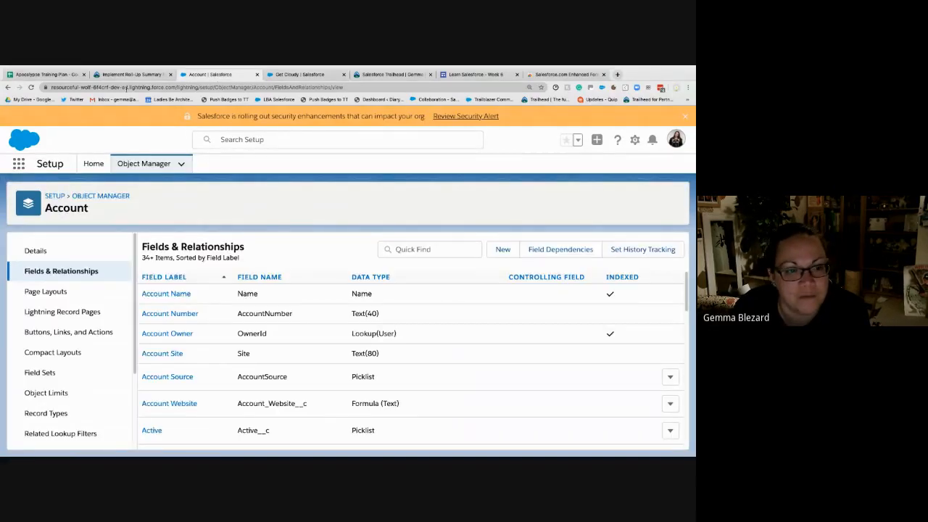
click(127, 74)
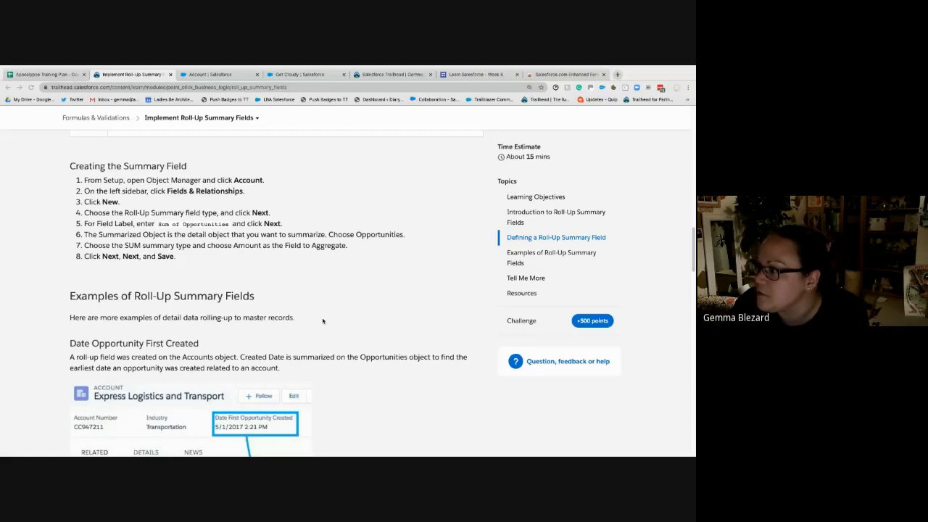
scroll(267, 331, down, 2)
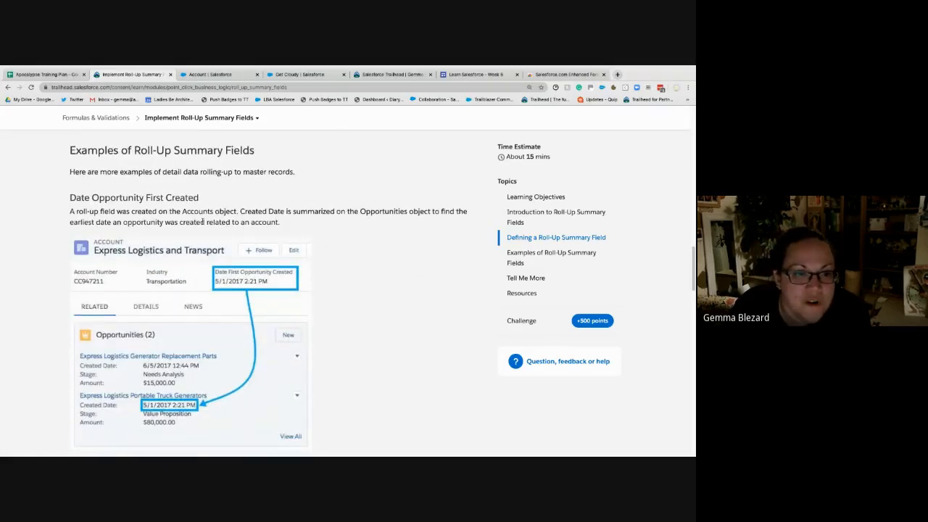
scroll(203, 222, down, 1)
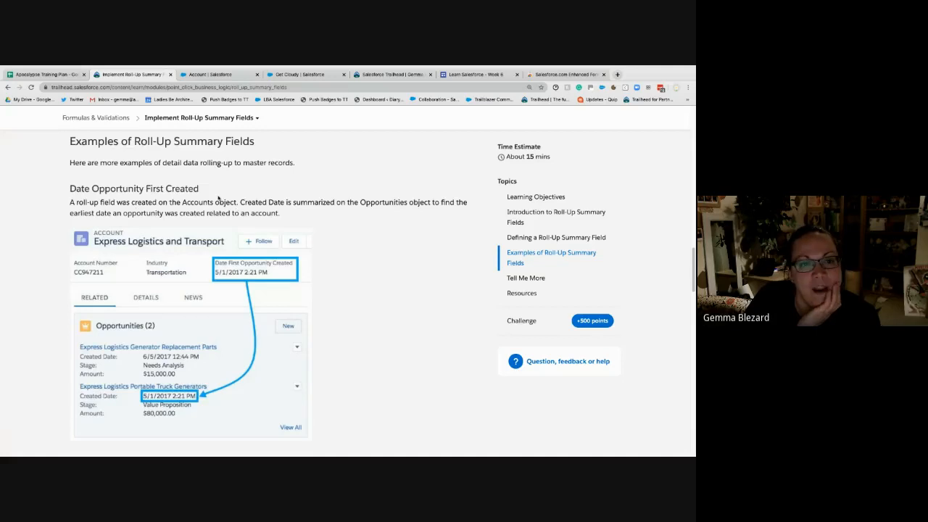
- Start a new custom field on the Account object and recheck the Date Opportunity First Created example in Trailhead
click(209, 75)
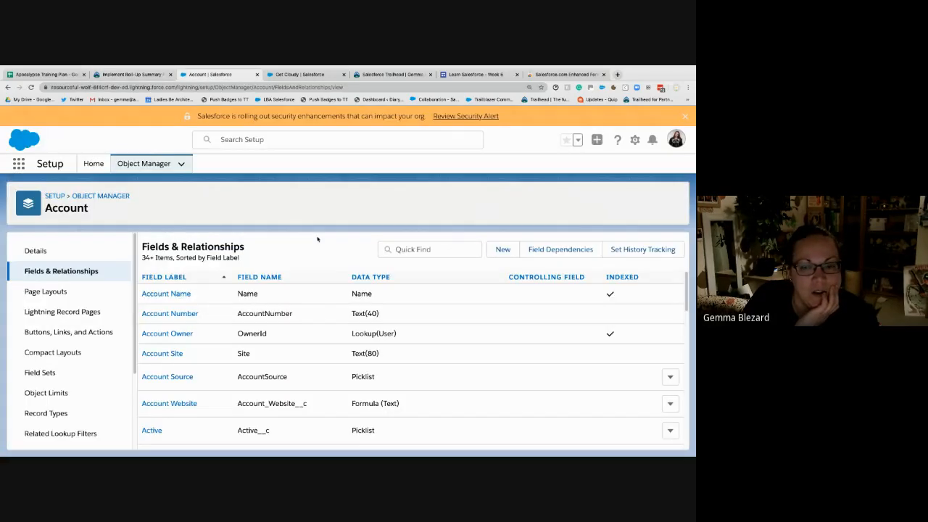
click(503, 249)
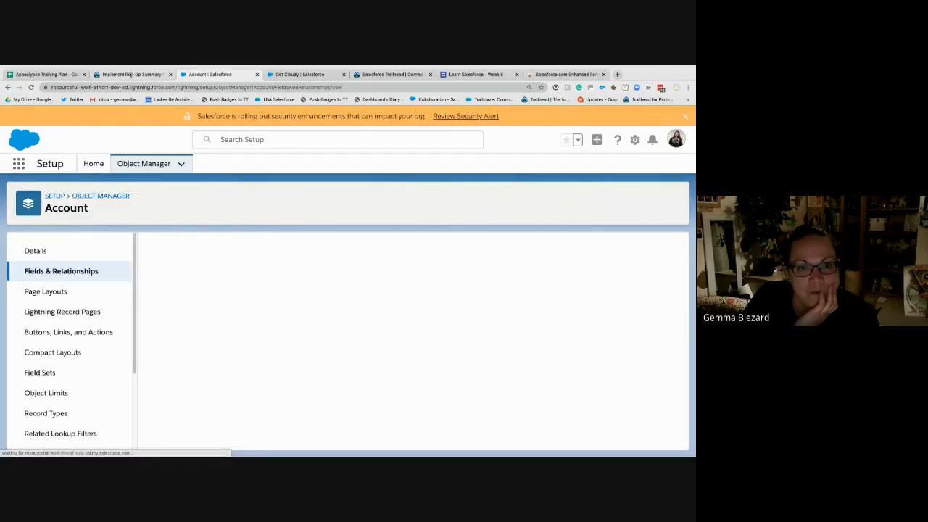
click(156, 75)
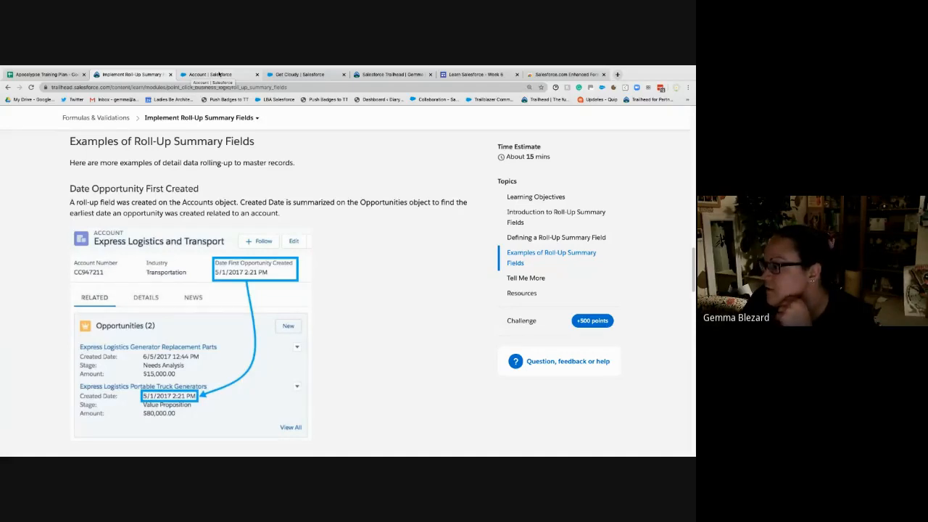
click(219, 74)
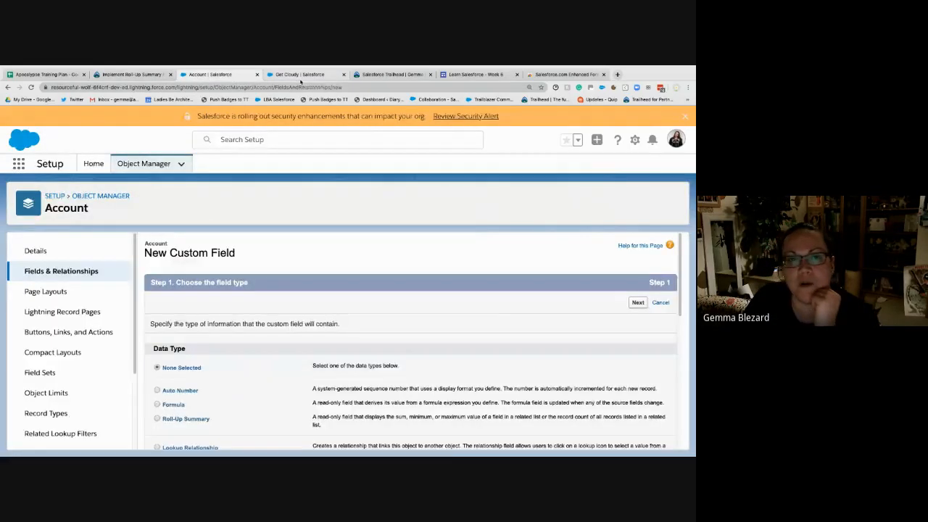
- Check the Get Cloudy account's details once more for the Sum of Opportunities field
click(300, 75)
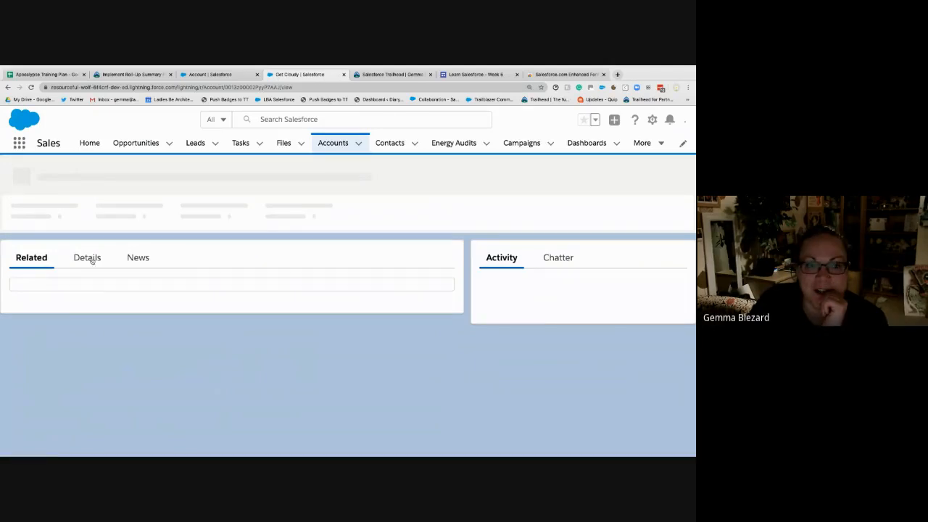
click(92, 261)
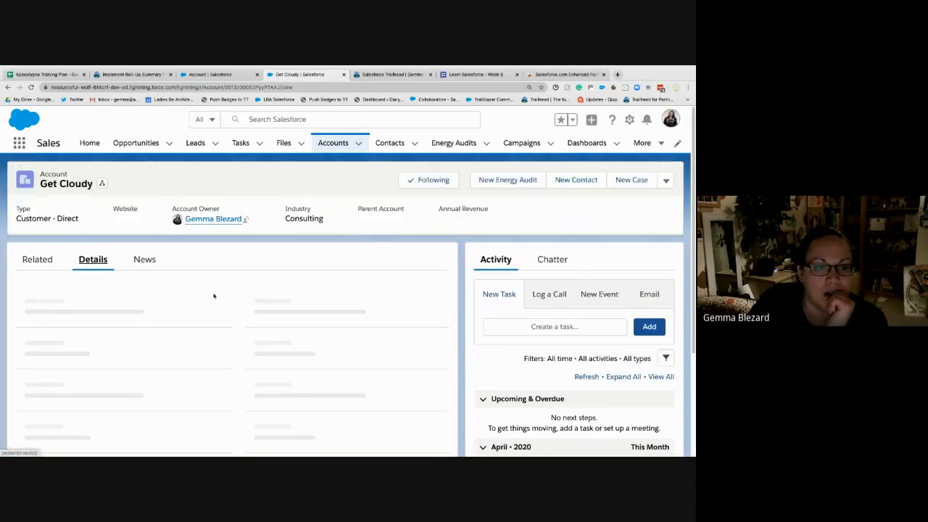
scroll(222, 296, down, 1)
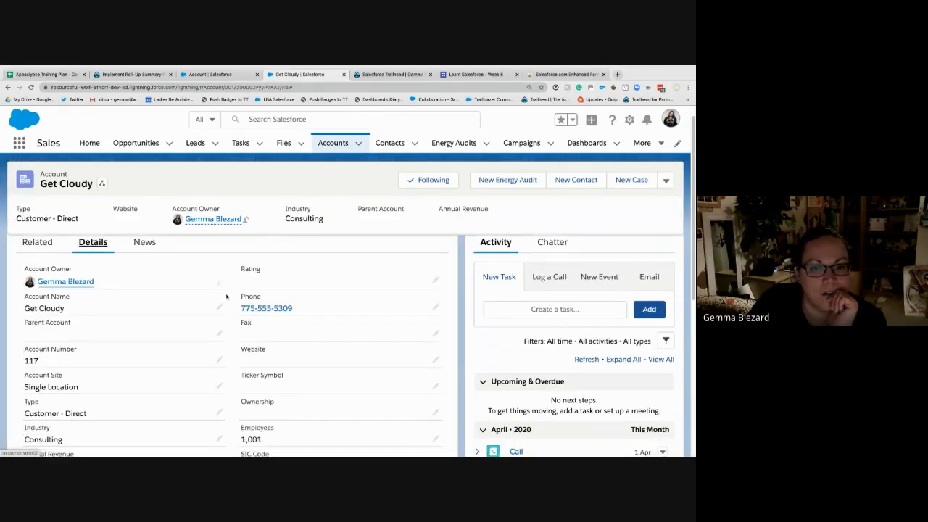
scroll(226, 296, down, 8)
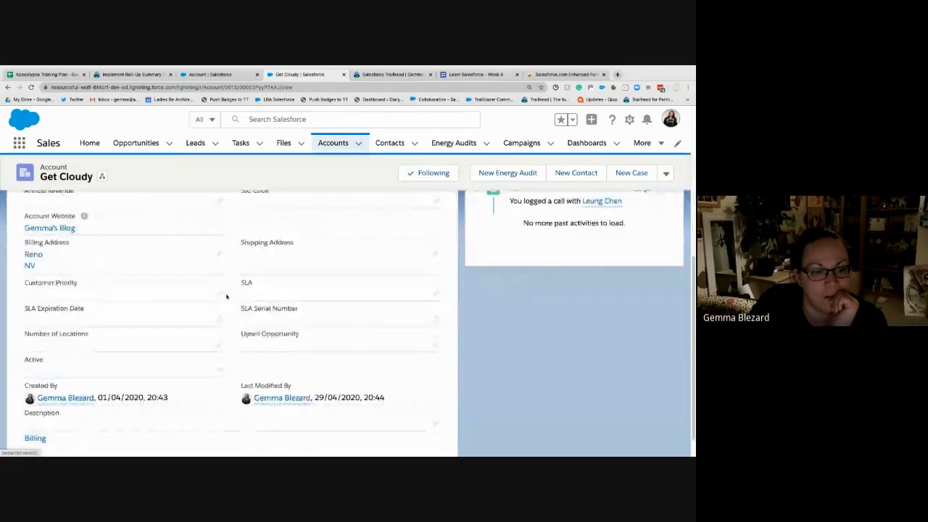
scroll(225, 295, up, 10)
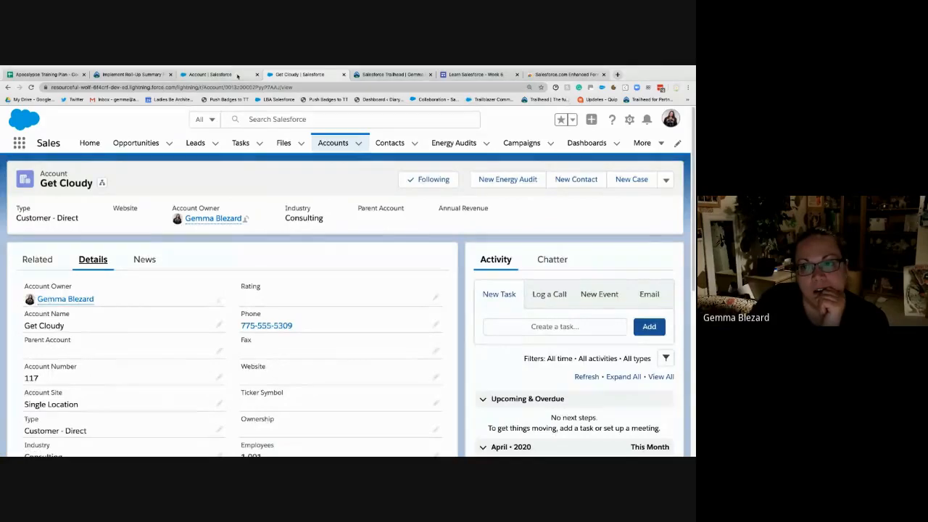
- Choose Roll-Up Summary as the data type of the new Account field and continue to its details
click(237, 75)
scroll(235, 326, down, 2)
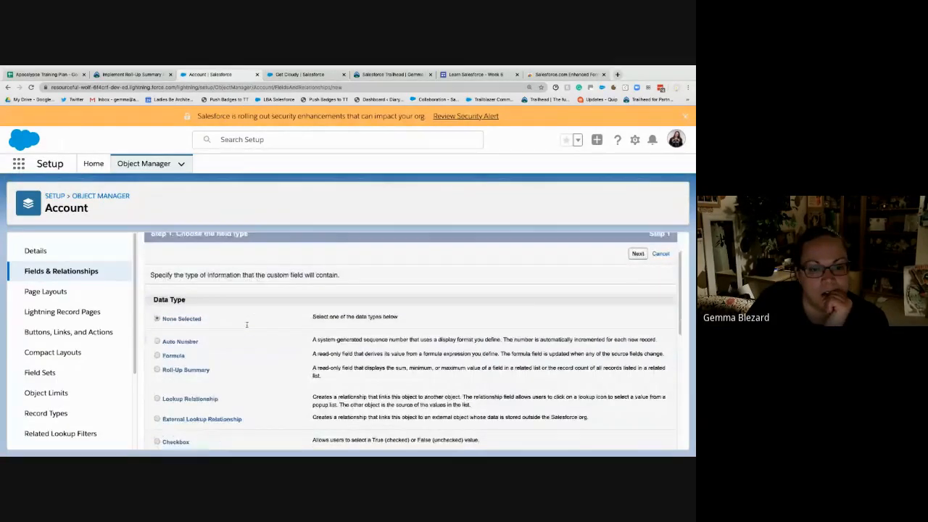
click(186, 334)
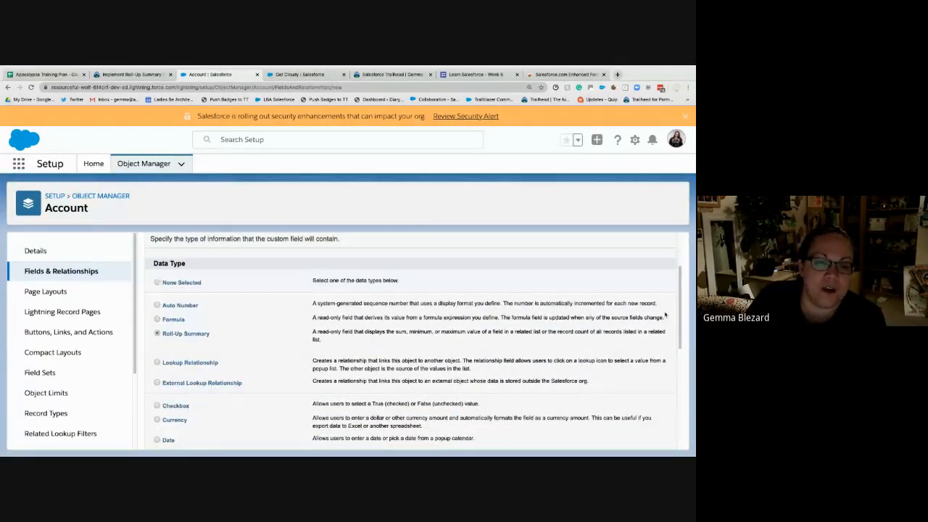
scroll(614, 308, up, 2)
click(637, 302)
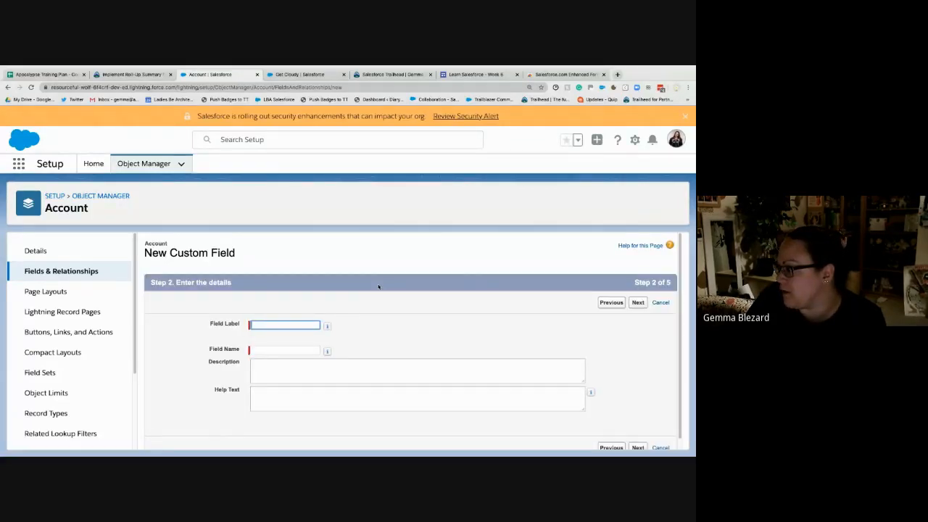
click(290, 325)
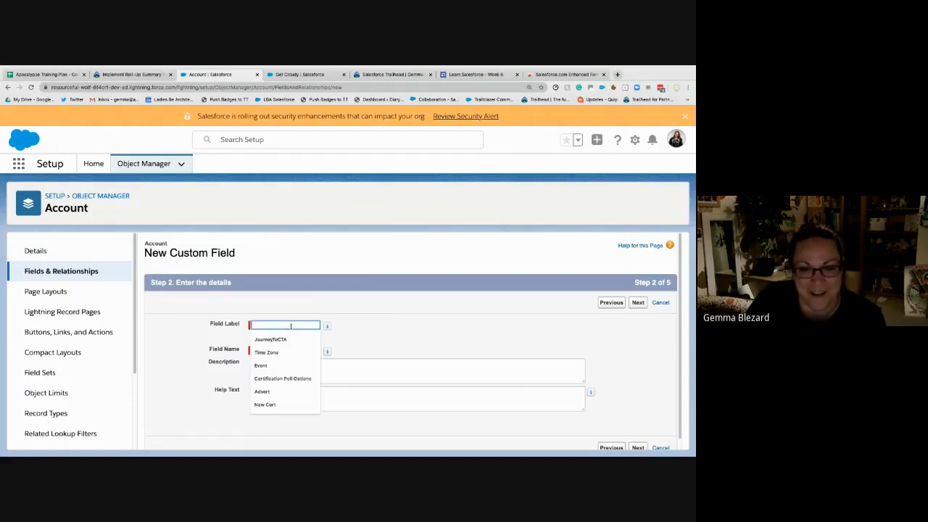
text(ate Opport)
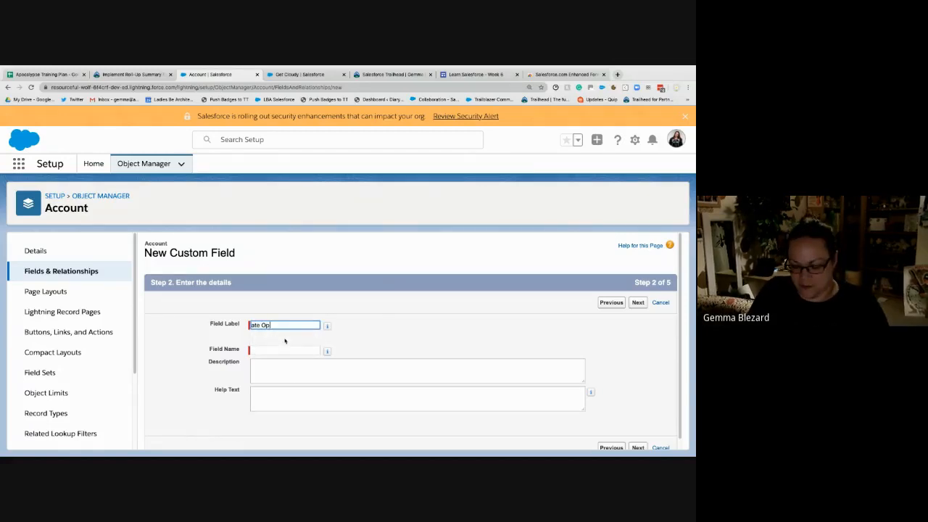
key(ctrl+a)
key(BackSpace)
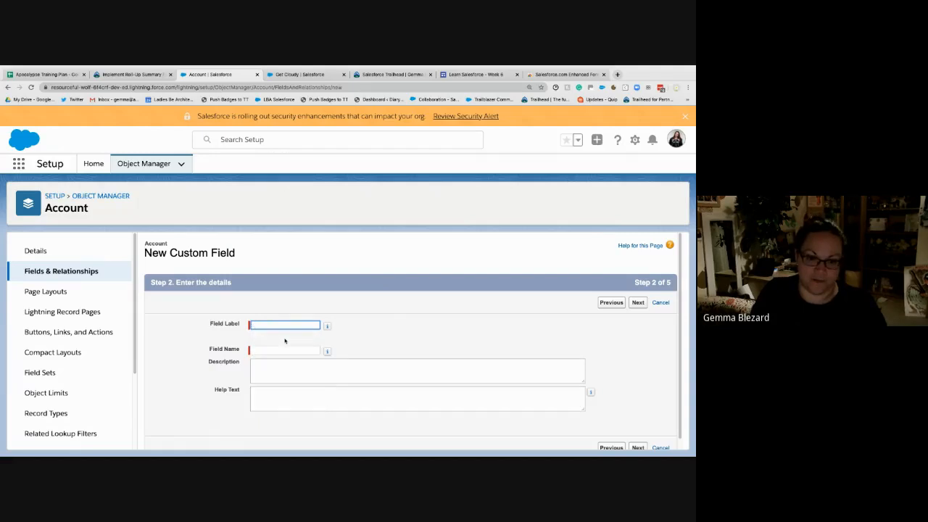
- Label the field Date Opportunity First Created, leave its description and help text empty, and continue to the roll-up definition
text(Date Opportun)
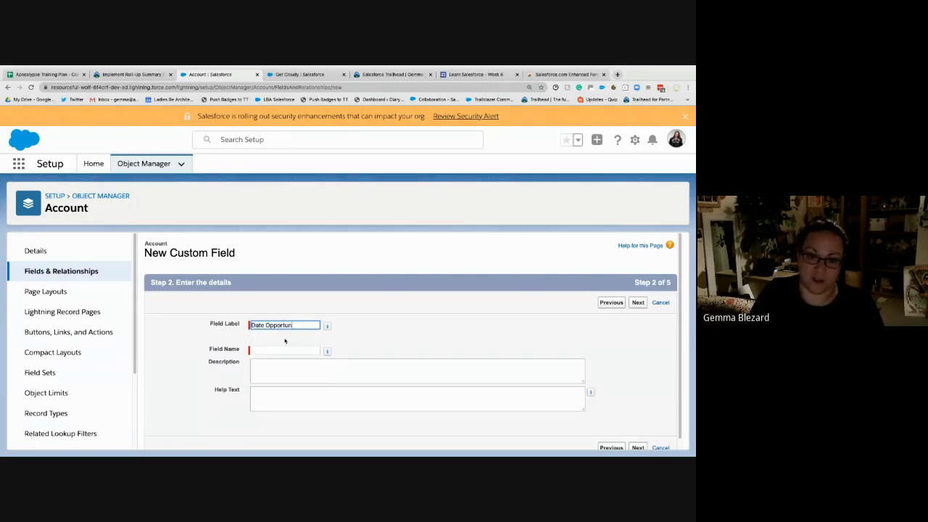
text(ity First Created)
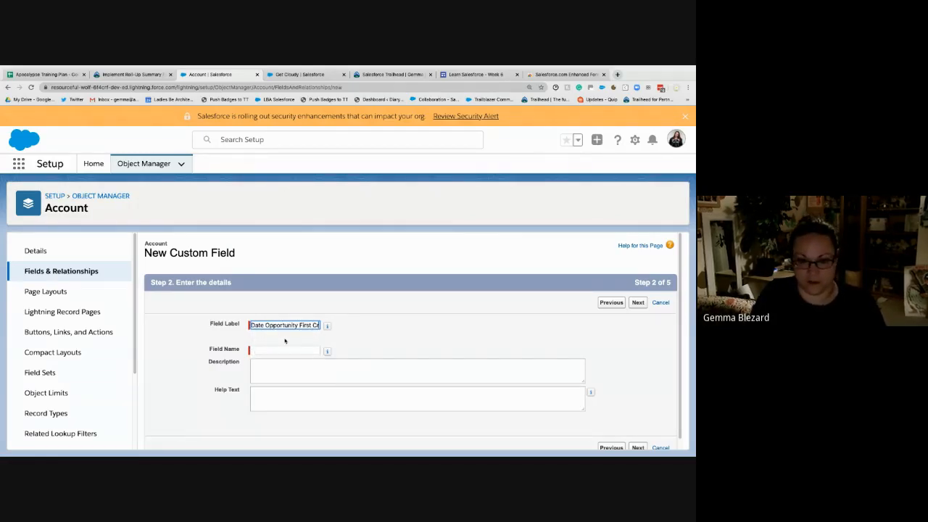
key(Tab)
key(Tab)
key(Tab)
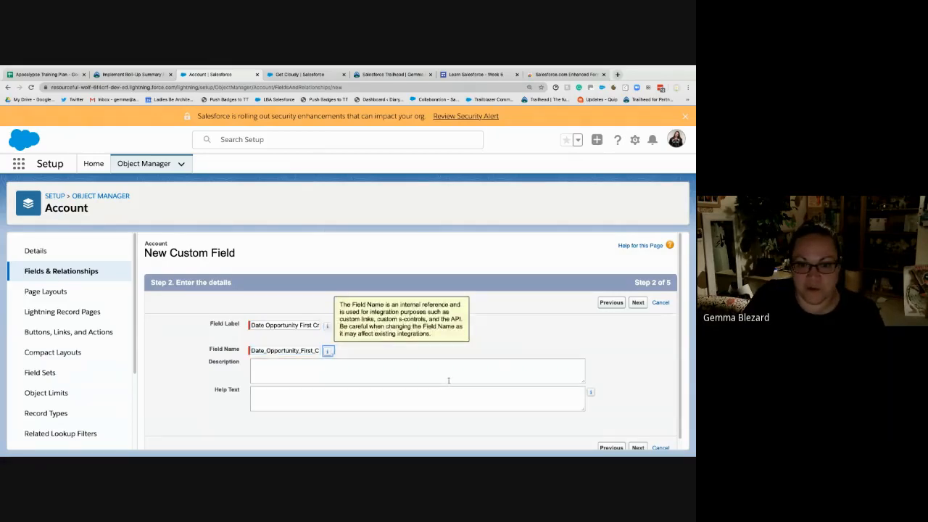
click(429, 391)
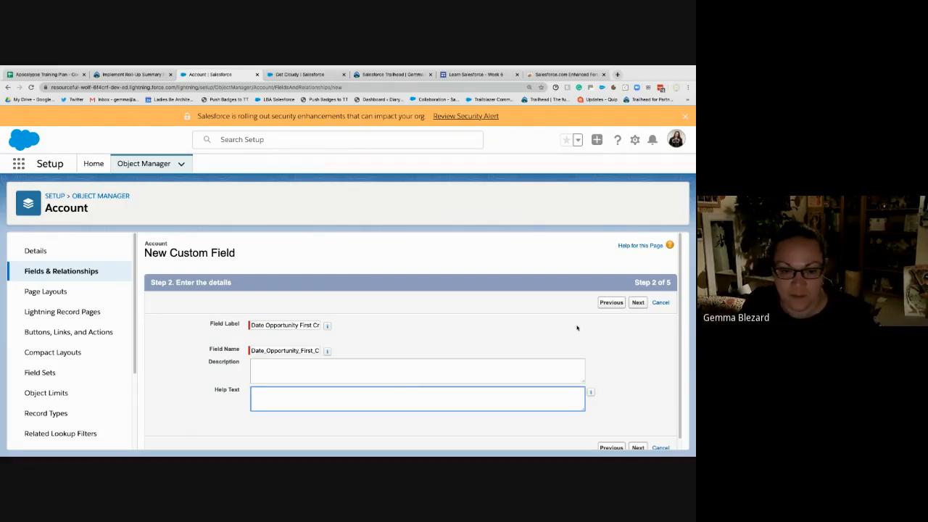
click(638, 302)
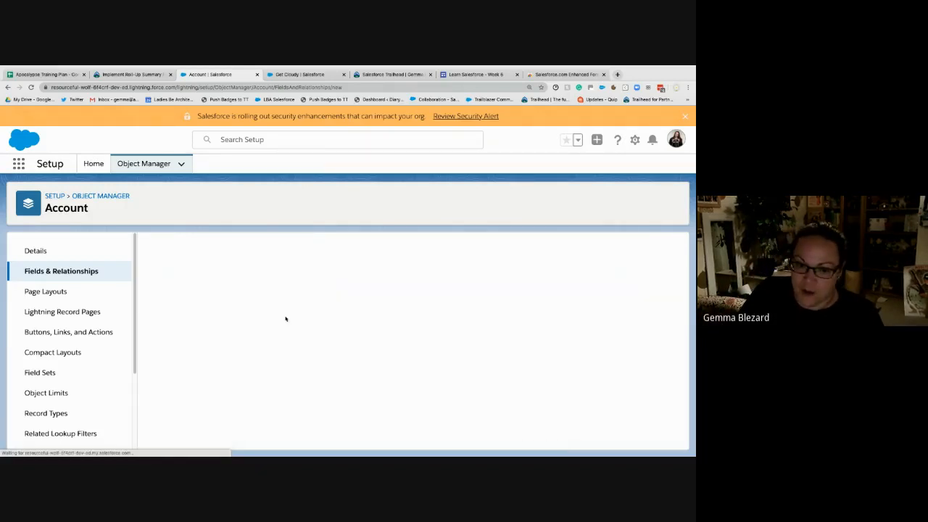
- Set Opportunities as the summarized object and define the roll-up as the MIN of Created Date
scroll(263, 358, down, 2)
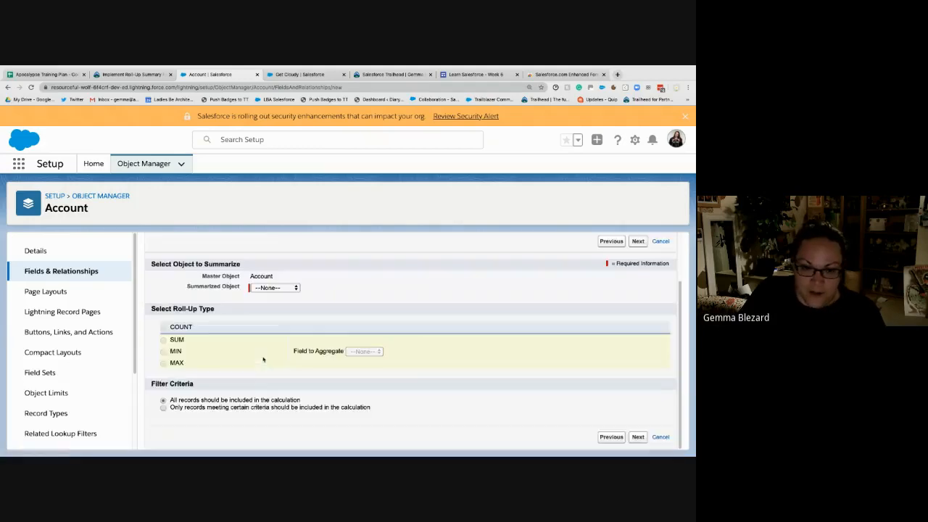
click(274, 287)
click(273, 296)
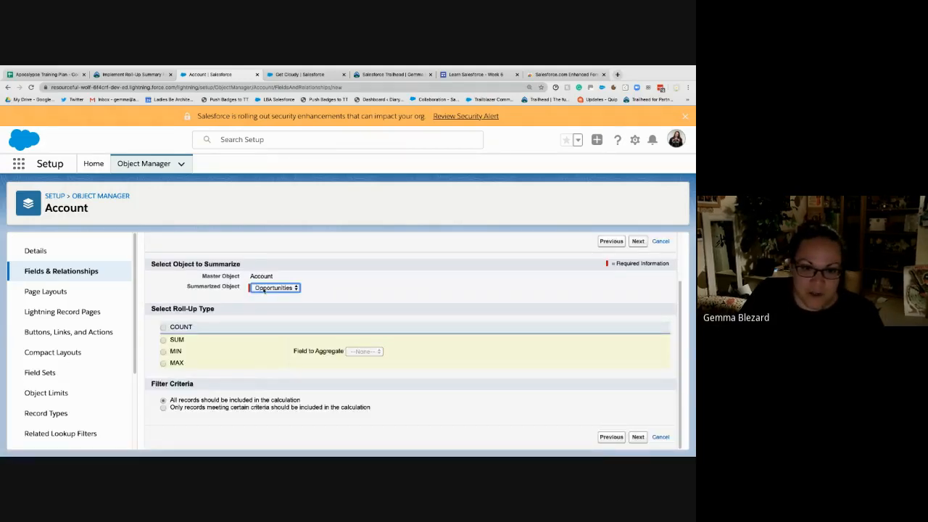
click(163, 352)
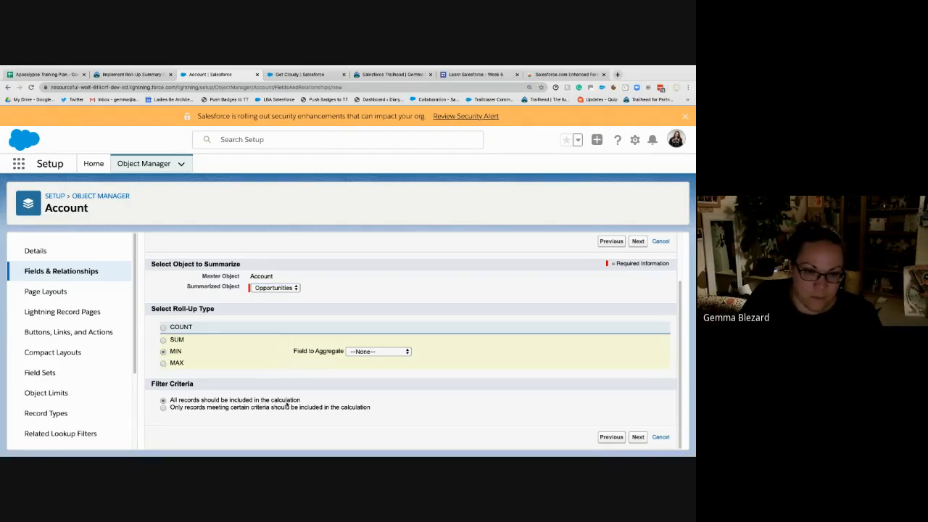
click(362, 352)
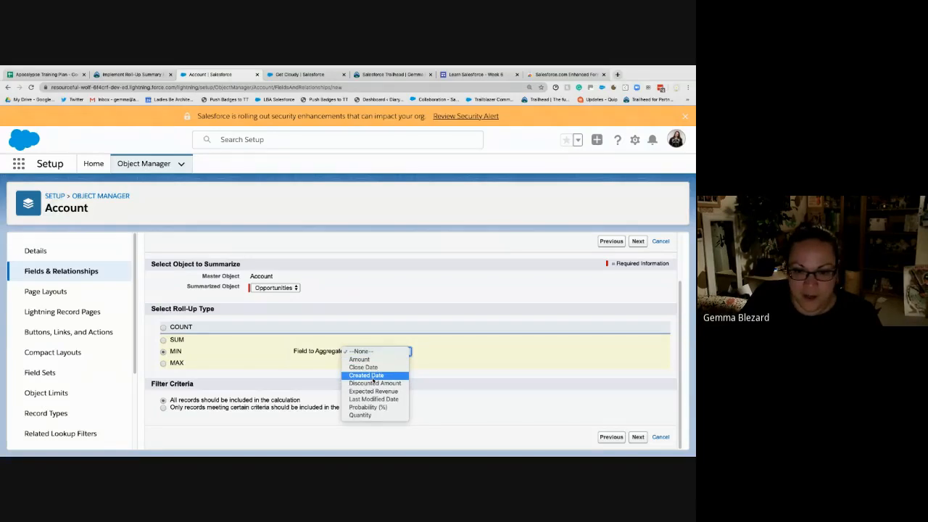
click(376, 376)
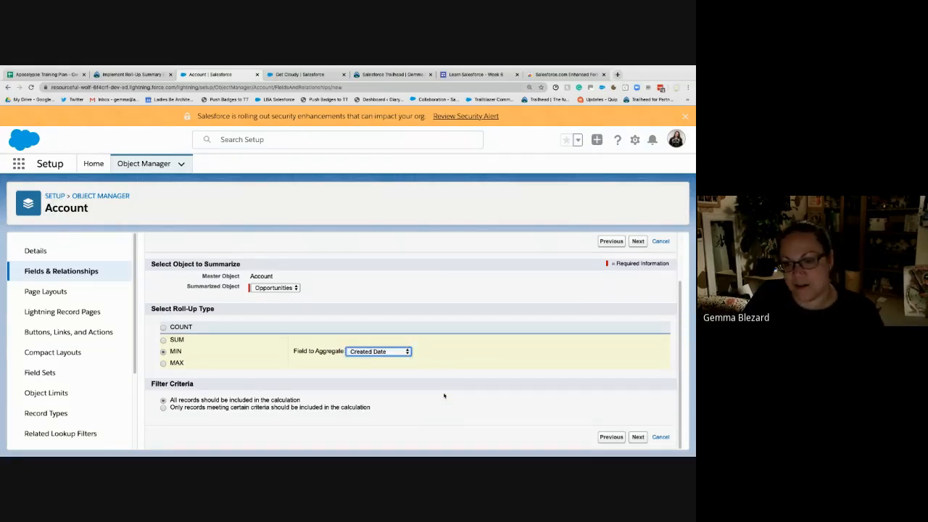
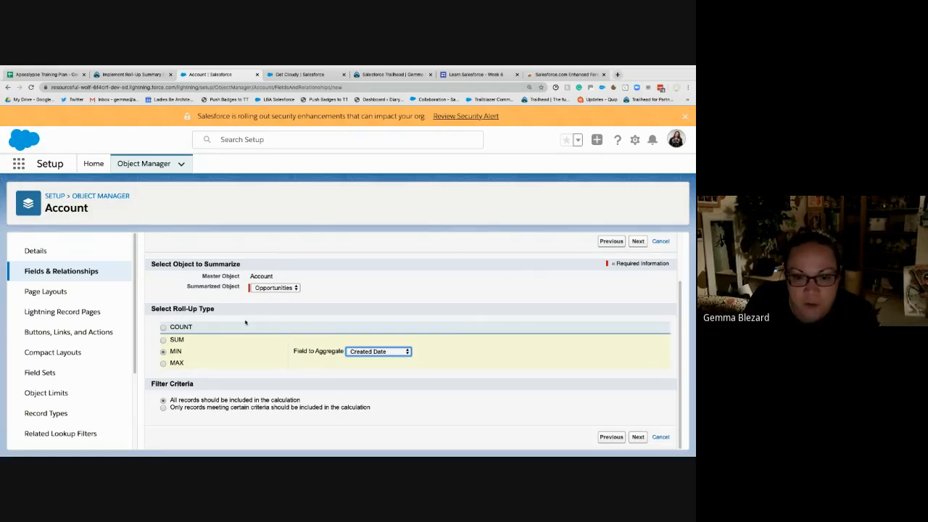
- Preview the filter fields for limiting the roll-up to certain records, and return to including all records
click(248, 351)
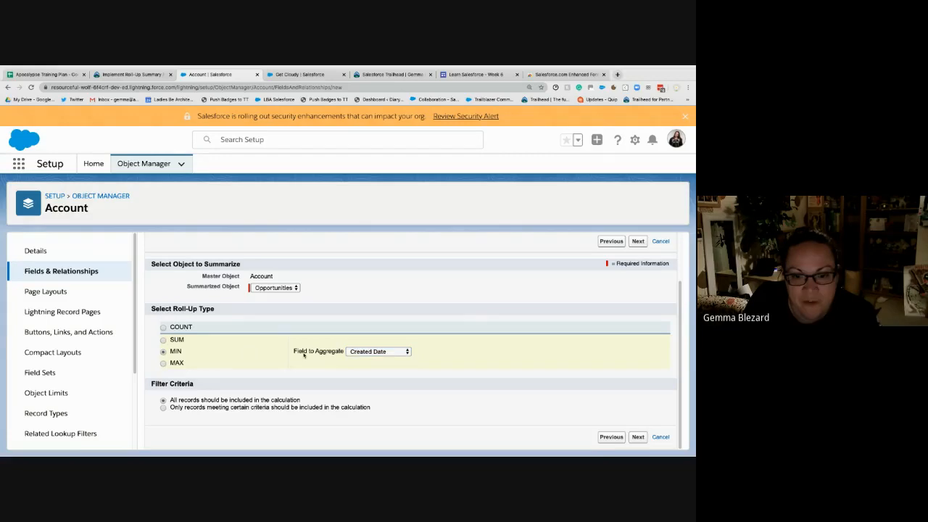
click(163, 408)
scroll(433, 375, down, 2)
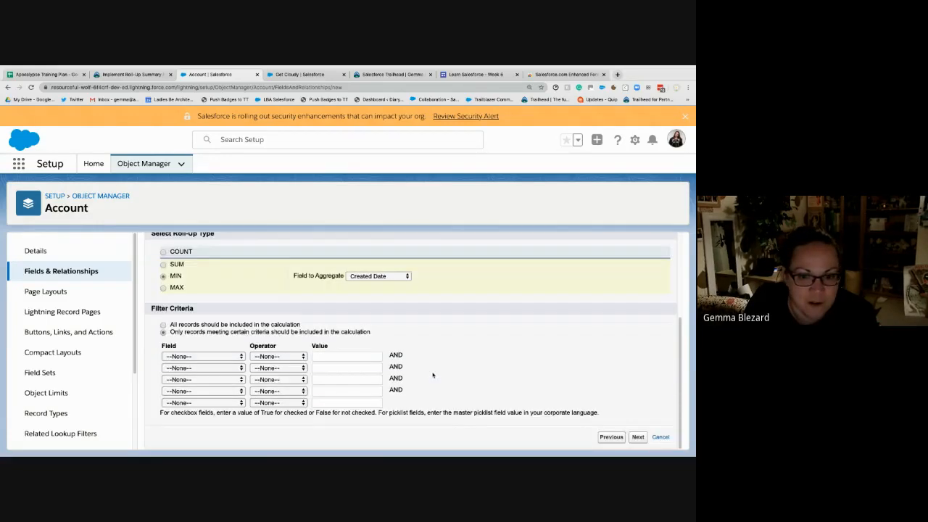
click(205, 358)
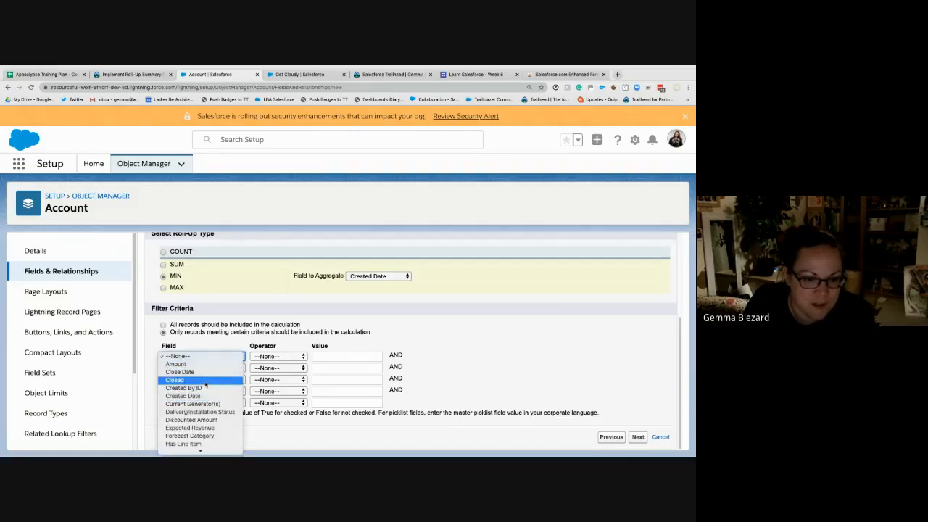
click(412, 353)
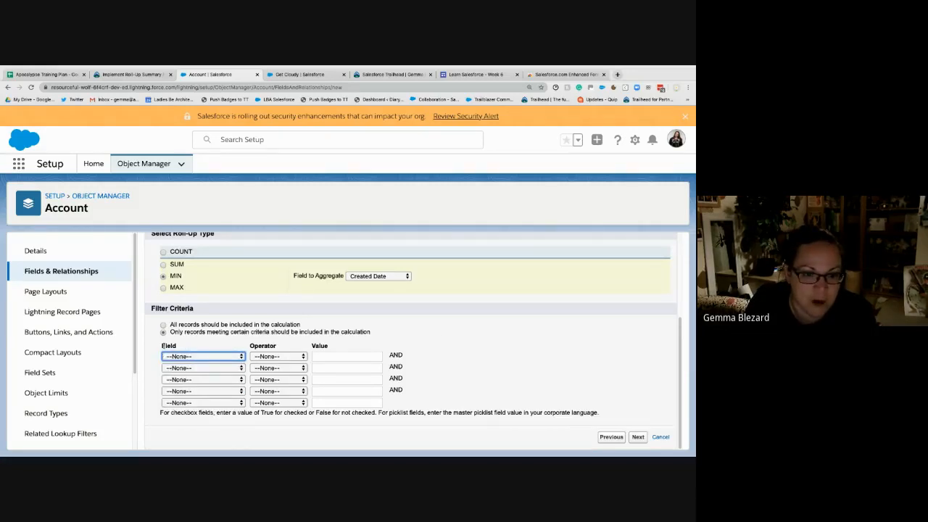
click(163, 325)
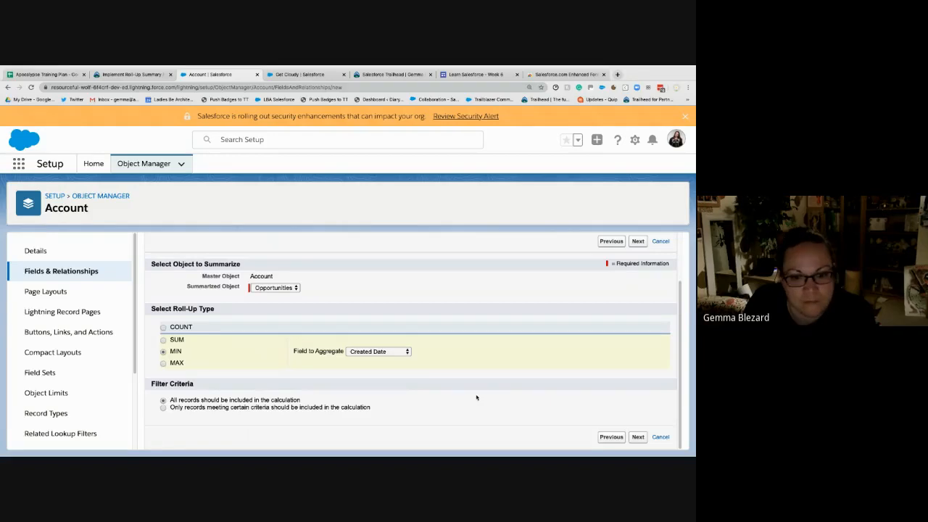
- Accept the default field-level security and save the Date Opportunity First Created field
click(638, 437)
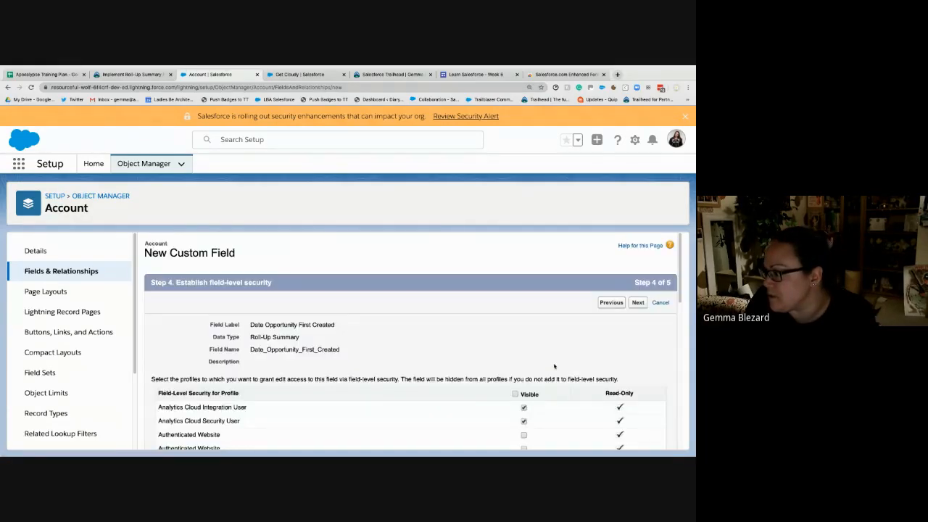
click(638, 302)
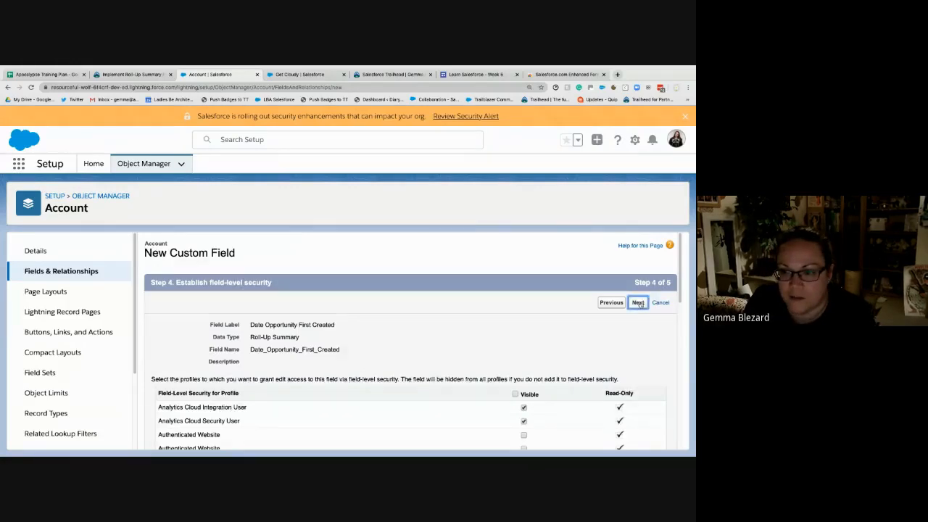
click(637, 303)
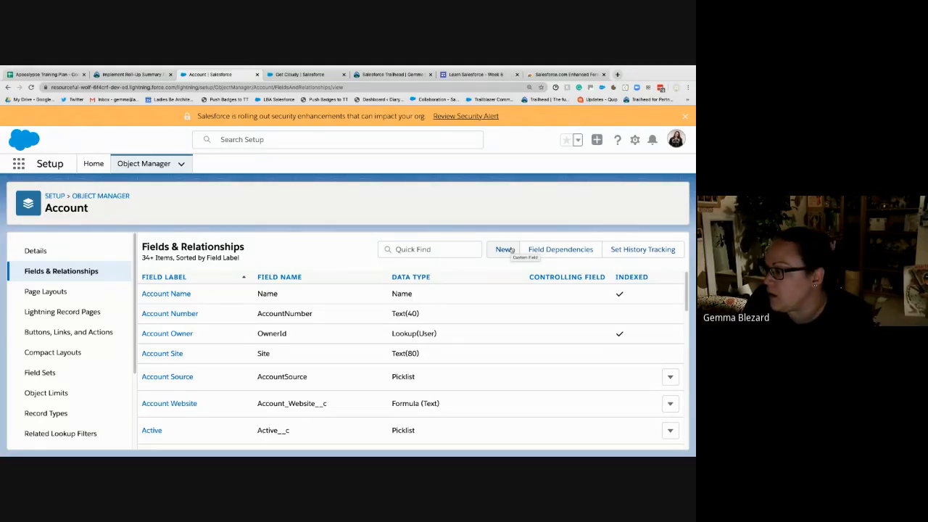
- Reload the Get Cloudy account and check its details for the Date Opportunity First Created field
click(299, 74)
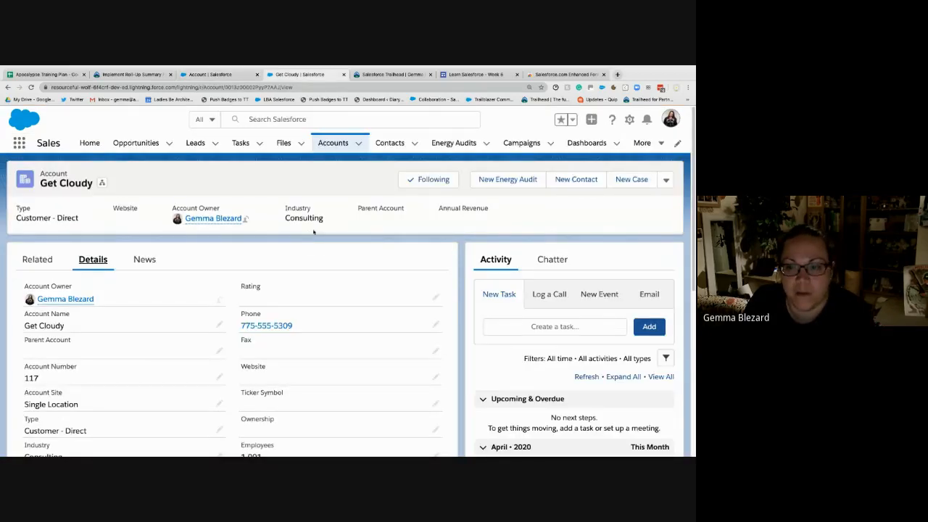
key(super+r)
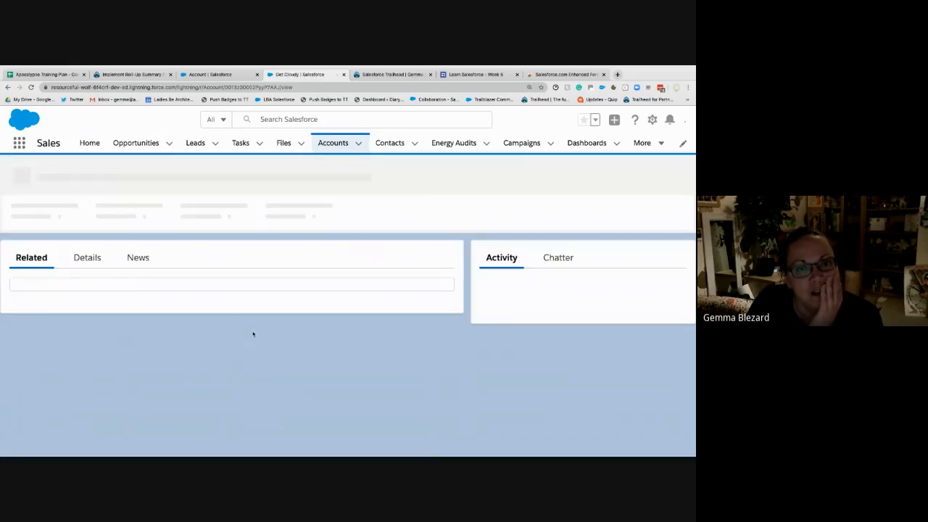
click(97, 267)
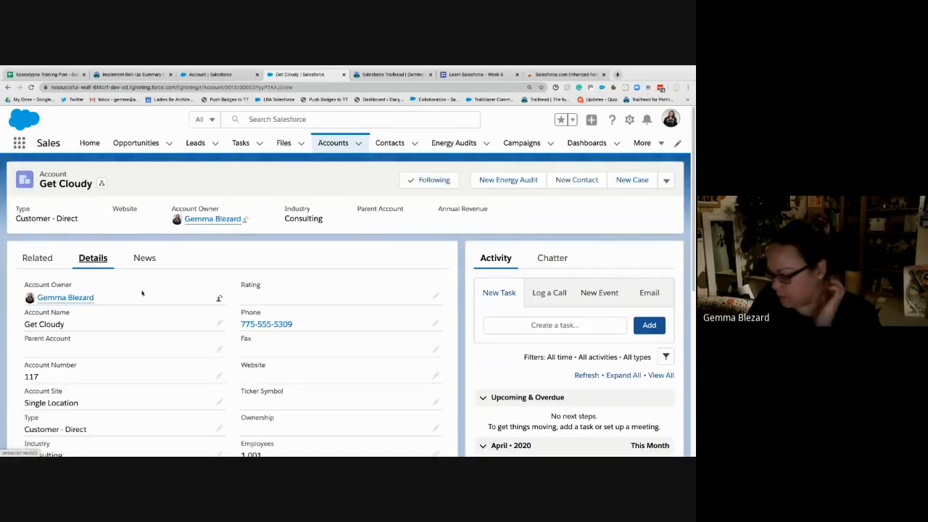
scroll(138, 290, down, 3)
scroll(142, 293, down, 2)
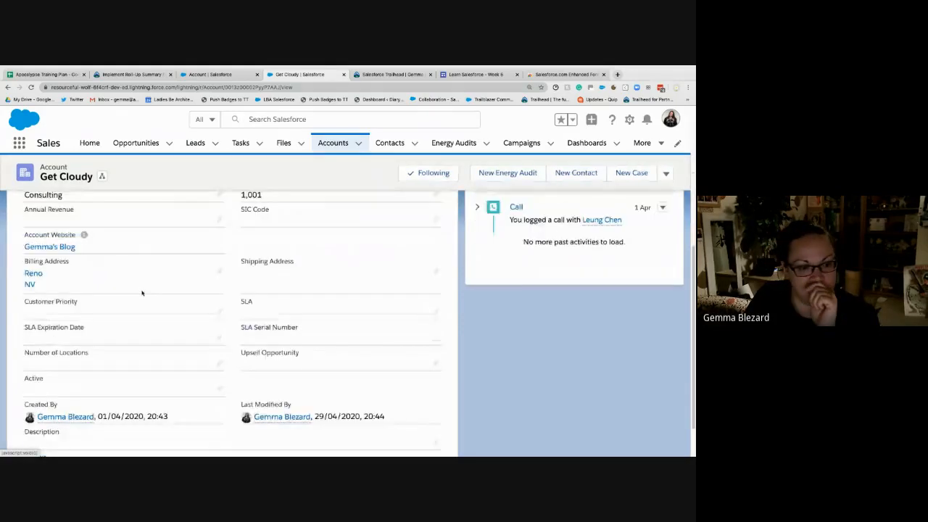
scroll(319, 333, up, 5)
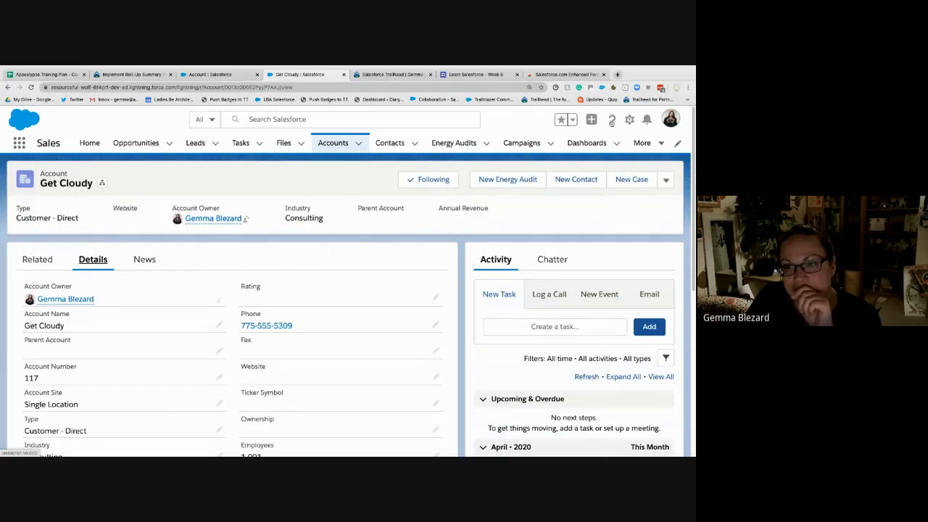
click(573, 121)
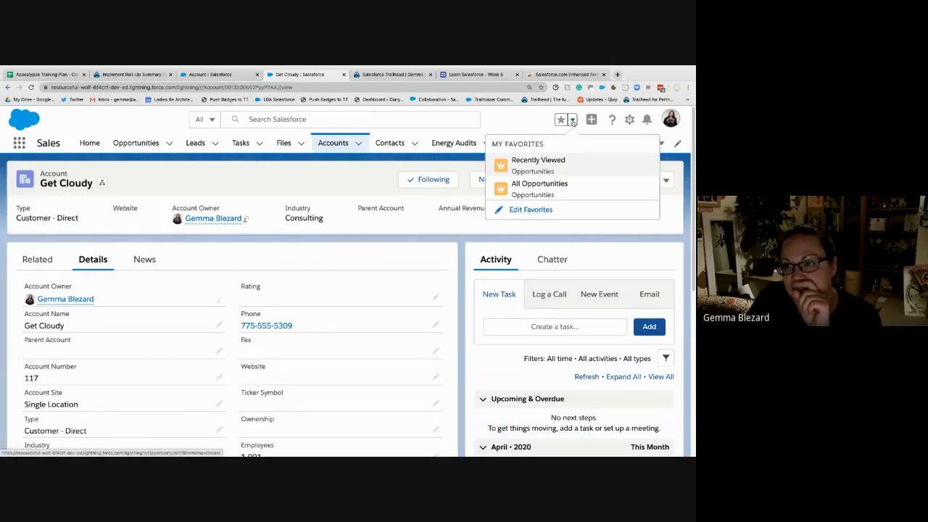
click(572, 120)
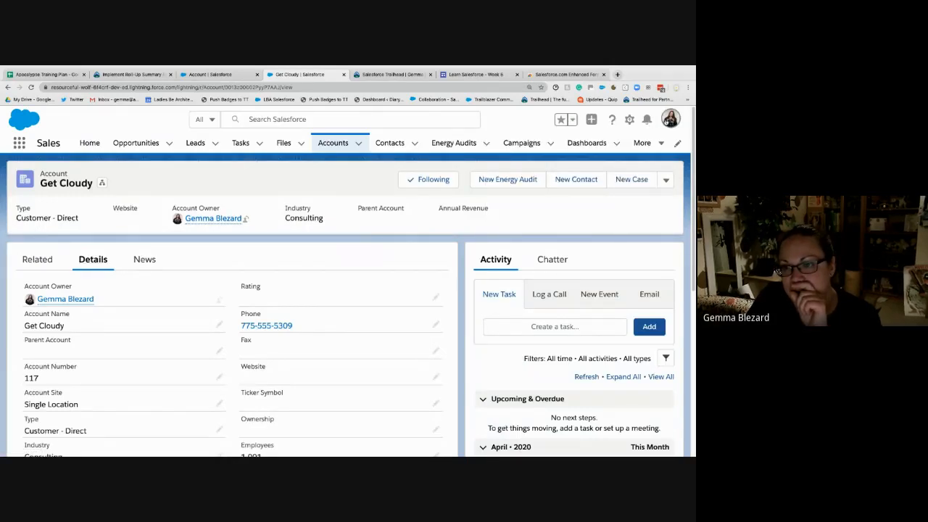
click(670, 119)
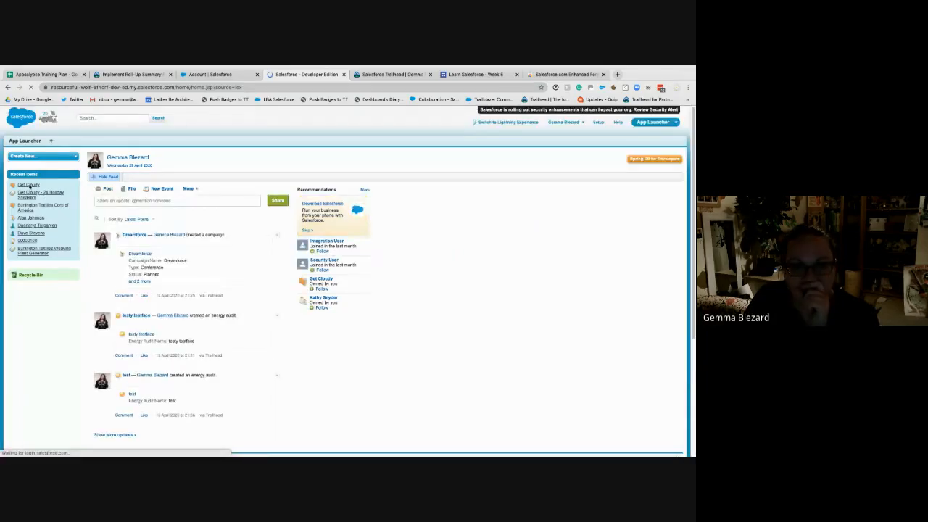
click(30, 185)
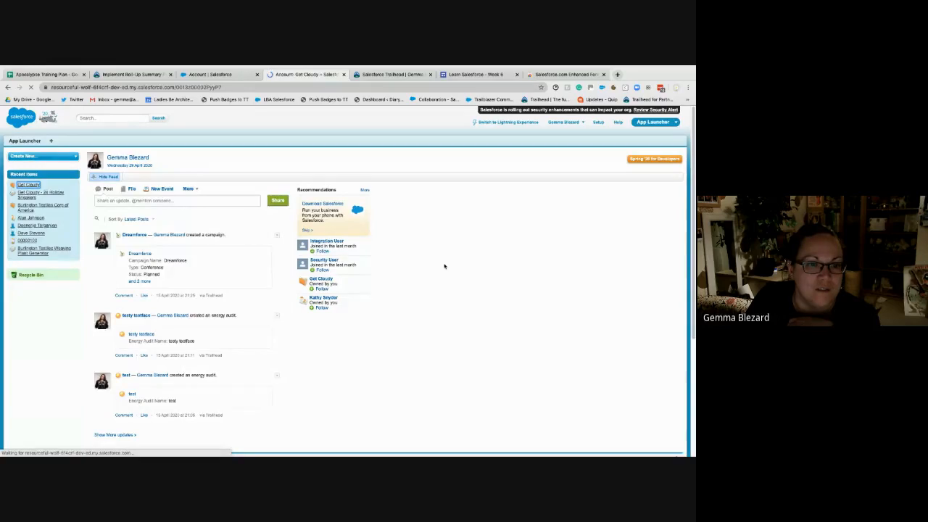
scroll(443, 267, down, 3)
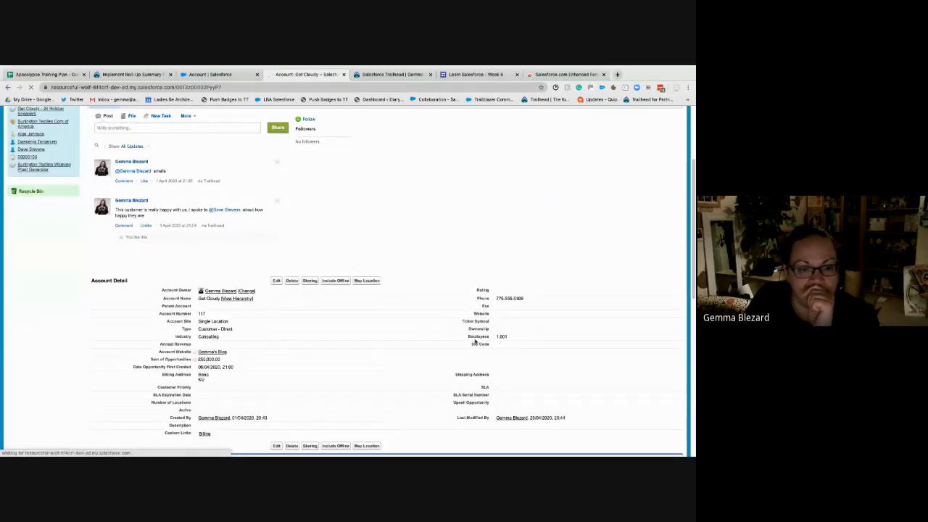
scroll(475, 341, down, 3)
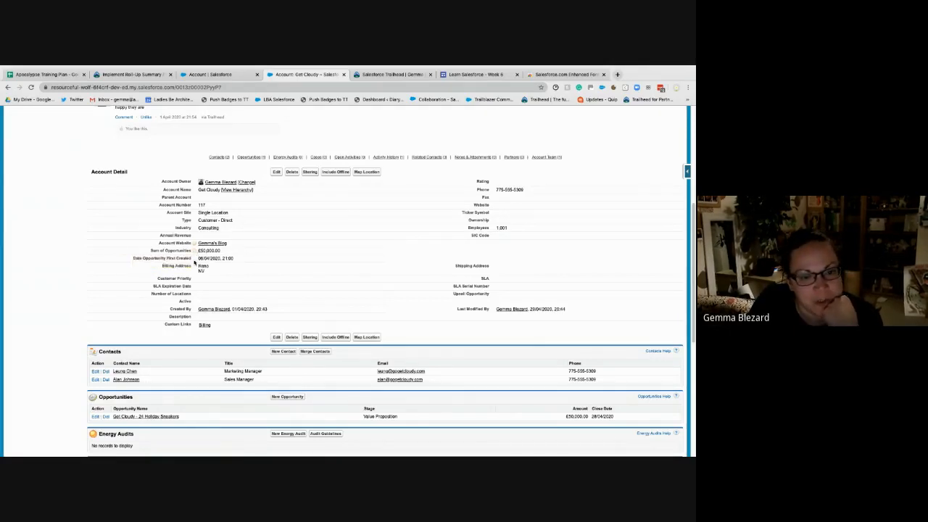
drag(234, 259, 194, 251)
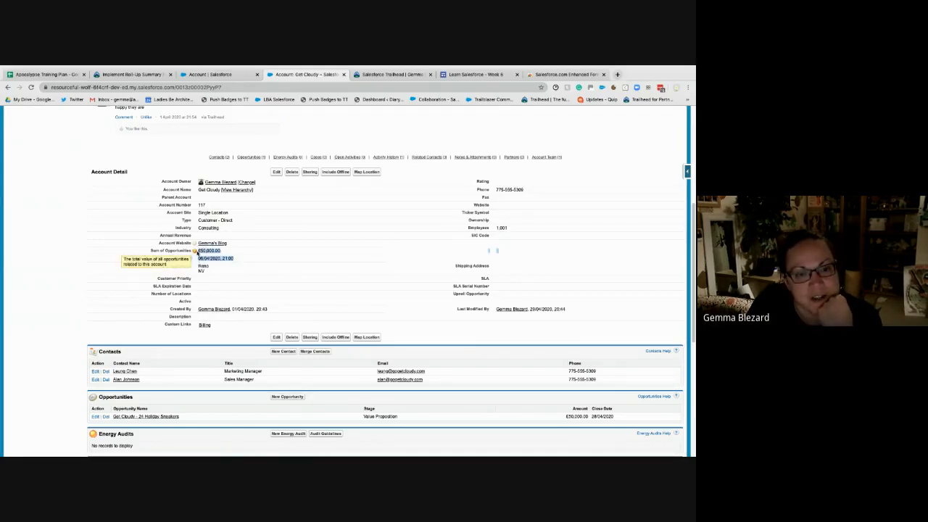
- Switch back to Lightning Experience and check Get Cloudy's details again for the two roll-up summary fields
scroll(435, 247, up, 5)
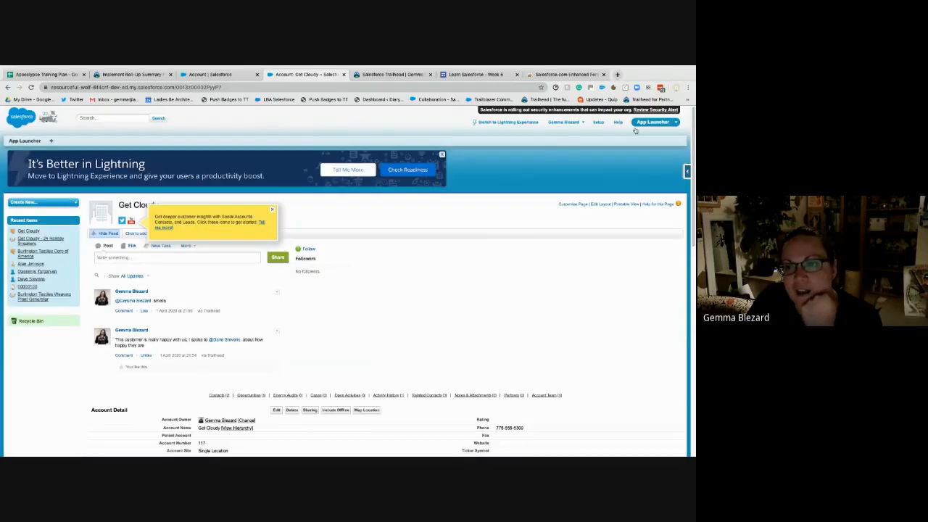
click(521, 121)
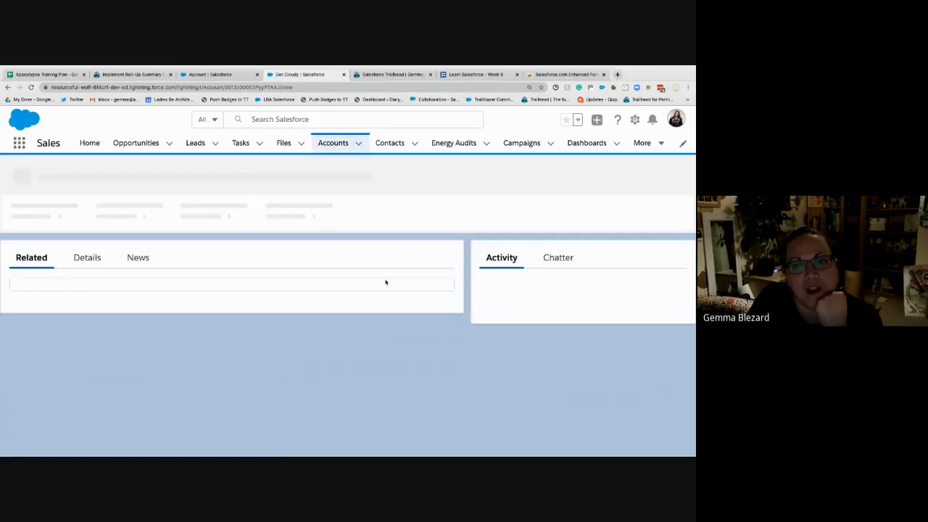
click(86, 258)
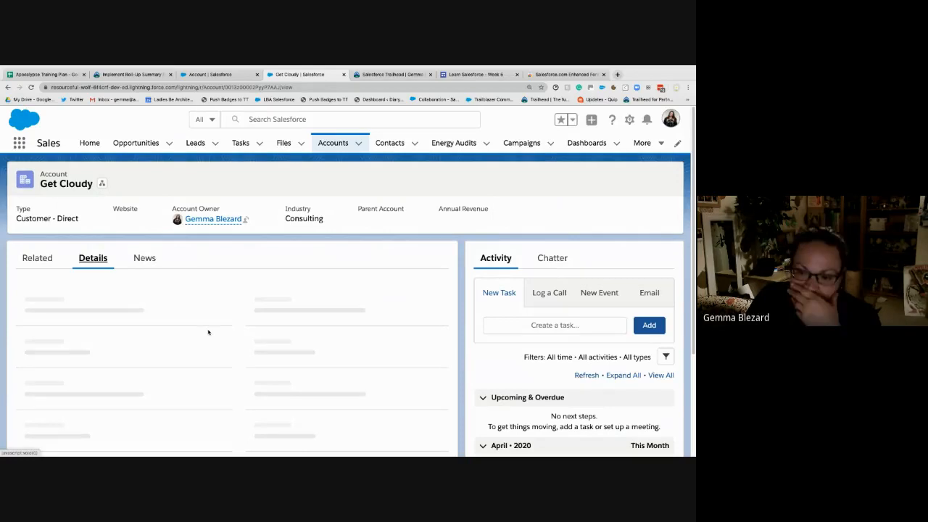
scroll(208, 332, down, 2)
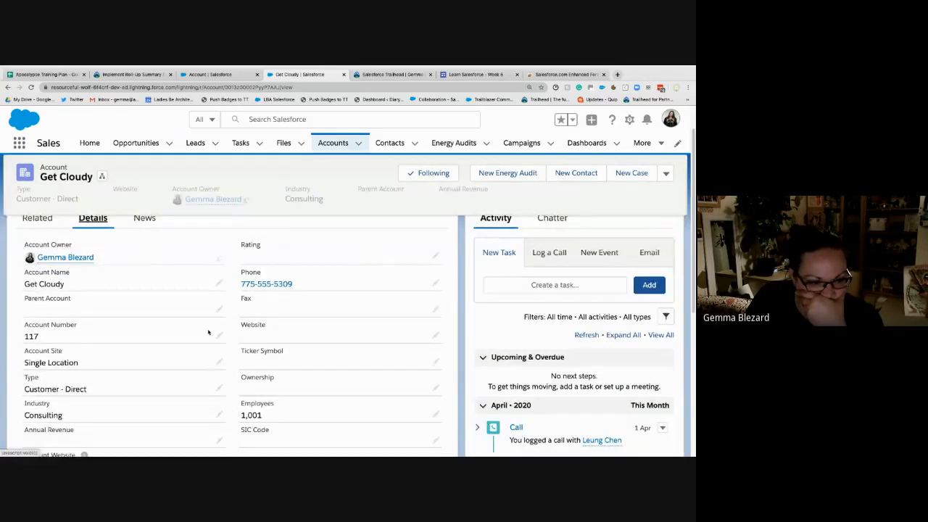
scroll(208, 332, down, 3)
scroll(189, 246, up, 1)
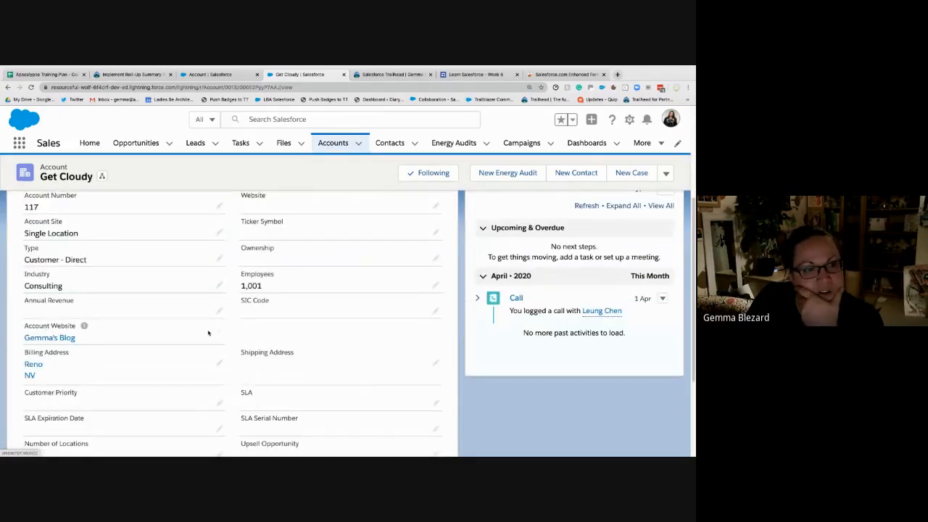
- Return to the Trailhead unit and read the example on the total price of all products related to an opportunity
click(214, 75)
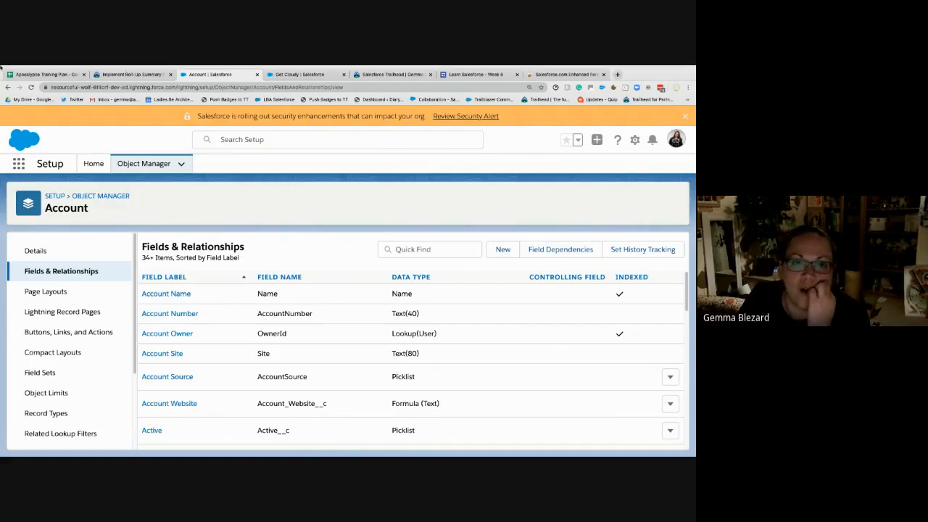
click(128, 75)
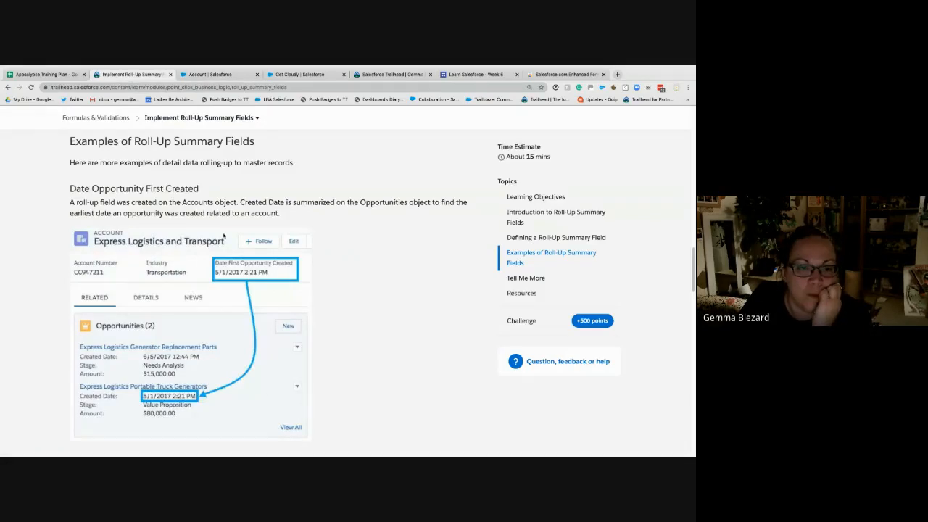
scroll(411, 323, down, 3)
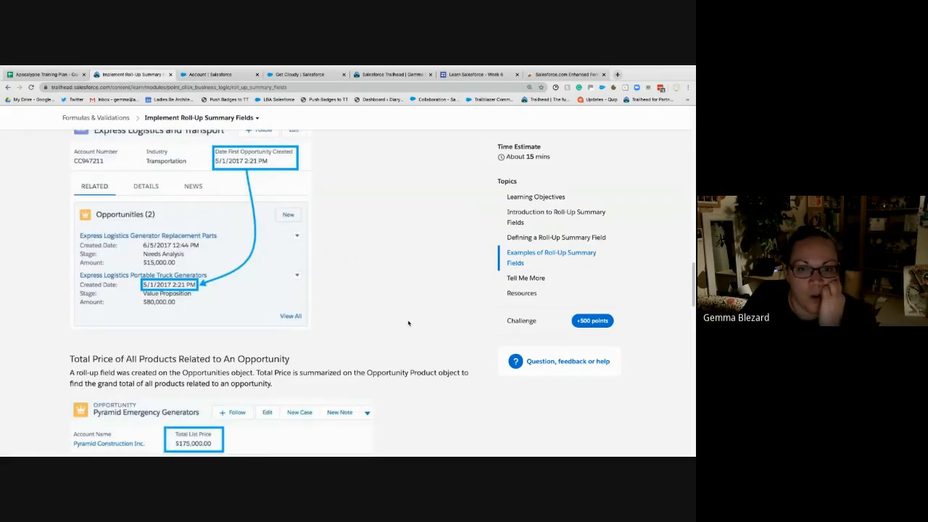
scroll(408, 323, down, 2)
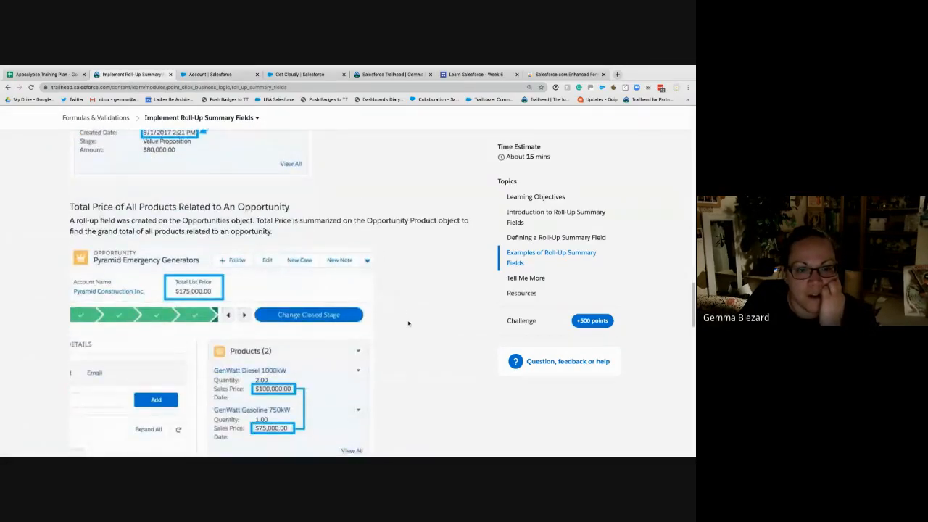
scroll(408, 323, down, 1)
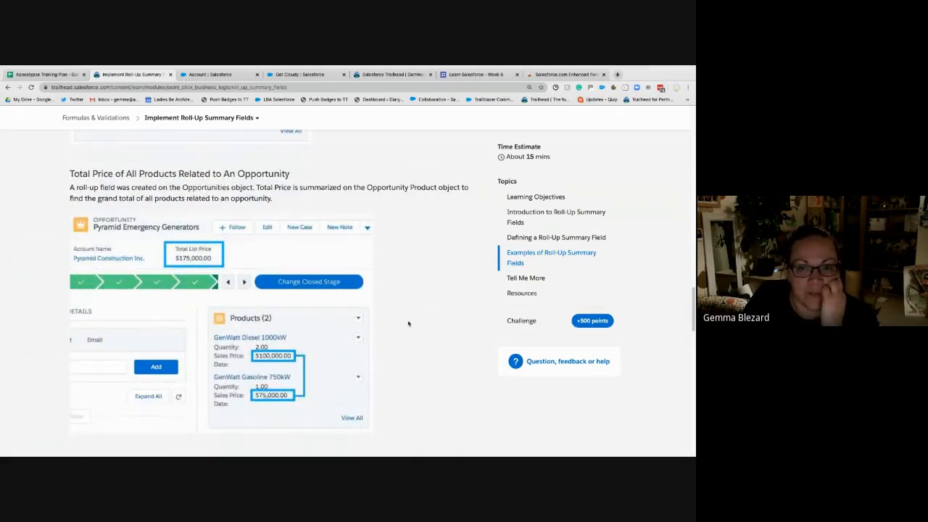
scroll(408, 323, down, 1)
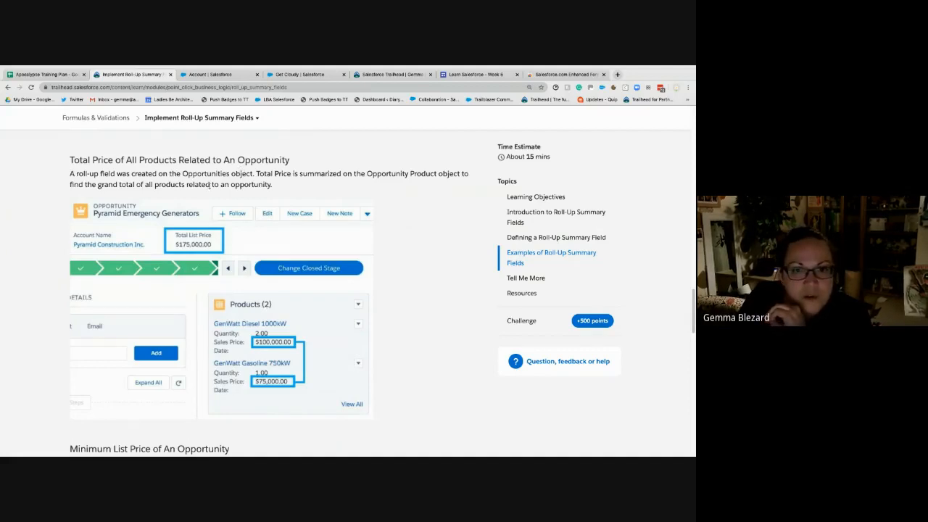
drag(292, 174, 258, 174)
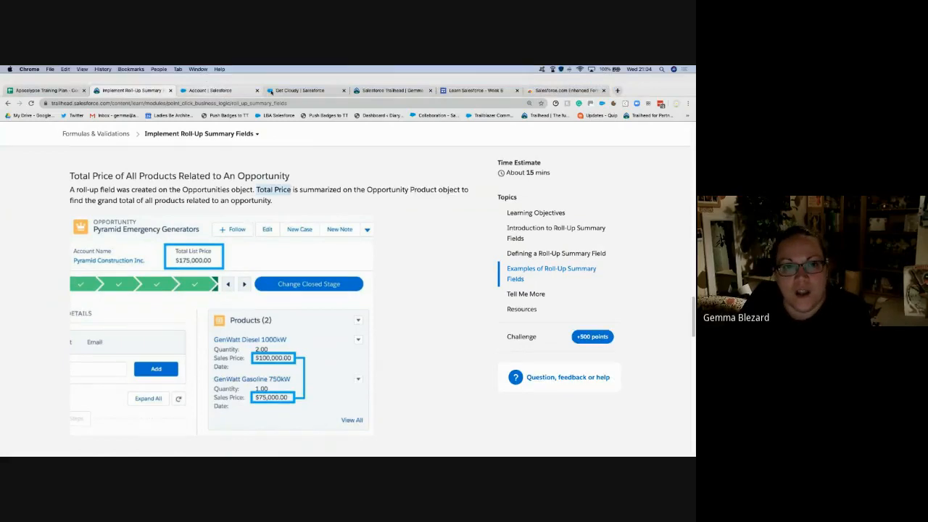
- Return to Salesforce Setup and open the Opportunity object's Fields & Relationships in the Object Manager
click(218, 90)
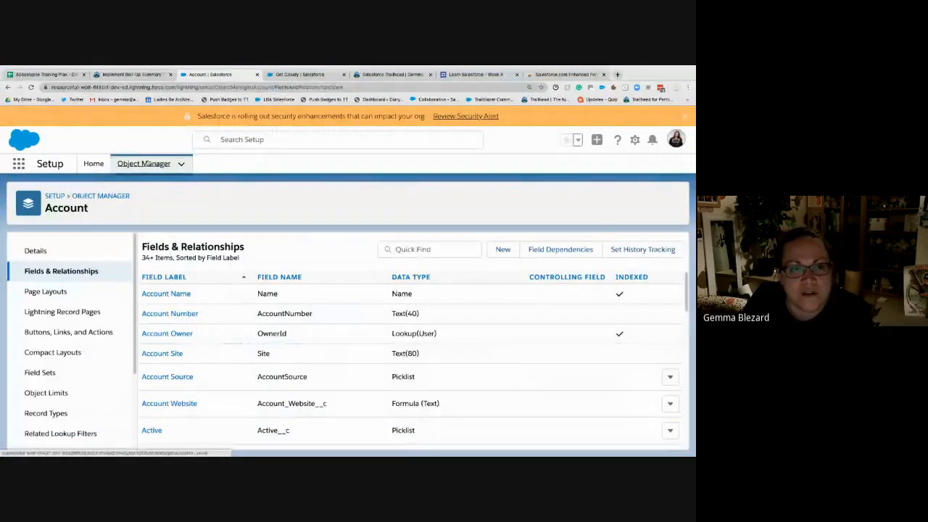
click(147, 163)
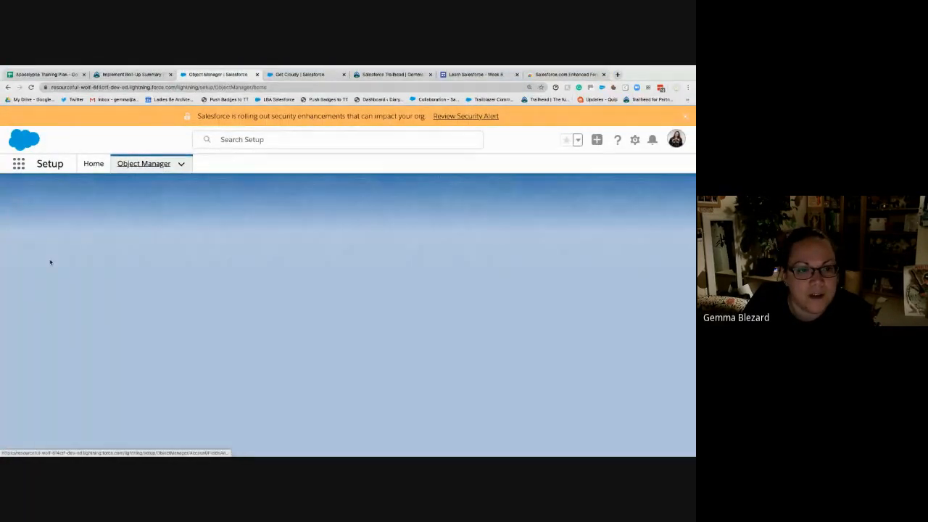
scroll(50, 263, down, 10)
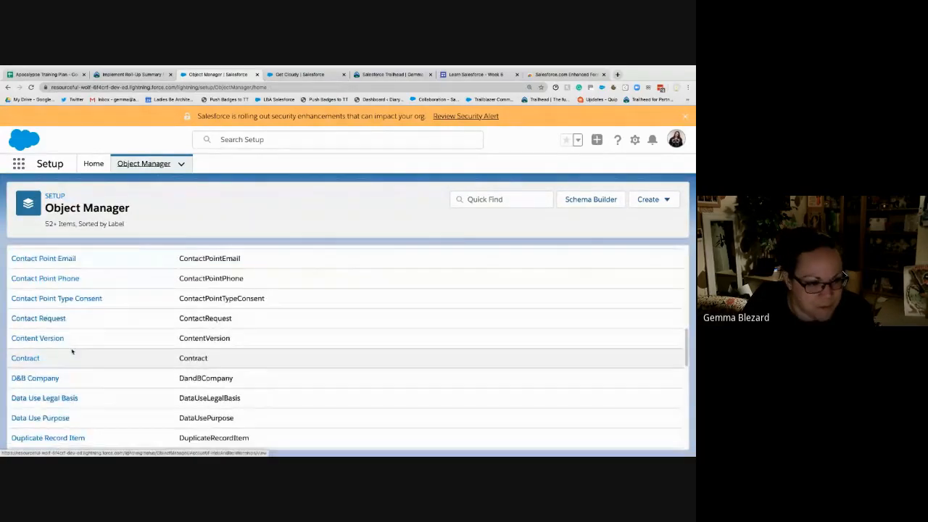
scroll(72, 352, down, 6)
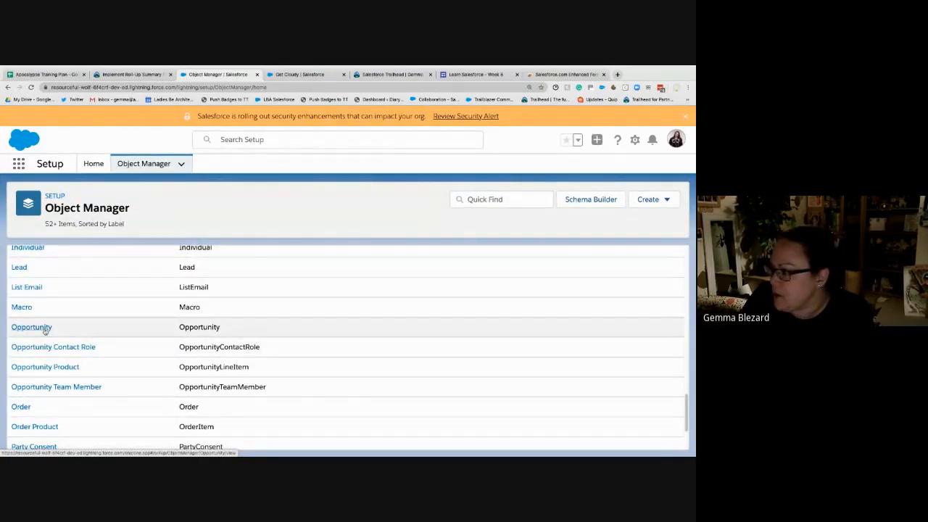
click(44, 328)
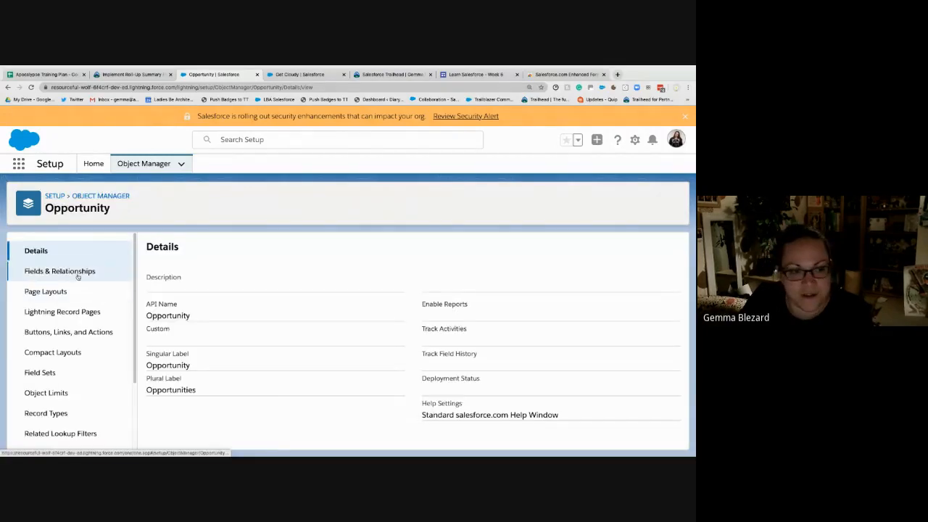
click(76, 271)
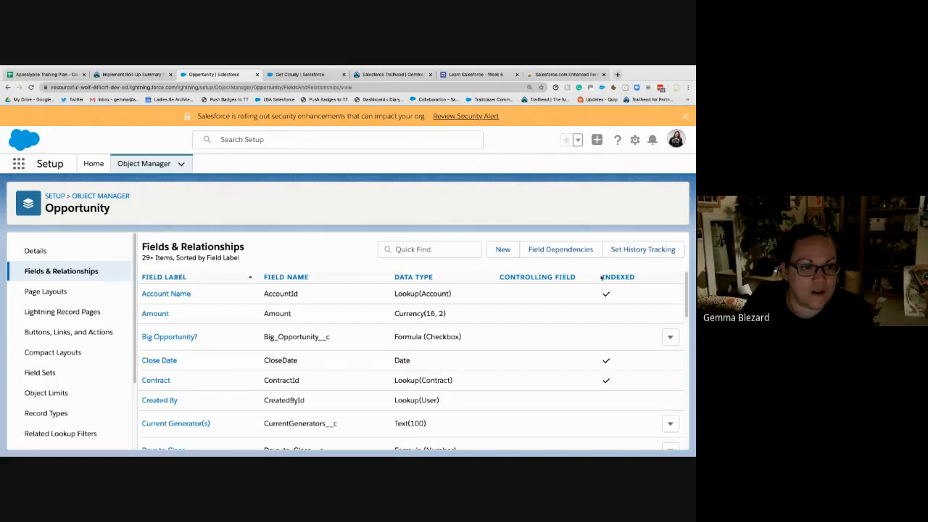
- Start a new custom field on Opportunity with the Roll-Up Summary data type and continue to its details
click(500, 250)
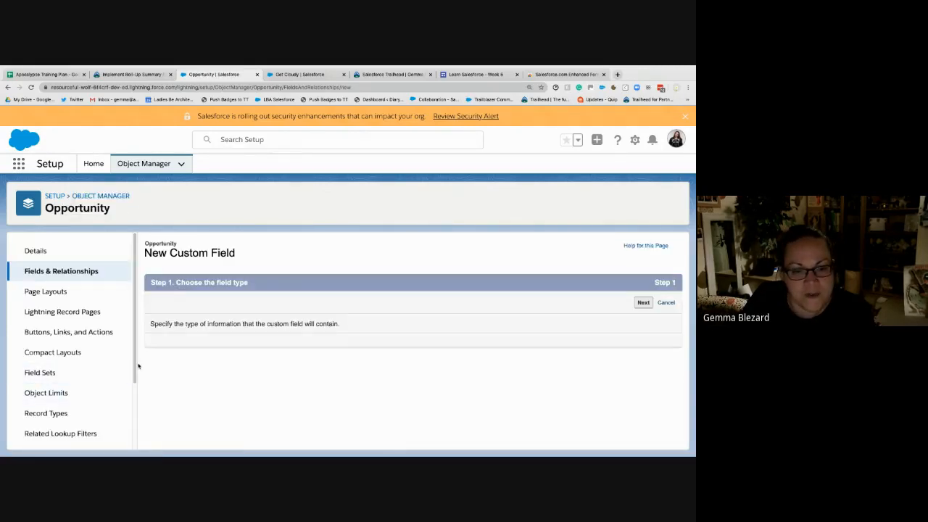
scroll(188, 396, down, 3)
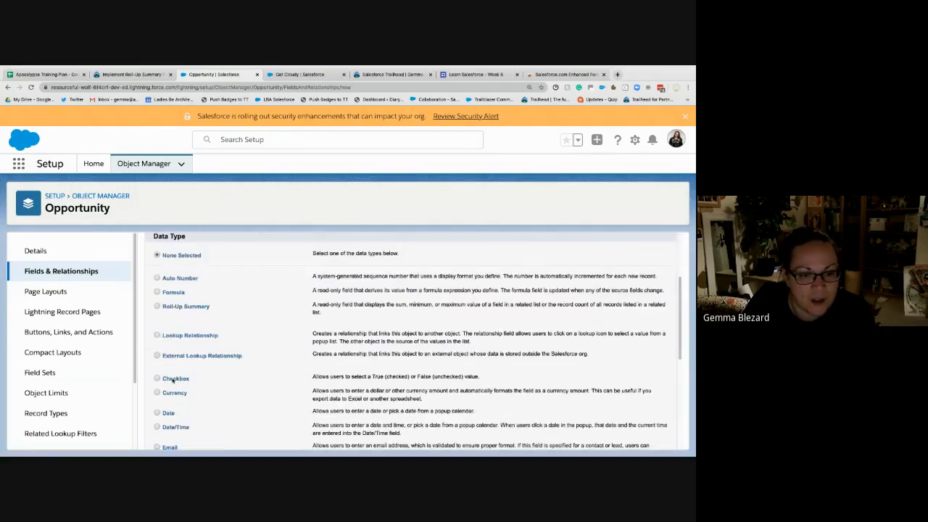
click(156, 308)
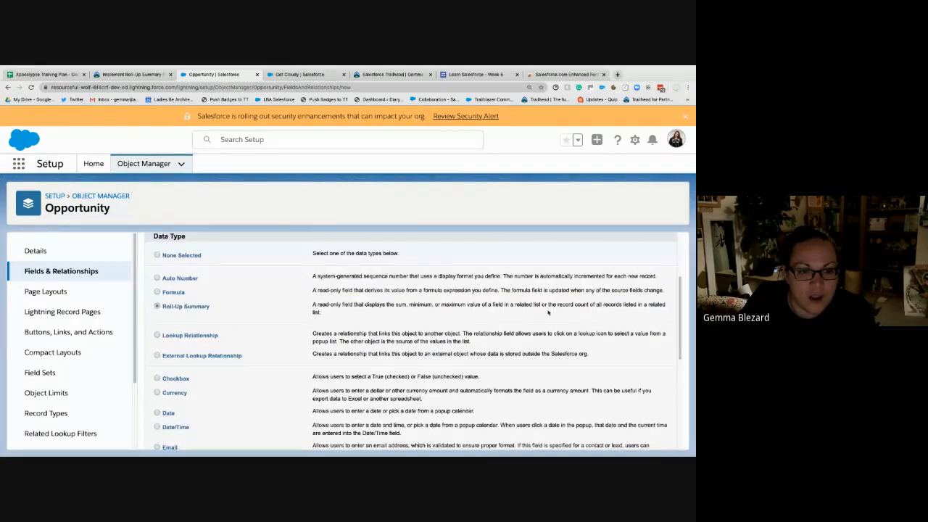
scroll(602, 317, up, 1)
click(637, 237)
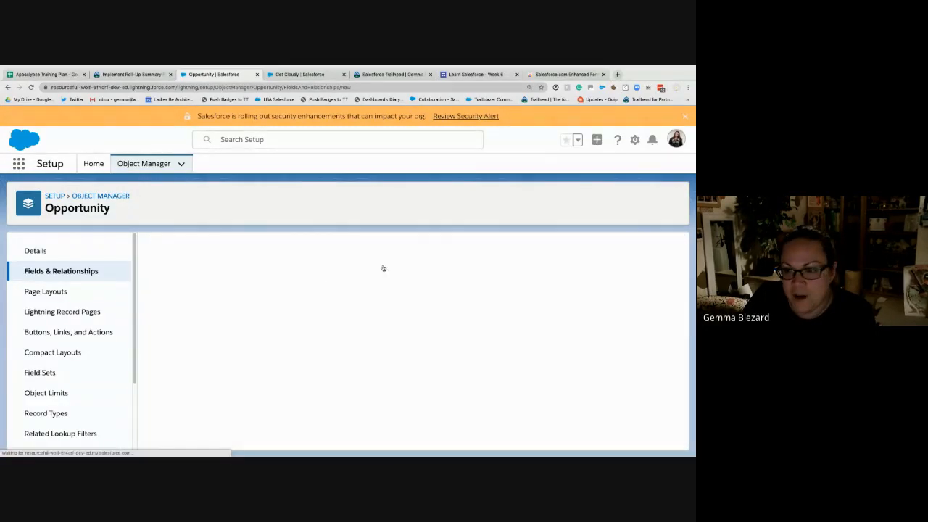
- Label the roll-up field Sum of Total Price, leave the description empty and continue to the summary calculation
click(290, 325)
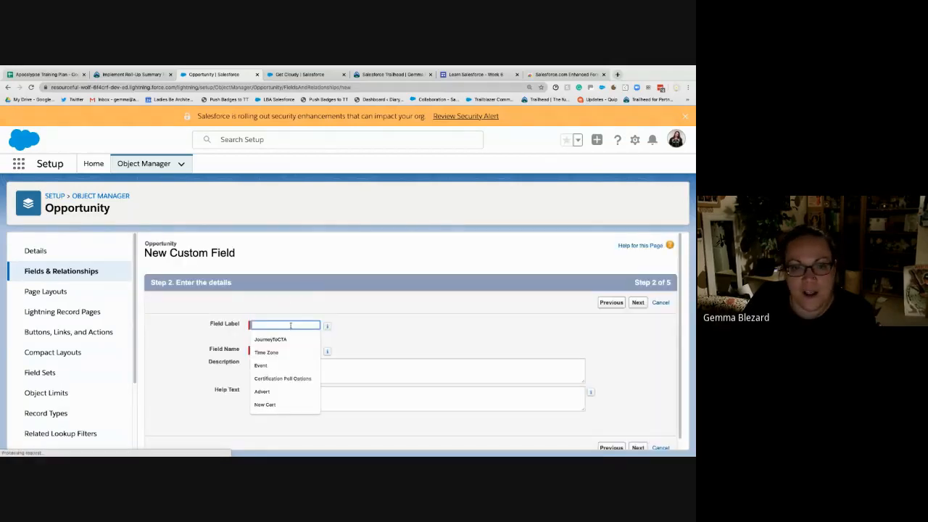
text(Sum )
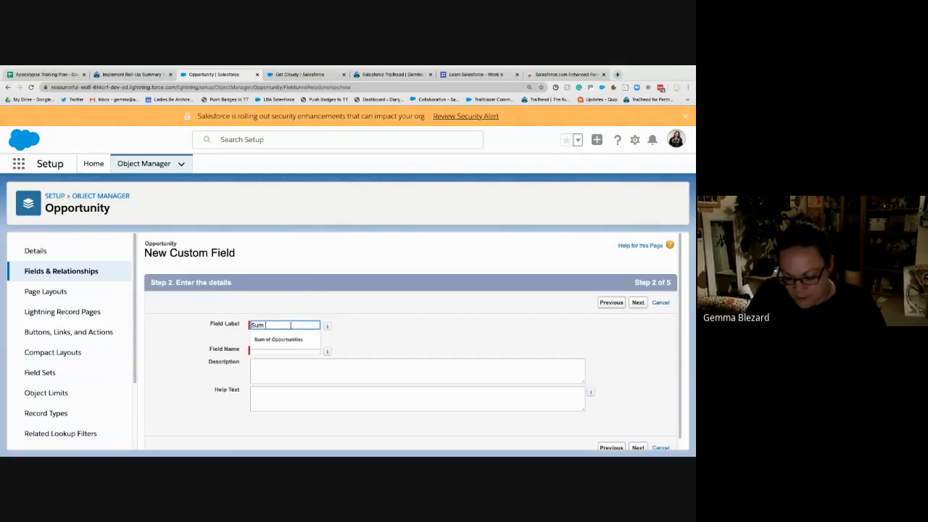
text(of Total Price)
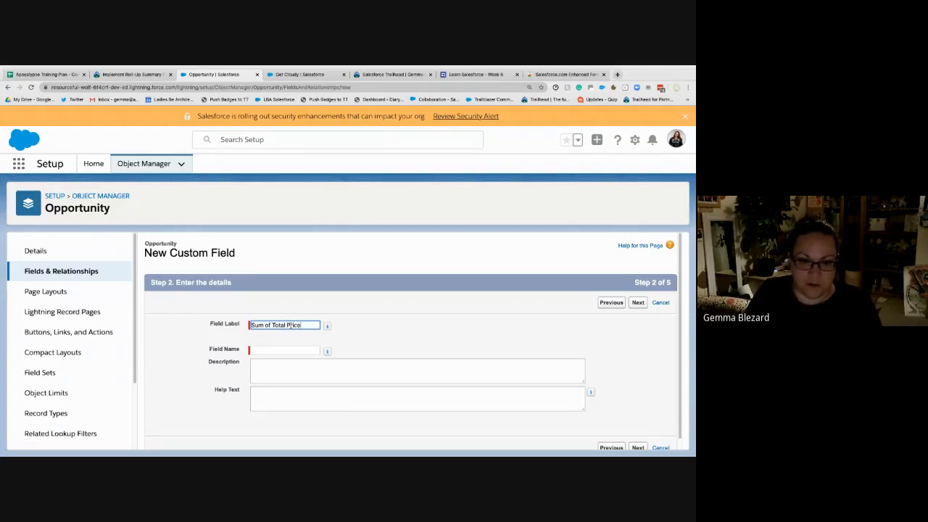
key(Tab)
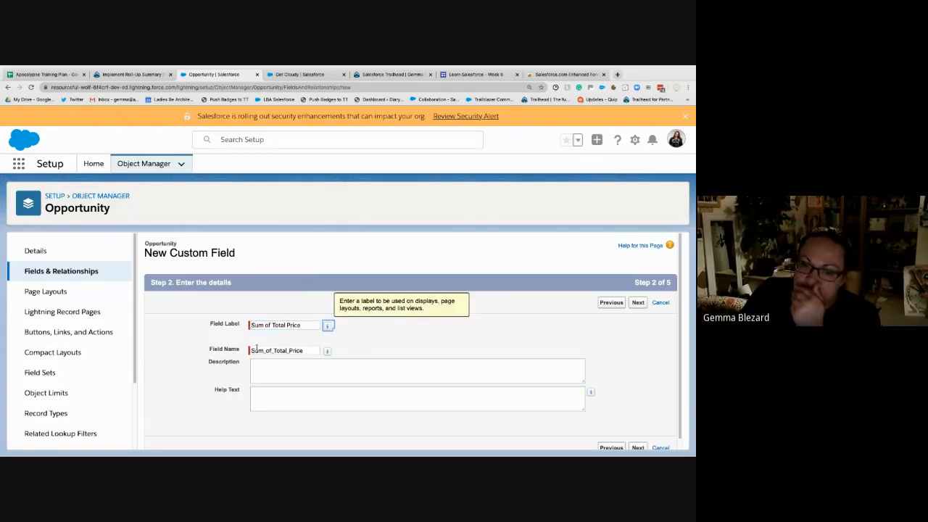
click(322, 374)
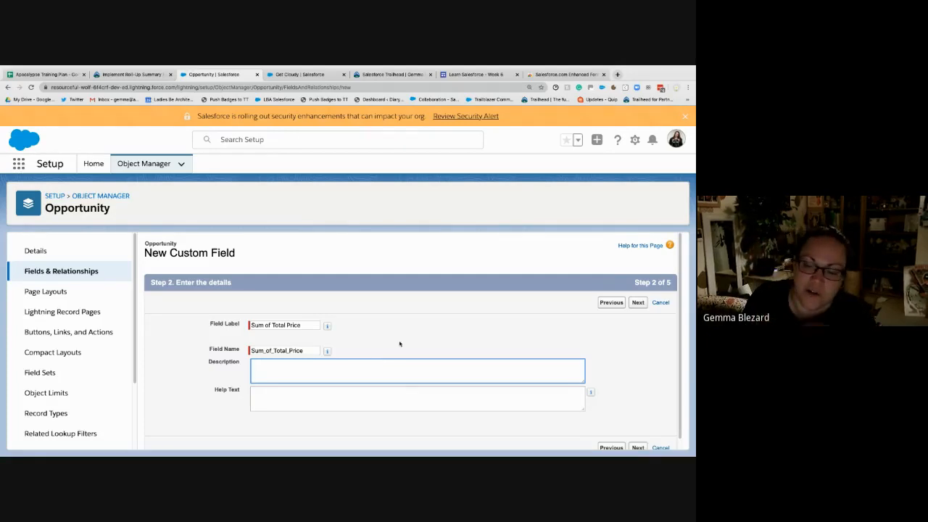
click(638, 303)
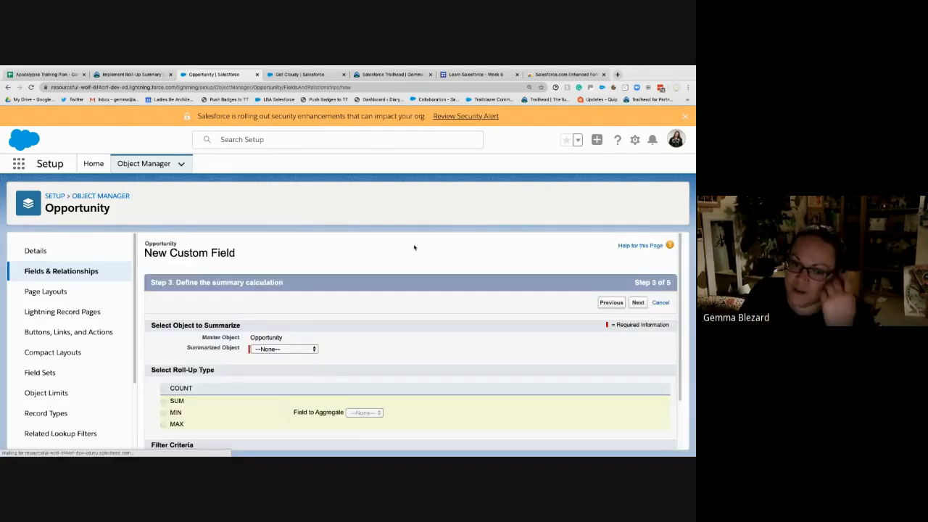
- Set the summarized object to Opportunity Product and the roll-up type to SUM
click(267, 350)
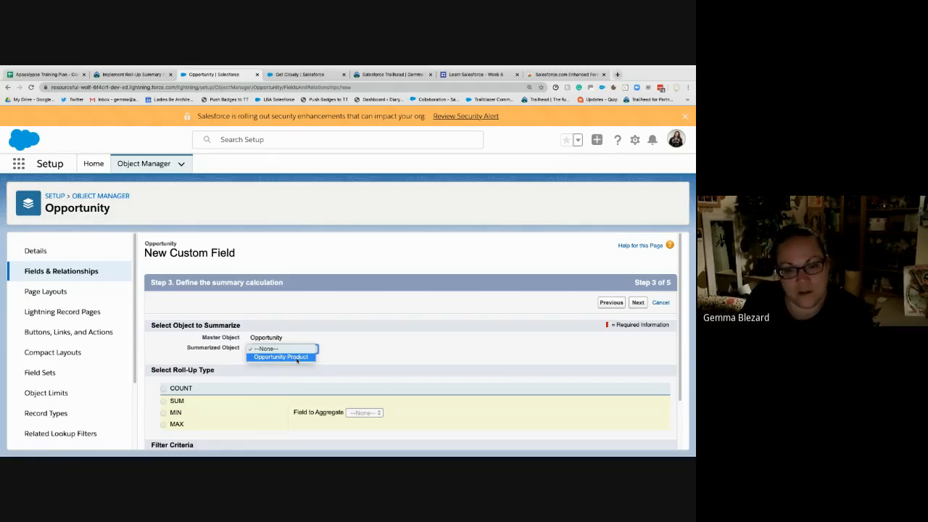
click(296, 358)
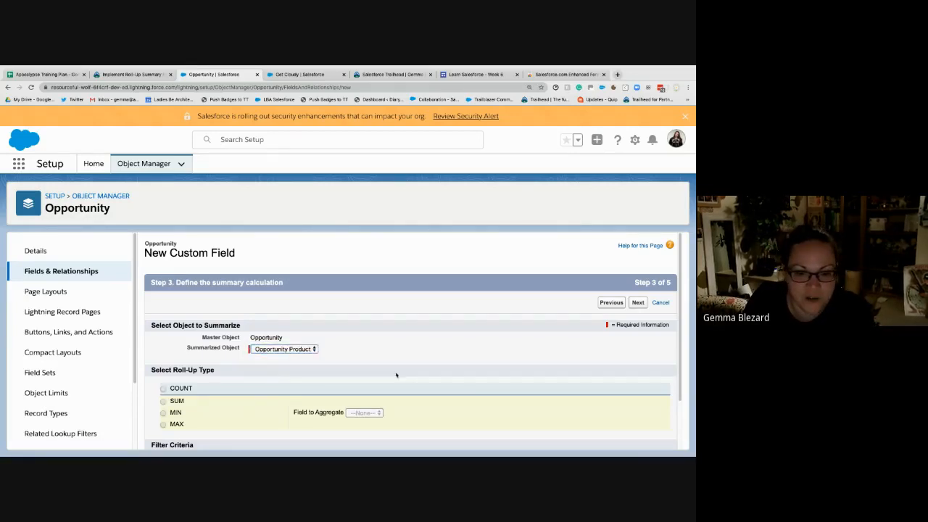
scroll(396, 375, down, 3)
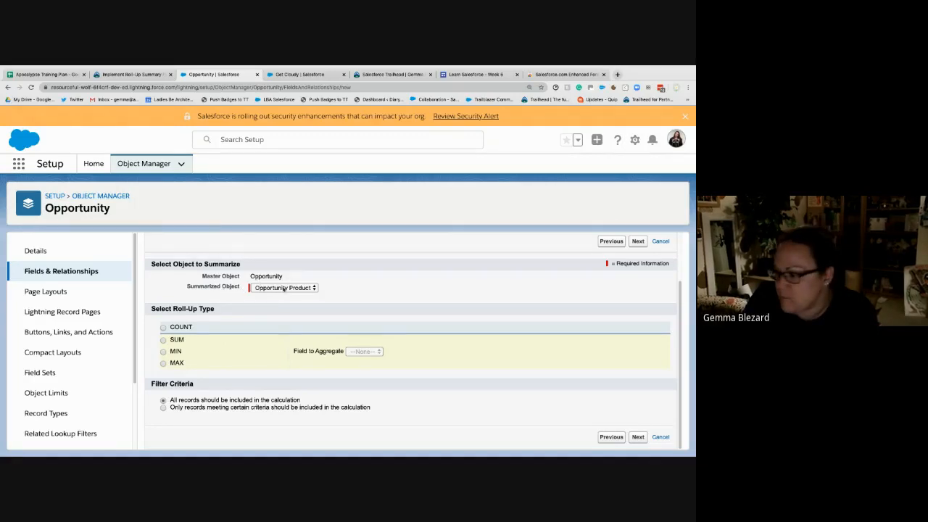
click(164, 339)
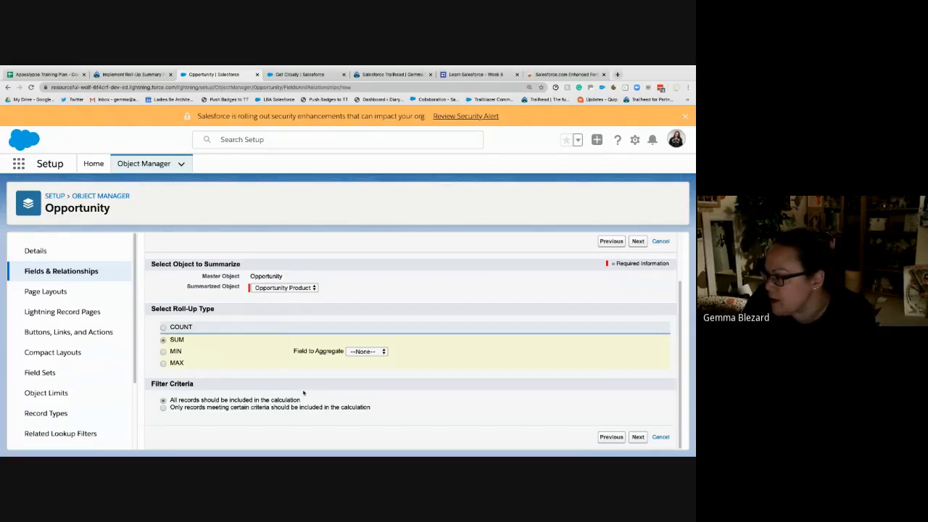
- Alternate the roll-up type between COUNT and SUM to compare the Field to Aggregate choices, ending on SUM
click(163, 328)
click(163, 340)
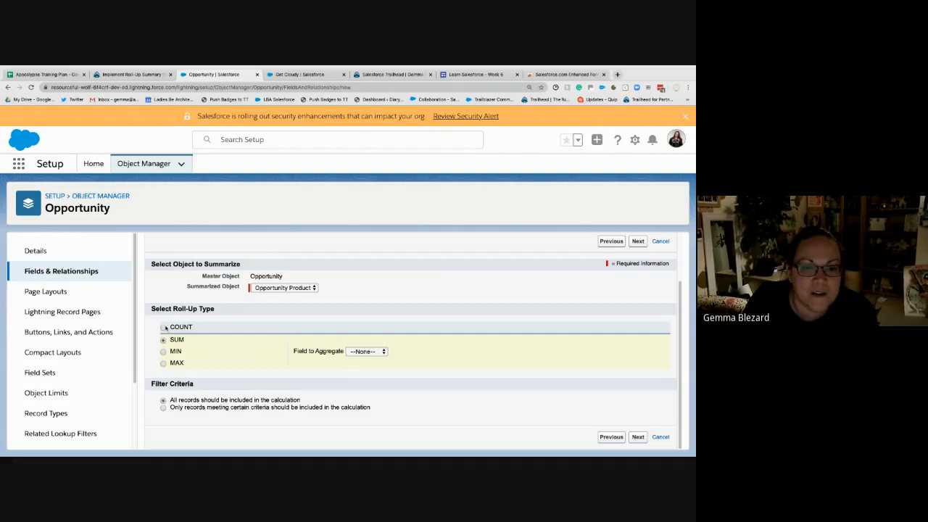
click(164, 328)
click(164, 340)
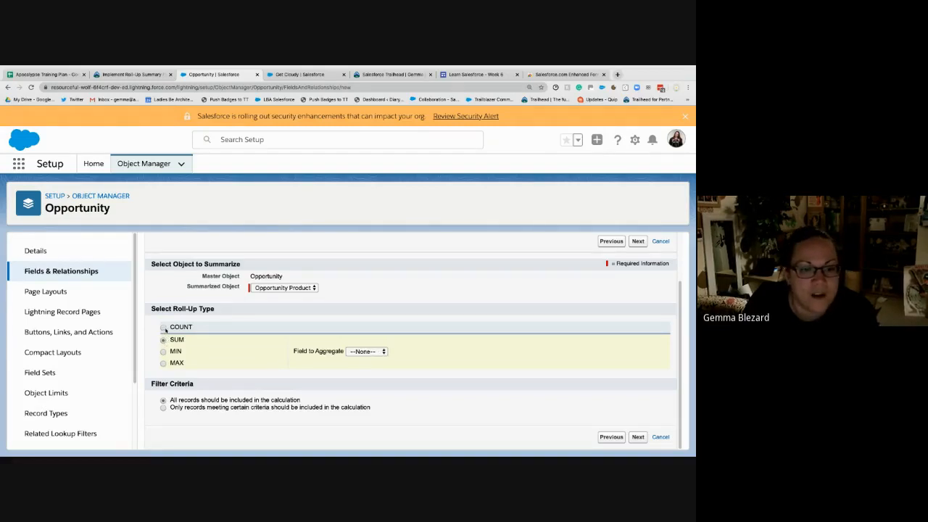
click(165, 328)
click(165, 340)
click(165, 329)
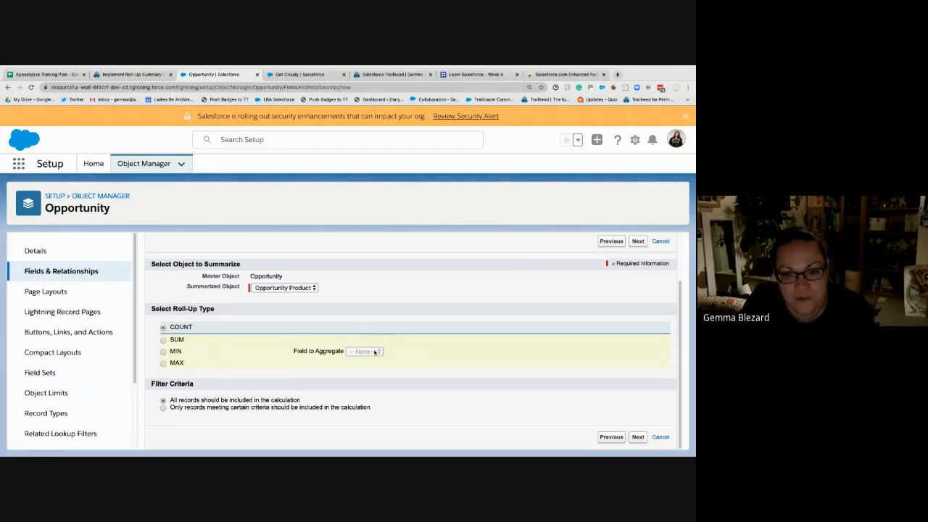
click(164, 340)
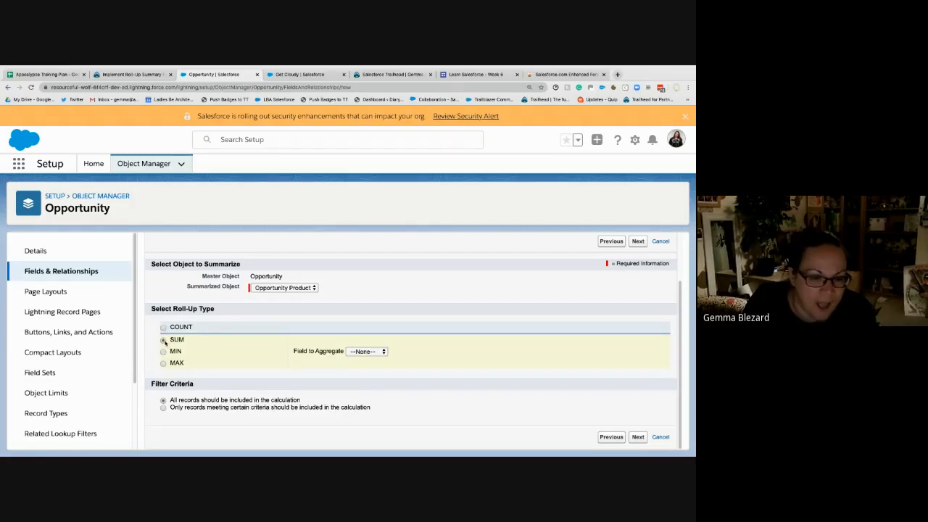
click(366, 351)
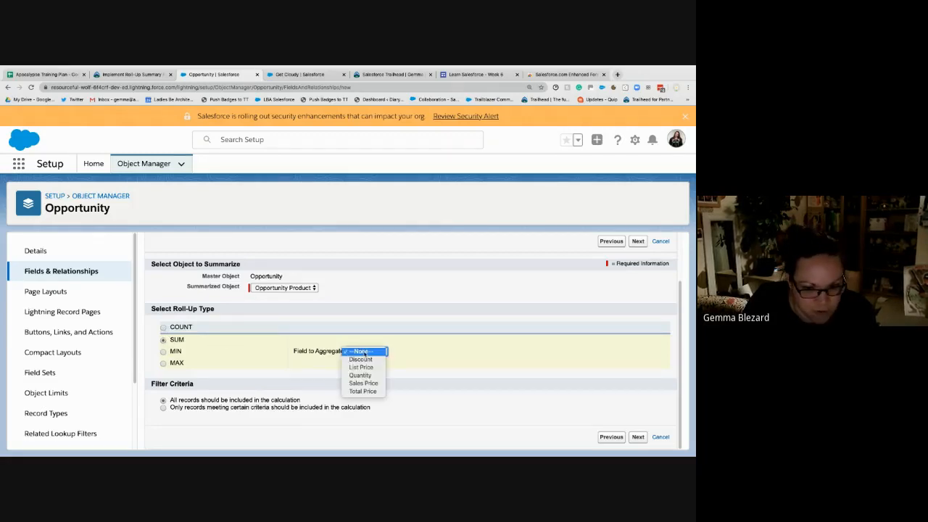
click(163, 329)
click(163, 328)
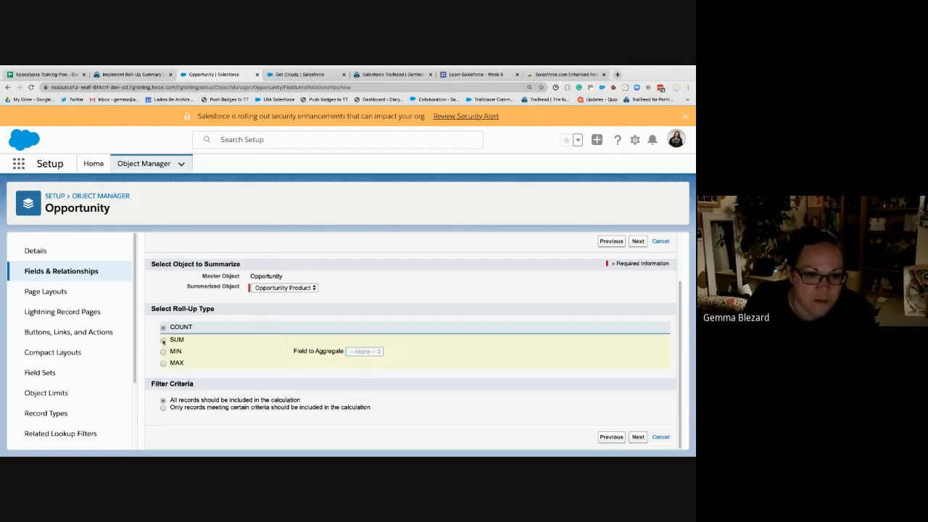
click(163, 340)
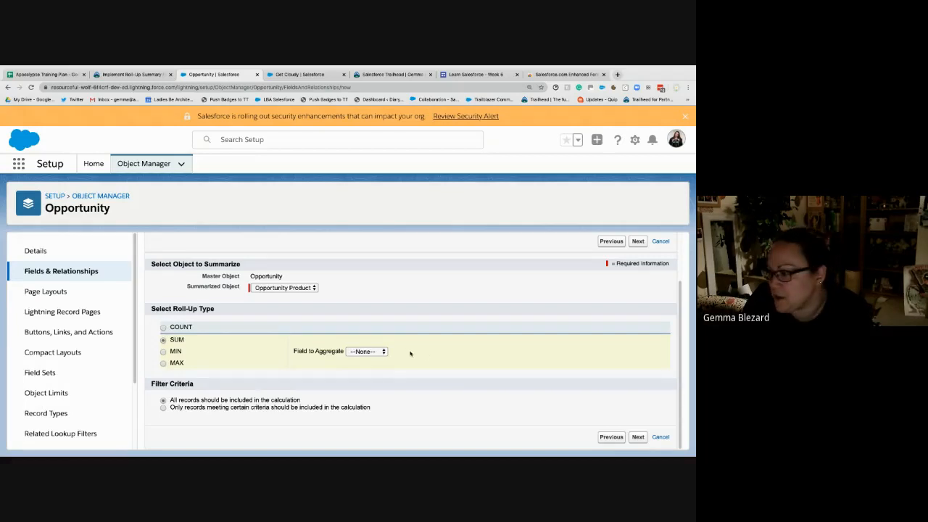
click(163, 328)
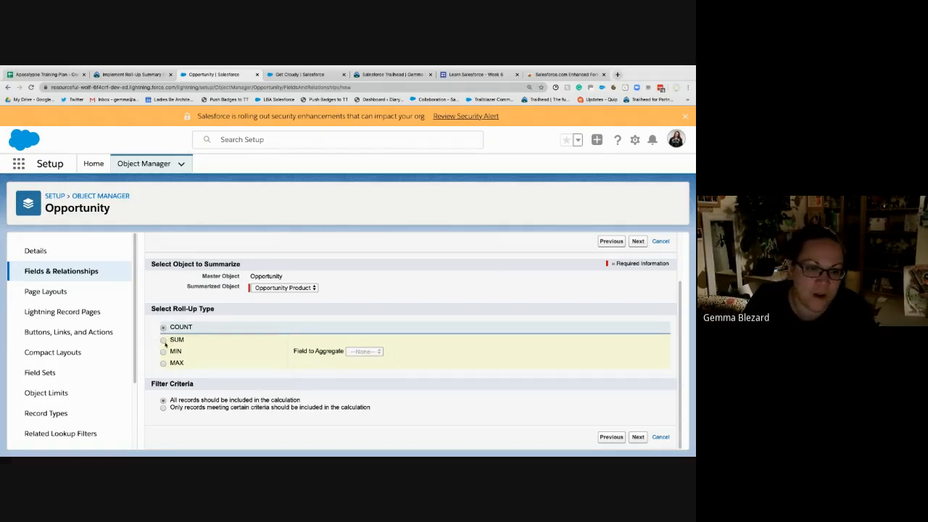
click(163, 340)
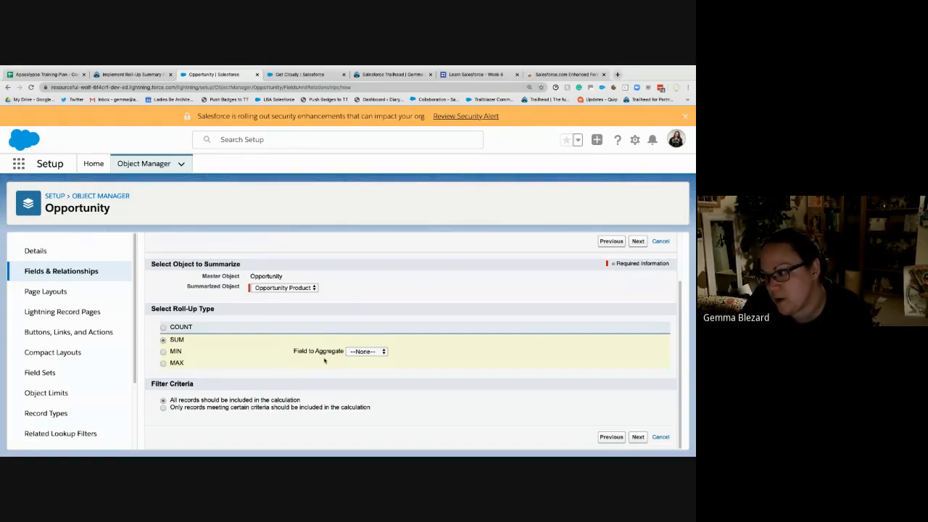
- Choose Total Price as the field to aggregate and review the other aggregate options
click(368, 351)
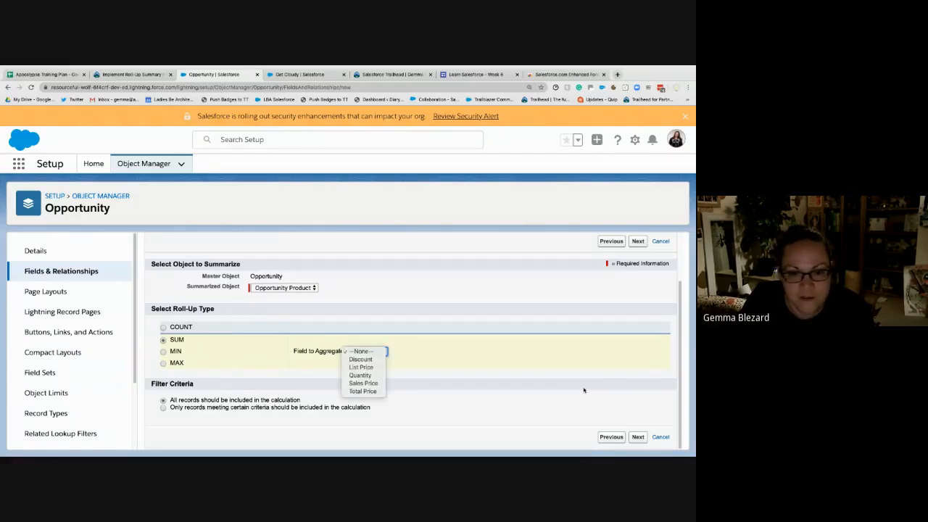
click(360, 392)
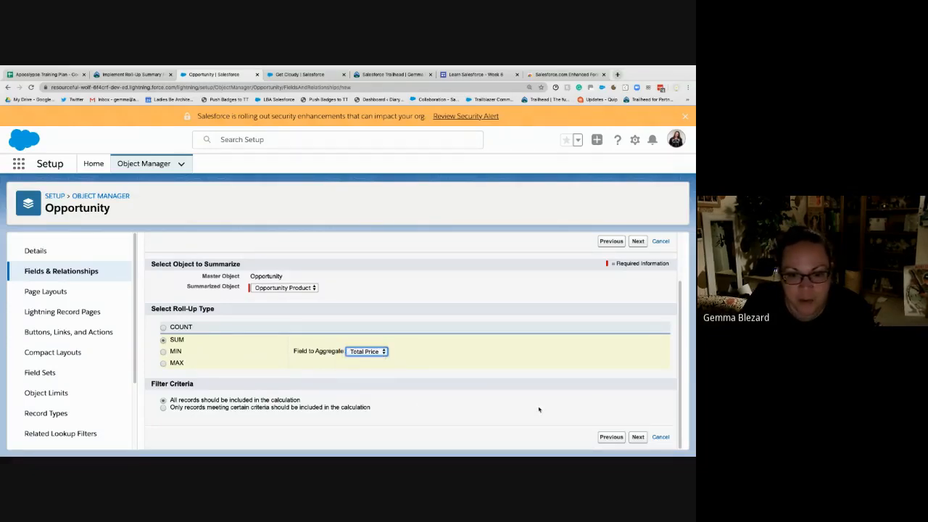
click(387, 353)
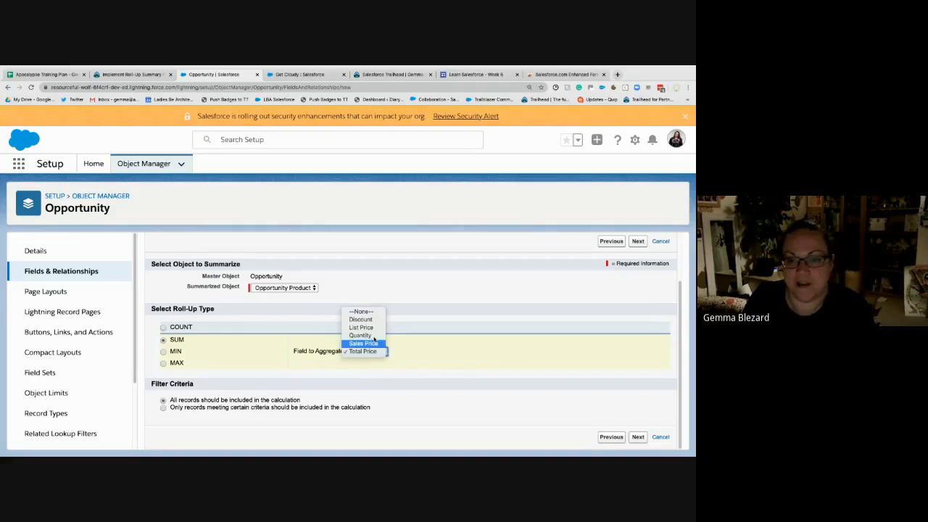
- Open lucidchart.com in a new browser tab
click(617, 74)
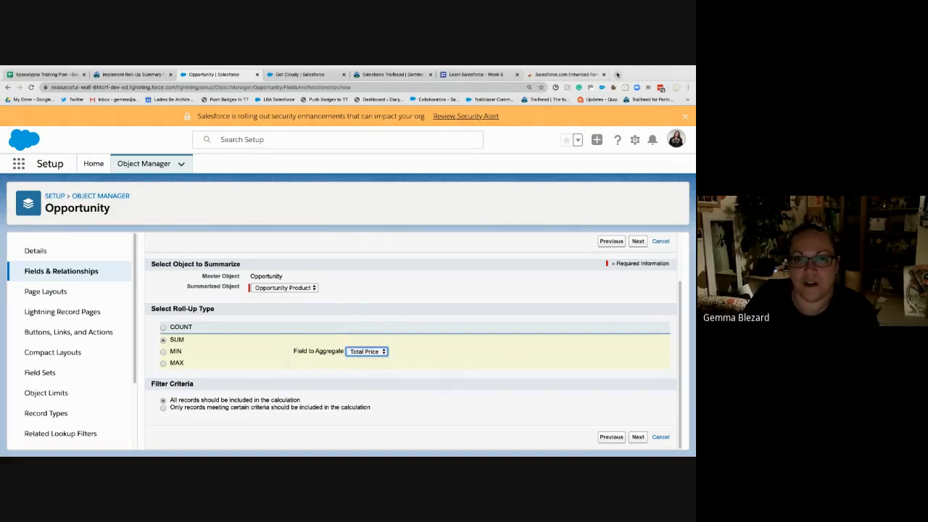
click(617, 74)
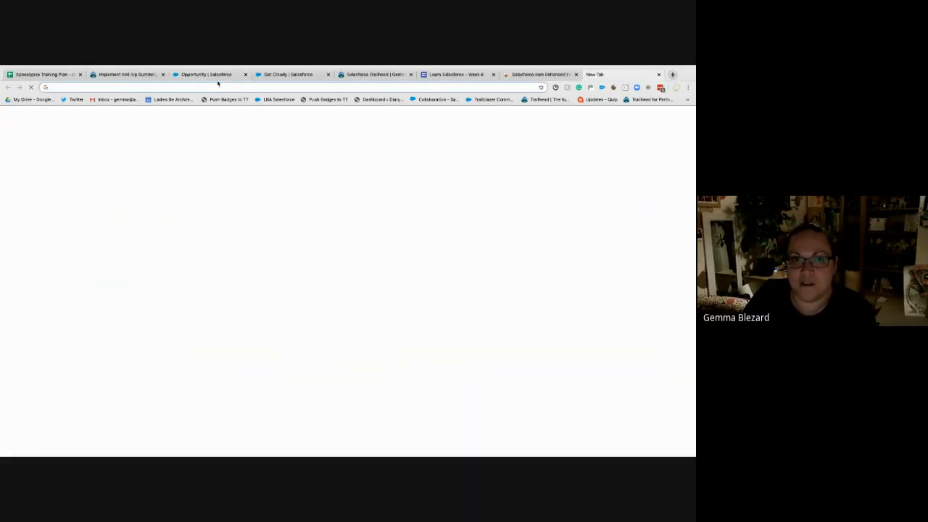
text(lucidchart.com)
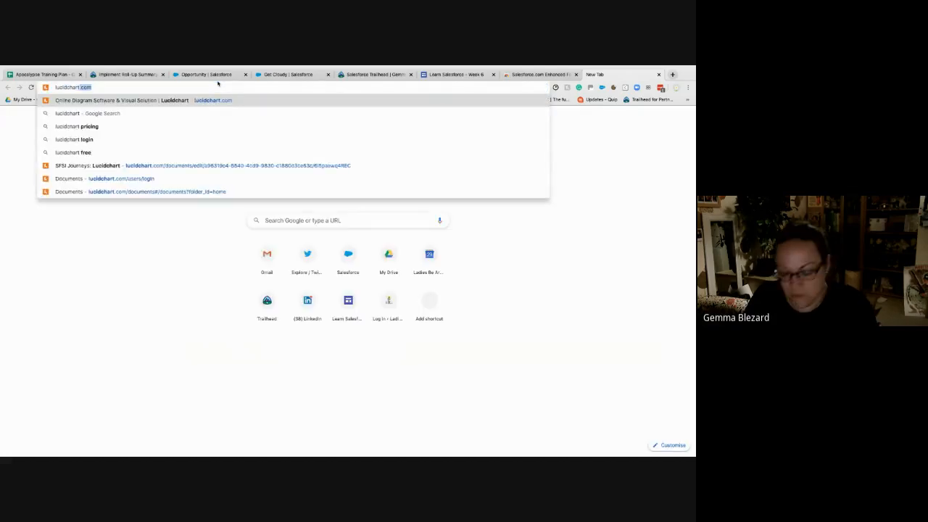
key(Return)
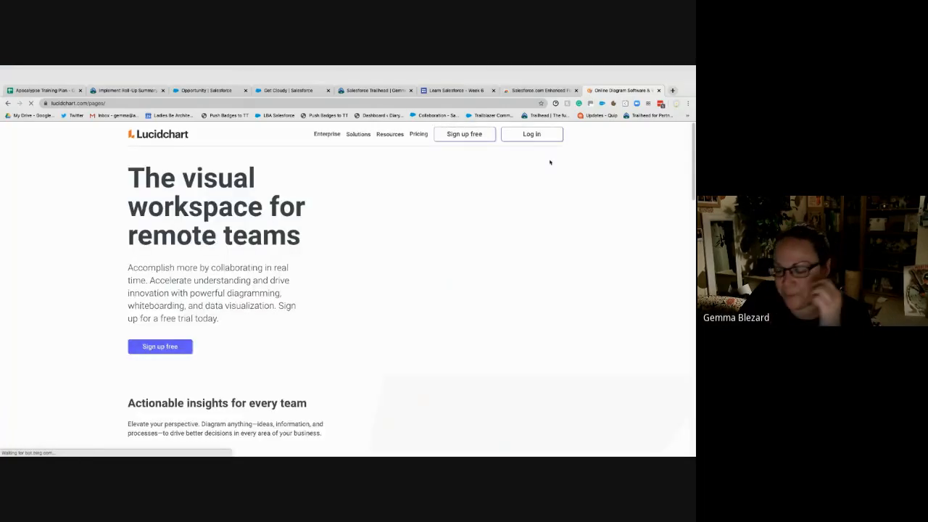
- Log in to Lucidchart with the saved account e-mail and password
click(530, 118)
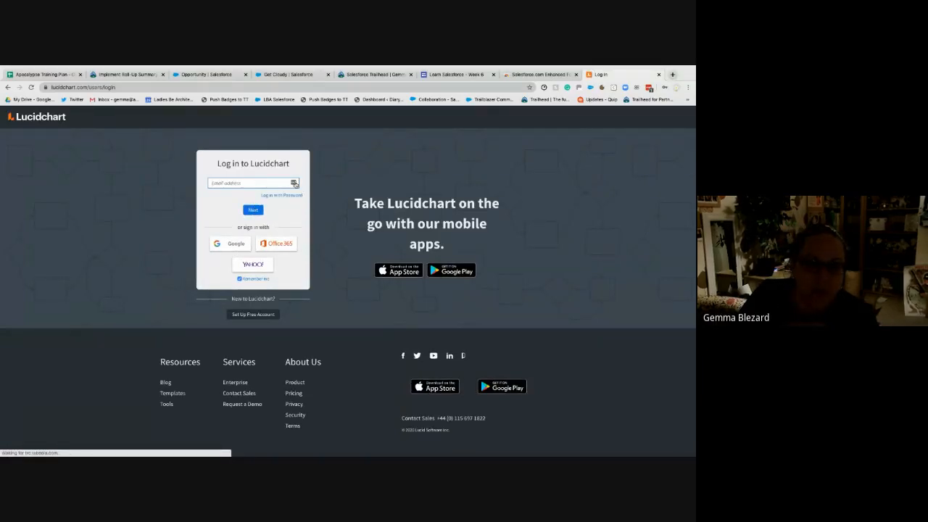
click(295, 184)
click(265, 229)
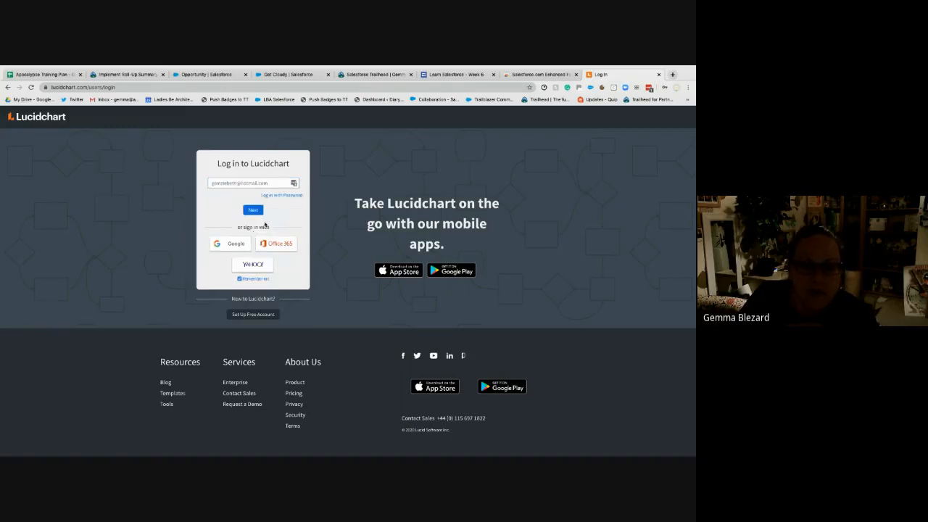
click(257, 211)
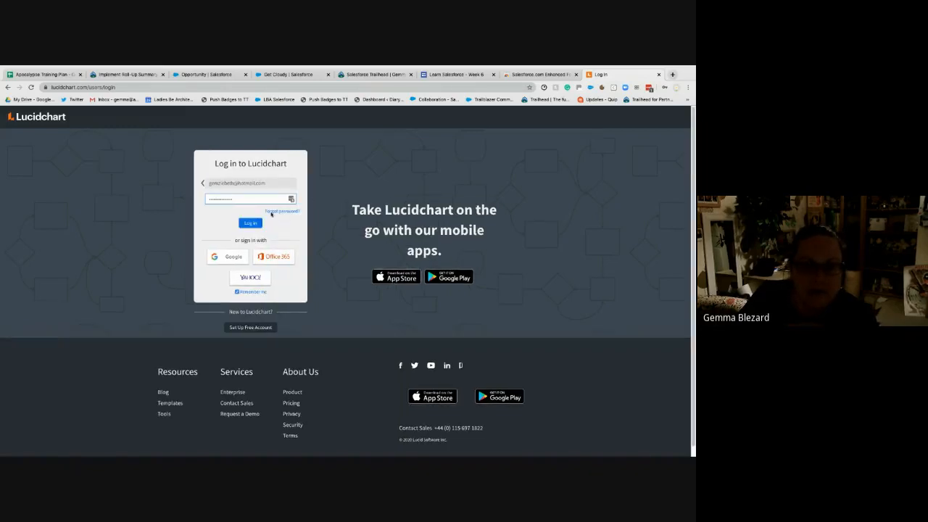
click(250, 223)
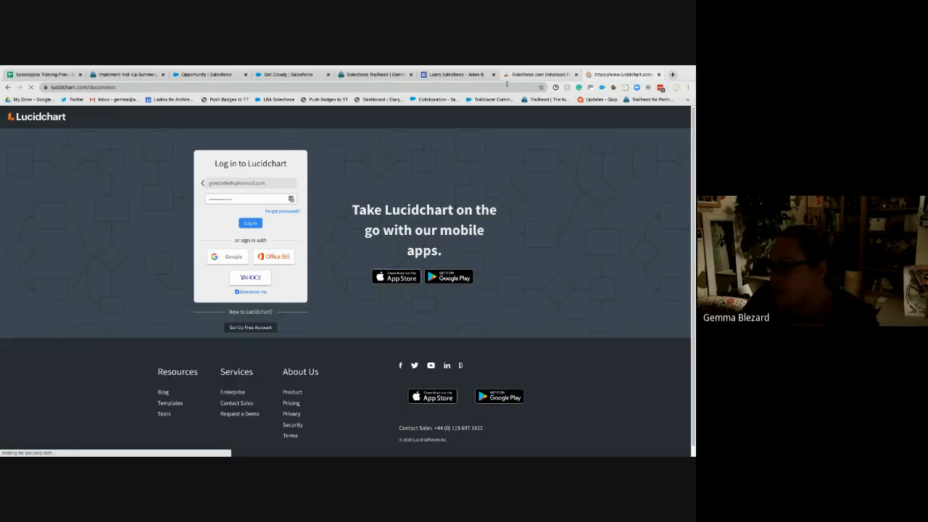
- Create a new blank Lucidchart document
click(207, 74)
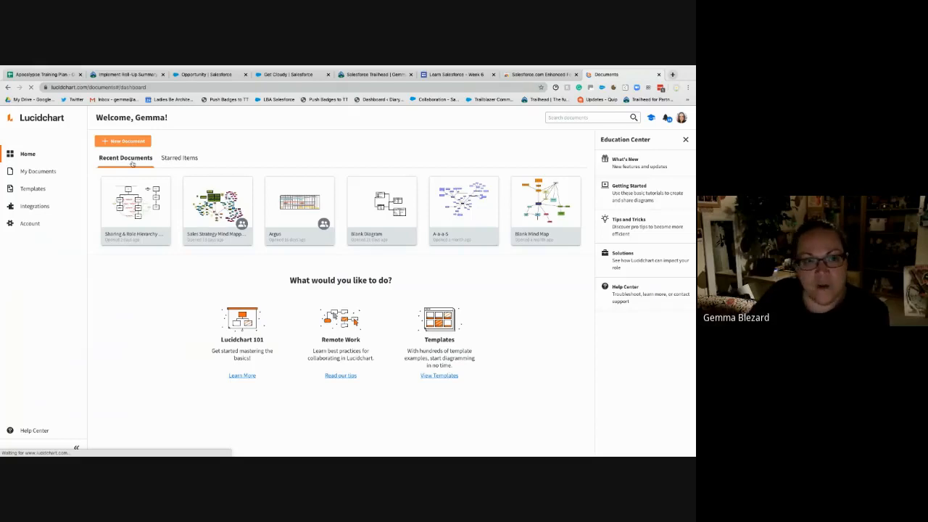
click(127, 141)
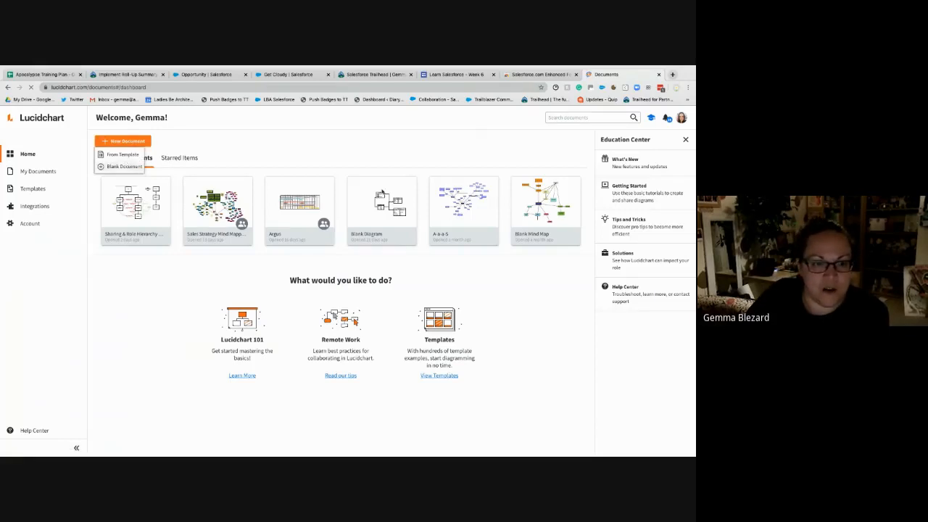
click(129, 166)
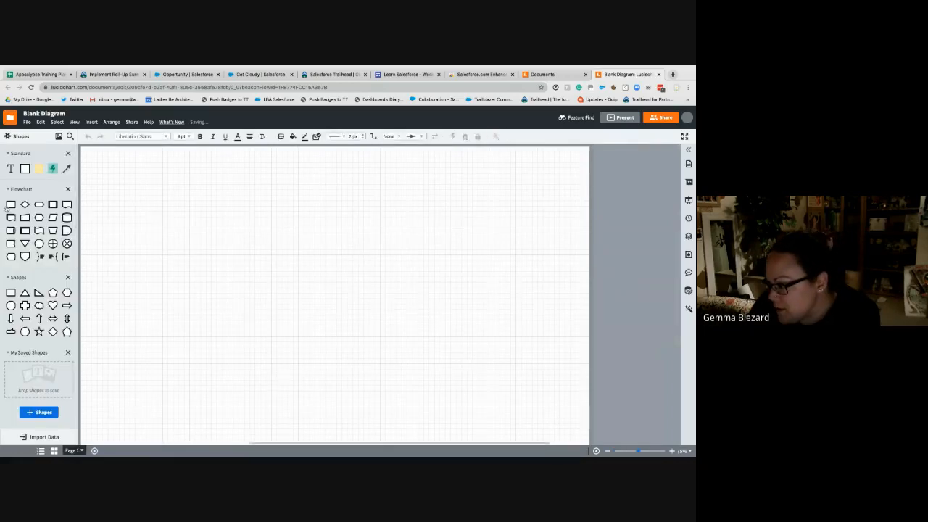
- Place a Process shape in the upper part of the canvas and label it Accounts
drag(239, 224, 260, 234)
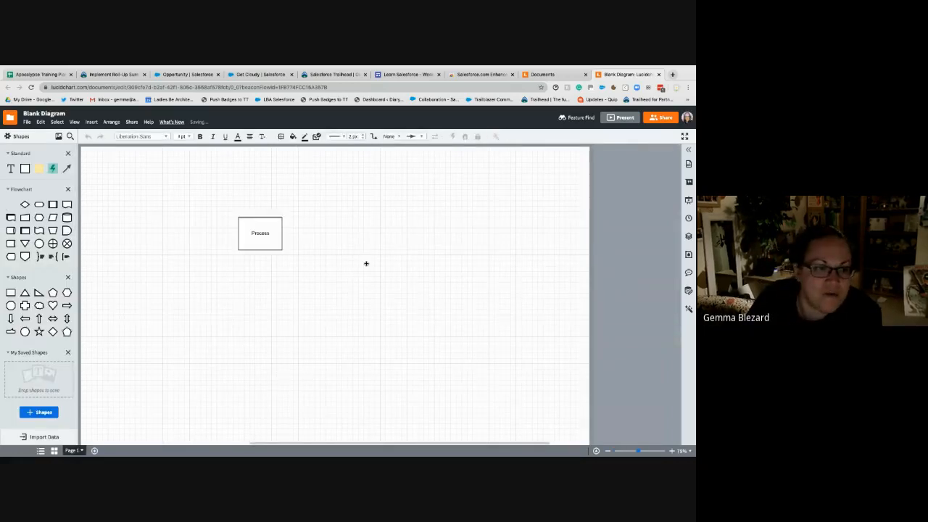
double_click(262, 233)
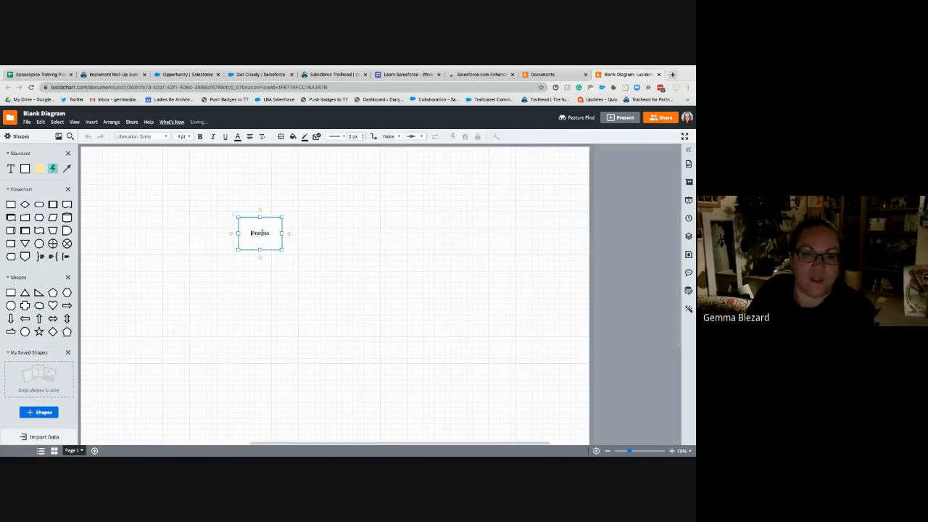
text(Account)
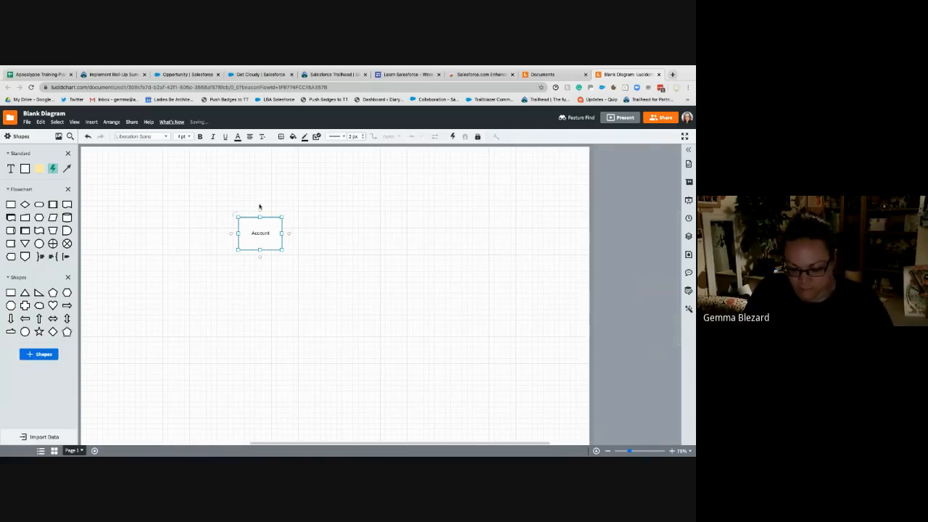
text(s)
key(Escape)
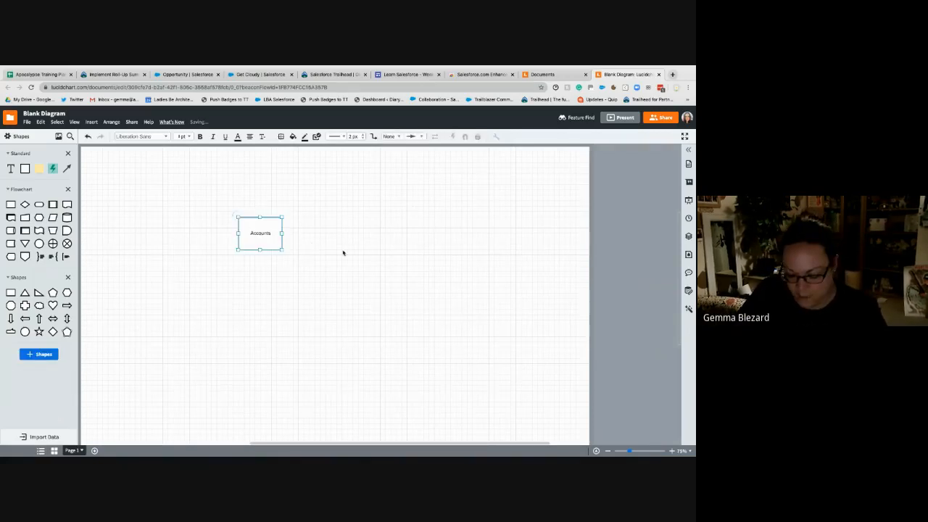
text(c)
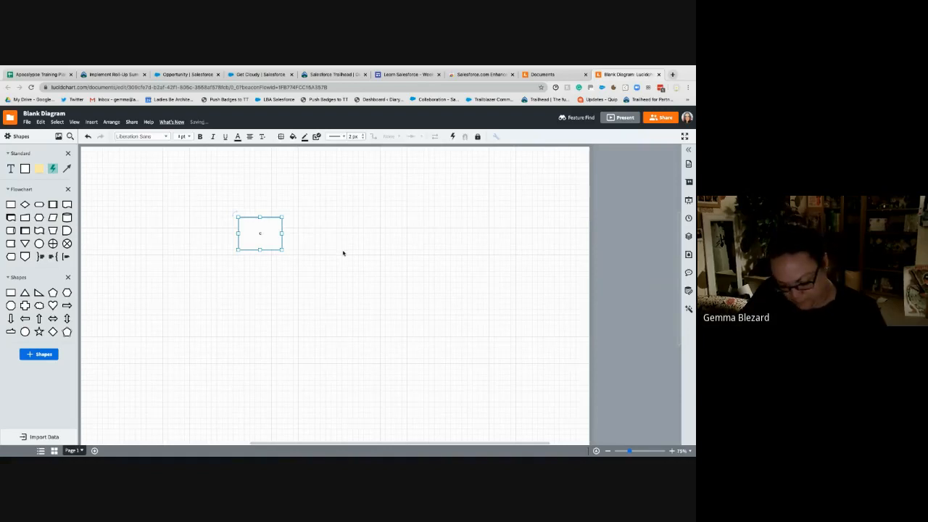
key(ctrl+v)
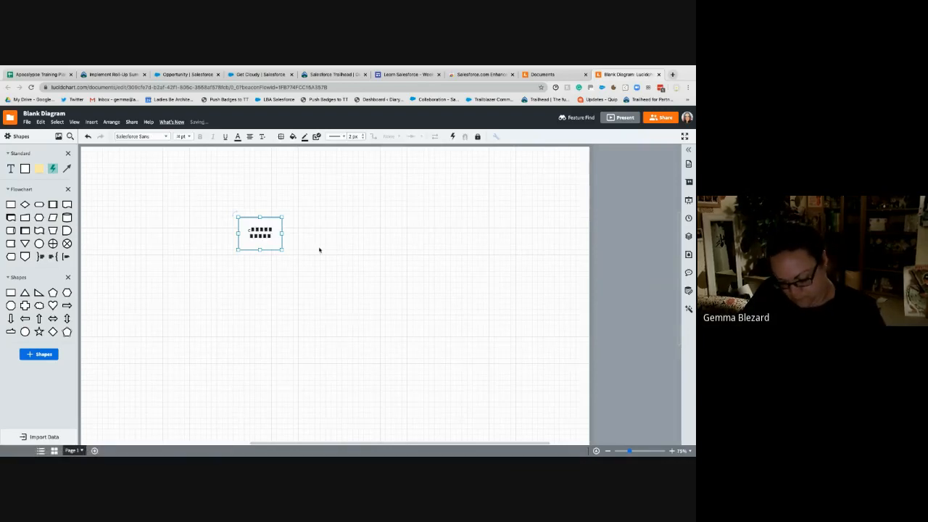
double_click(269, 238)
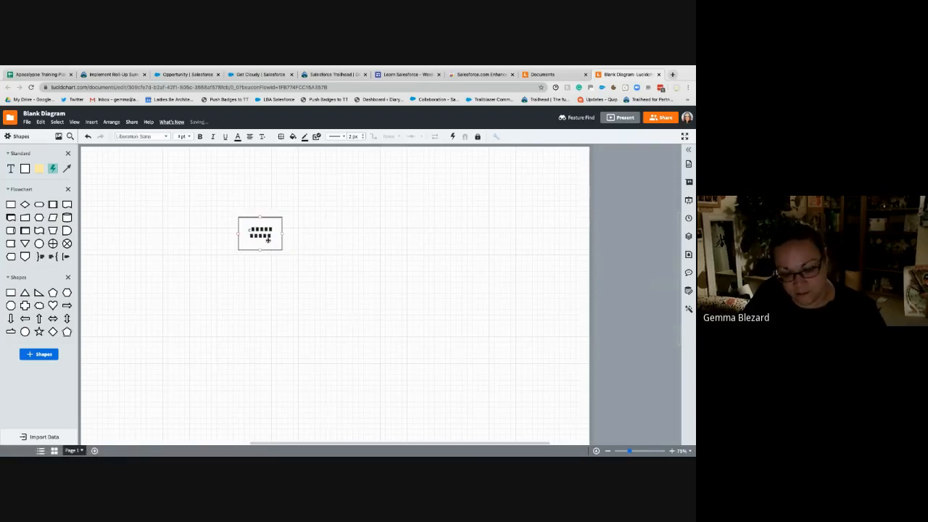
double_click(272, 234)
text(Accounts)
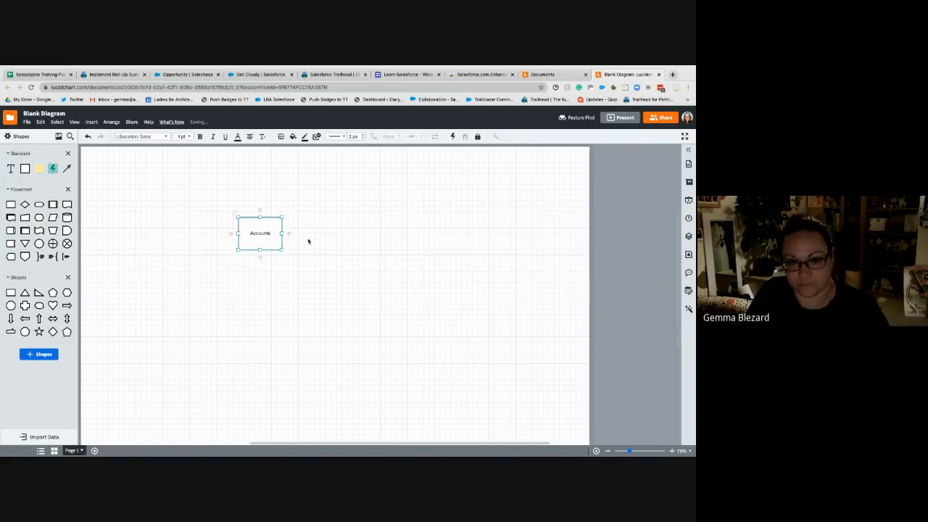
click(309, 241)
- Duplicate the Accounts box, place the copy directly below it and label the copy Opportunities
click(261, 240)
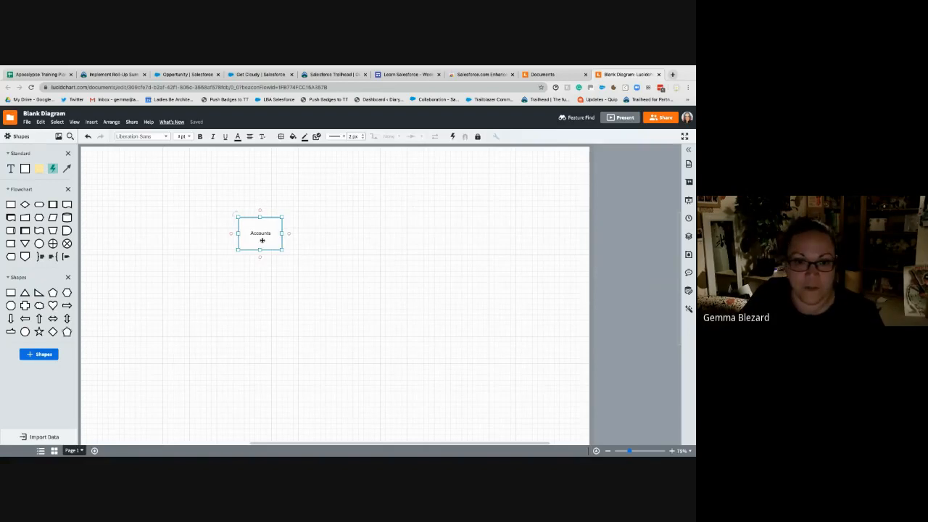
key(super+c)
key(super+v)
drag(266, 242, 261, 296)
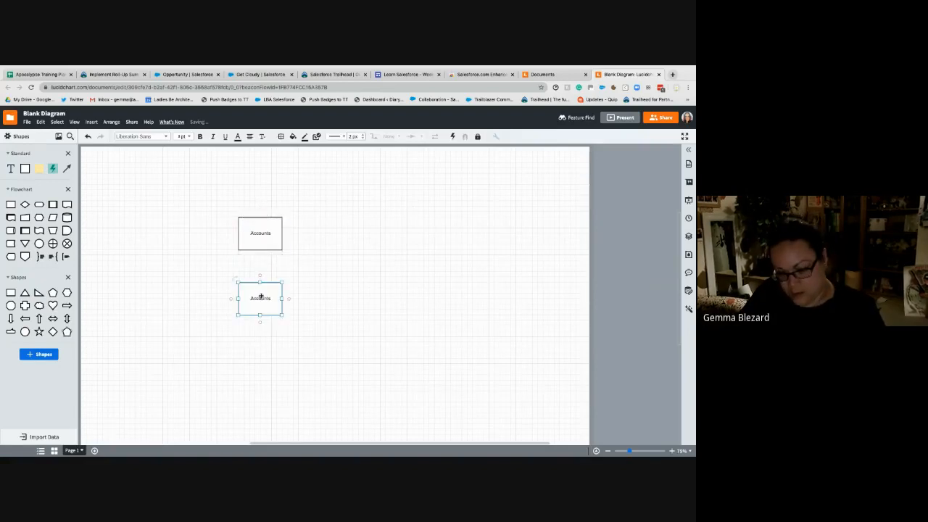
double_click(261, 296)
text(Opportuni)
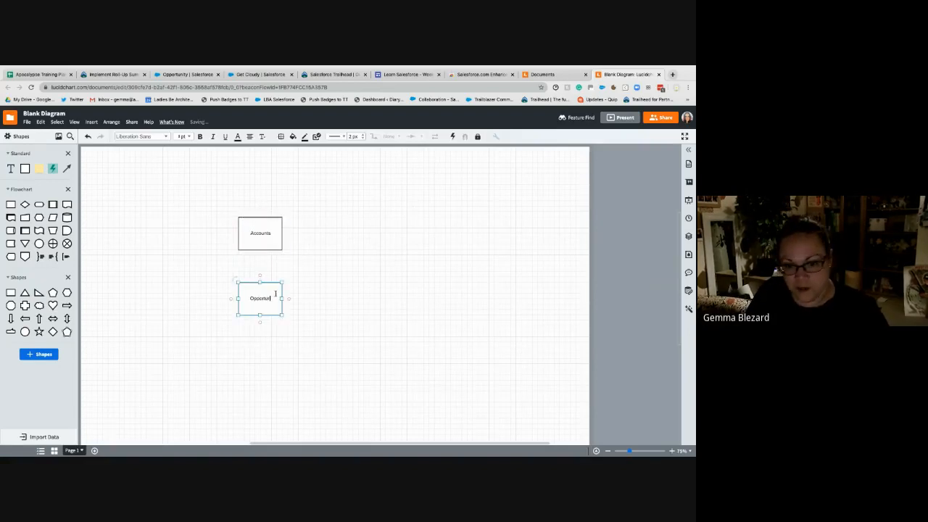
text(ties)
click(275, 265)
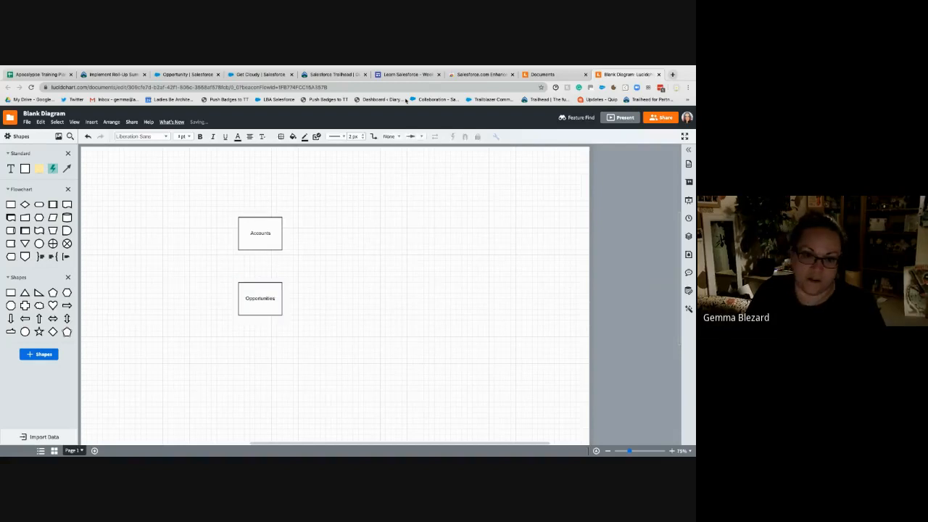
- Set the default line ending to a crow's foot with a bar and connect Accounts down to Opportunities
click(413, 137)
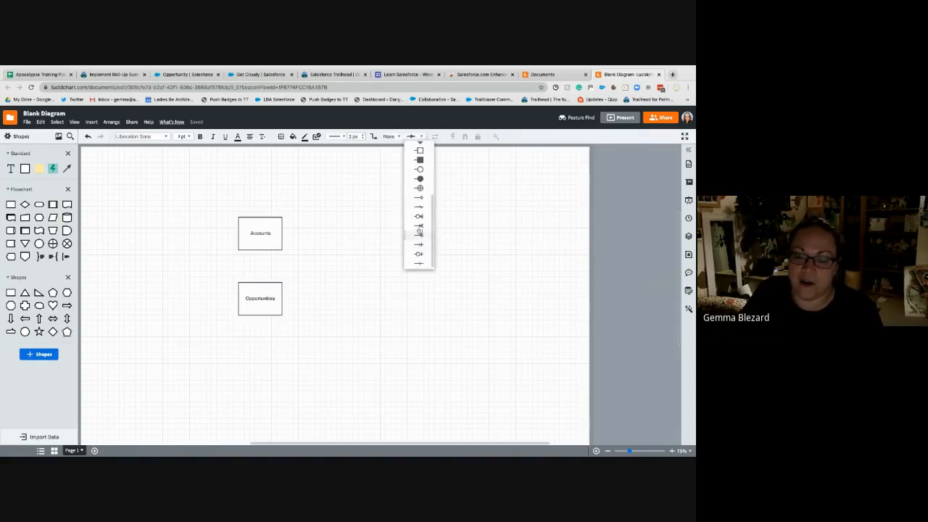
click(417, 230)
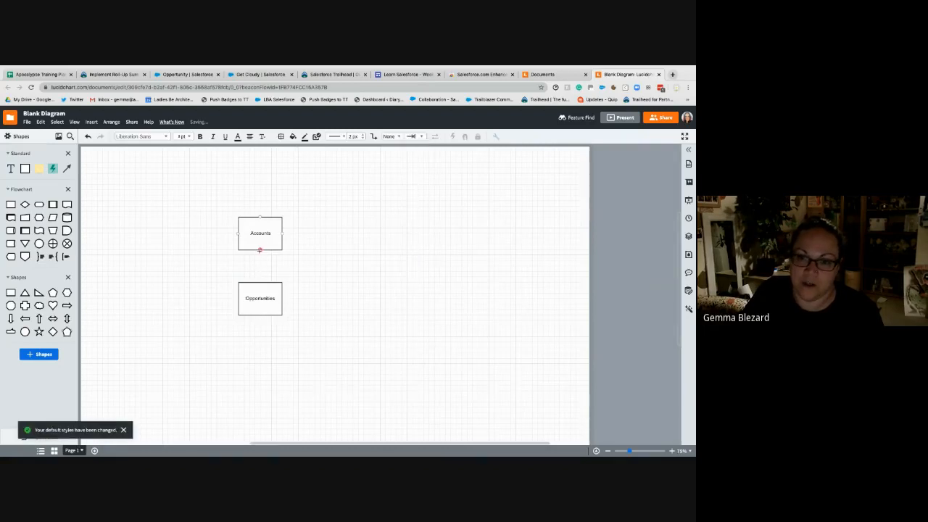
drag(260, 250, 260, 282)
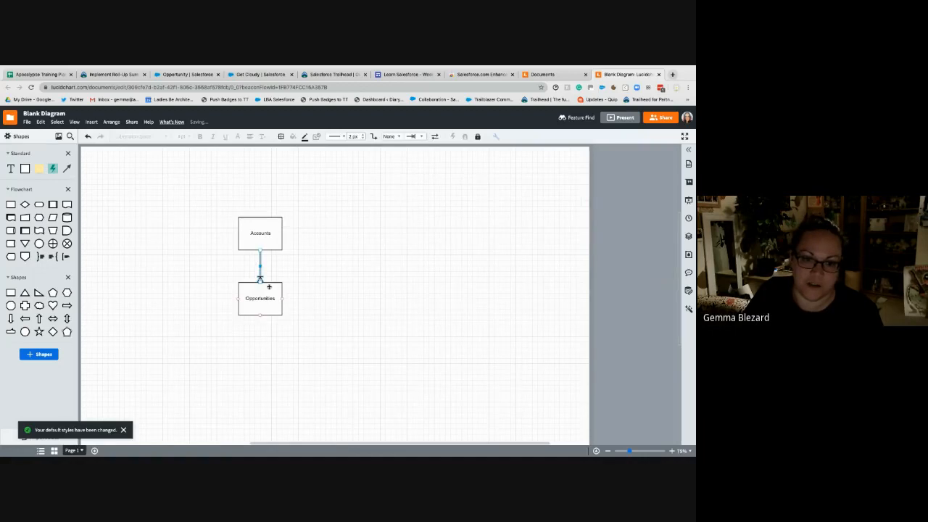
click(236, 295)
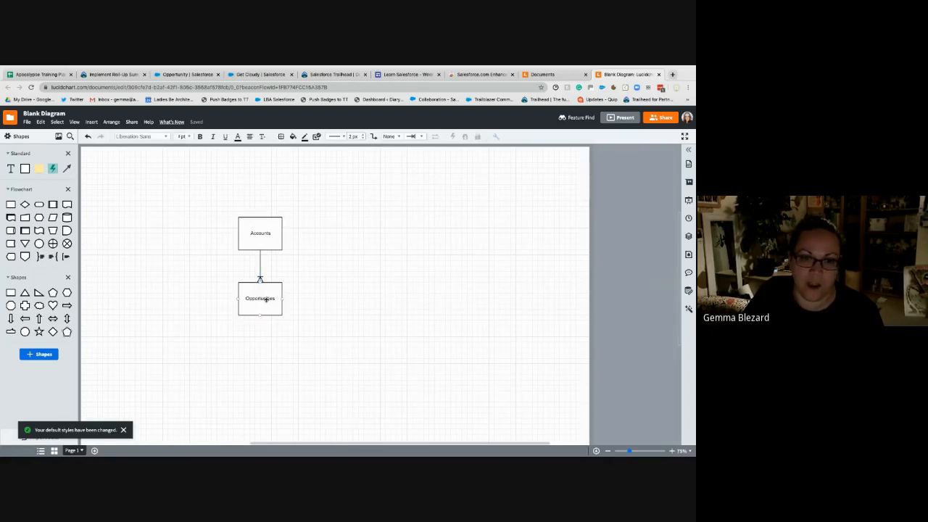
- Duplicate the Opportunities box, place the copy directly below it and label the copy Opportunity Products
click(265, 305)
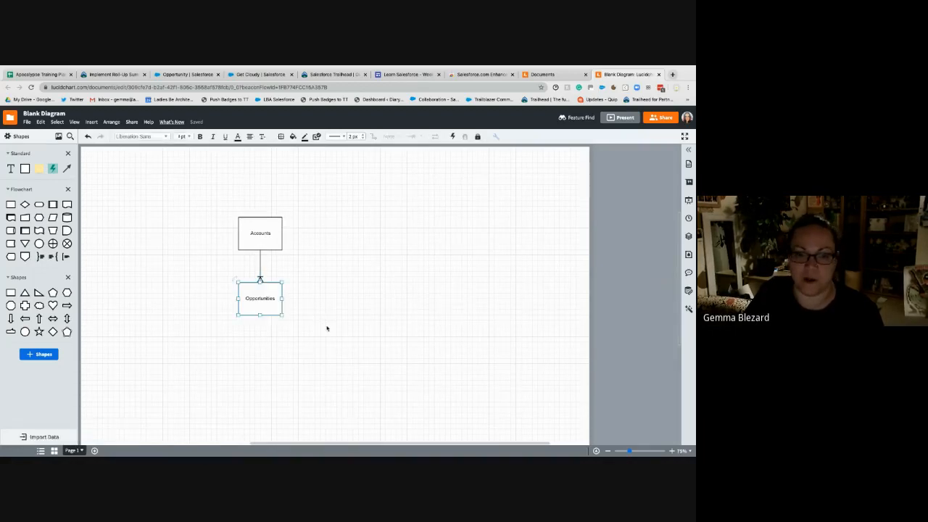
drag(261, 297, 267, 365)
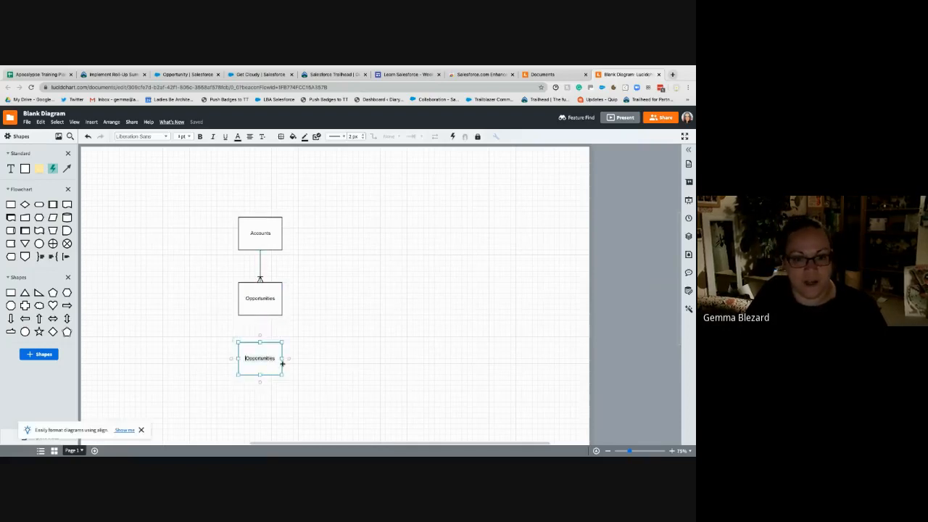
text(Opportuni)
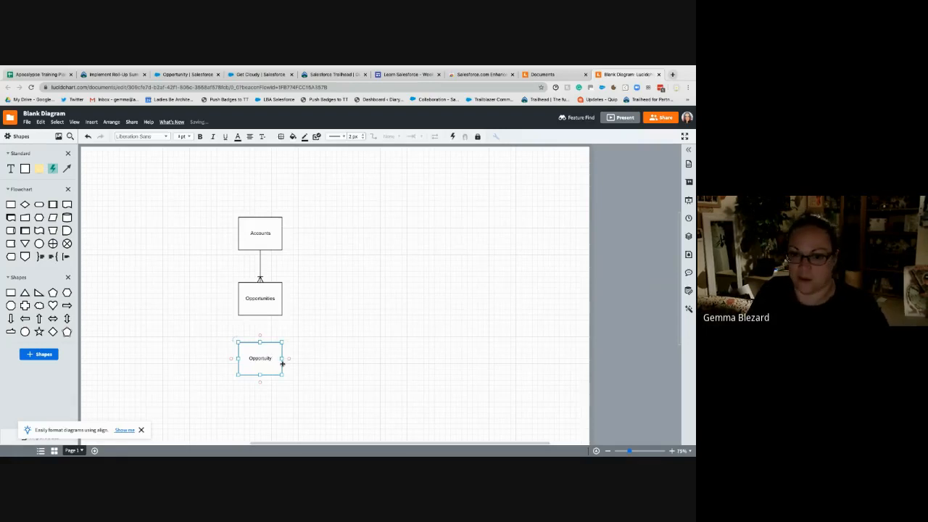
key(BackSpace)
key(BackSpace)
key(BackSpace)
key(BackSpace)
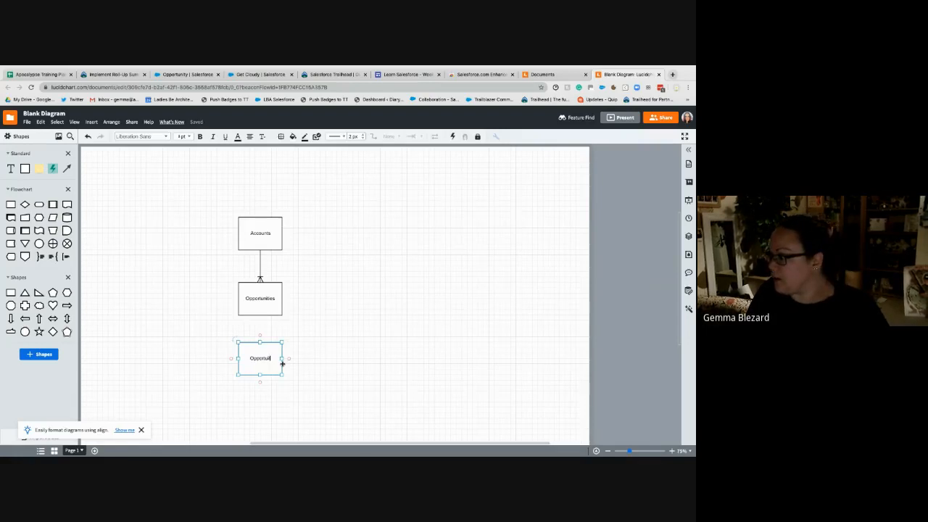
text(nity)
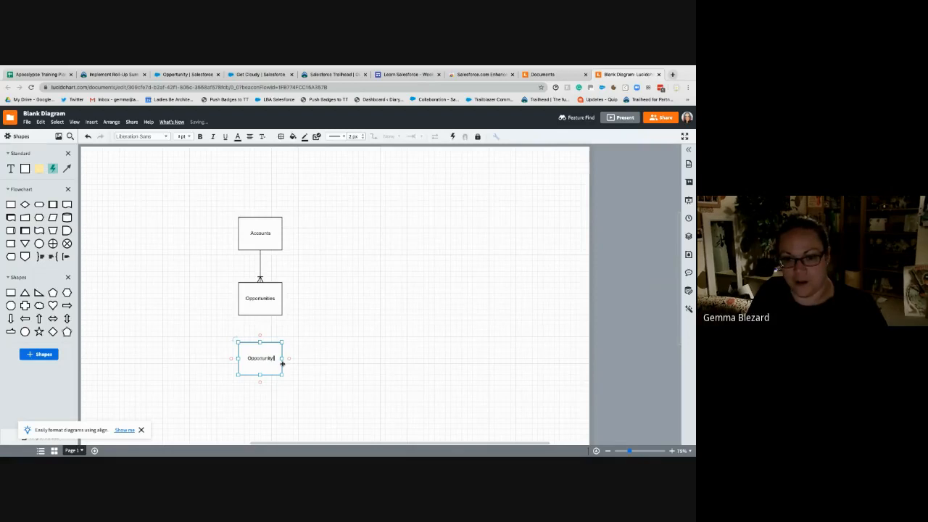
text( Products)
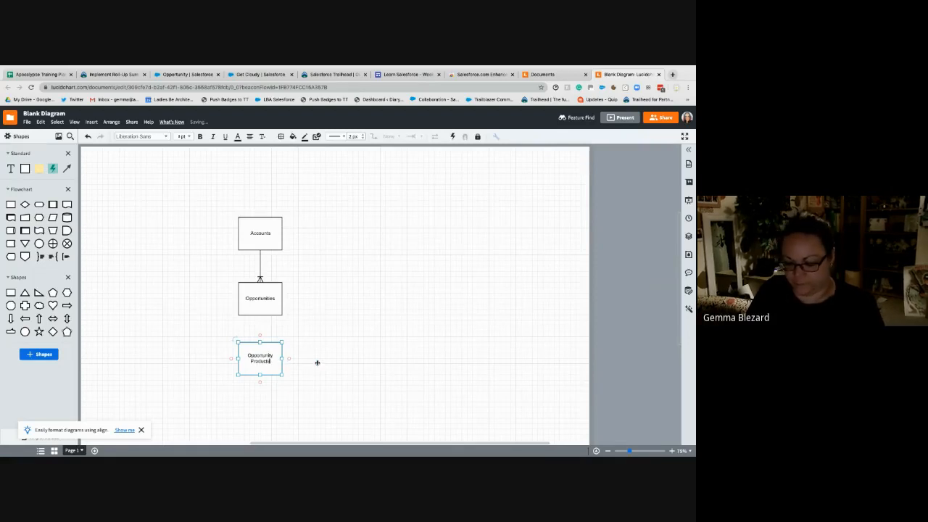
click(300, 342)
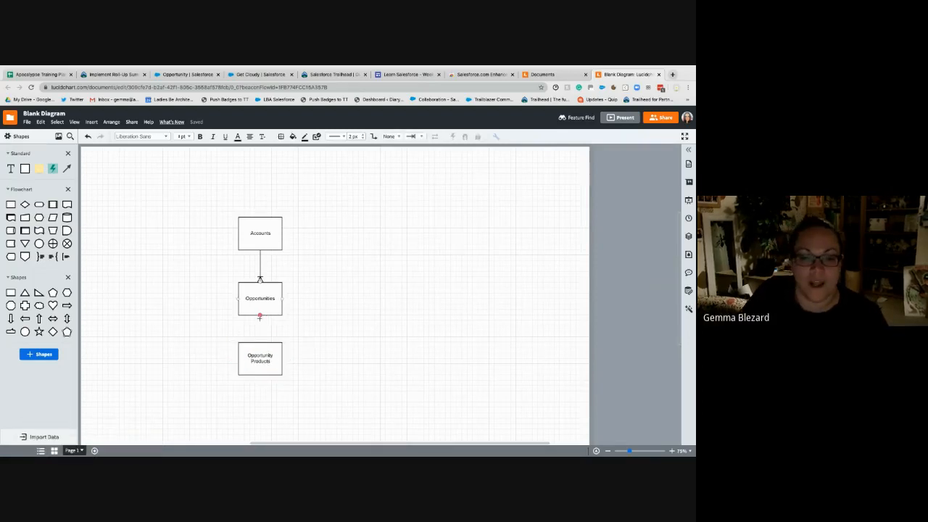
- Connect Opportunities down to Opportunity Products with a crow's-foot line
drag(265, 317, 260, 340)
click(382, 385)
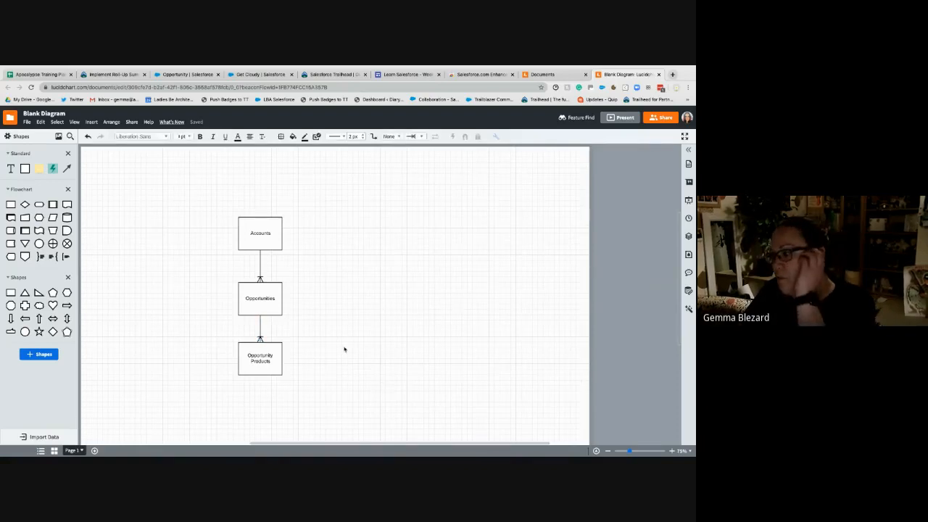
- Duplicate the Opportunity Products box, place the copy well to its right in the same row and label it Products
click(260, 358)
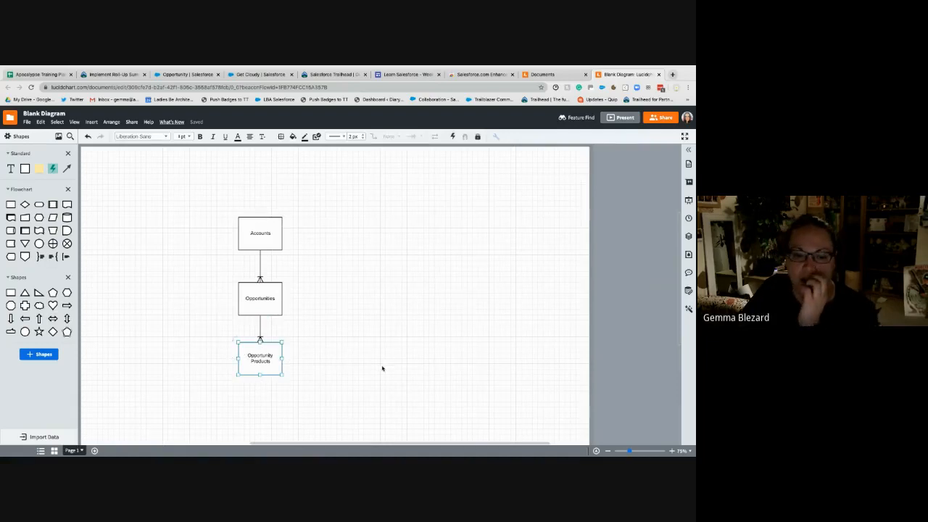
drag(263, 363, 479, 368)
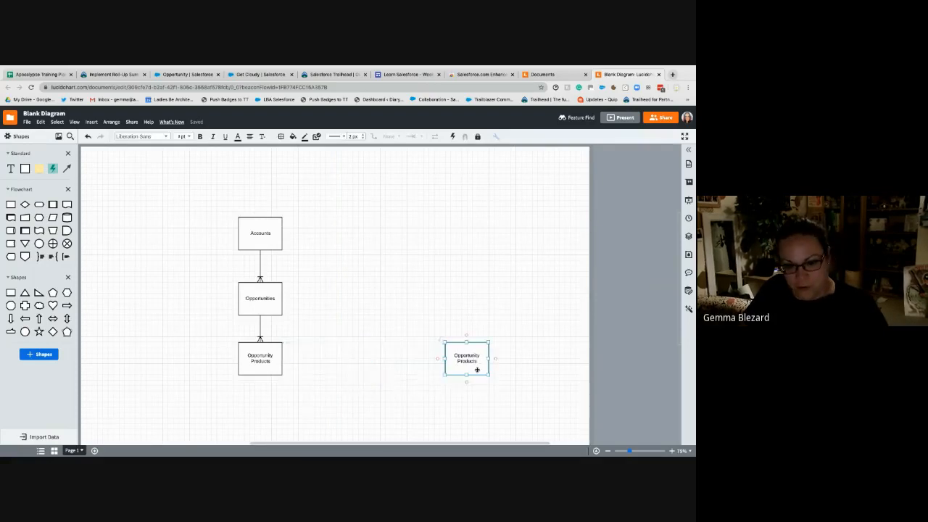
double_click(466, 359)
text(Products)
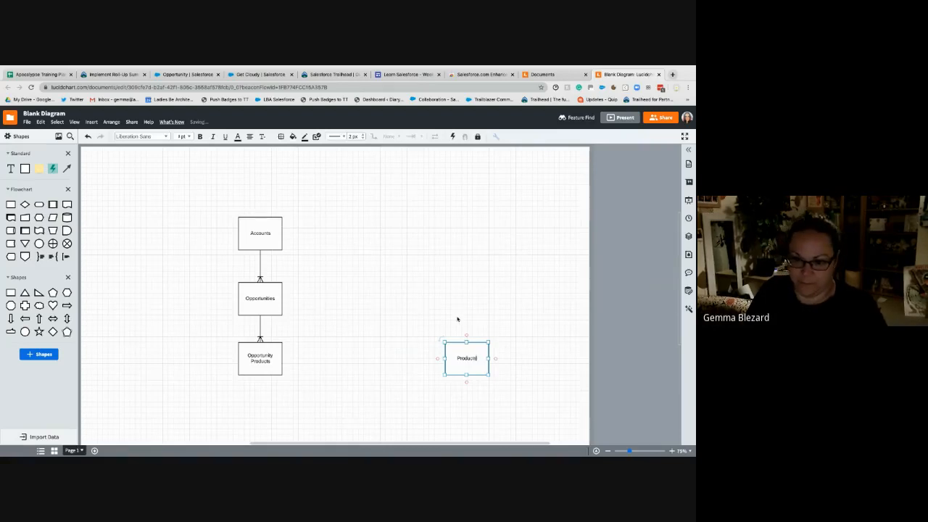
click(458, 317)
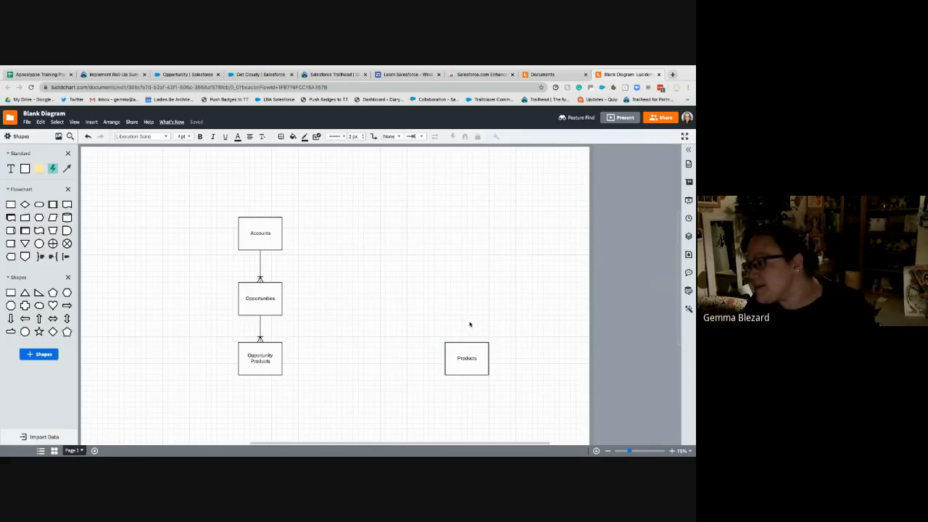
- Duplicate the Products box, place the copy between Opportunity Products and Products, and label it Pricebook
click(482, 356)
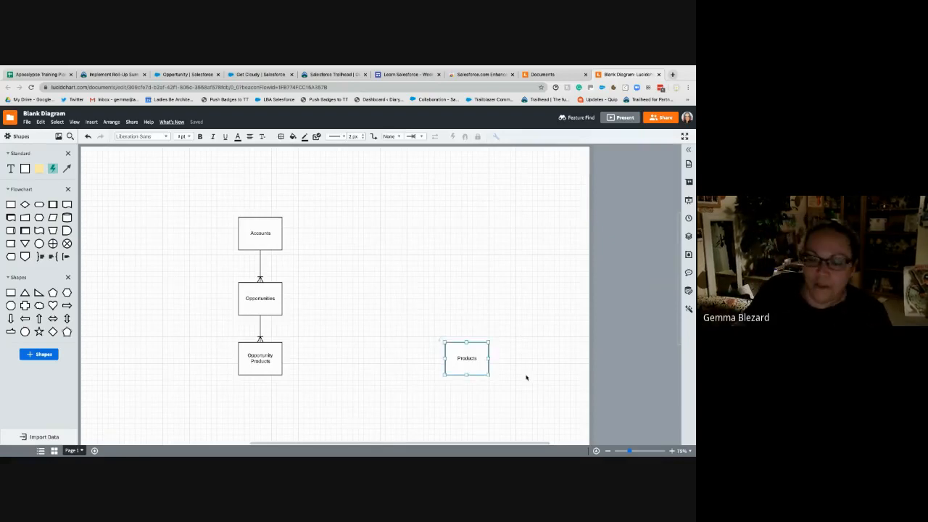
drag(467, 360, 379, 357)
text(Priceb)
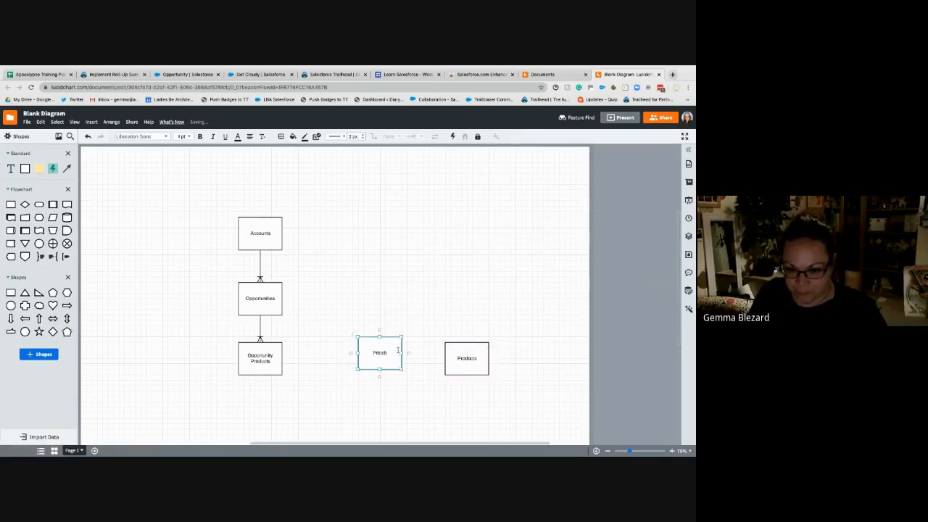
text(ook)
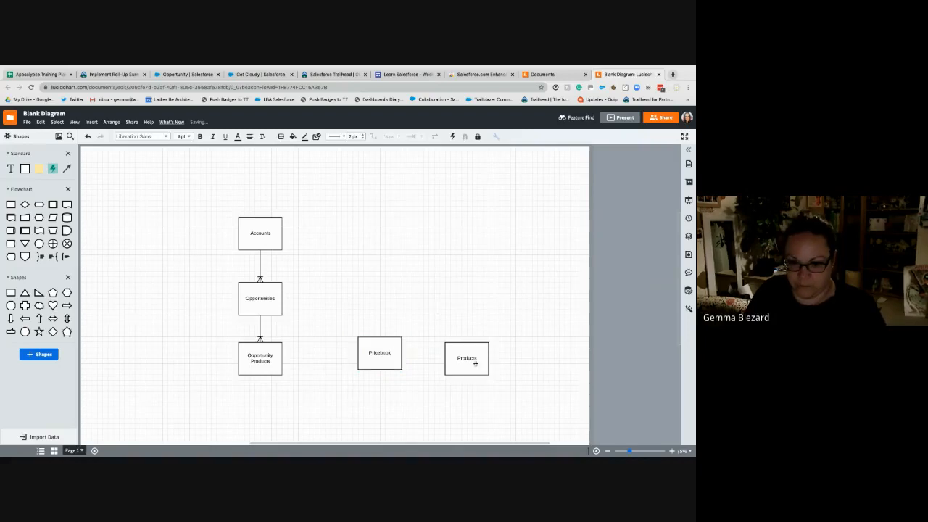
- Space the Pricebook and Products boxes further apart in a row level with Opportunity Products
drag(478, 360, 511, 355)
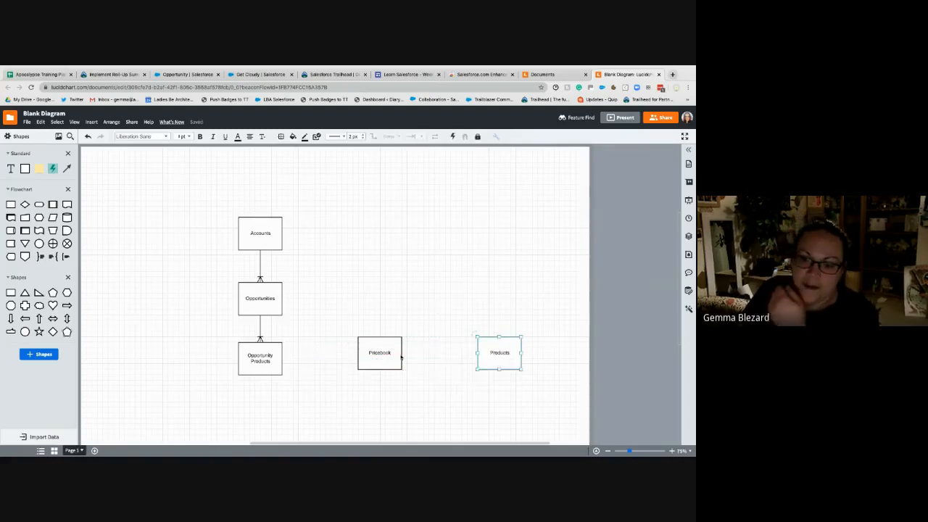
drag(398, 355, 414, 360)
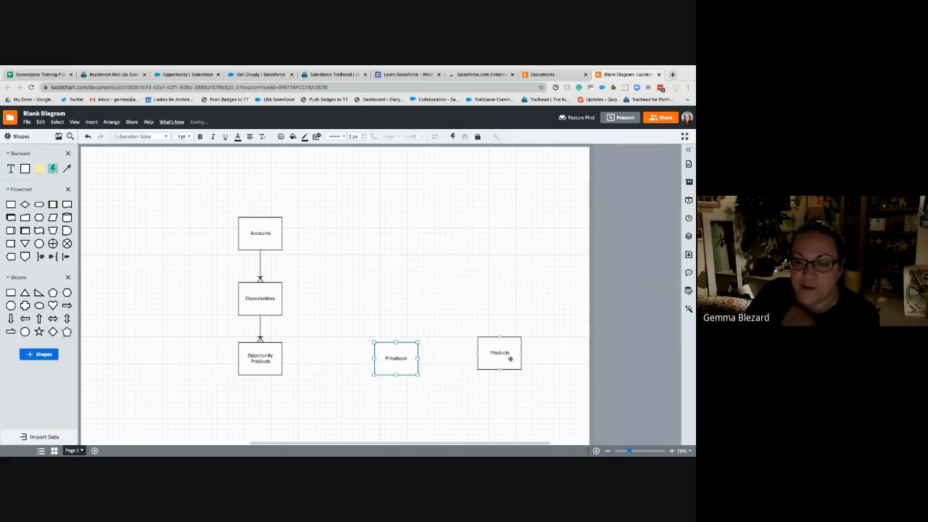
drag(506, 360, 528, 361)
click(494, 420)
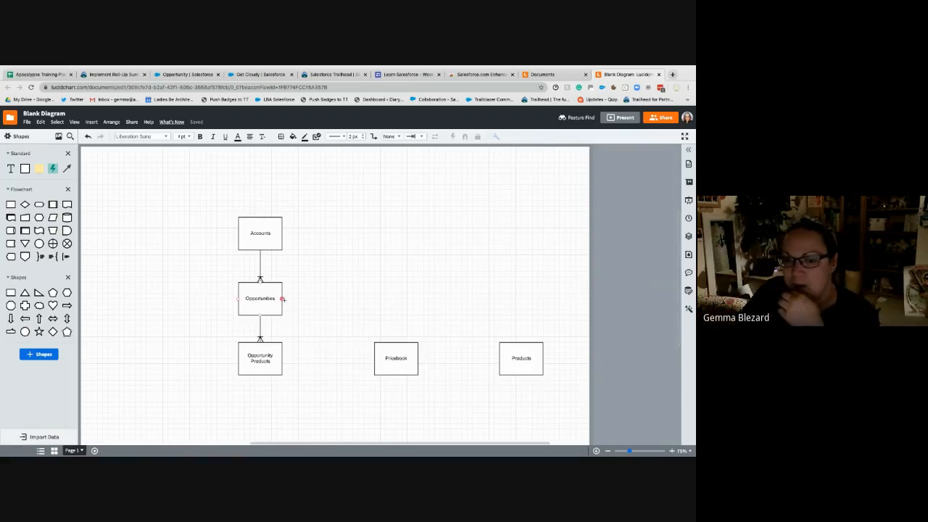
- Try a crow's-foot line from Opportunities to Pricebook and remove it
drag(282, 298, 396, 342)
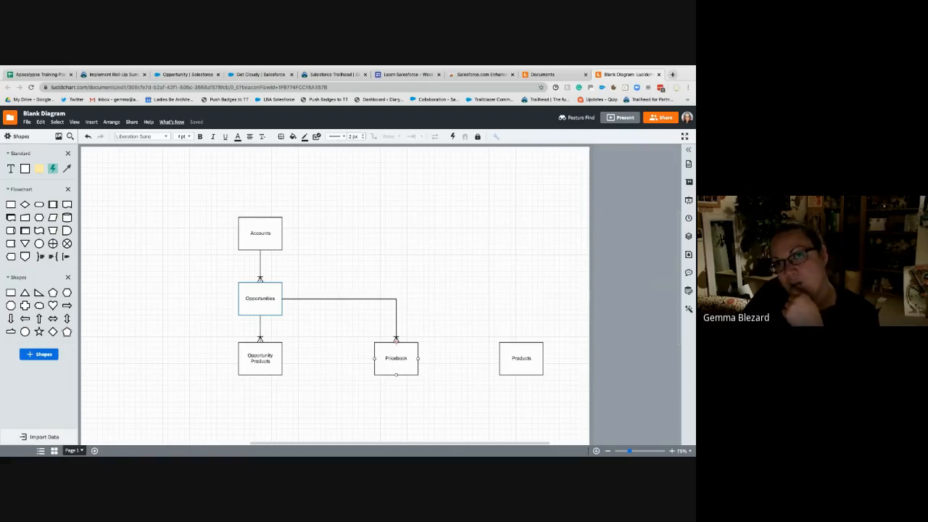
mouse_move(396, 340)
mouse_down()
mouse_move(382, 305)
mouse_move(392, 331)
mouse_move(390, 323)
mouse_up()
key(BackSpace)
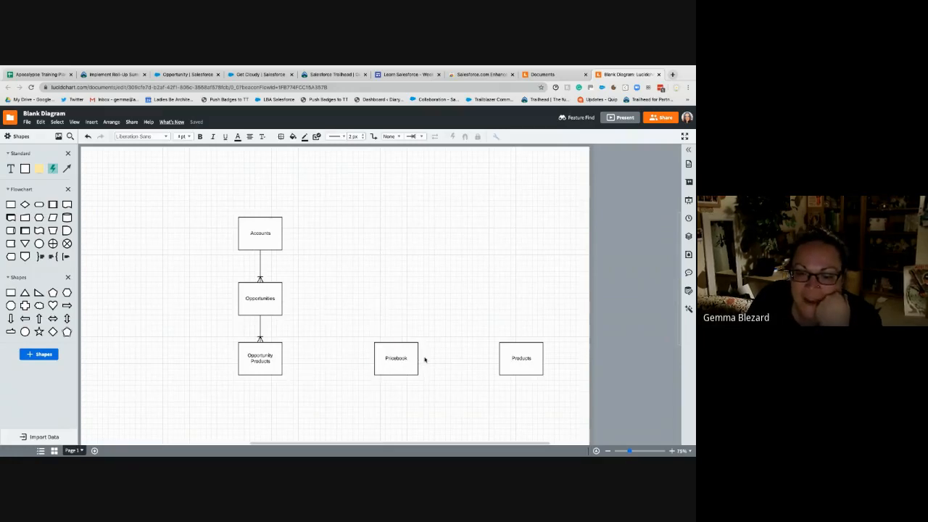
- Rearrange the Products and Pricebook boxes into a column beside the Opportunities column, with Products above Pricebook
drag(408, 366, 451, 365)
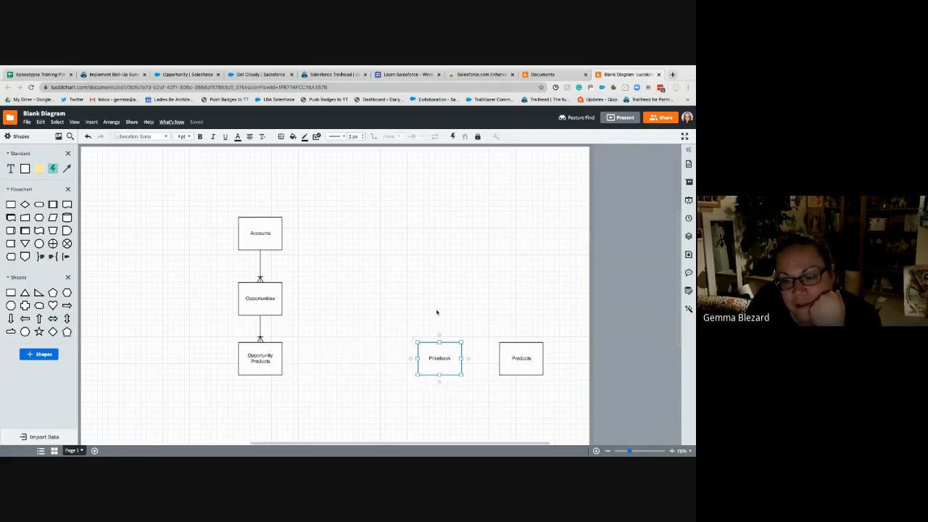
click(437, 312)
drag(518, 355, 440, 292)
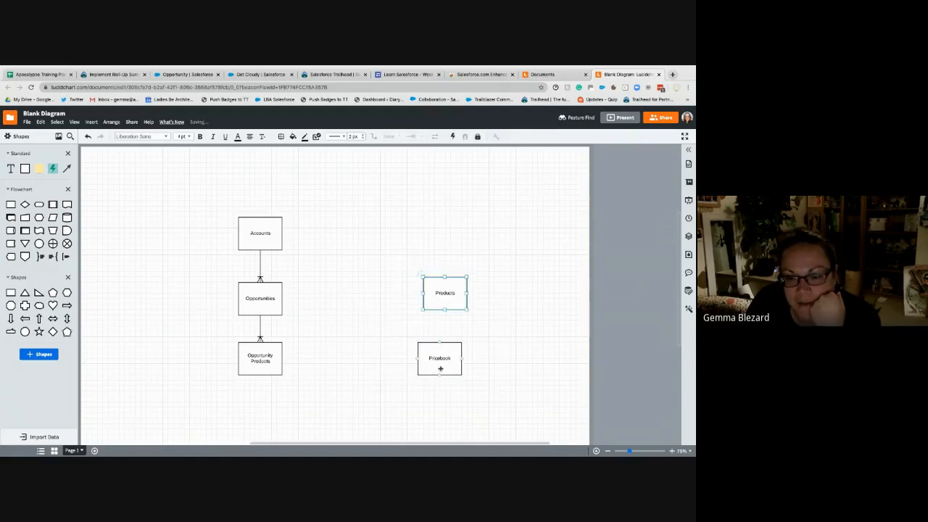
drag(440, 363, 396, 405)
drag(429, 289, 382, 316)
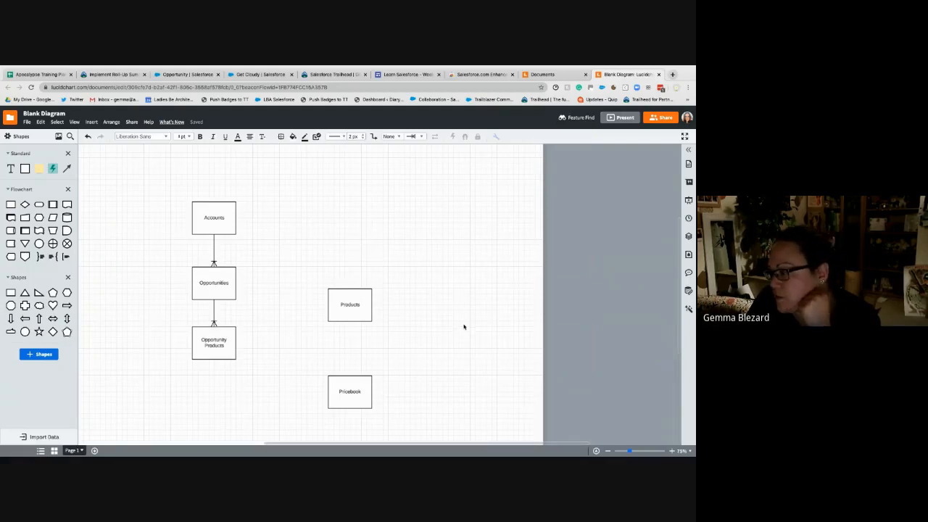
- Duplicate the Products box, place the copy between Products and Pricebook, and space the three boxes evenly in the column
click(364, 311)
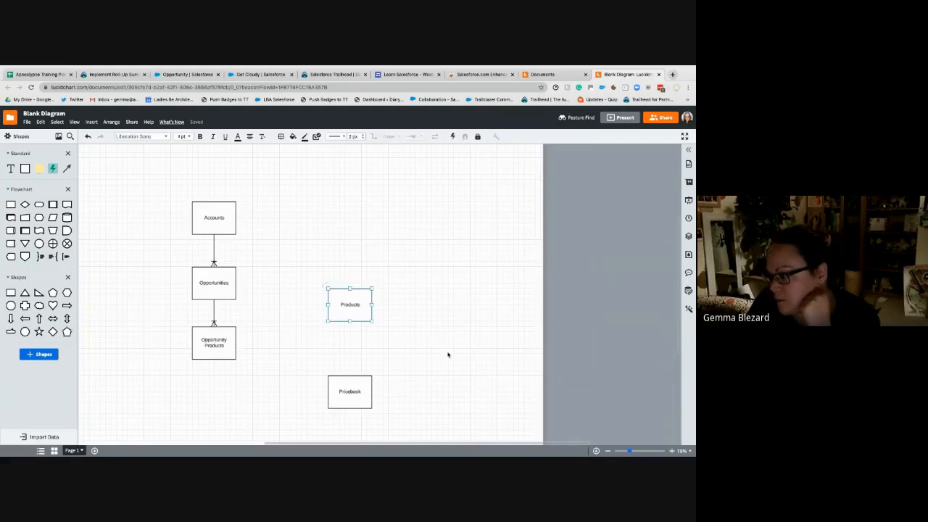
key(super+c)
key(super+v)
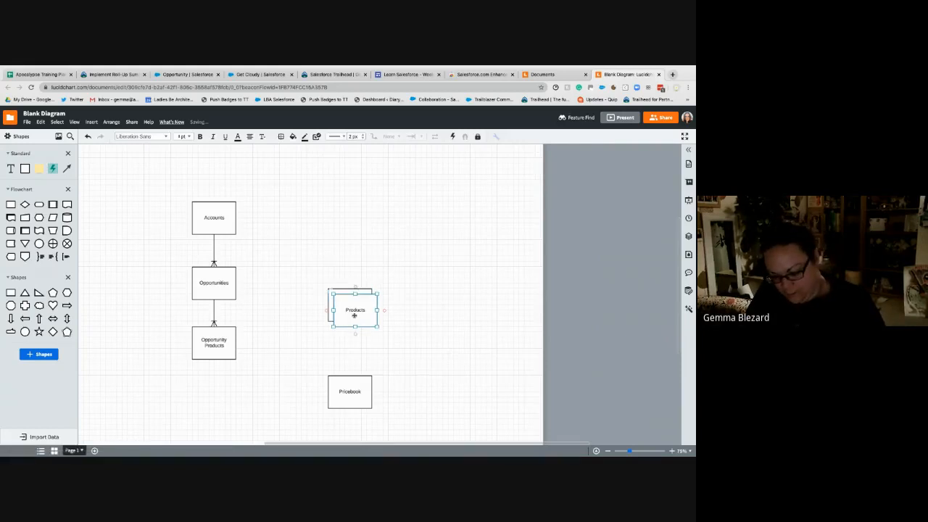
drag(354, 311, 348, 351)
drag(367, 308, 368, 287)
mouse_move(356, 394)
mouse_down()
mouse_move(355, 419)
mouse_move(358, 402)
mouse_up()
click(419, 401)
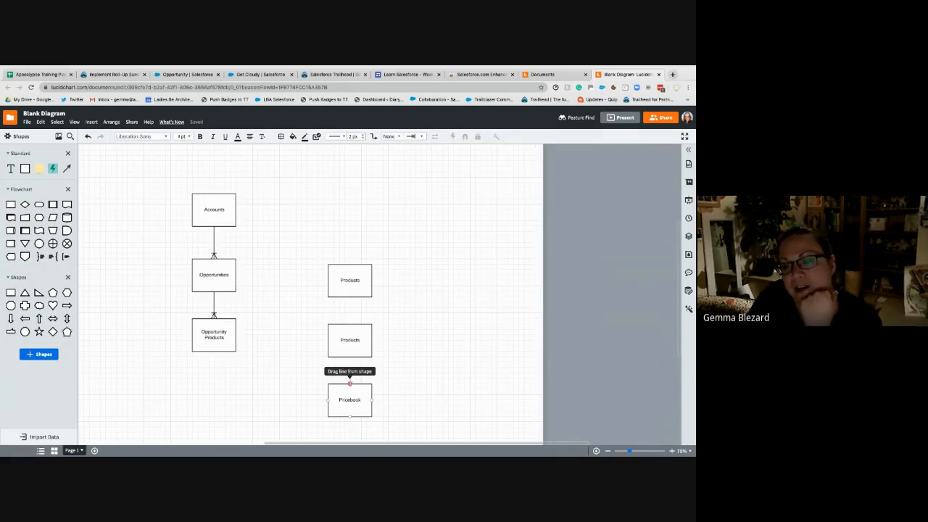
- Relabel the middle box between Products and Pricebook as Pricebook Entries
click(355, 340)
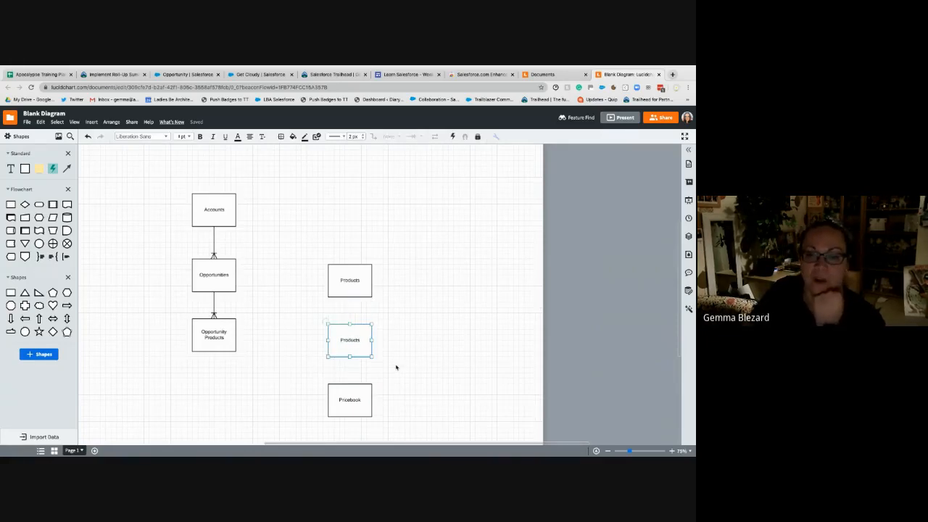
text(Pr)
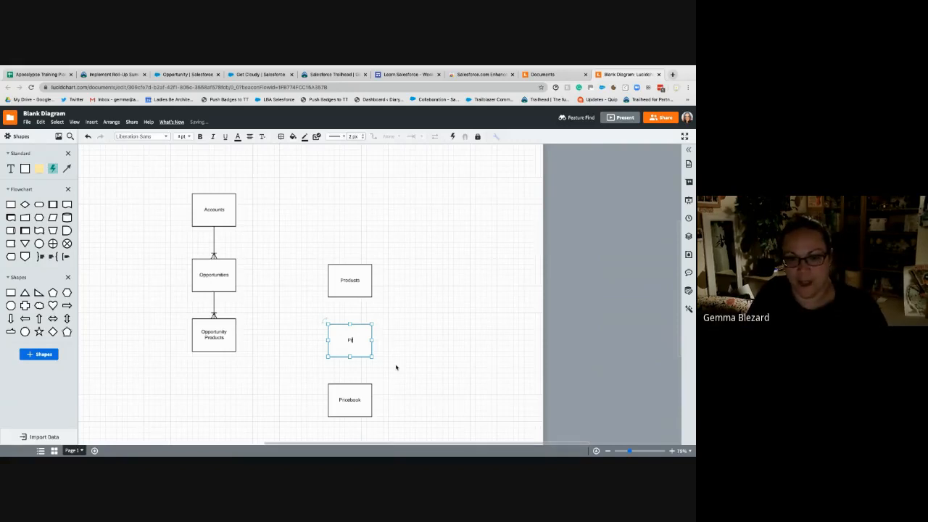
text(icebook En)
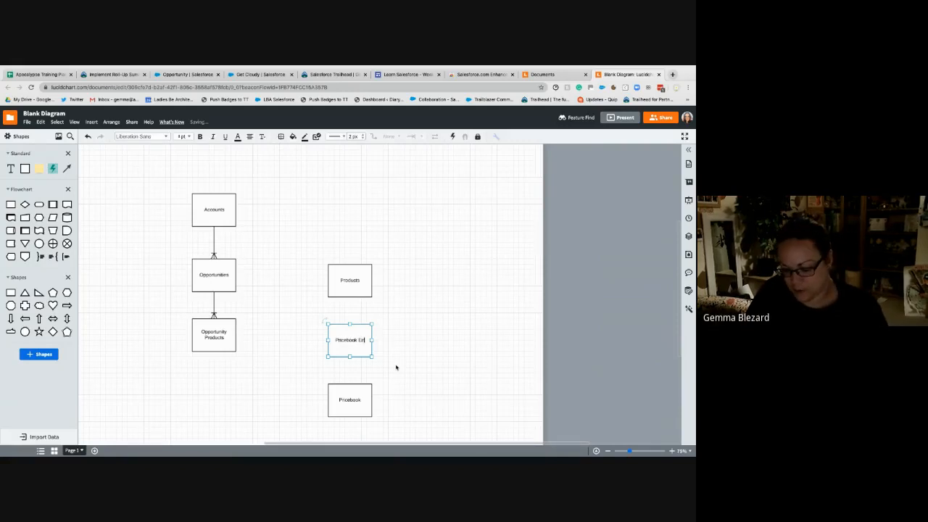
text(tries)
click(424, 364)
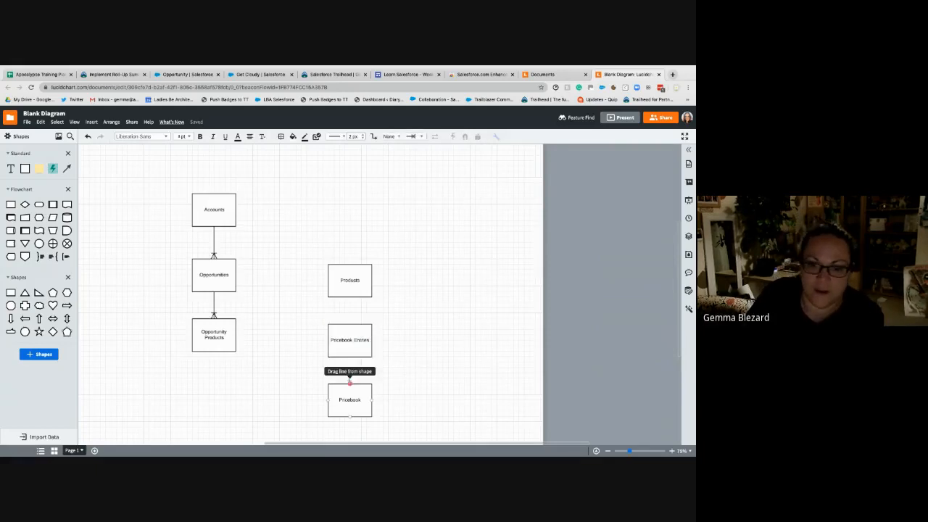
- Connect Pricebook up and Products down to Pricebook Entries, with the crow's feet at Pricebook Entries
drag(349, 377, 350, 358)
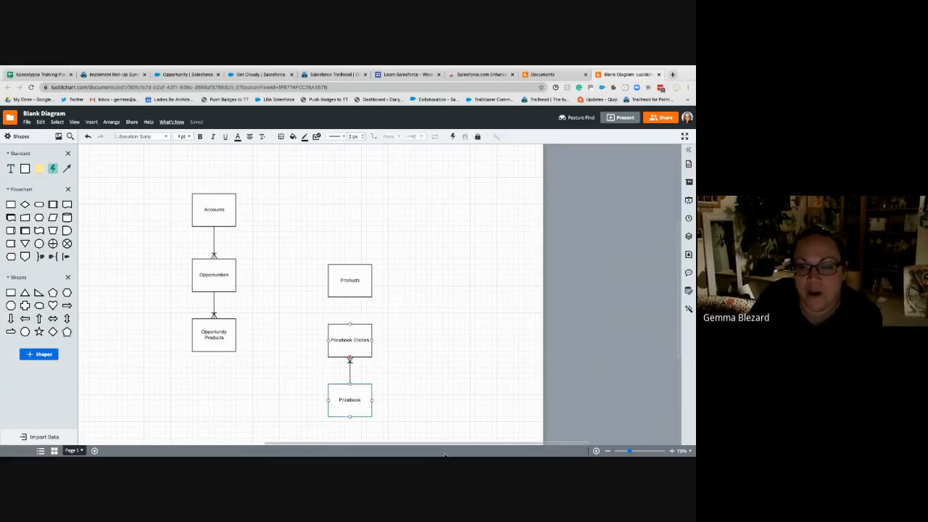
click(435, 346)
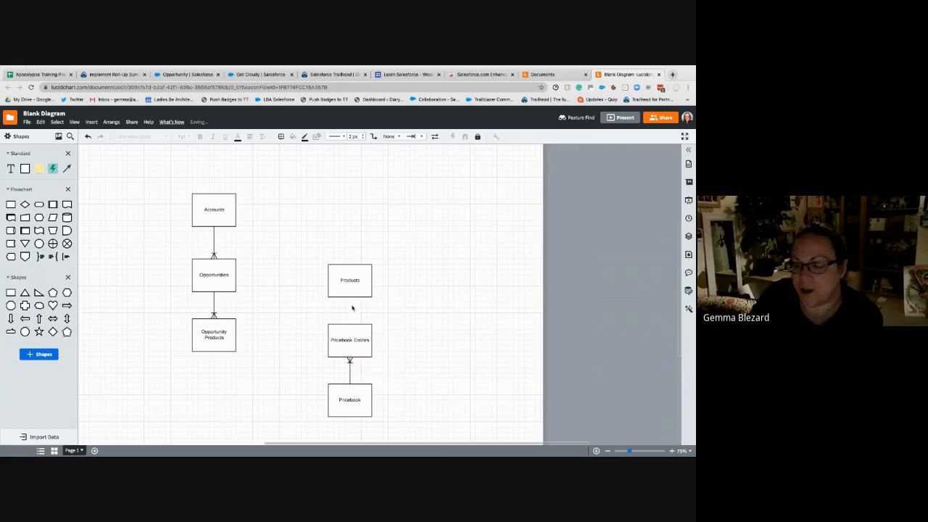
drag(349, 297, 350, 324)
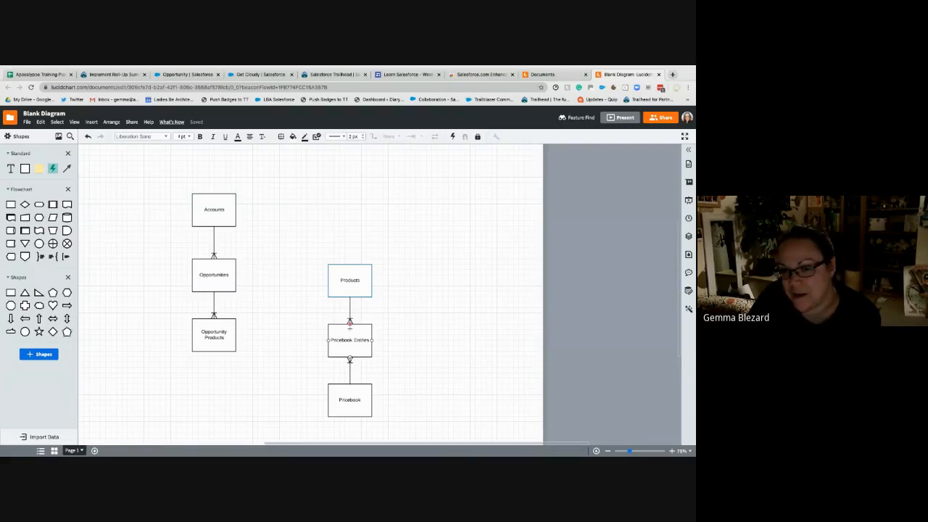
drag(350, 324, 350, 324)
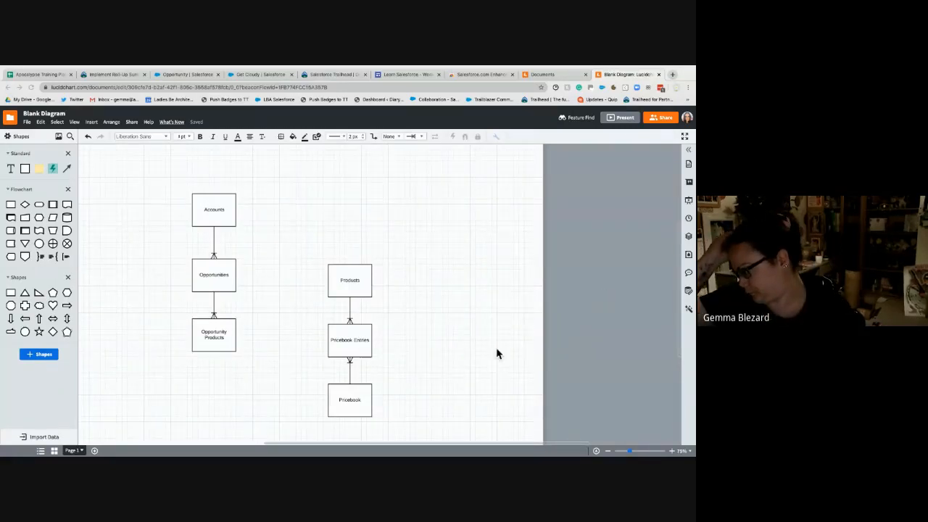
- Move the Opportunity Products box down to line up horizontally with Pricebook Entries
mouse_move(211, 331)
mouse_down()
mouse_move(214, 342)
mouse_move(225, 339)
mouse_up()
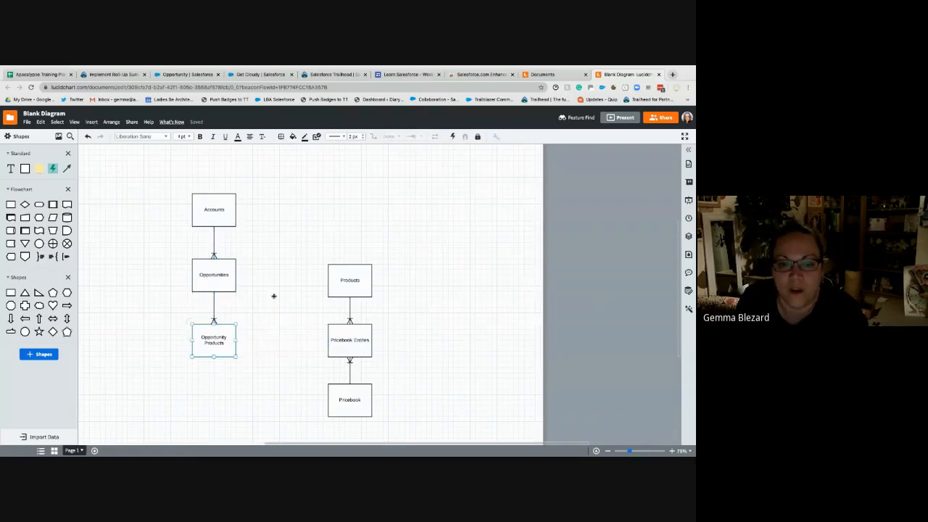
click(286, 303)
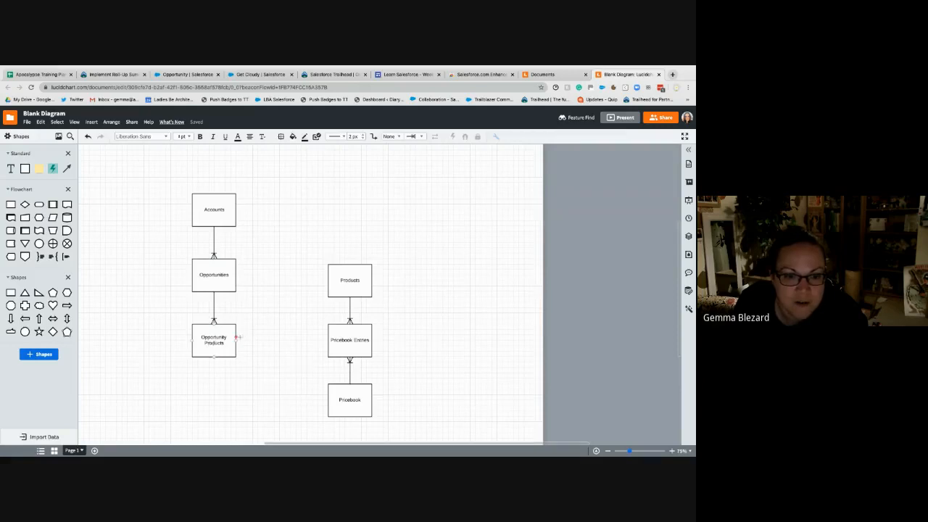
- Try lines between Opportunity Products and Products in both directions and from Products to Pricebook, removing each one
drag(236, 340, 325, 280)
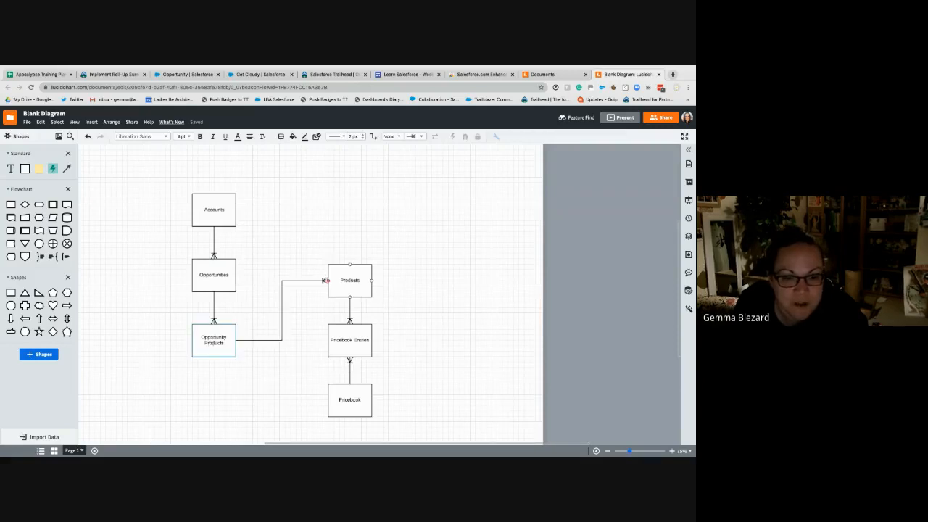
click(266, 350)
key(Delete)
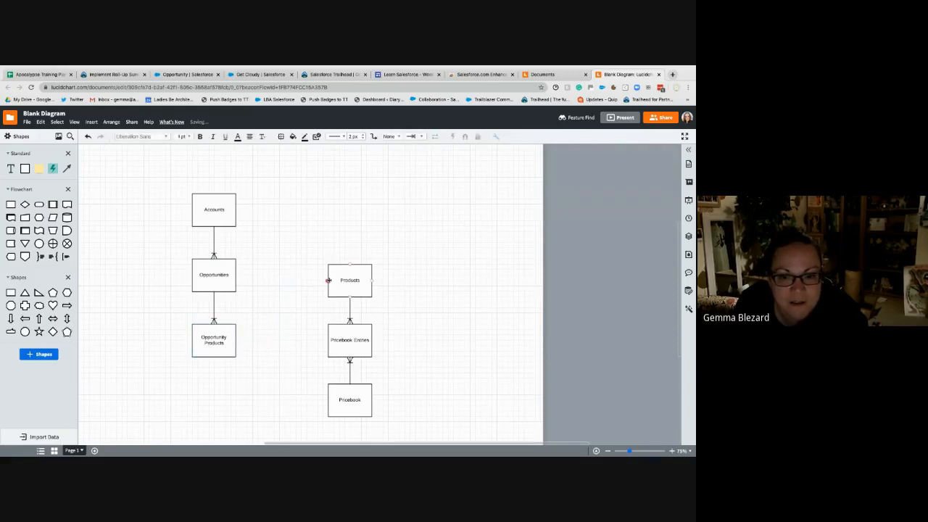
drag(326, 280, 237, 340)
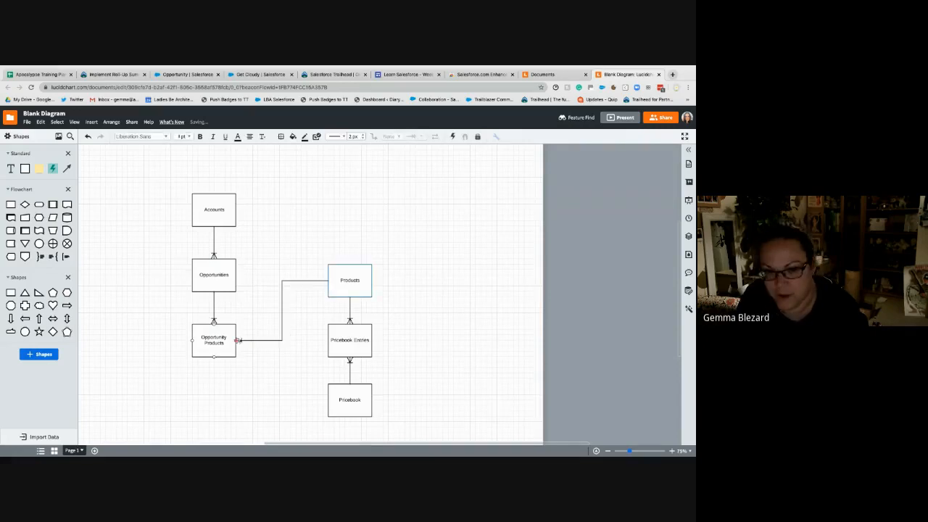
key(Delete)
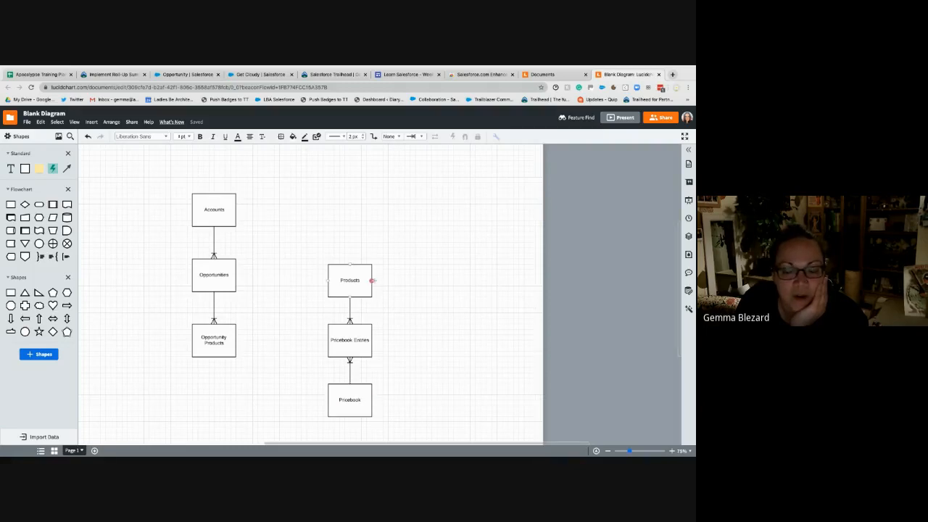
drag(372, 279, 375, 401)
key(Delete)
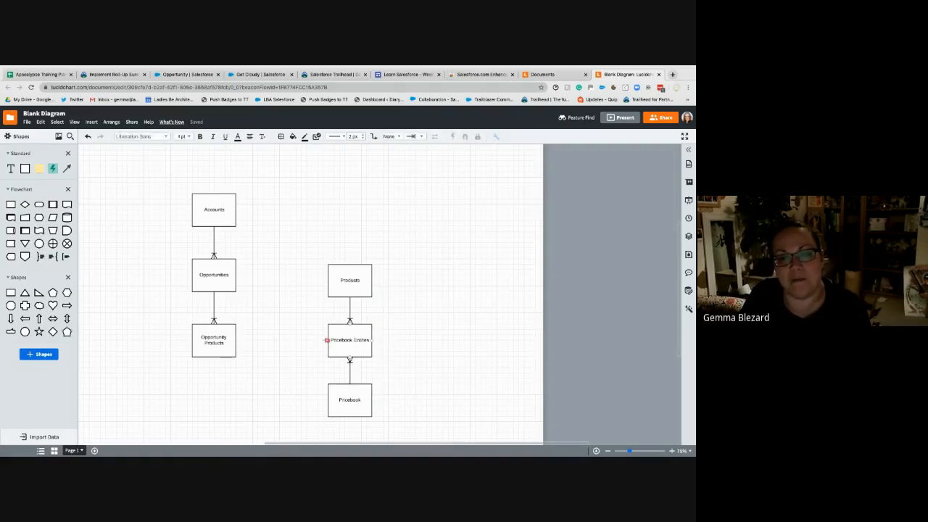
- Connect Pricebook Entries to Opportunity Products with a crow's-foot line ending at Opportunity Products
drag(327, 340, 237, 340)
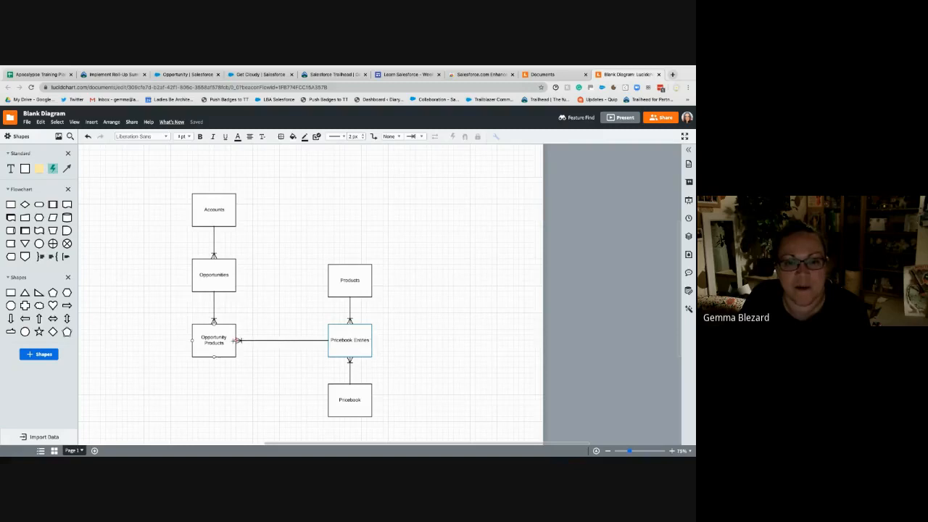
click(483, 352)
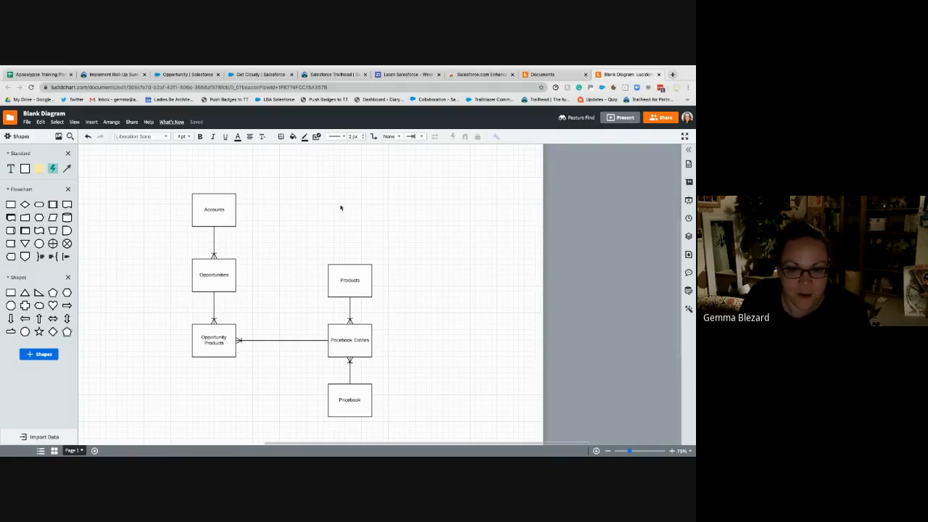
- Add a text label beside the Products box with the first line "1 - Implementation"
drag(12, 170, 393, 272)
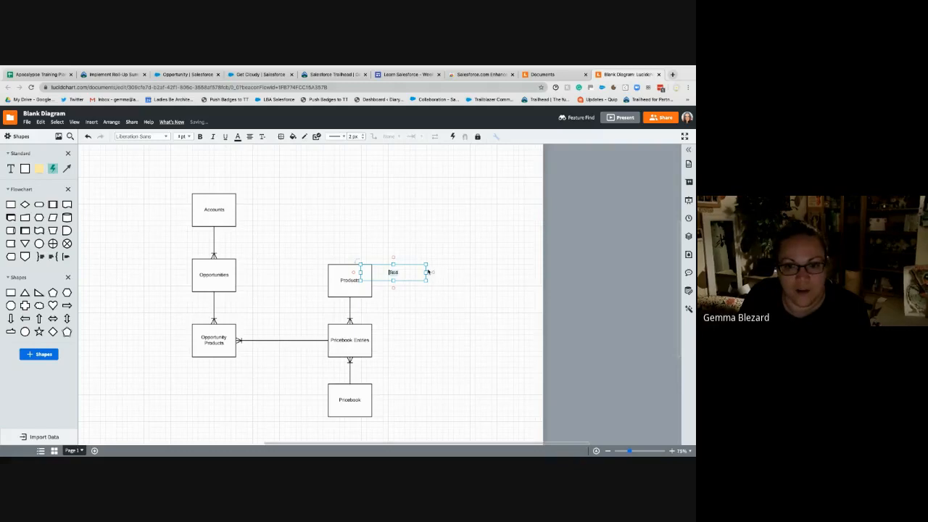
mouse_move(395, 270)
mouse_down()
mouse_move(384, 265)
mouse_move(396, 269)
mouse_up()
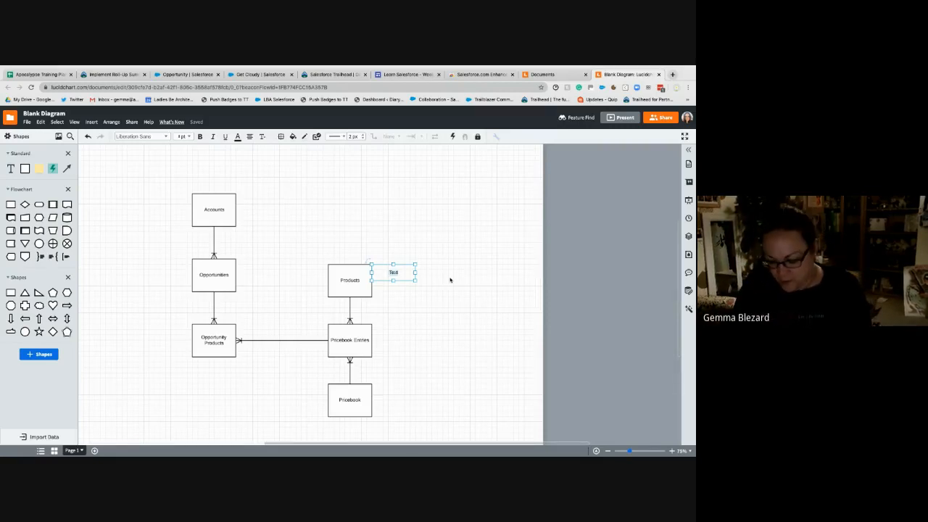
text(-)
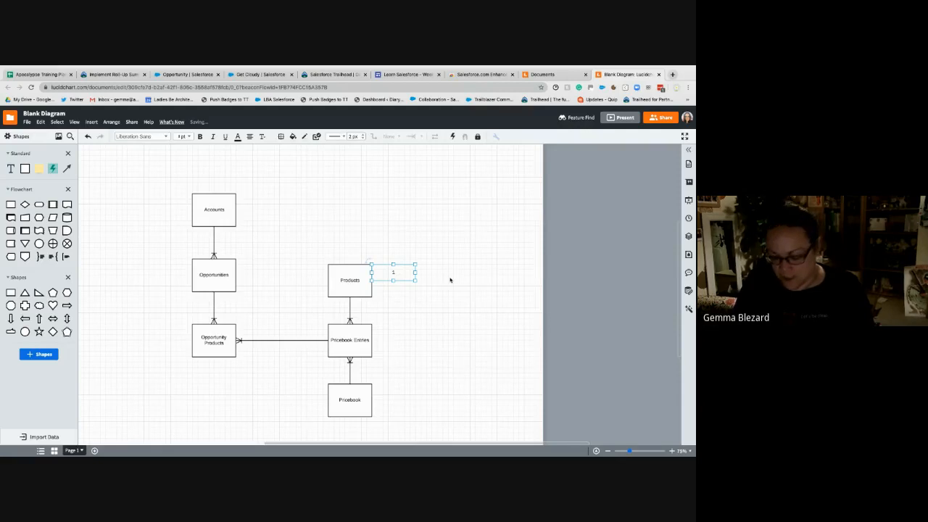
text( Implementati)
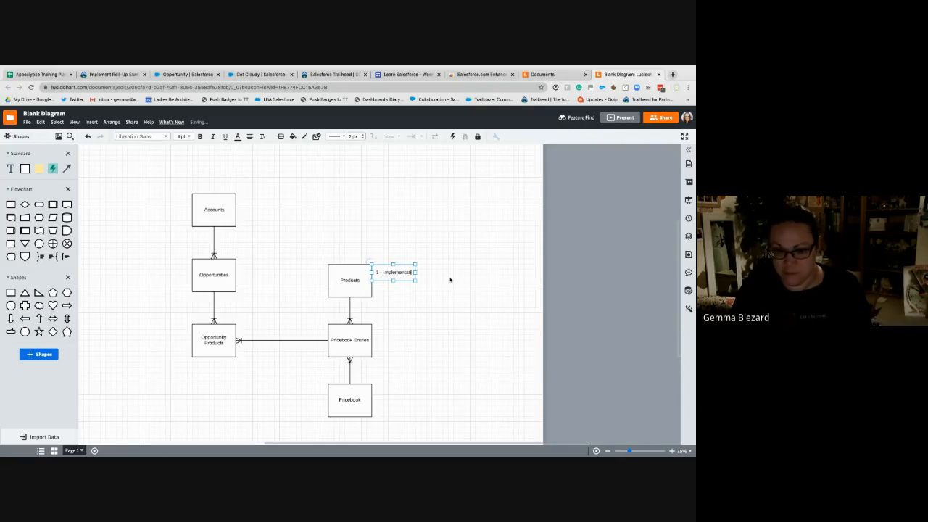
text(on)
key(Return)
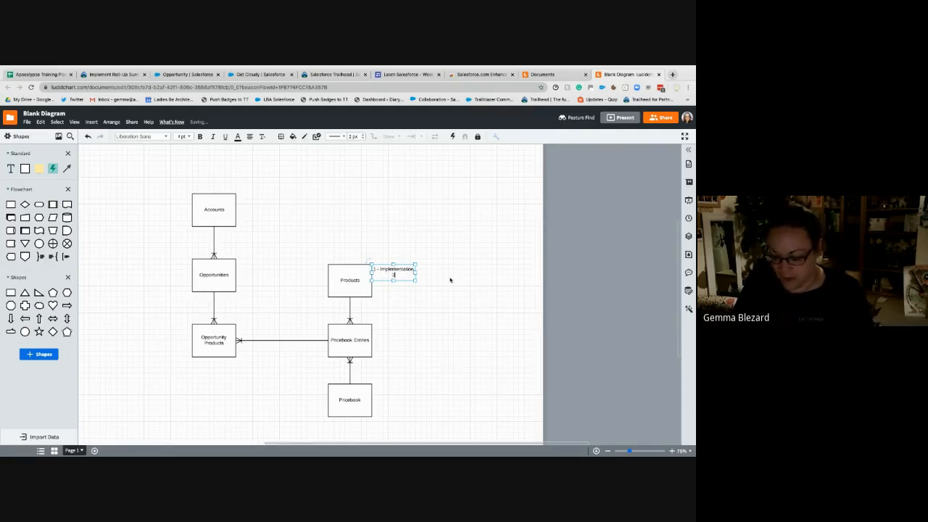
- Add the second line "2 - Managed Services" to the label and widen it so each entry fits on one line
text(2 - Mi)
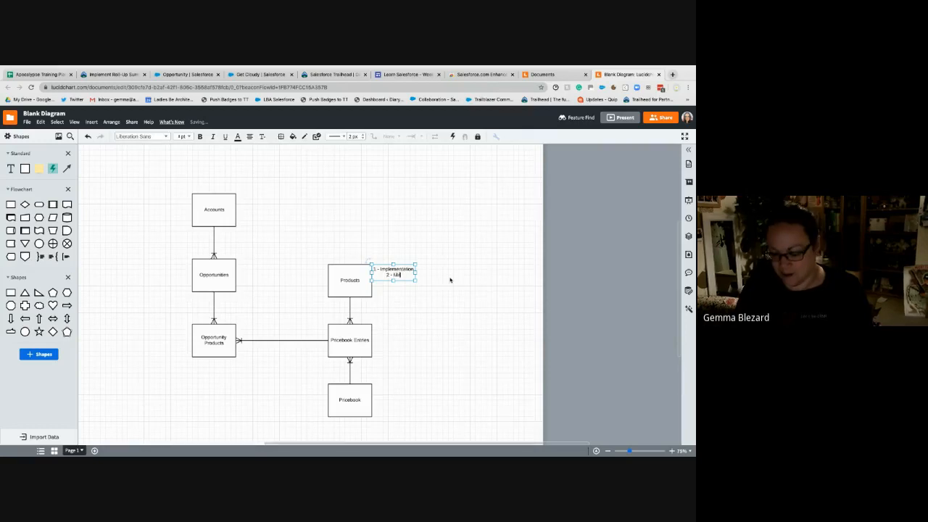
key(BackSpace)
key(BackSpace)
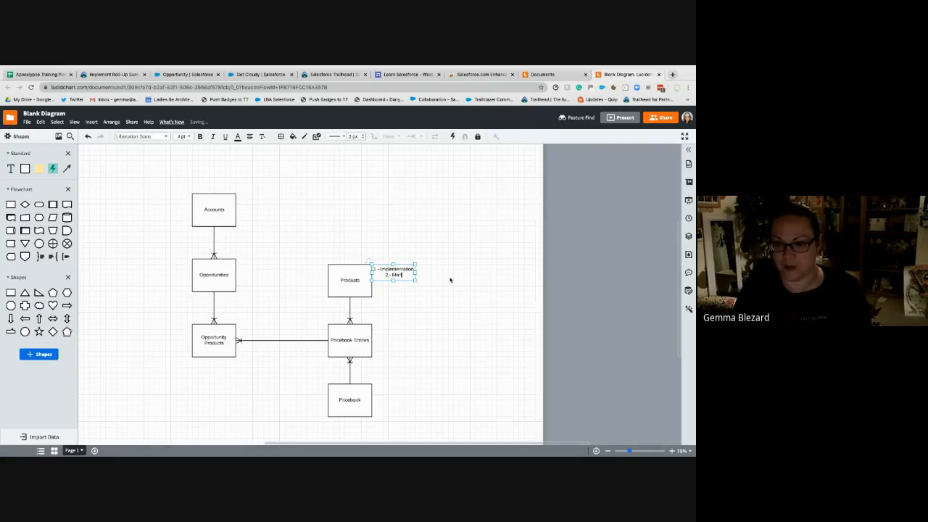
text(anaged Servuces)
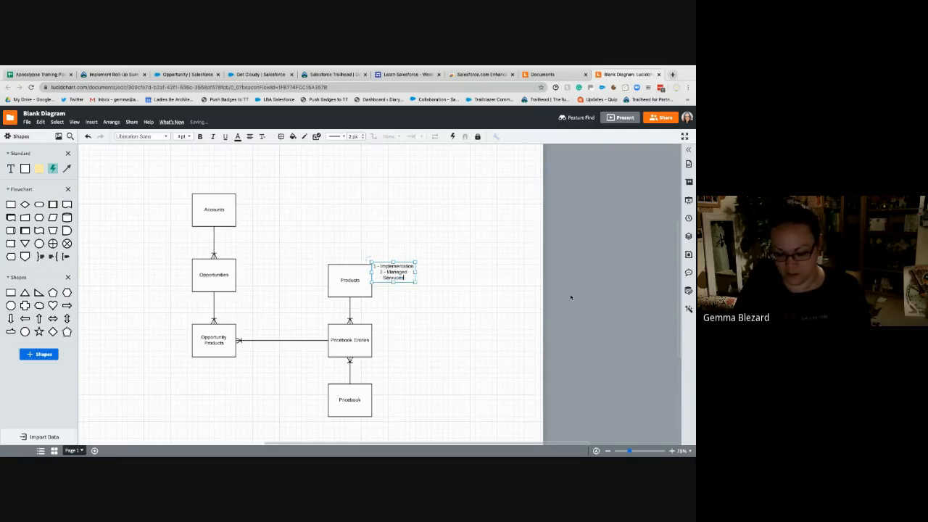
key(BackSpace)
key(BackSpace)
key(BackSpace)
key(BackSpace)
text(i)
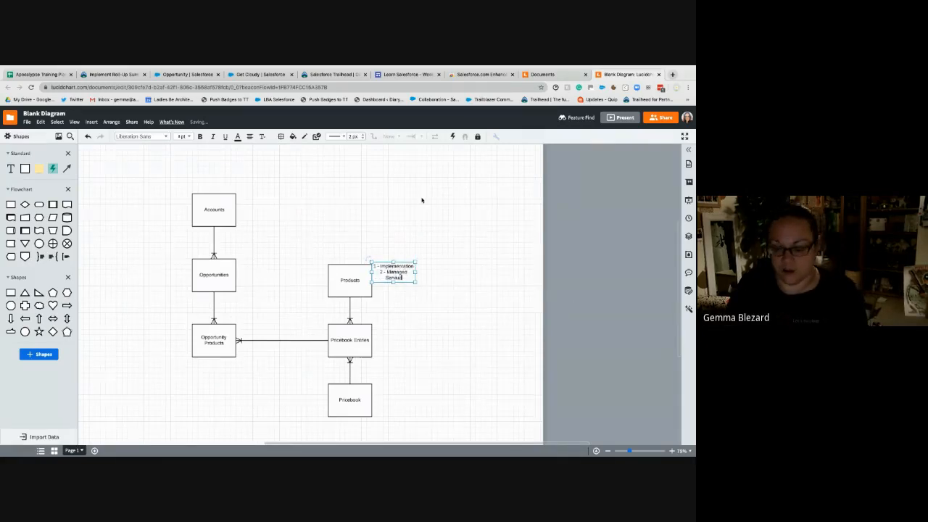
text(ces)
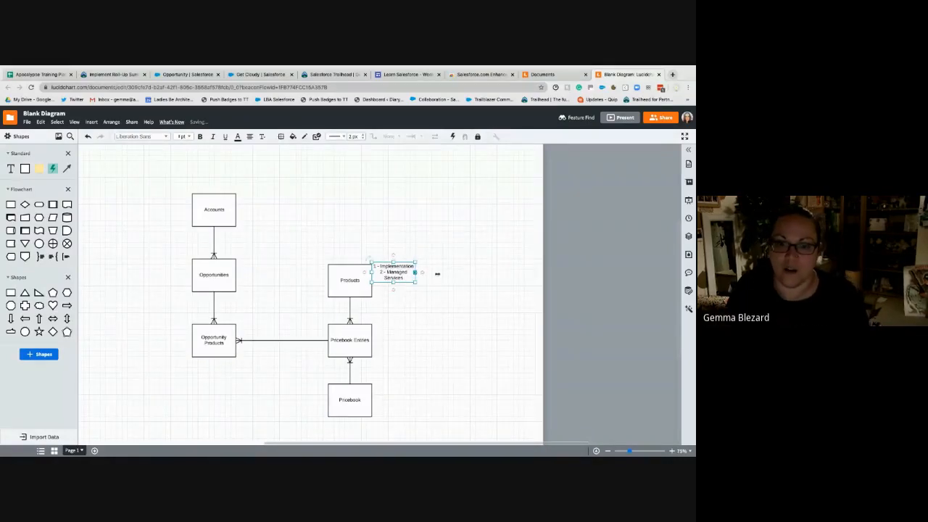
mouse_move(416, 272)
mouse_down()
mouse_move(437, 274)
mouse_move(413, 287)
mouse_move(426, 276)
mouse_up()
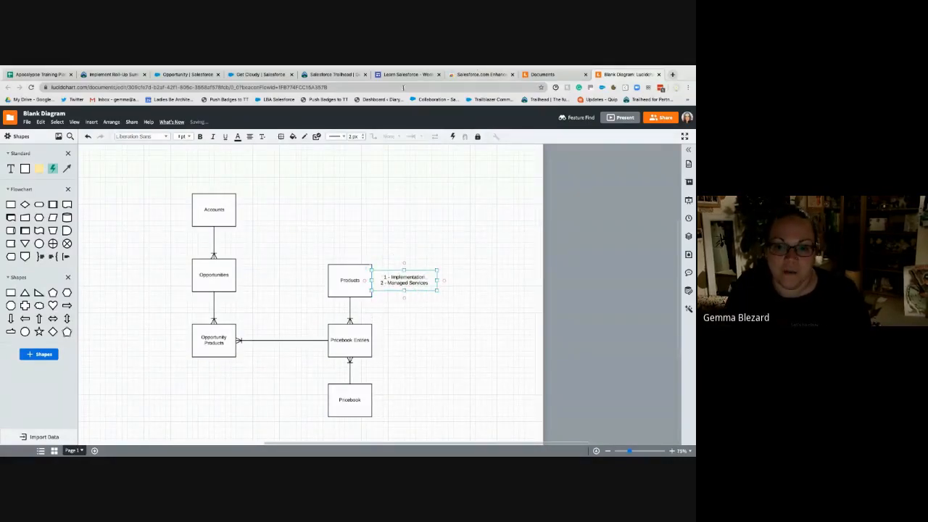
- Switch to the Salesforce org and open the Products list by searching the App Launcher for "produc"
click(185, 74)
key(ctrl+Tab)
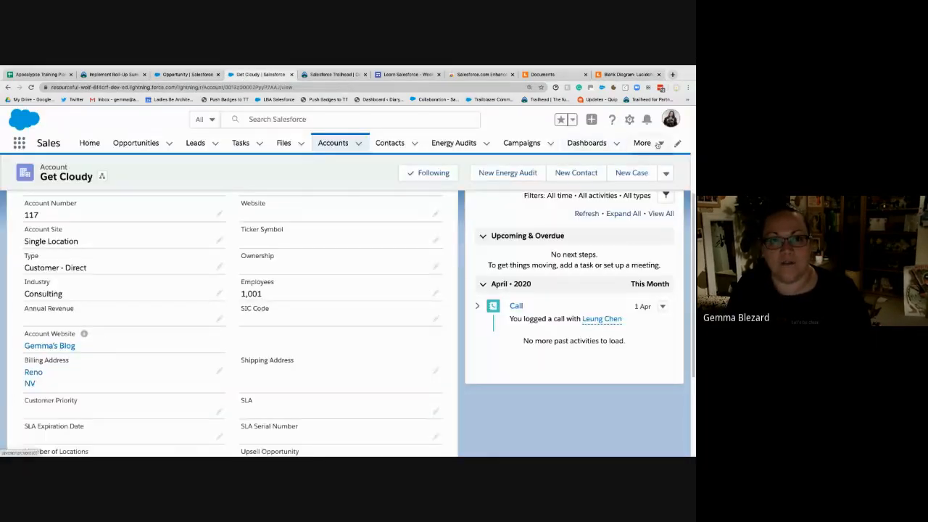
click(644, 143)
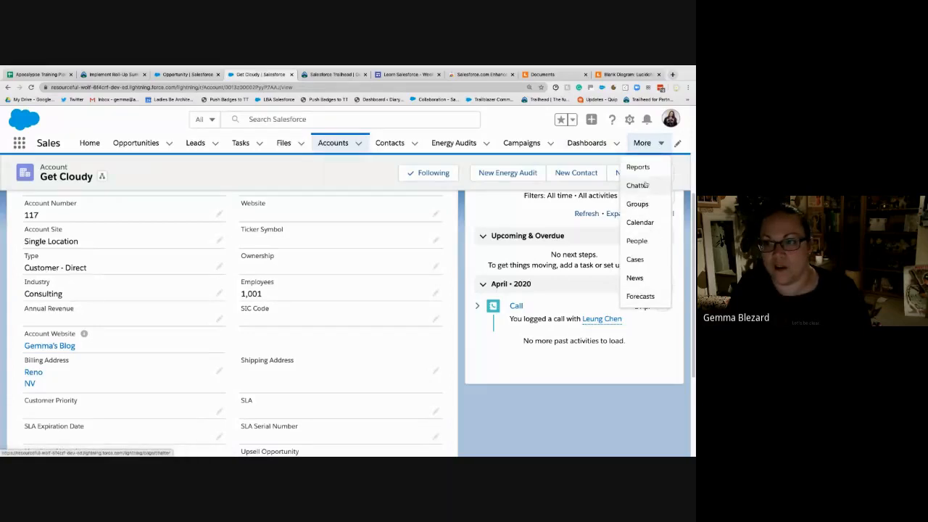
click(16, 144)
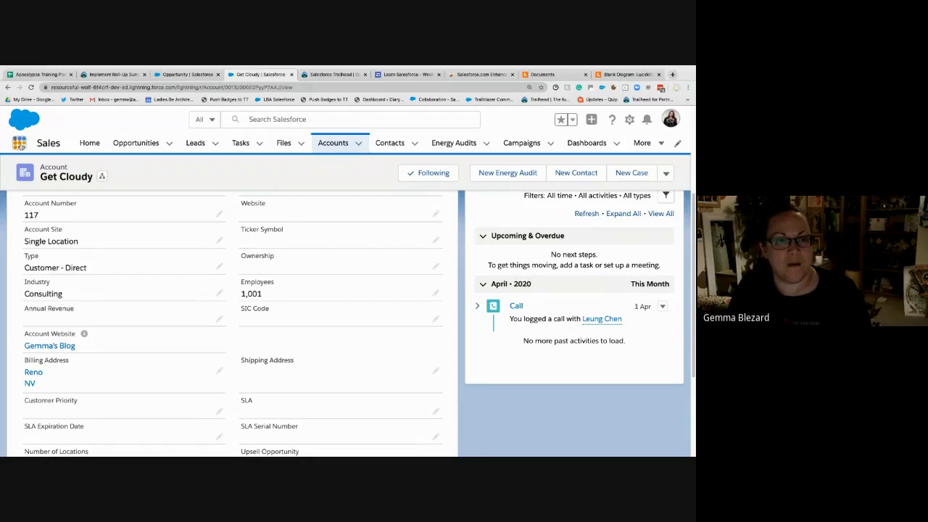
click(20, 145)
click(19, 145)
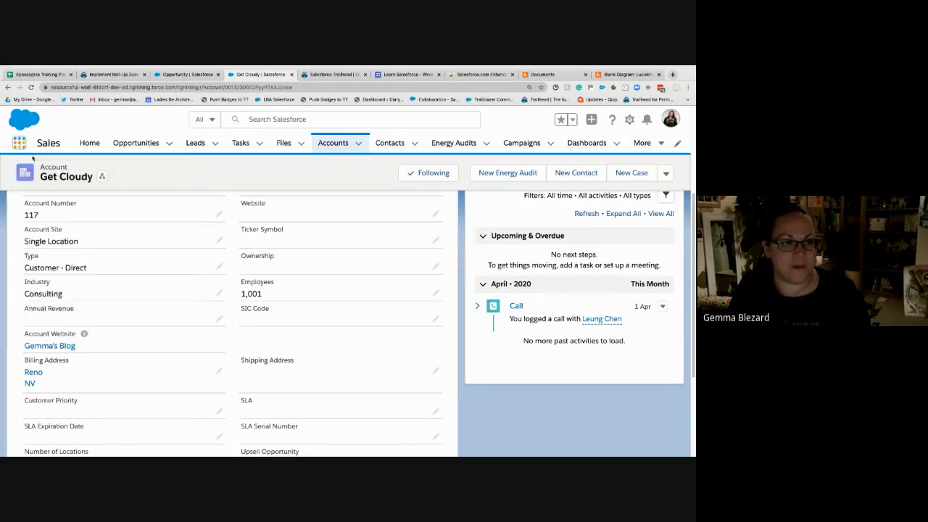
click(19, 144)
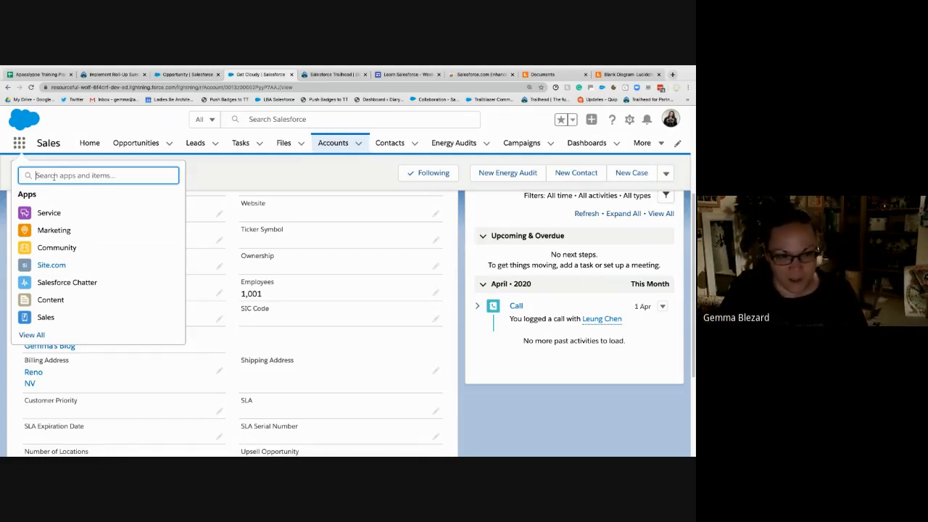
text(produc)
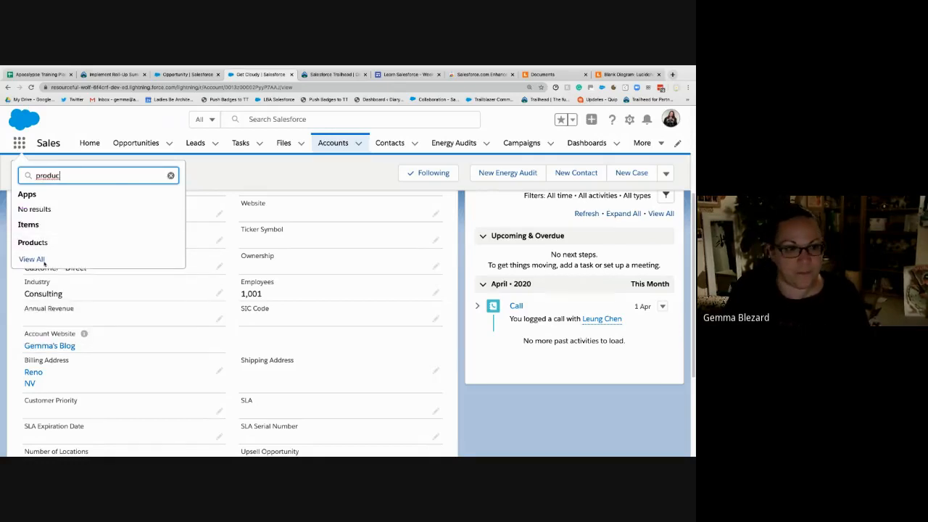
click(131, 245)
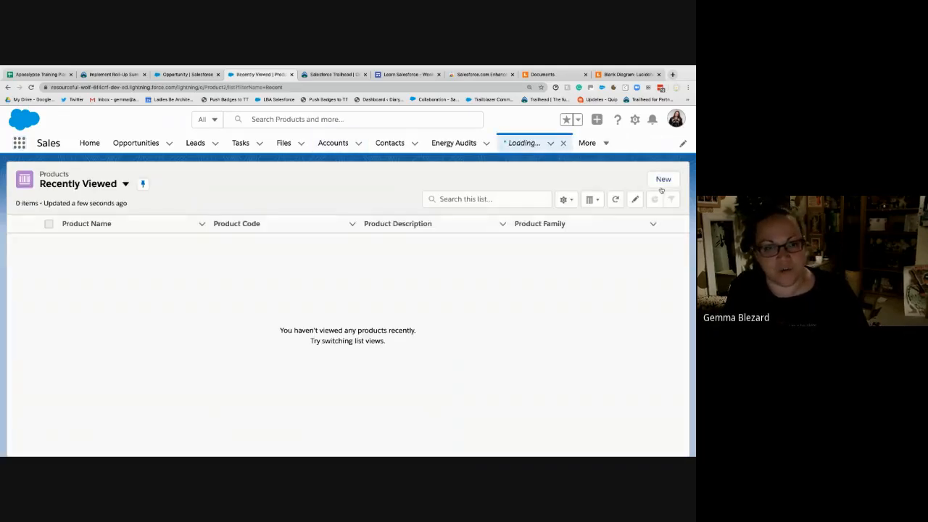
- Create and save an active product named Implementation, leaving Product Family as --None--
click(663, 181)
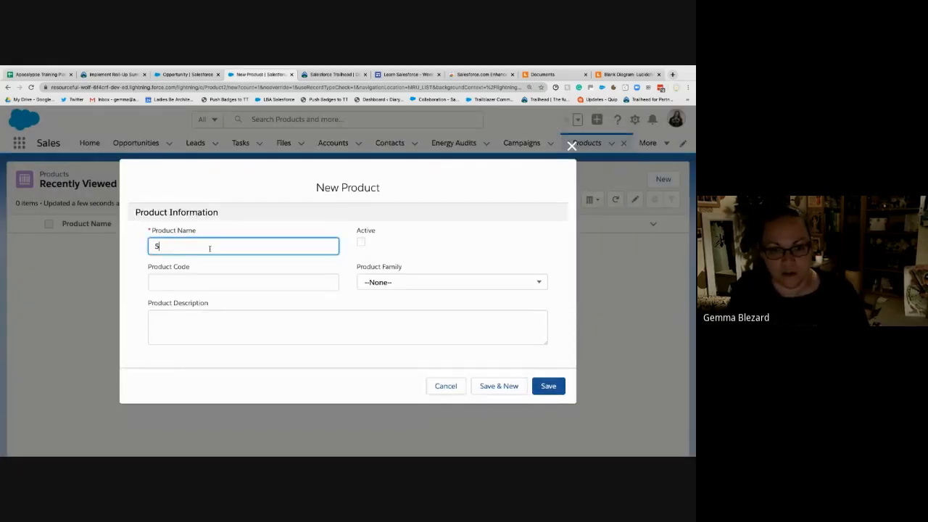
text(Implementation)
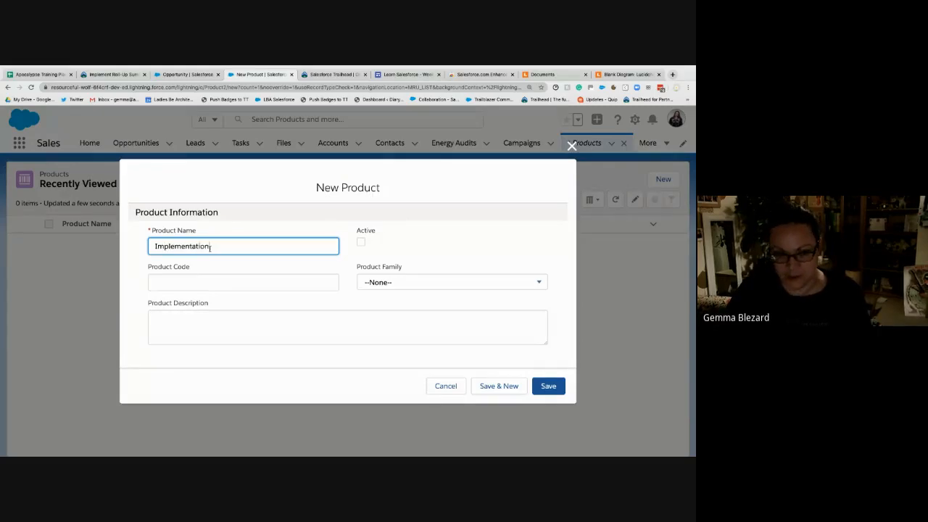
key(Tab)
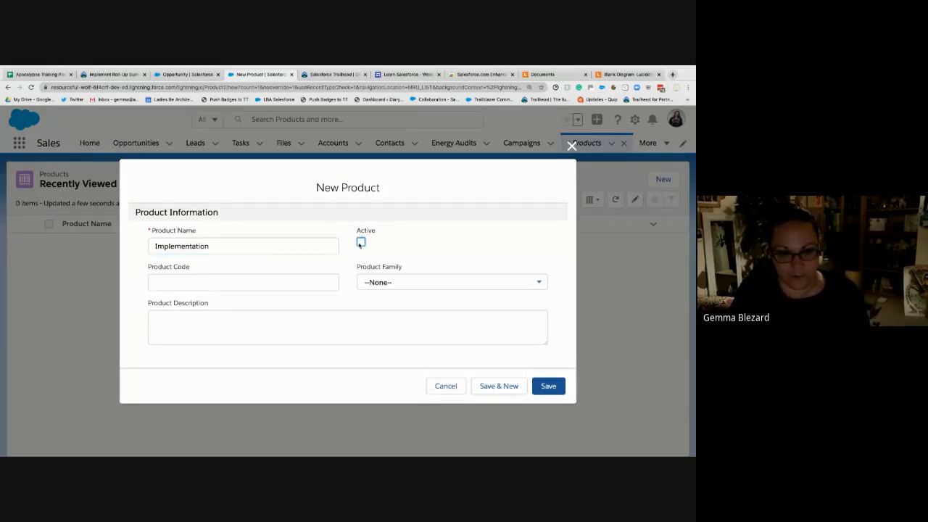
key(space)
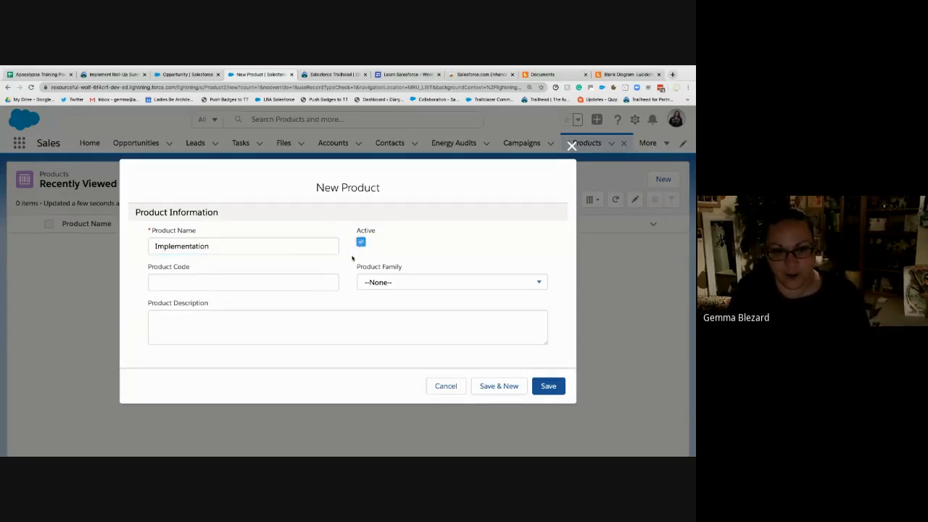
click(441, 290)
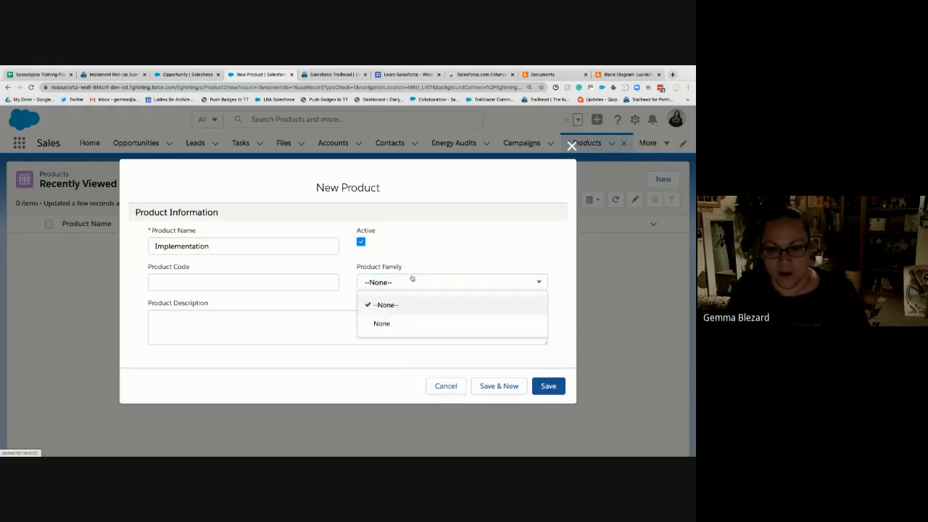
click(383, 299)
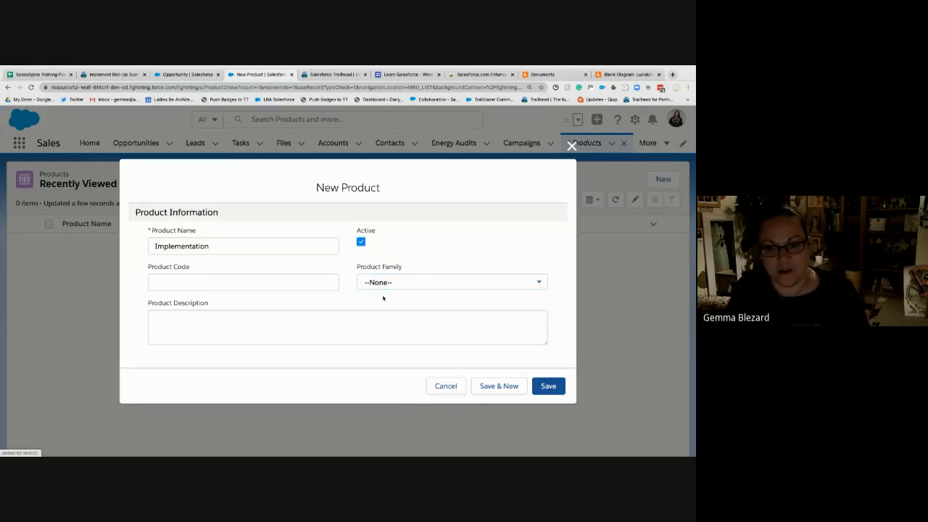
click(547, 386)
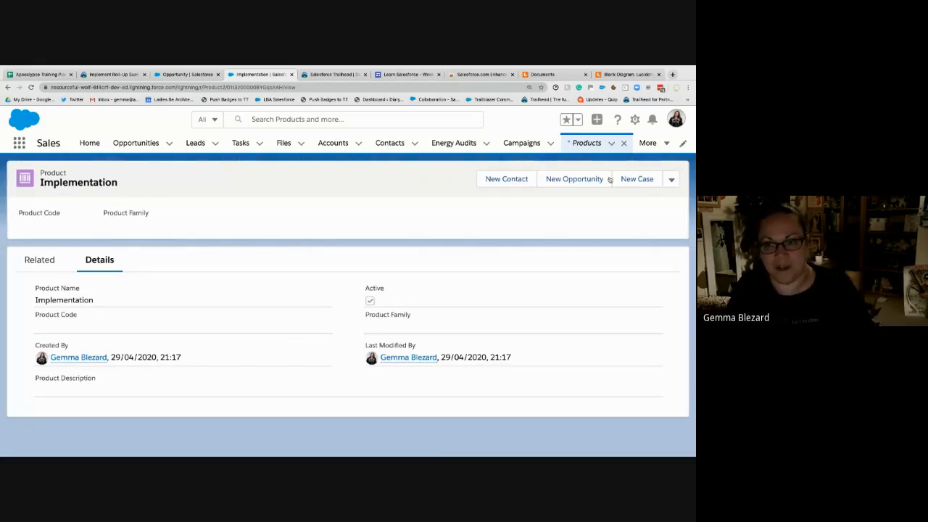
- Clone the Implementation product and save the copy with the product name Managed Services
click(670, 180)
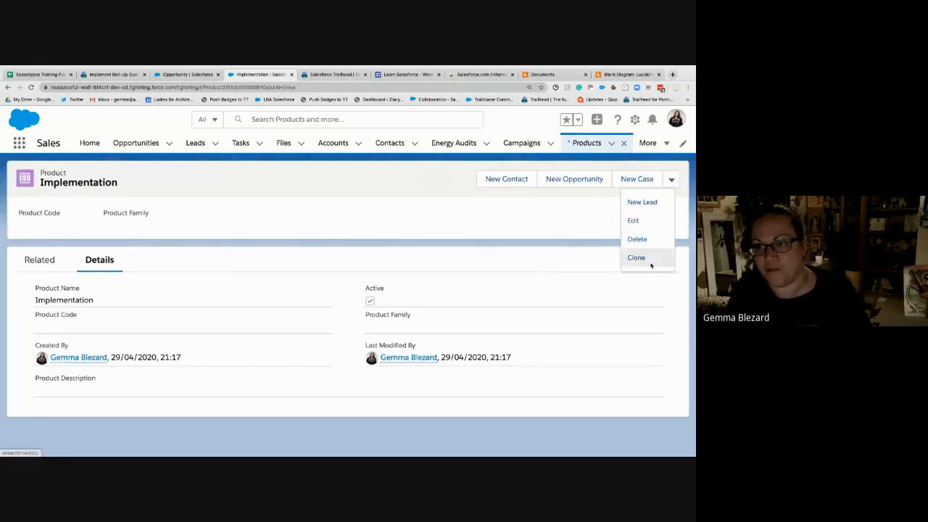
click(637, 257)
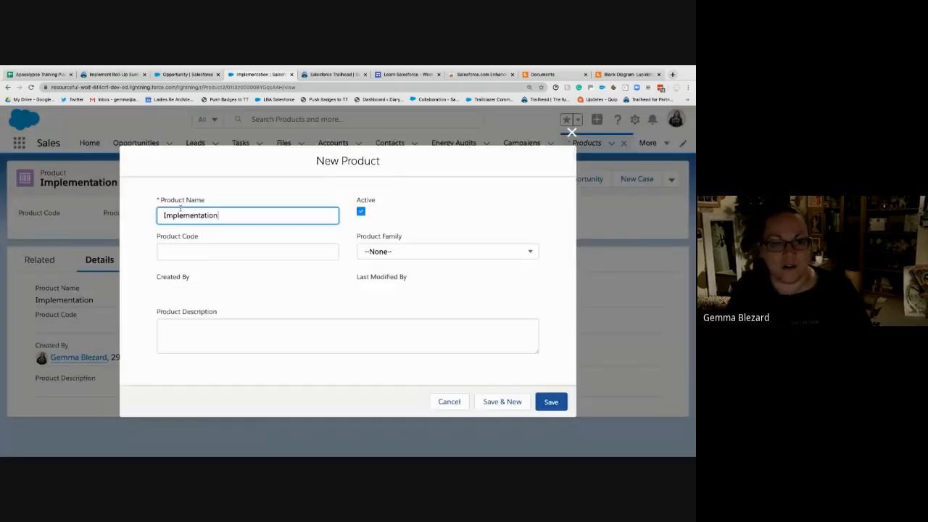
double_click(254, 214)
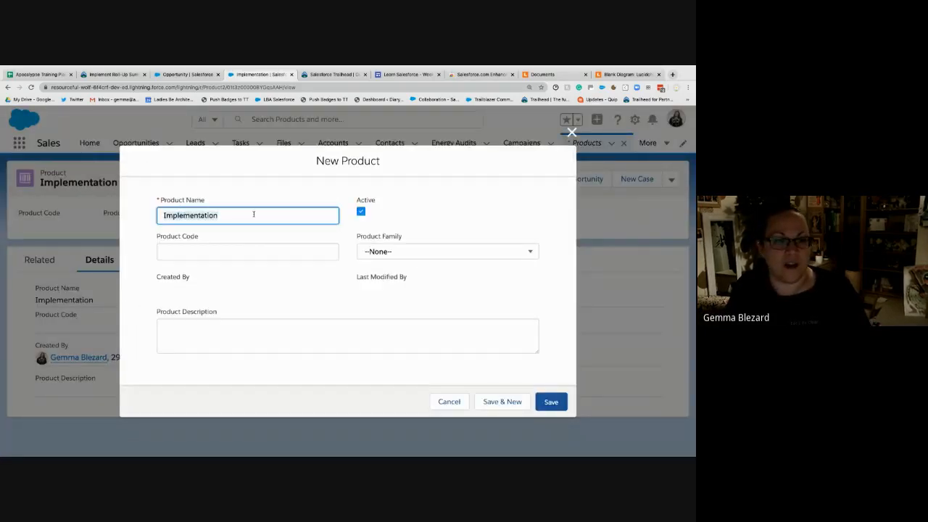
text(Managed S)
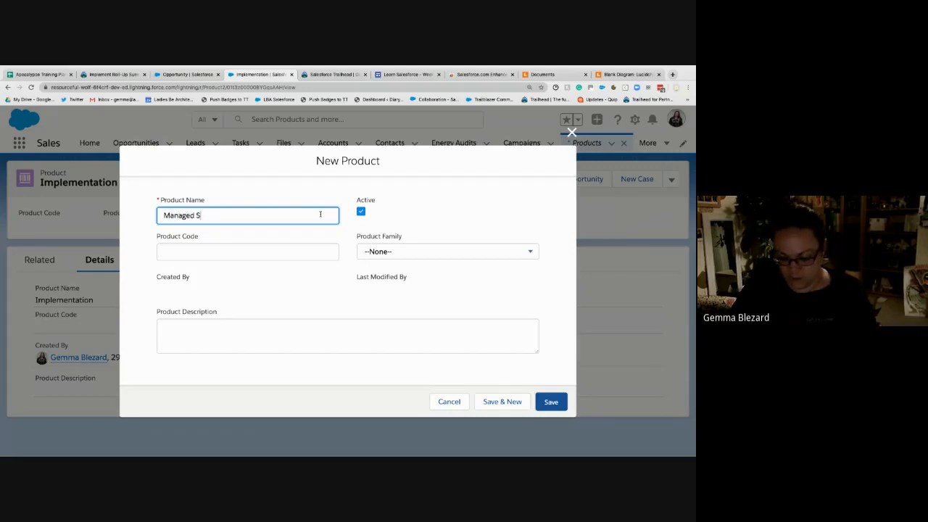
text(ervices)
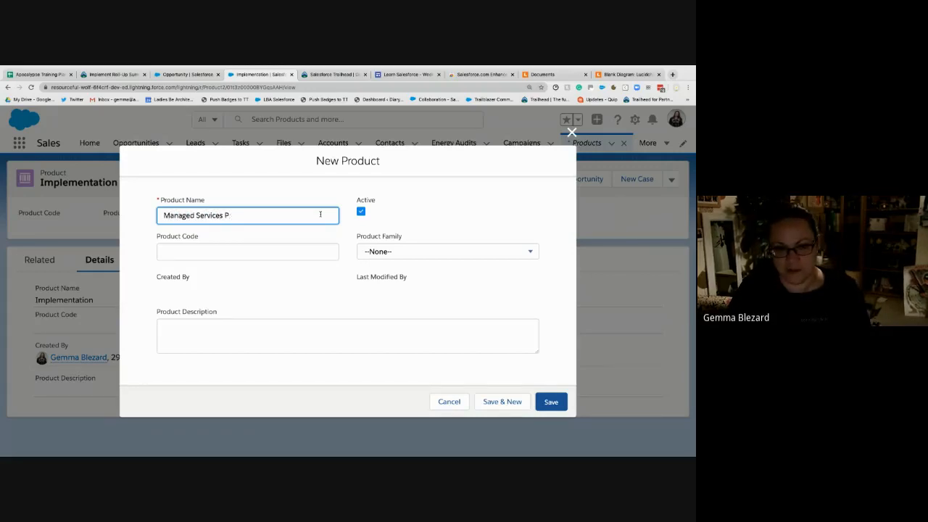
click(551, 402)
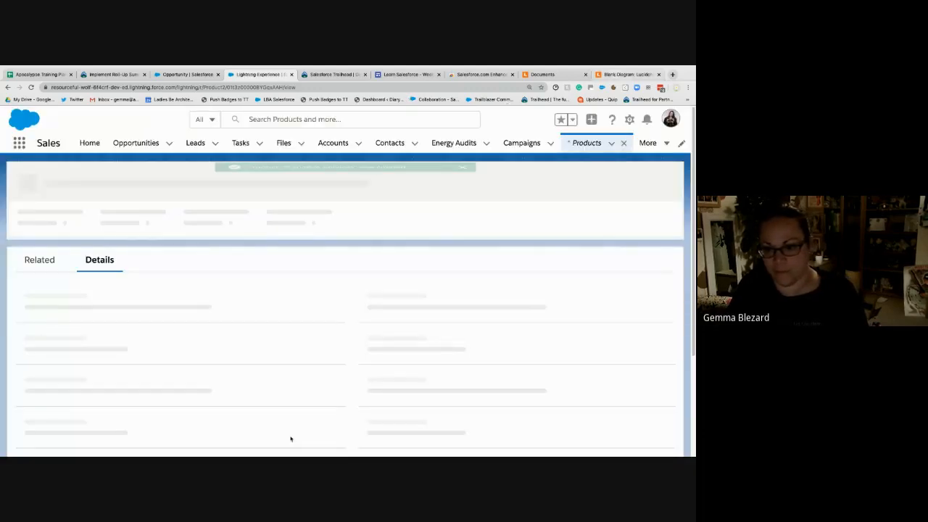
- Review the Products box and its label in the Lucidchart diagram, and return to the Managed Services product in Salesforce
click(612, 74)
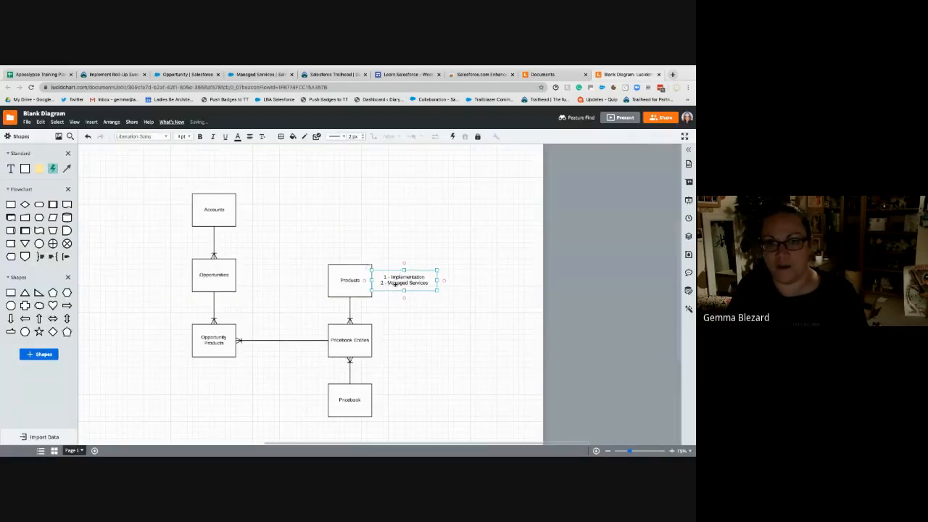
click(353, 275)
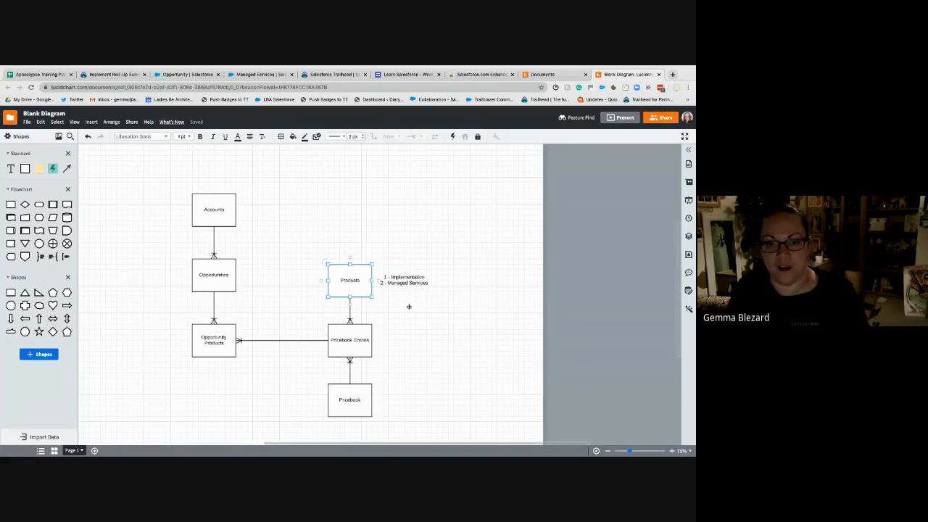
click(418, 375)
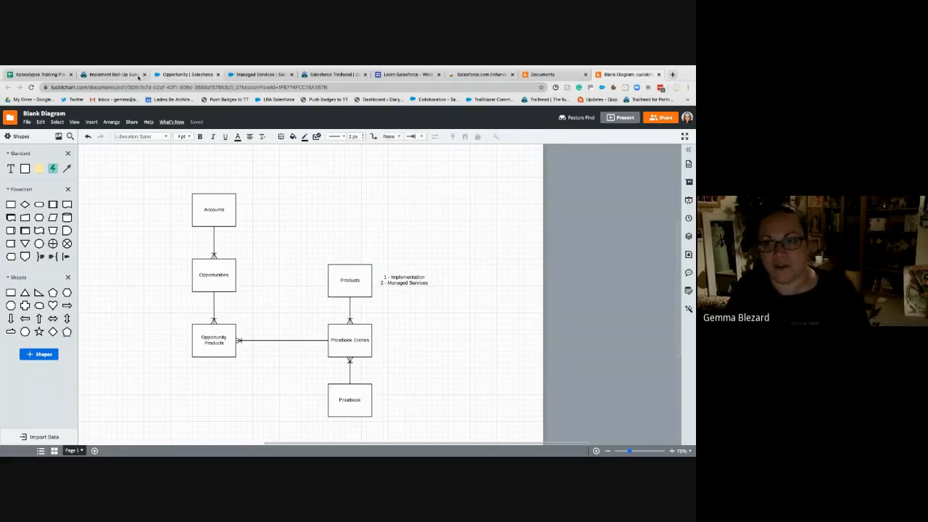
click(257, 74)
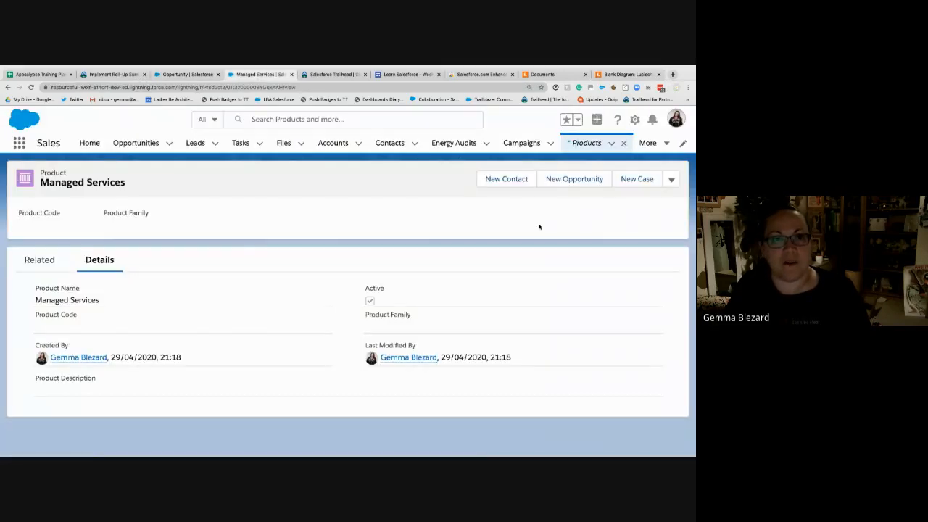
- Start a standard price entry for the Managed Services product and relate it to the Pricebook Entries box in the Lucidchart diagram
click(39, 260)
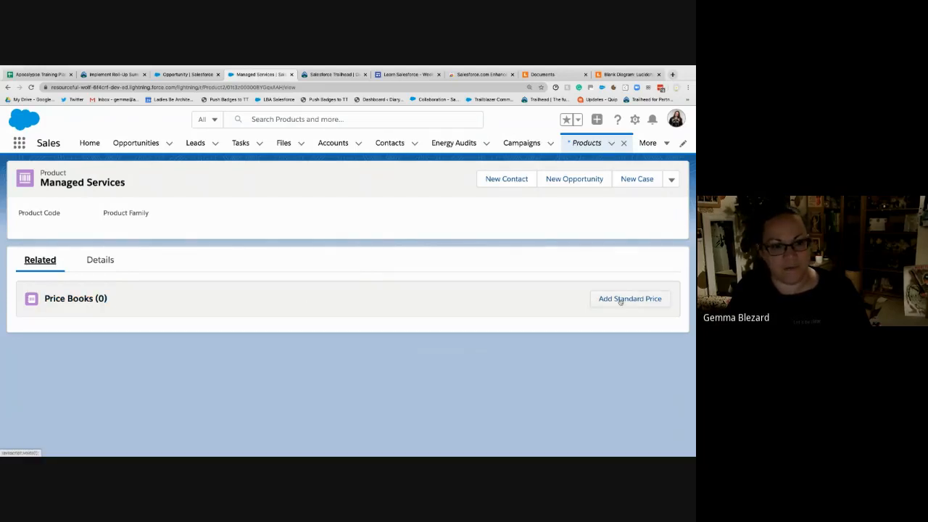
click(620, 300)
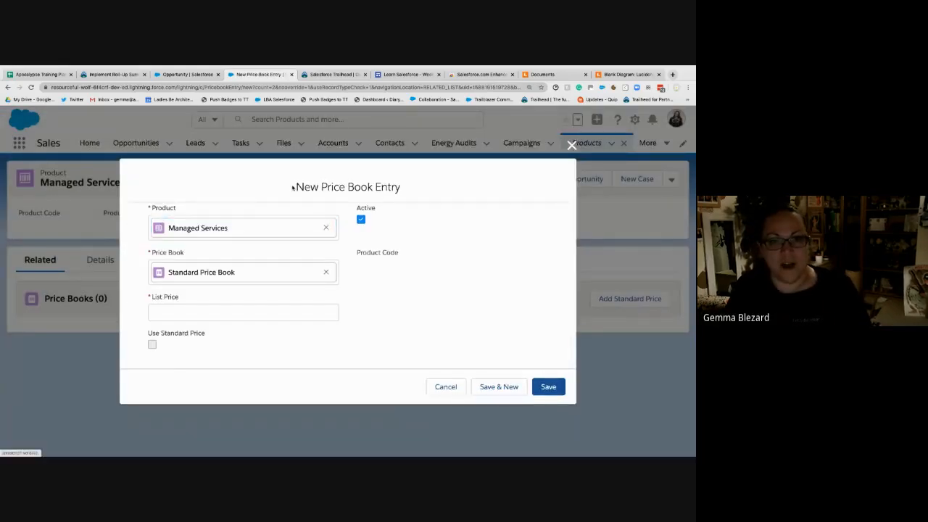
drag(295, 188, 409, 190)
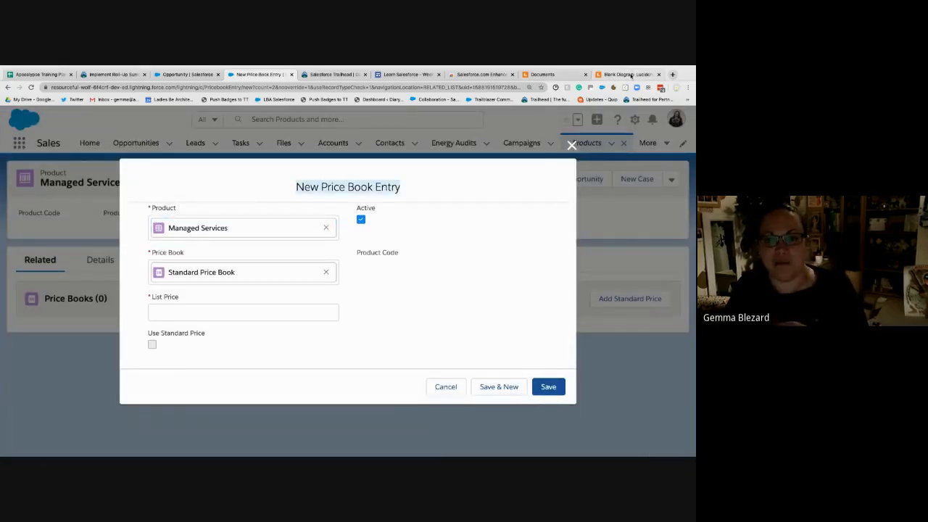
click(629, 75)
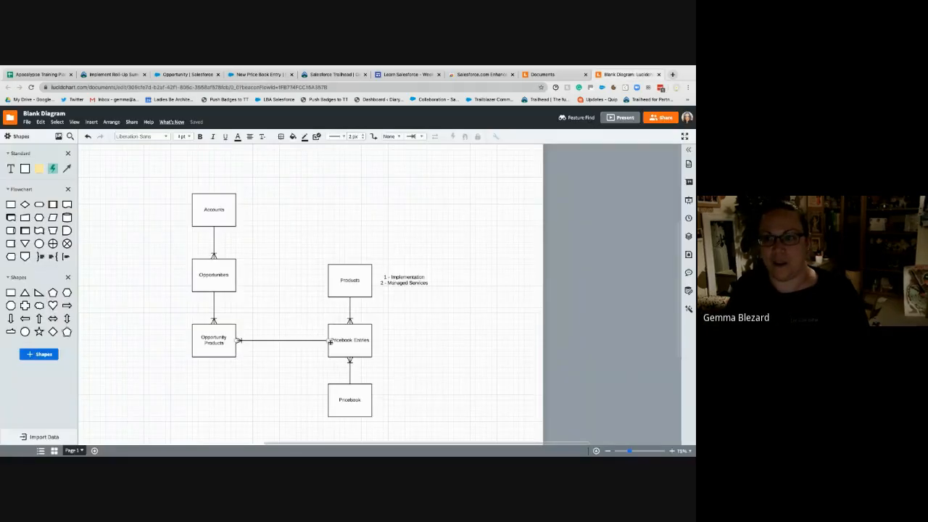
drag(353, 337, 354, 335)
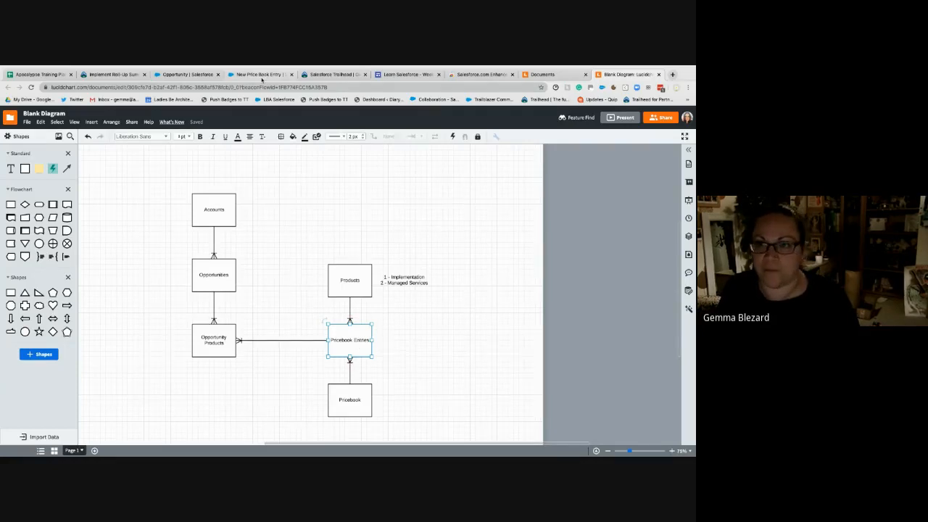
click(259, 74)
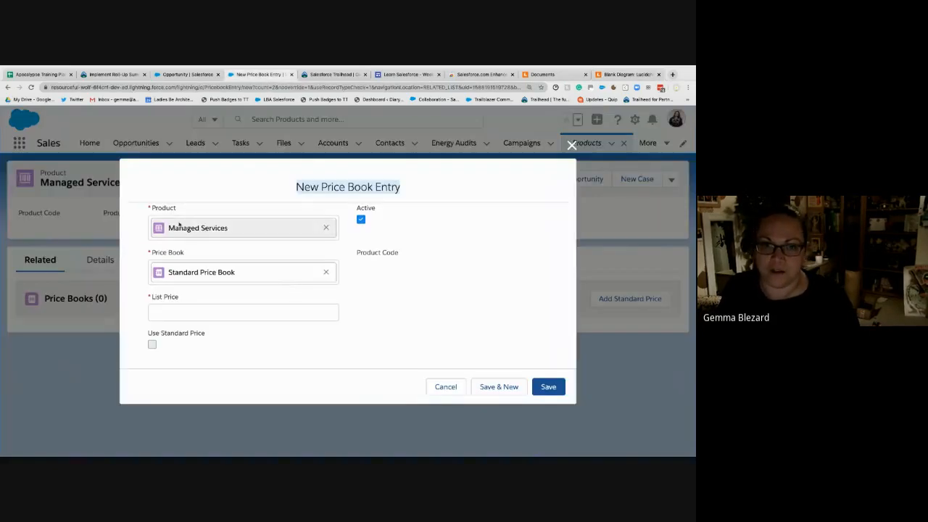
- Set the Managed Services list price to 120 in the Standard Price Book and save the entry
click(241, 312)
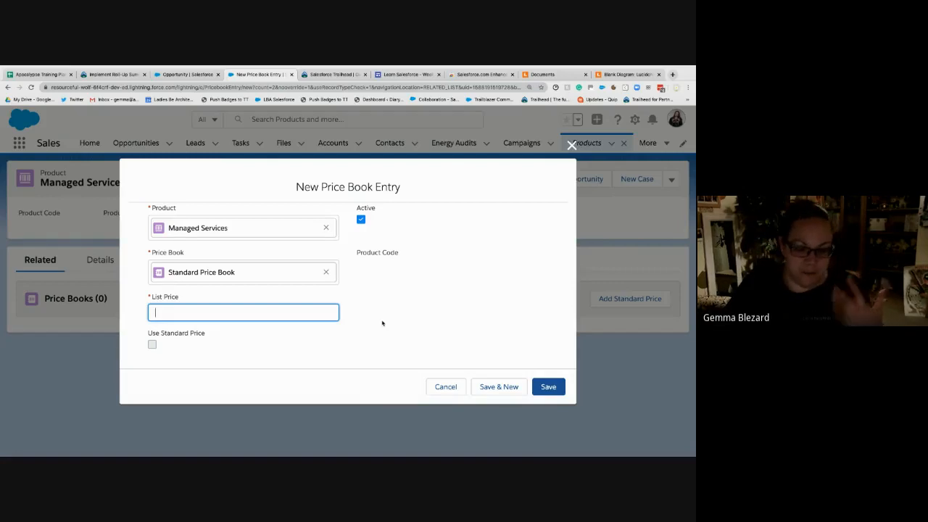
text(120)
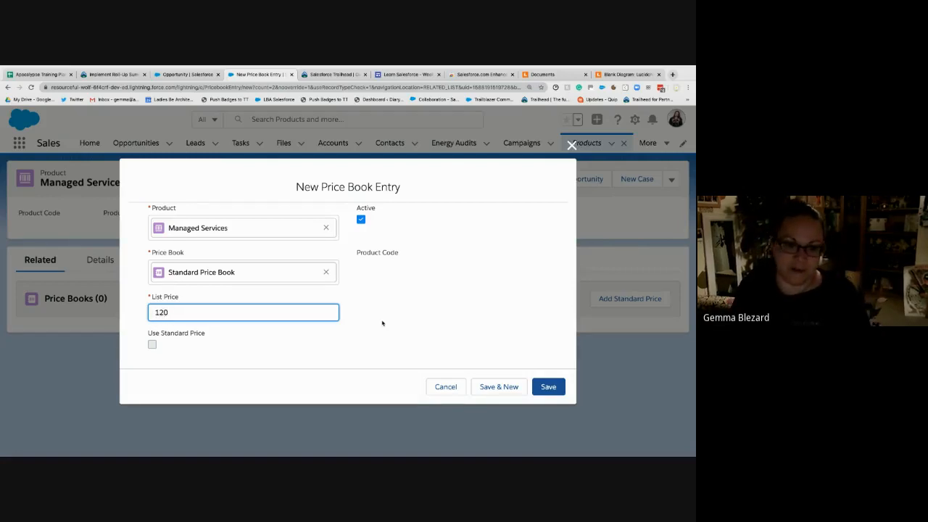
click(548, 389)
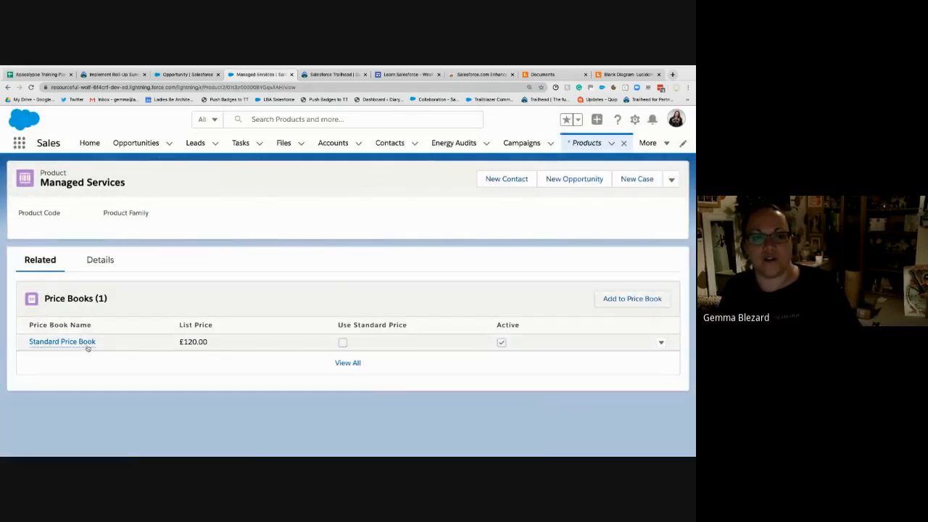
- View the Standard Price Book's entries and go back to the blank New Price Book Entry form
click(62, 341)
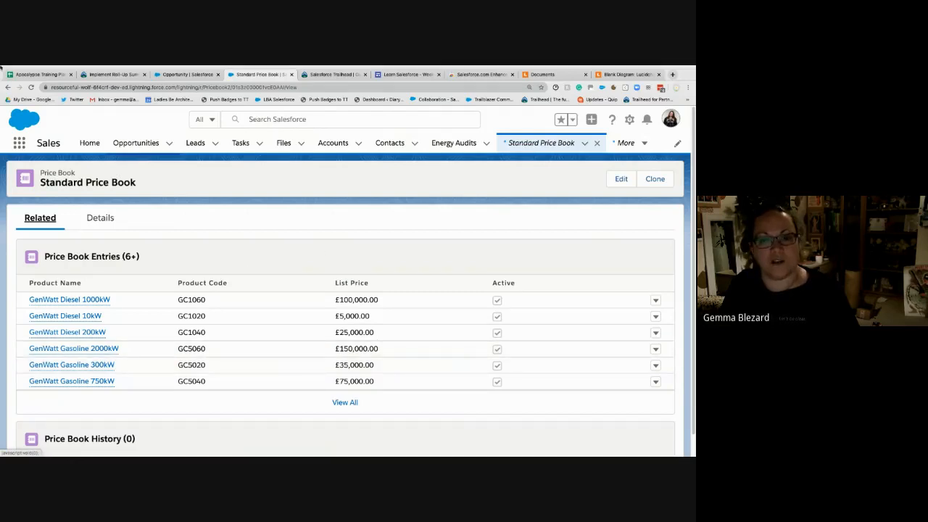
click(8, 87)
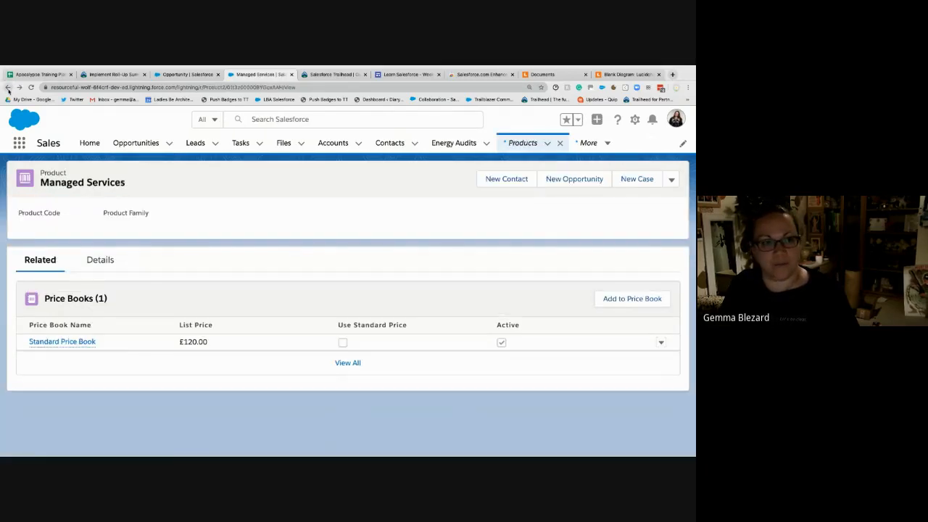
click(8, 87)
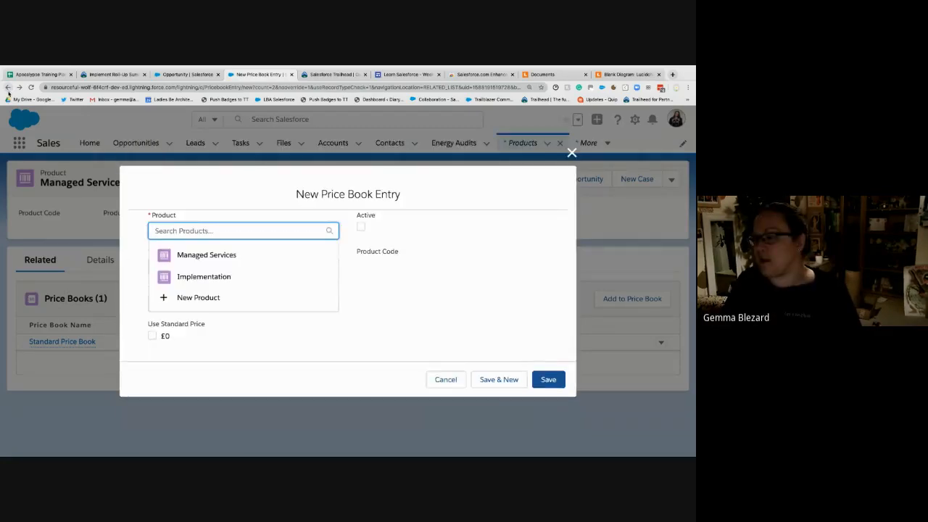
click(393, 323)
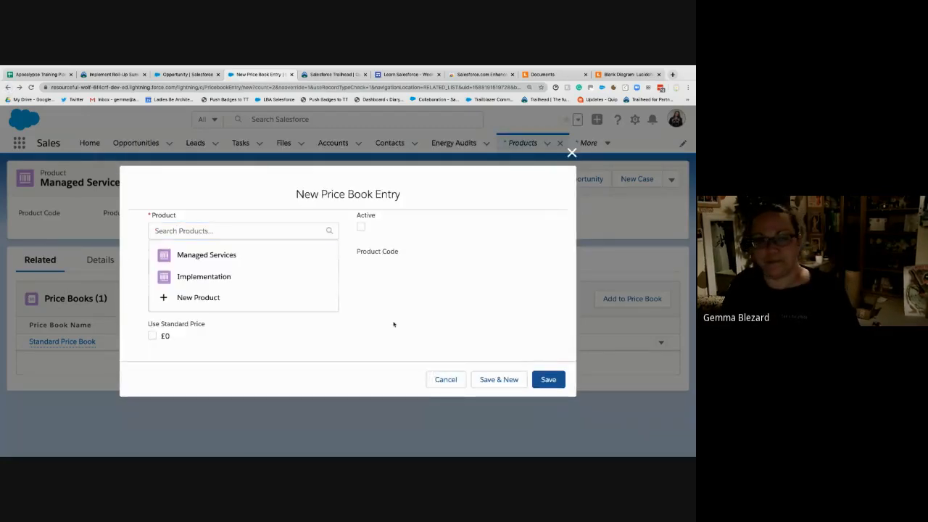
- Create and save an active Standard Price Book entry for the Implementation product with a list price of 500
click(196, 229)
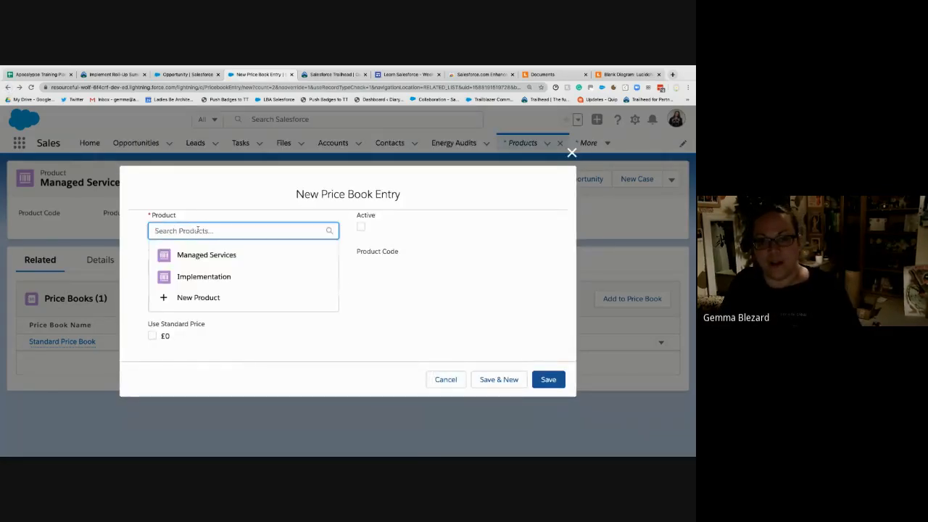
click(219, 276)
click(222, 270)
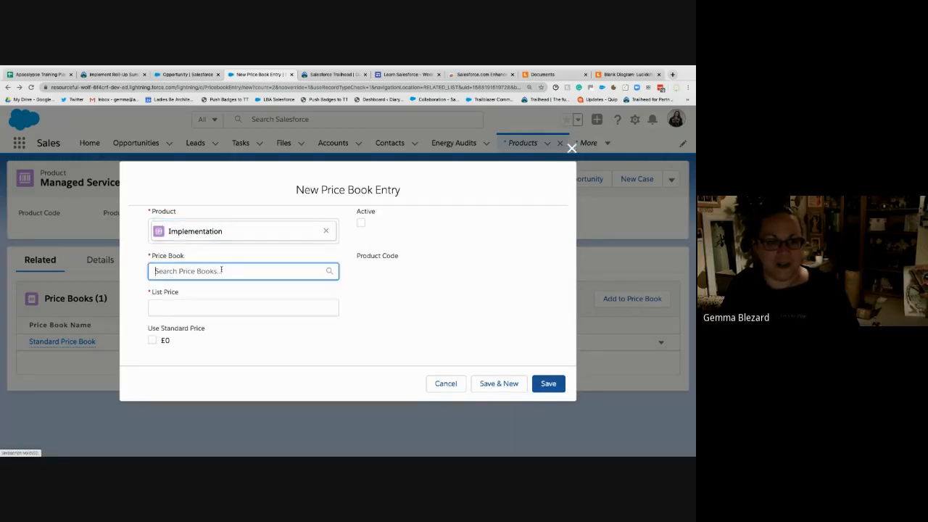
click(200, 294)
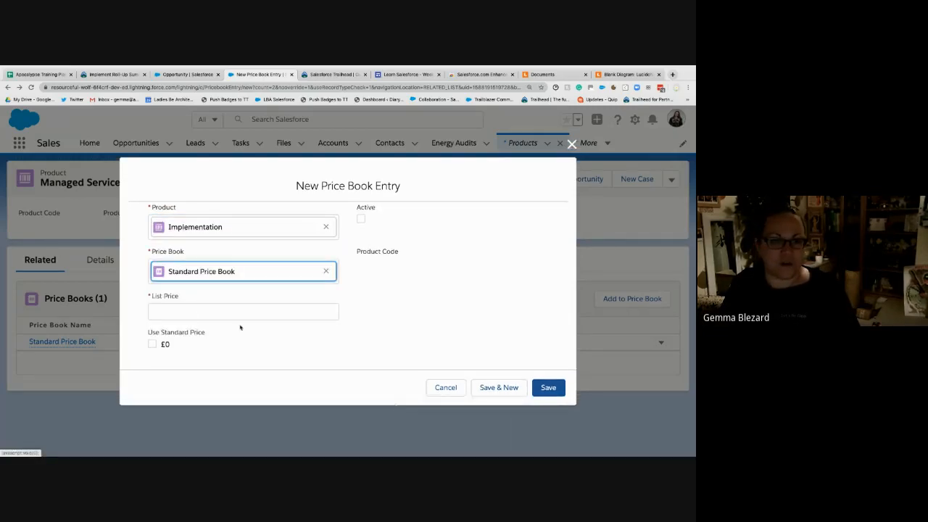
click(190, 314)
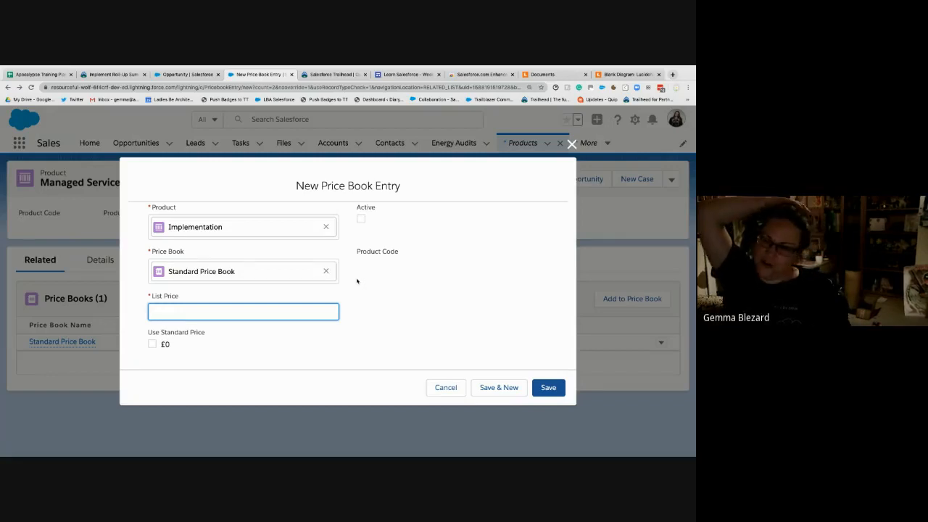
click(361, 219)
click(229, 313)
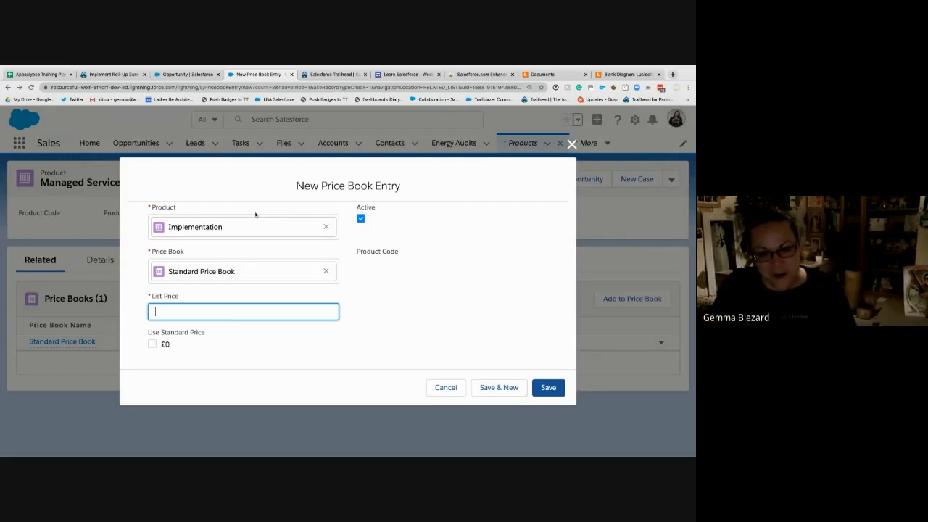
text(00)
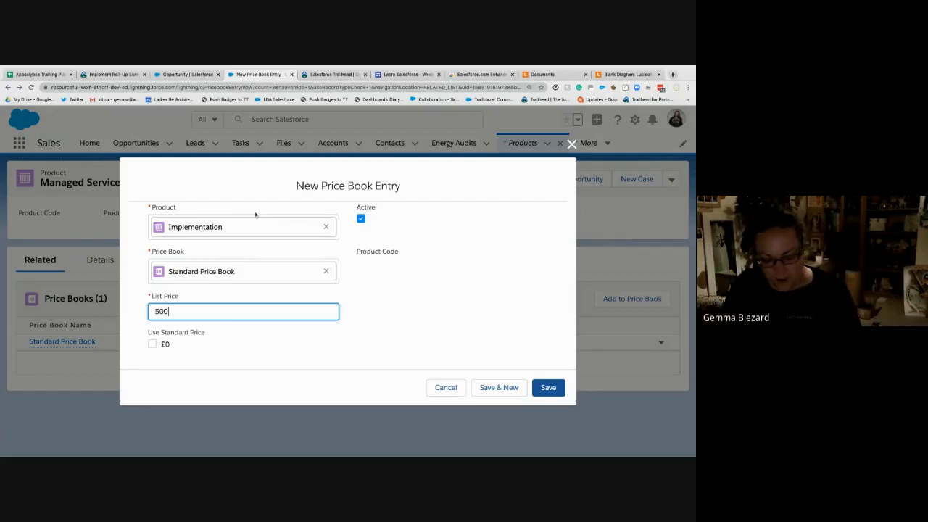
click(461, 321)
click(540, 393)
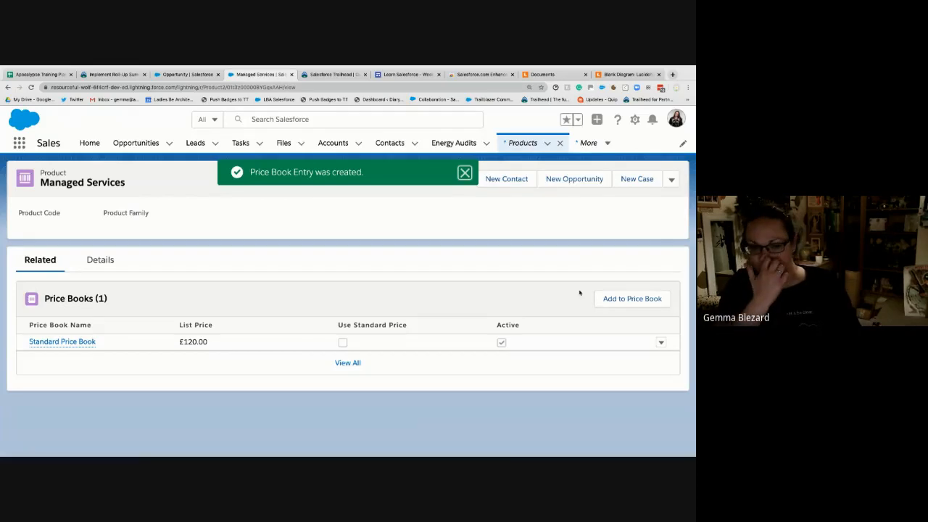
- Open the Standard Price Book's details, and review the product names and Pricebook Entries box in the Lucidchart diagram
mouse_move(62, 340)
click(250, 305)
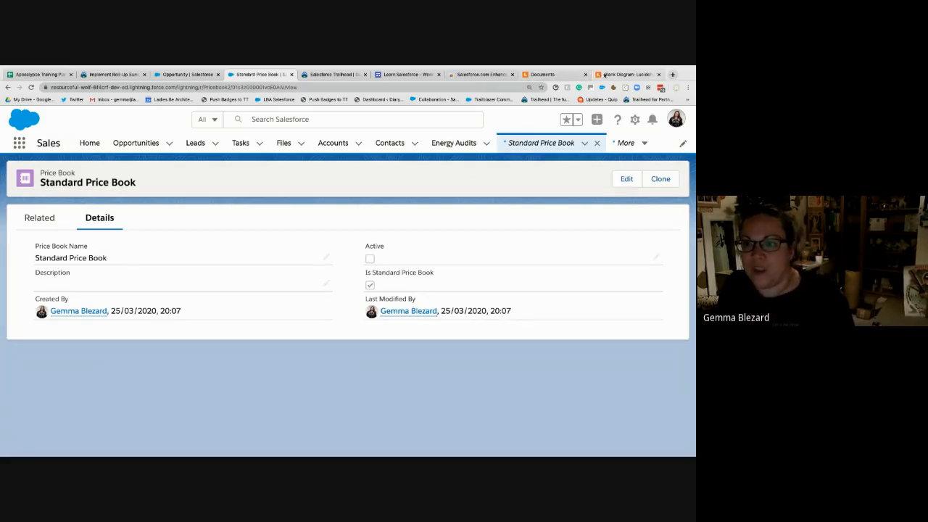
click(625, 74)
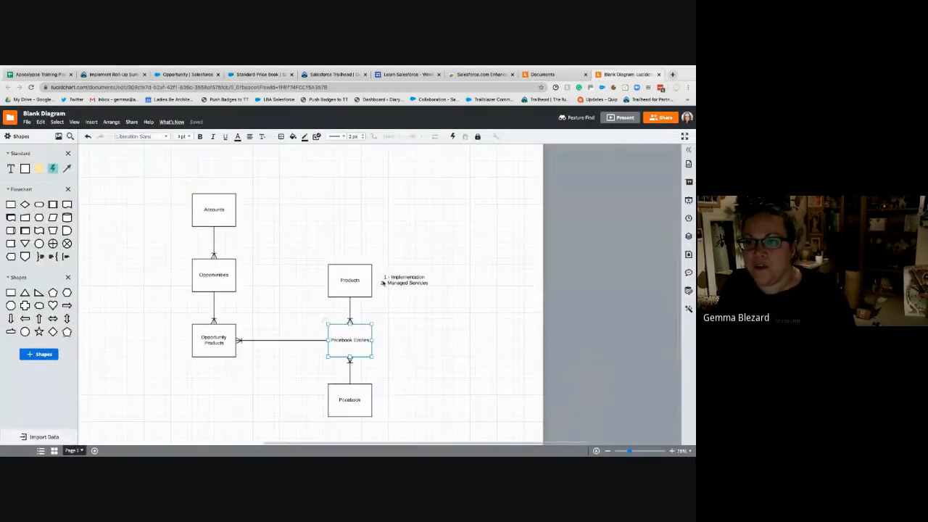
click(404, 277)
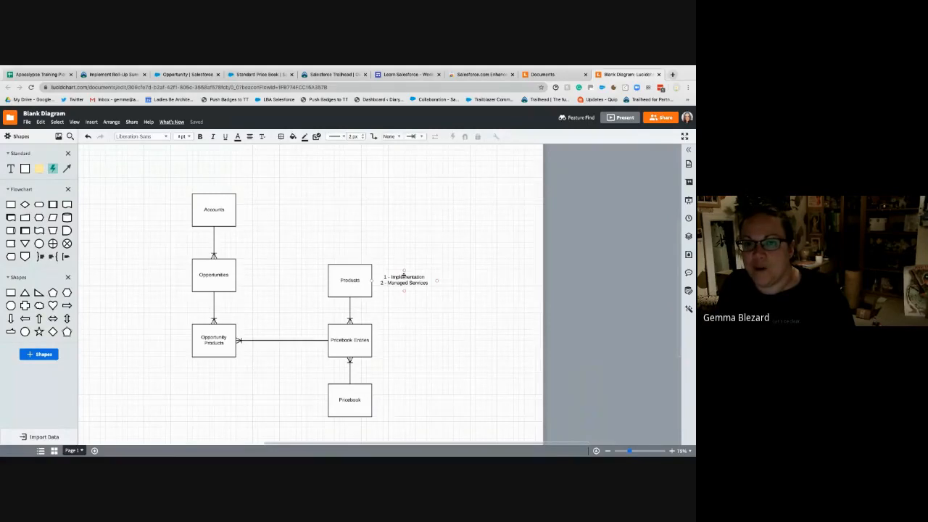
click(403, 277)
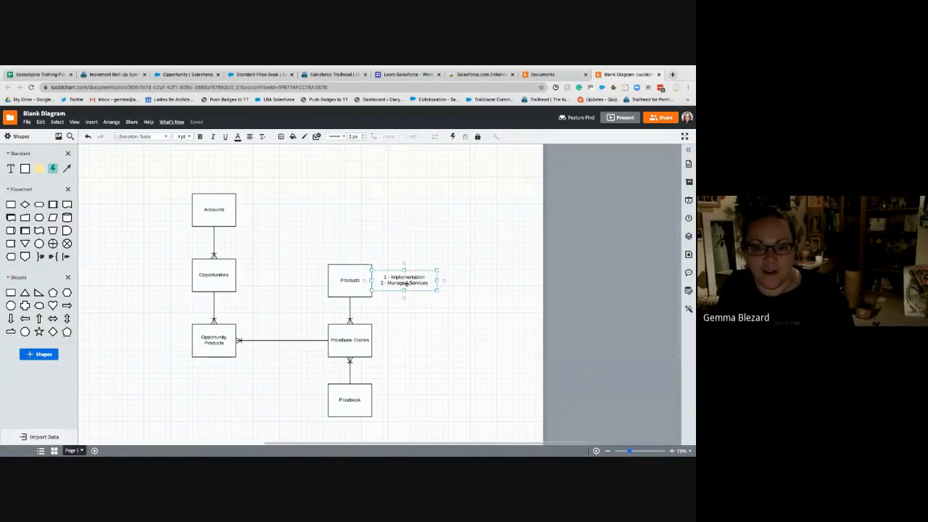
click(366, 341)
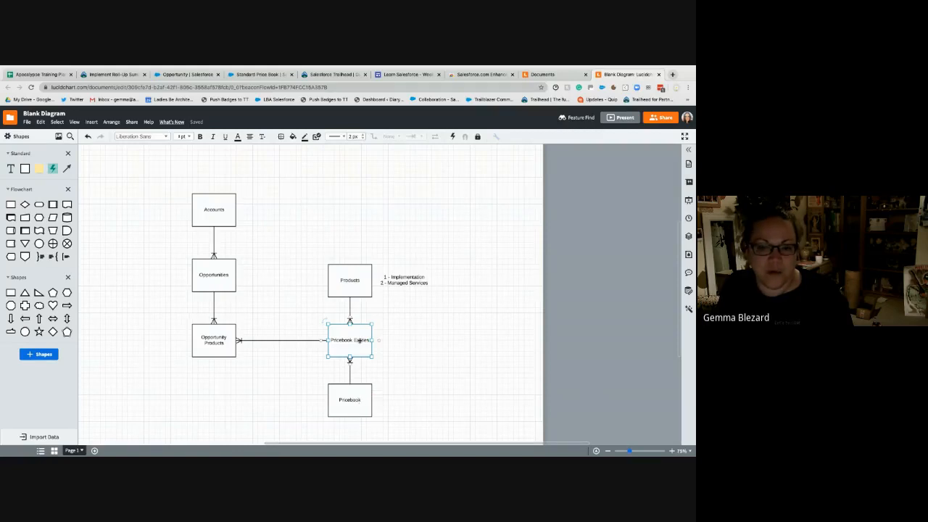
- Add a text label reading "standard pricebook" beside the Pricebook box in the diagram
click(404, 396)
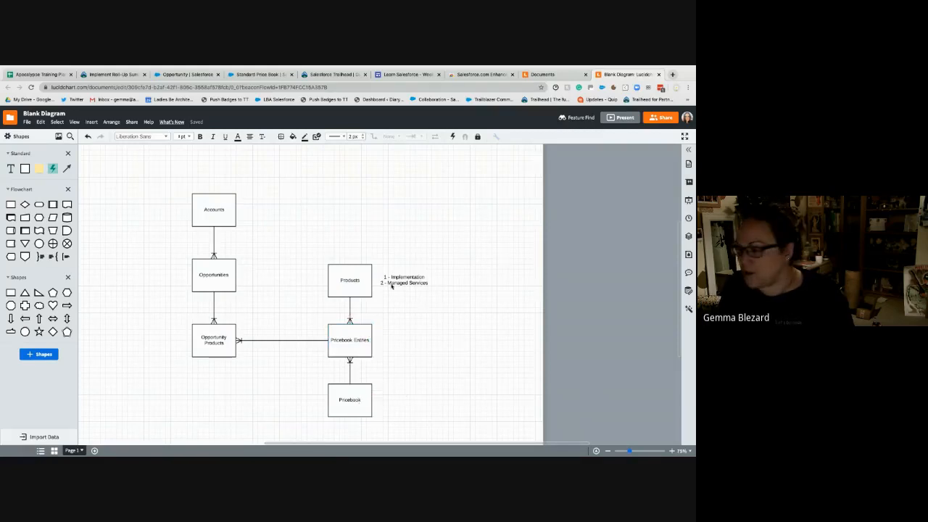
drag(140, 235, 440, 408)
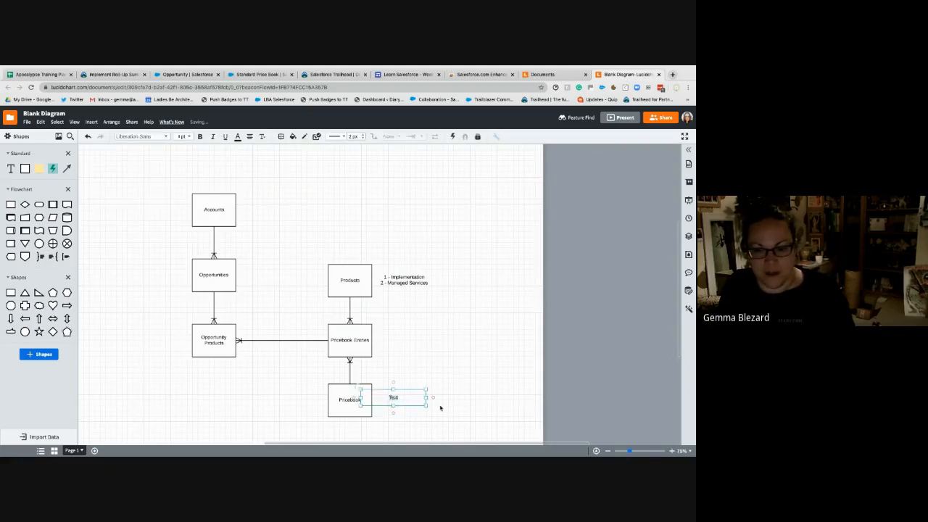
text(standard pric)
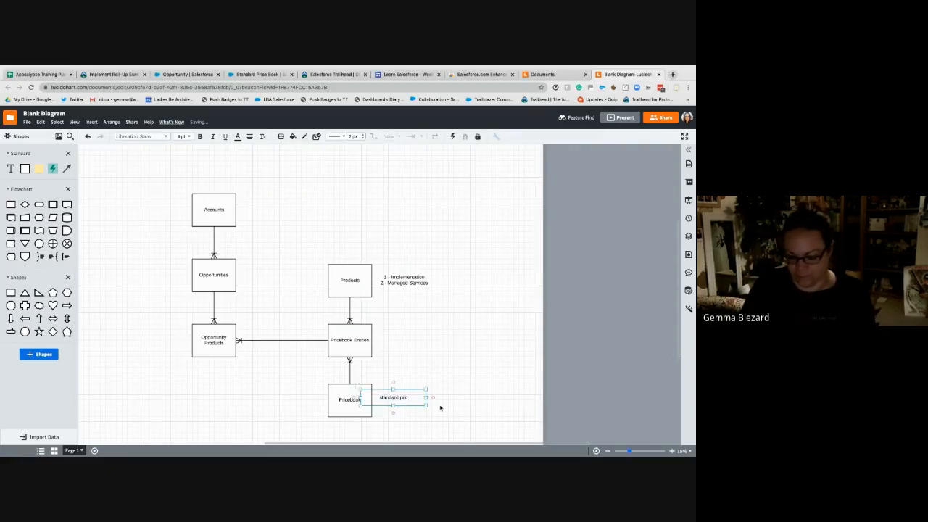
text(ebookk)
key(Return)
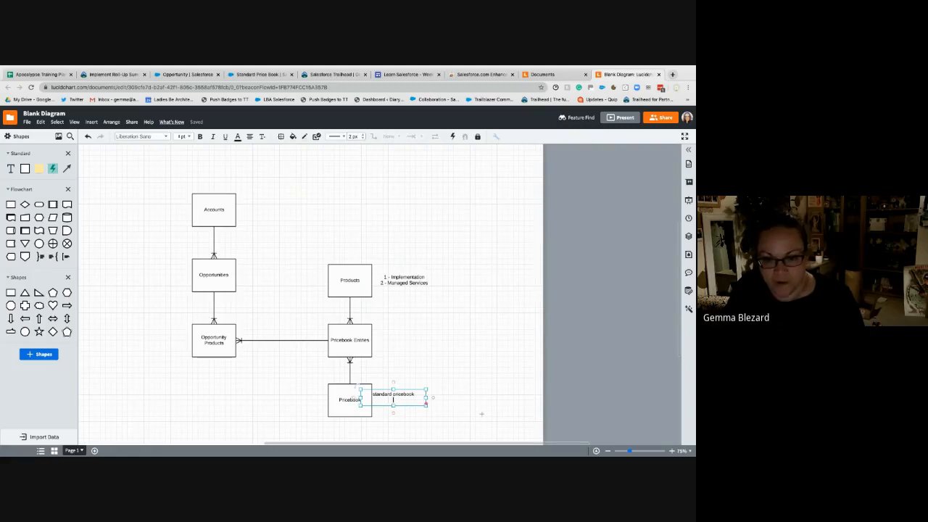
click(502, 369)
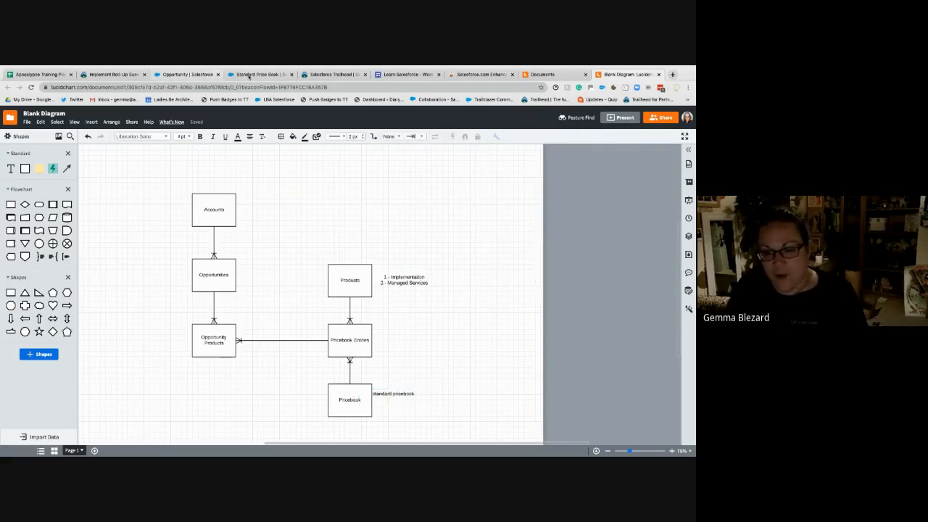
- Switch to the Salesforce org and open the Price Books list by searching the App Launcher for "price"
click(248, 75)
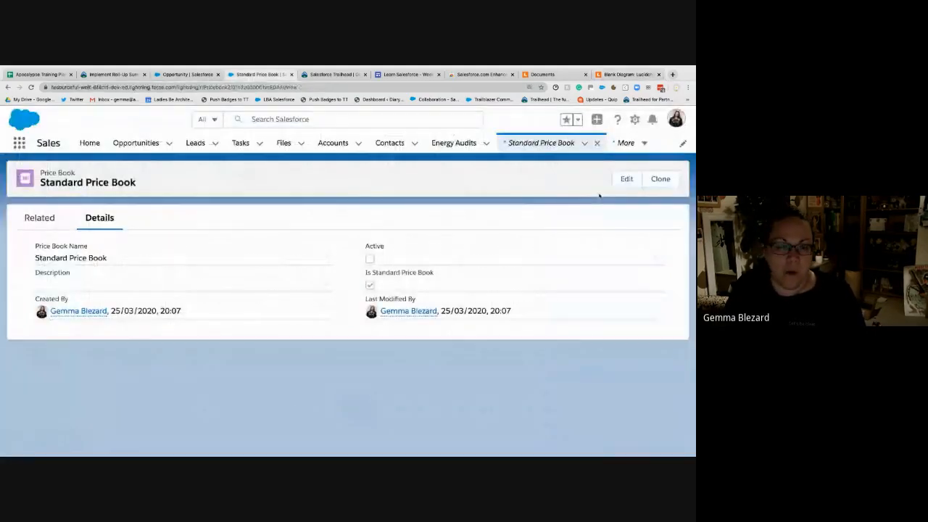
click(638, 144)
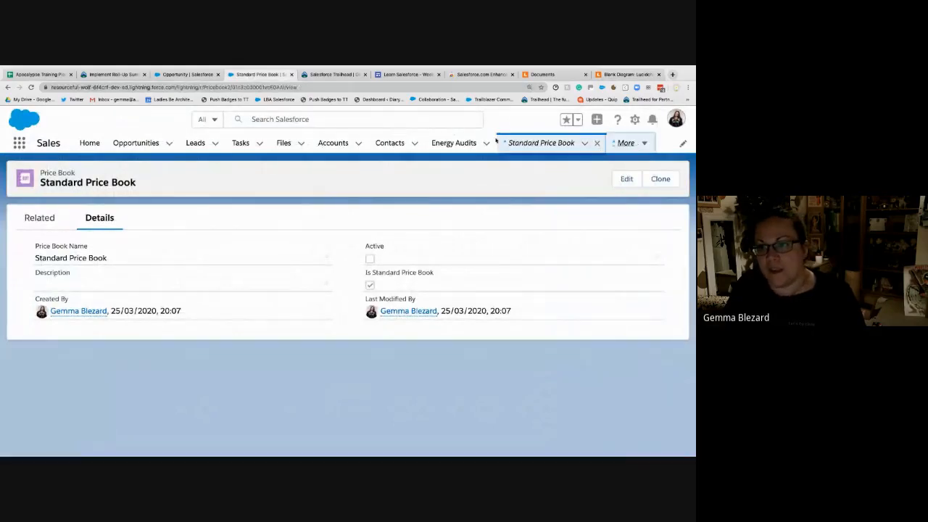
click(19, 142)
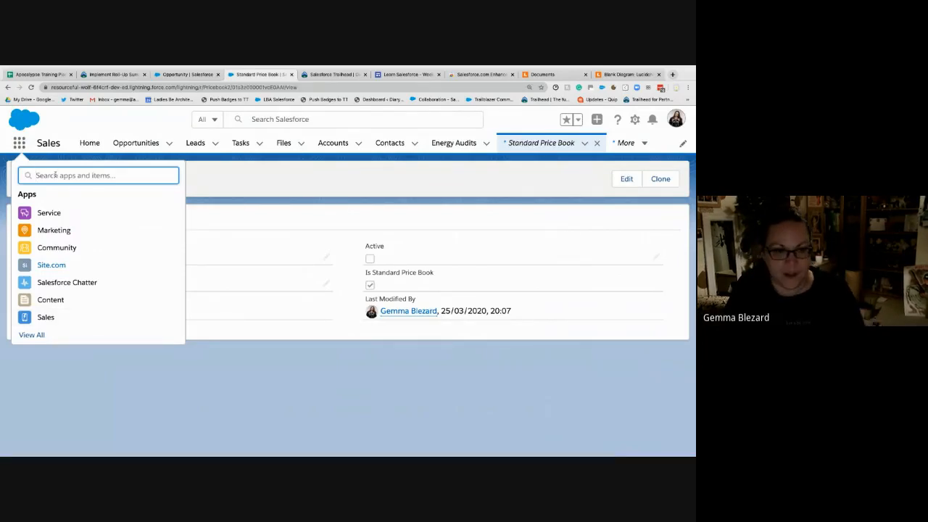
text(price)
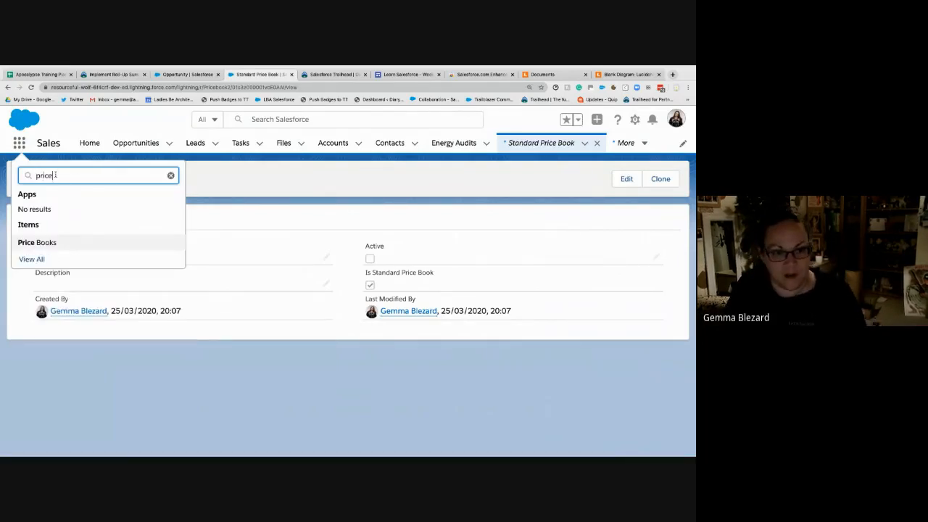
click(63, 242)
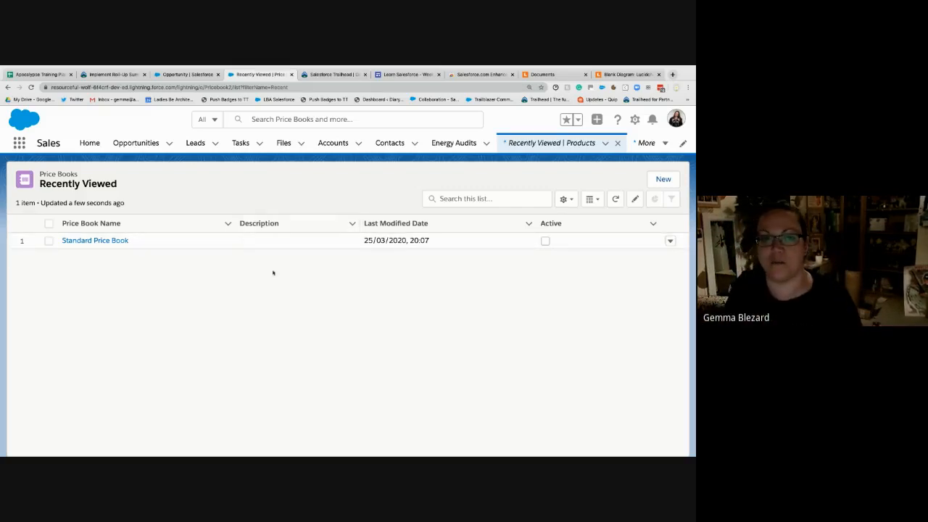
- Create and save an active price book named New Customers
click(663, 179)
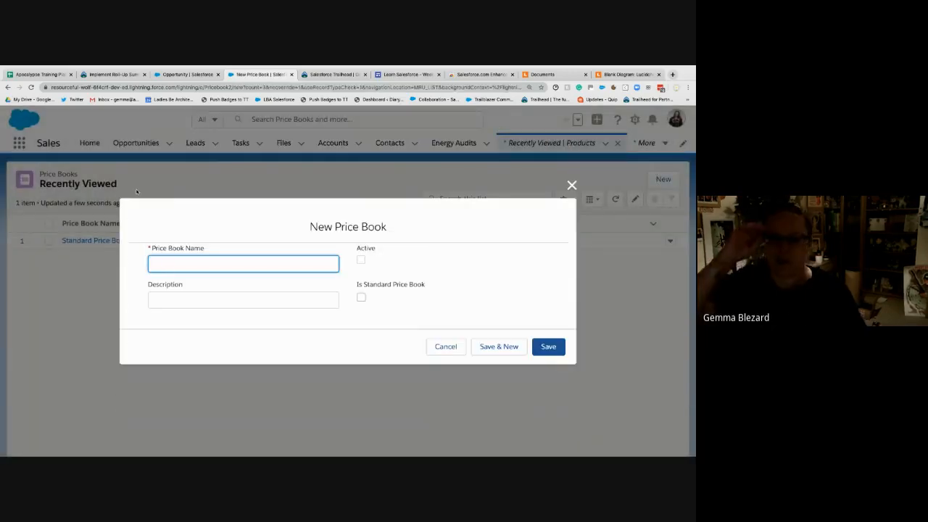
text(New )
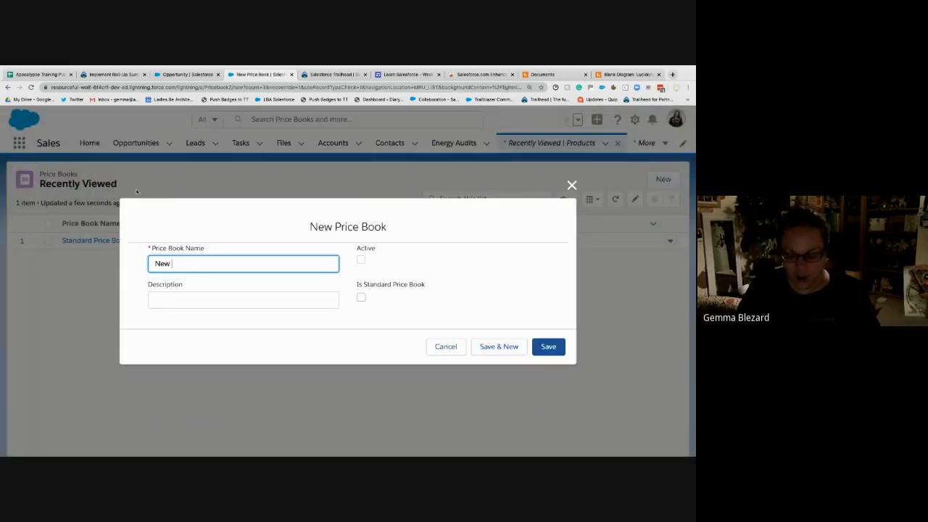
text(Customers)
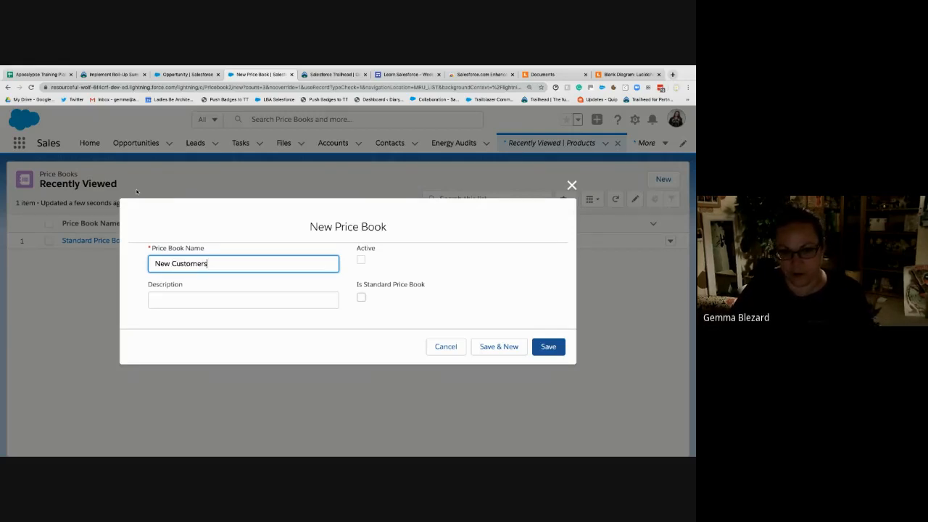
key(Tab)
click(363, 261)
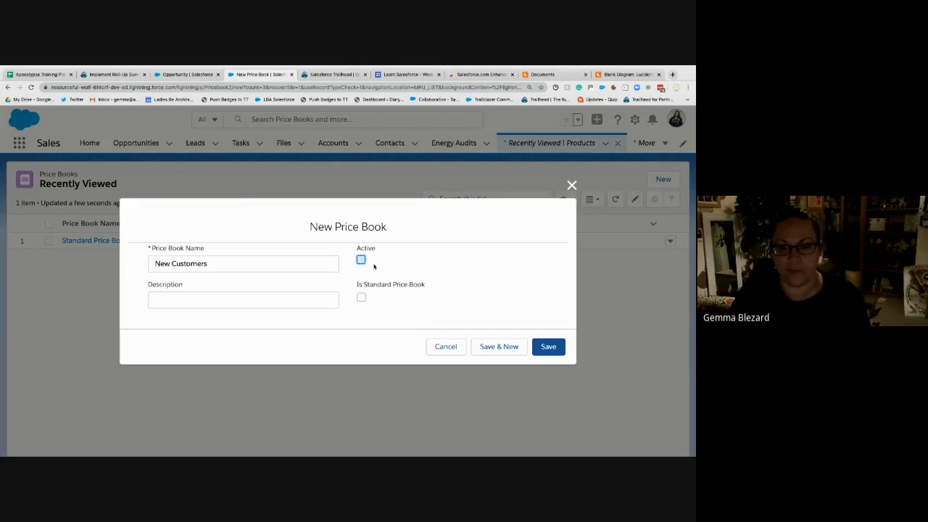
click(548, 348)
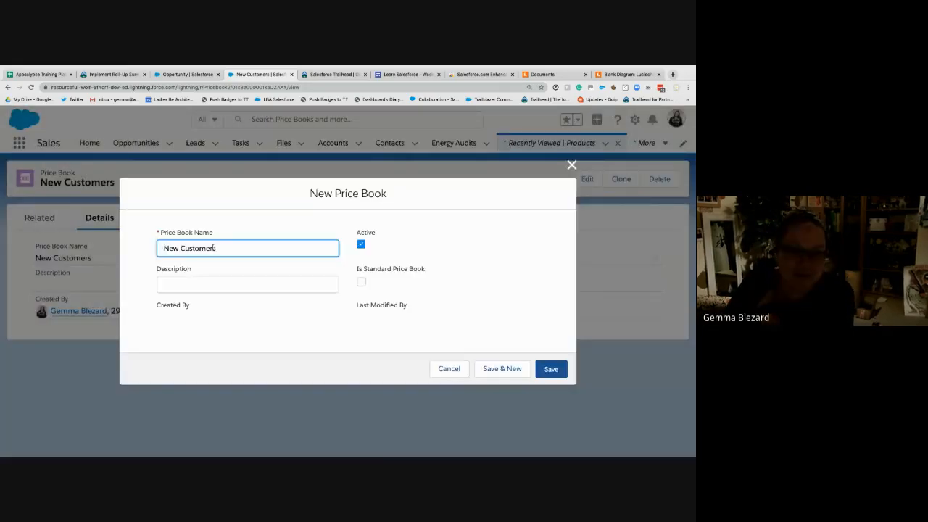
- Clone the New Customers price book as an active price book named Existing Customers and save it
drag(216, 248, 169, 237)
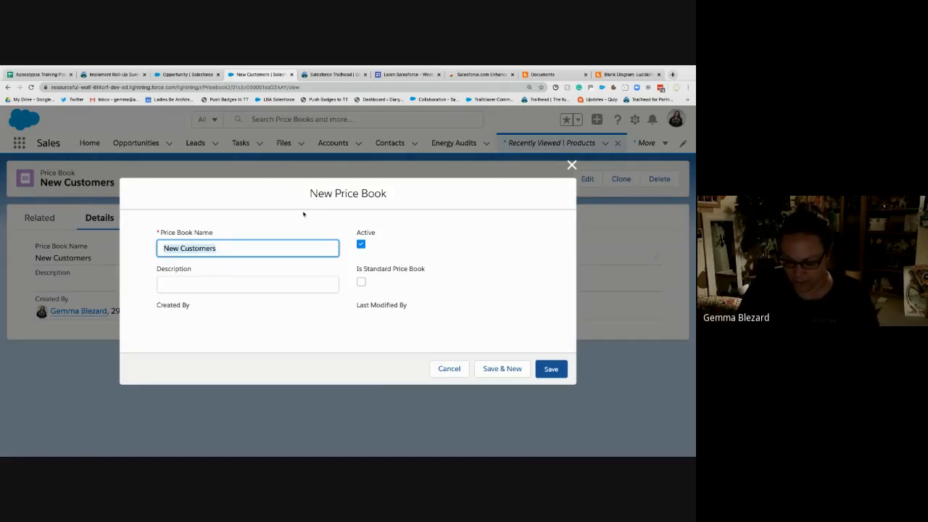
text(Existing Custo)
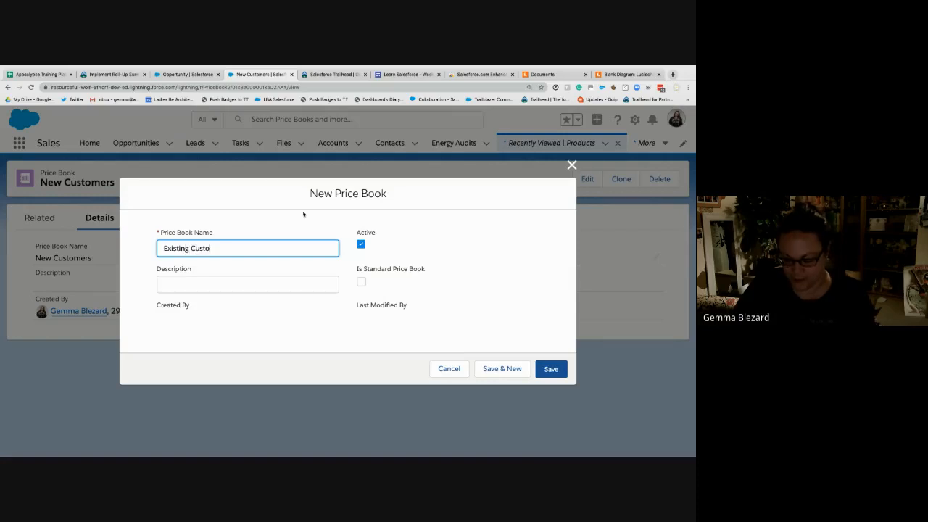
click(521, 321)
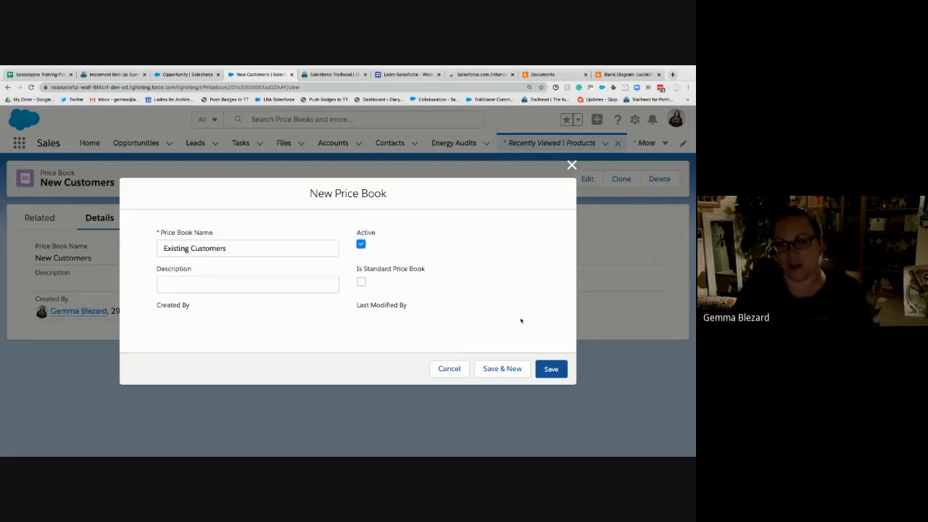
click(552, 368)
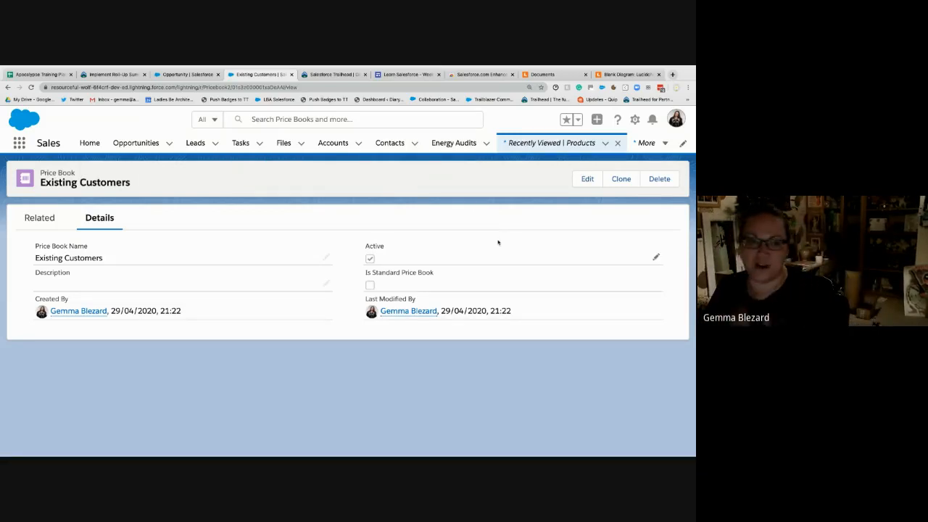
- Open the product selection for the Existing Customers price book's entries and look through the available products
click(39, 218)
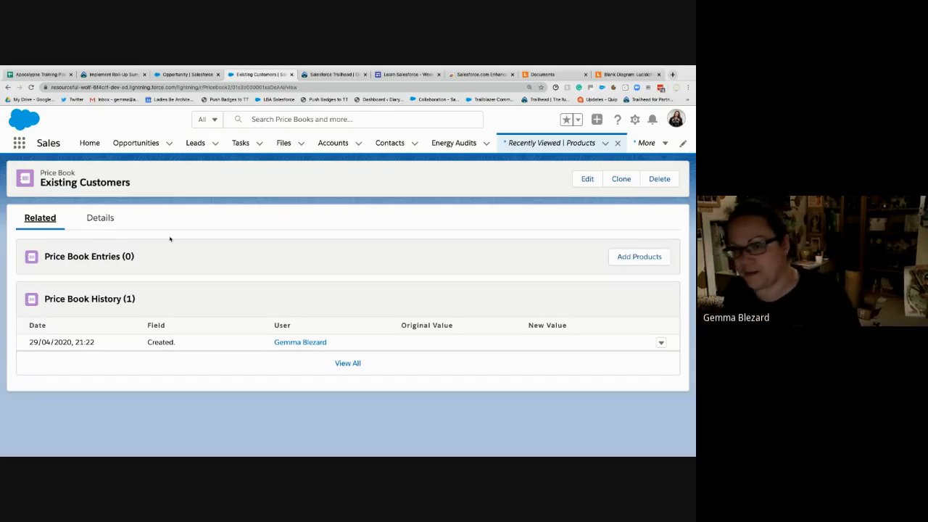
click(631, 257)
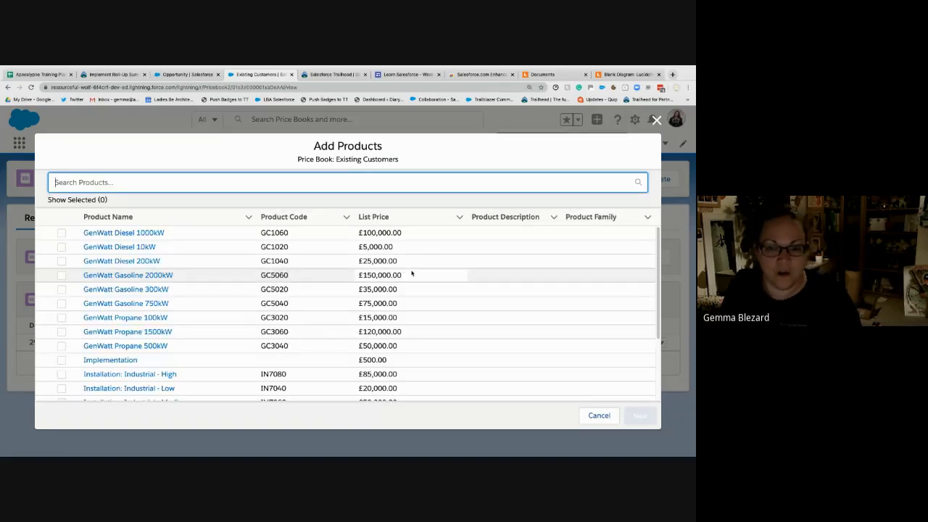
scroll(224, 344, down, 3)
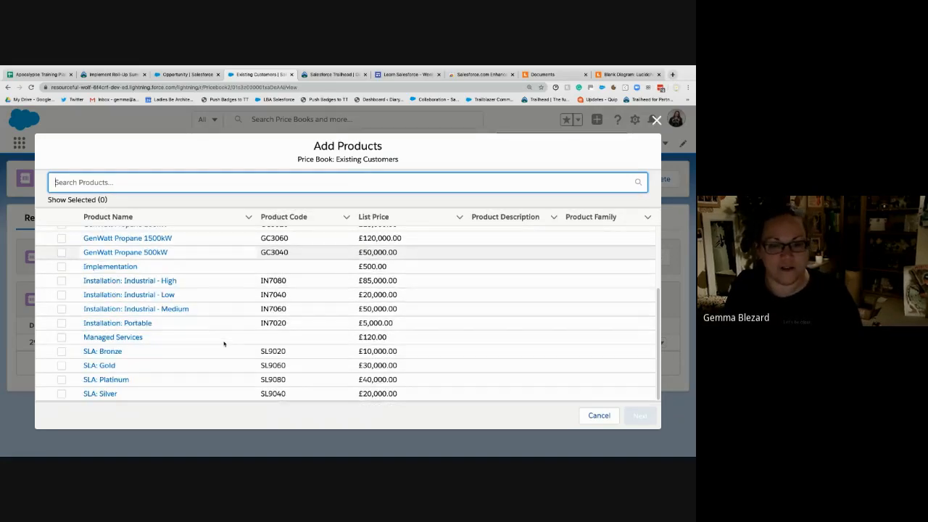
scroll(224, 343, up, 3)
scroll(224, 344, down, 3)
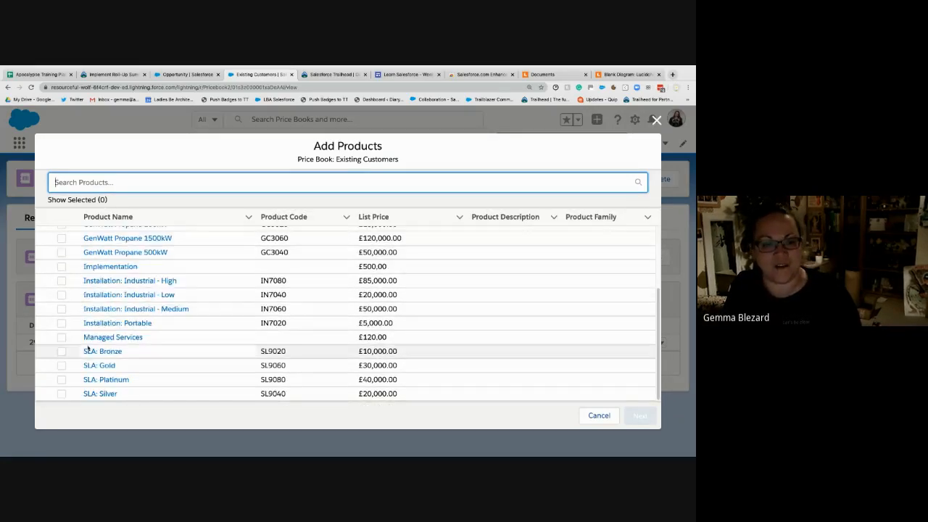
click(63, 354)
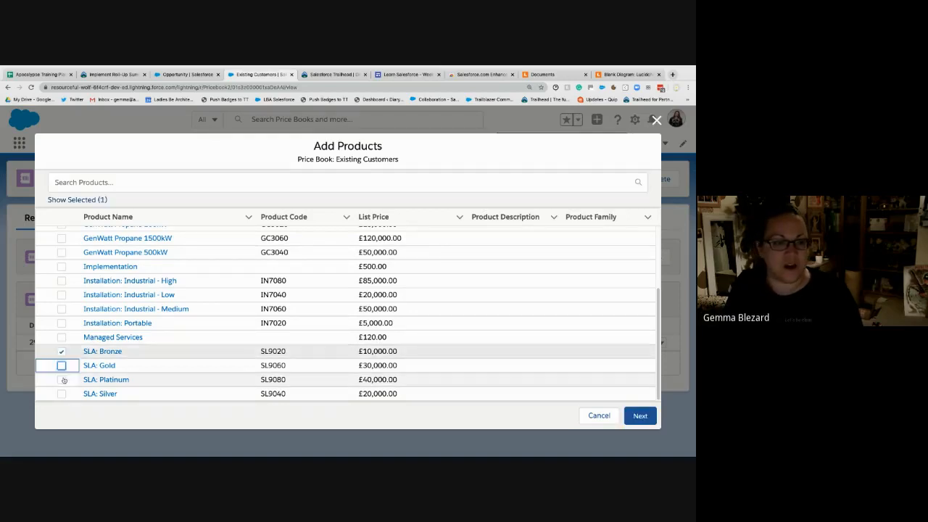
click(61, 379)
click(61, 394)
click(62, 365)
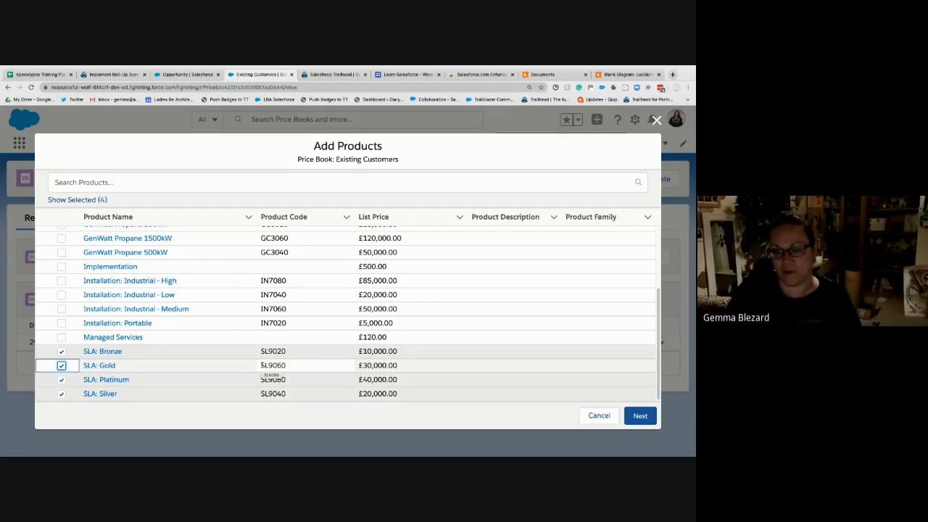
click(61, 351)
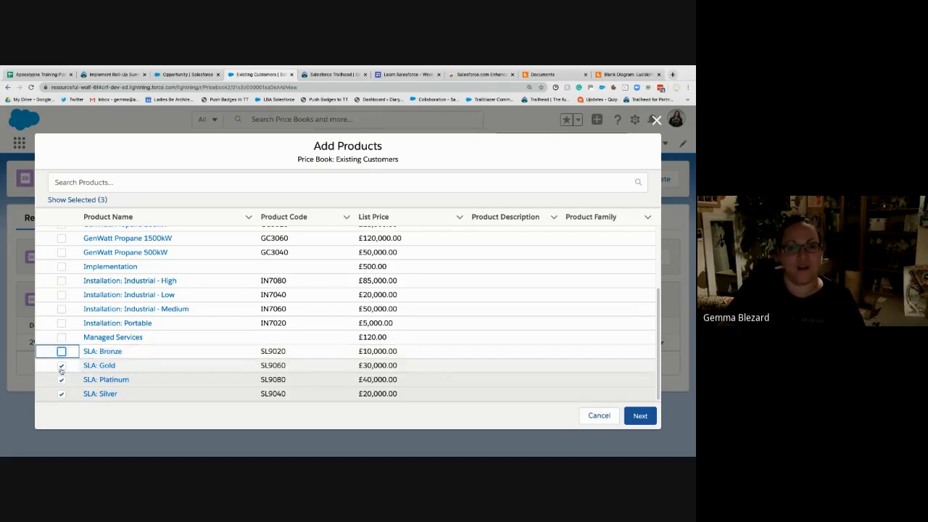
click(62, 366)
click(62, 379)
click(62, 394)
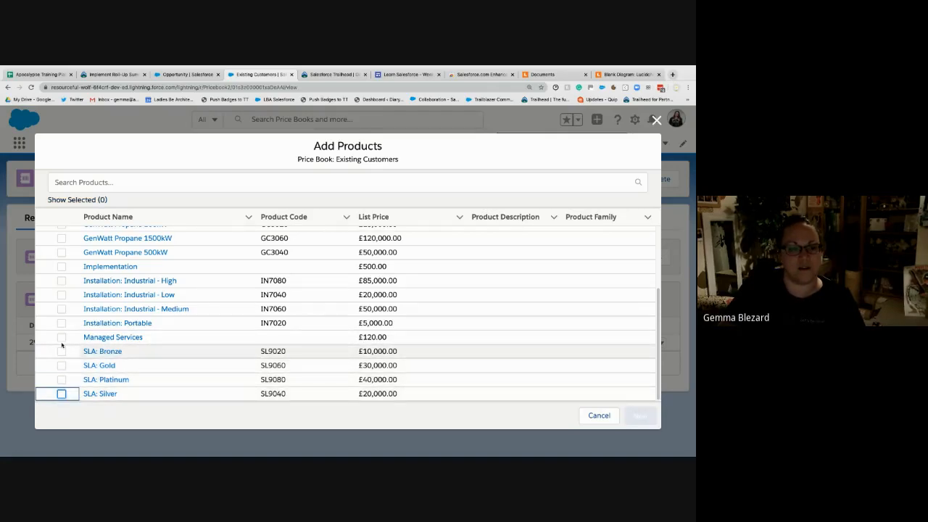
- Add the Managed Services product to the Existing Customers price book with a list price of 150 and save the entry
click(62, 337)
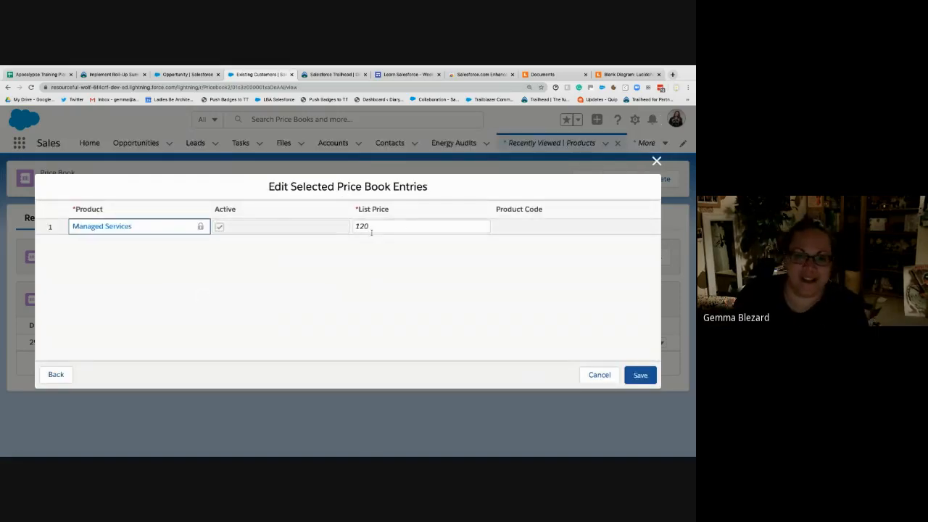
click(361, 227)
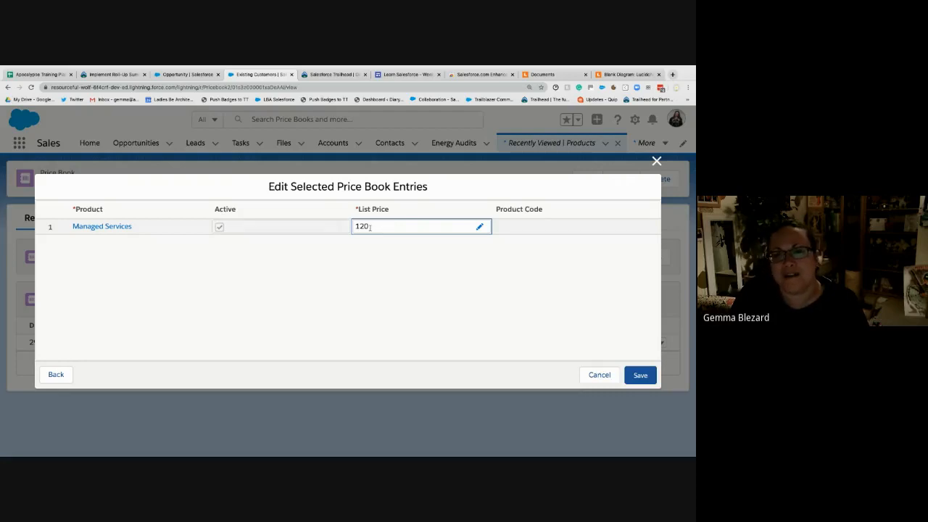
double_click(370, 228)
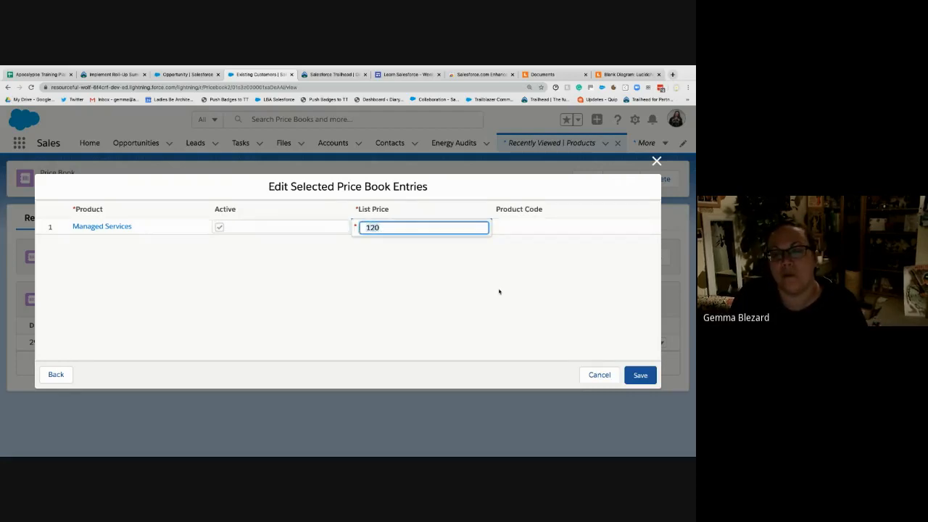
text(1)
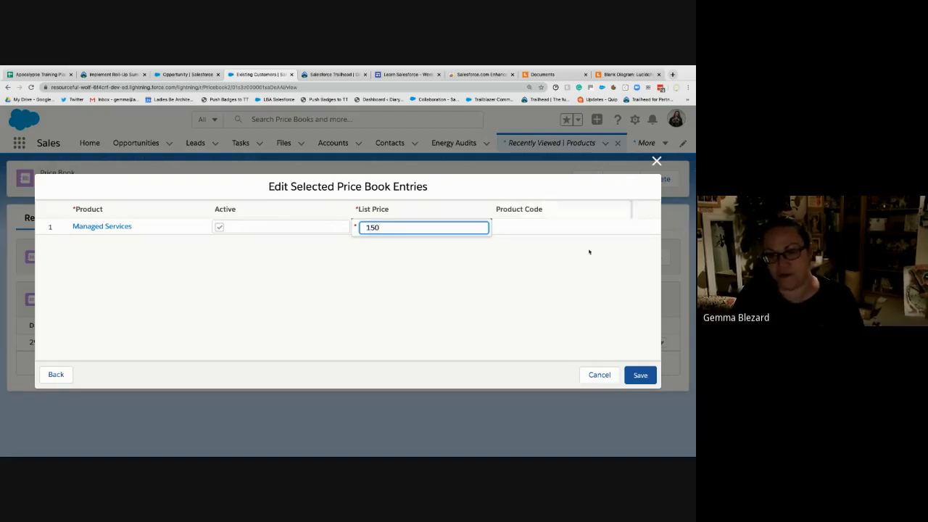
click(588, 286)
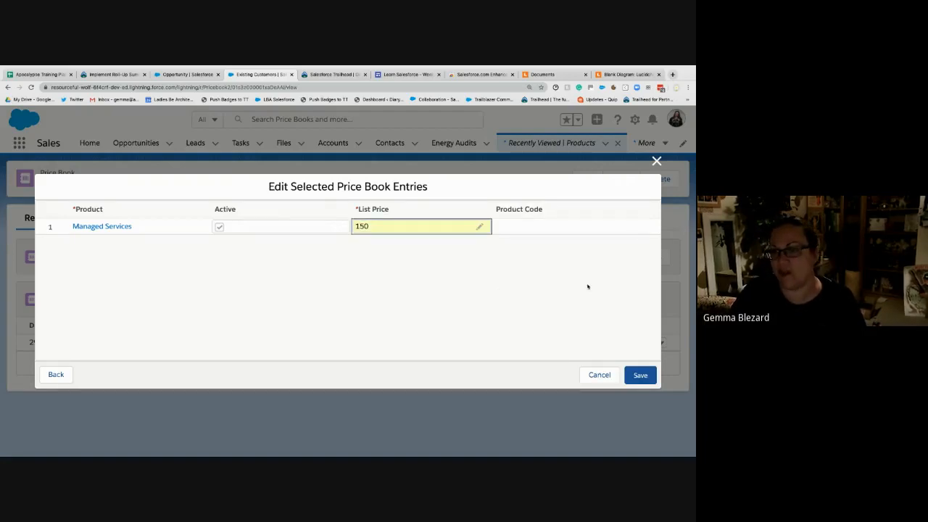
click(641, 377)
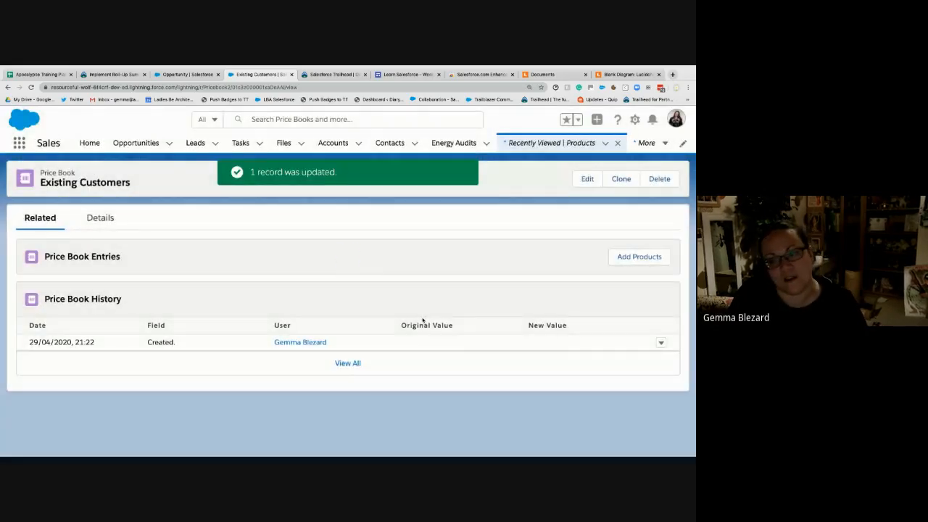
- Add the Implementation product to the Existing Customers price book with a list price of 400 and save the entry
click(619, 258)
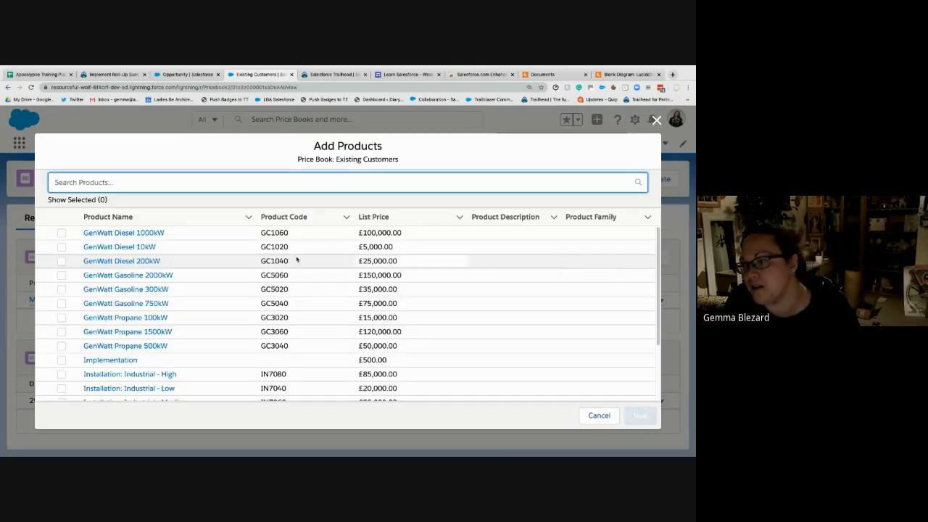
click(114, 362)
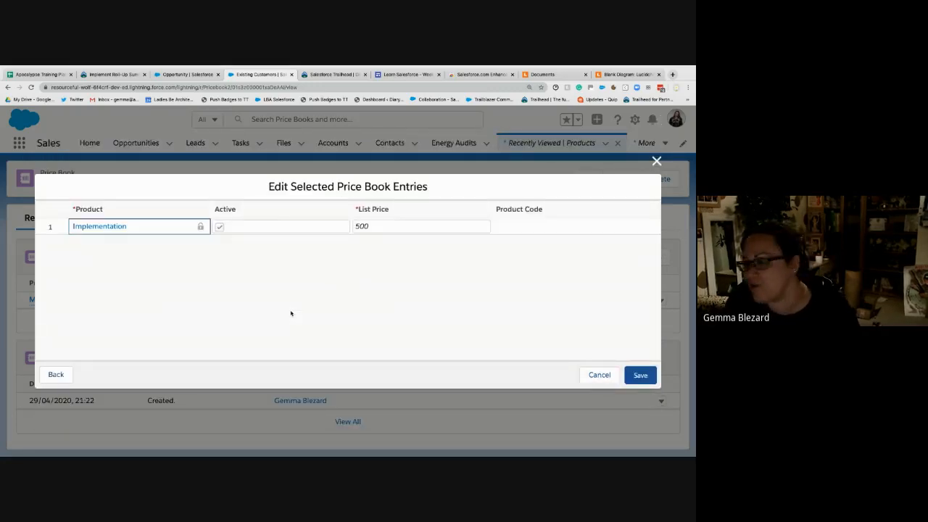
click(384, 226)
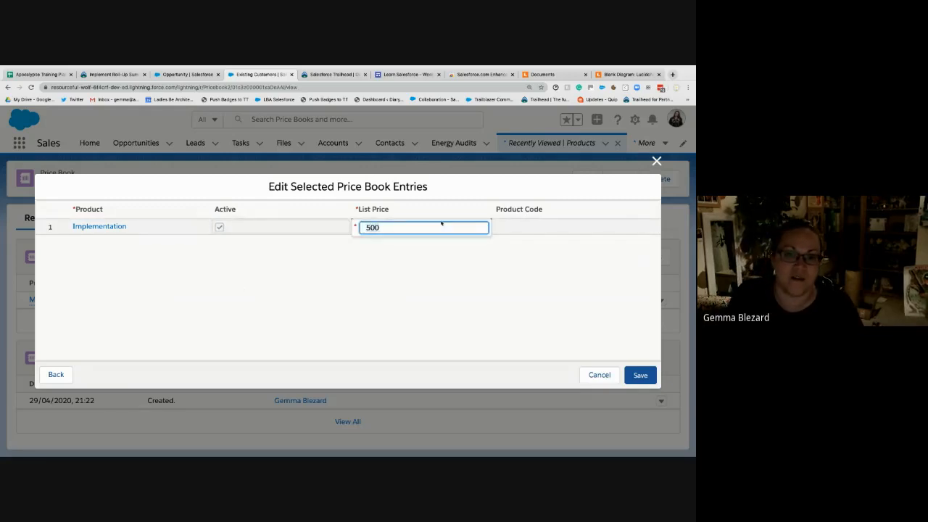
key(BackSpace)
key(BackSpace)
key(BackSpace)
text(400)
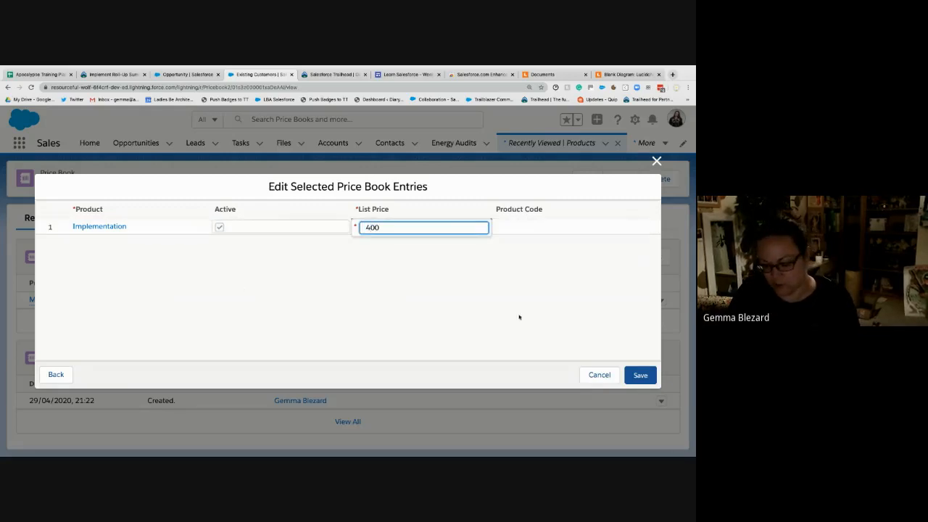
click(638, 376)
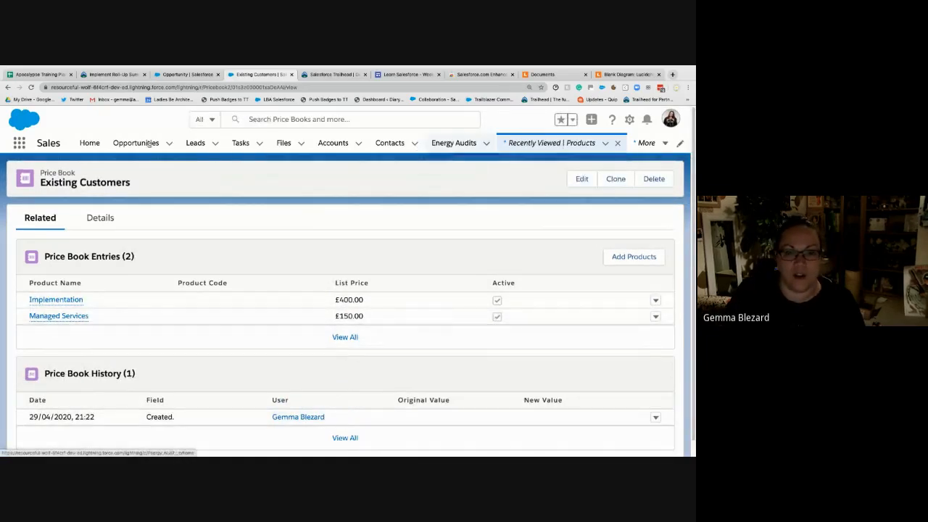
- Open the Implementation product's record from the Products list and show its related price books
click(660, 143)
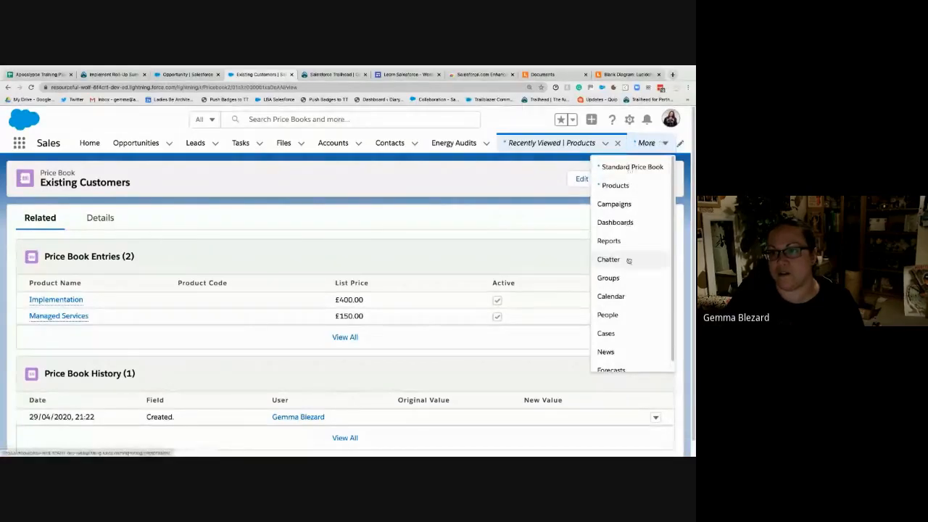
click(617, 187)
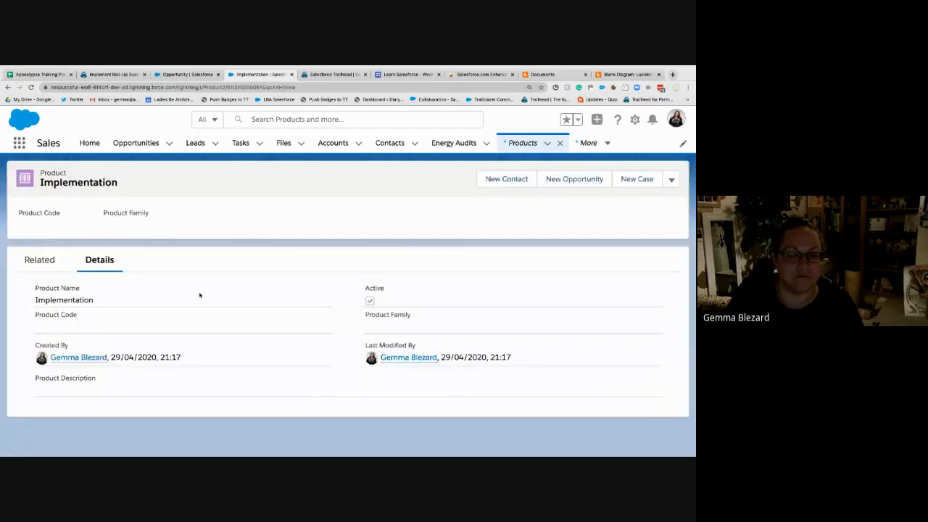
click(39, 259)
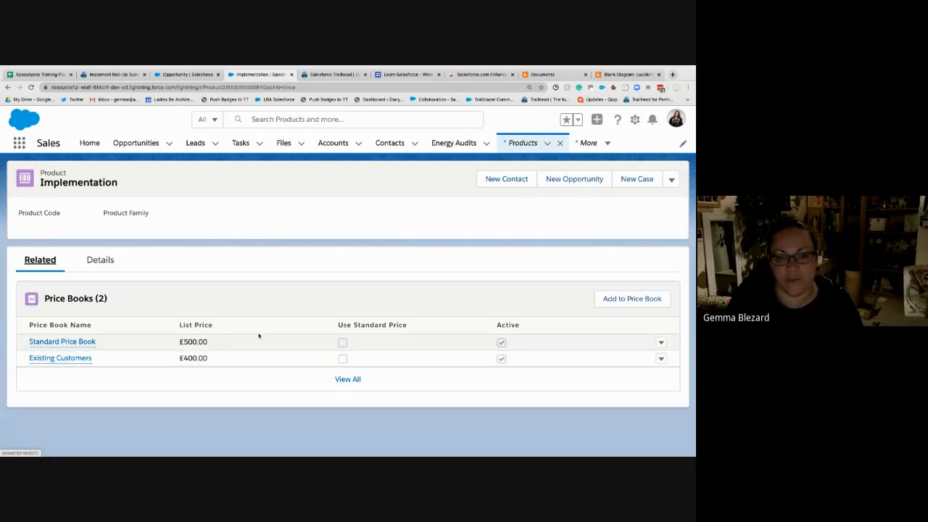
- Add the Implementation product to the New Customers price book in GBP with a list price of 1,000 and save the entry
click(622, 303)
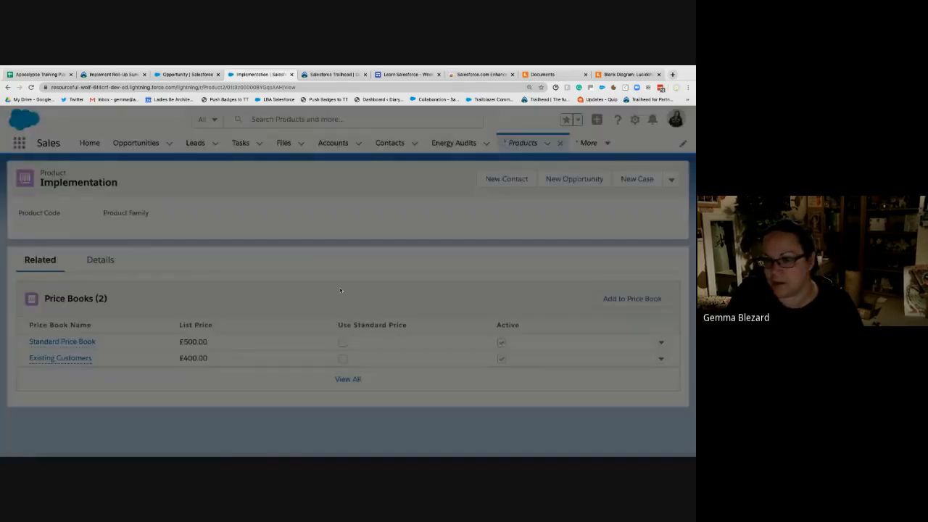
click(233, 276)
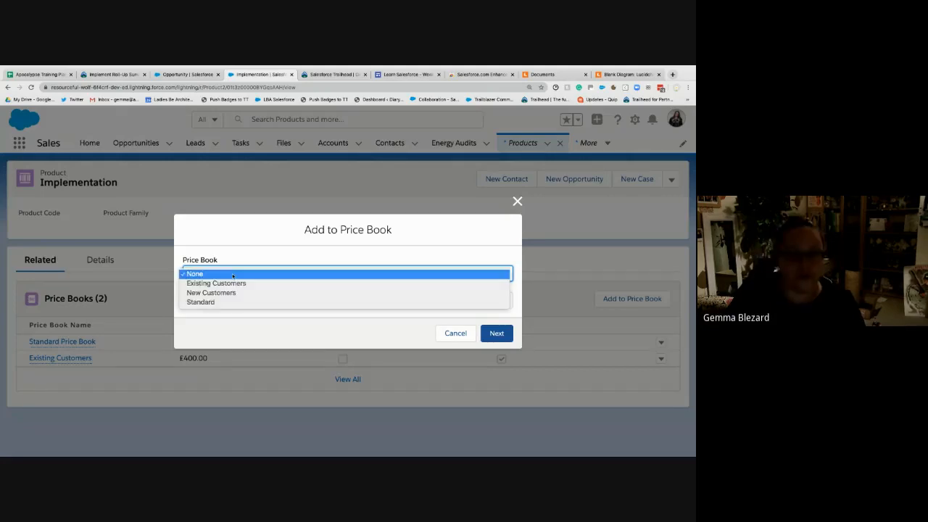
click(259, 292)
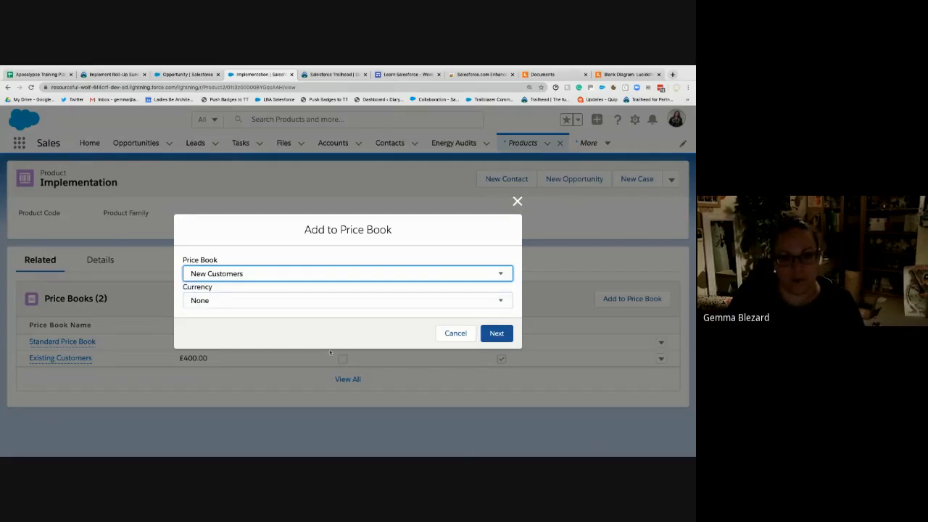
click(324, 298)
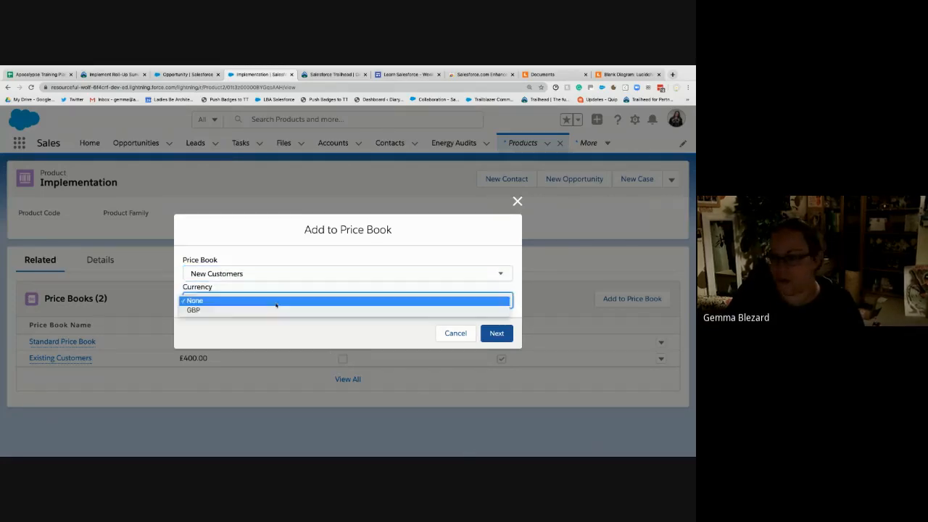
click(265, 312)
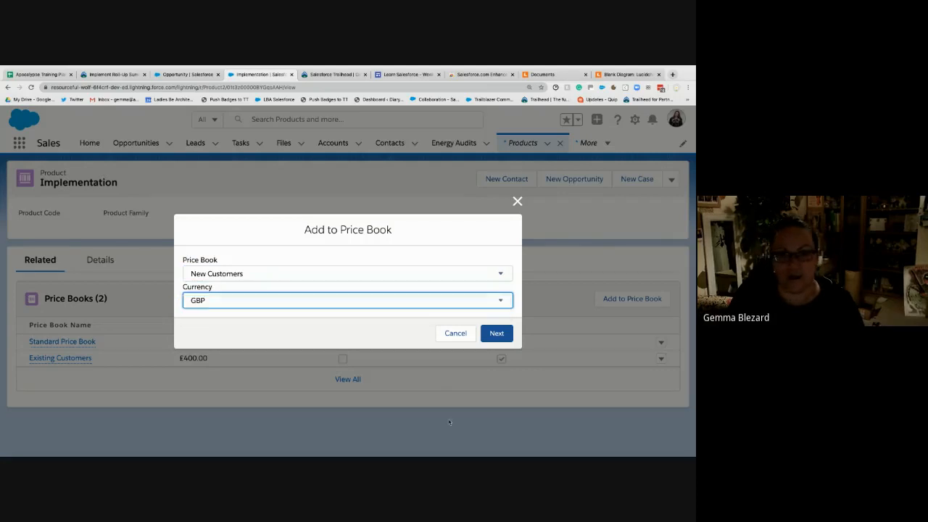
click(497, 333)
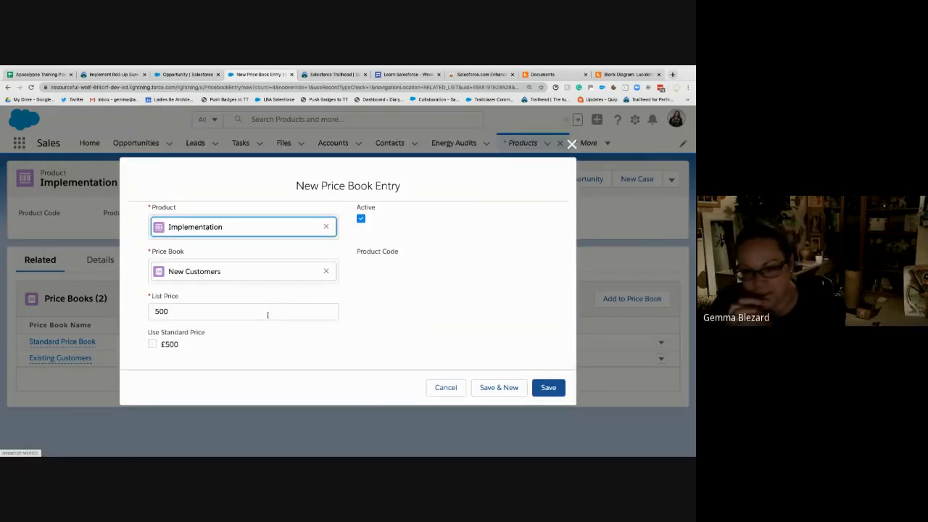
click(267, 315)
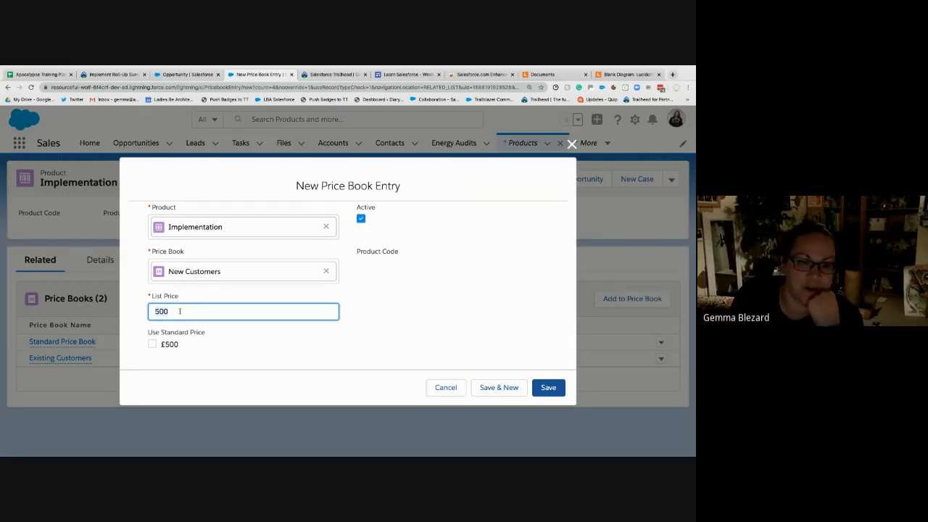
text(1000)
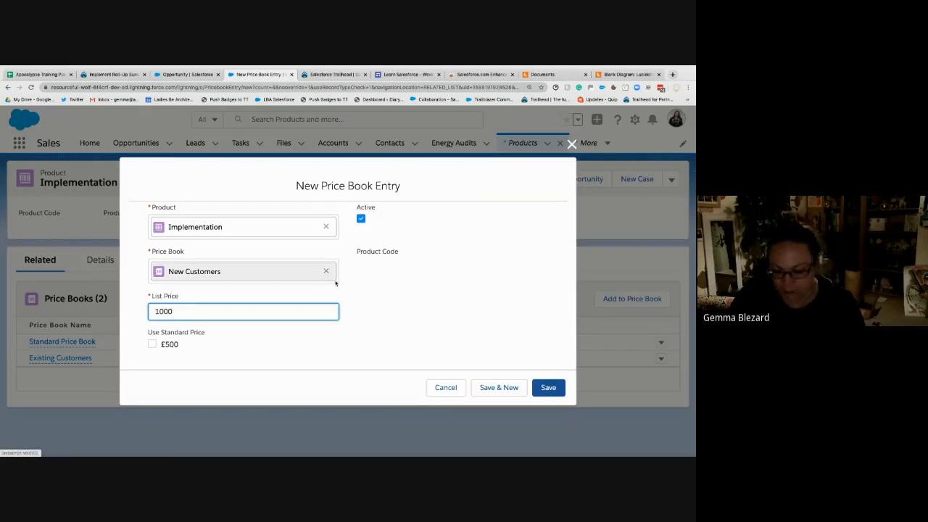
click(475, 275)
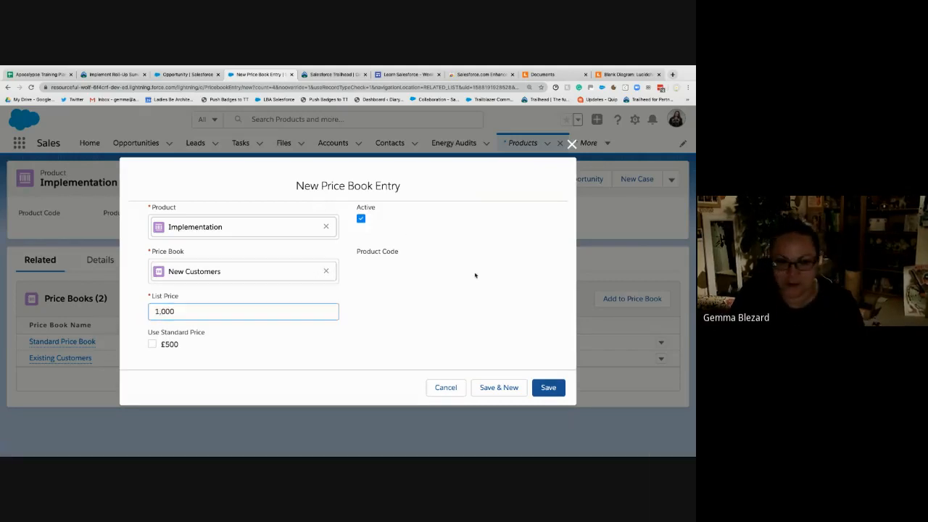
click(543, 392)
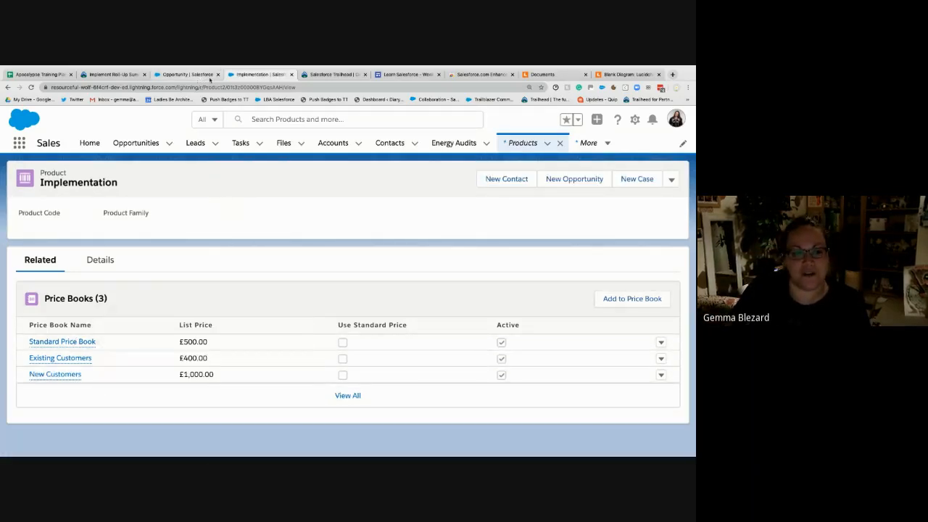
- In the Lucidchart diagram, add "new customer" and "existing customer" under "standard pricebook" and move the label clear of the Pricebook box
drag(628, 75, 347, 71)
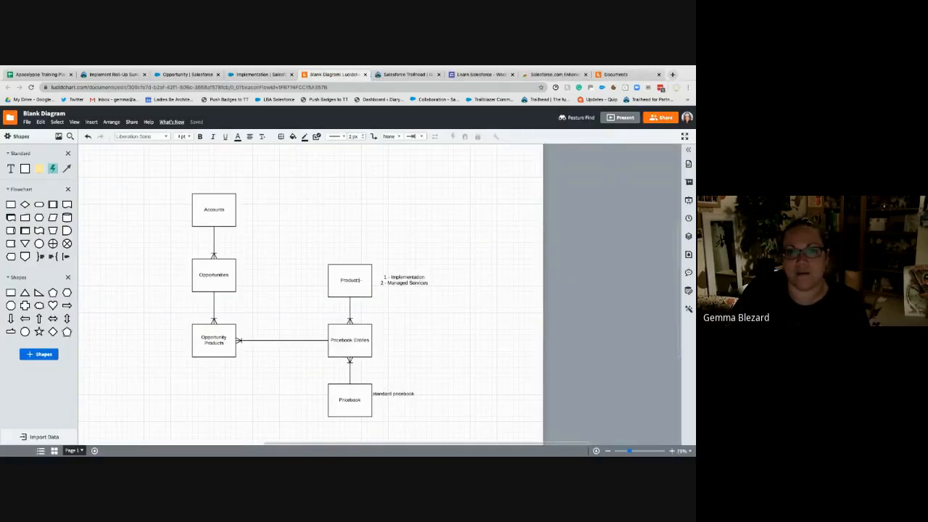
drag(321, 236, 473, 371)
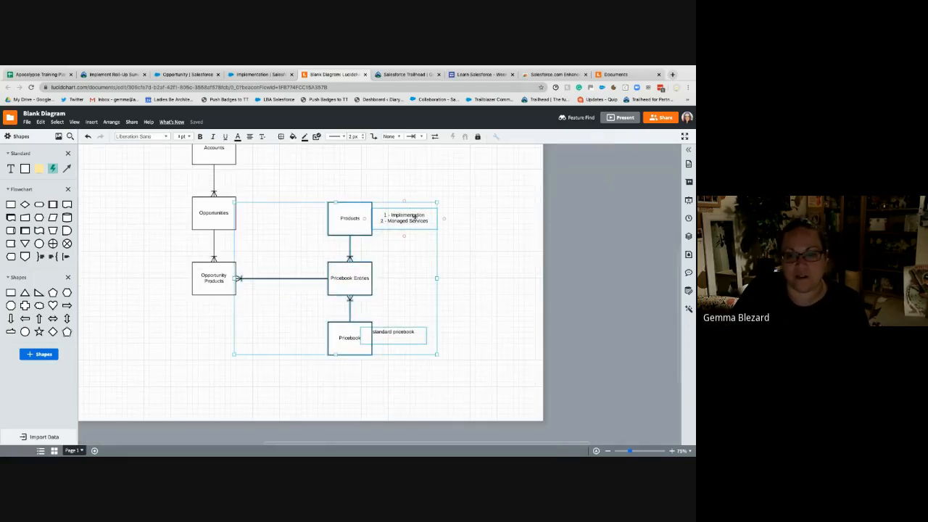
mouse_move(411, 331)
mouse_down()
mouse_move(439, 336)
mouse_move(413, 336)
mouse_up()
click(405, 337)
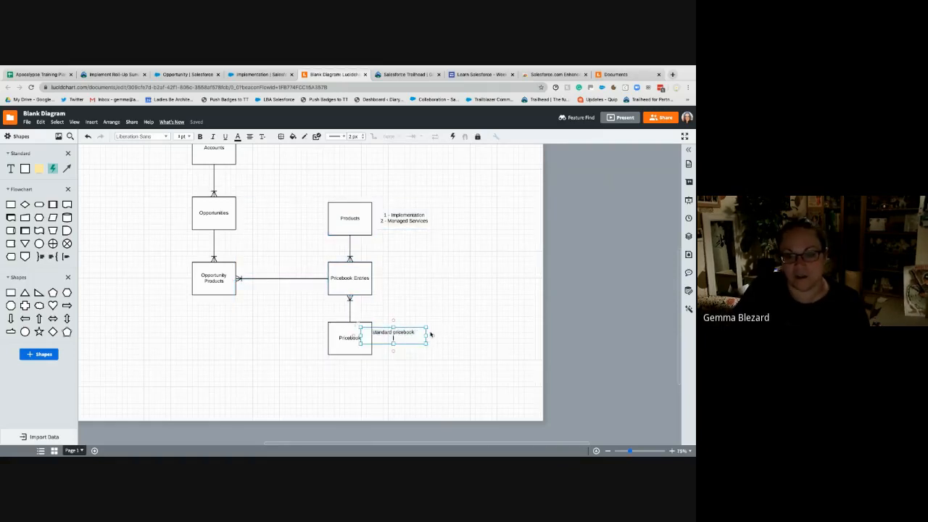
text(new customer)
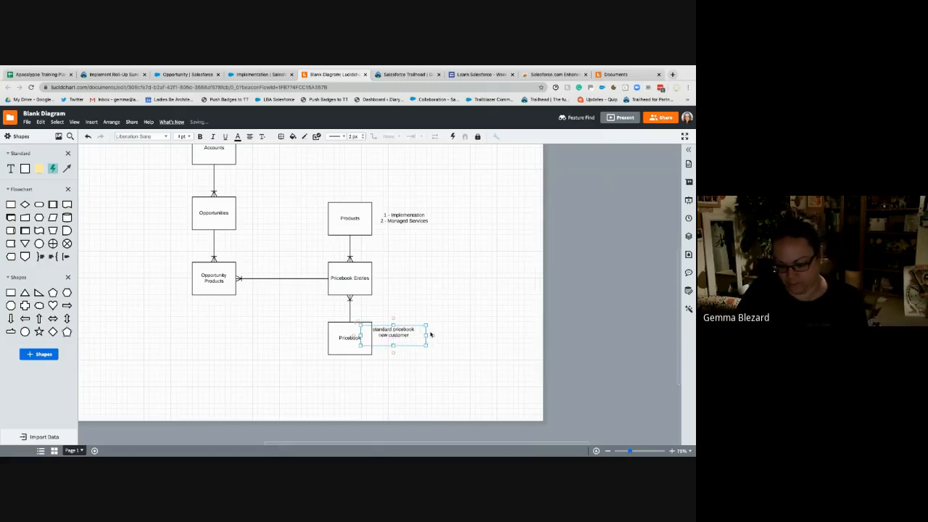
text( expsting customer)
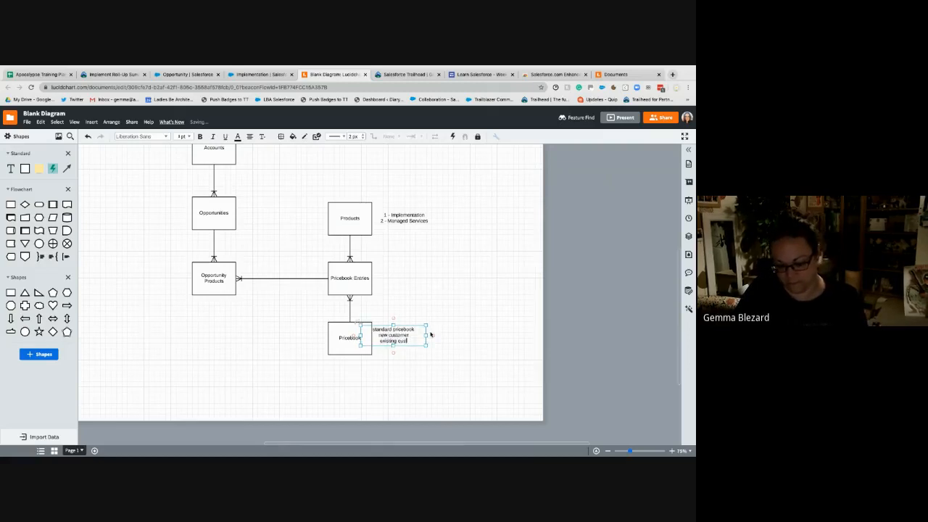
click(518, 335)
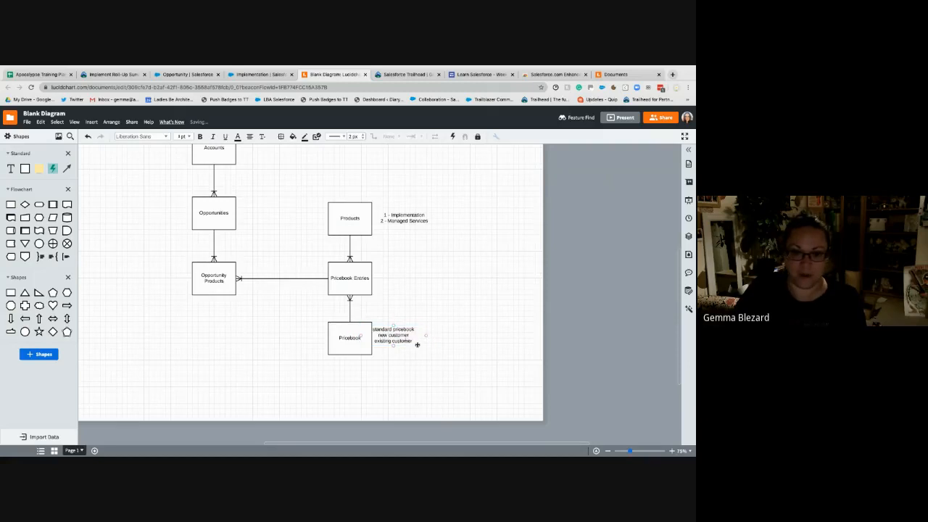
drag(418, 344, 434, 351)
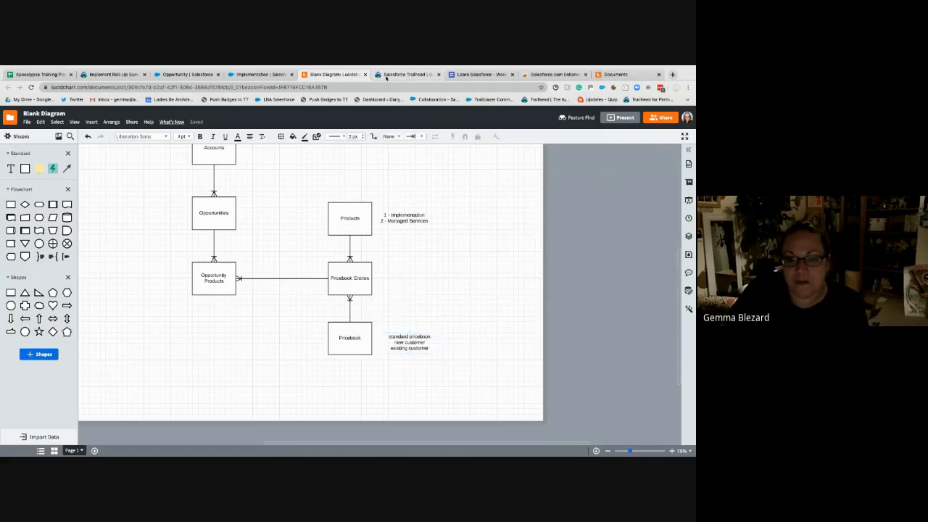
- Review the roll-up summary settings for Opportunity Product in the Salesforce setup and return to the Implementation product record
click(260, 73)
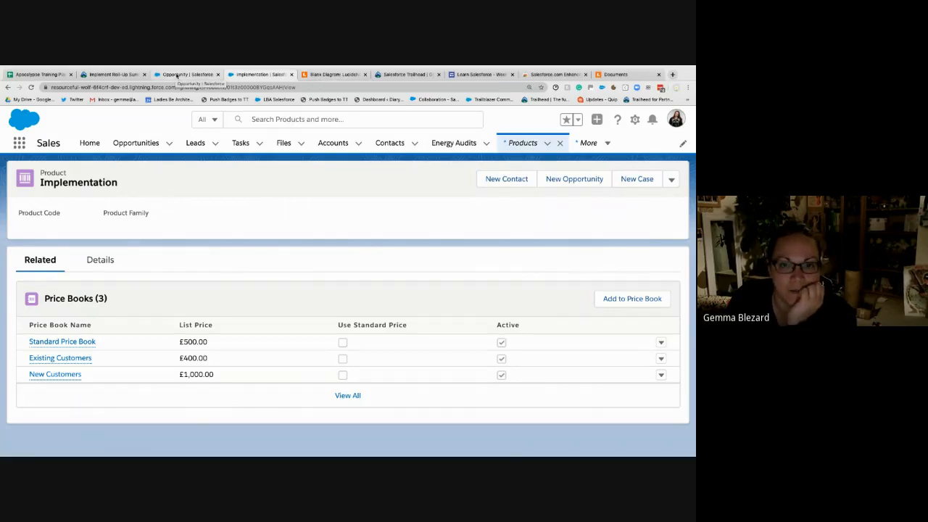
click(177, 74)
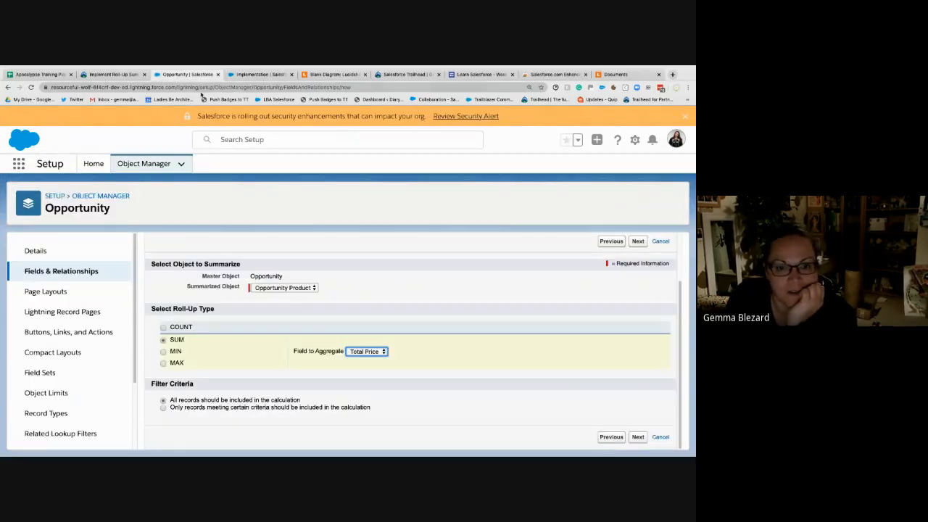
click(254, 74)
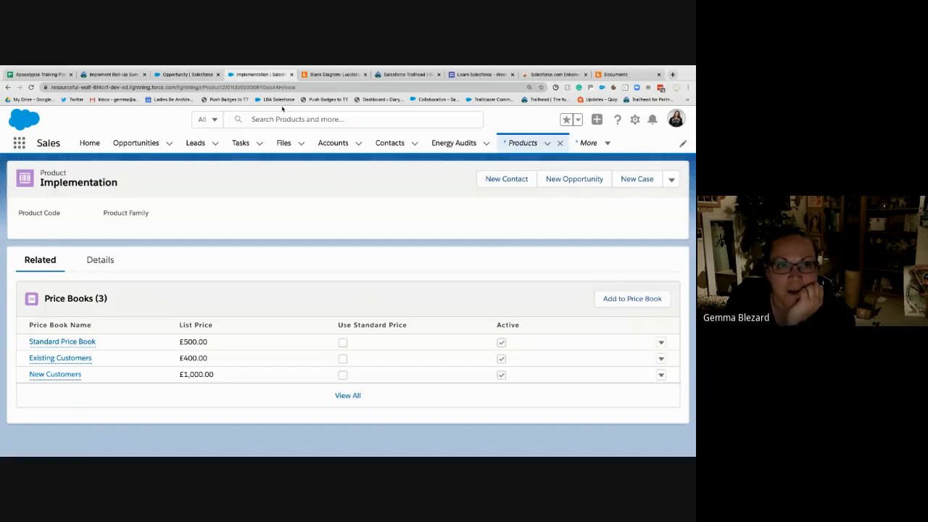
- Start a new opportunity with TNR Corp. as the account and Managed Services as the opportunity name
click(137, 144)
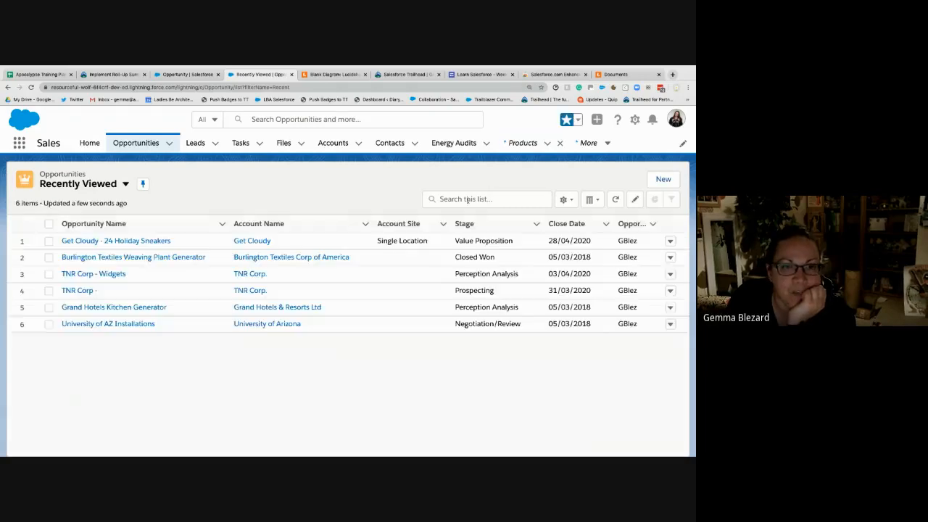
click(663, 183)
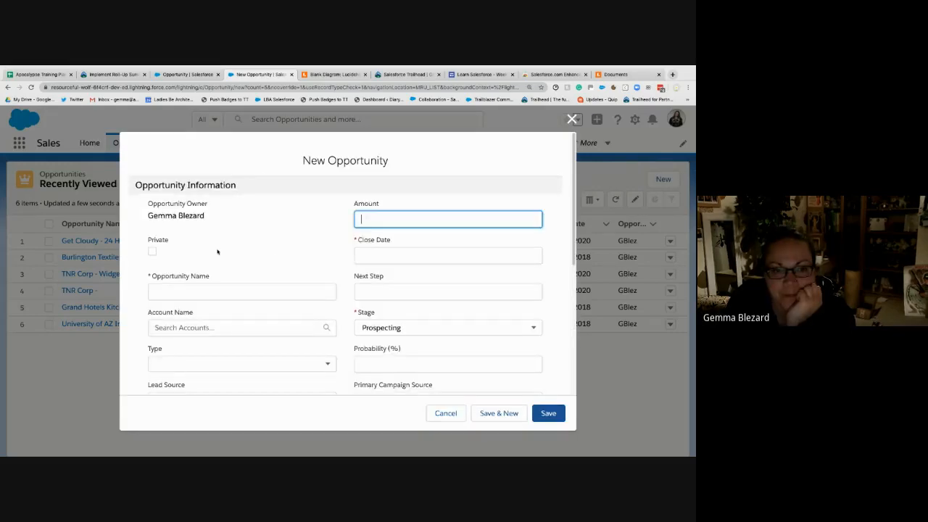
click(204, 293)
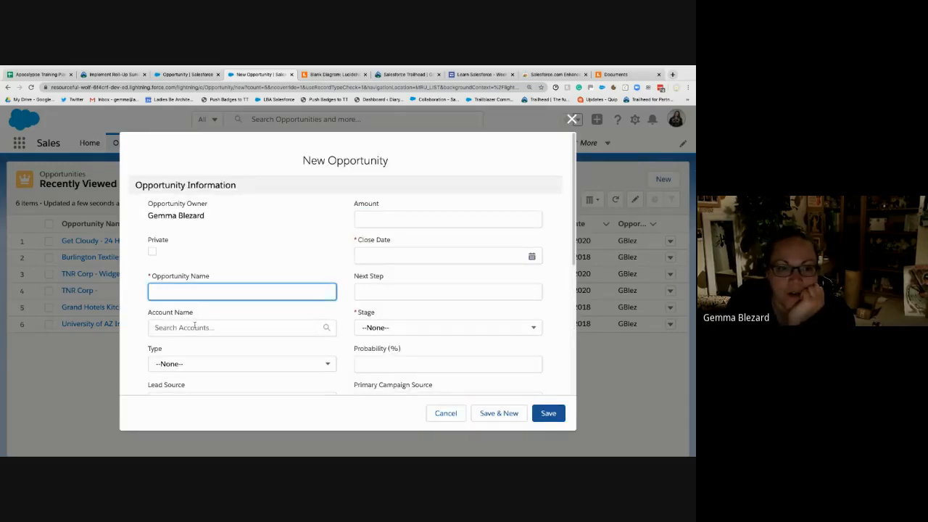
click(194, 327)
text(TNR)
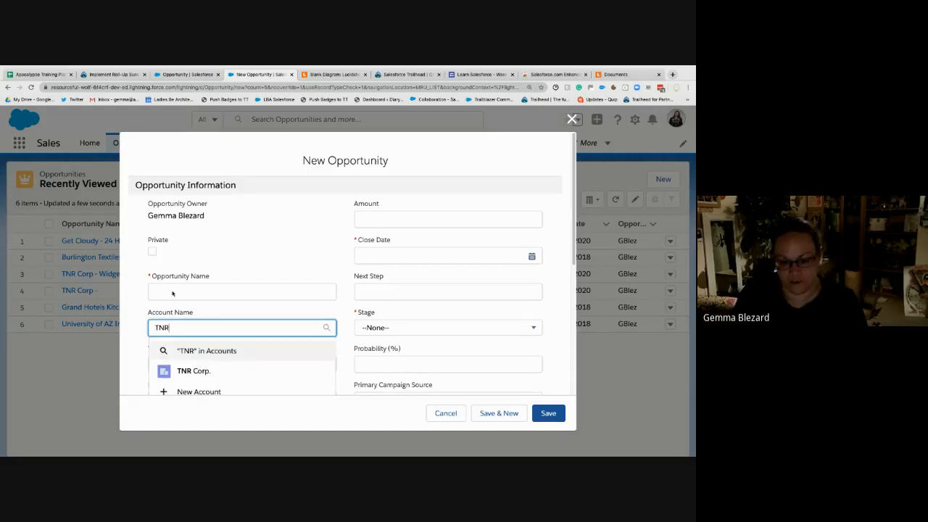
click(202, 374)
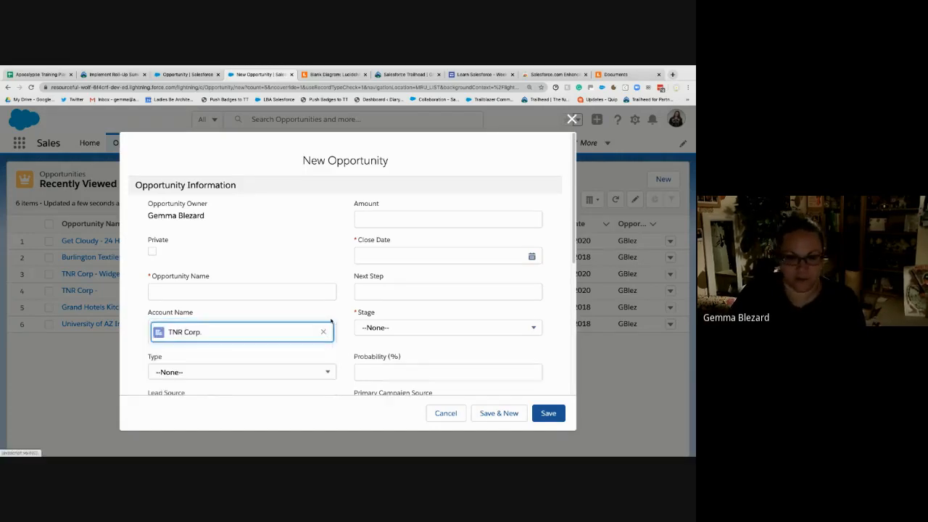
click(253, 294)
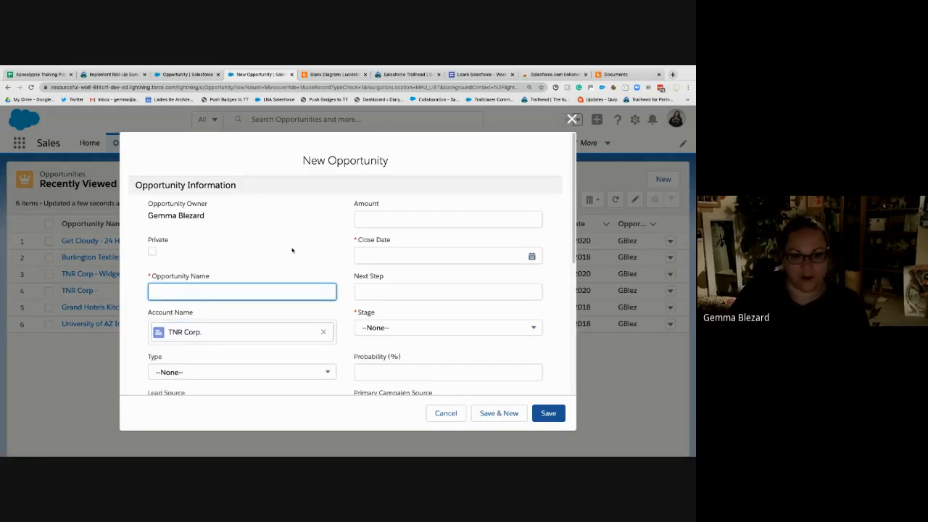
text(Manage)
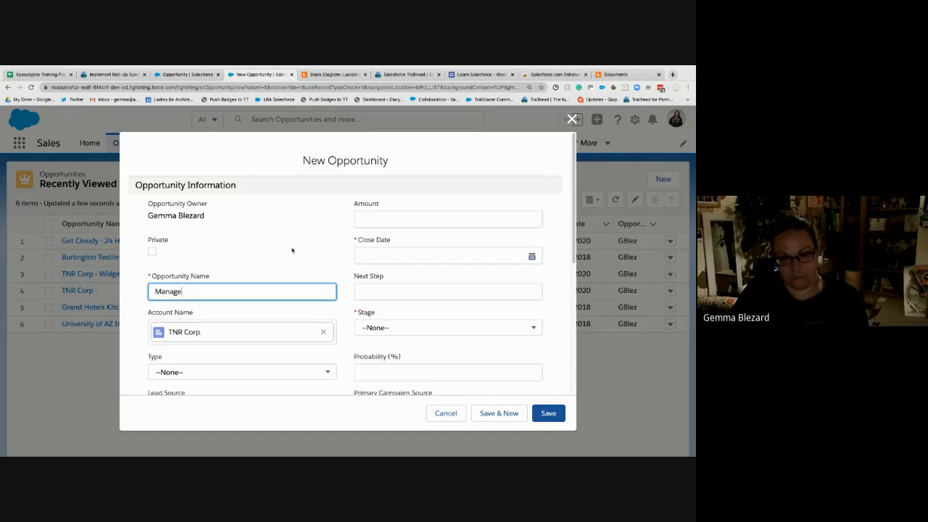
text(d Services)
key(Tab)
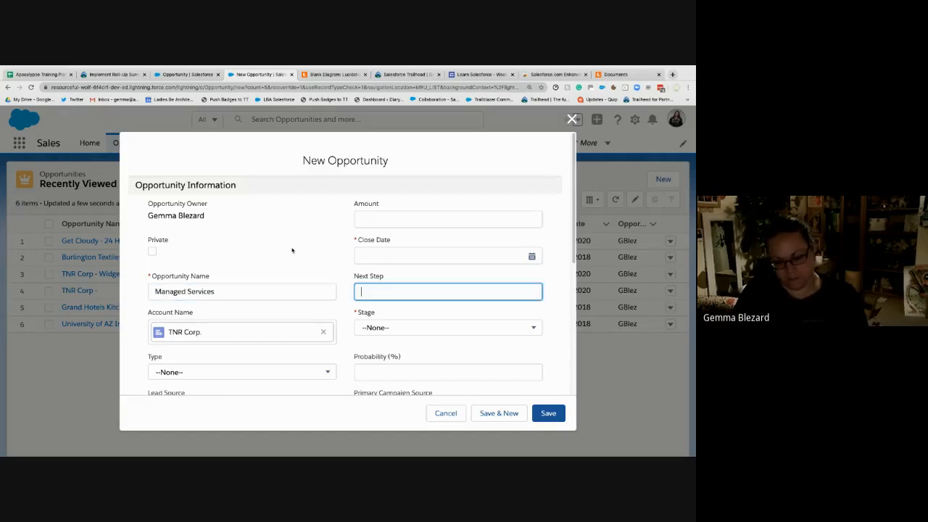
- Set the new opportunity's type to Existing Customer - Upgrade
scroll(288, 236, down, 1)
click(200, 354)
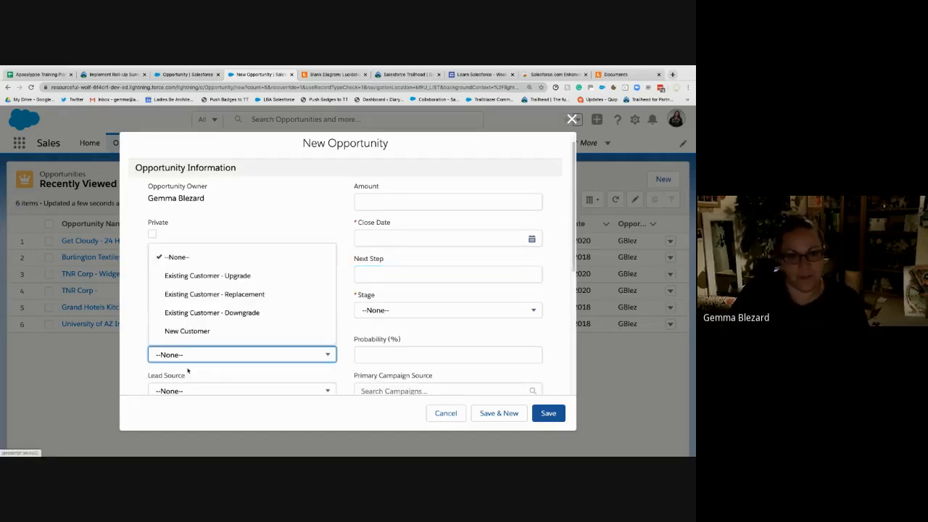
key(Down)
key(Down)
key(Down)
key(Down)
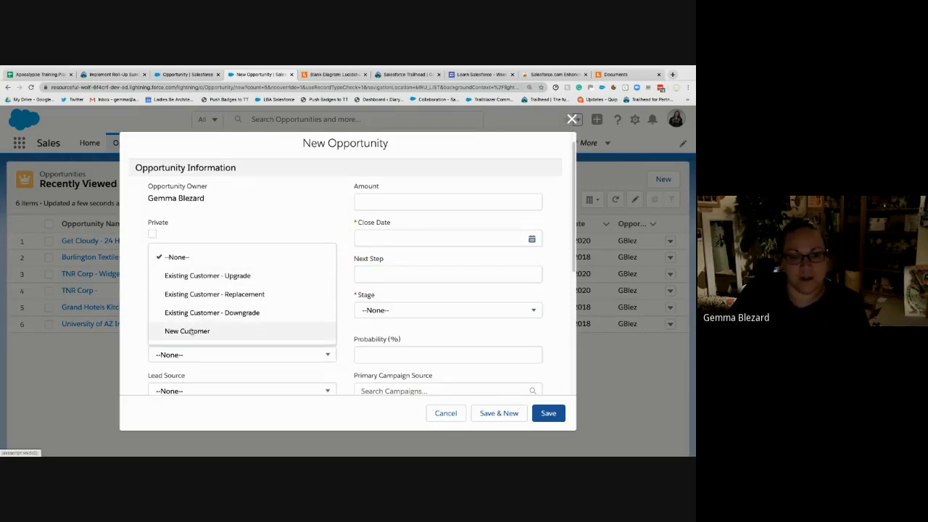
scroll(192, 331, down, 3)
scroll(192, 332, down, 4)
click(225, 168)
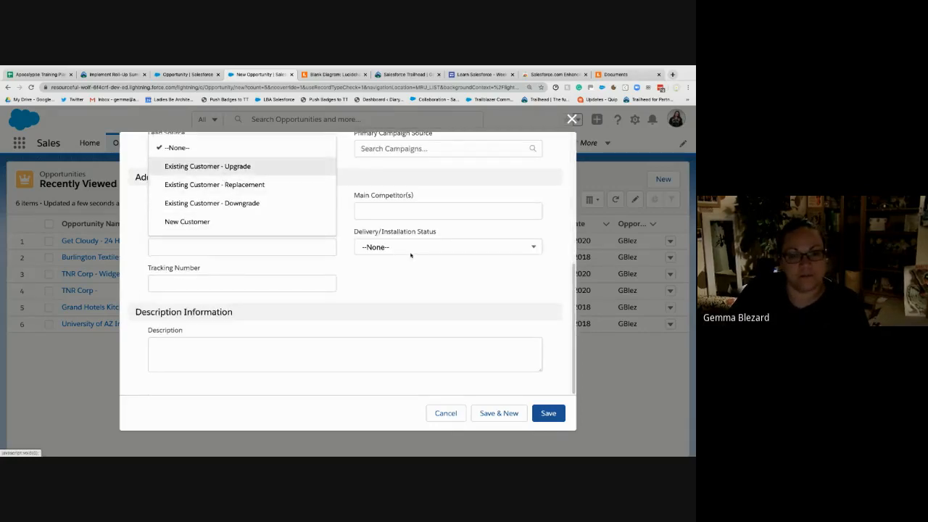
click(424, 271)
- Set the new opportunity's stage to Proposal/Price Quote
scroll(424, 271, up, 2)
click(428, 278)
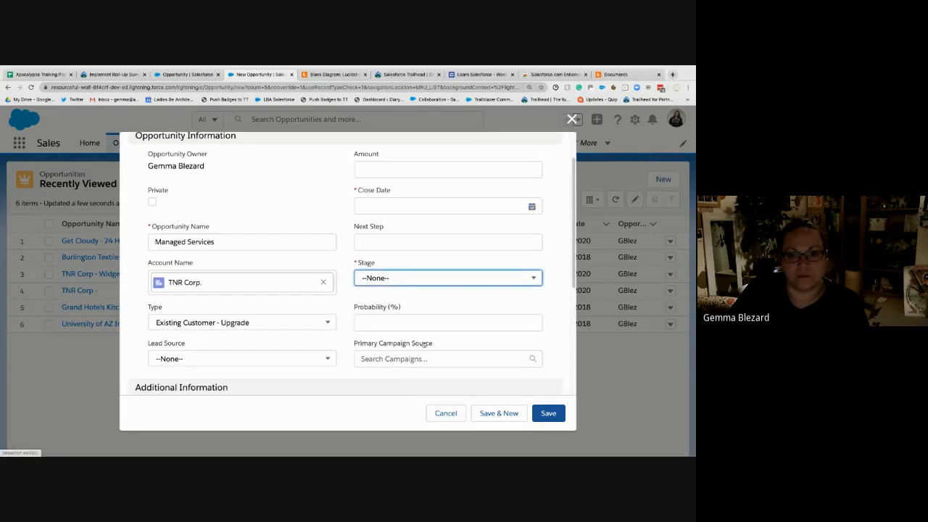
click(406, 322)
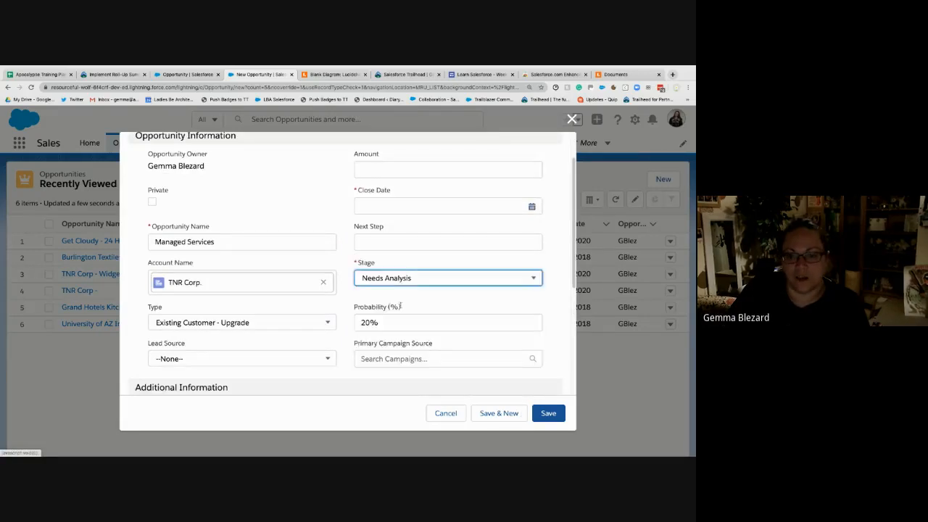
click(430, 278)
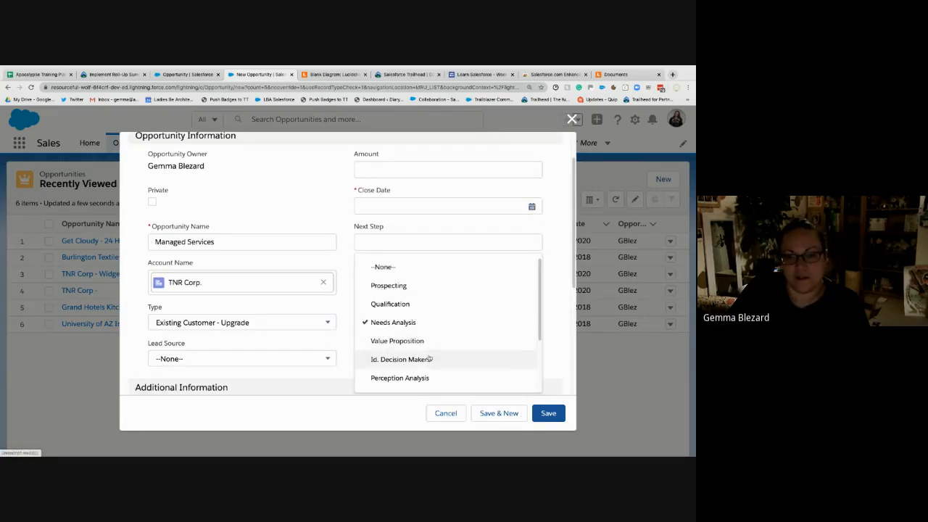
scroll(425, 345, down, 1)
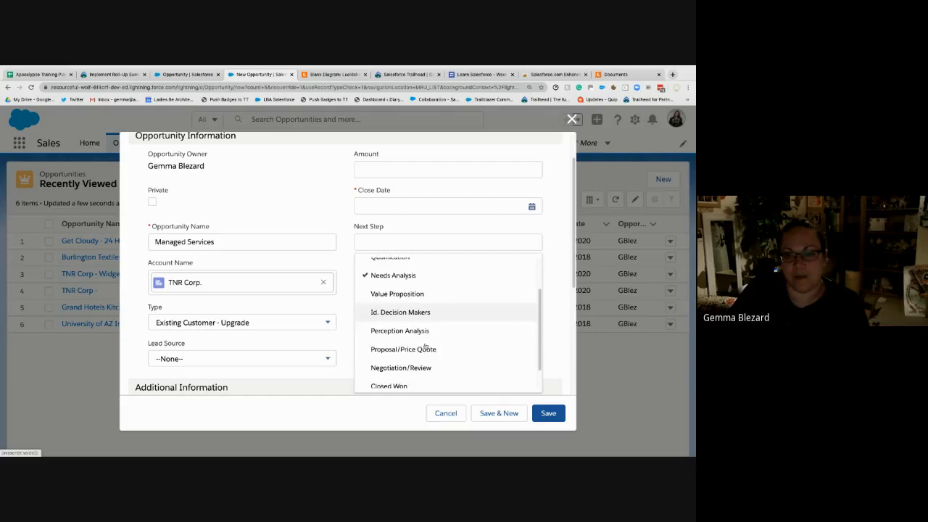
click(507, 350)
- Set the opportunity's close date to 30/04/2020 and save the new record
scroll(506, 334, up, 1)
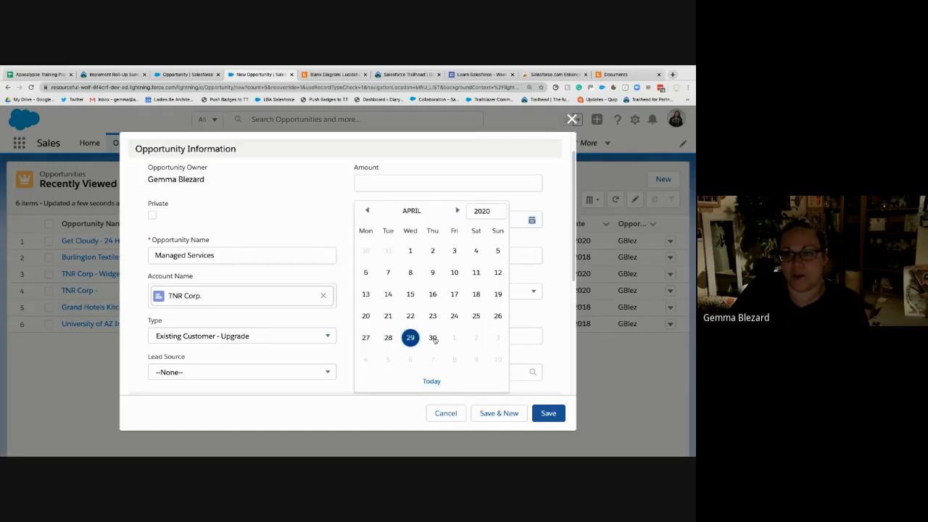
click(433, 337)
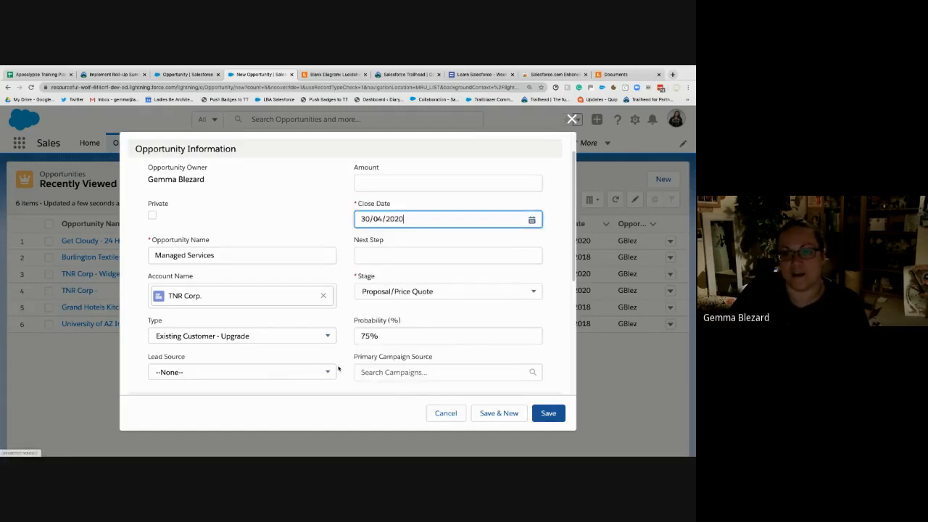
scroll(277, 376, down, 4)
click(545, 413)
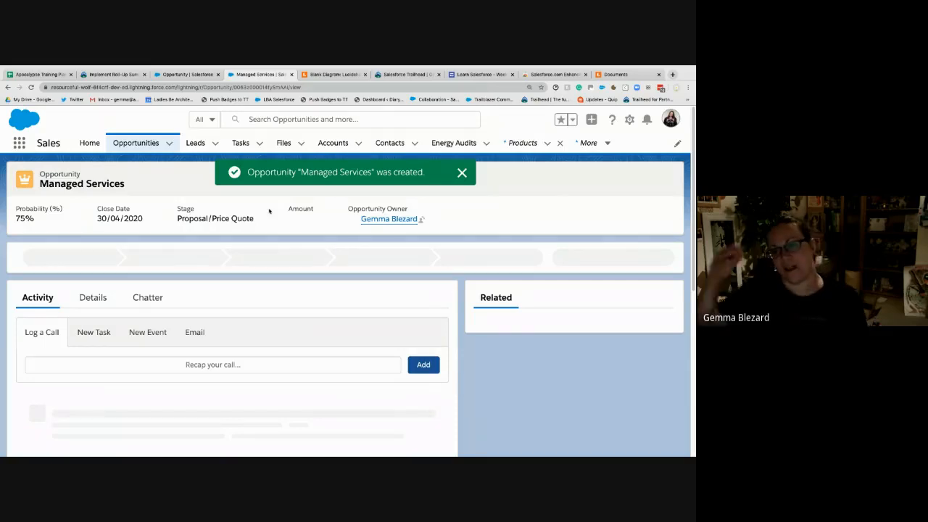
- Start adding products to the Managed Services opportunity and associate the Existing Customers price book with it
click(100, 303)
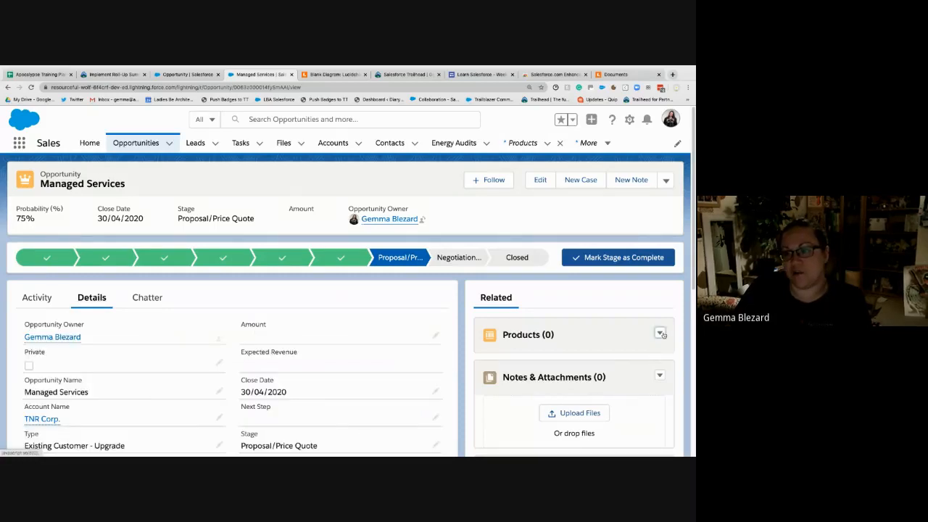
click(660, 334)
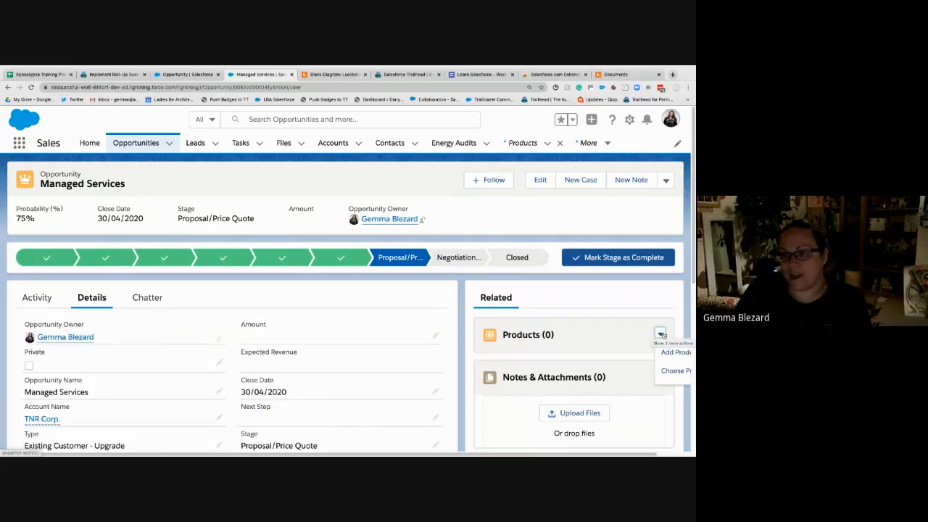
click(660, 334)
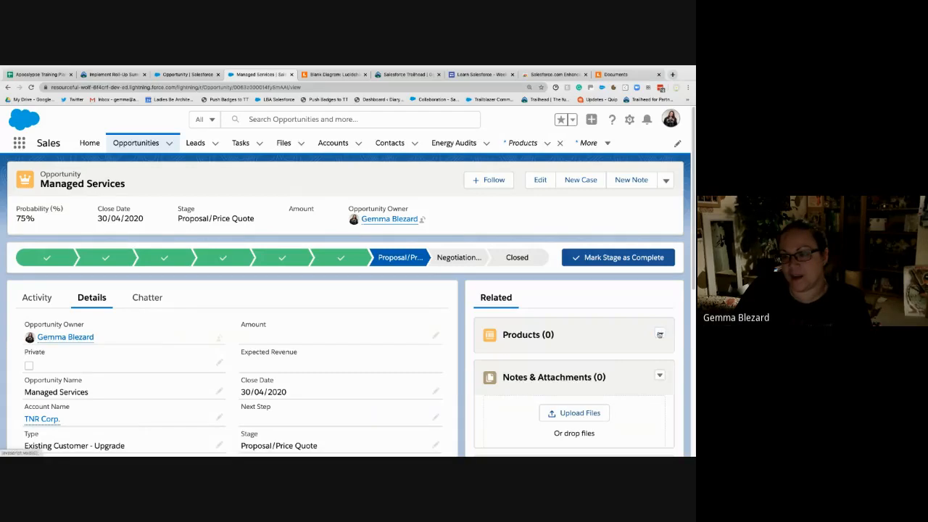
click(660, 334)
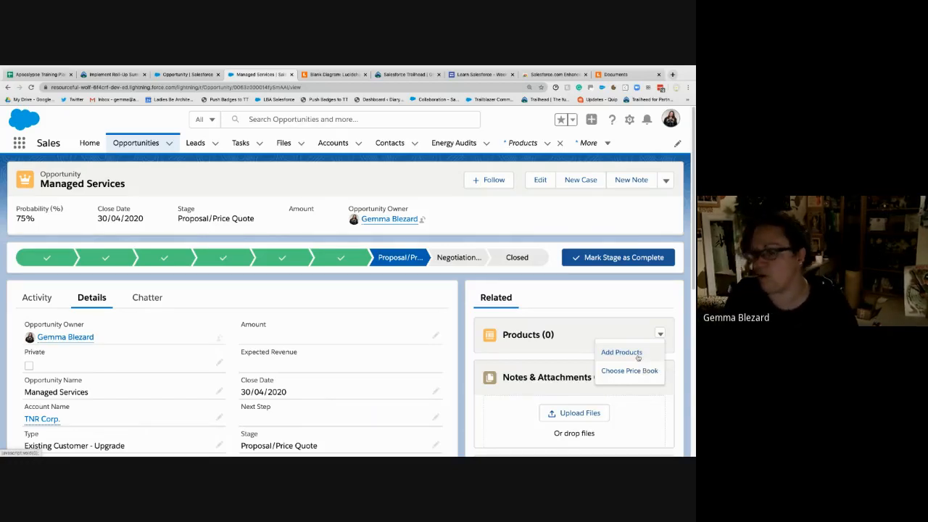
click(636, 352)
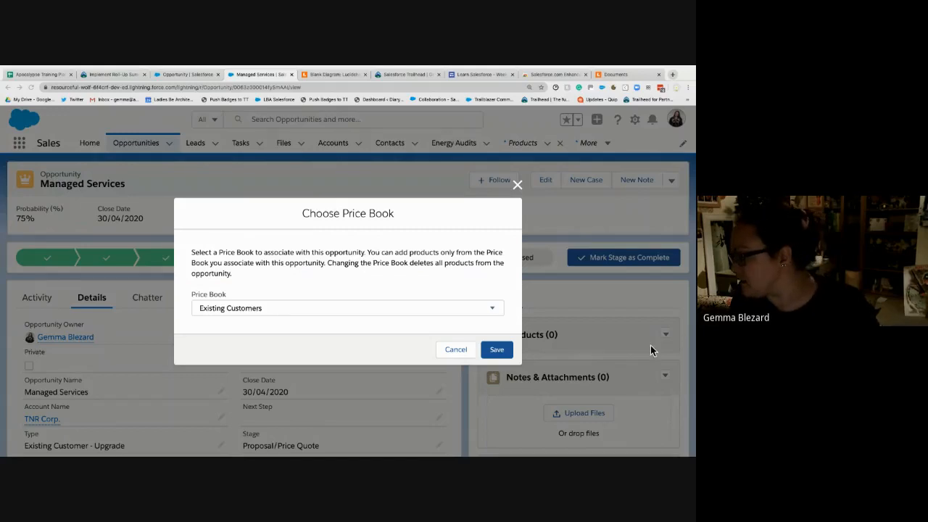
click(496, 349)
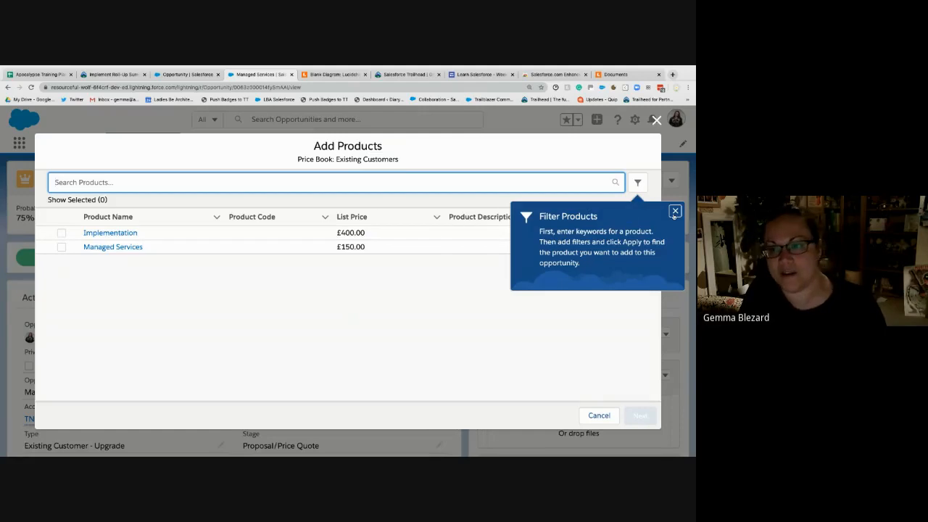
click(61, 248)
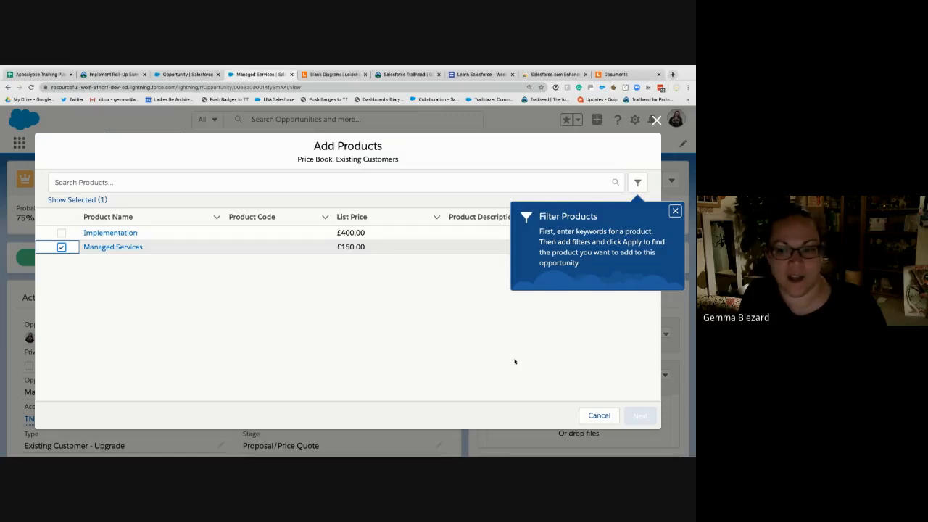
click(674, 211)
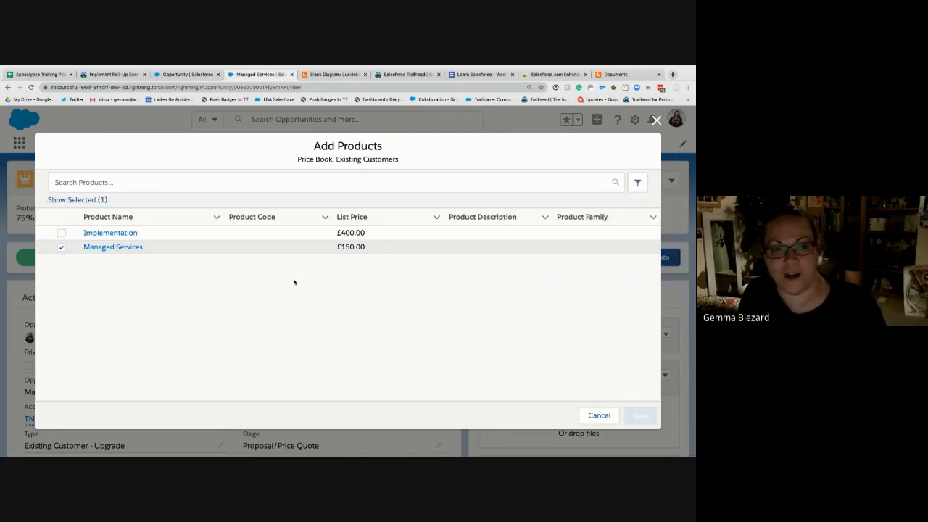
click(264, 250)
click(395, 250)
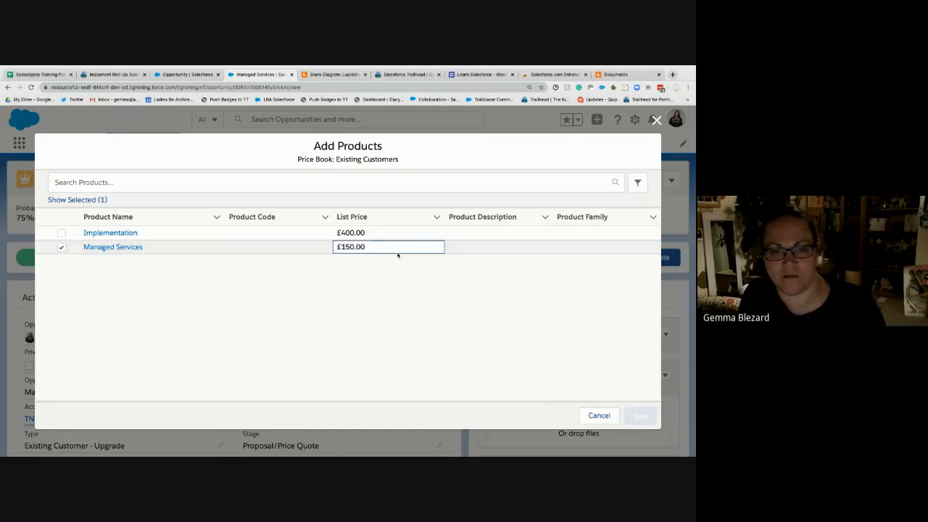
click(62, 247)
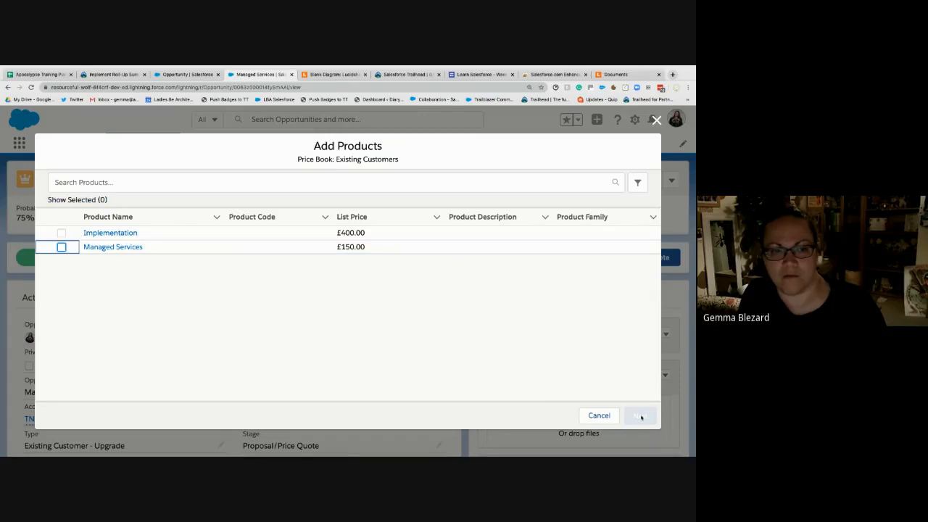
click(599, 415)
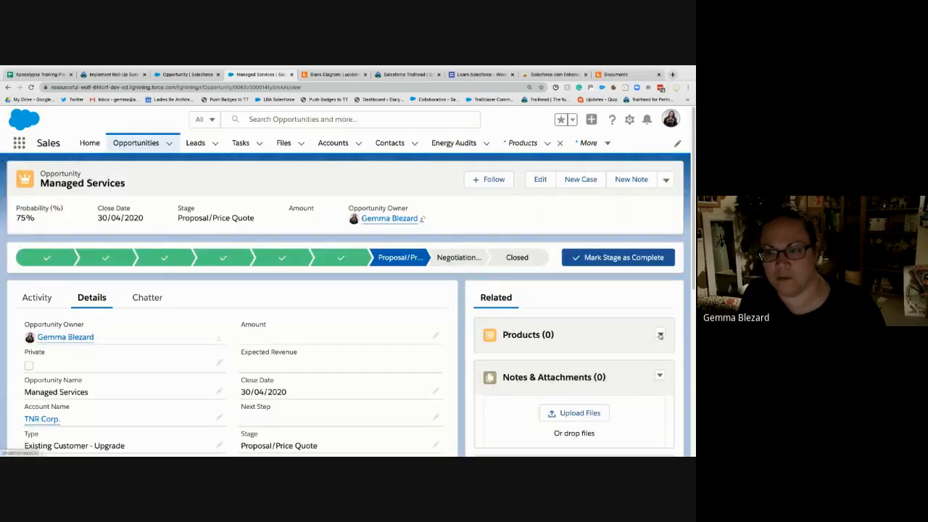
- Select the Managed Services product to add to the opportunity and open its quantity for editing
click(660, 333)
click(621, 352)
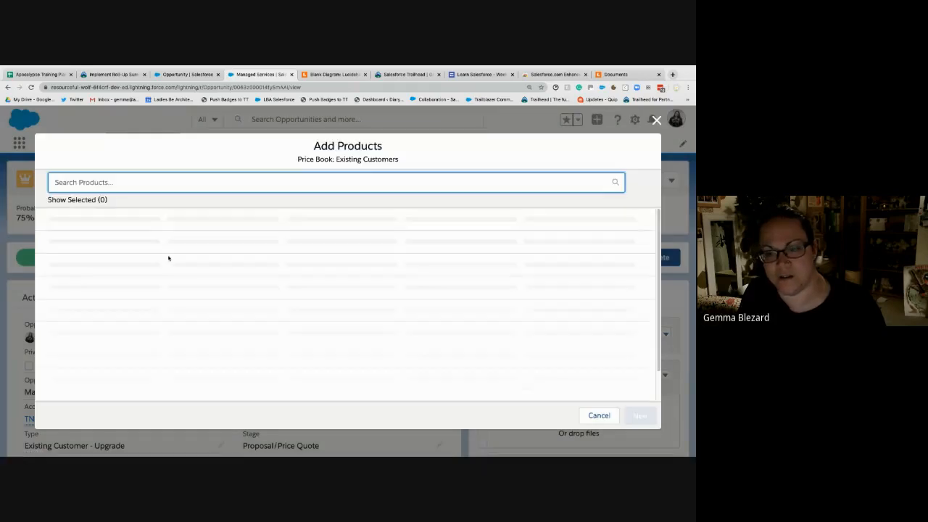
click(61, 247)
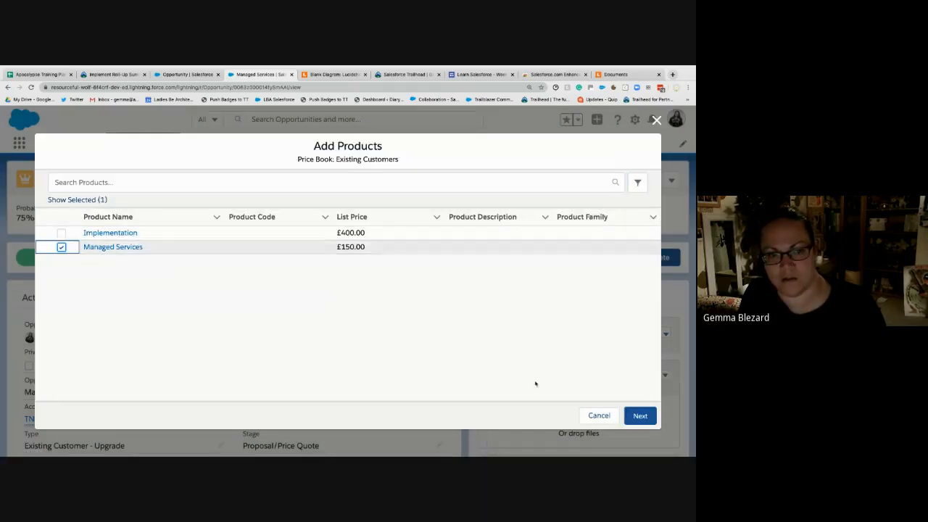
click(639, 416)
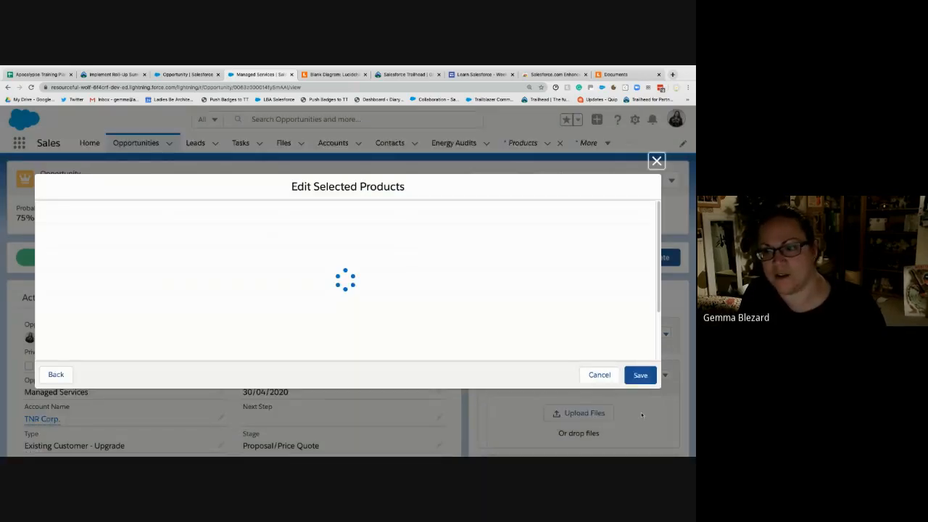
click(243, 227)
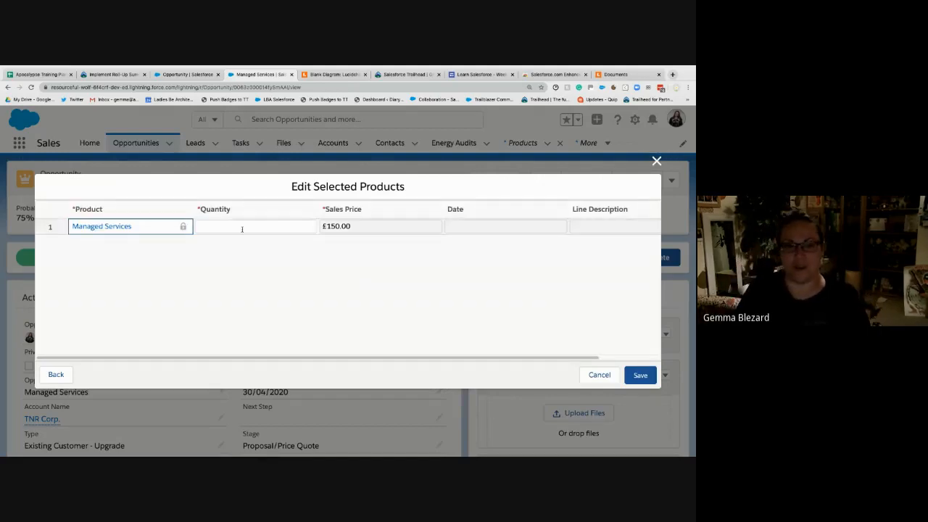
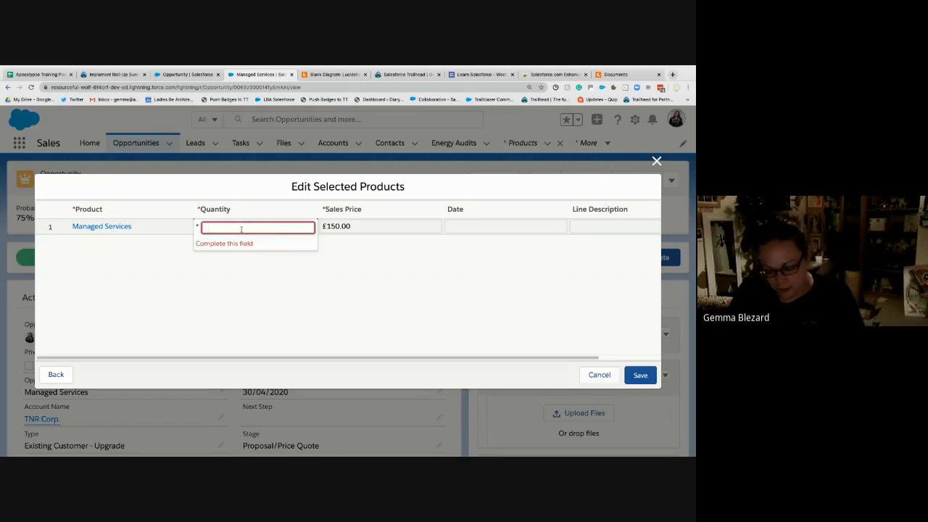
- Set the Managed Services product's quantity to 150 and its sales price to 130
text(150)
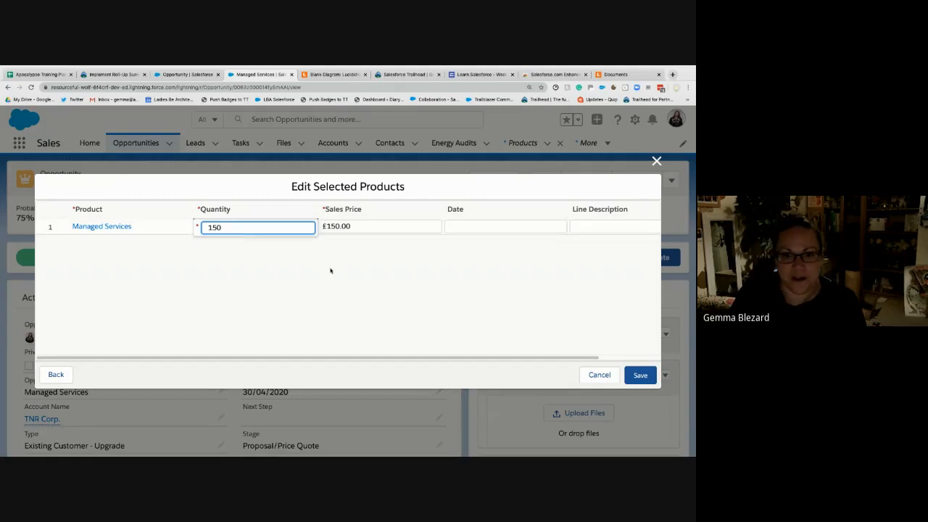
click(331, 271)
click(383, 225)
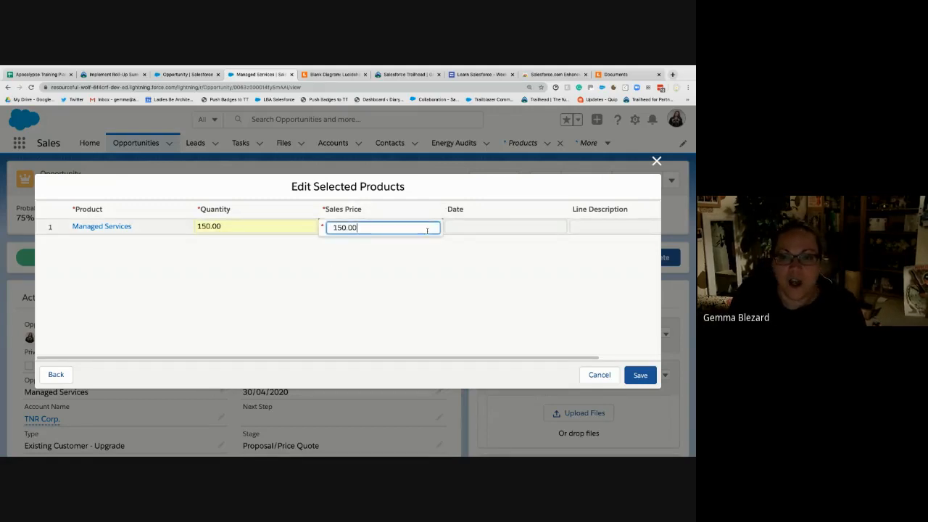
click(486, 230)
click(401, 228)
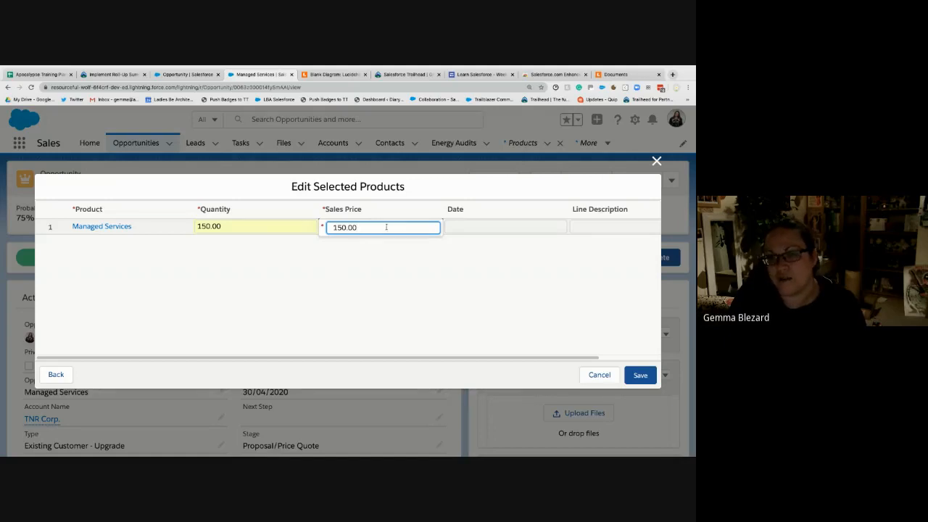
double_click(386, 227)
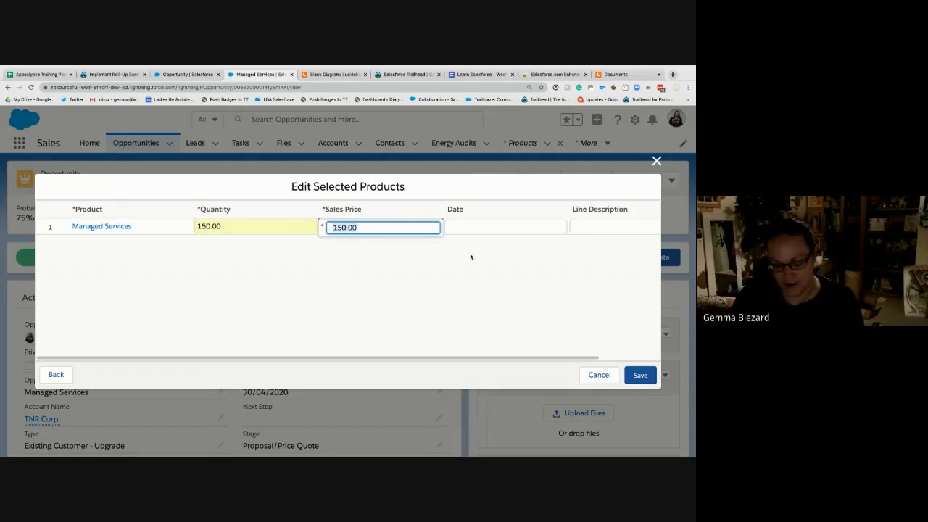
text(130)
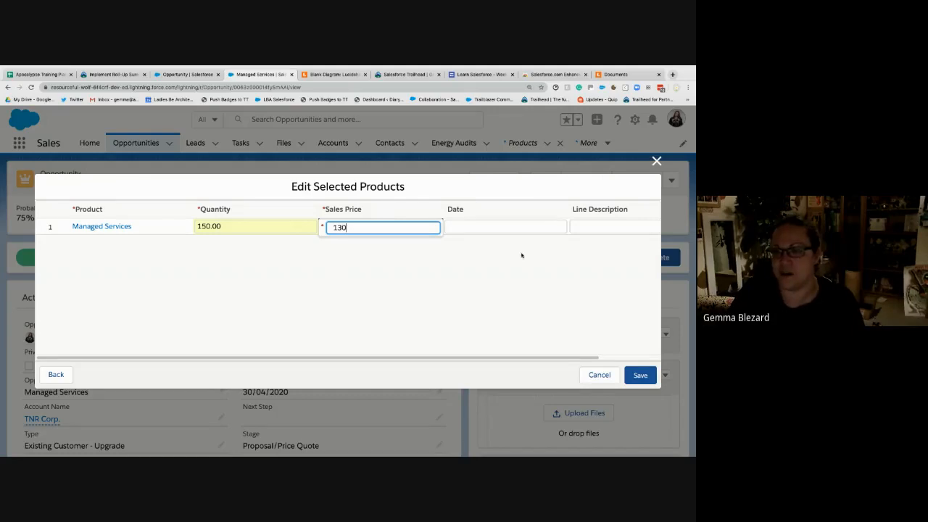
key(Return)
click(479, 229)
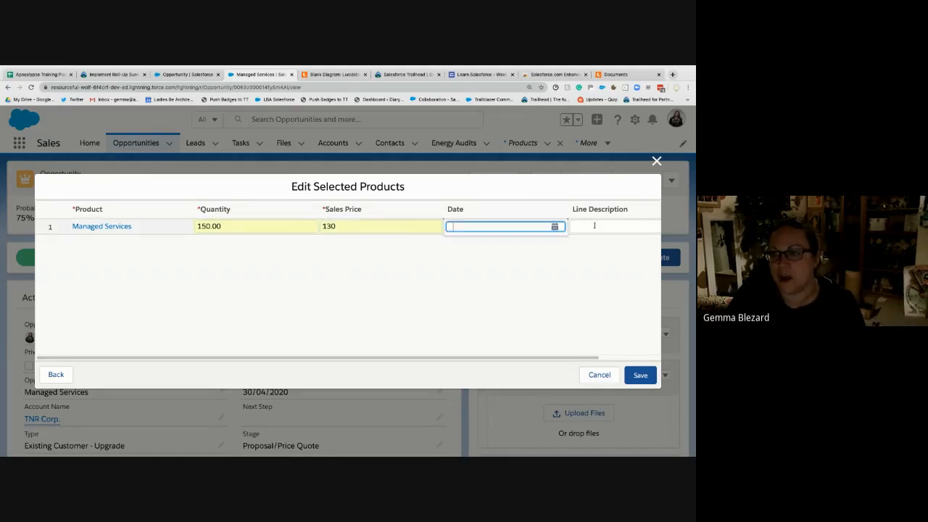
click(594, 225)
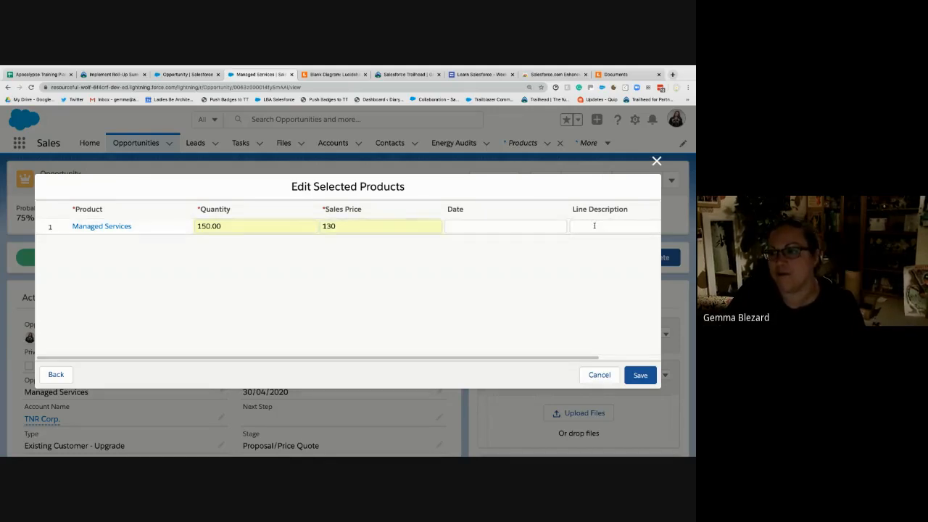
click(348, 227)
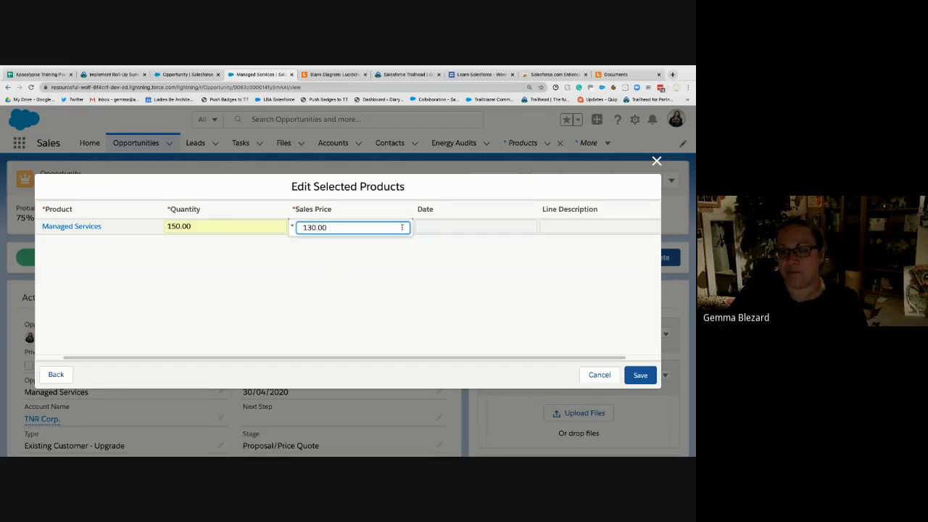
key(Tab)
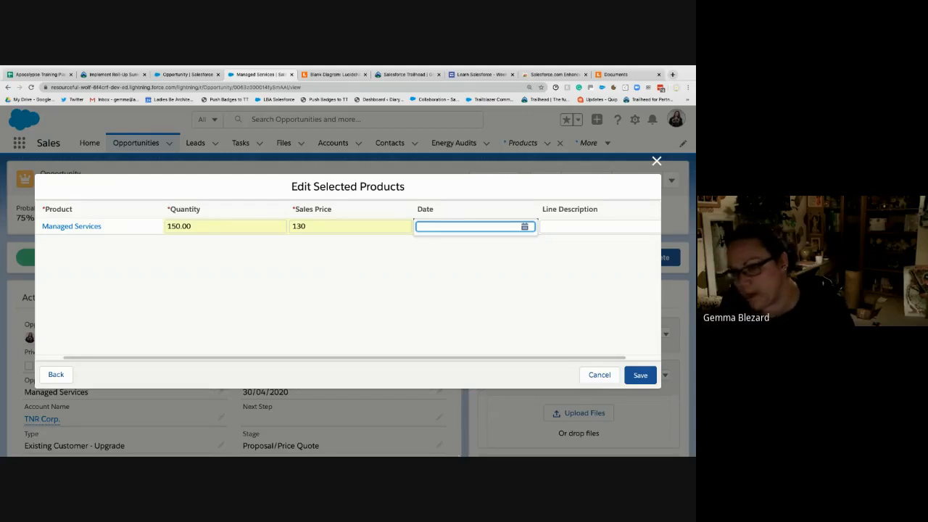
click(386, 252)
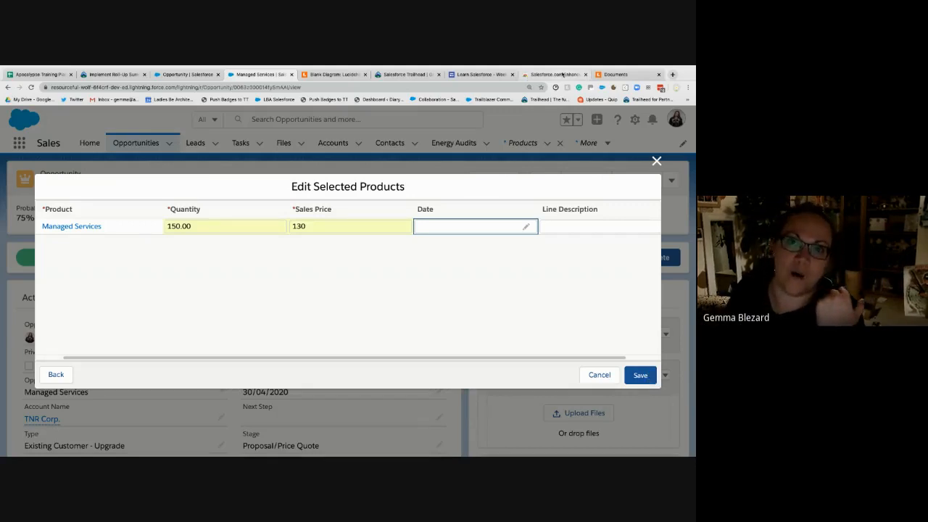
- Switch to the Lucidchart diagram and add a text block under Opportunity Products listing Qty, List Price and Sales Price
click(332, 75)
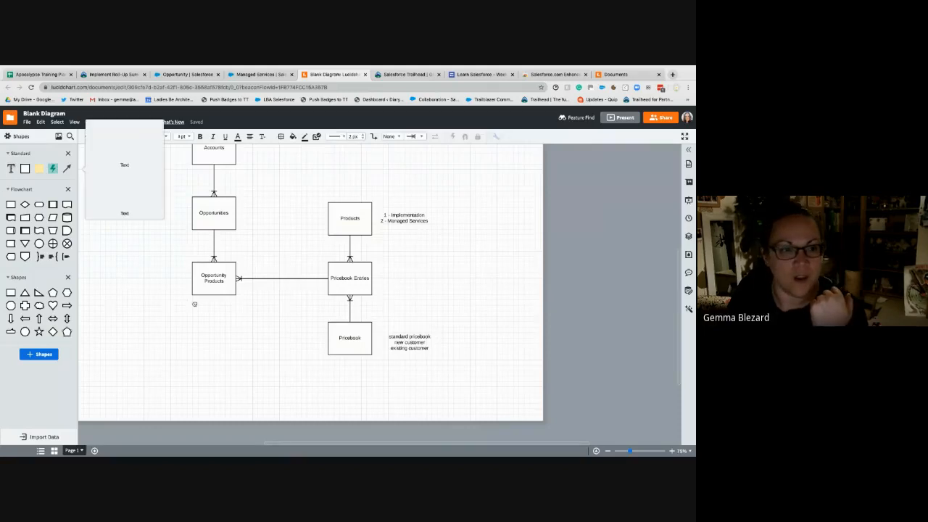
drag(11, 168, 208, 307)
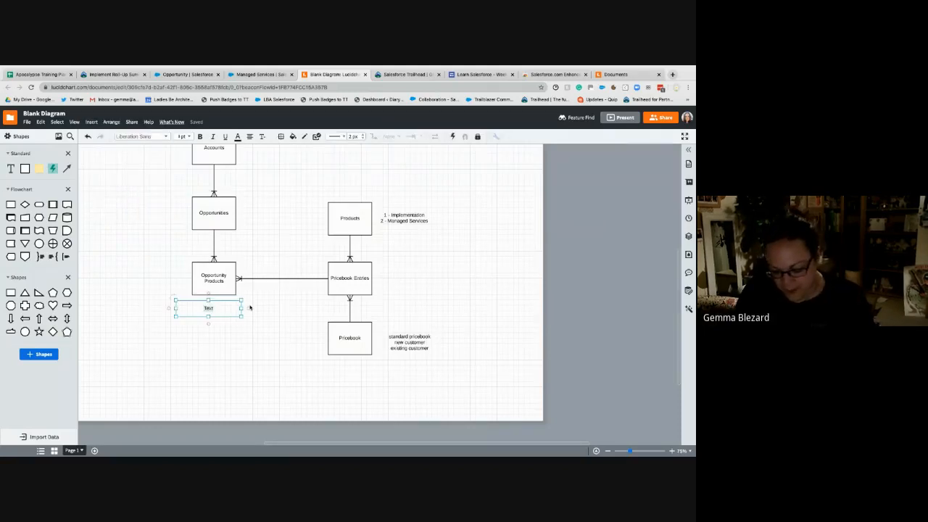
text(Qty)
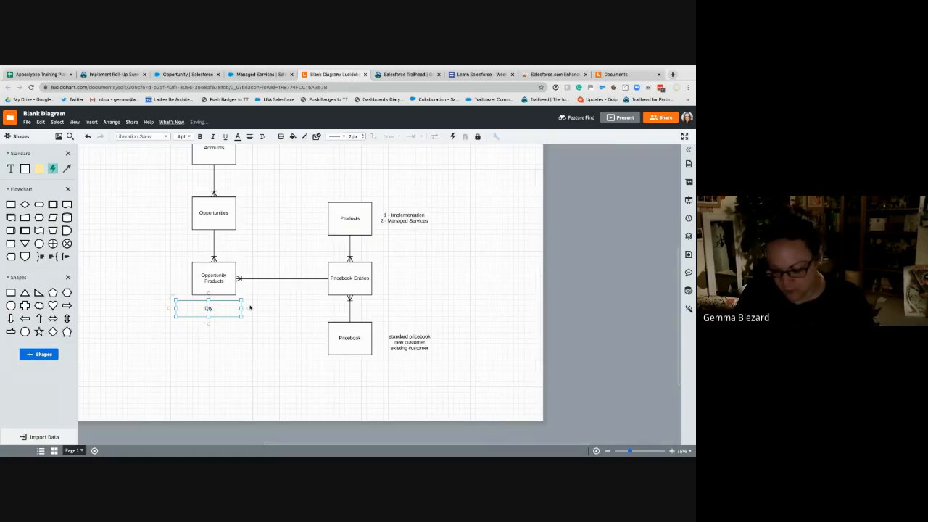
key(Return)
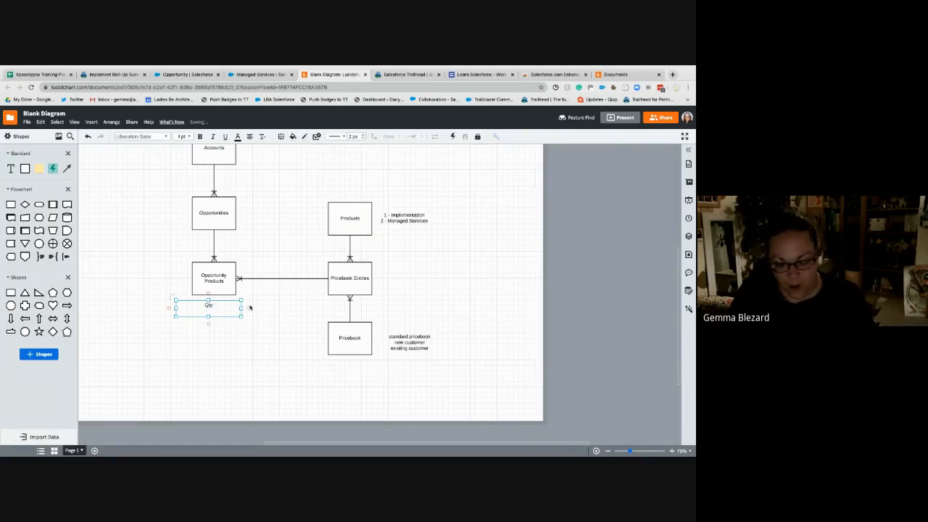
text(List Price)
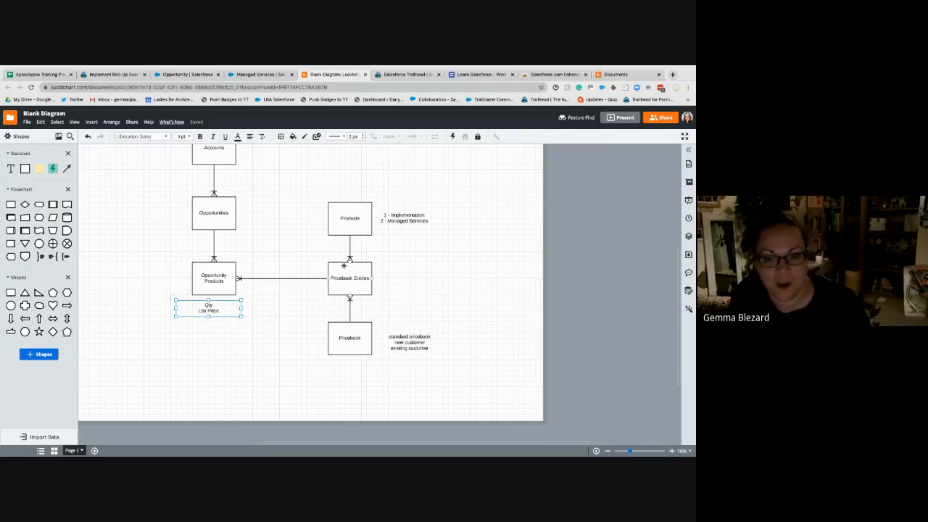
key(Return)
text(Sale)
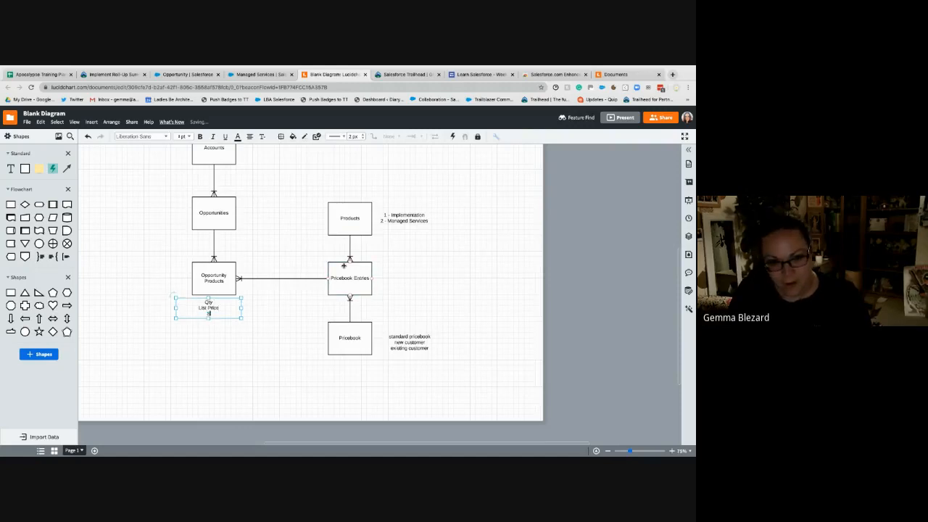
text(s Price)
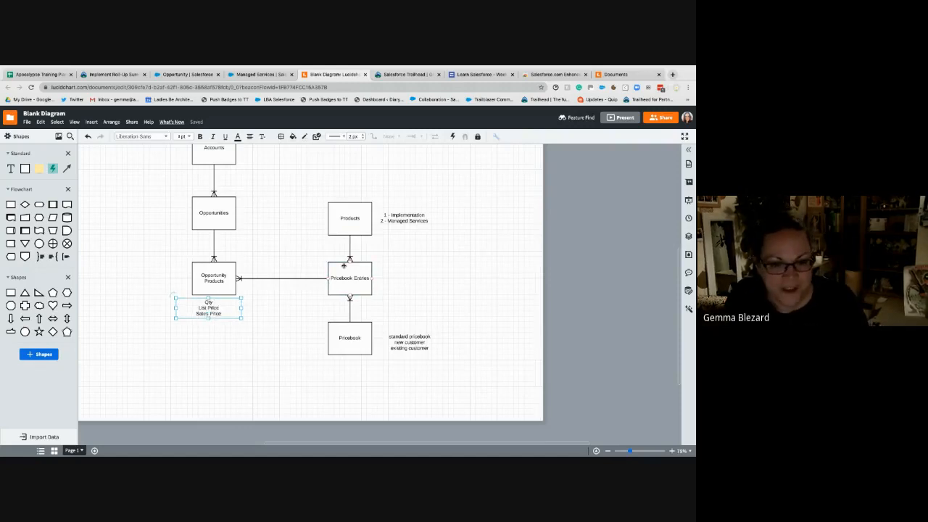
- Add the line "Total Price = Qty x Sales Price" to the text block, widening it and placing it just below Opportunity Products
key(Return)
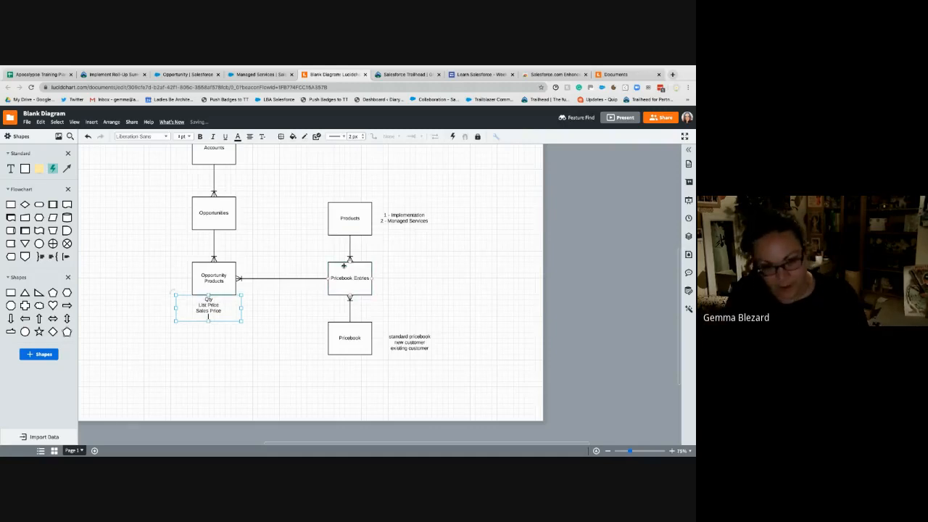
text(Total Price)
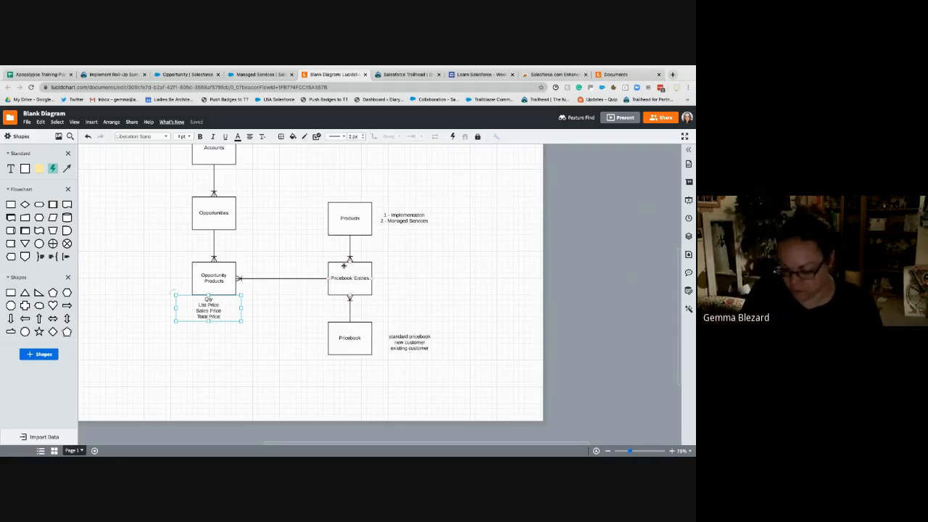
text(= Qty)
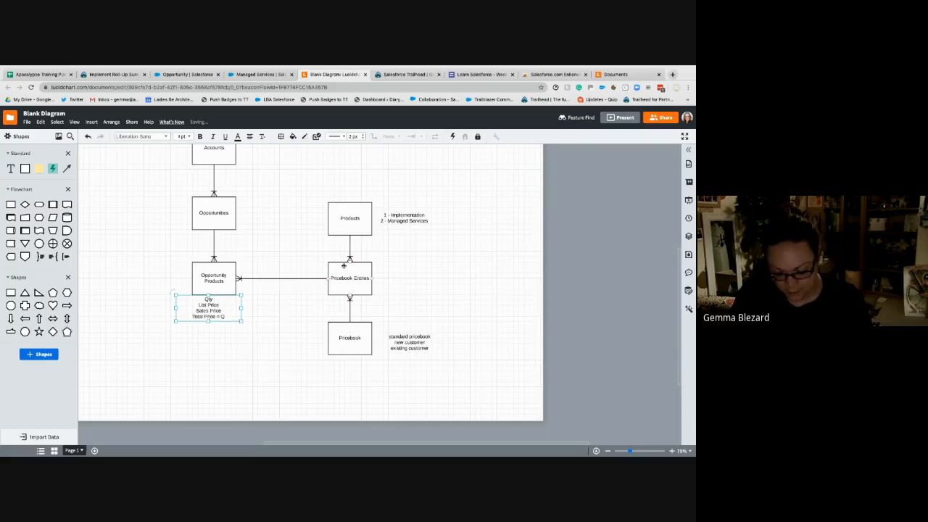
text( x)
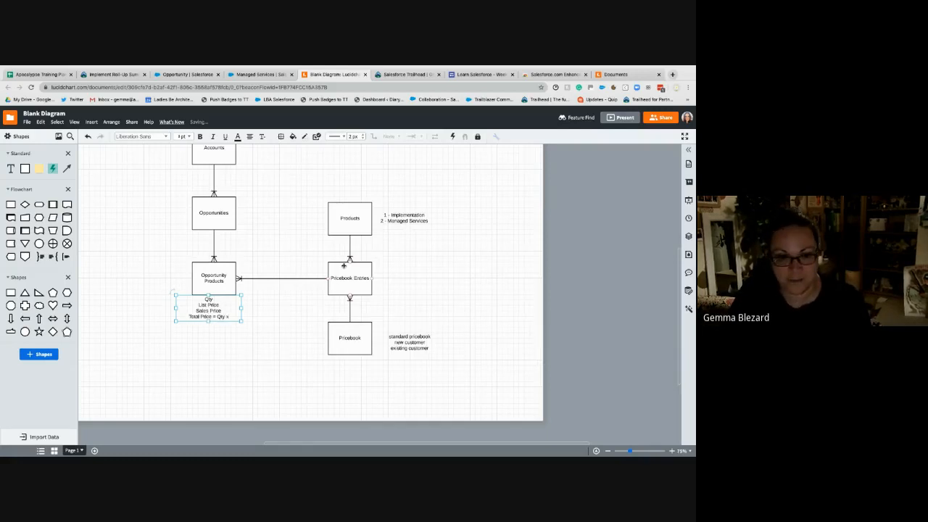
text( Sales Pr)
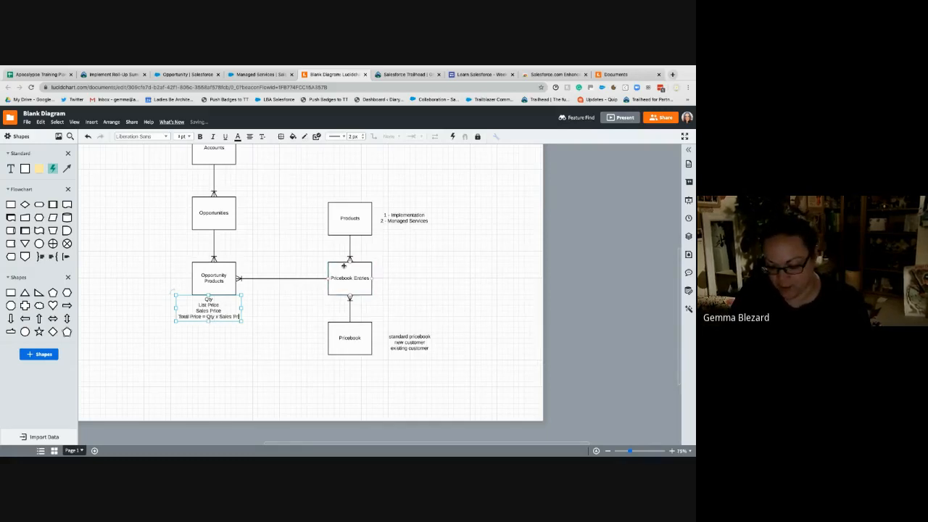
text(ice)
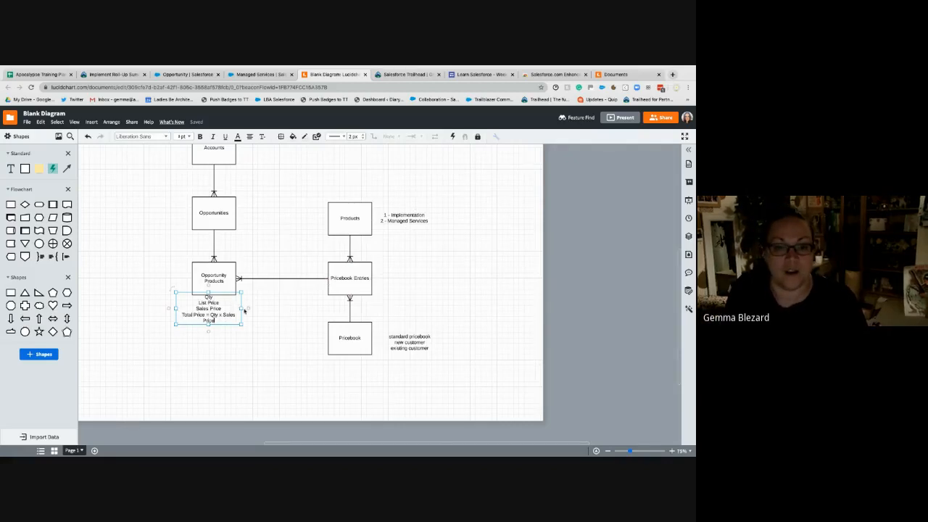
drag(242, 308, 229, 332)
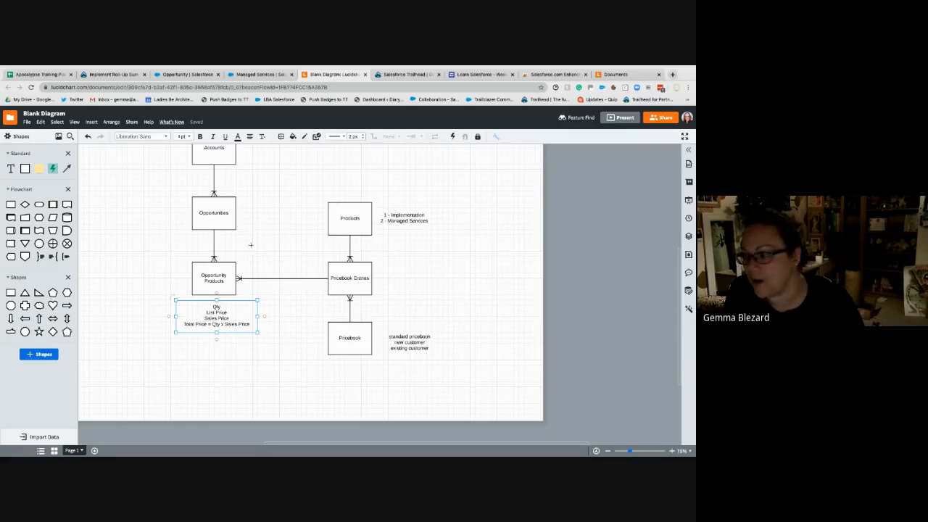
- Switch back to Salesforce, save the Managed Services product line and highlight the opportunity's Amount
click(250, 74)
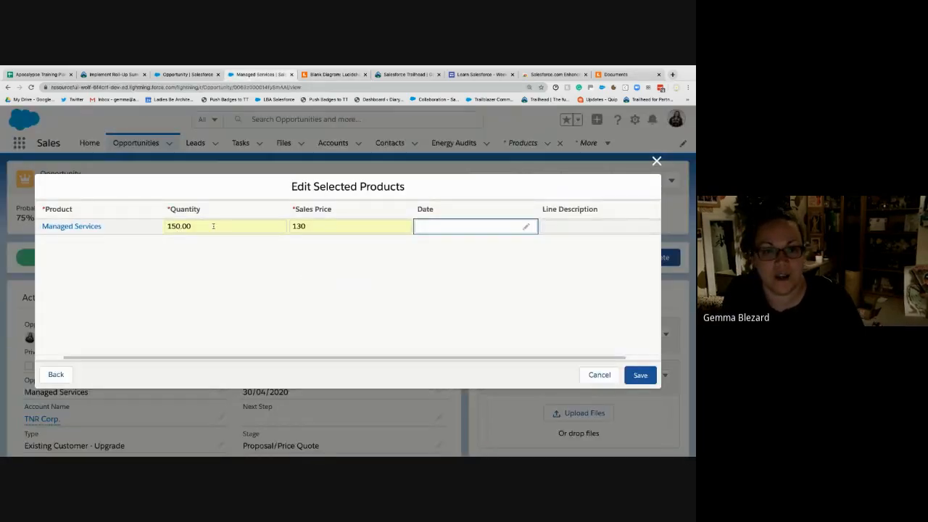
click(214, 227)
click(328, 225)
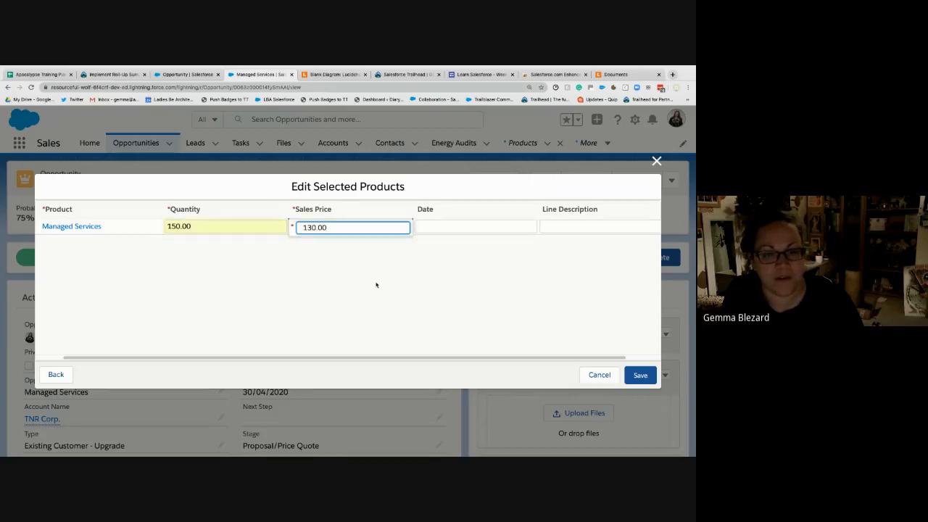
click(641, 376)
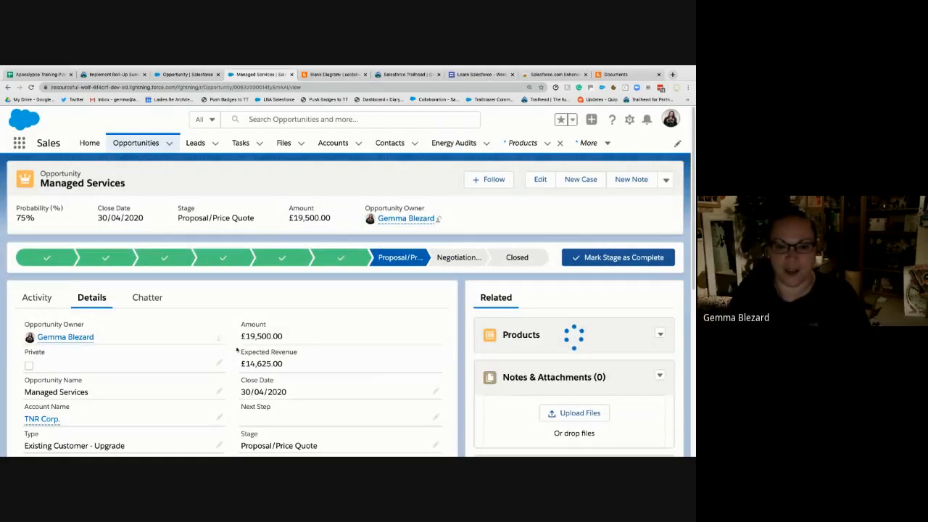
drag(247, 335, 281, 330)
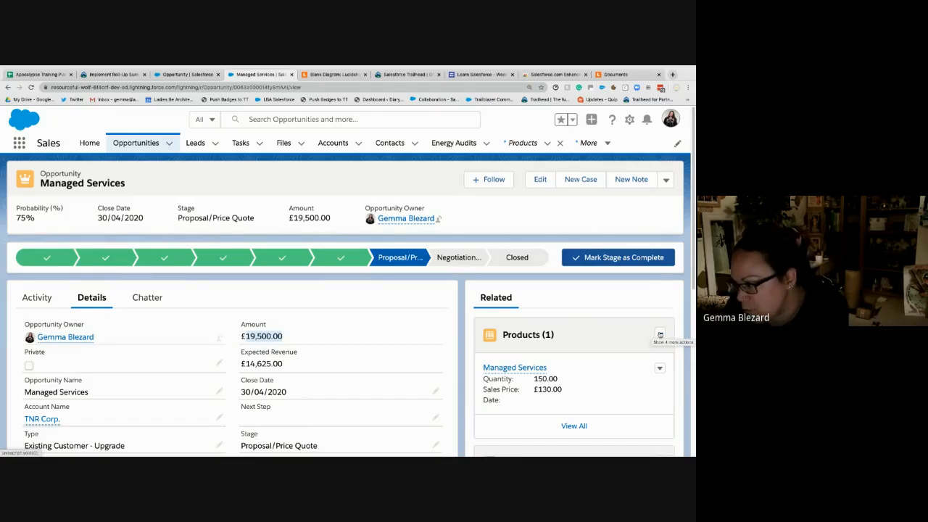
- Select Implementation and Managed Services from the Existing Customers price book to add to the opportunity, and proceed to their line details
click(660, 334)
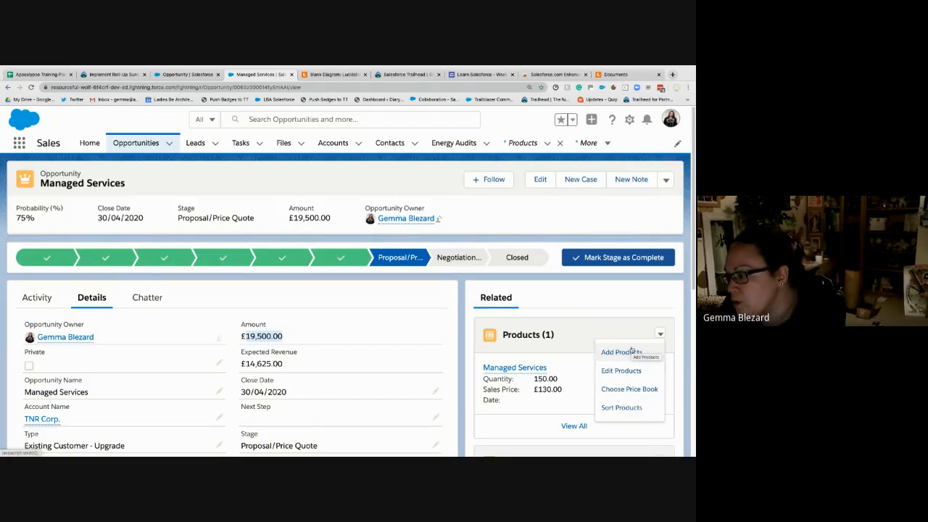
click(580, 293)
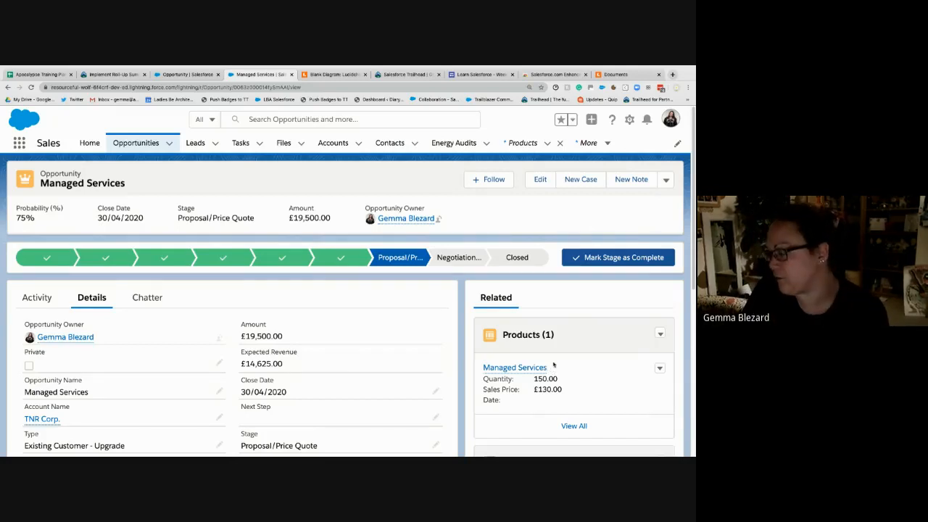
click(659, 333)
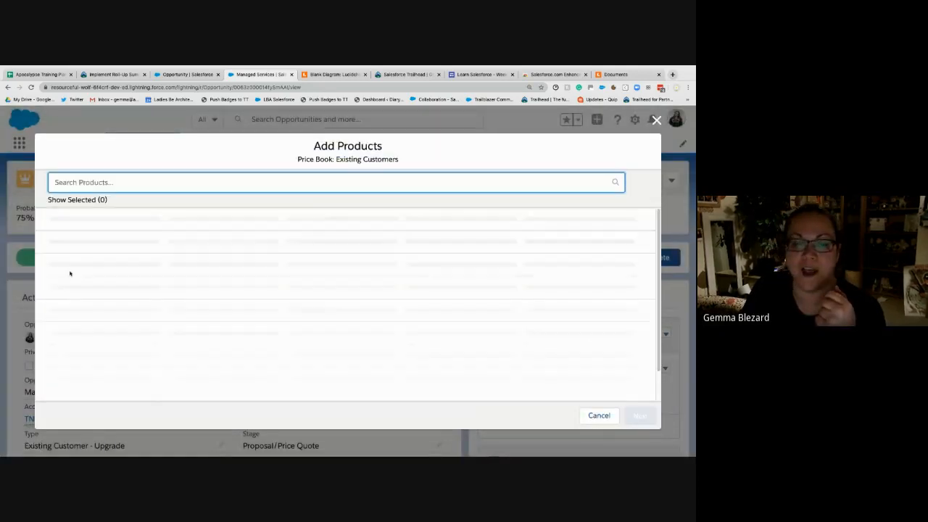
click(61, 234)
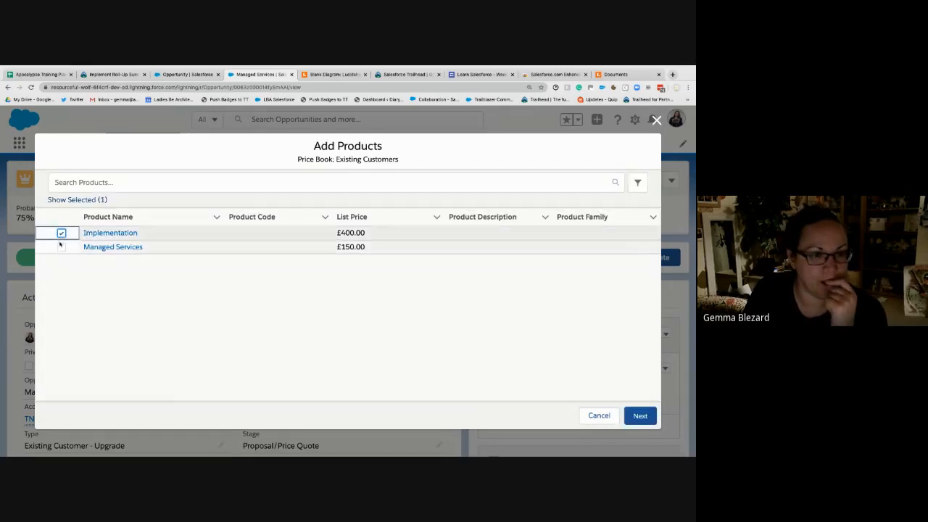
click(62, 247)
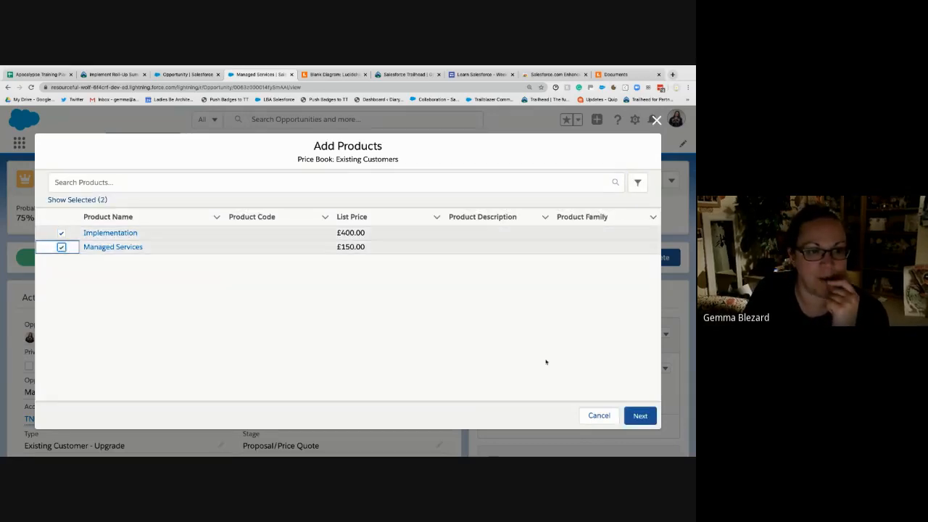
click(638, 415)
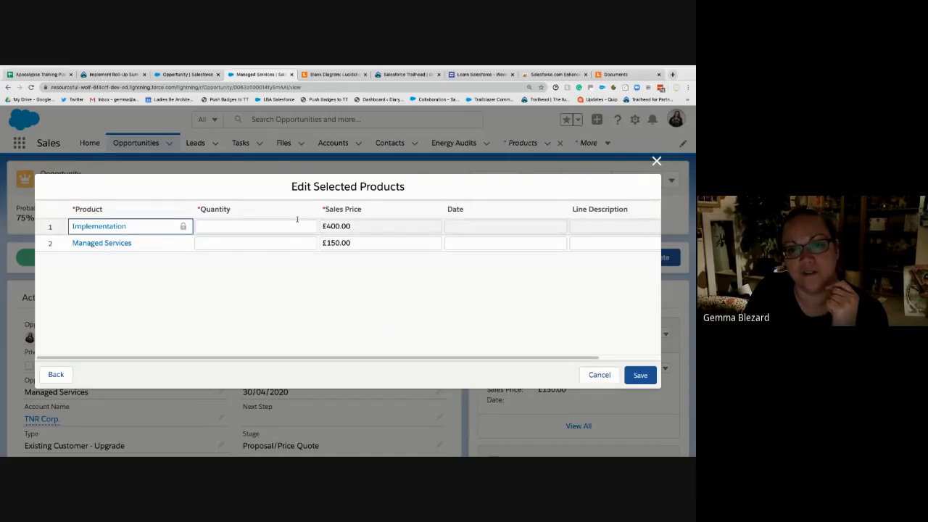
- Set the quantity to 500 for Implementation and 100 for Managed Services, and save the product lines
click(236, 226)
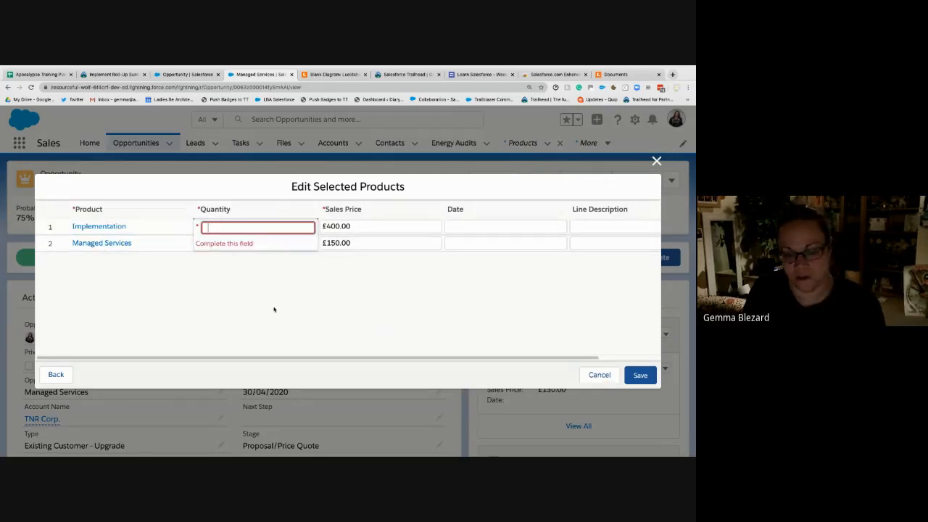
text(1)
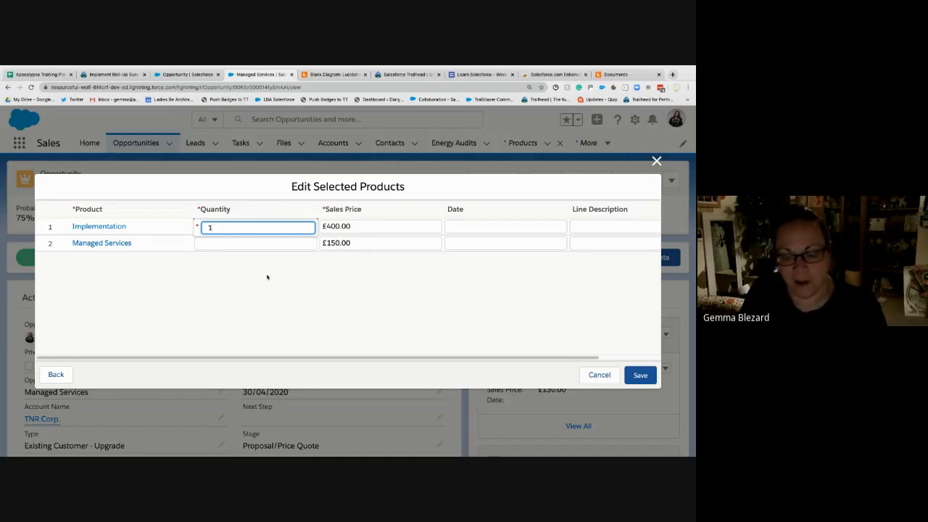
key(BackSpace)
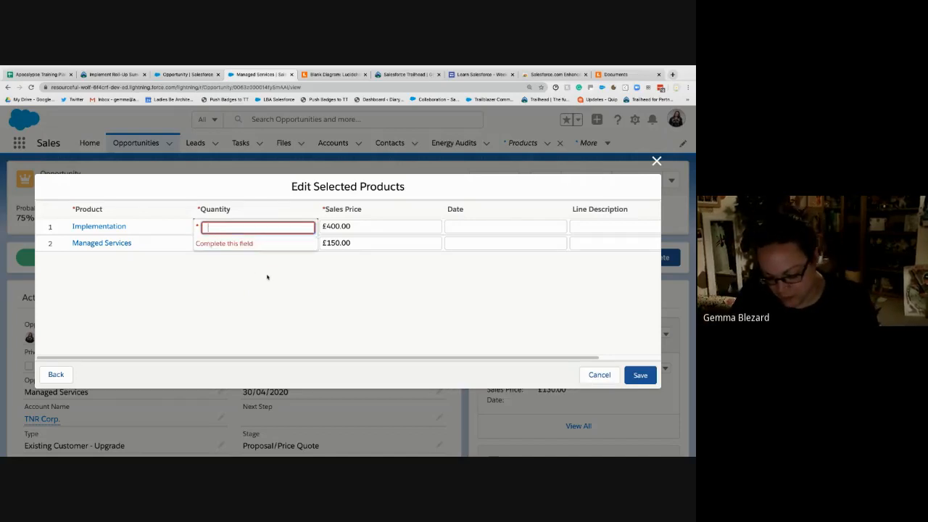
text(500)
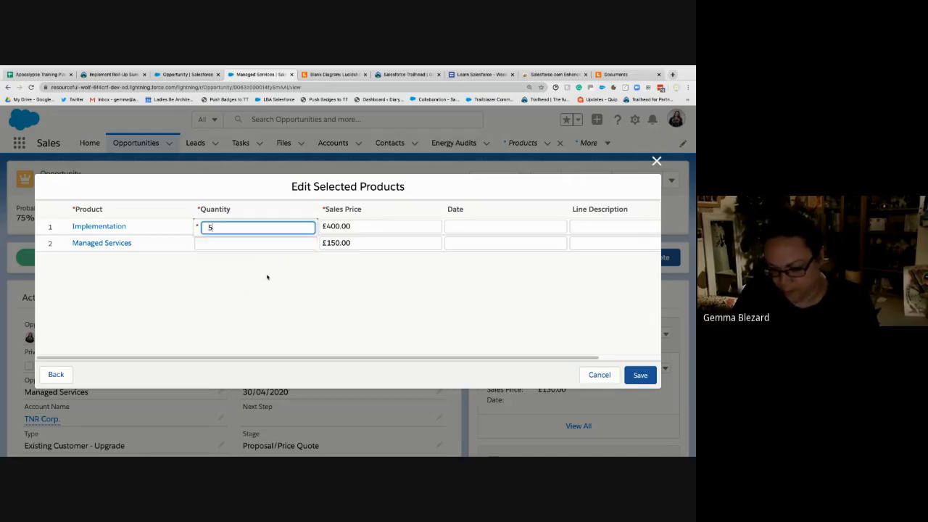
click(227, 242)
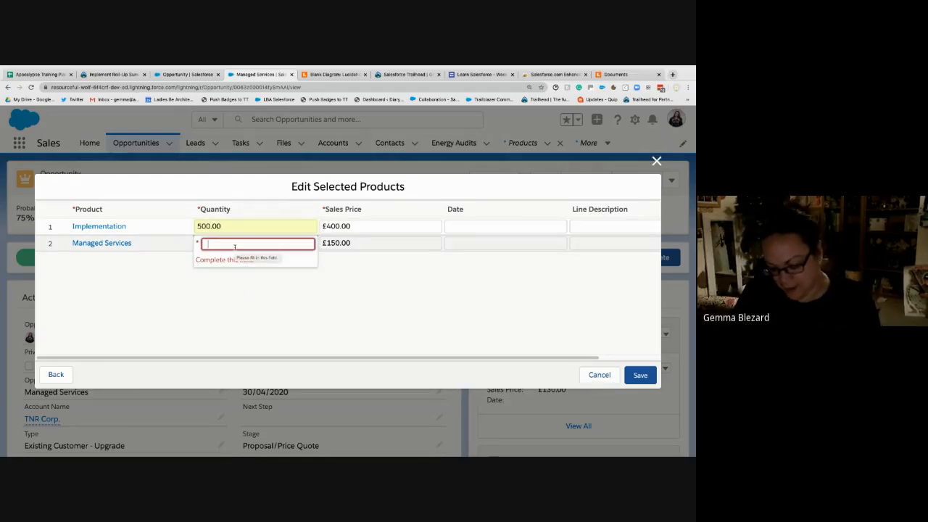
text(100)
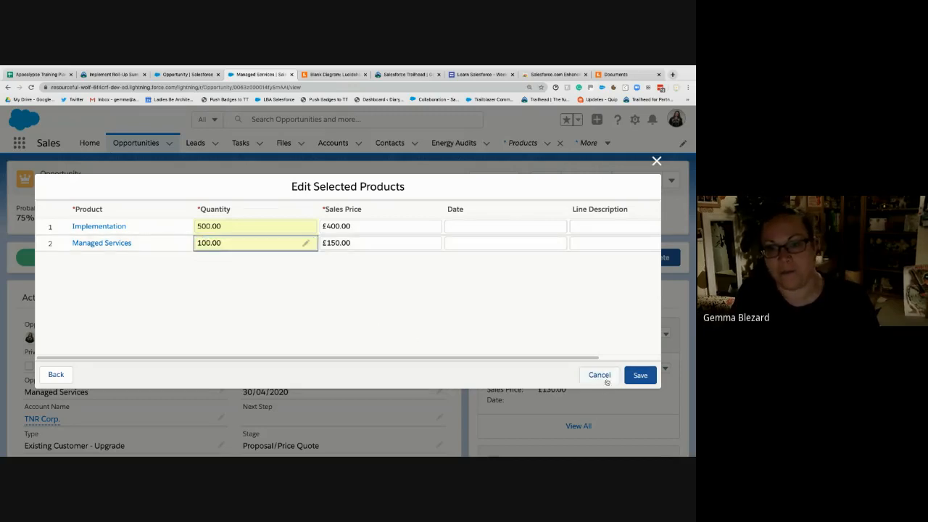
click(640, 376)
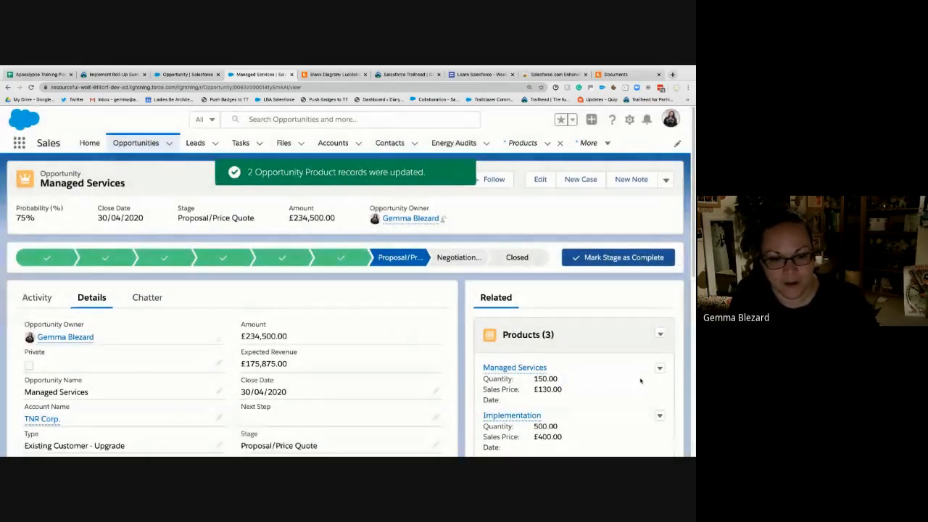
- Review the opportunity's amounts and product lines, highlighting the Discounted Amount
scroll(215, 375, down, 3)
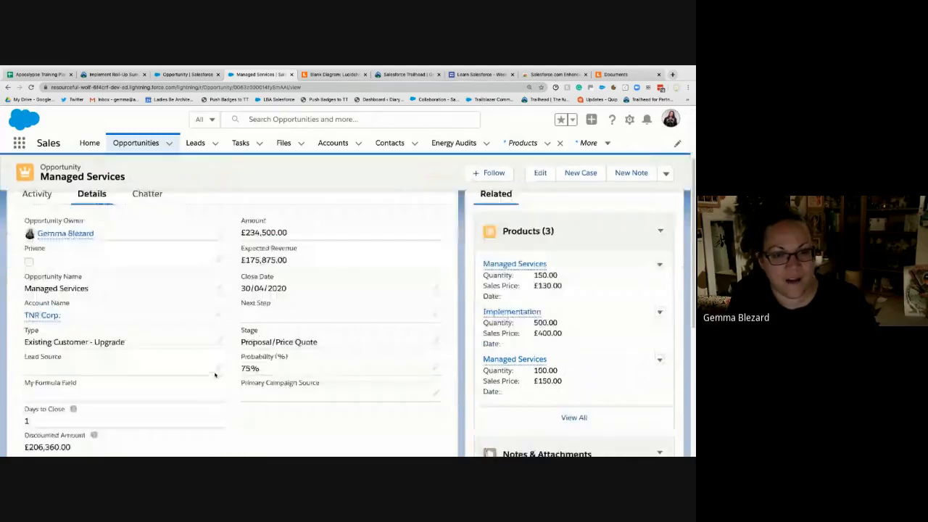
scroll(150, 383, up, 1)
scroll(150, 382, down, 1)
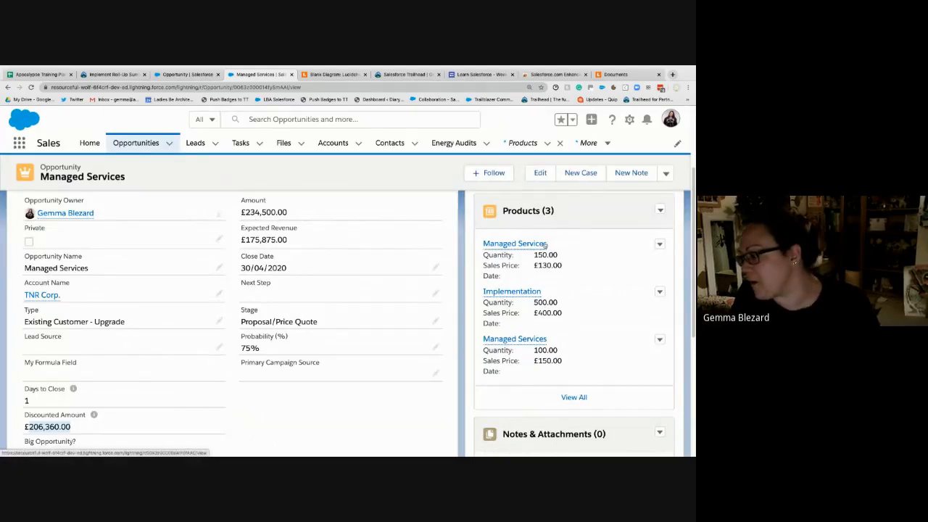
mouse_move(544, 247)
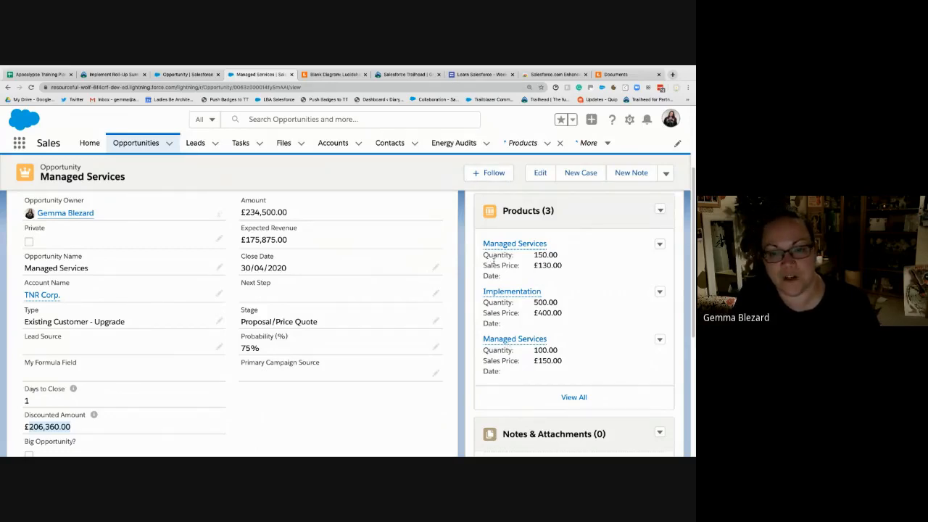
mouse_move(512, 242)
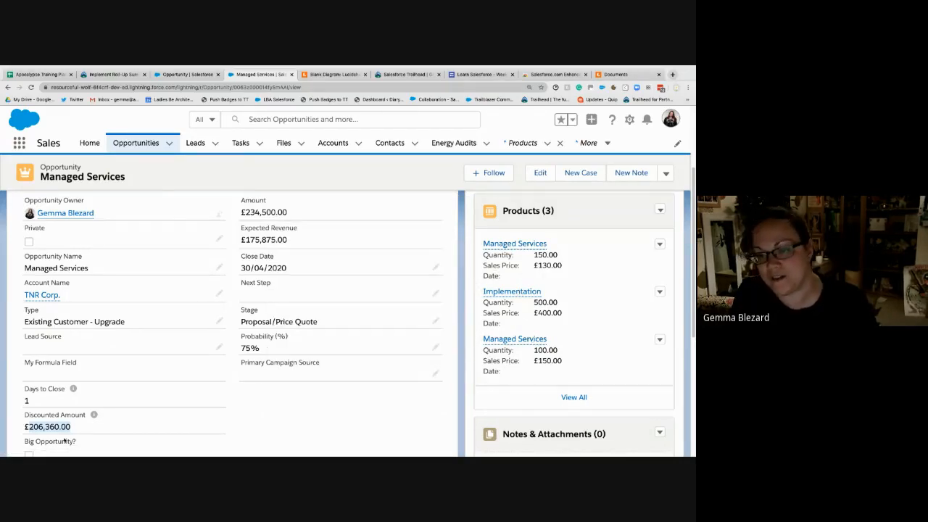
drag(71, 427, 29, 426)
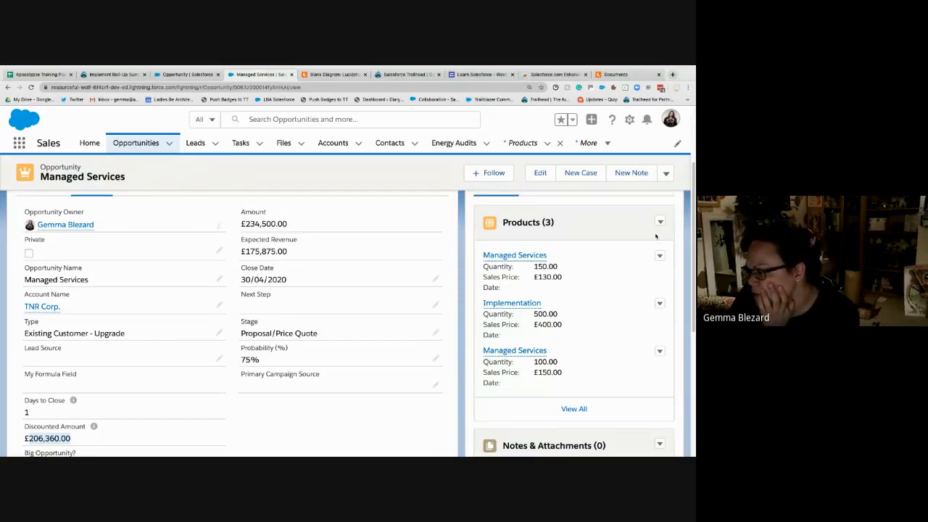
scroll(656, 237, up, 1)
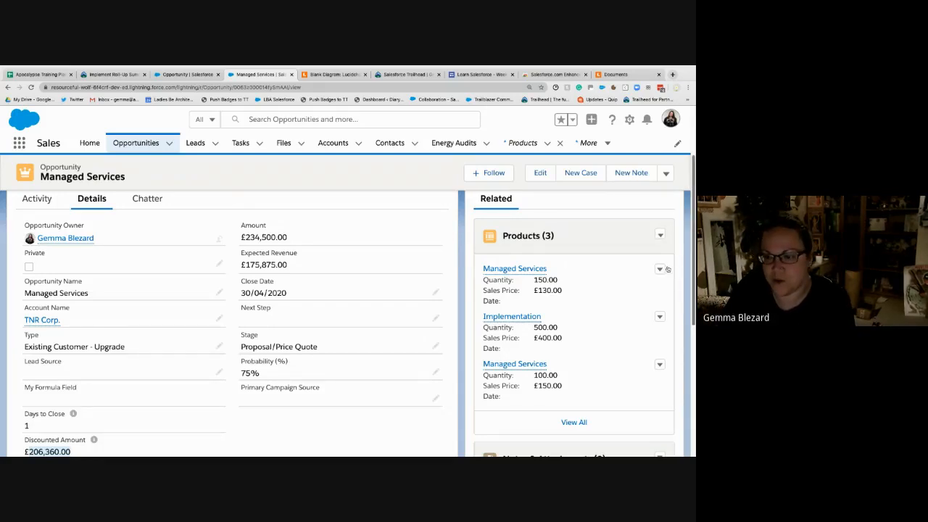
- Open the first Managed Services line, highlight its List Price, Sales Price, Quantity and Total Price, and return to the opportunity's details
click(514, 272)
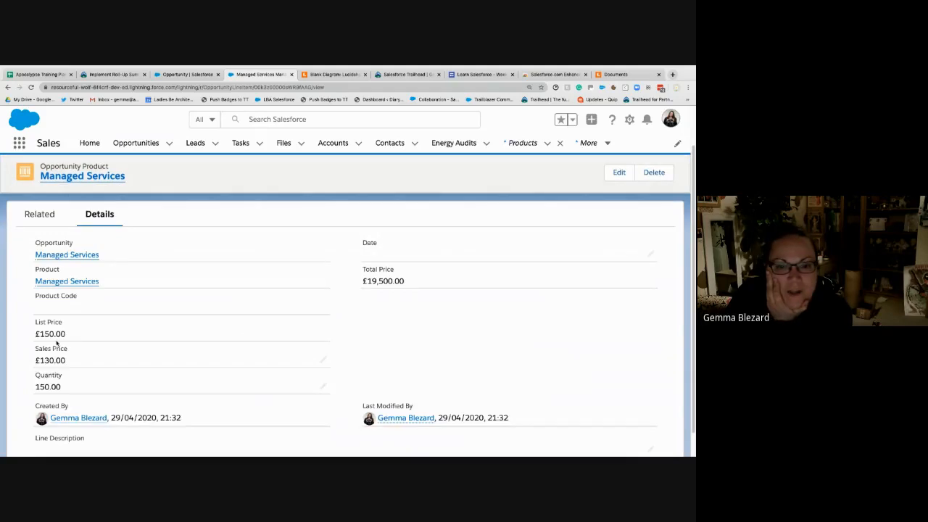
drag(41, 334, 72, 334)
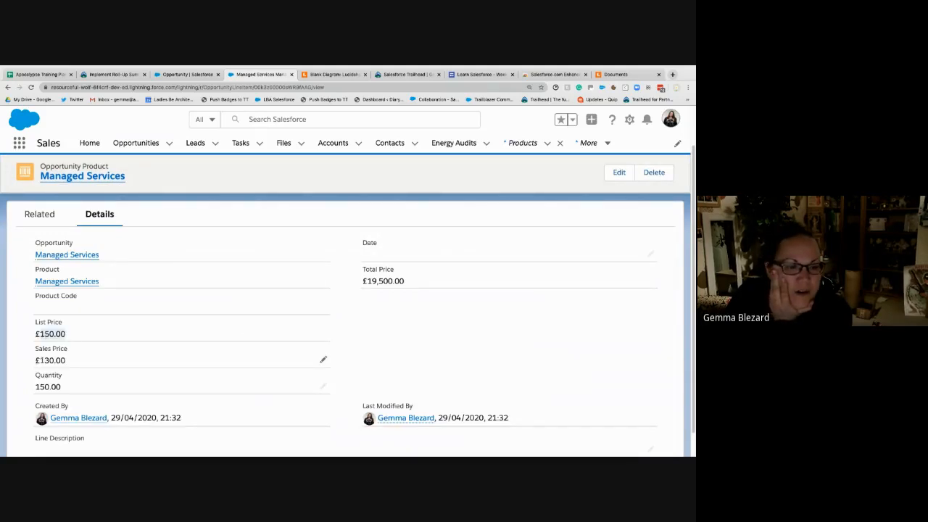
drag(36, 360, 68, 360)
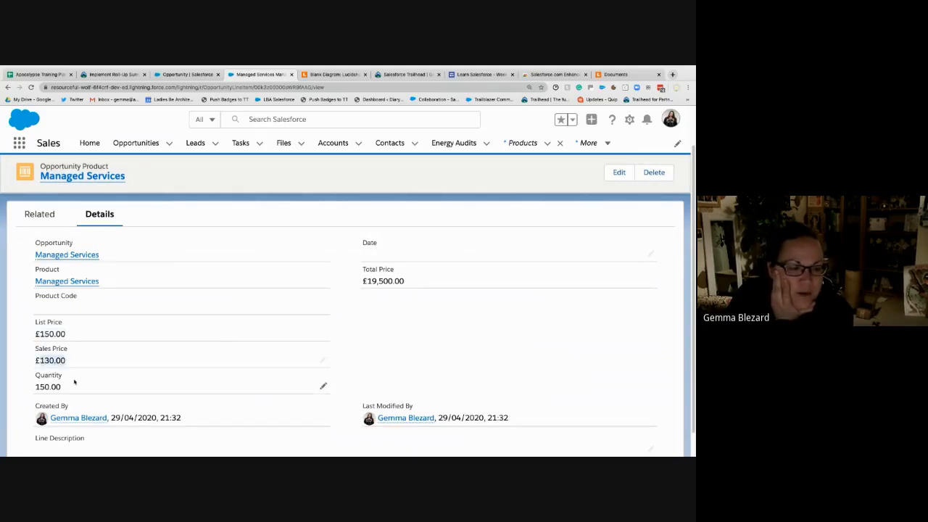
drag(64, 389, 37, 386)
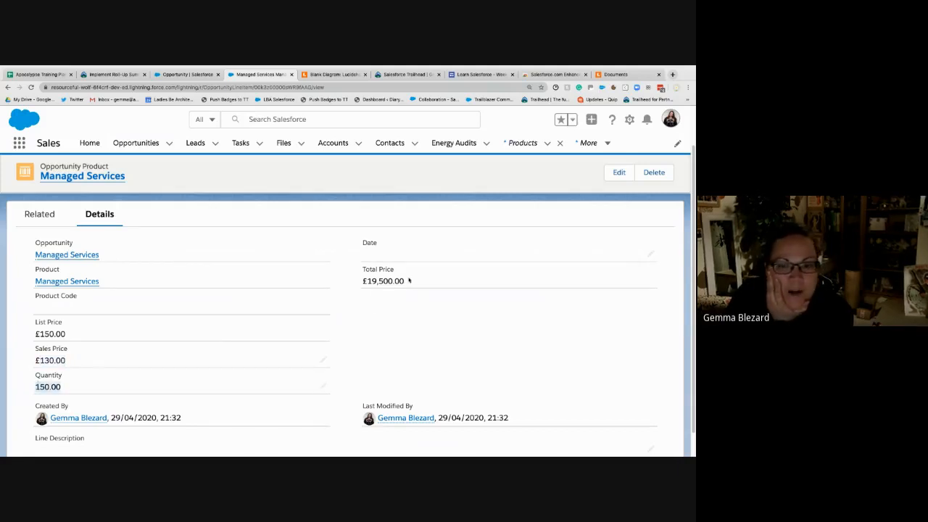
drag(407, 281, 362, 283)
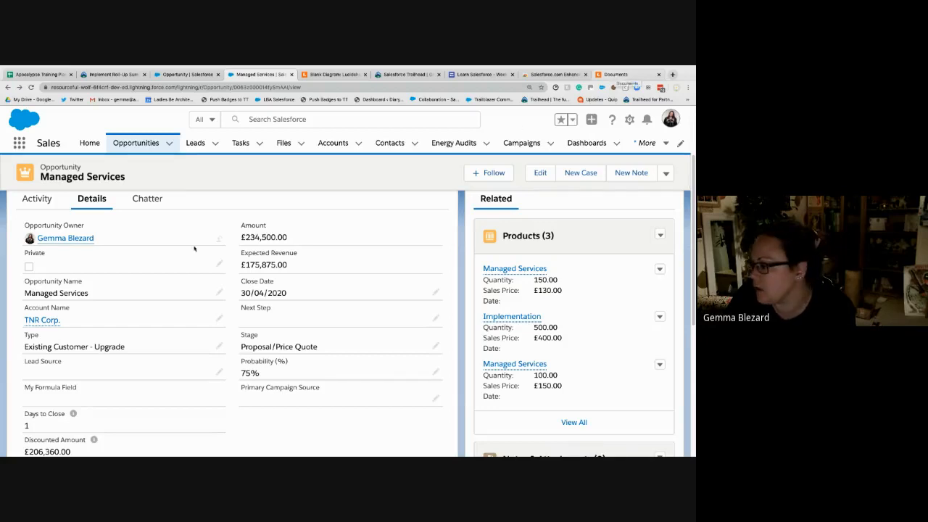
scroll(129, 372, down, 3)
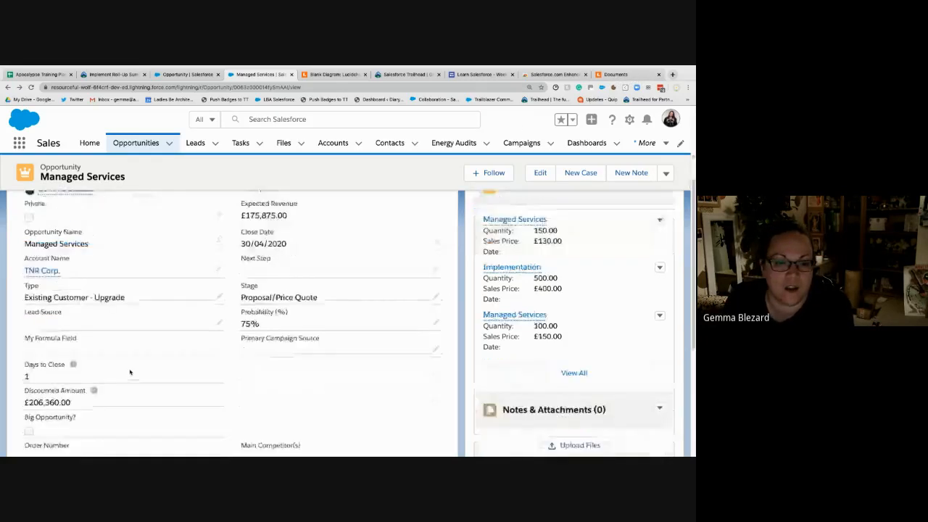
scroll(130, 372, up, 2)
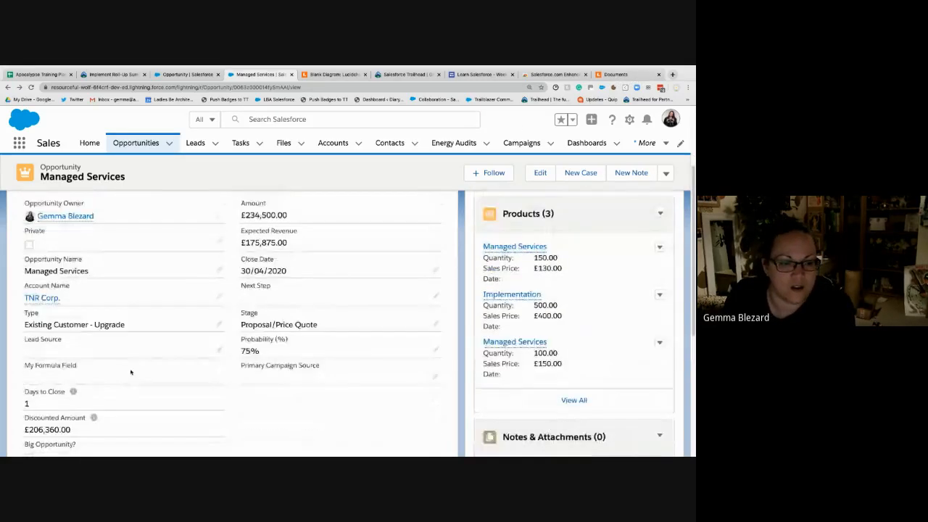
- Return to the Opportunity field setup and save the roll-up summary summing Opportunity Product Total Price, keeping the default field-level security and page layouts
click(181, 74)
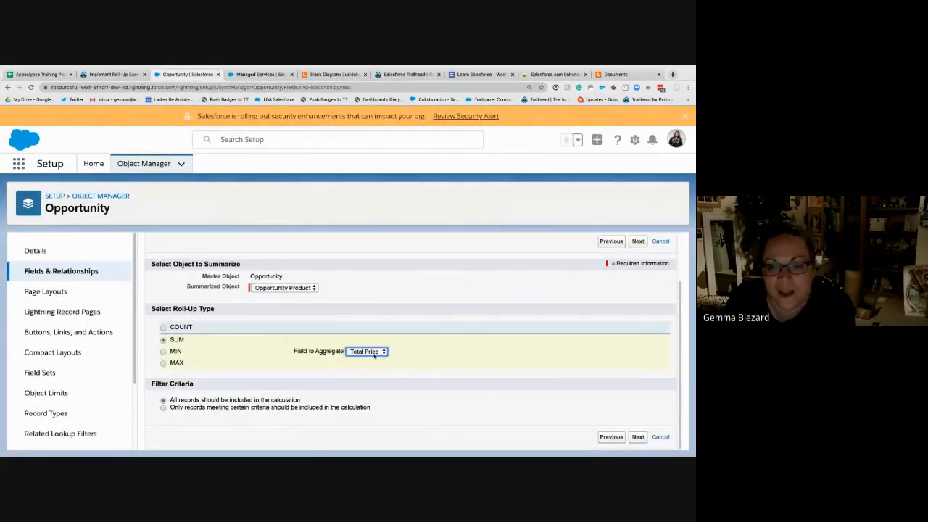
click(427, 418)
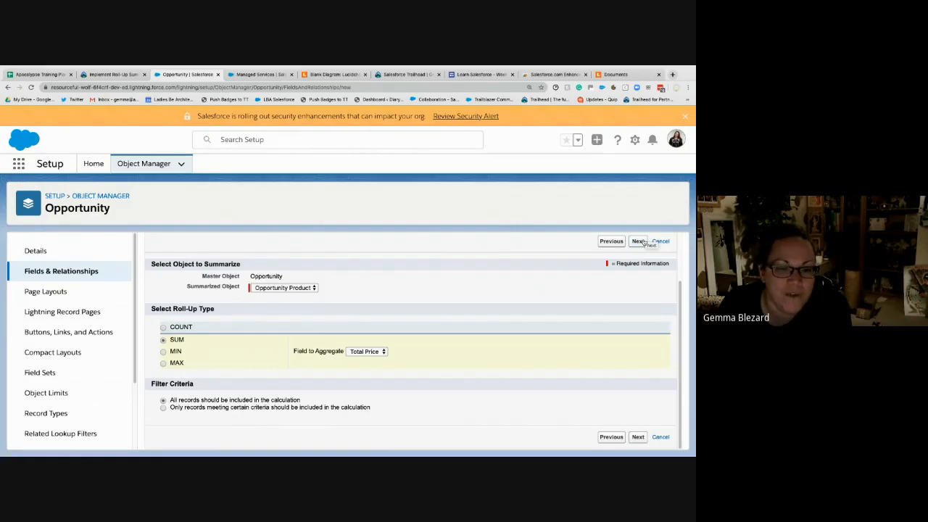
click(644, 242)
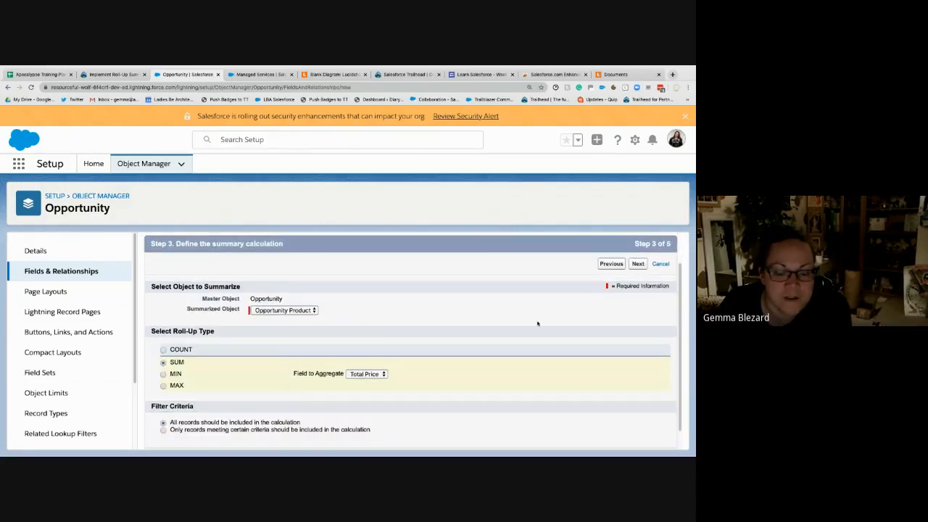
click(641, 265)
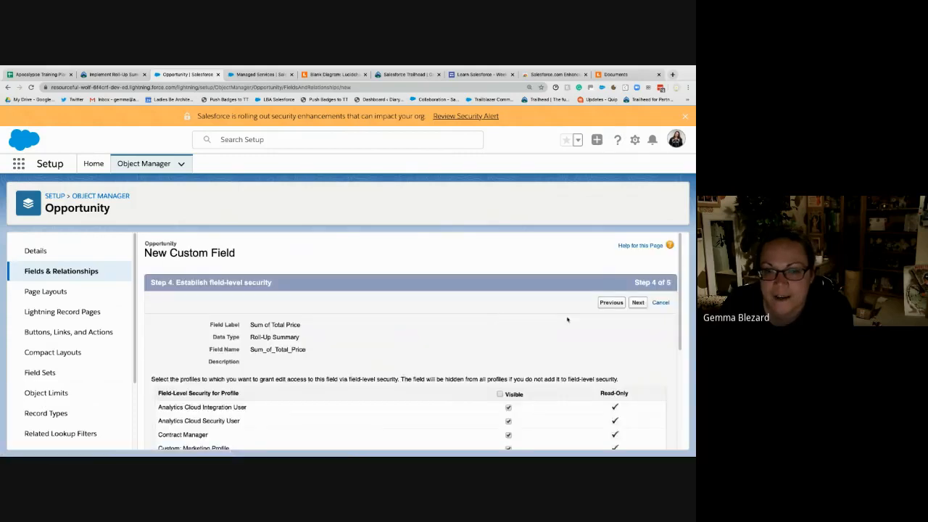
click(638, 302)
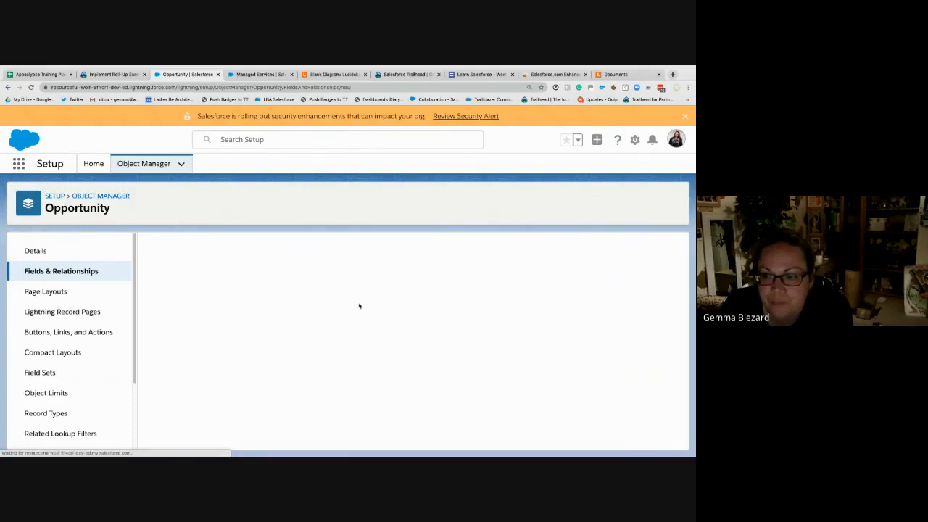
click(635, 303)
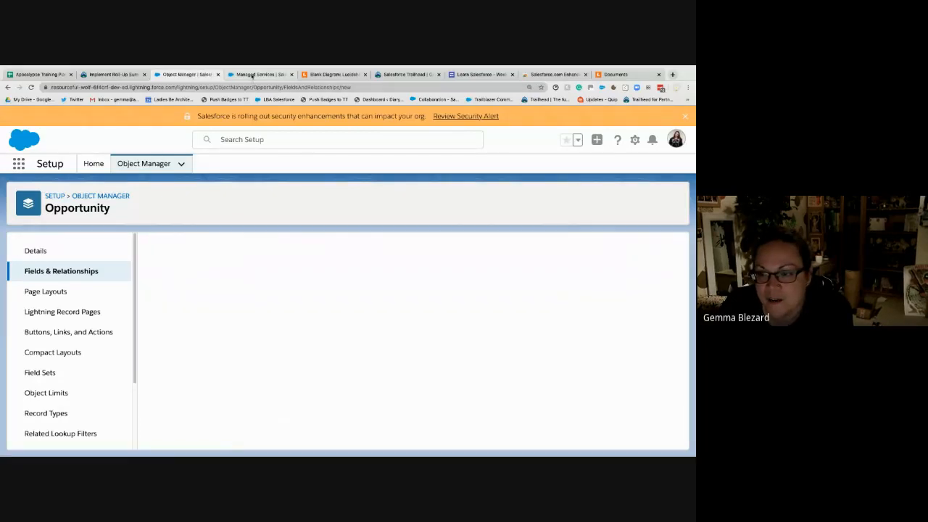
- Switch back to the Managed Services opportunity and check its details for the Sum of Total Price field
click(252, 75)
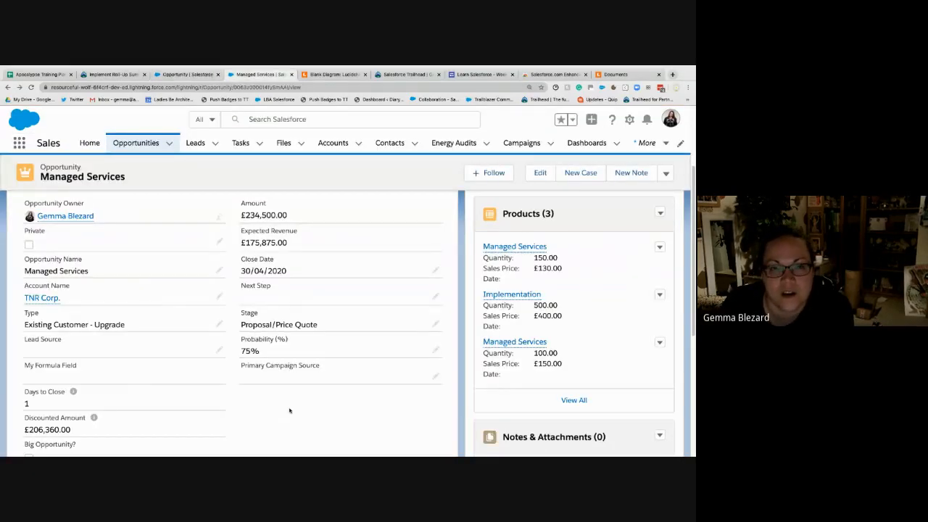
scroll(287, 408, down, 3)
scroll(288, 408, down, 2)
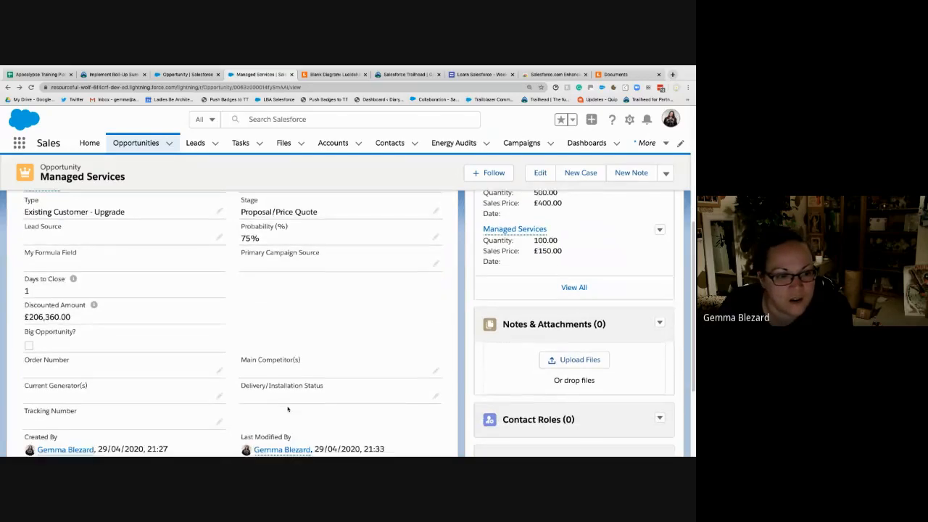
scroll(287, 406, up, 2)
scroll(288, 408, up, 5)
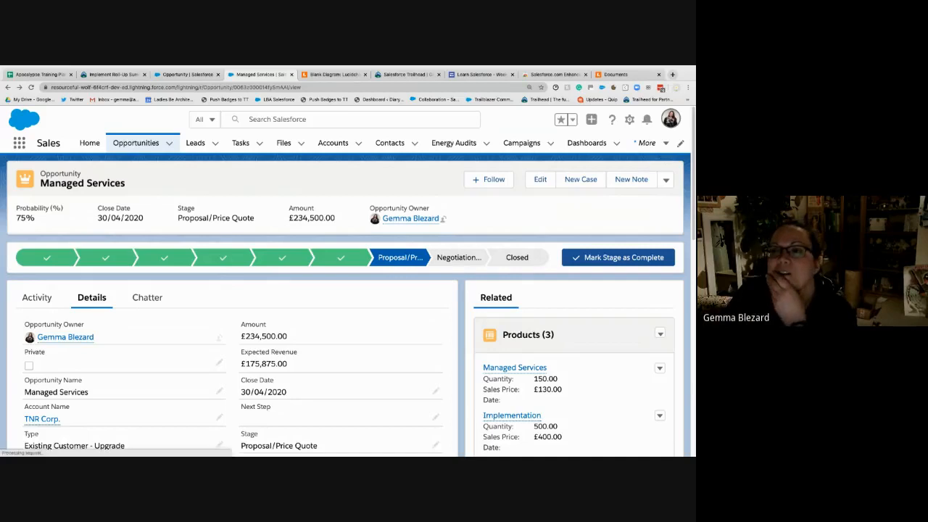
- Switch the org to Salesforce Classic and open the Managed Services opportunity from the recent items
click(671, 119)
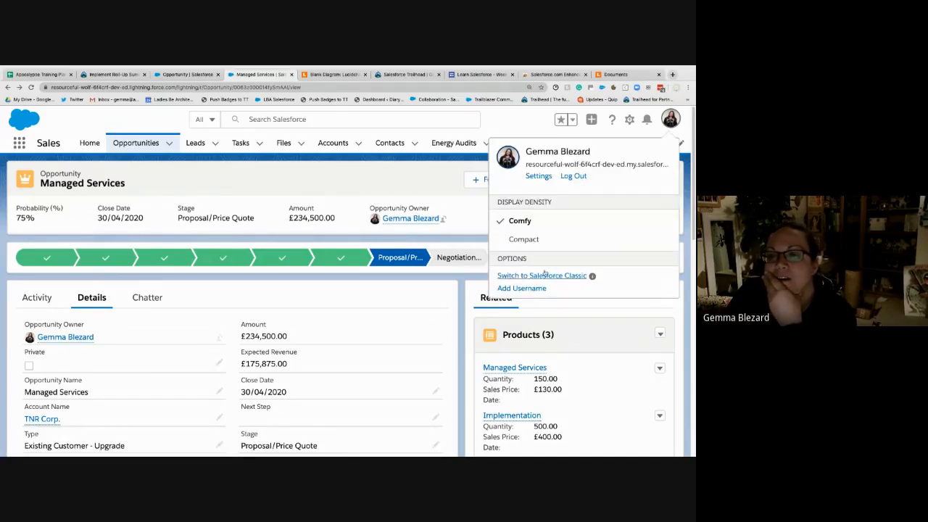
click(551, 277)
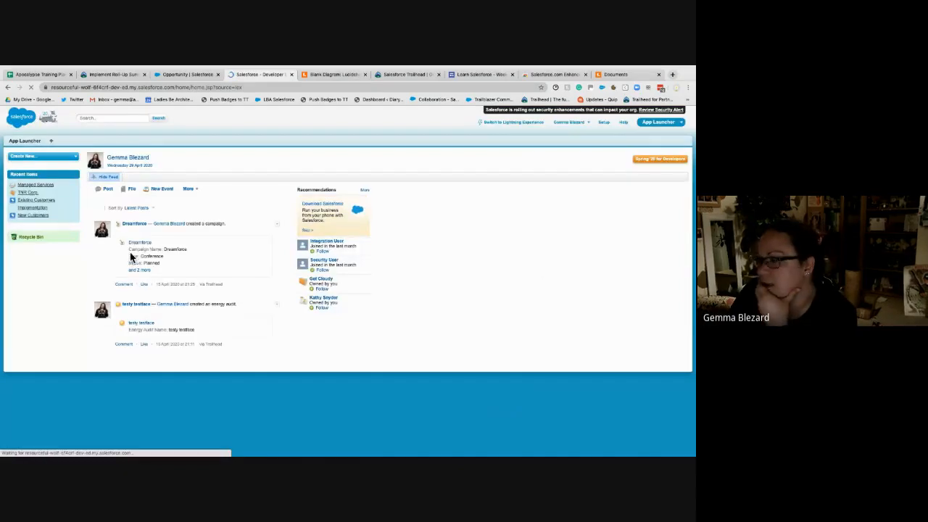
click(40, 187)
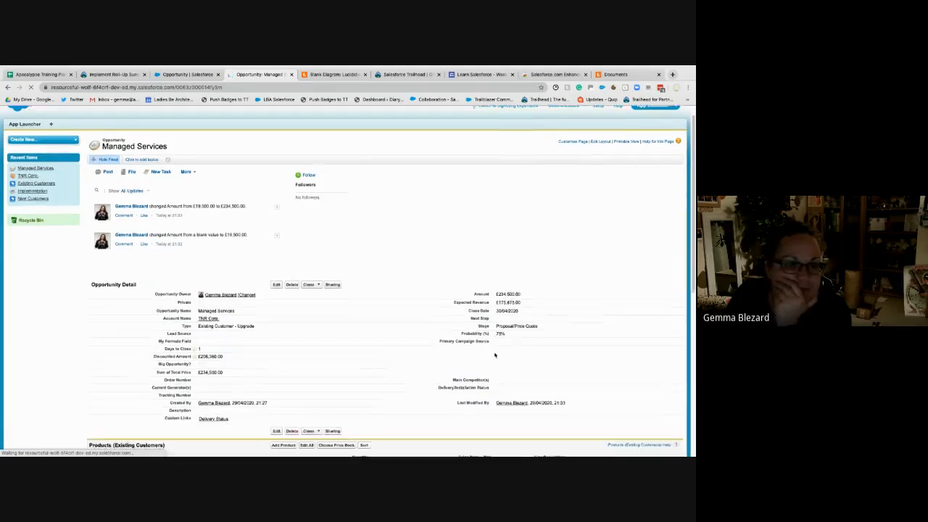
- Highlight the opportunity's Sum of Total Price and Amount for comparison, and look over its product lines
scroll(495, 355, down, 2)
drag(232, 335, 153, 339)
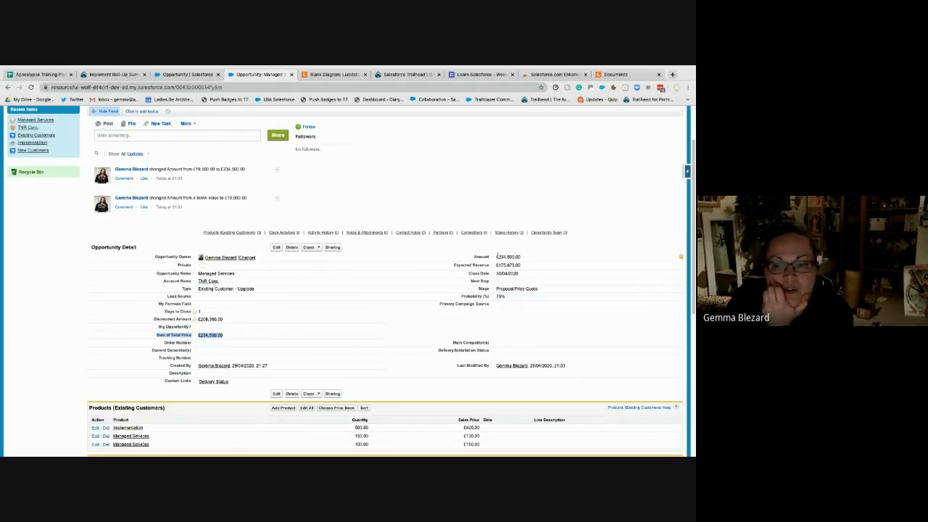
drag(498, 256, 520, 257)
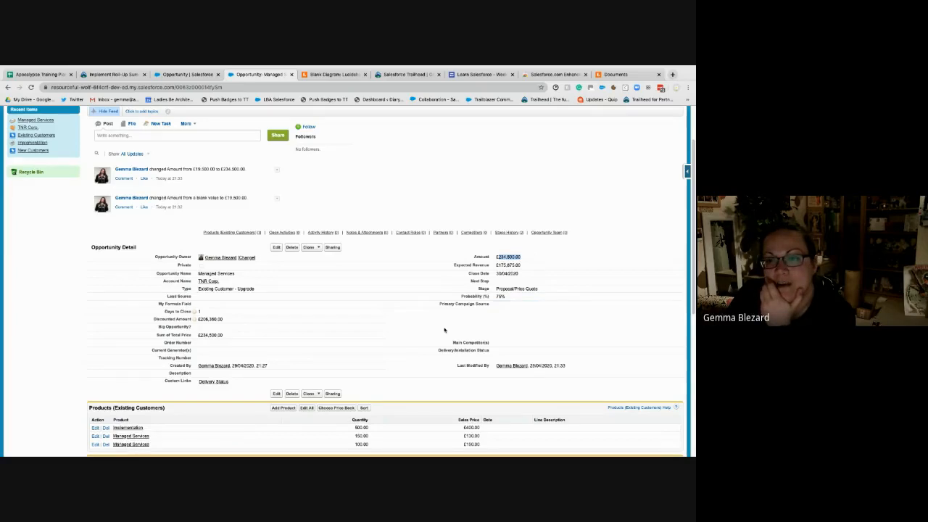
scroll(445, 330, down, 3)
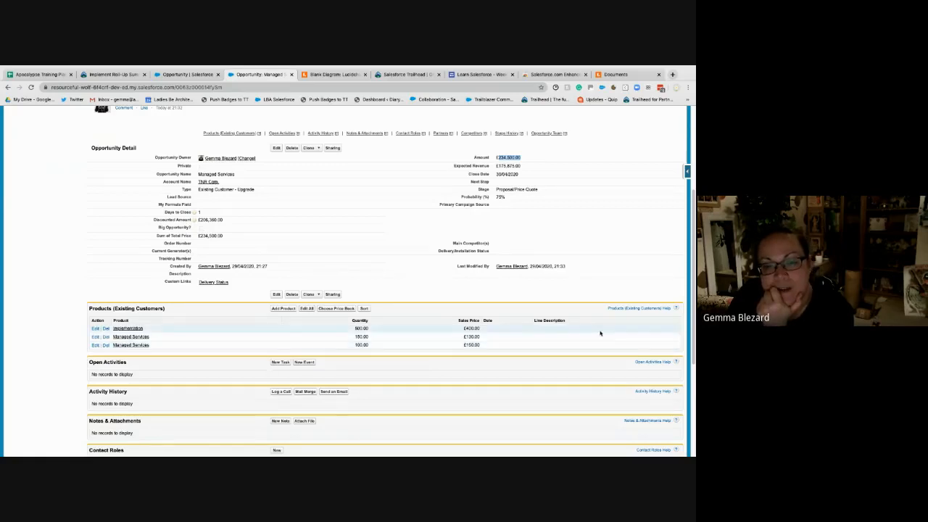
- Edit the opportunity page layout to add Discount and Total Price columns to the Products related list, and save the layout
scroll(638, 155, up, 5)
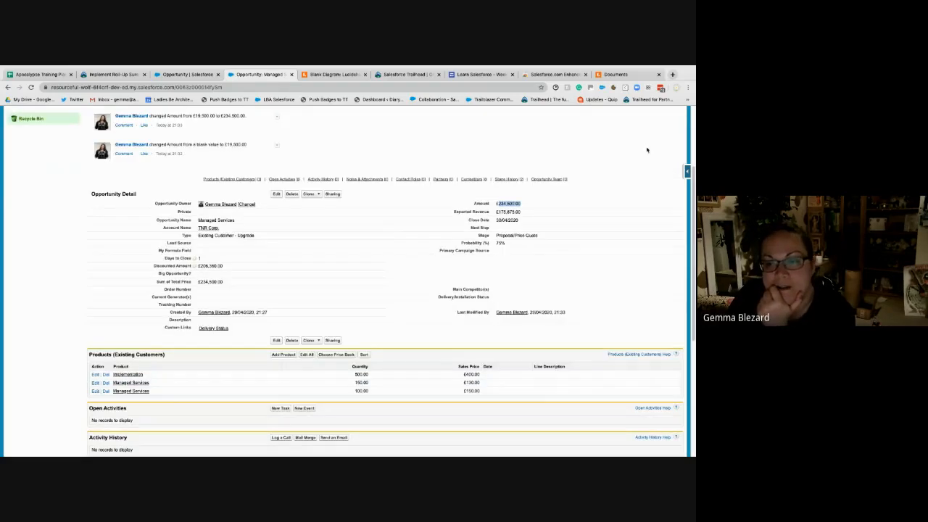
click(606, 158)
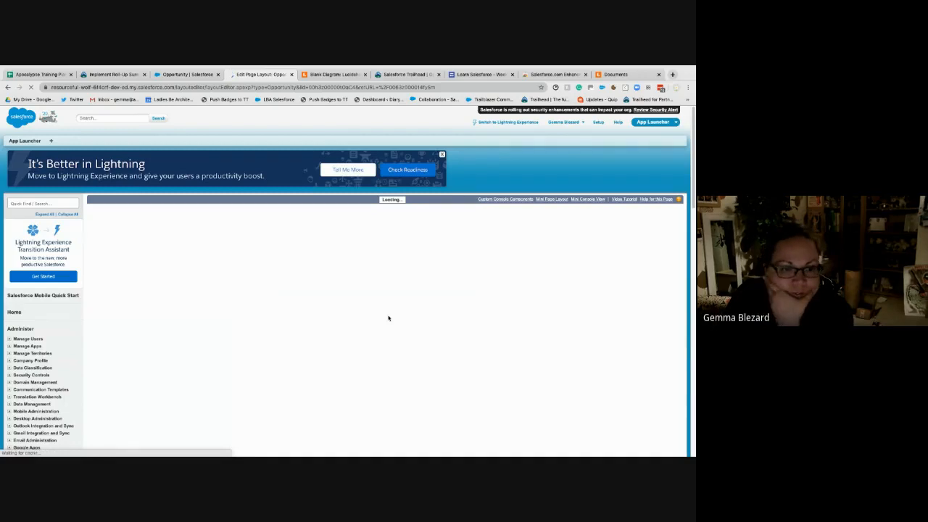
scroll(141, 355, down, 10)
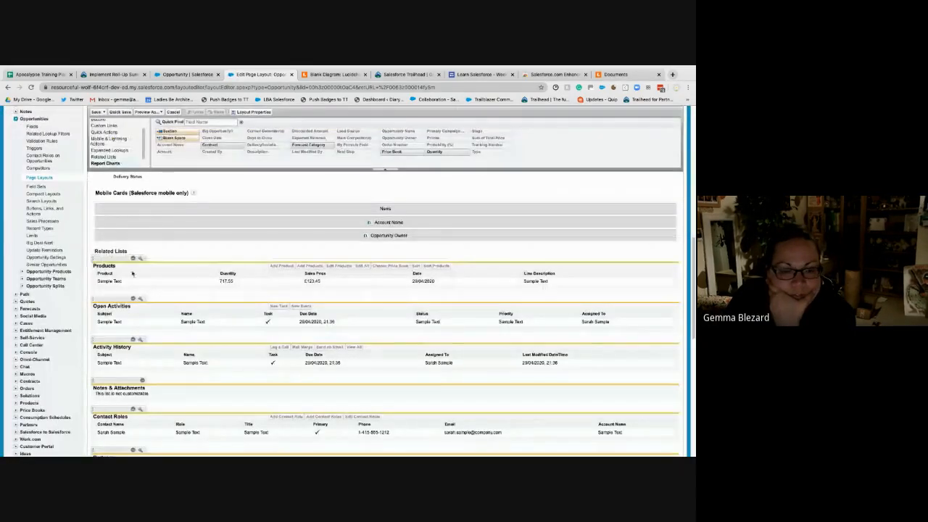
click(141, 261)
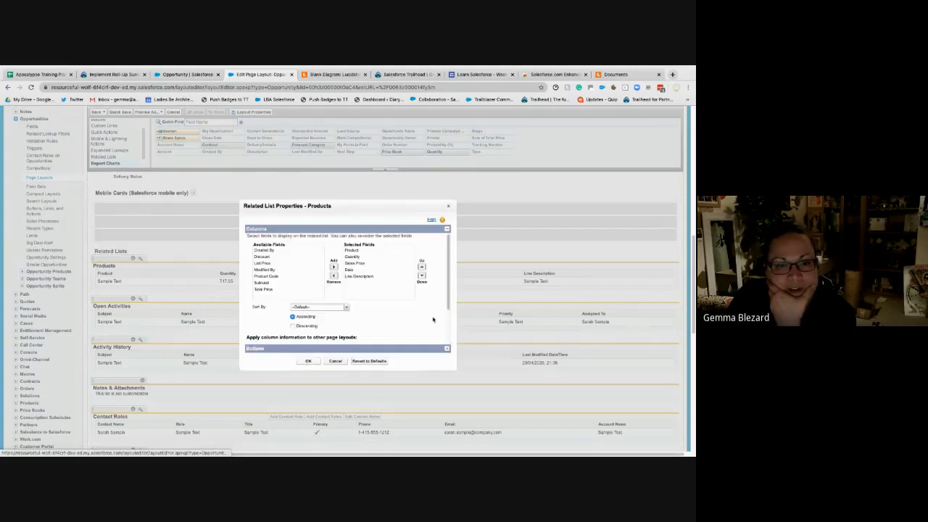
click(279, 256)
click(288, 284)
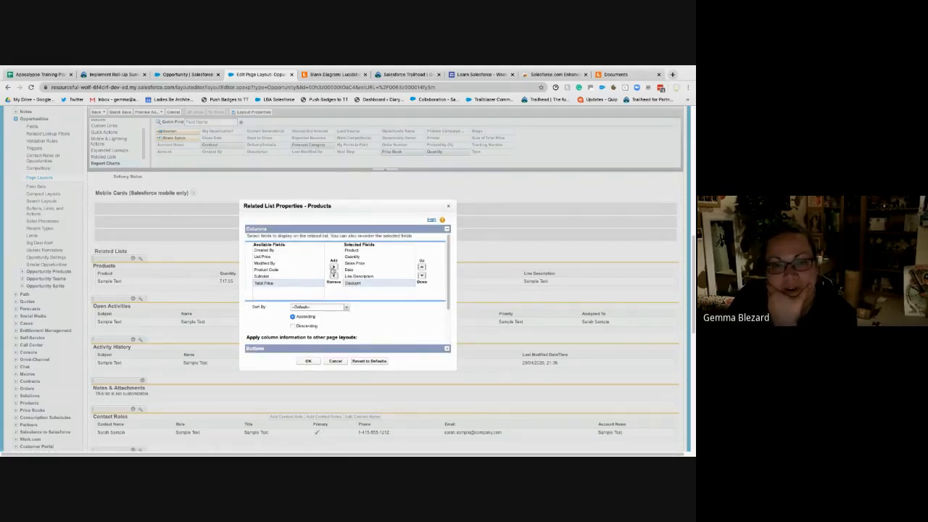
click(333, 267)
click(293, 264)
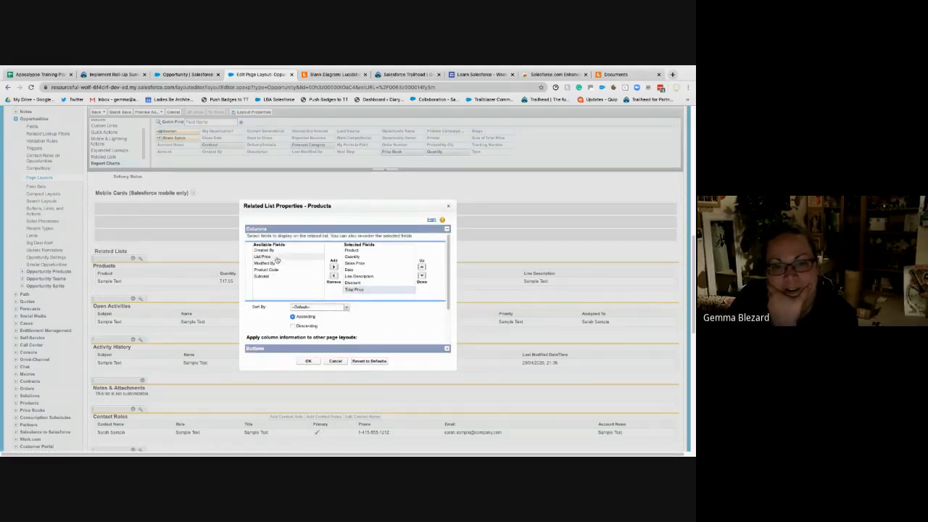
click(308, 360)
click(95, 113)
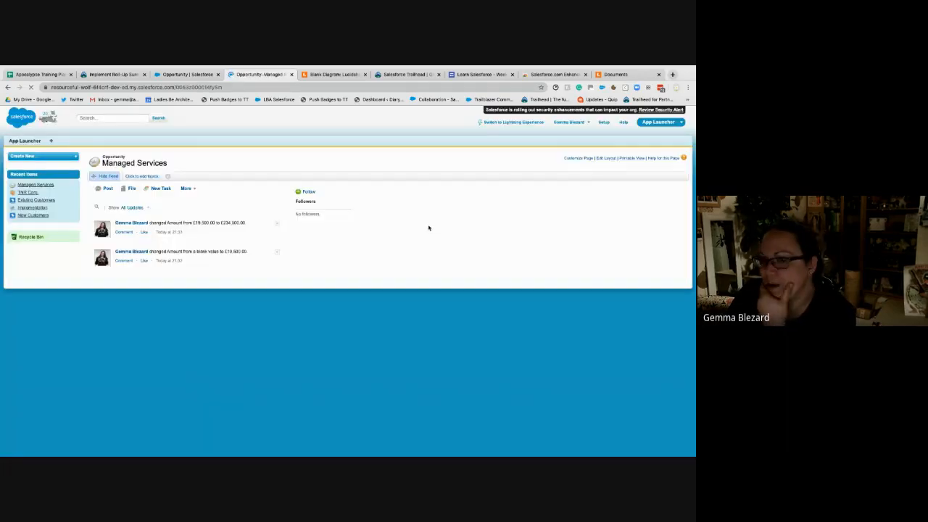
- Review the Total Price values of the opportunity's product lines alongside the Sum of Total Price field
scroll(614, 359, down, 5)
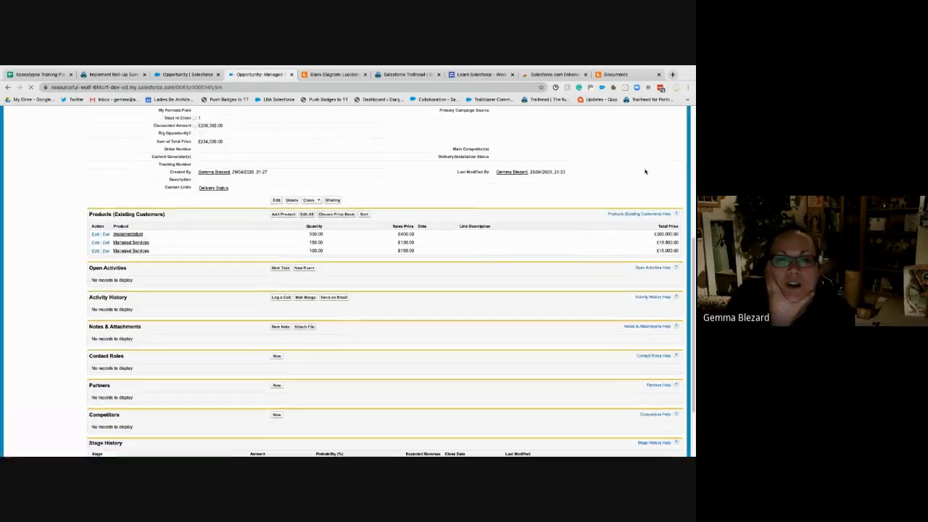
scroll(638, 319, up, 1)
drag(652, 296, 679, 310)
click(666, 254)
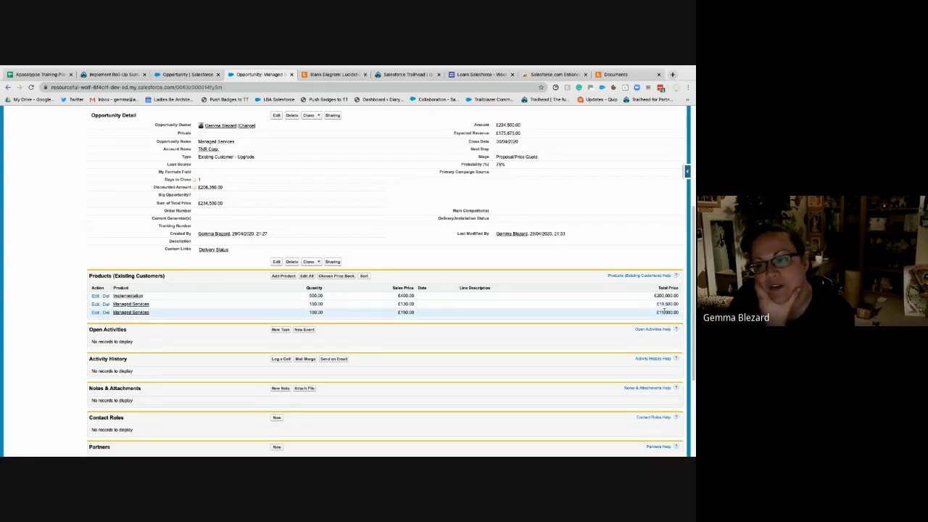
scroll(664, 310, up, 1)
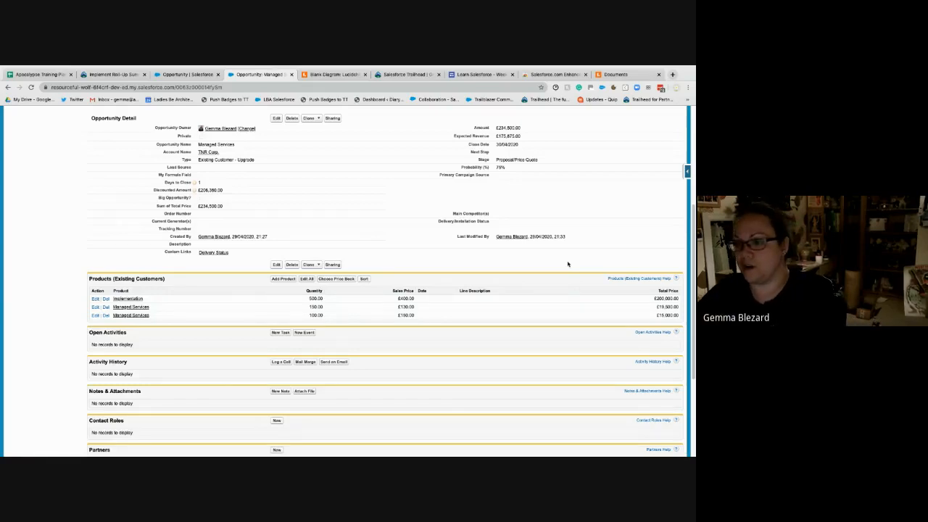
- Use the system search as a calculator to add up the line totals as 2000+19500+15000, and dismiss it
key(super+space)
text(2000)
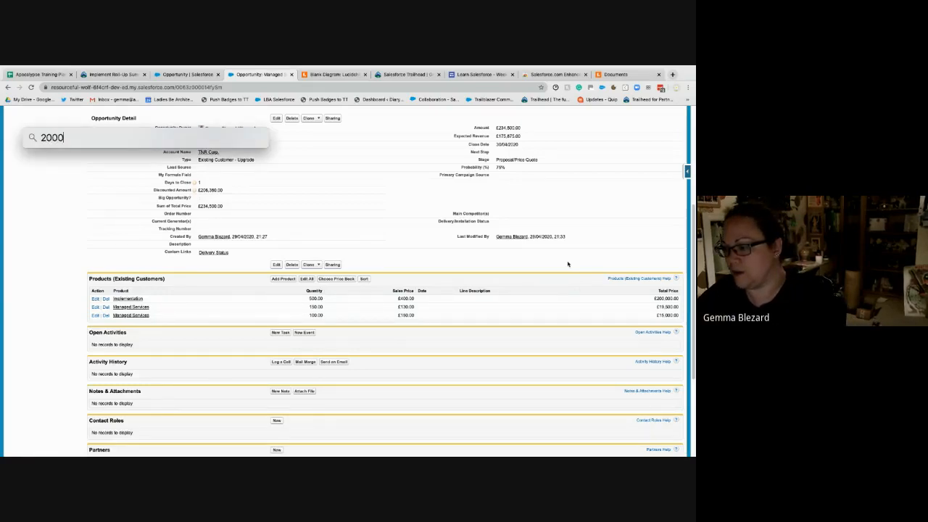
text(_)
text(+)
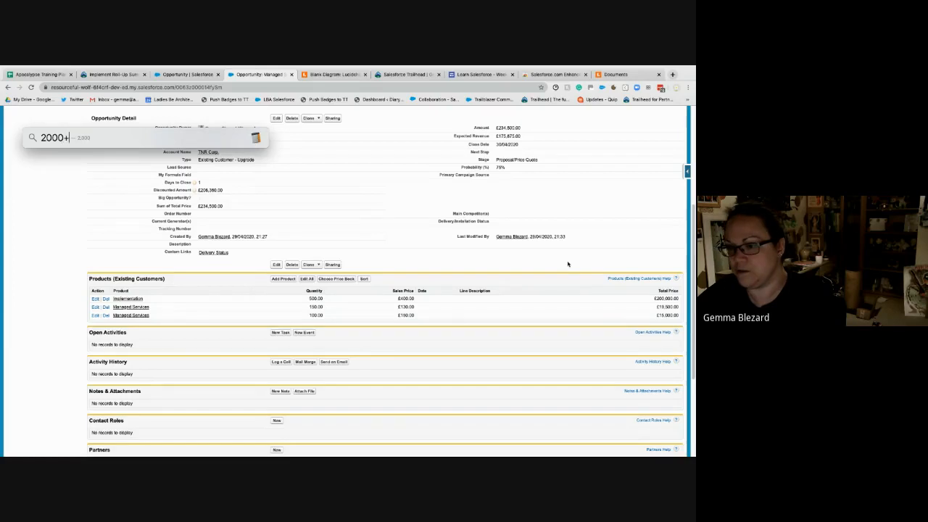
text(19500)
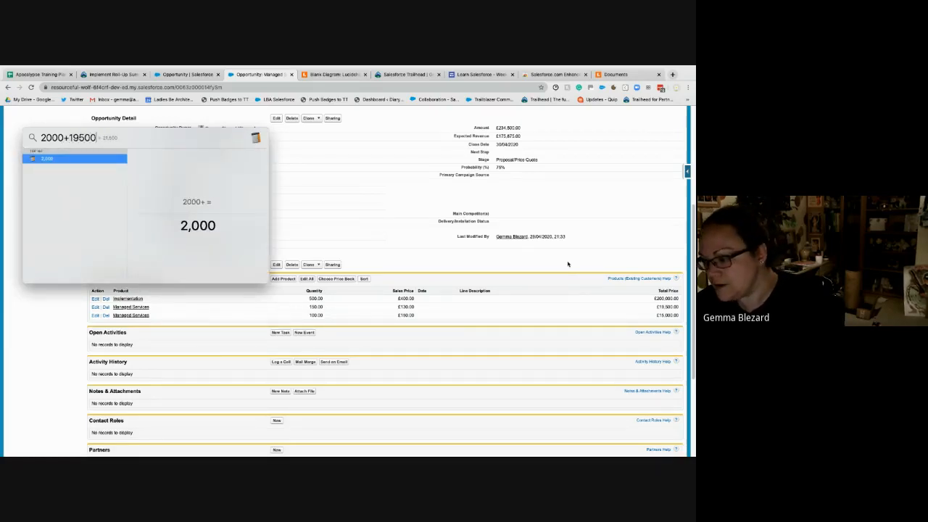
text(+)
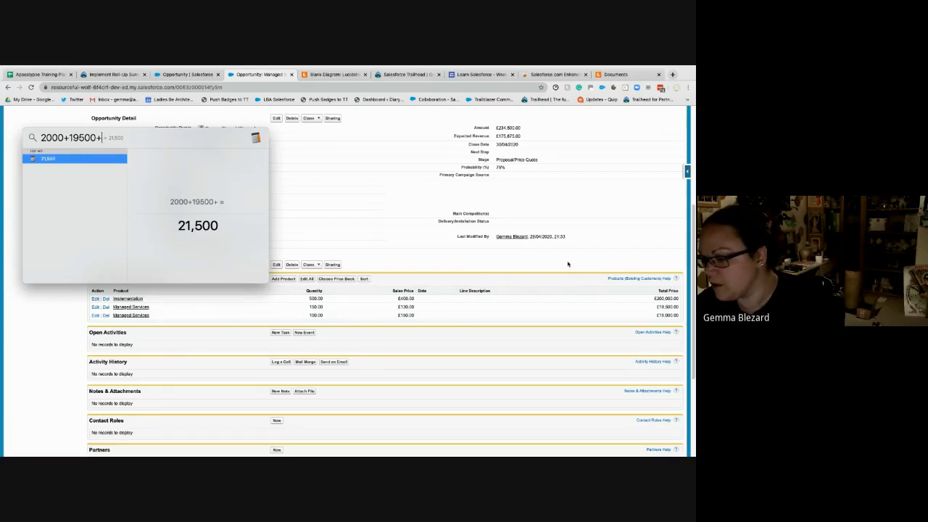
text(15000)
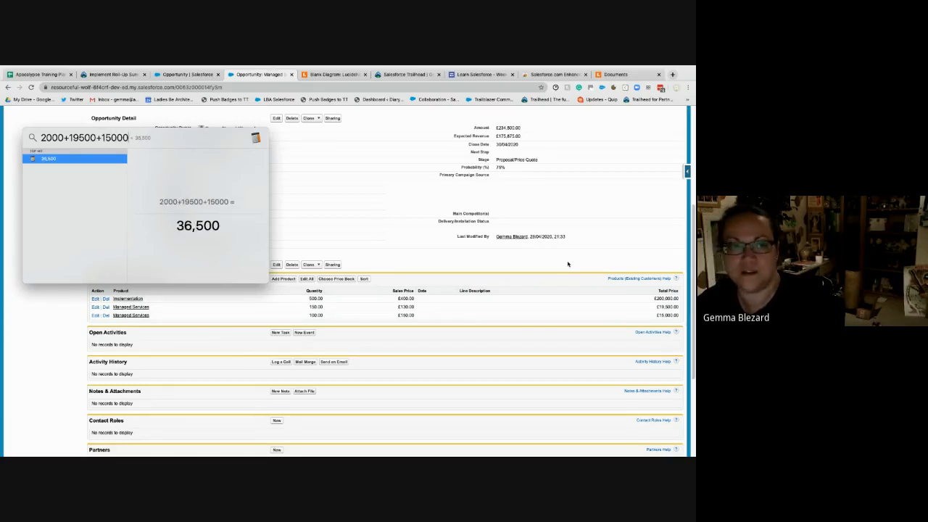
key(Escape)
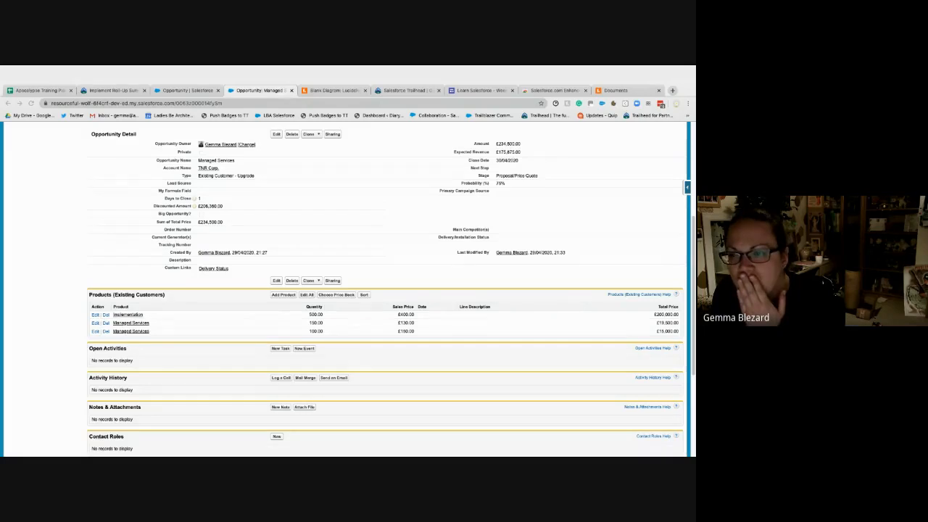
- Highlight the opportunity's Amount and compare it with the Sum of Total Price in the details
drag(522, 128, 488, 127)
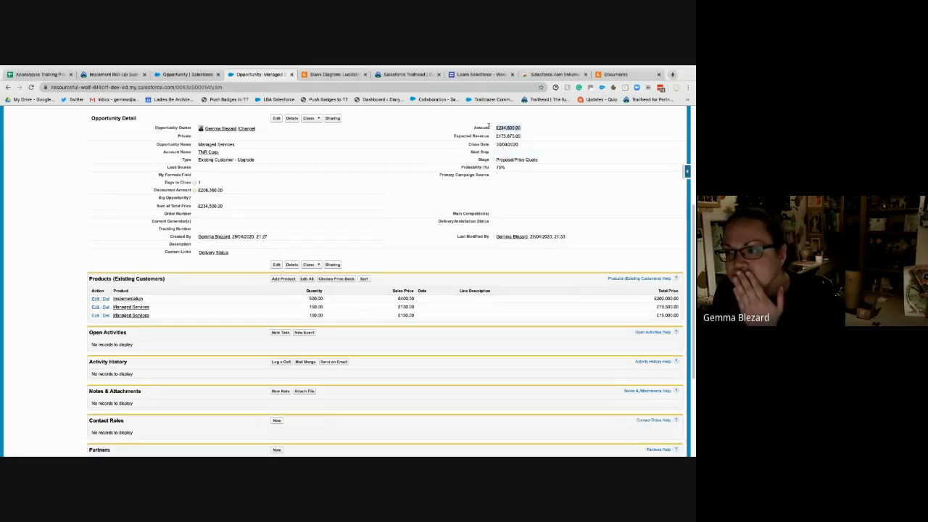
double_click(553, 208)
click(378, 253)
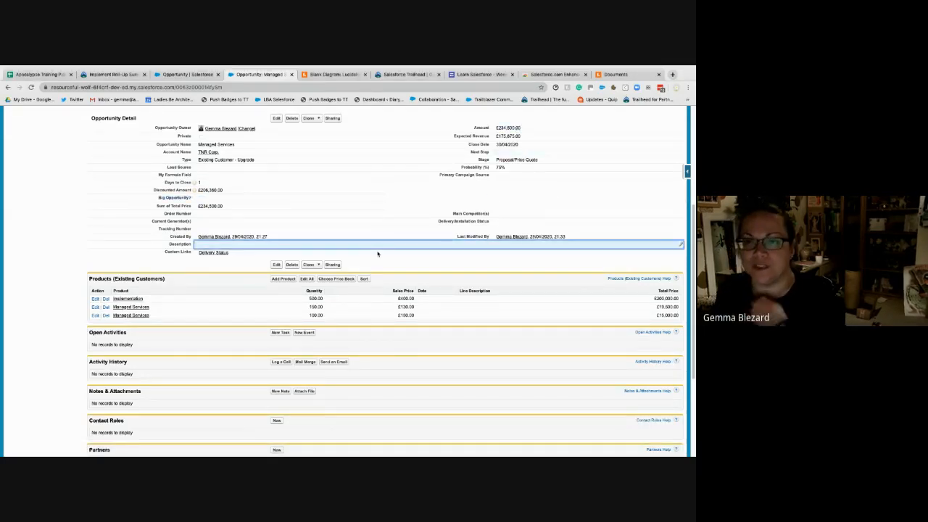
scroll(530, 363, up, 1)
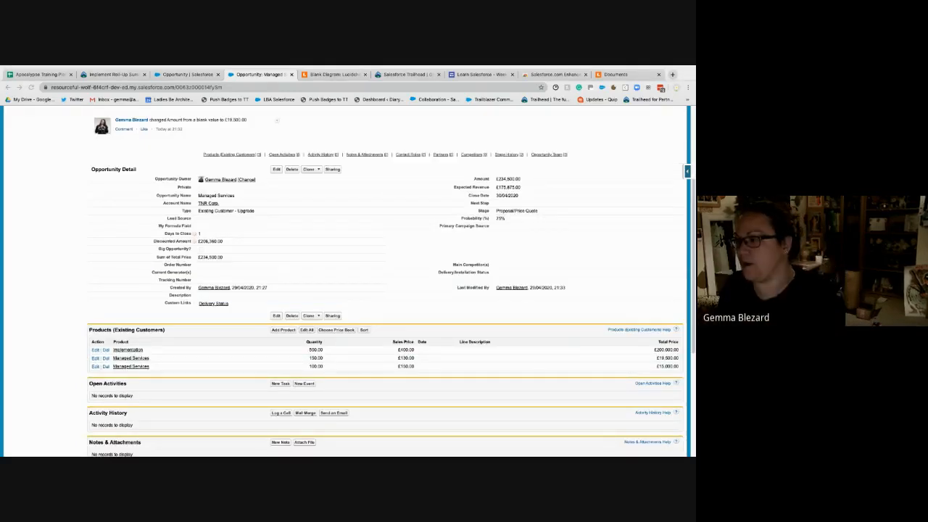
double_click(416, 297)
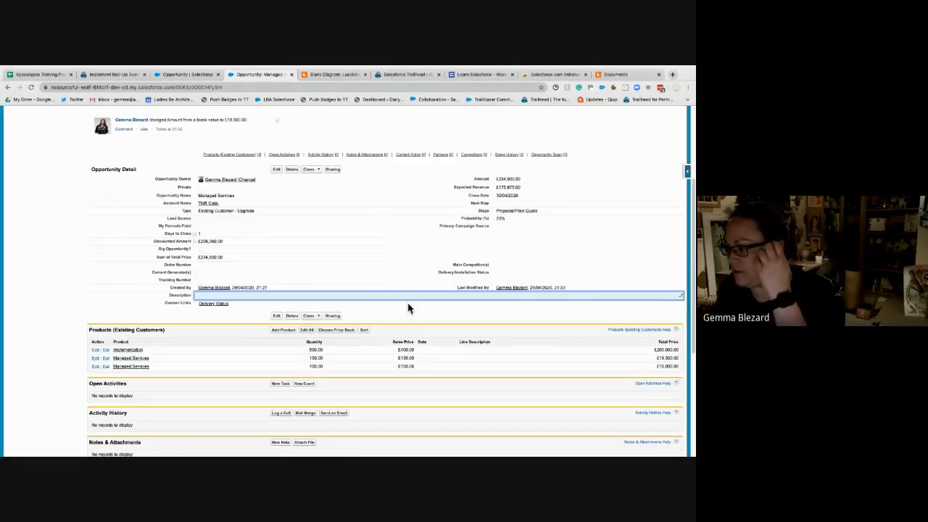
- Return to the Trailhead roll-up summary unit and read the Minimum List Price of An Opportunity example
click(193, 77)
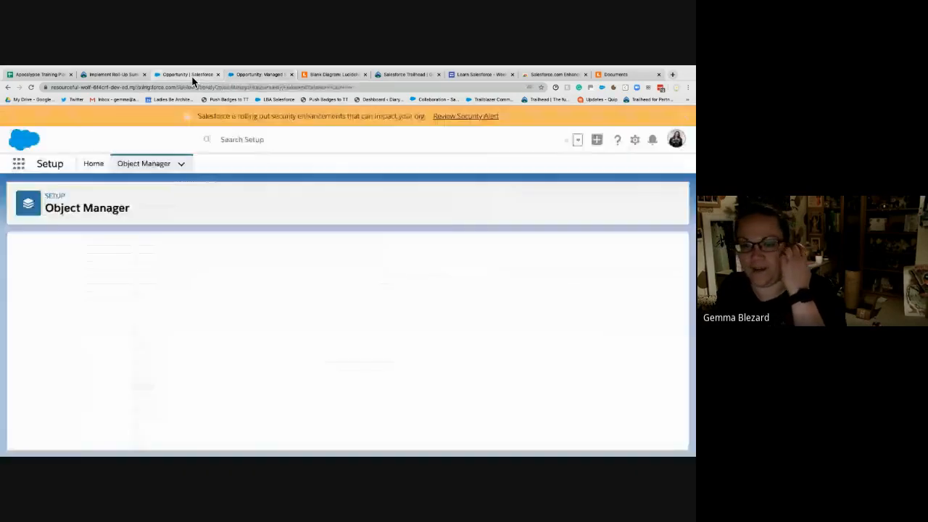
click(115, 76)
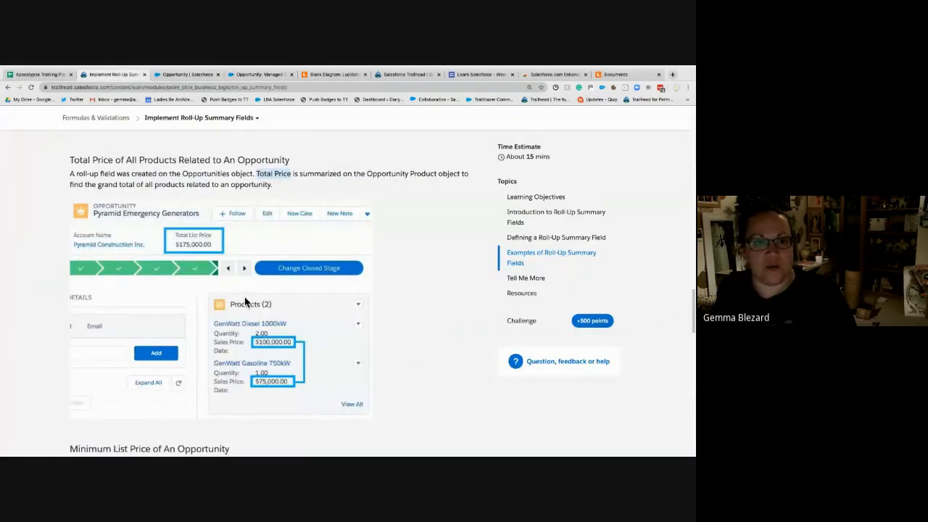
scroll(244, 308, down, 4)
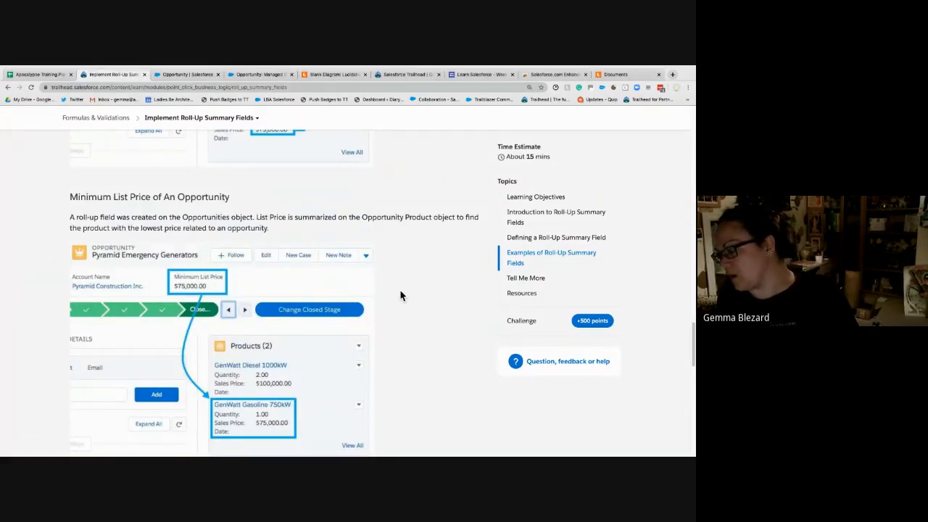
scroll(400, 295, down, 1)
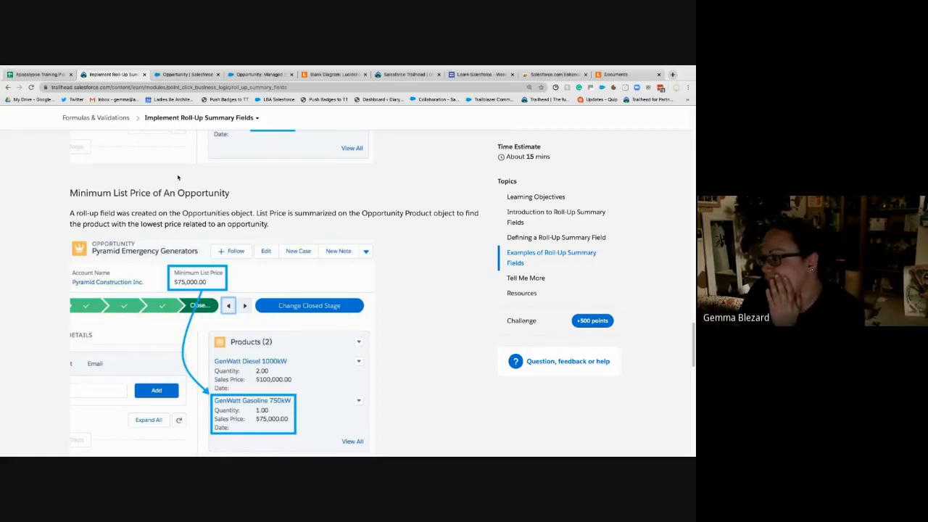
scroll(178, 177, down, 1)
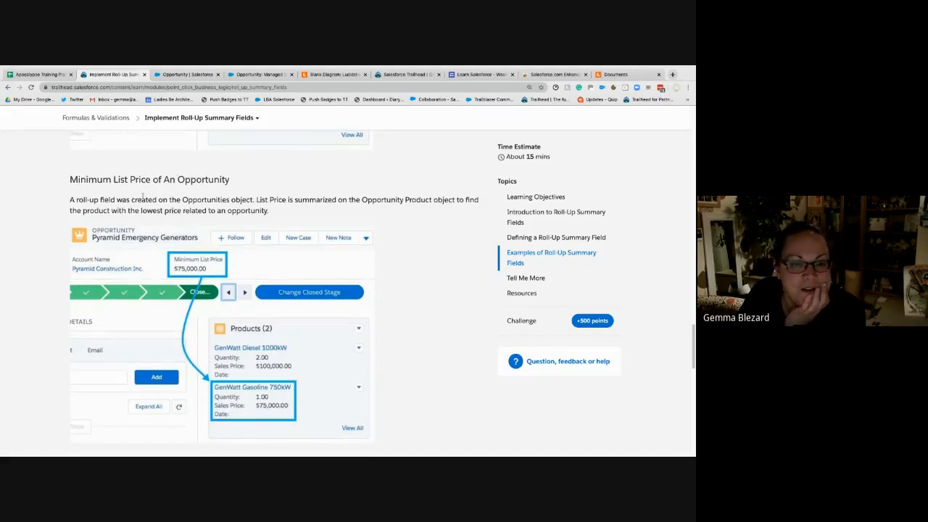
scroll(145, 189, down, 1)
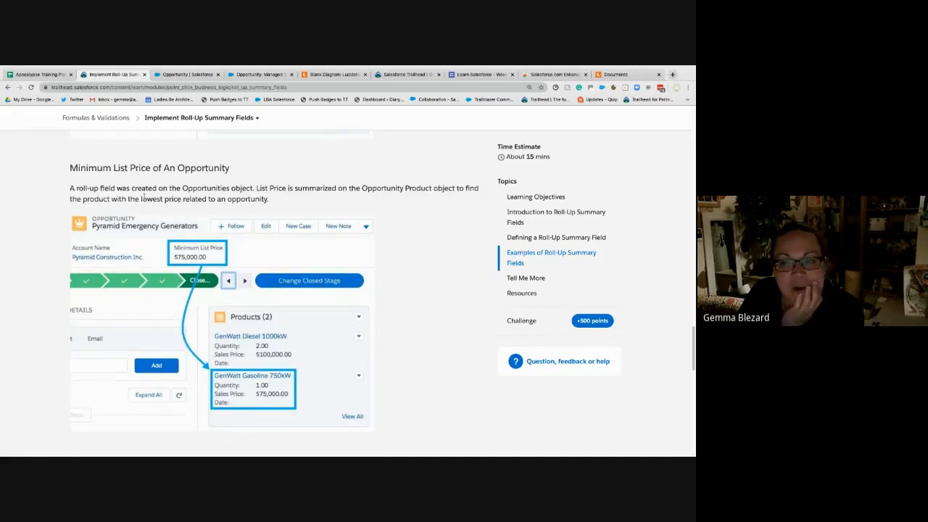
- Switch to the Opportunity object's Fields & Relationships setup, rechecking Trailhead's Minimum List Price example on the way
click(182, 74)
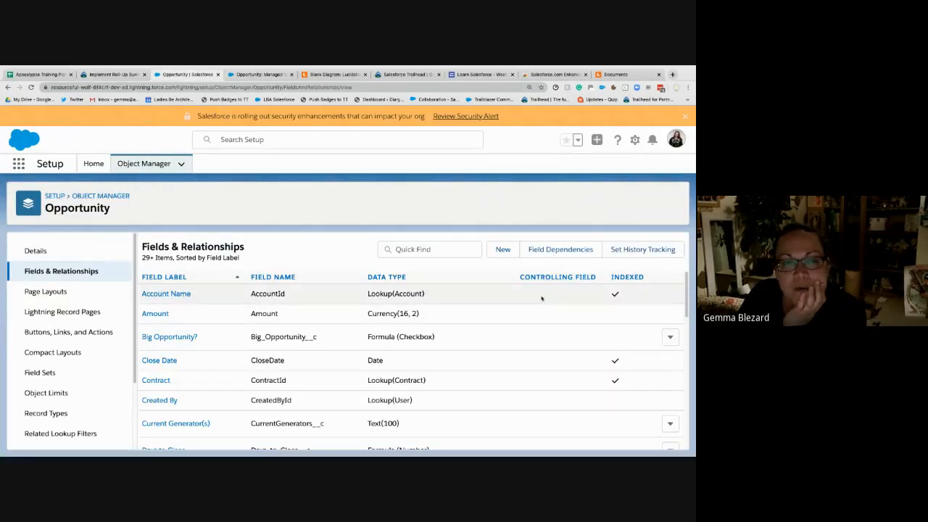
click(121, 75)
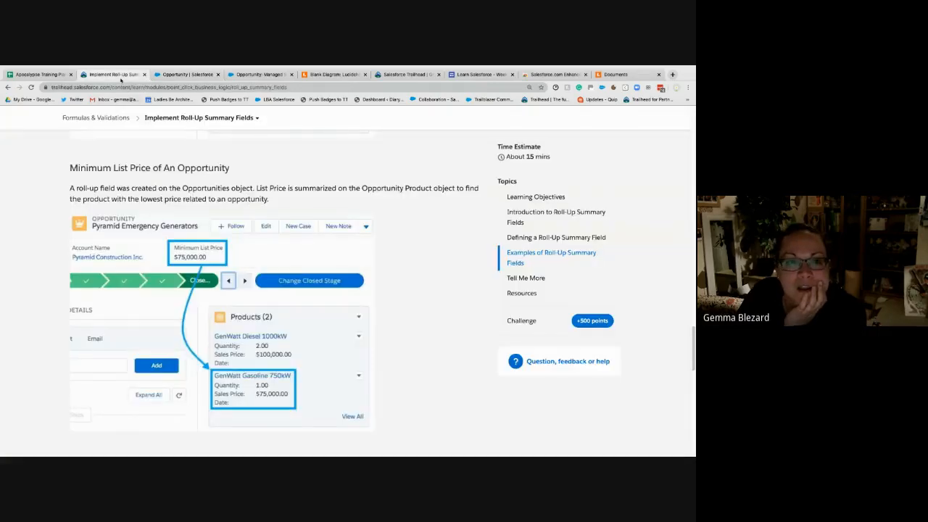
click(181, 75)
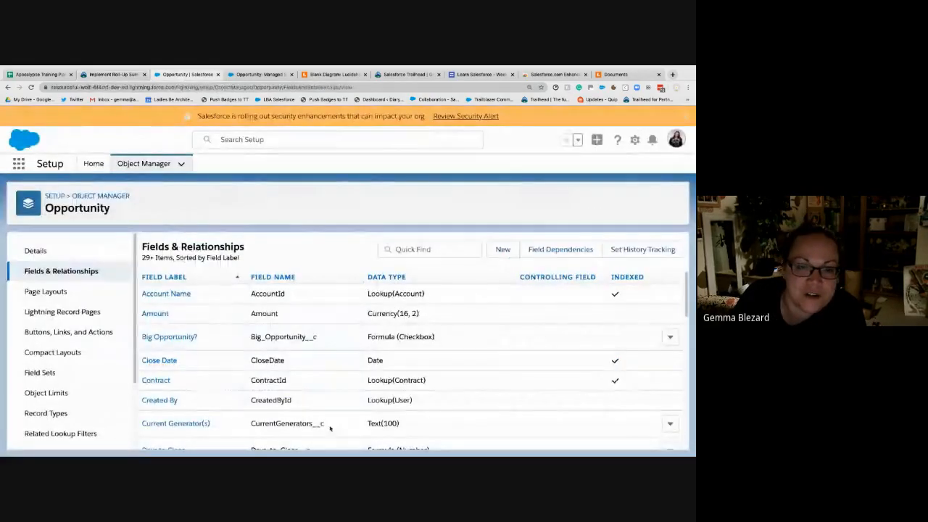
- Start a new custom field of type Roll-Up Summary on the Opportunity object, rechecking Trailhead's Minimum List Price example on the way
click(501, 250)
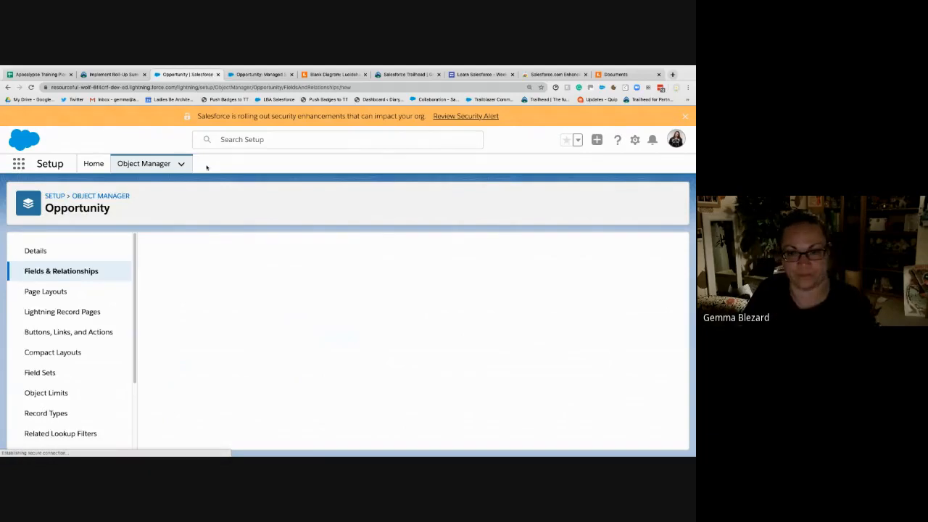
click(120, 76)
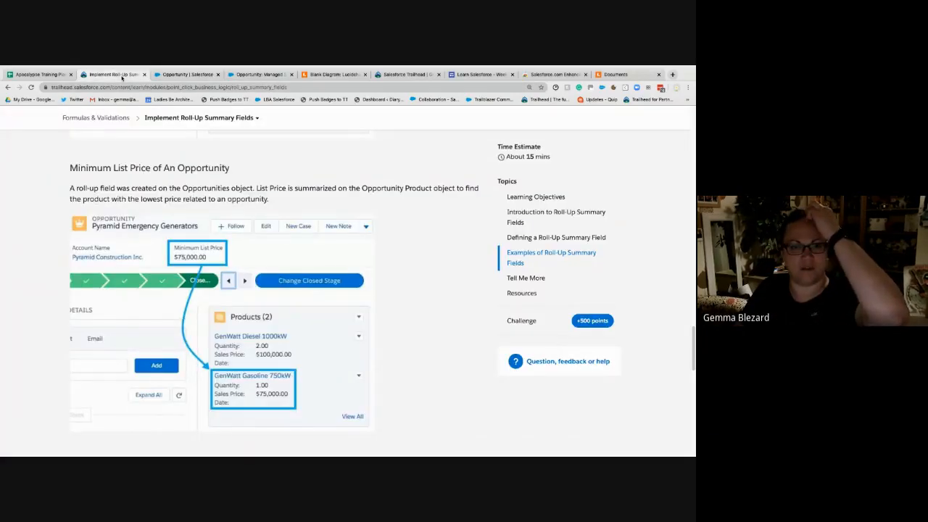
click(197, 75)
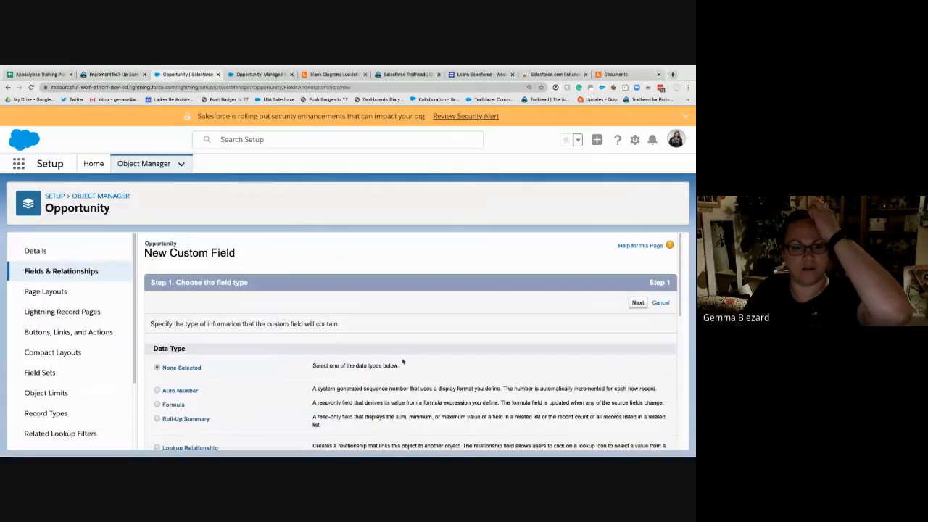
scroll(186, 376, down, 2)
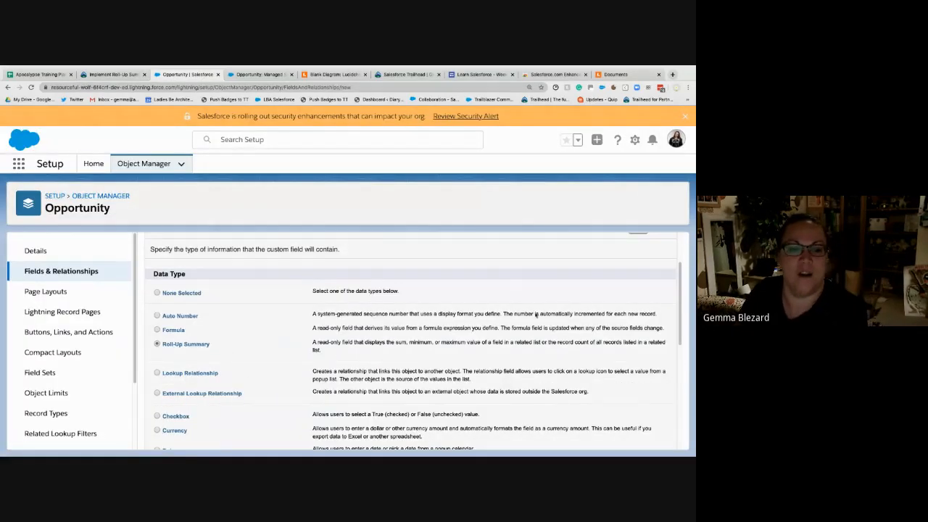
scroll(578, 294, up, 2)
click(640, 303)
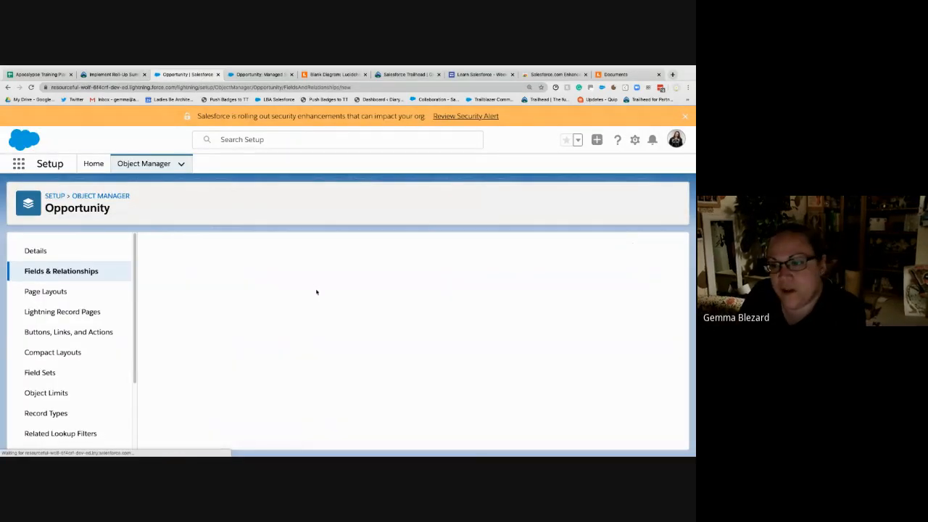
- Label the new roll-up field Lowest List Price, keep the field name Lowest_List_Price, and continue to the summary calculation
click(267, 325)
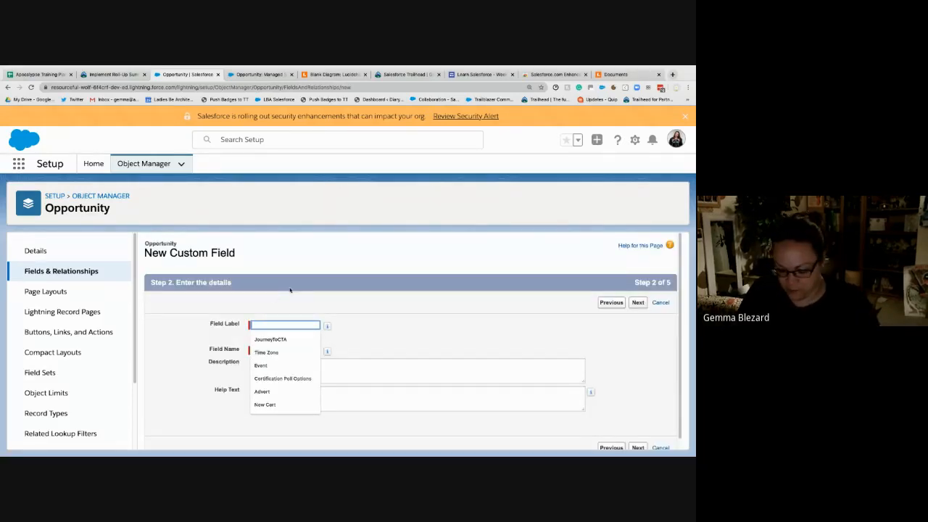
text(Lowest List)
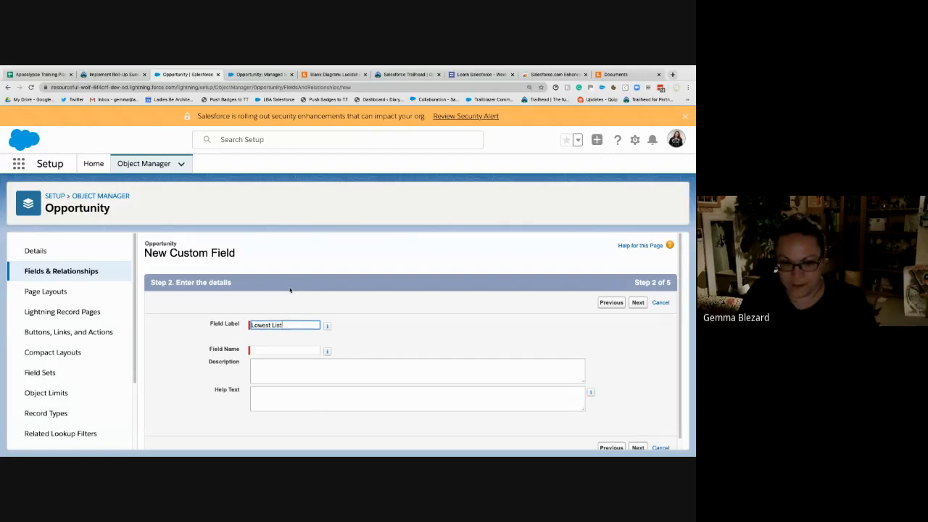
text( Price)
key(Tab)
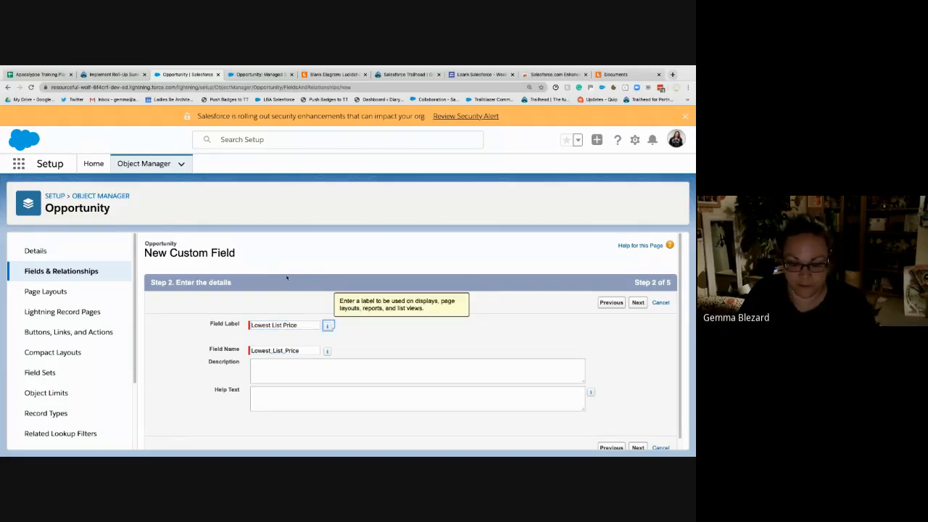
click(638, 303)
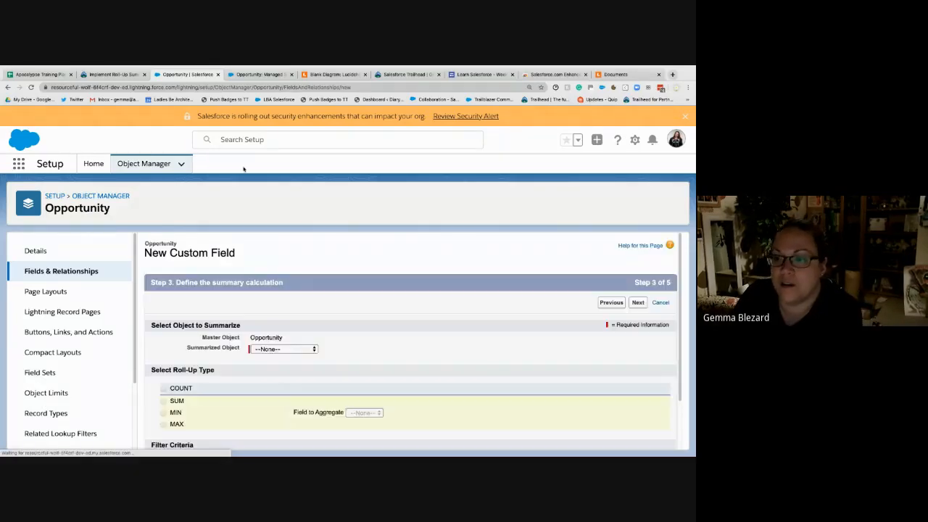
- Define the roll-up as the MIN of List Price on Opportunity Product and save the field with the default security and page layouts
scroll(277, 358, down, 1)
click(282, 306)
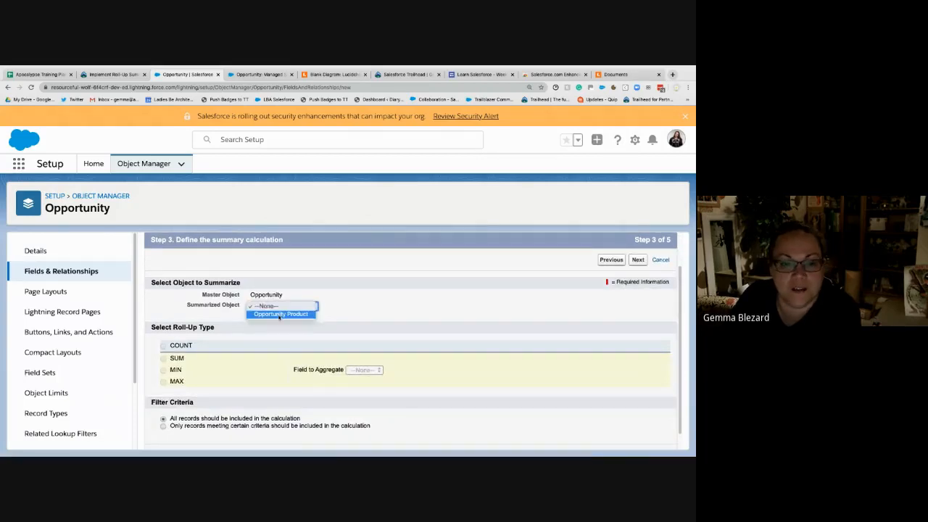
click(279, 314)
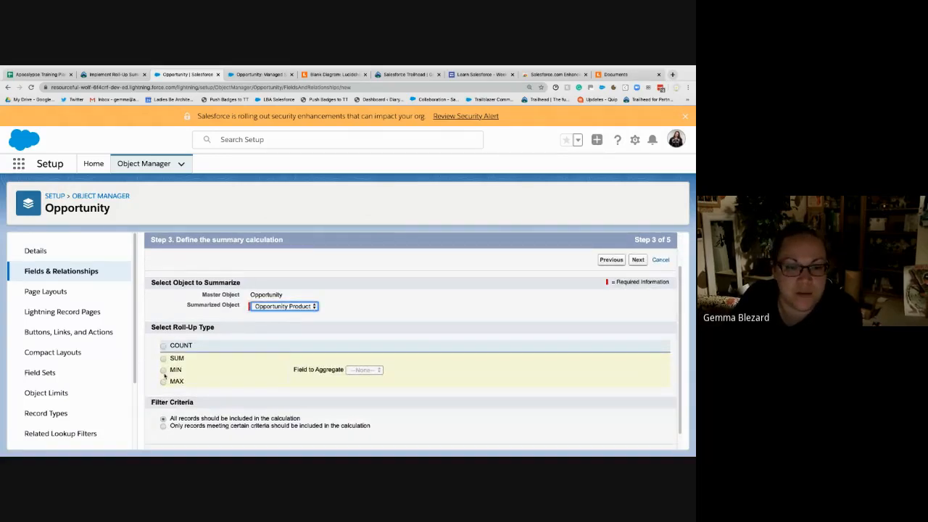
click(163, 371)
click(382, 370)
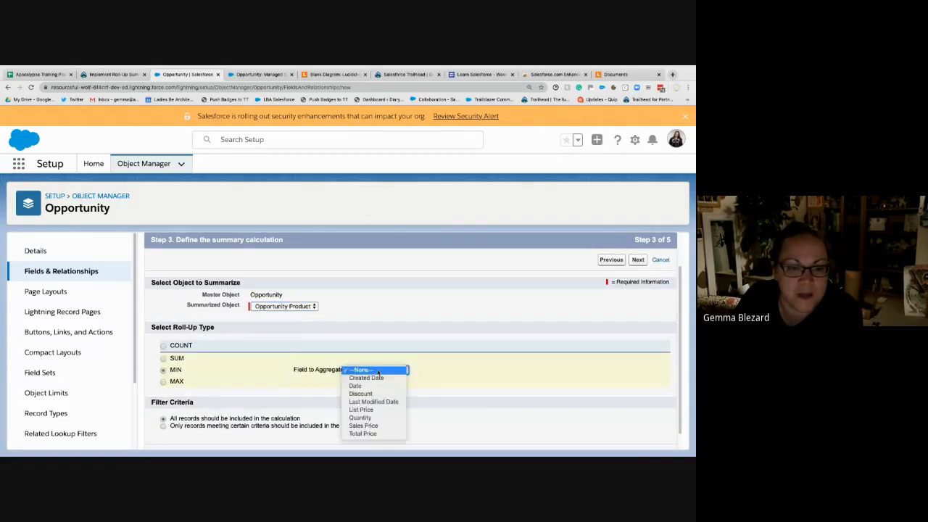
click(370, 410)
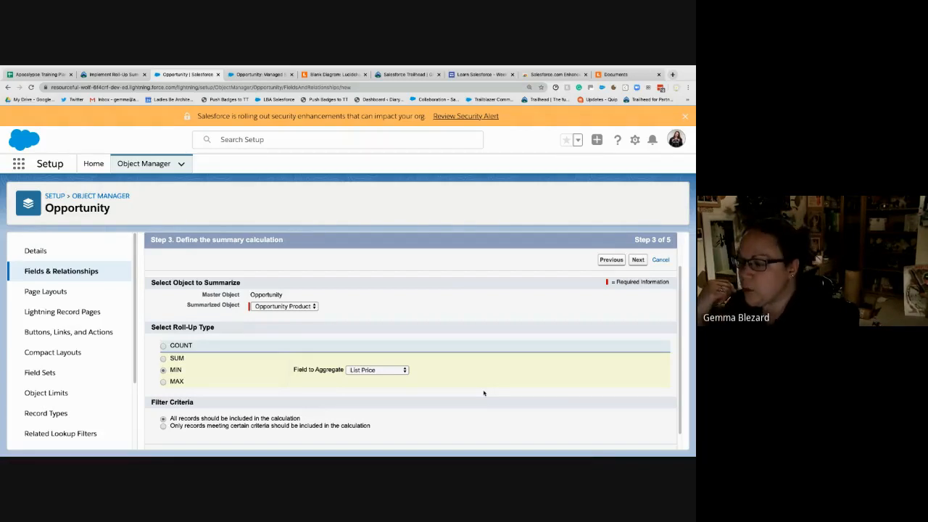
click(638, 260)
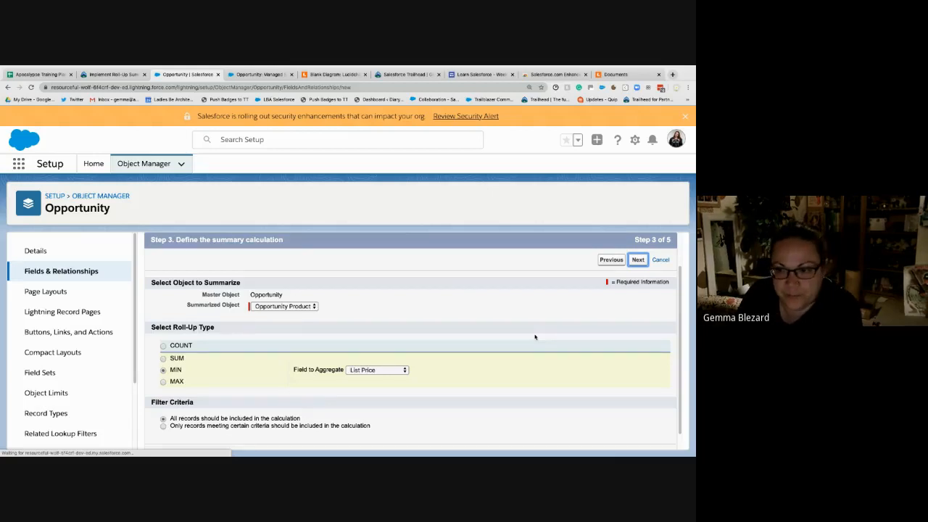
click(638, 302)
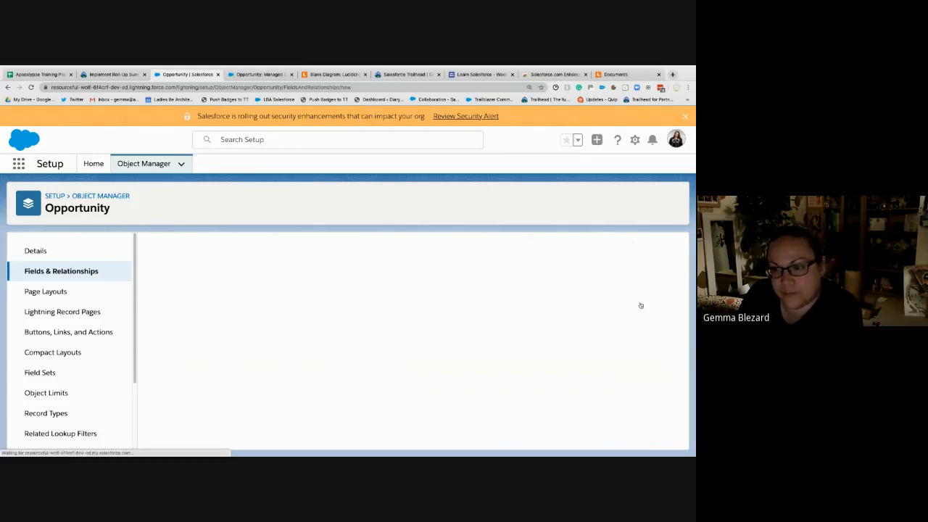
click(636, 302)
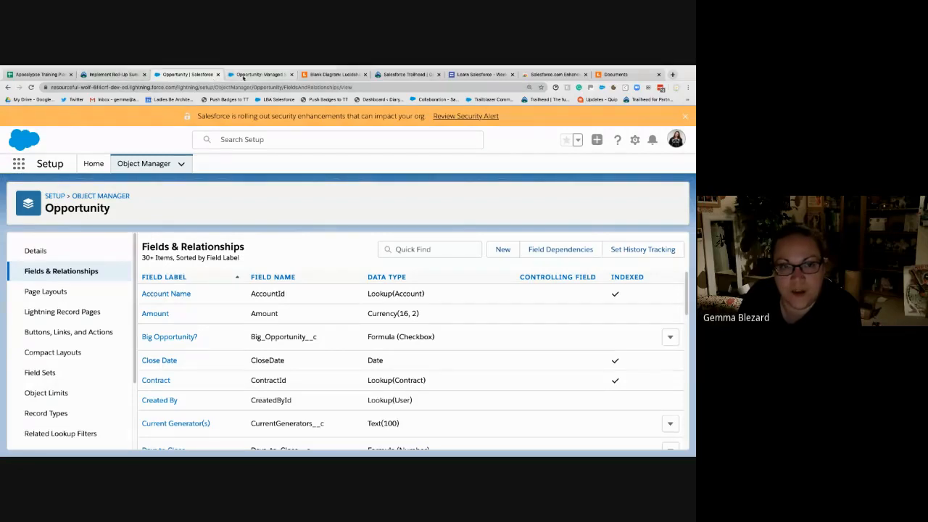
- Reload the Managed Services opportunity and highlight the Lowest List Price value to compare it with the product lines
click(259, 74)
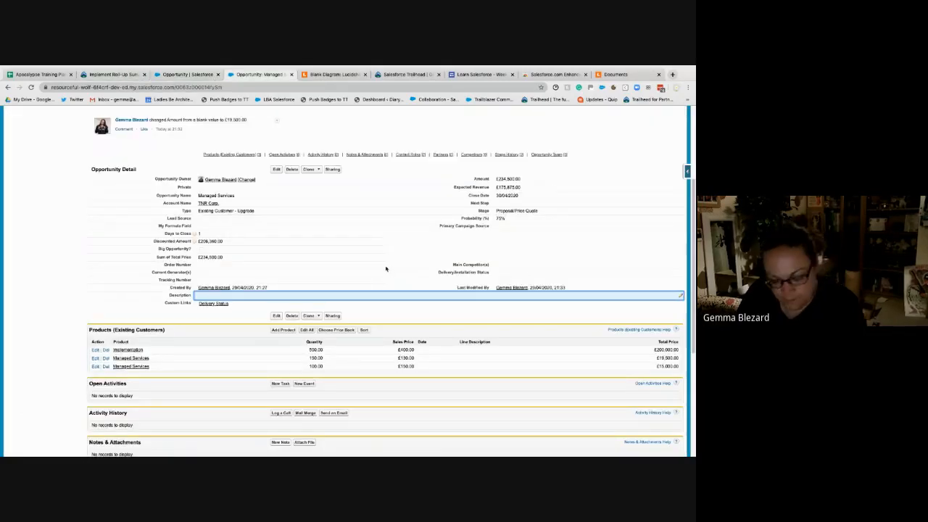
key(super+r)
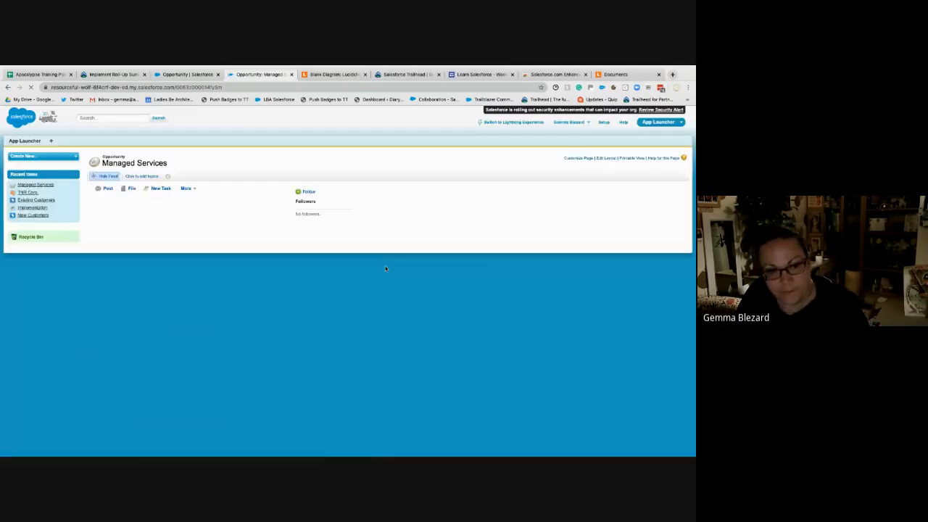
scroll(387, 272, down, 3)
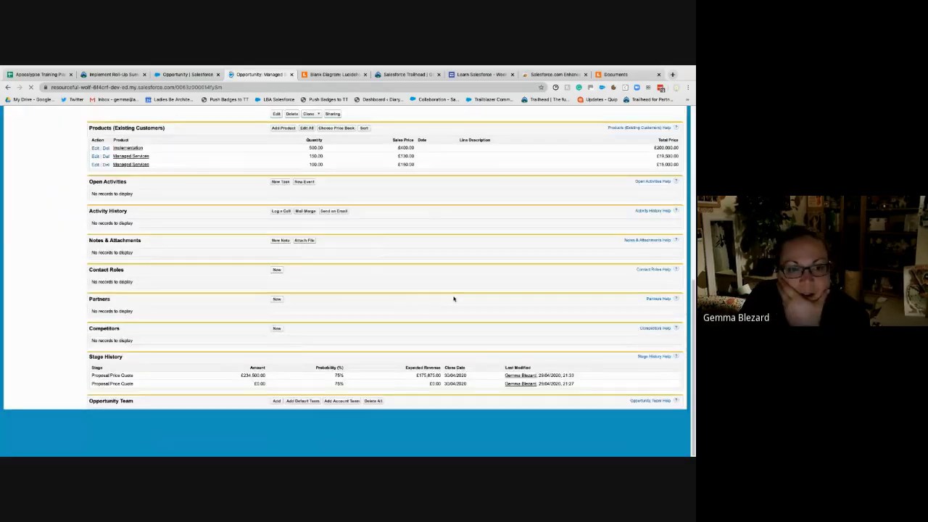
scroll(418, 296, up, 1)
scroll(243, 398, up, 5)
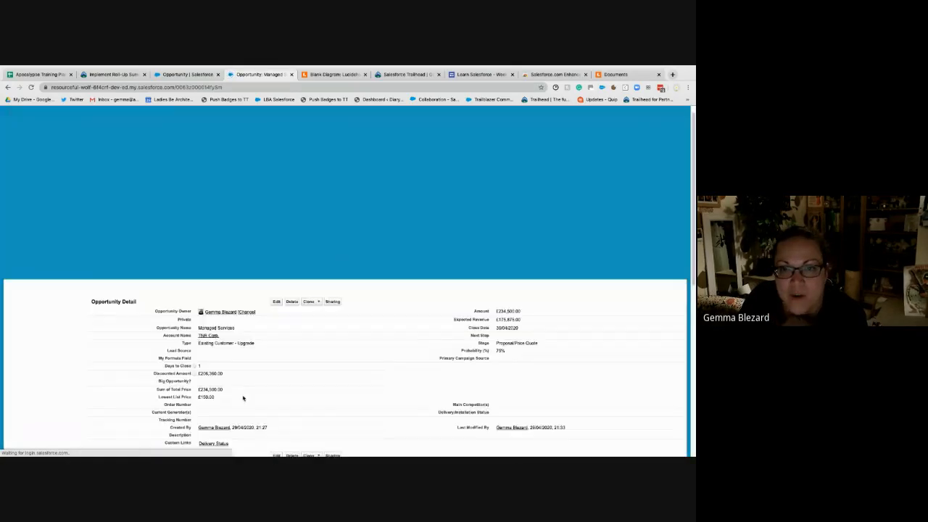
double_click(221, 321)
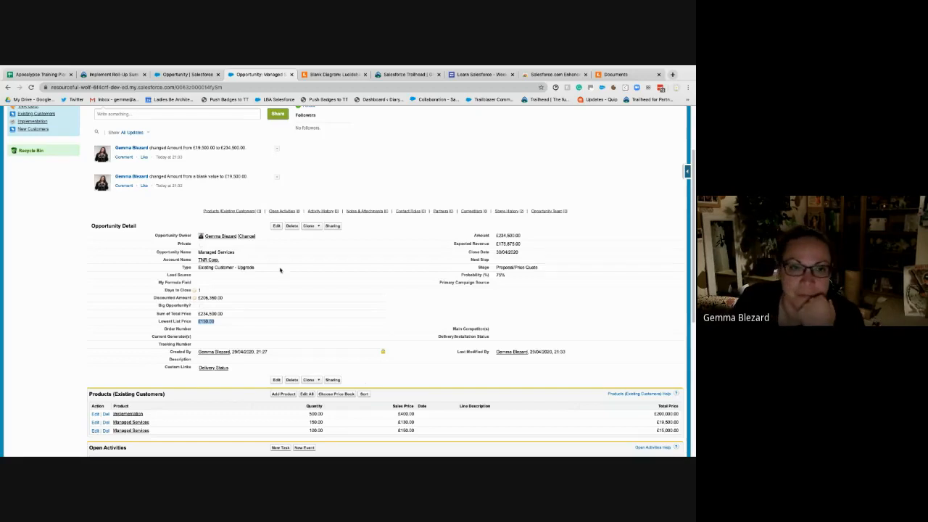
- Return to the Trailhead roll-up summary unit, read Tell Me More, and reopen the completed challenge to read its requirements
click(112, 74)
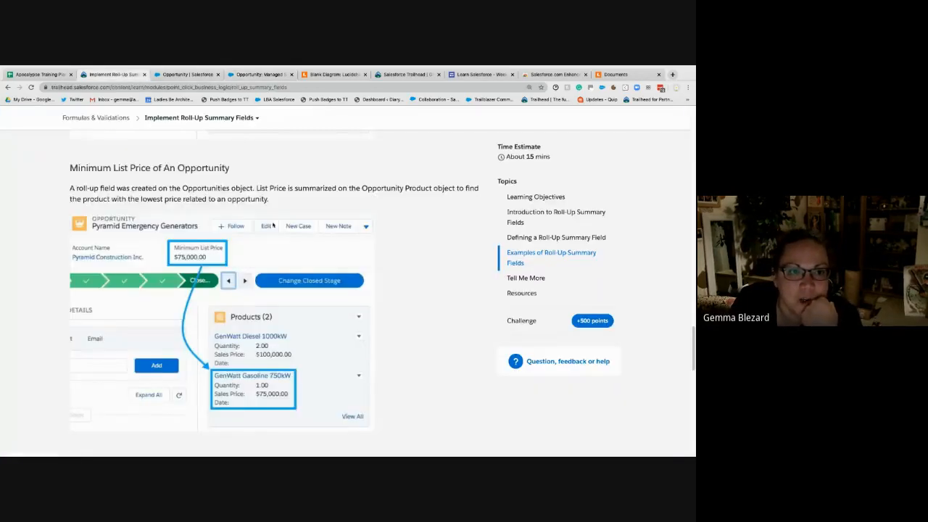
scroll(279, 237, down, 3)
scroll(279, 237, down, 4)
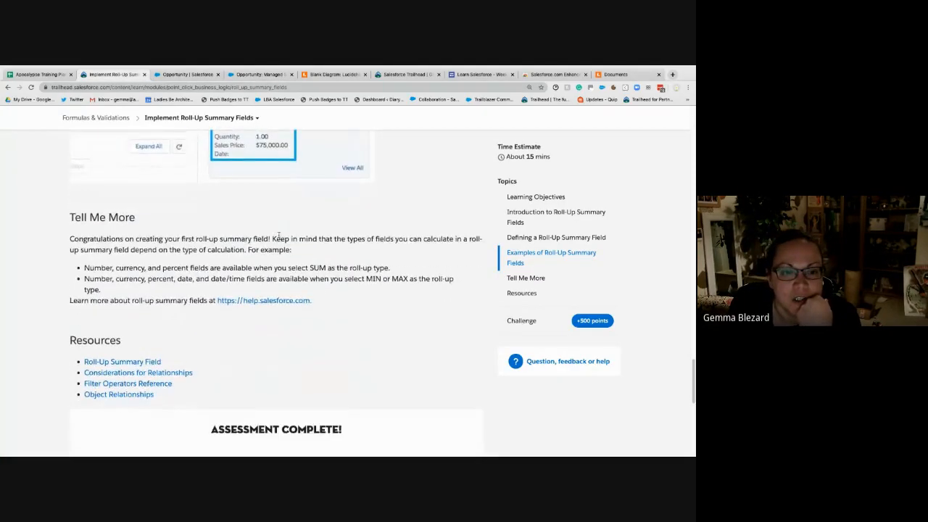
scroll(279, 235, down, 6)
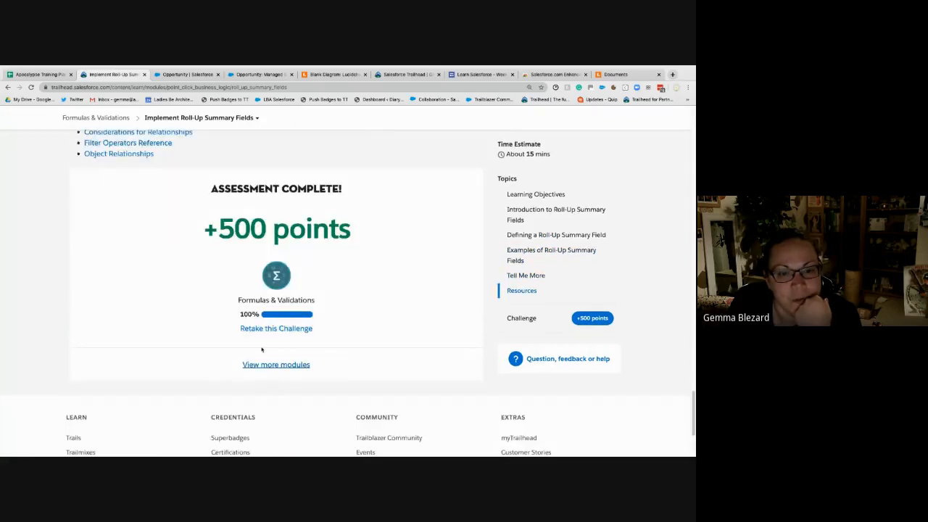
click(264, 330)
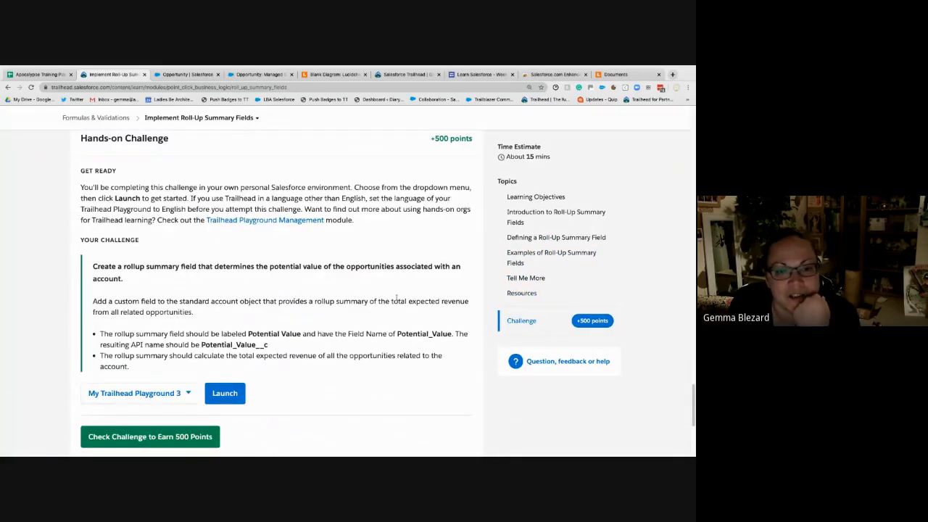
scroll(397, 299, down, 1)
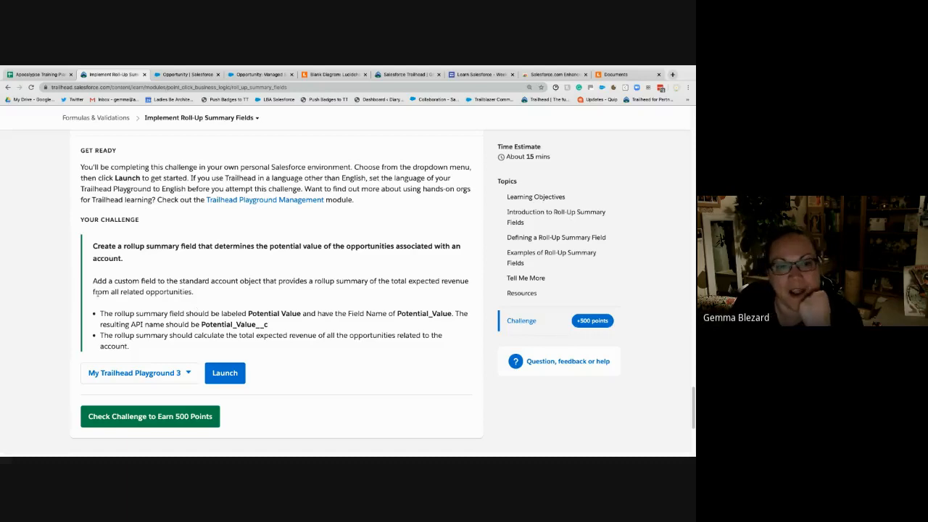
- Switch to the Account object in Salesforce setup and start a new custom field of type Roll-Up Summary
click(188, 75)
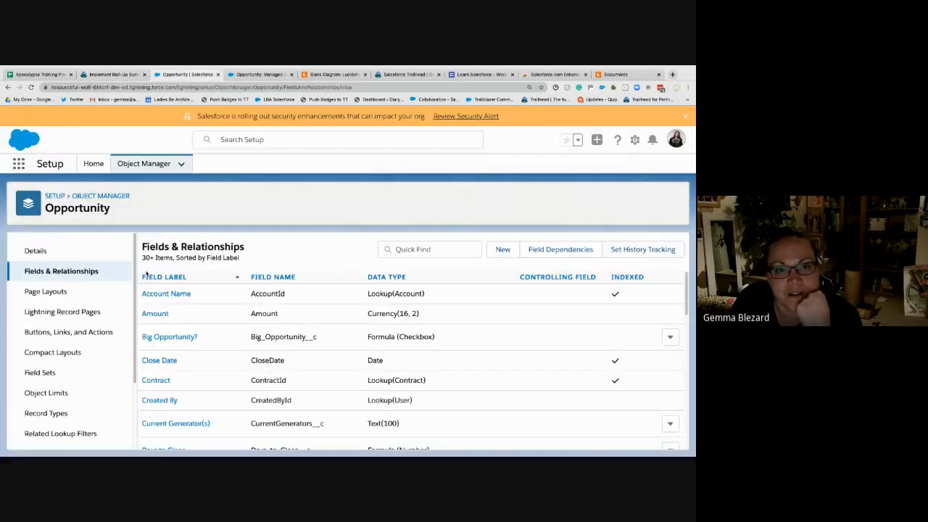
click(145, 165)
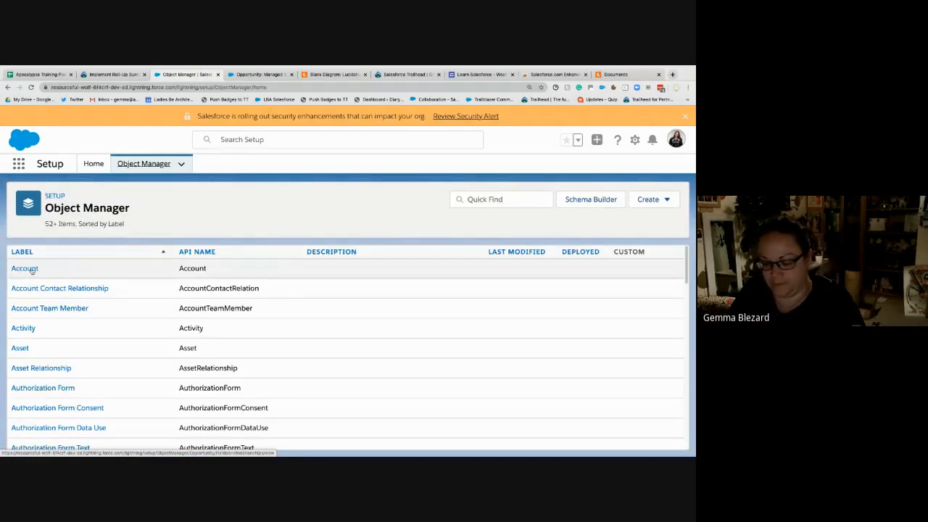
click(25, 269)
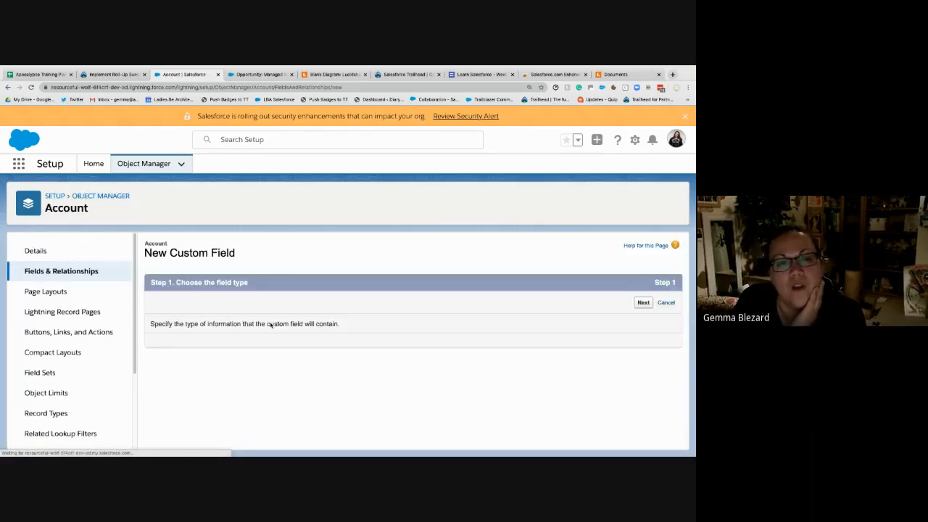
click(175, 421)
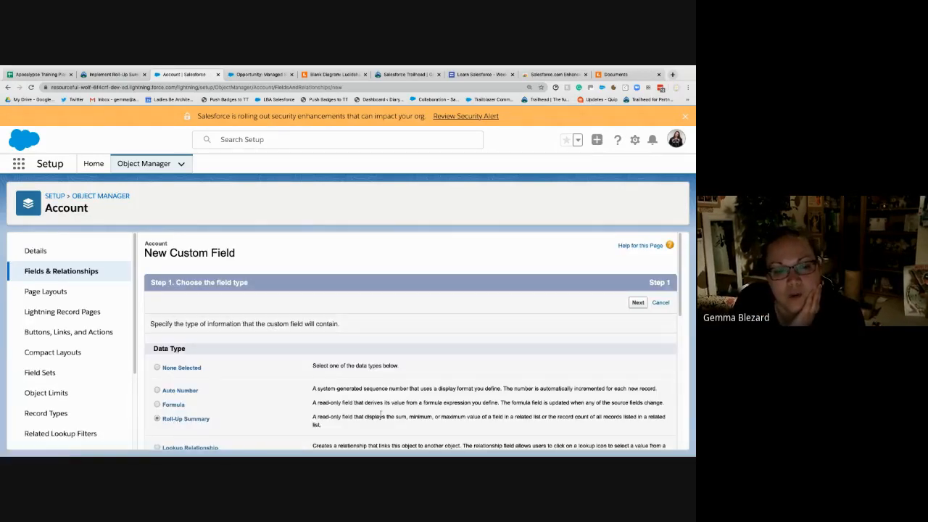
click(638, 303)
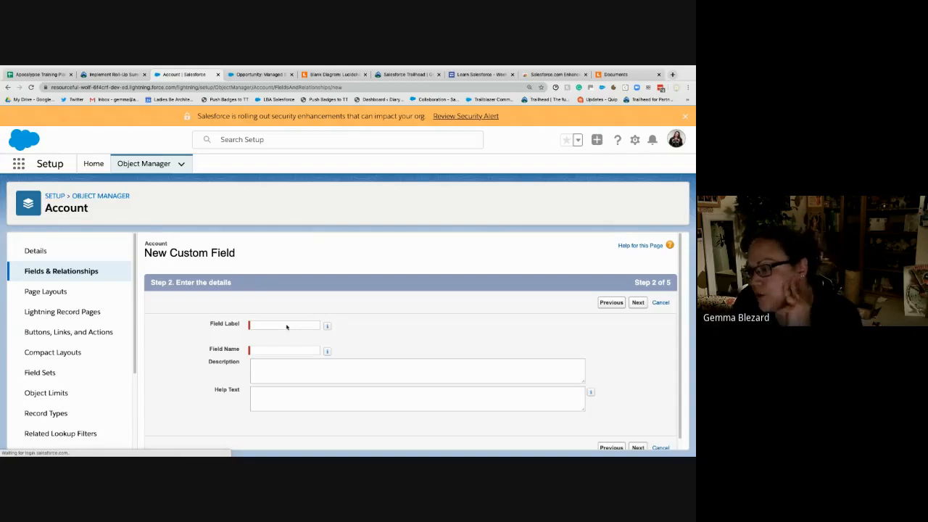
- Label the new Account roll-up field Potential Value and let its field name fill in as Potential_Value
click(287, 326)
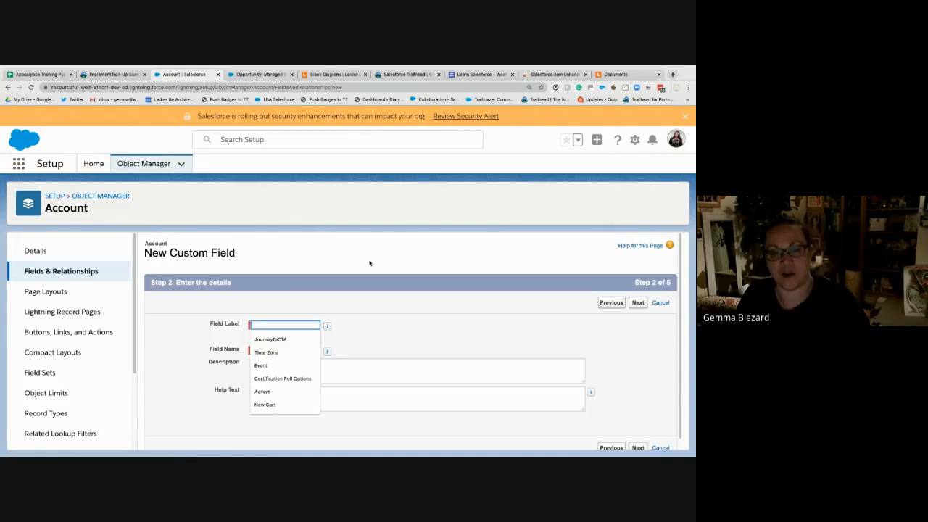
text(Potential)
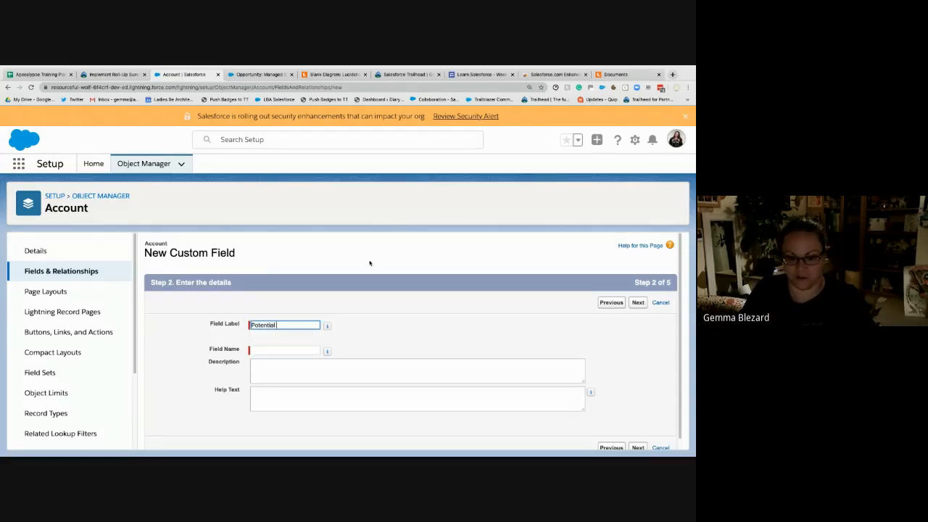
text( Value)
key(Tab)
- Enter the help text "The potential revenue we can get from this Account" for the Potential Value field and proceed to the summary calculation
key(Tab)
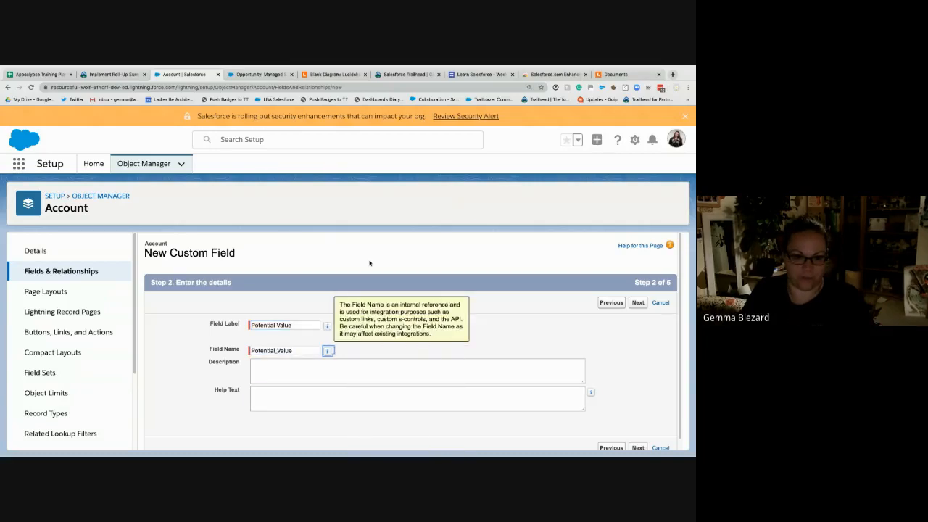
key(Tab)
key(Tab)
text(Po)
key(BackSpace)
key(BackSpace)
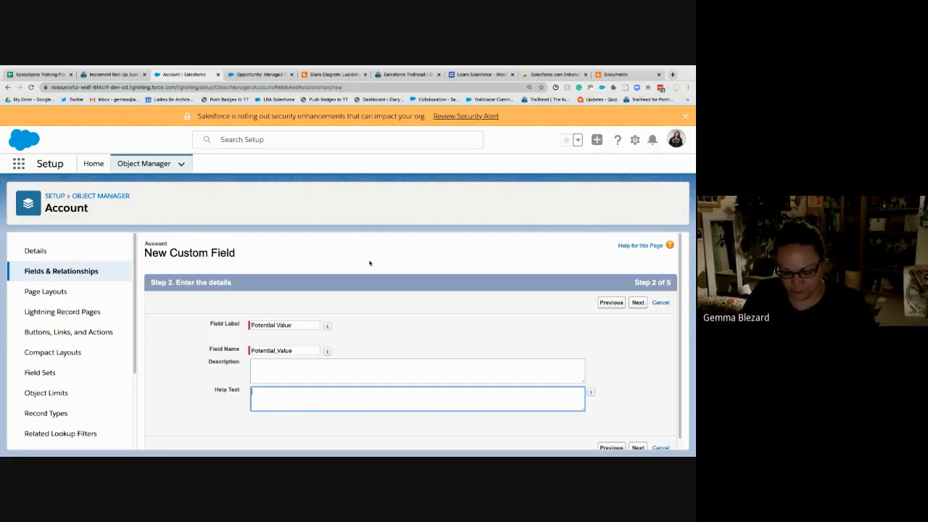
text(The potenti)
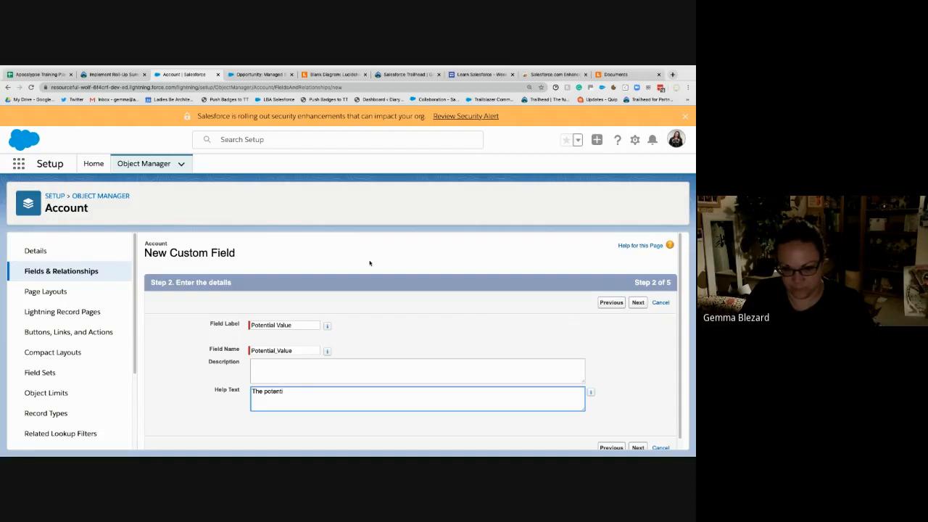
text(al sales value)
key(BackSpace)
key(BackSpace)
key(BackSpace)
key(BackSpace)
key(BackSpace)
key(BackSpace)
key(BackSpace)
key(BackSpace)
key(BackSpace)
key(BackSpace)
key(BackSpace)
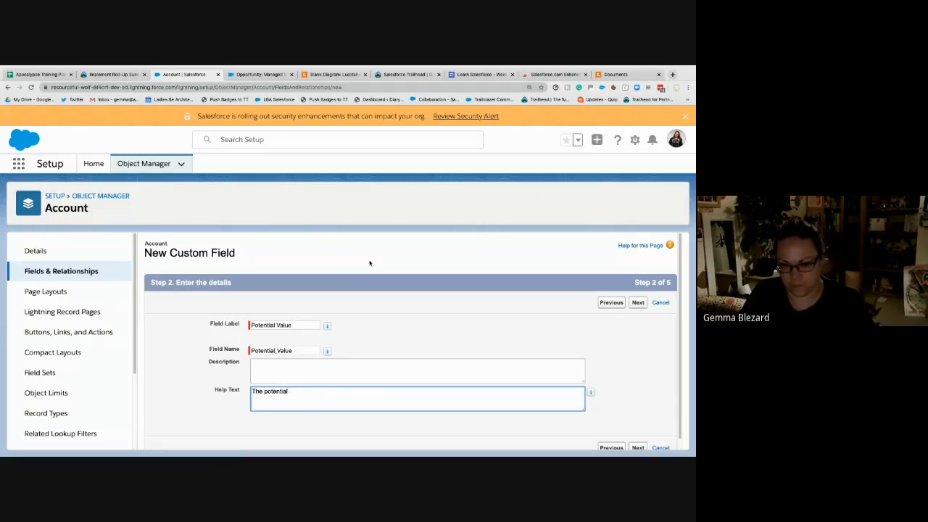
key(BackSpace)
key(BackSpace)
key(BackSpace)
key(BackSpace)
key(BackSpace)
key(BackSpace)
key(BackSpace)
key(BackSpace)
key(BackSpace)
text(r)
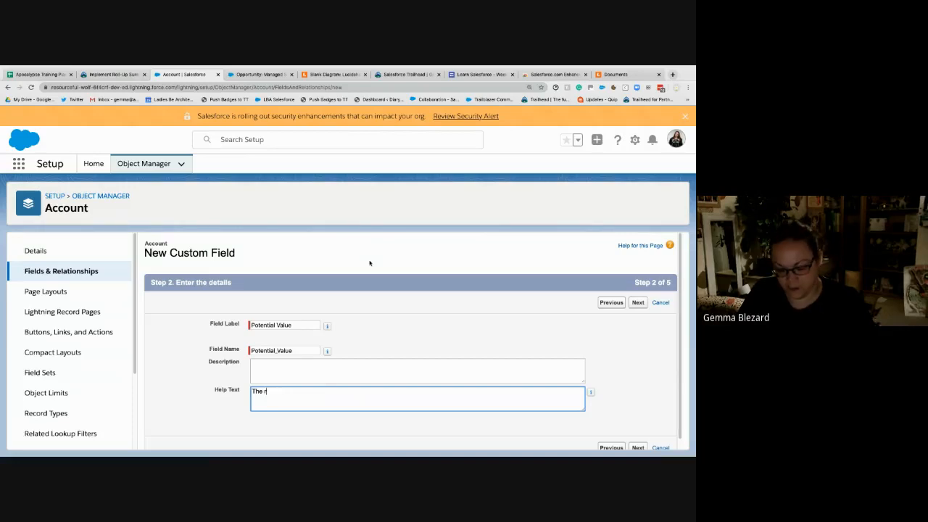
text(eve)
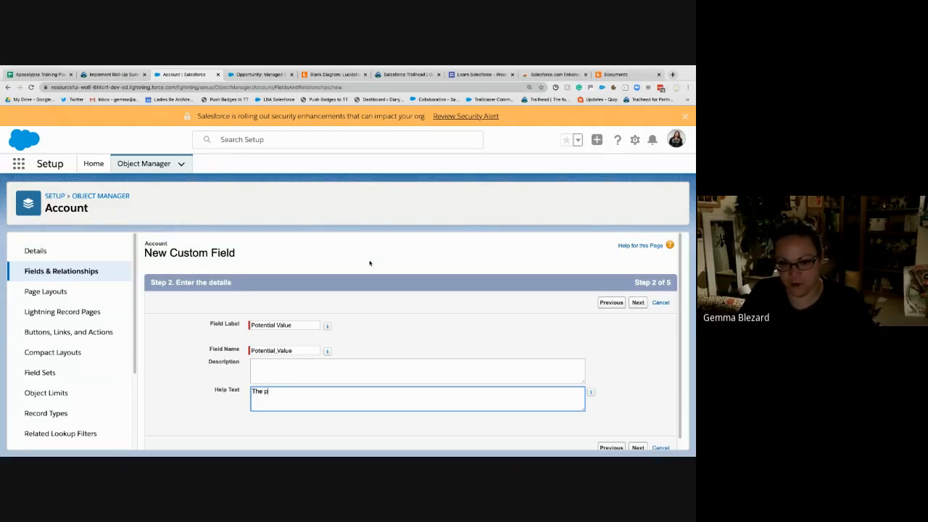
text(otenti)
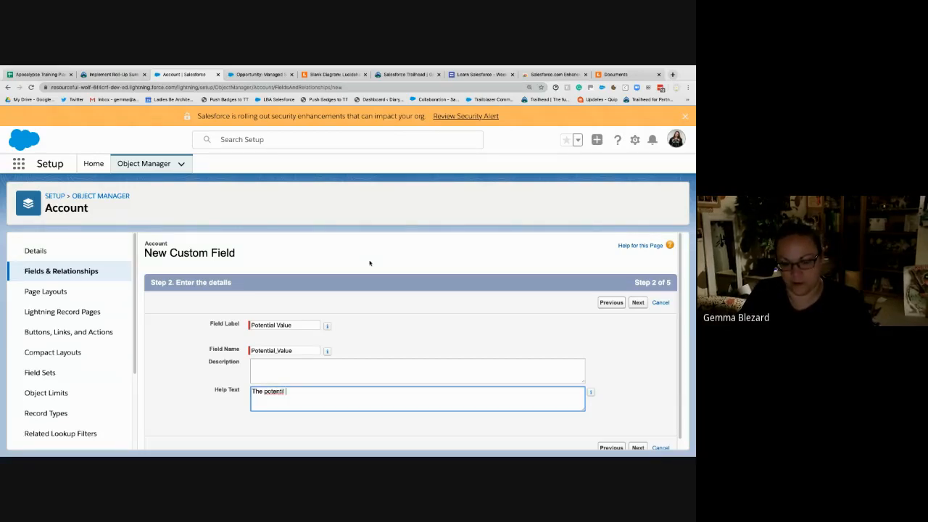
text(al rev)
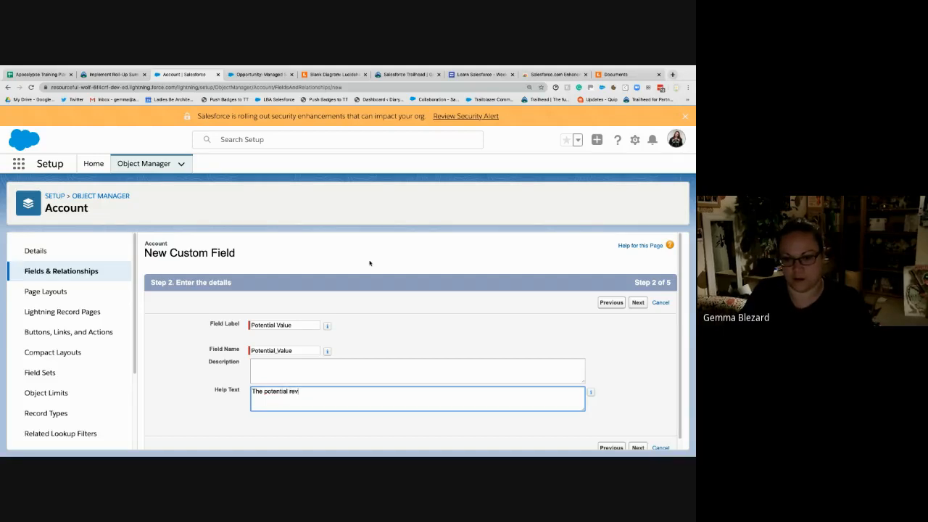
text(enue we can get)
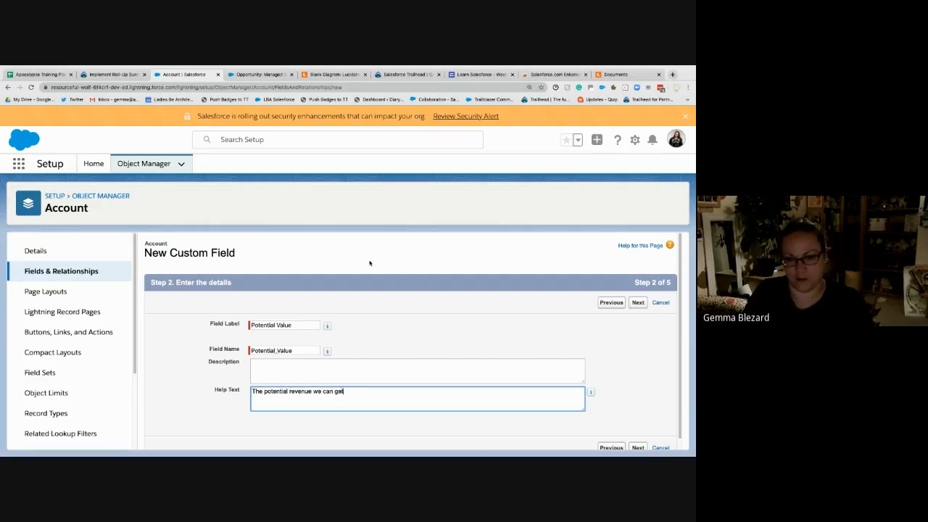
text( from this custome)
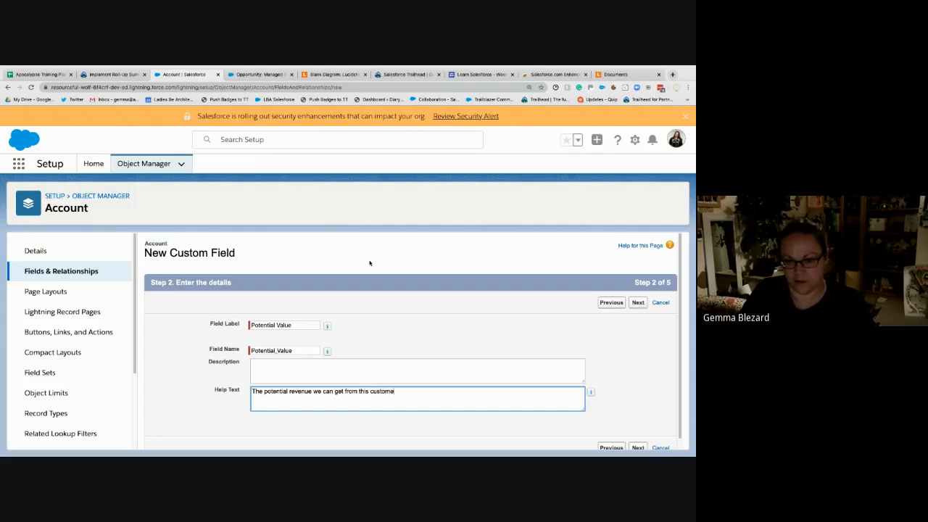
key(BackSpace)
key(BackSpace)
key(BackSpace)
key(BackSpace)
key(BackSpace)
key(BackSpace)
key(BackSpace)
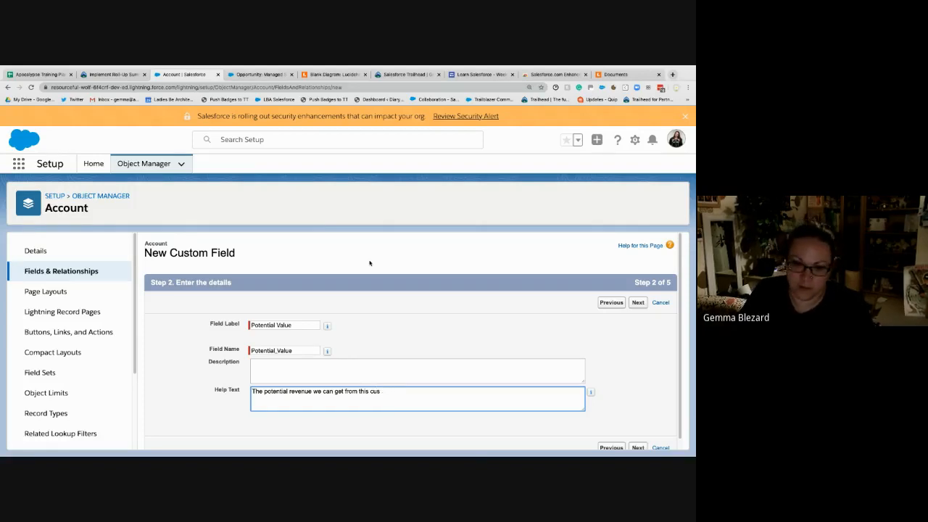
text(Acco)
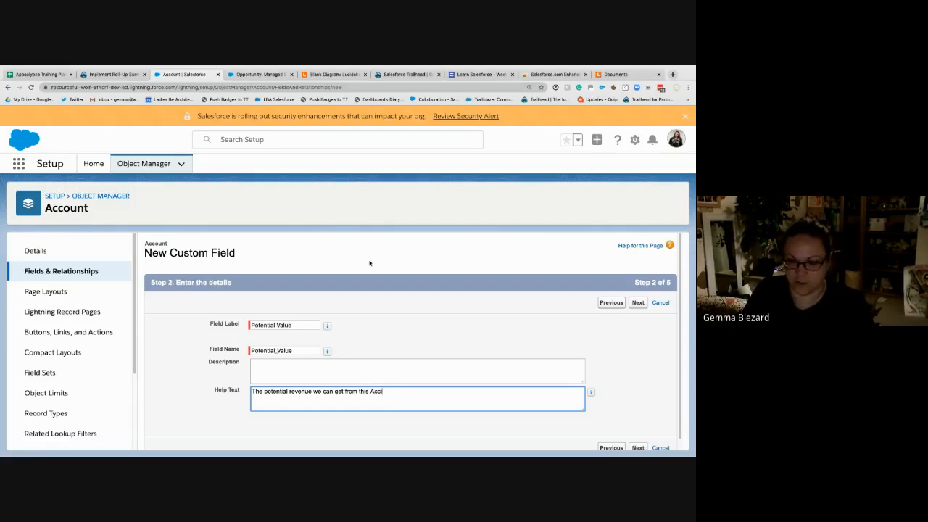
text(unt)
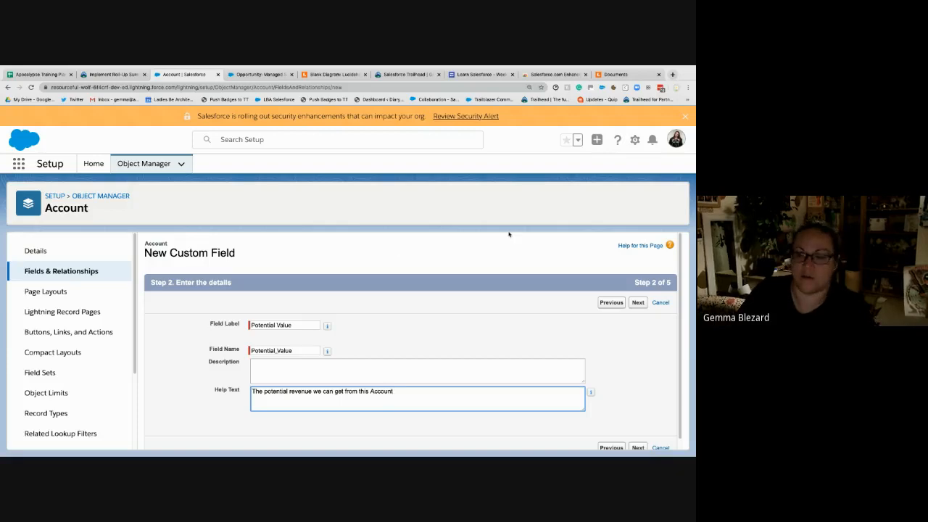
click(637, 303)
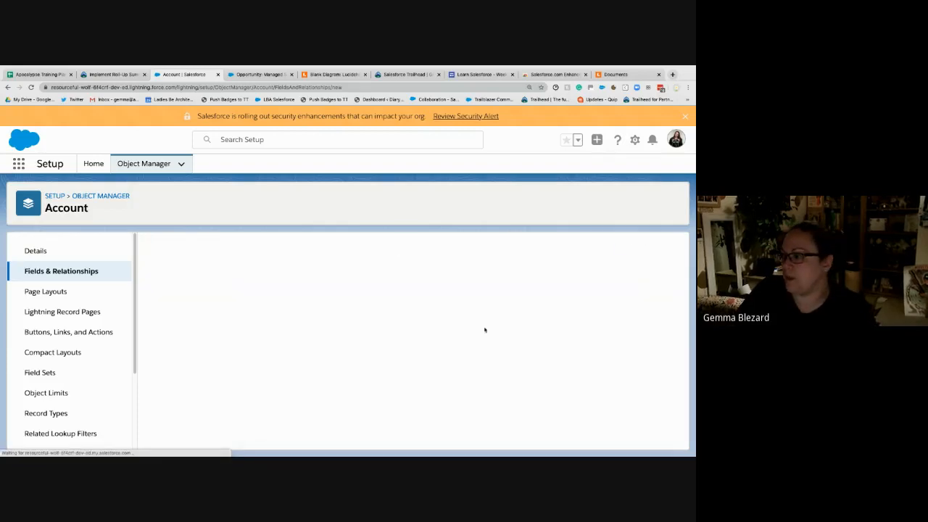
- Define the roll-up as the SUM of Expected Revenue over all Opportunities records and continue to field-level security
click(274, 348)
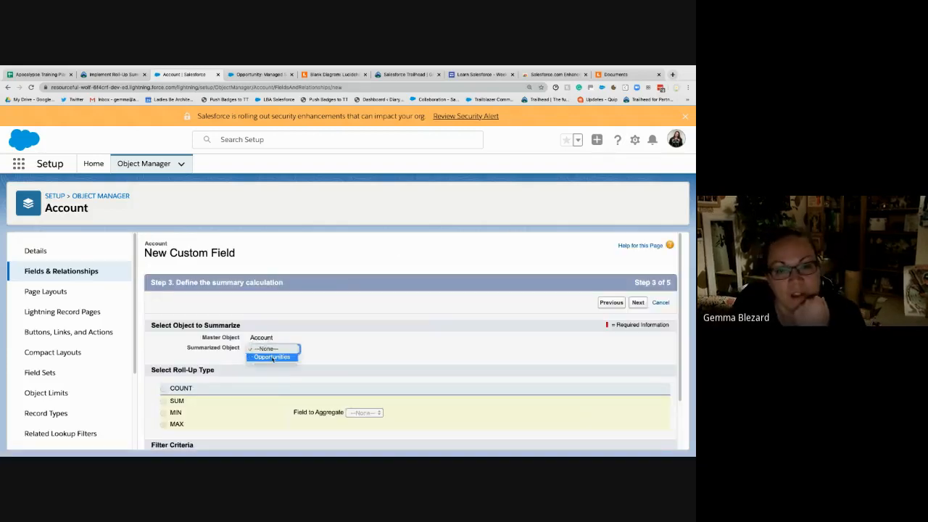
click(162, 400)
scroll(291, 403, down, 2)
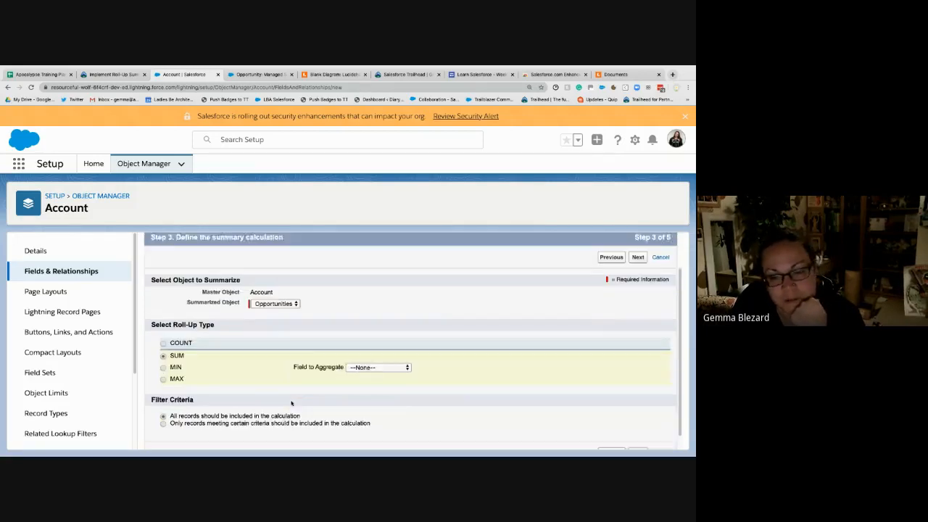
click(370, 360)
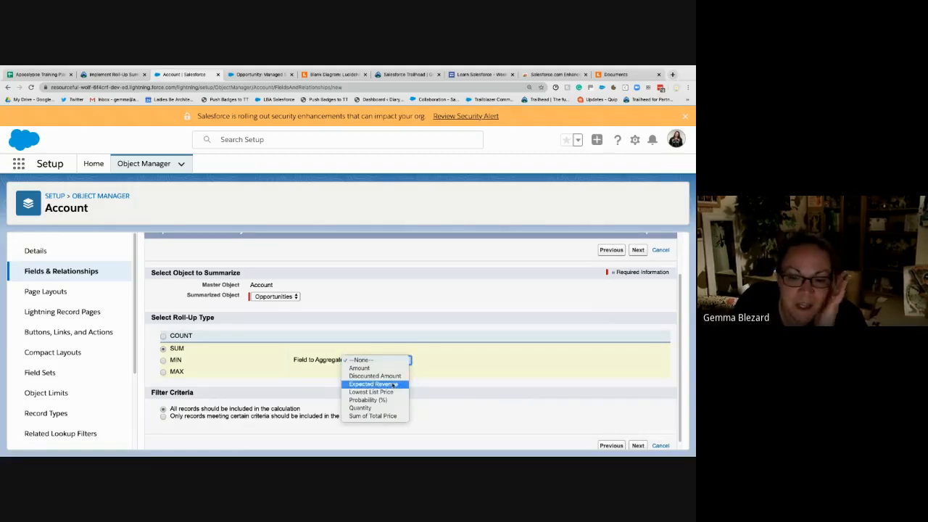
click(394, 385)
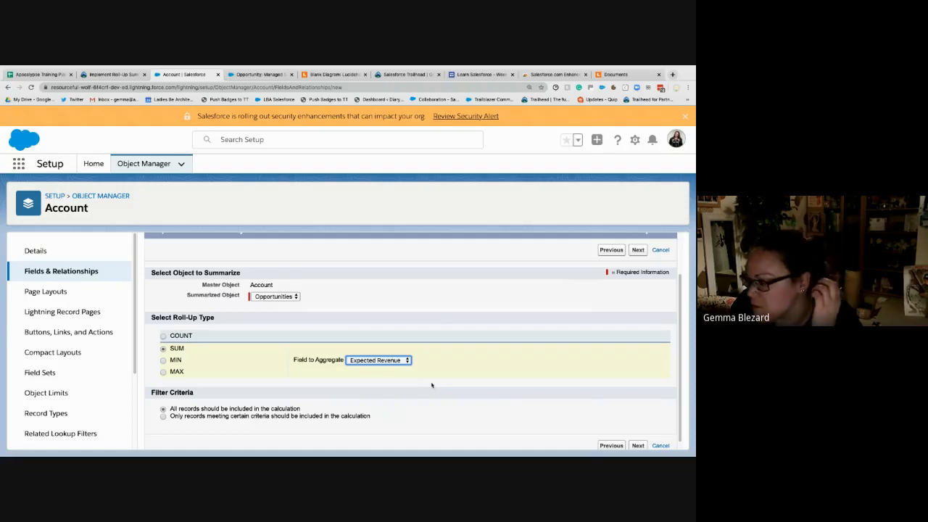
click(506, 369)
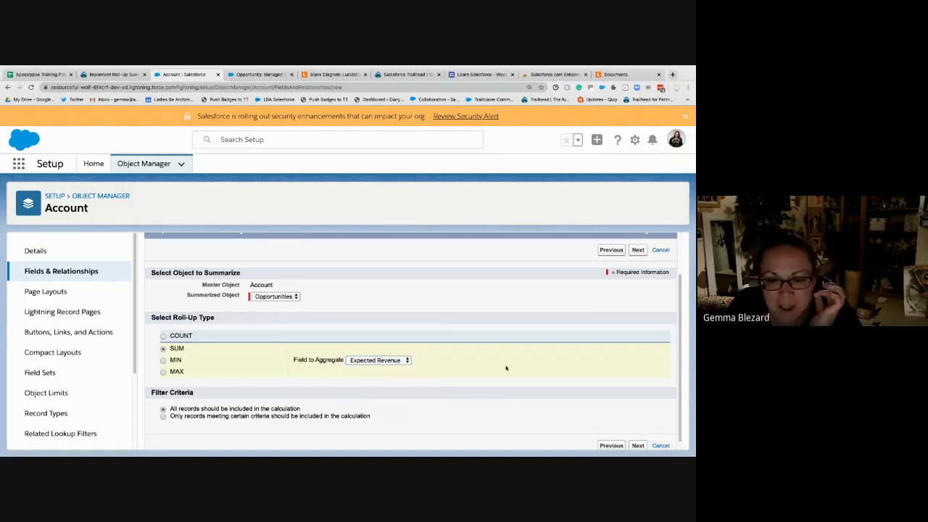
click(638, 446)
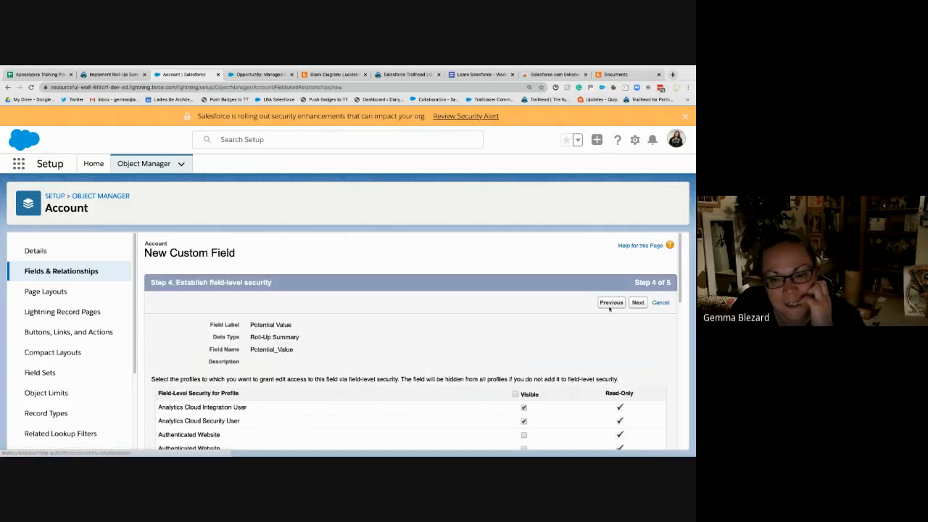
- Accept the default field-level security, keep the field on all Account page layouts, and save Potential Value
scroll(542, 336, down, 10)
scroll(543, 337, up, 10)
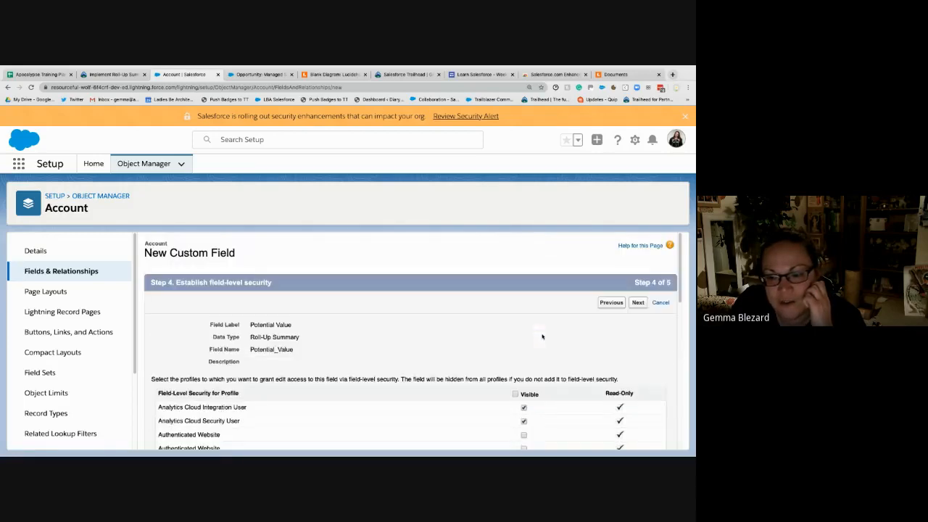
click(638, 303)
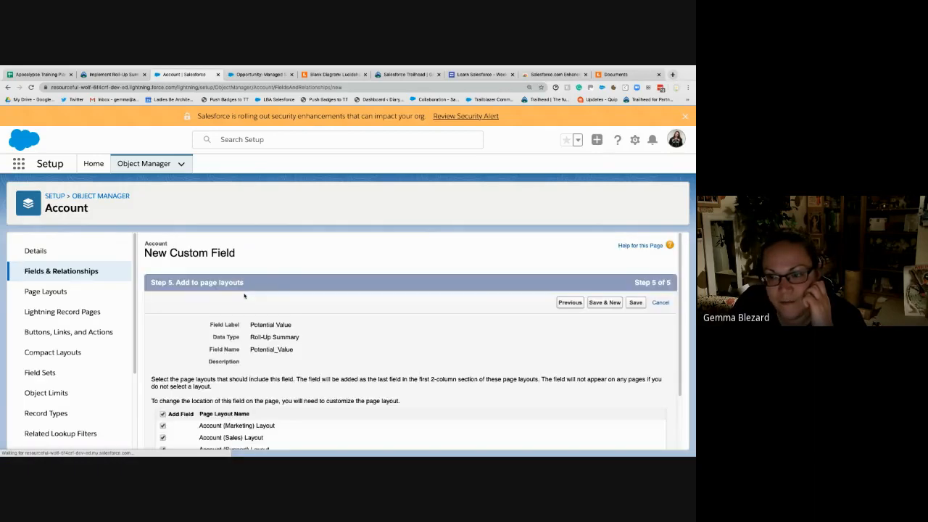
scroll(500, 330, down, 2)
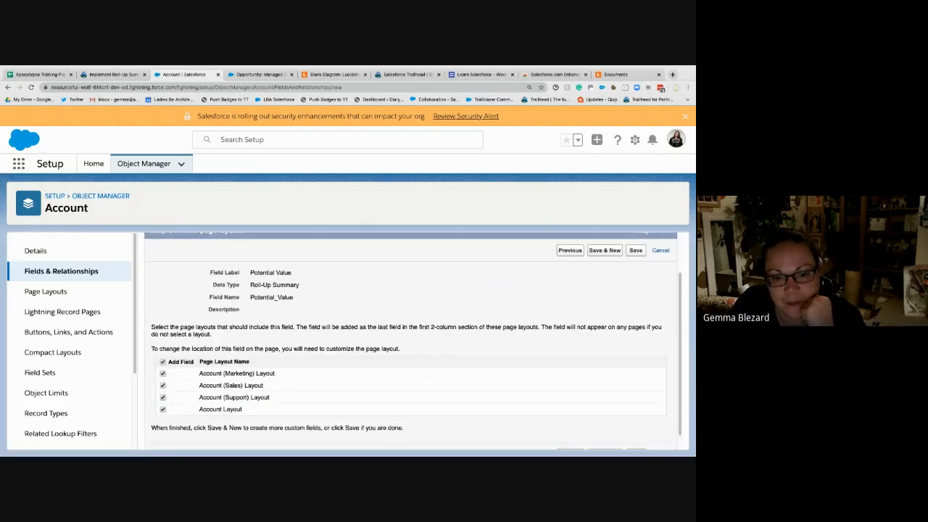
click(635, 250)
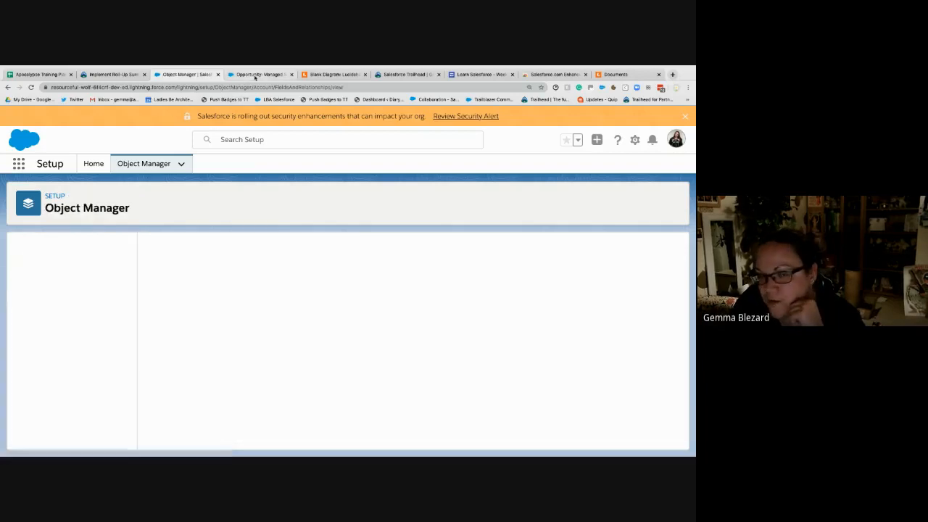
- Open the TNR Corp. account from the Managed Services opportunity and examine its Potential Value in the account details
click(253, 76)
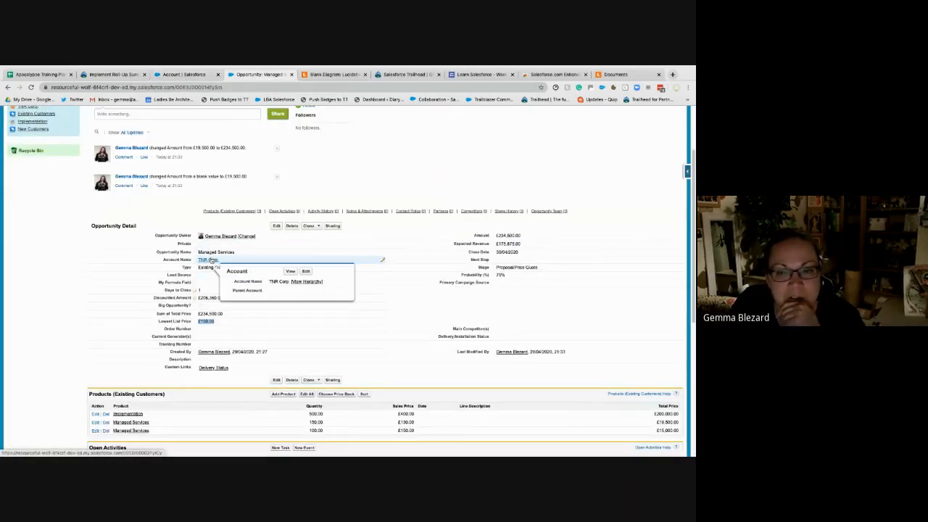
click(210, 260)
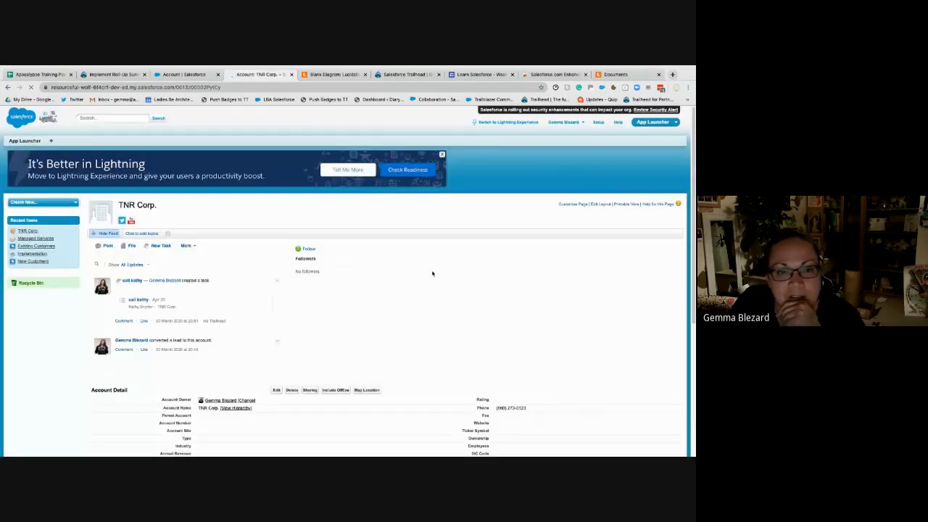
scroll(433, 274, down, 1)
scroll(433, 273, down, 3)
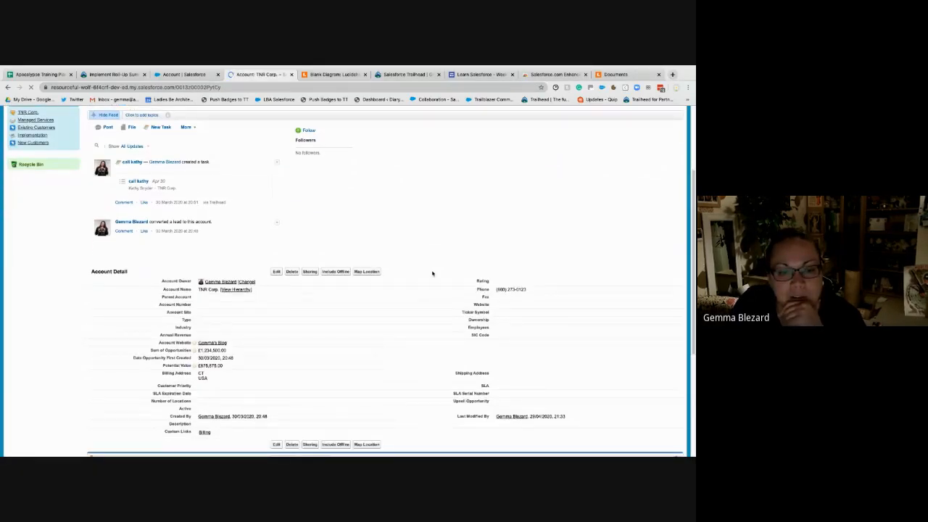
scroll(227, 372, down, 1)
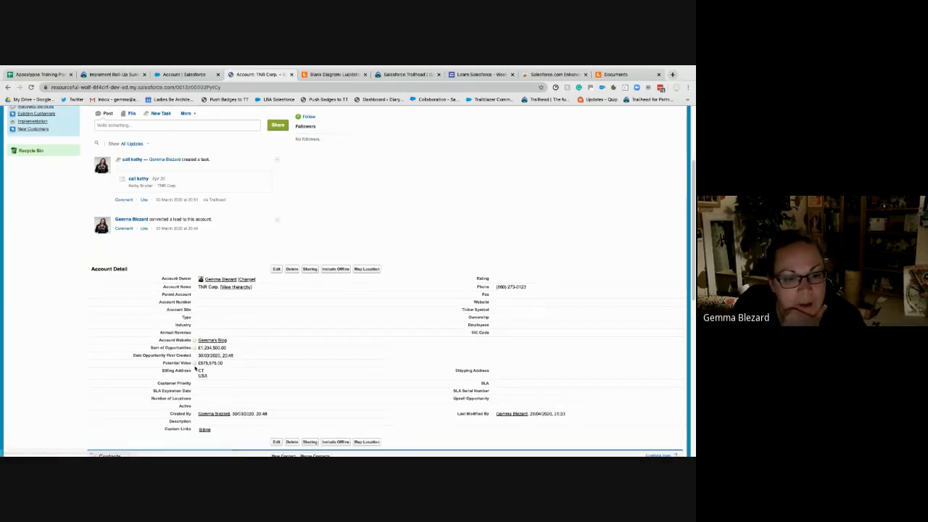
mouse_move(195, 366)
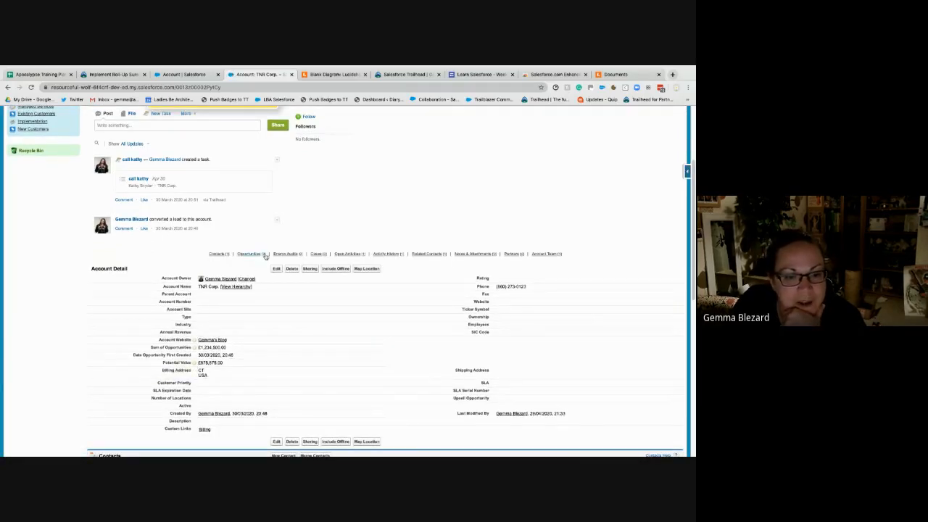
mouse_move(262, 256)
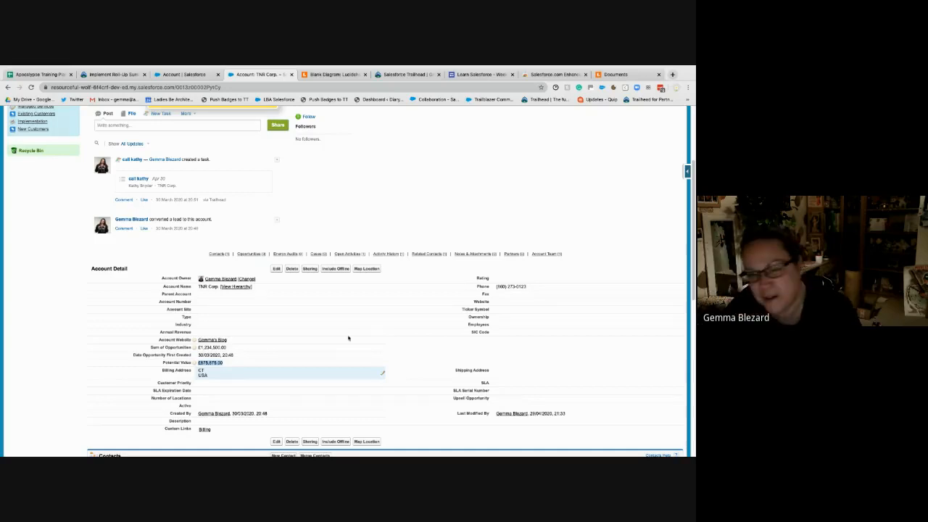
- Return to the Account object's field list in setup and open the Potential Value field for editing
click(189, 75)
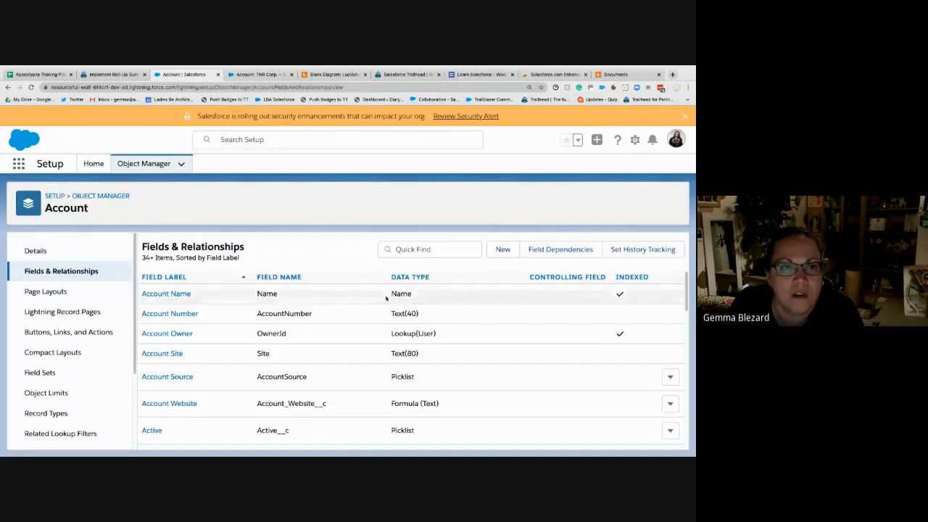
scroll(640, 354, down, 10)
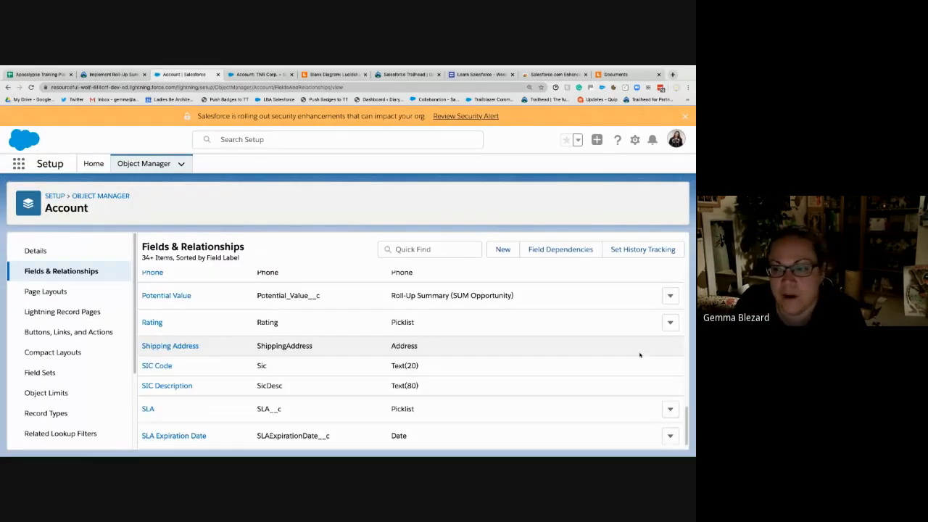
scroll(640, 354, up, 6)
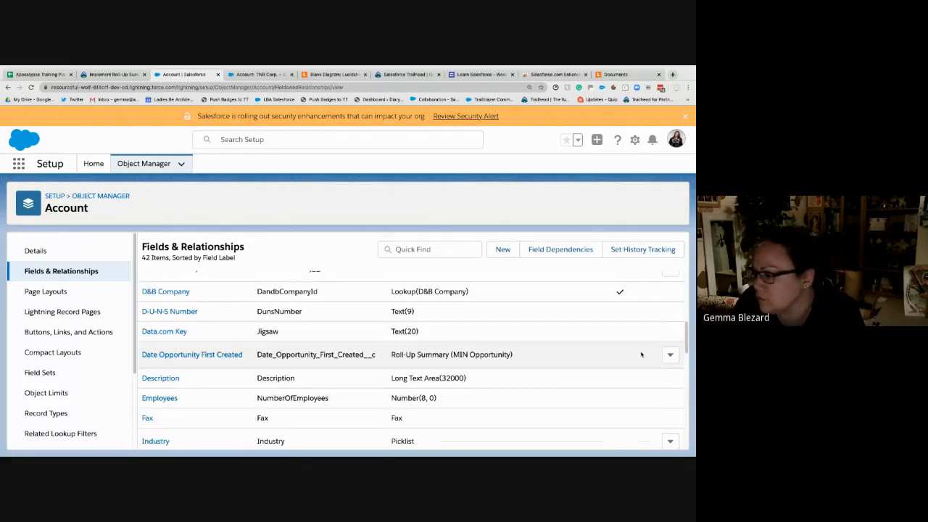
scroll(641, 354, down, 4)
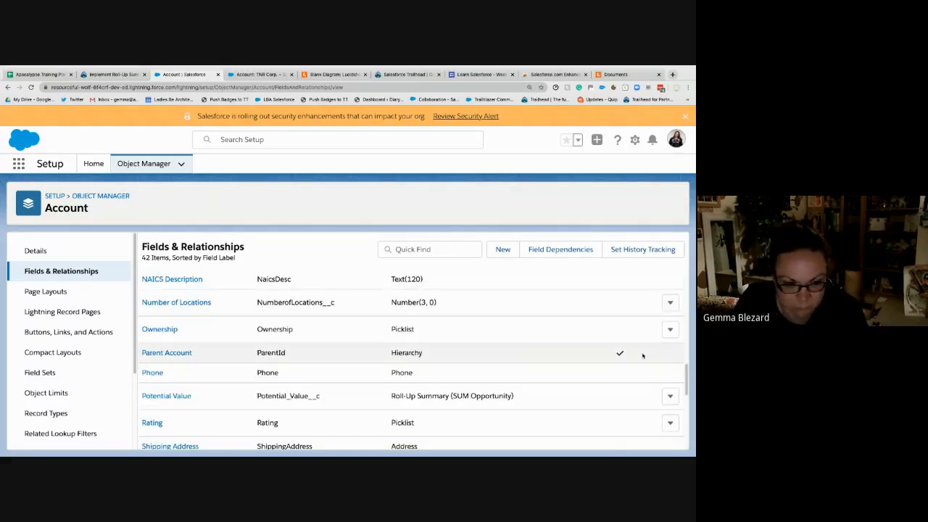
click(669, 396)
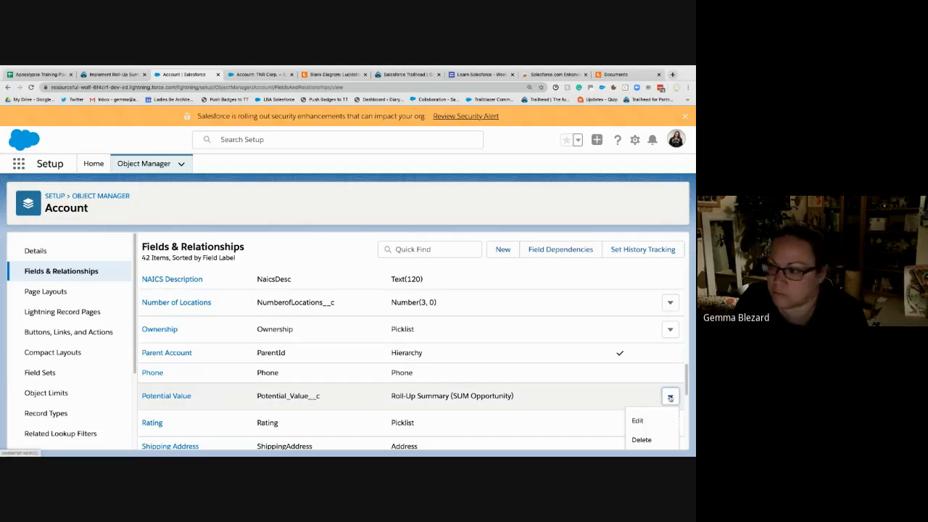
click(638, 420)
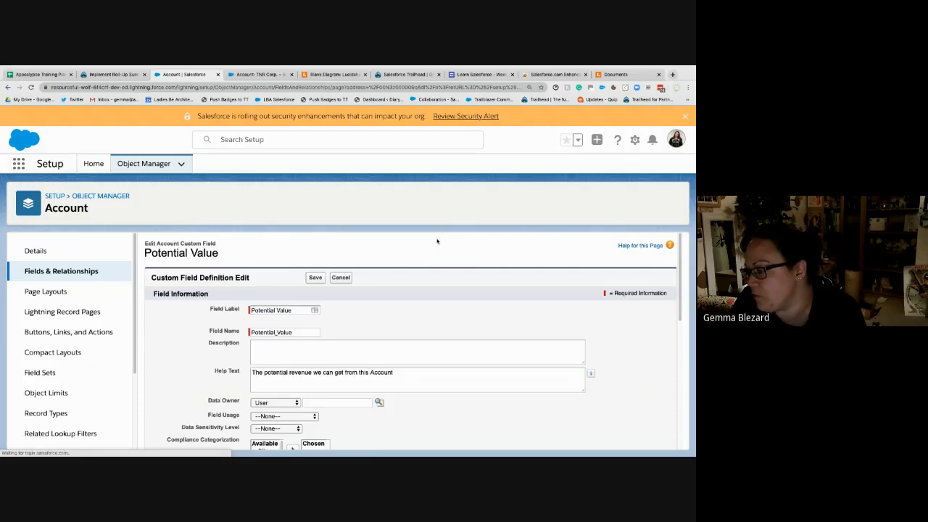
- Try the COUNT roll-up type in Potential Value's definition, then restore SUM with Expected Revenue as the field to aggregate
scroll(361, 337, down, 10)
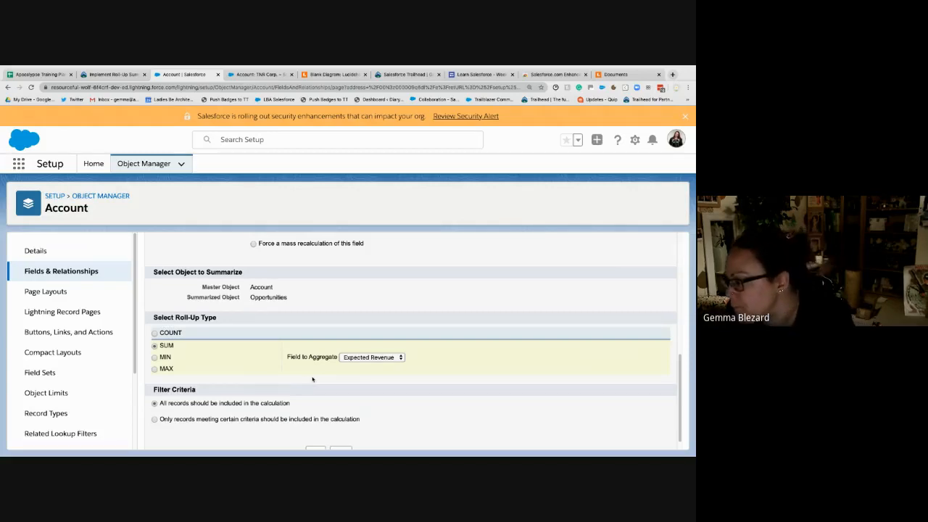
click(357, 359)
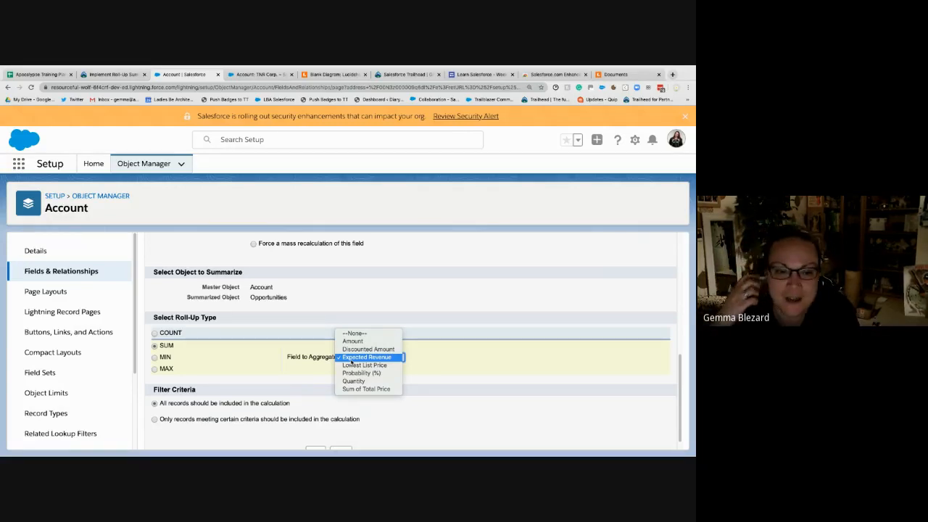
click(161, 334)
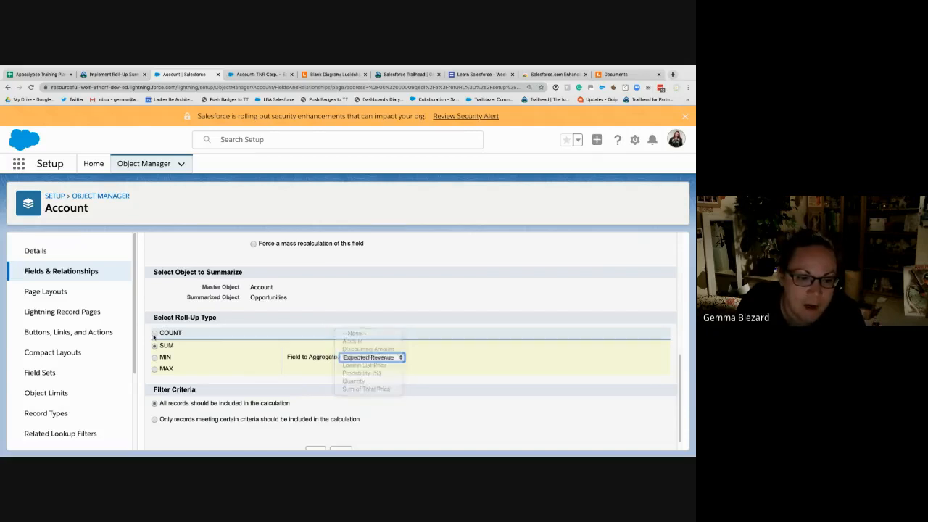
click(155, 334)
click(154, 347)
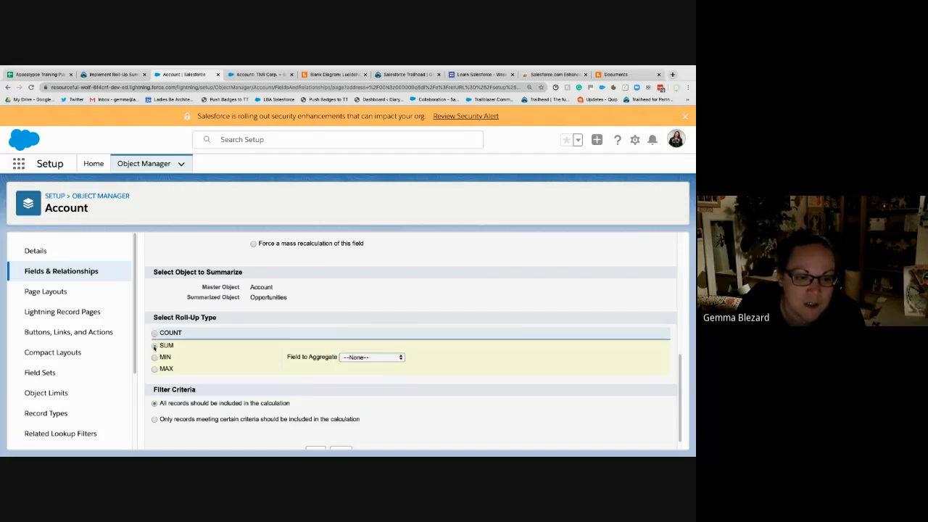
click(154, 334)
click(154, 346)
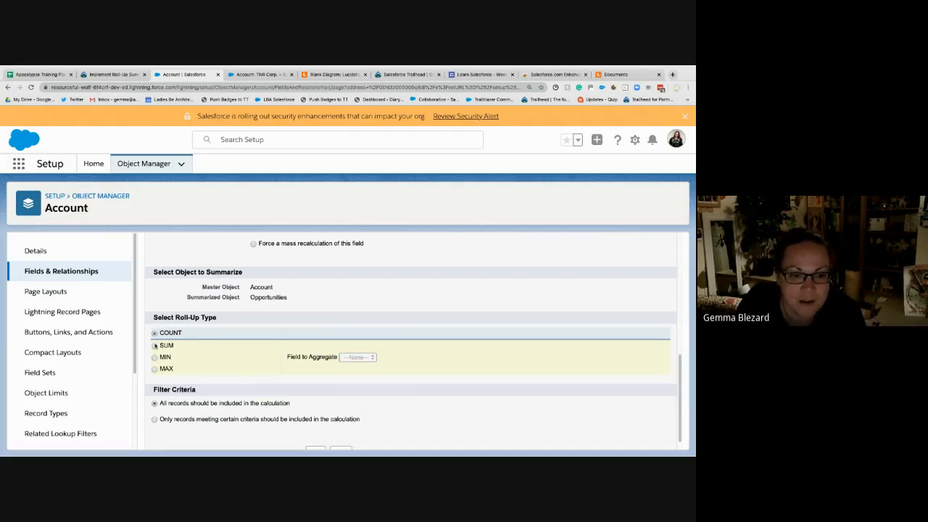
click(398, 358)
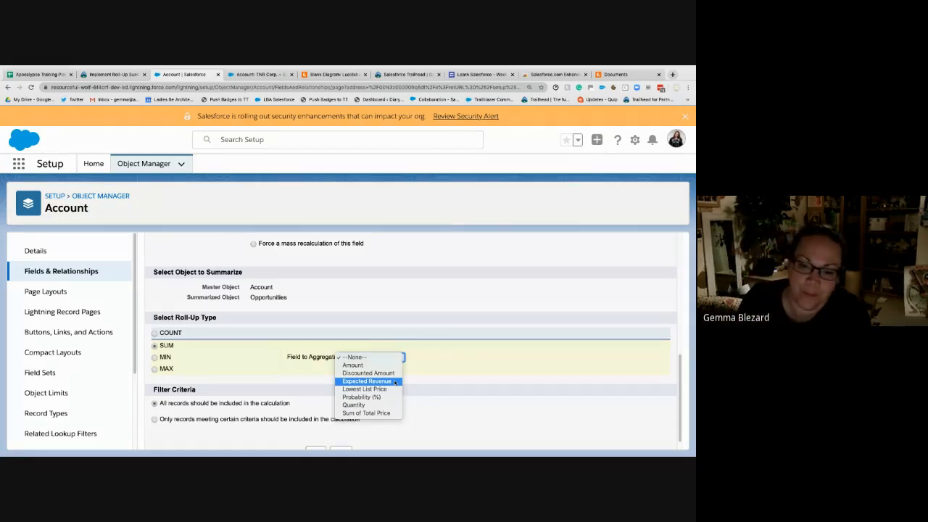
click(368, 381)
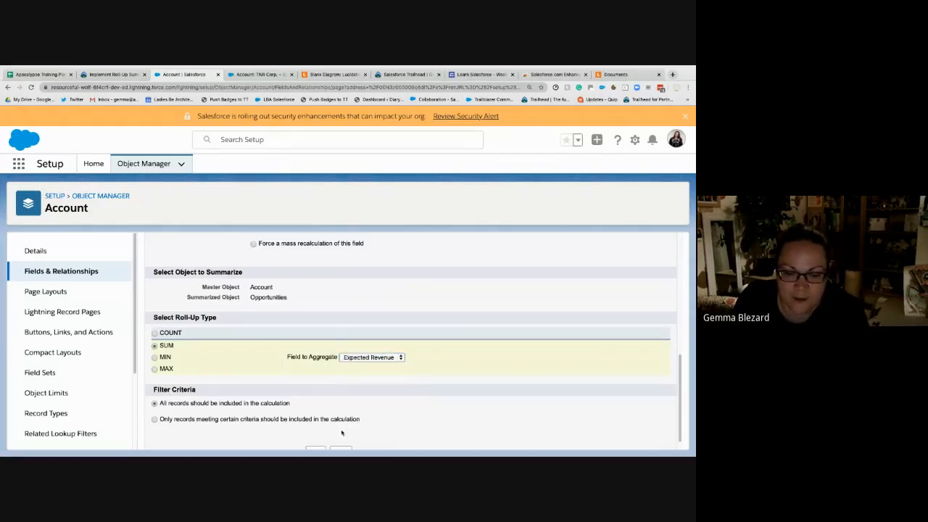
- Review the challenge requirements, cancel editing the Potential Value field, and submit the Trailhead roll-up summary challenge for checking
click(94, 75)
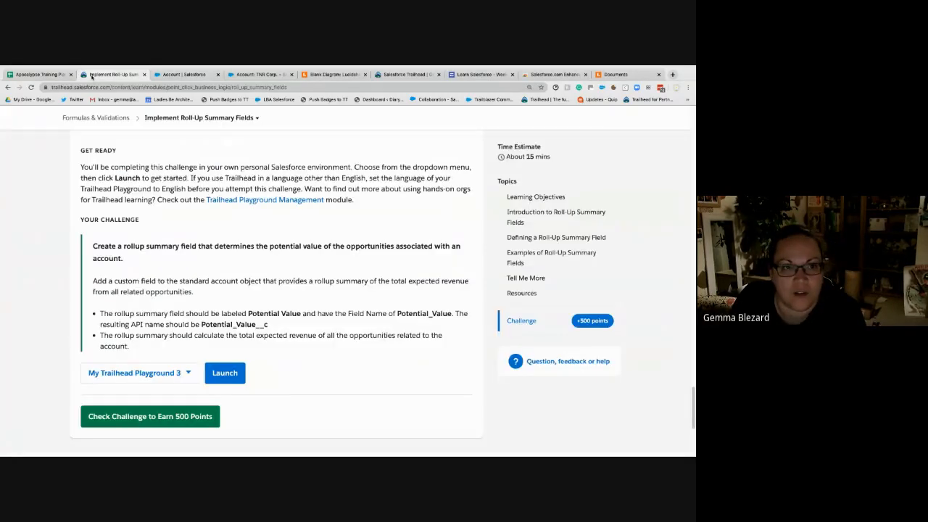
click(182, 75)
scroll(311, 372, down, 3)
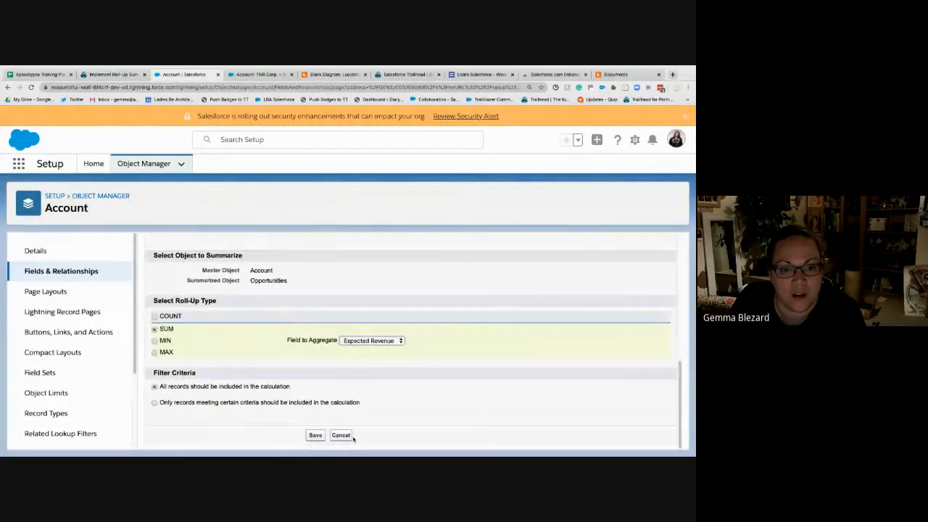
click(337, 435)
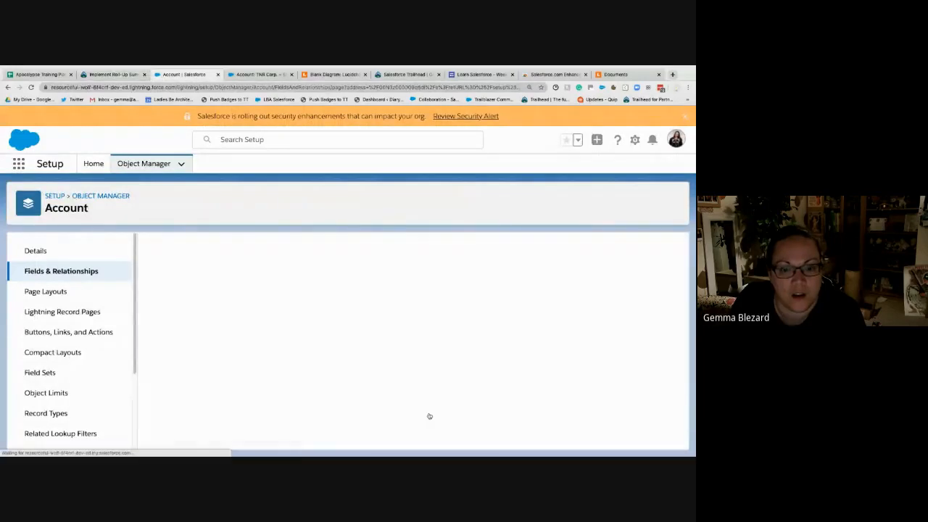
click(105, 74)
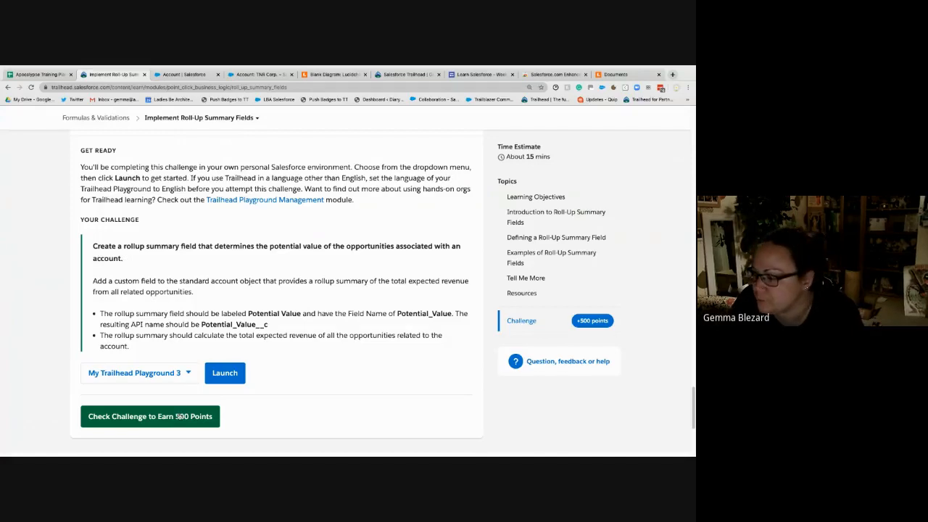
click(179, 416)
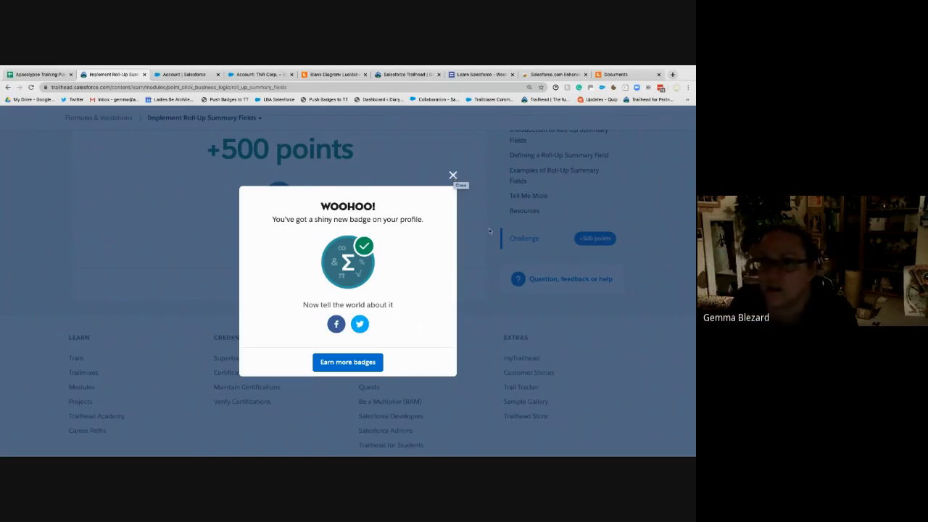
- Search Google in a new browser tab for "lightning rollup summary fields"
click(672, 75)
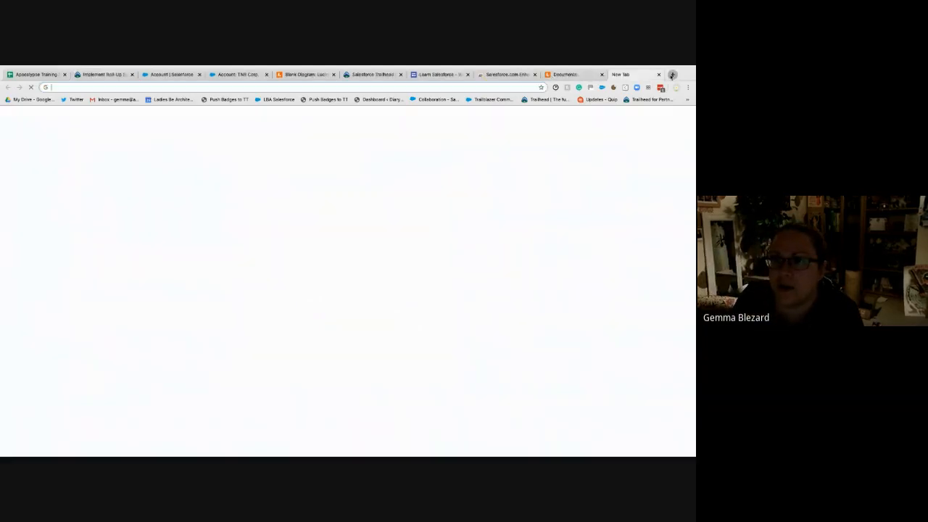
text(lightning m)
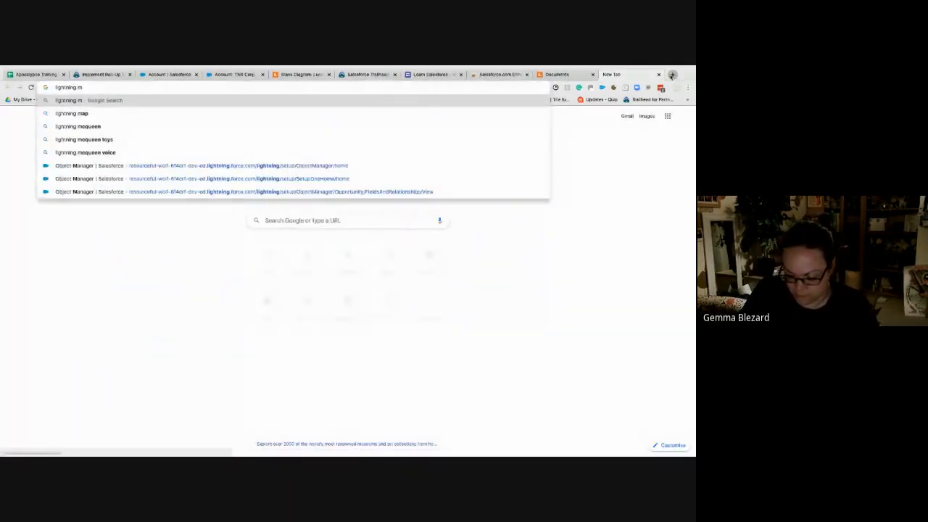
key(BackSpace)
text(rollp)
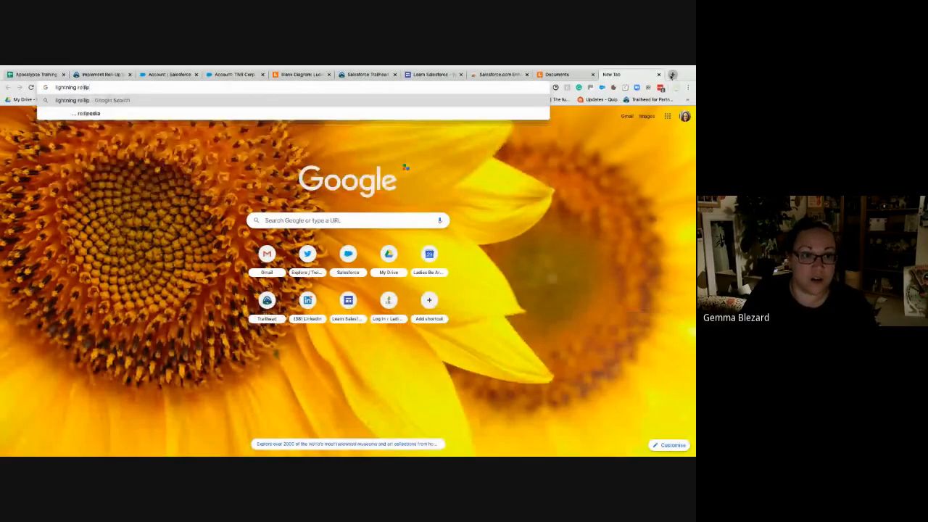
key(BackSpace)
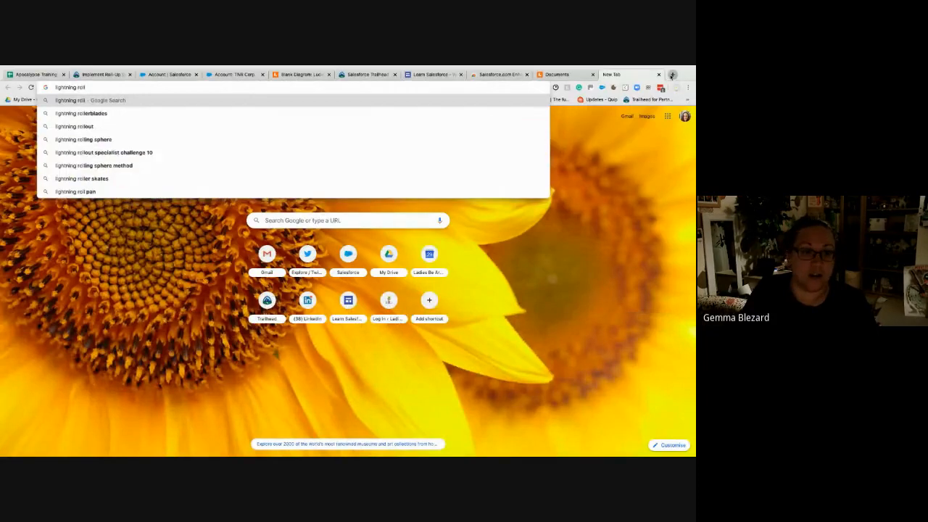
text(up summar)
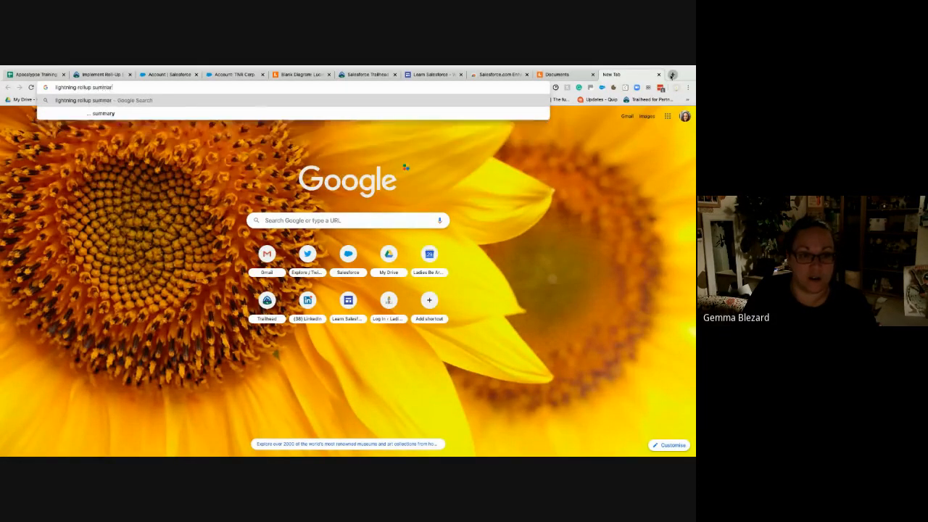
text(y fields)
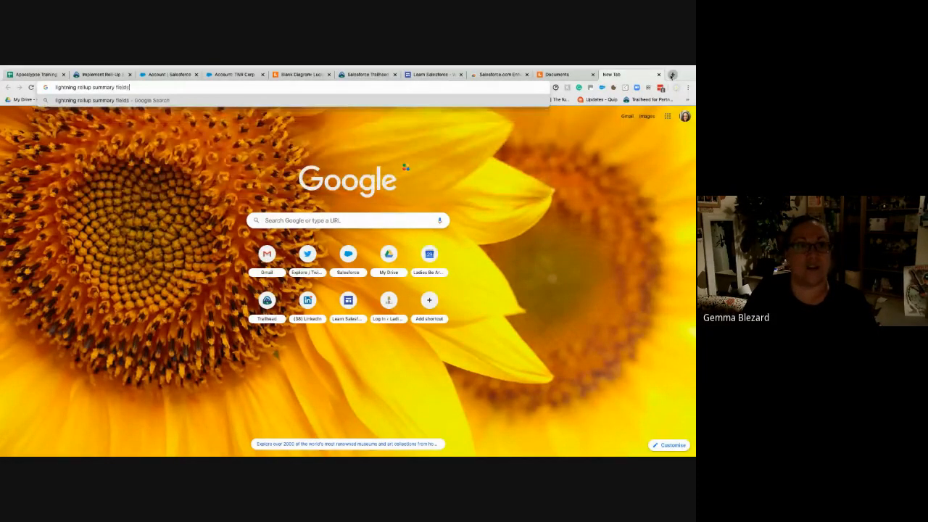
key(Return)
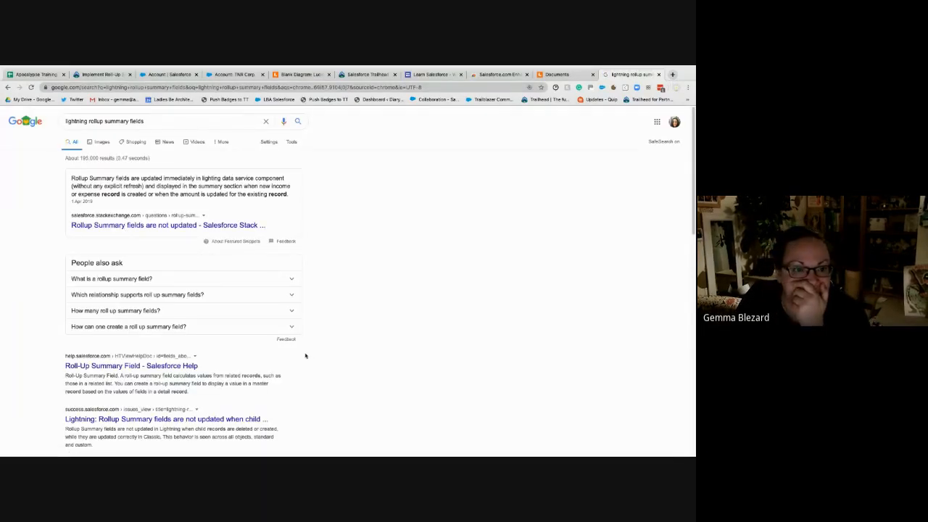
- Look through the search results on Lightning roll-up summary fields and return to the Implement Roll-Up Summary Fields unit in Trailhead
scroll(298, 356, down, 3)
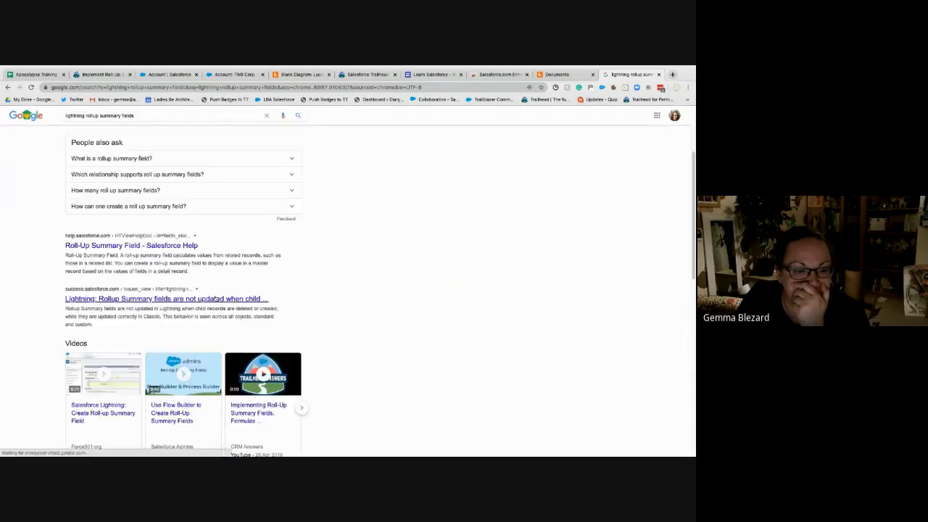
scroll(396, 319, down, 4)
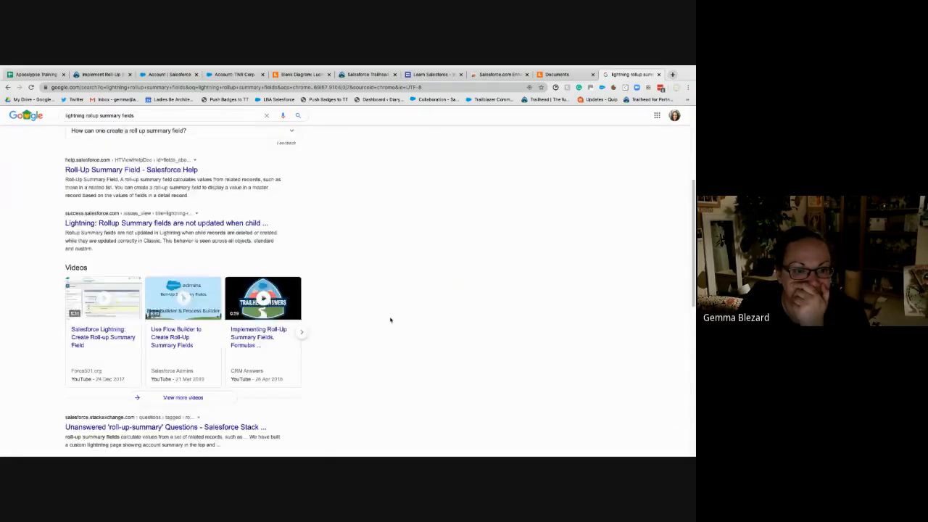
scroll(390, 320, down, 3)
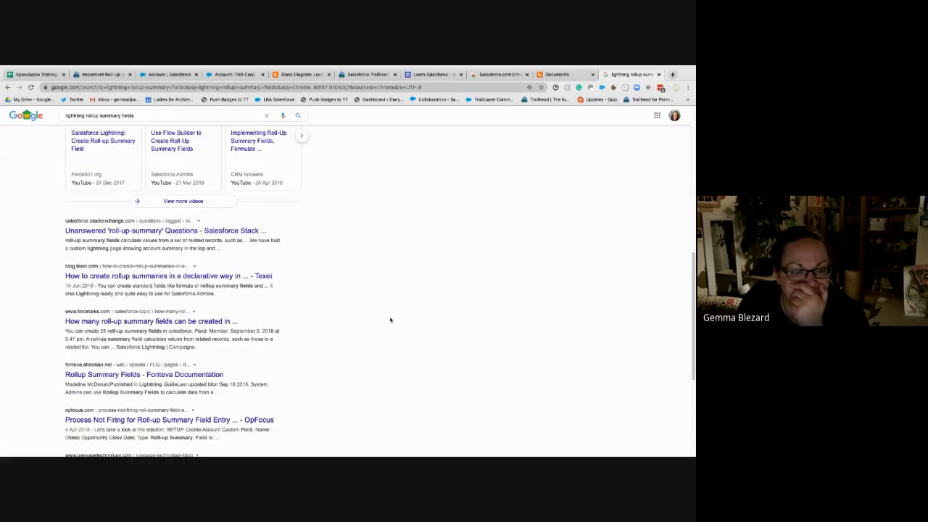
scroll(390, 320, up, 10)
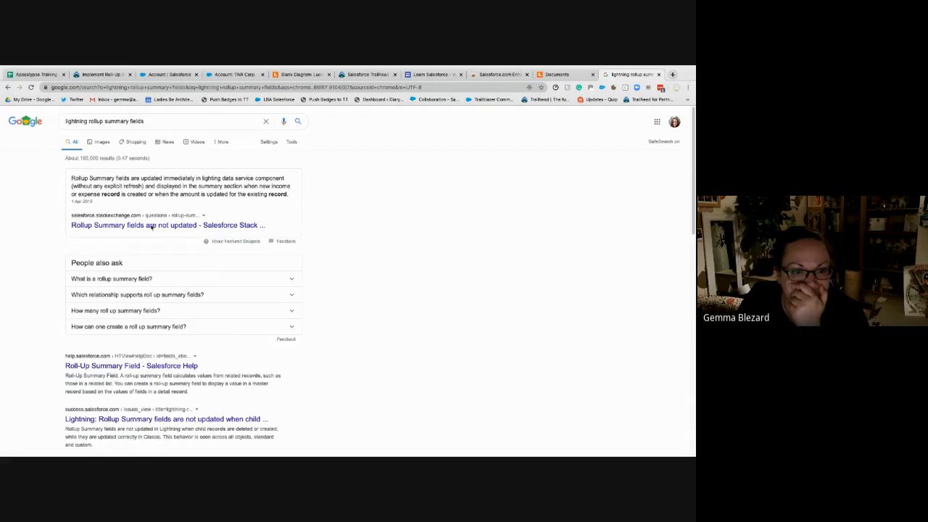
click(105, 75)
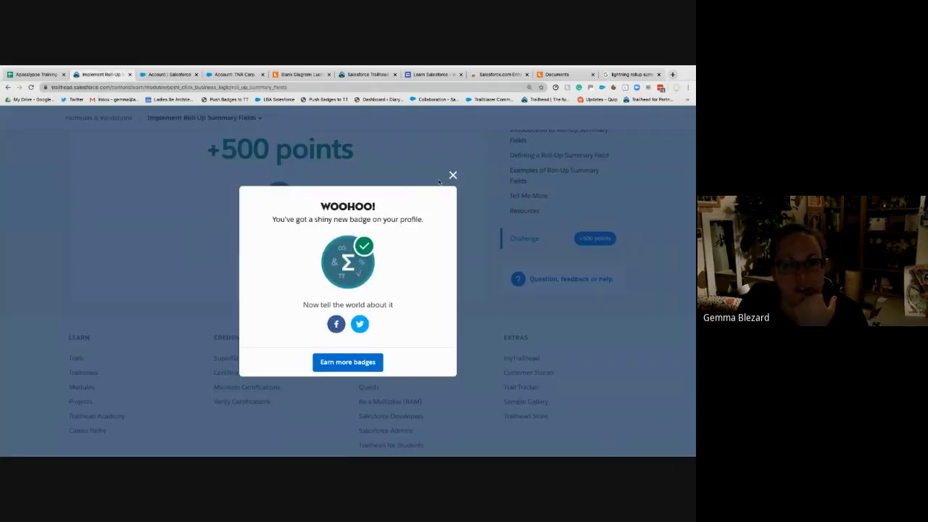